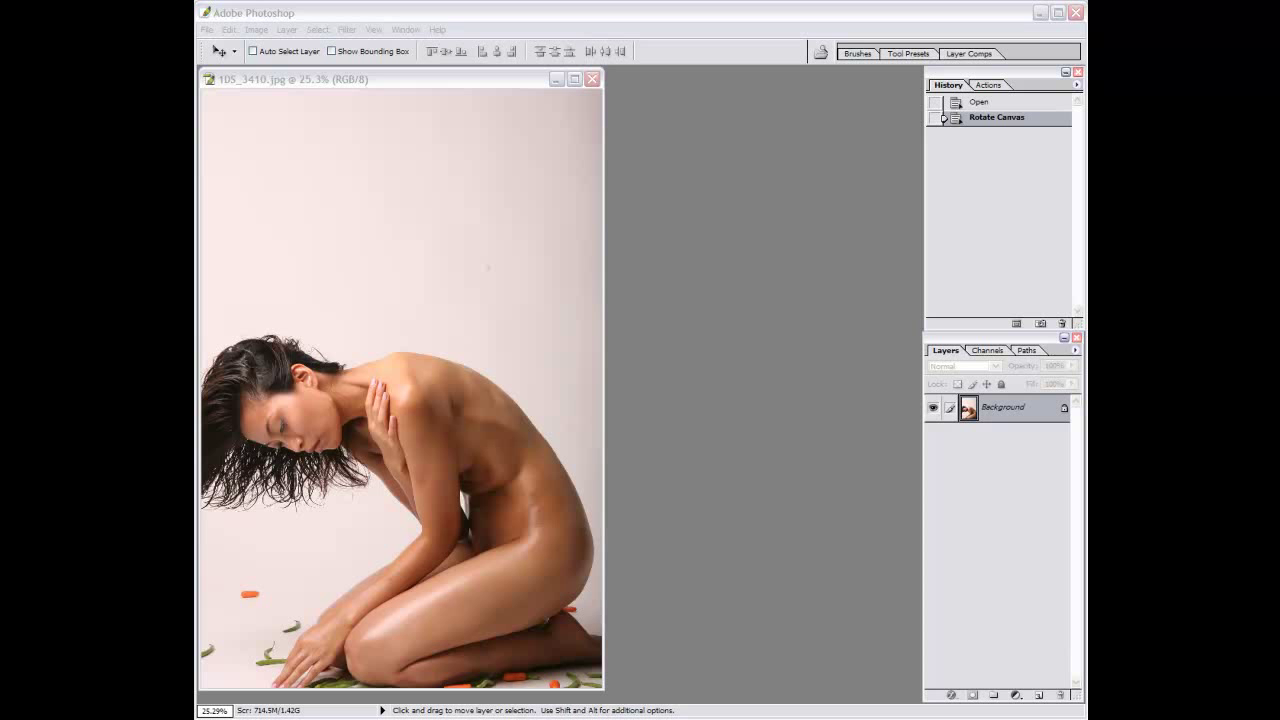
View the photo at 100% and add an empty Layer 1 above the Background for healing.
click(548, 460)
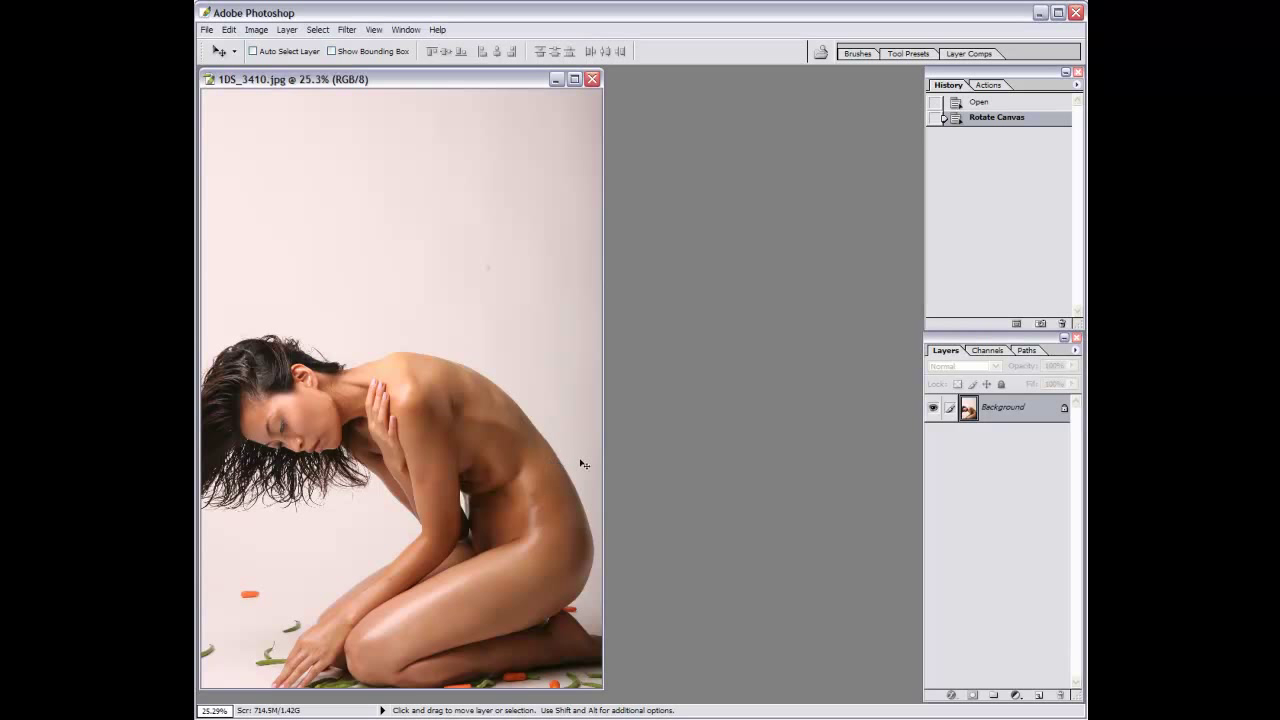
key(ctrl+alt+0)
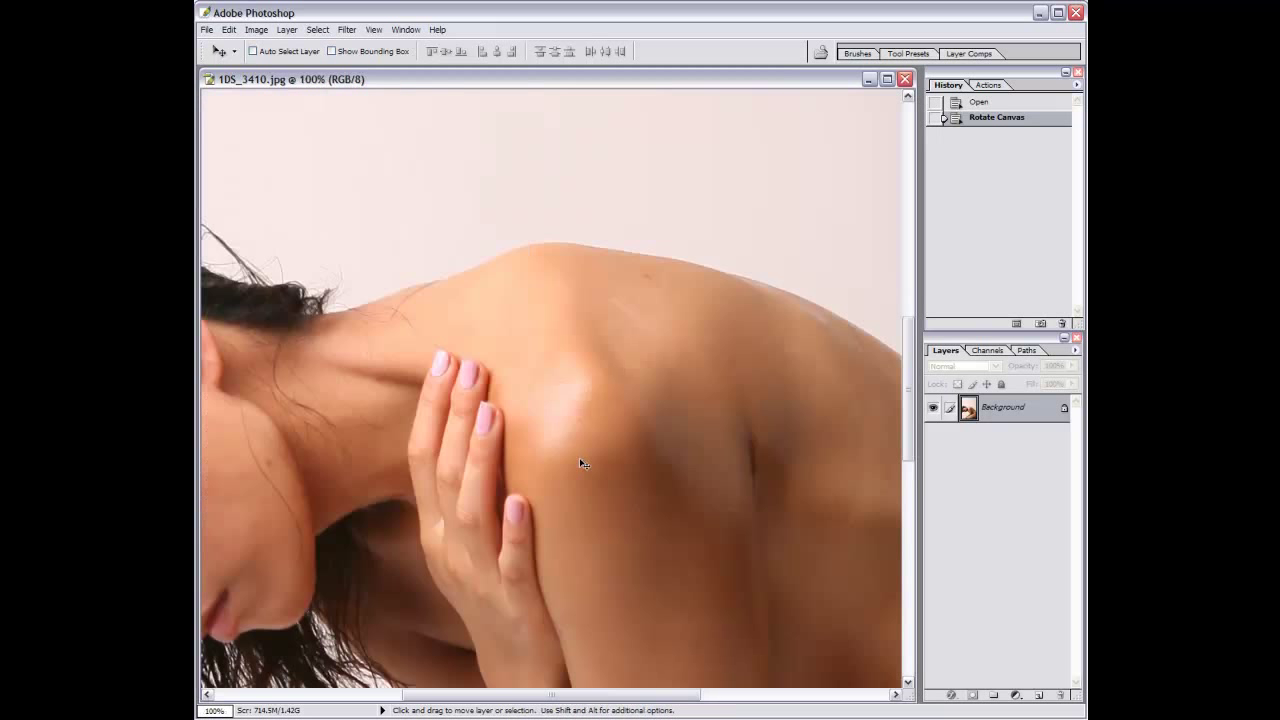
click(1034, 695)
key(j)
drag(706, 252, 586, 429)
Heal the blemishes on the shoulder and back with the Healing Brush.
click(524, 453)
drag(624, 525, 624, 544)
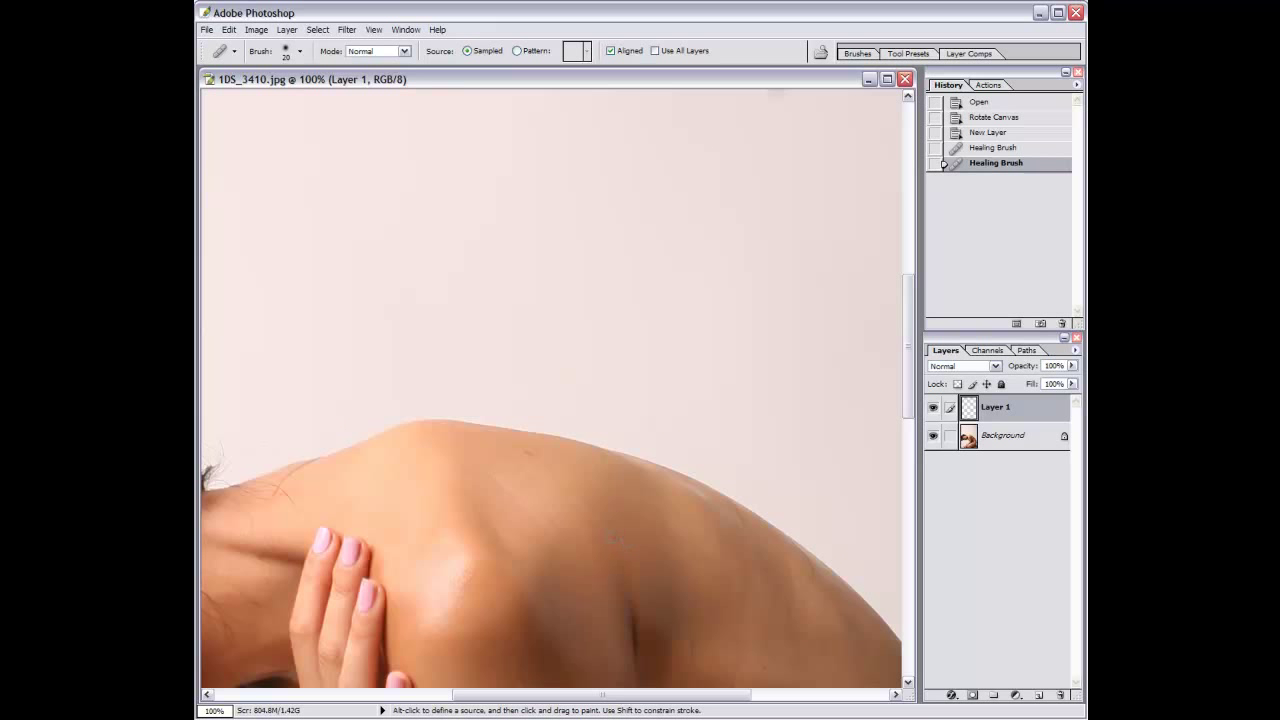
click(531, 451)
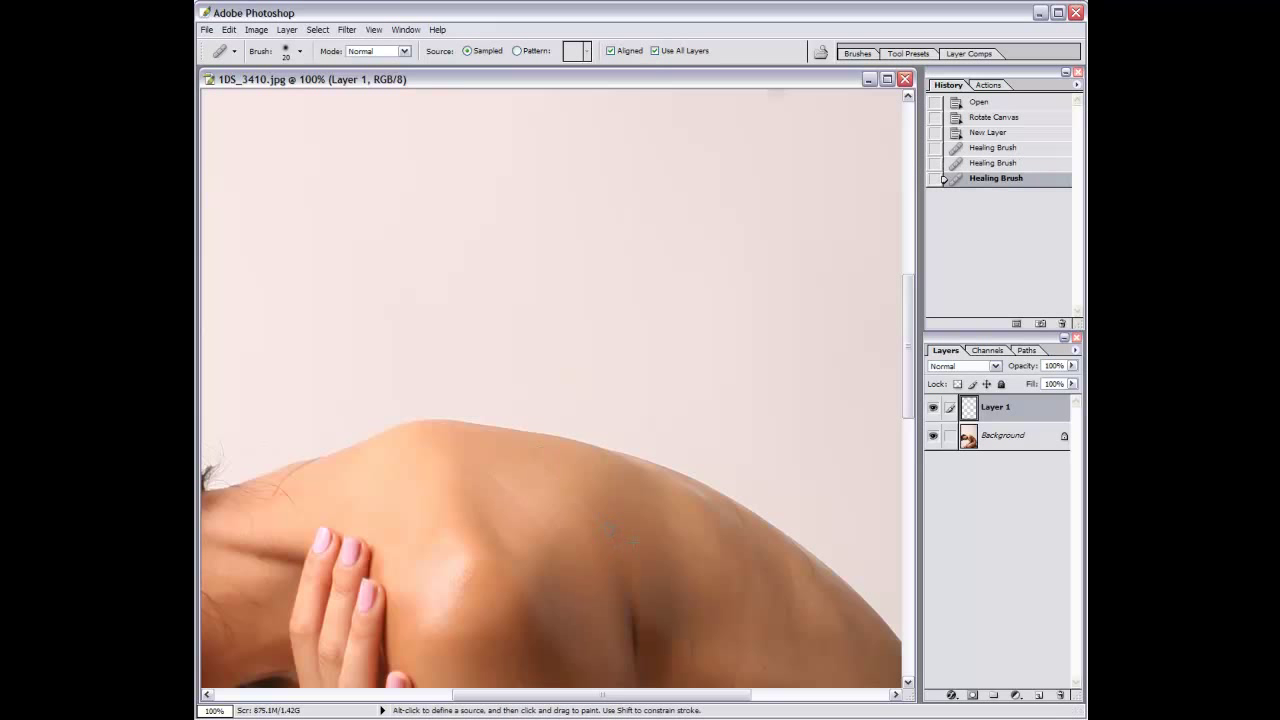
click(725, 507)
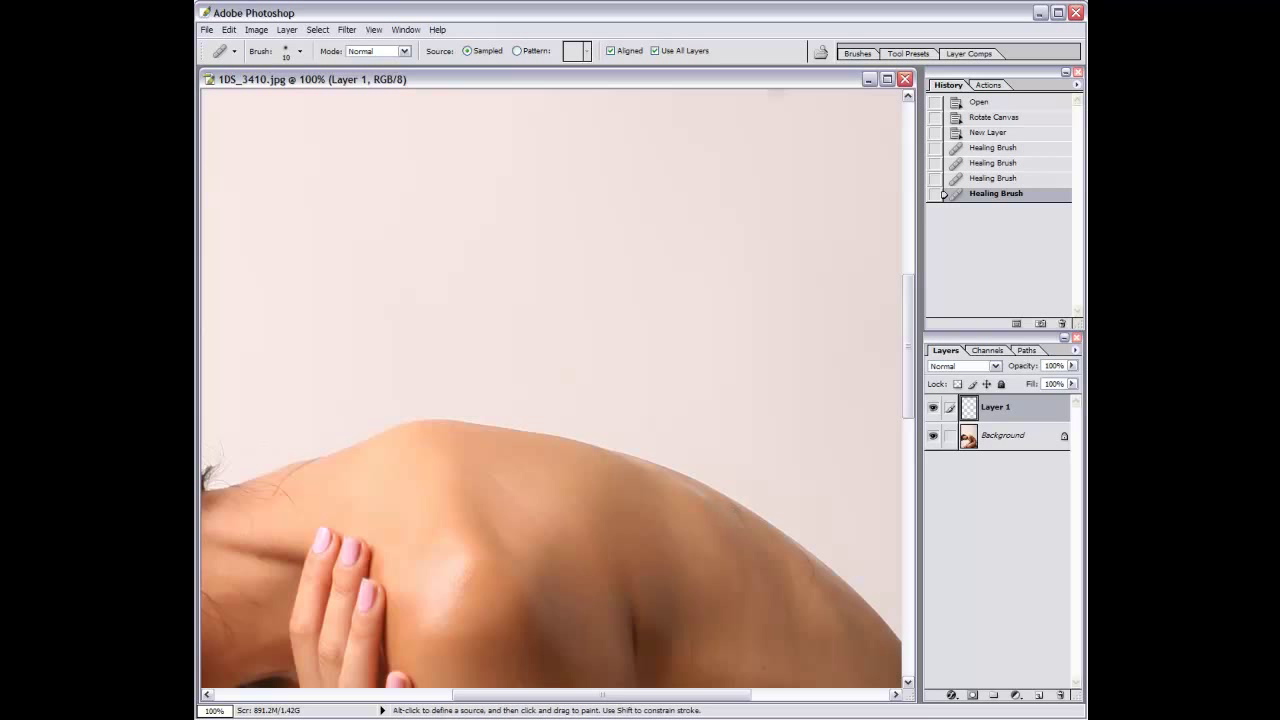
click(732, 515)
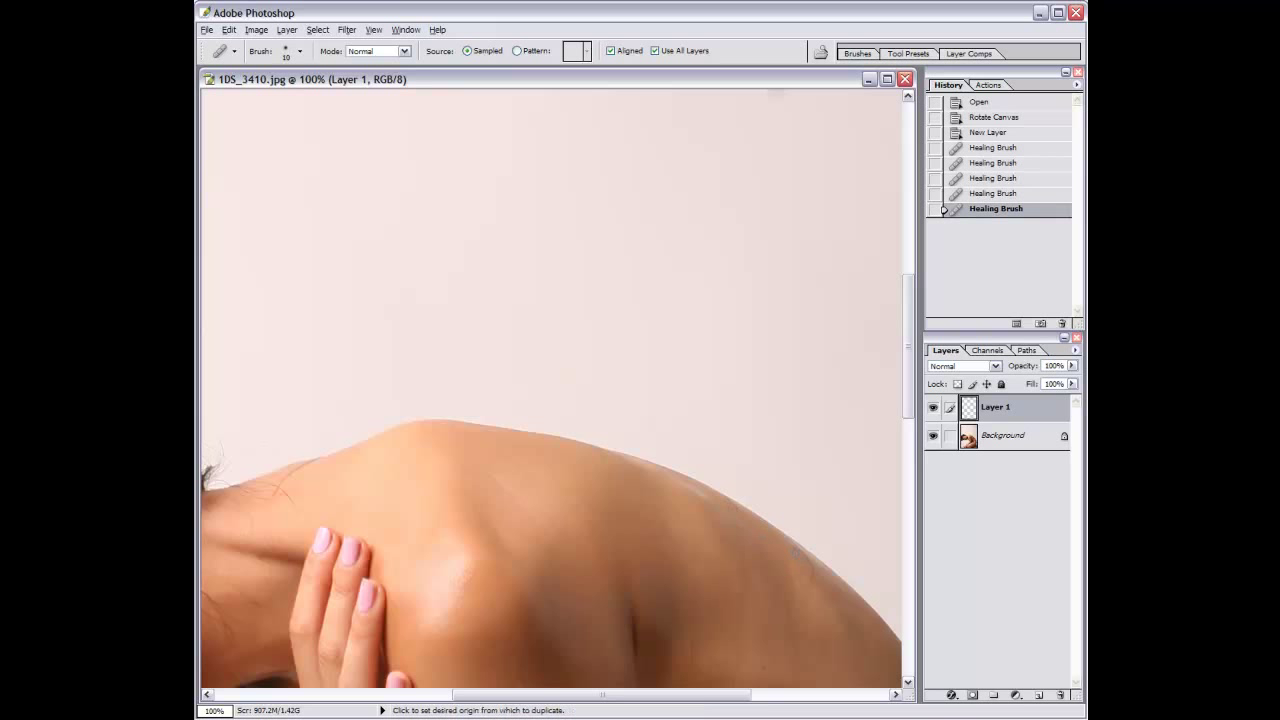
click(693, 647)
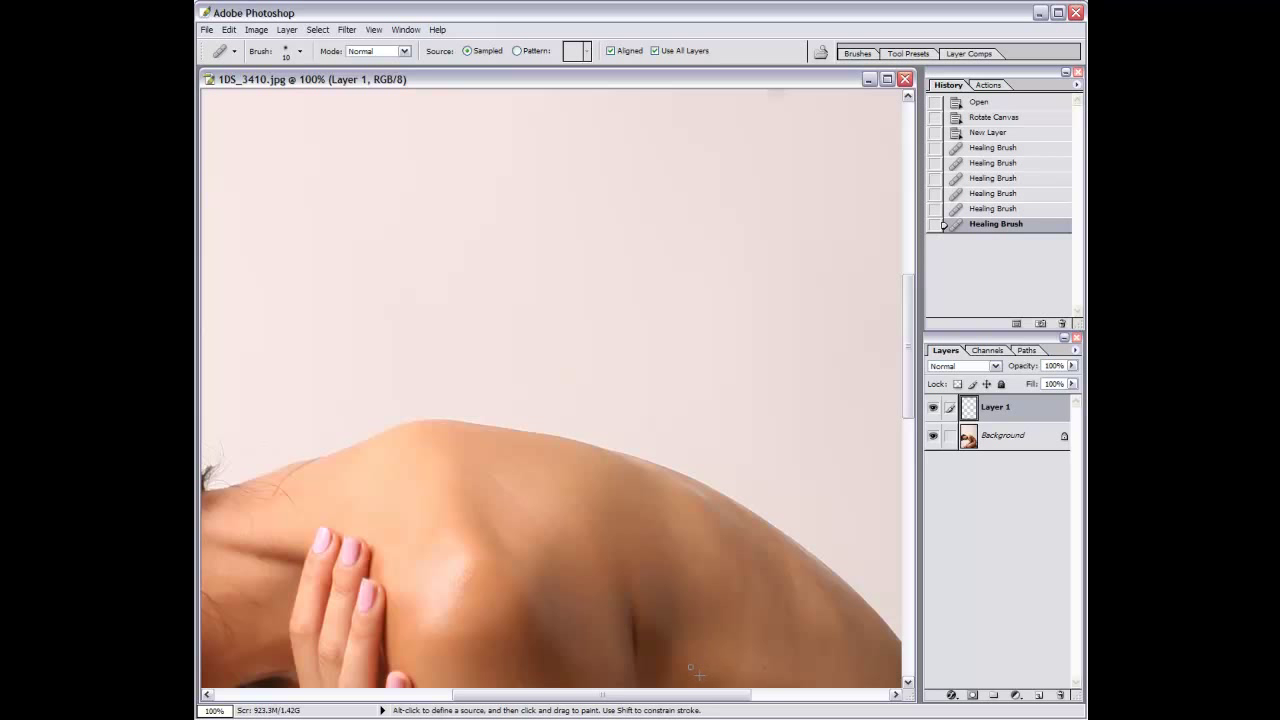
click(690, 667)
click(733, 597)
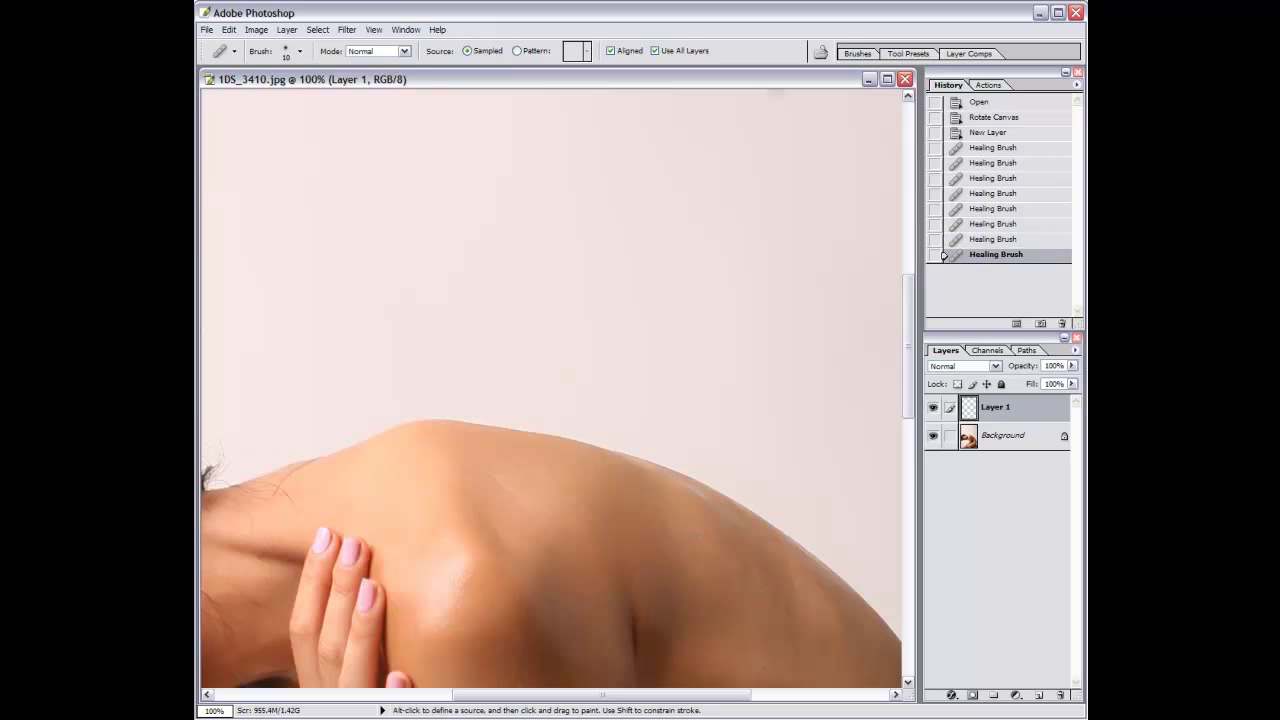
Enlarge the brush to 20 and heal the spots and pale patch on the arm.
key(bracketright)
drag(786, 673, 686, 543)
click(660, 550)
click(605, 592)
drag(718, 570, 508, 380)
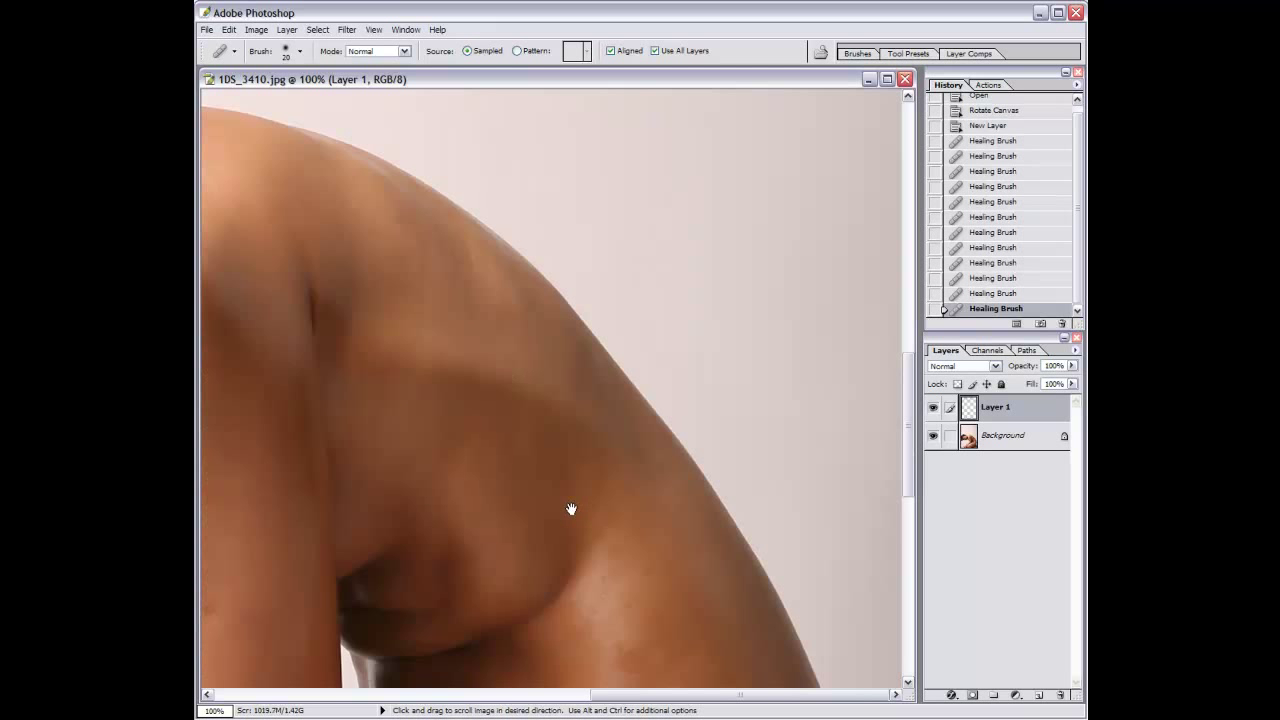
drag(571, 509, 698, 409)
drag(532, 554, 546, 534)
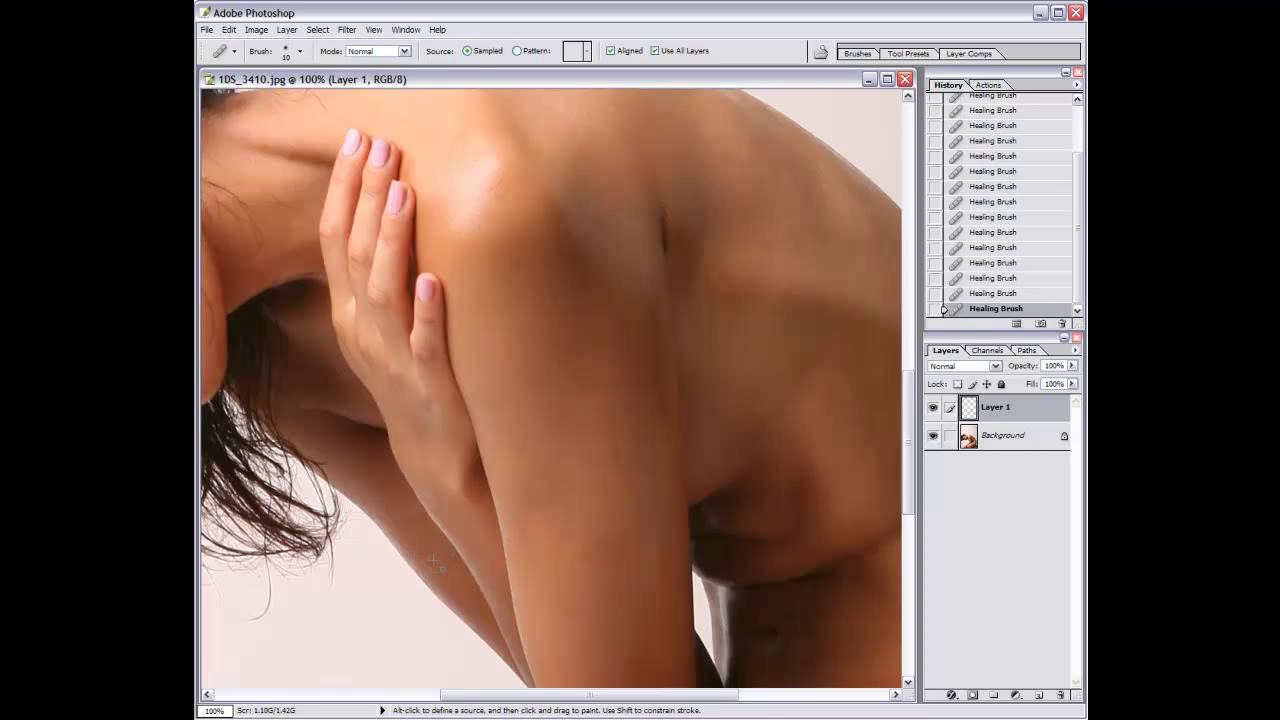
drag(457, 509, 594, 586)
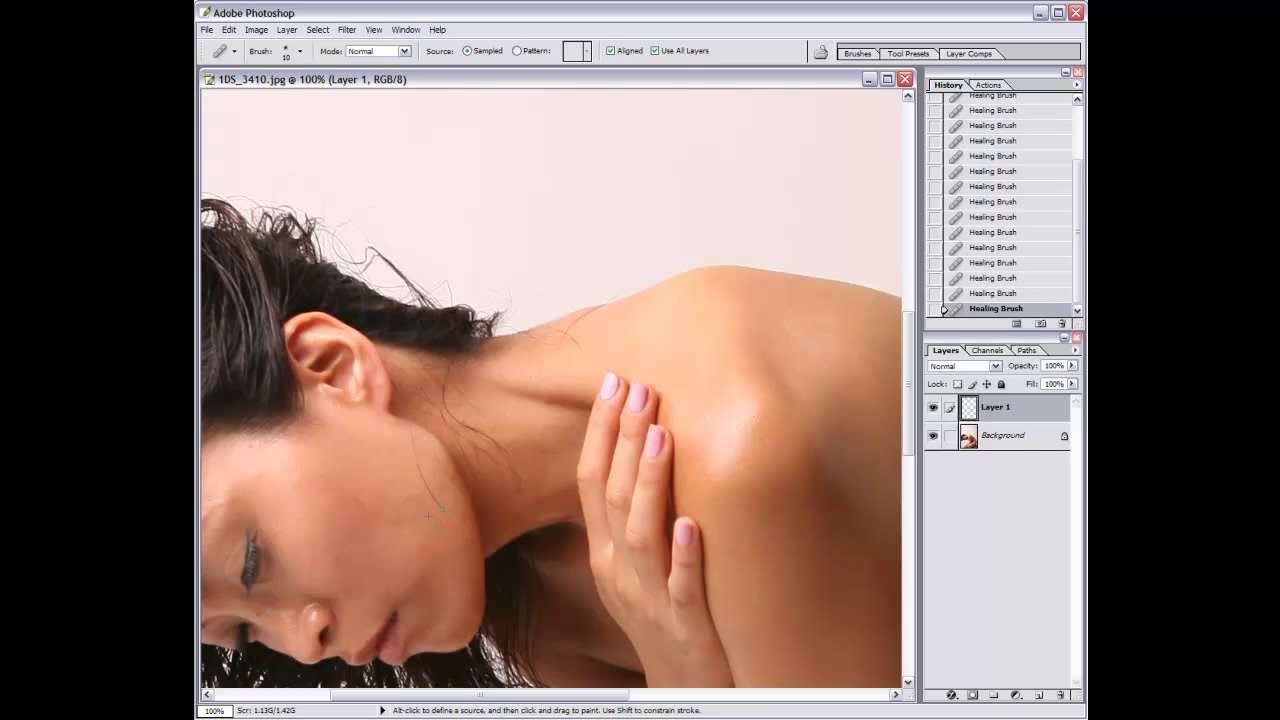
Heal the blemishes on the neck and cheek.
click(413, 461)
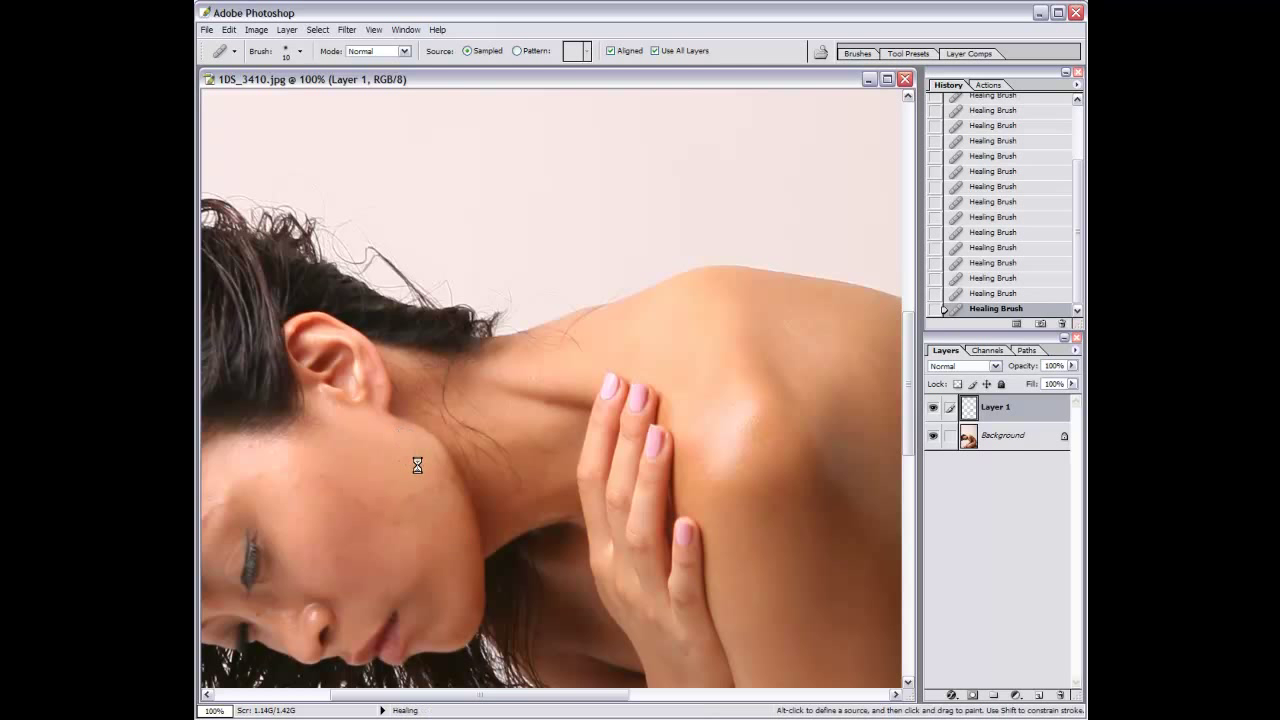
click(355, 497)
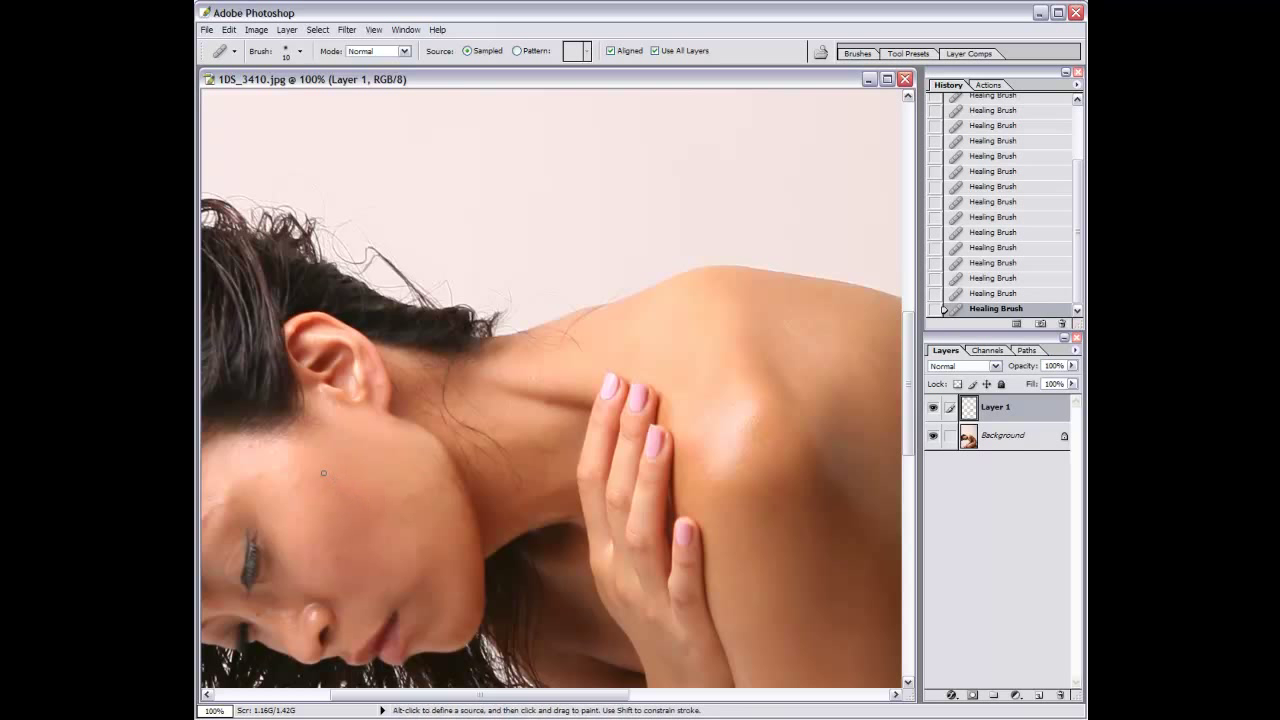
click(310, 498)
drag(322, 565, 455, 567)
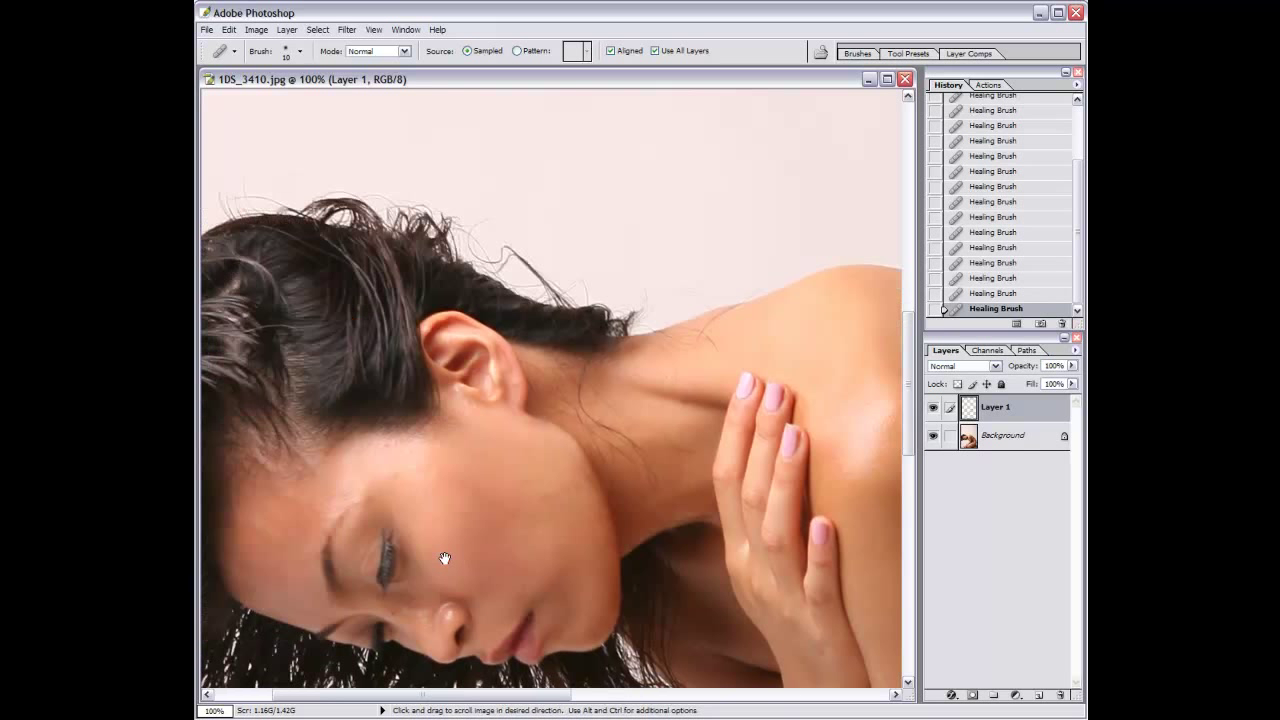
drag(407, 490, 399, 462)
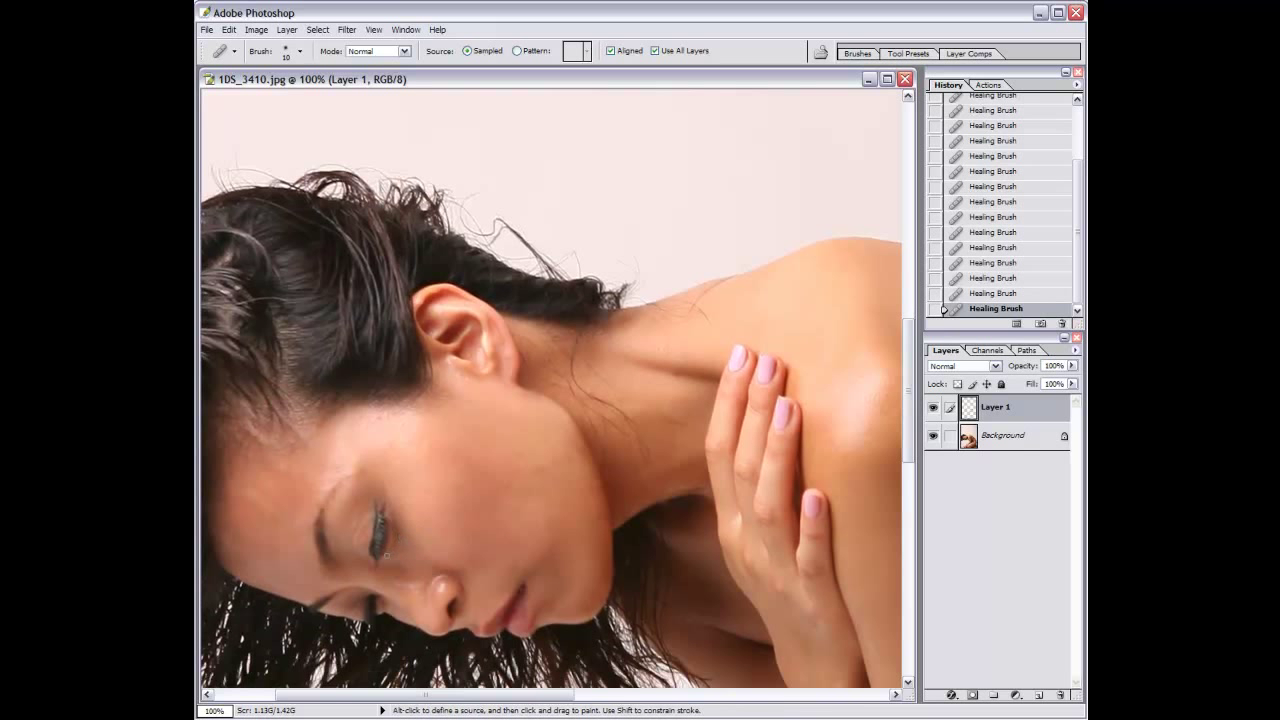
mouse_move(402, 528)
mouse_down()
mouse_move(372, 512)
mouse_move(628, 540)
mouse_move(594, 566)
mouse_move(466, 229)
mouse_up()
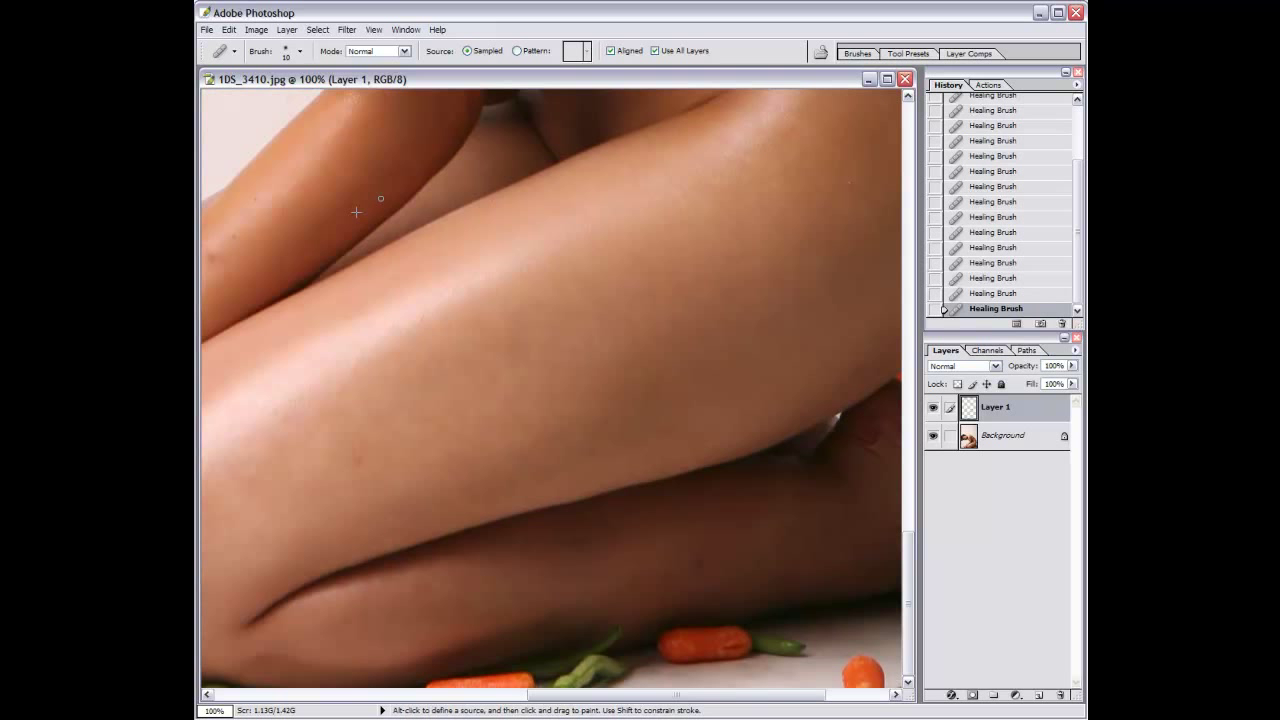
Sample clean skin and heal the marks along the side of the torso.
mouse_move(352, 212)
mouse_down()
mouse_move(438, 278)
mouse_move(495, 205)
mouse_up()
alt+click(438, 278)
key(alt)
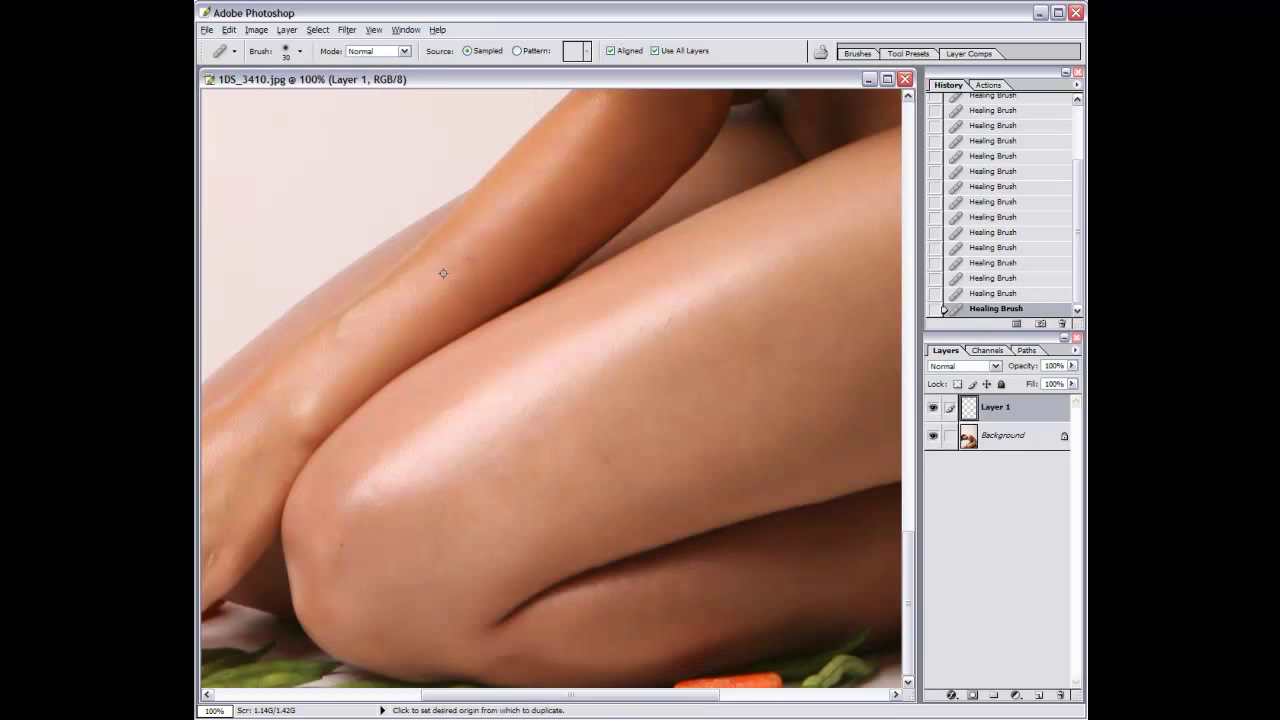
drag(336, 545, 522, 535)
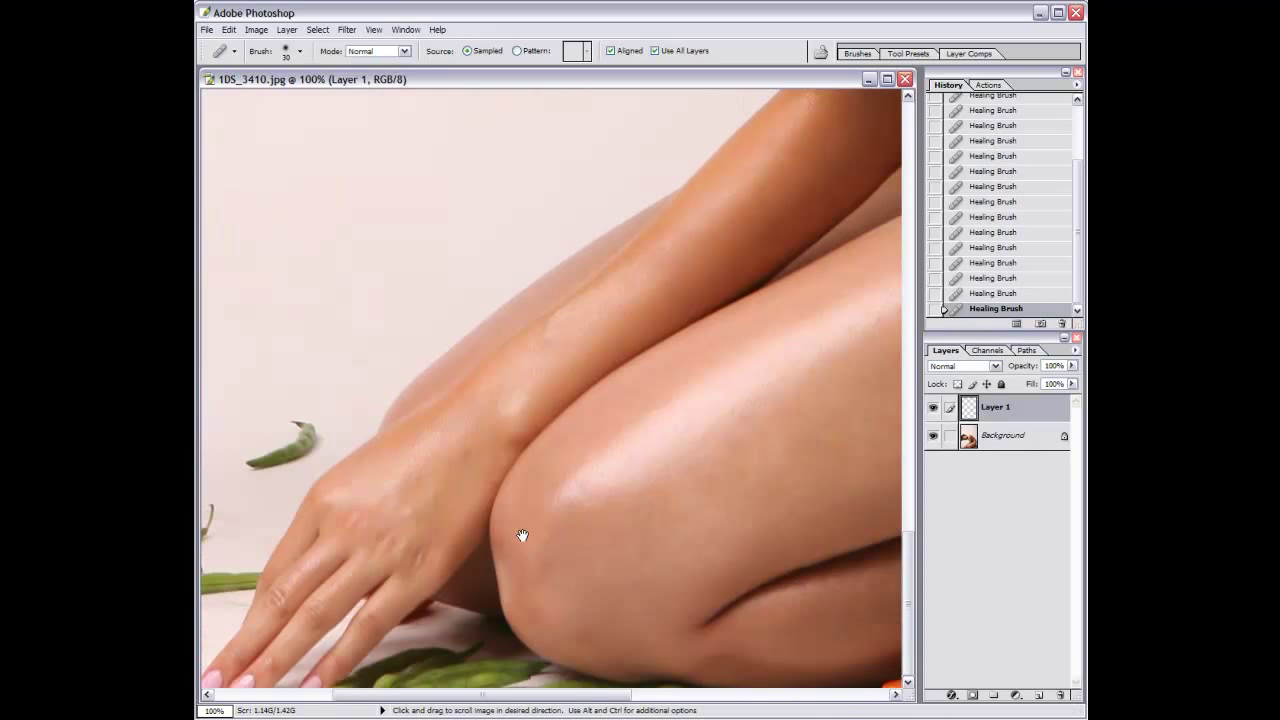
drag(471, 443, 210, 450)
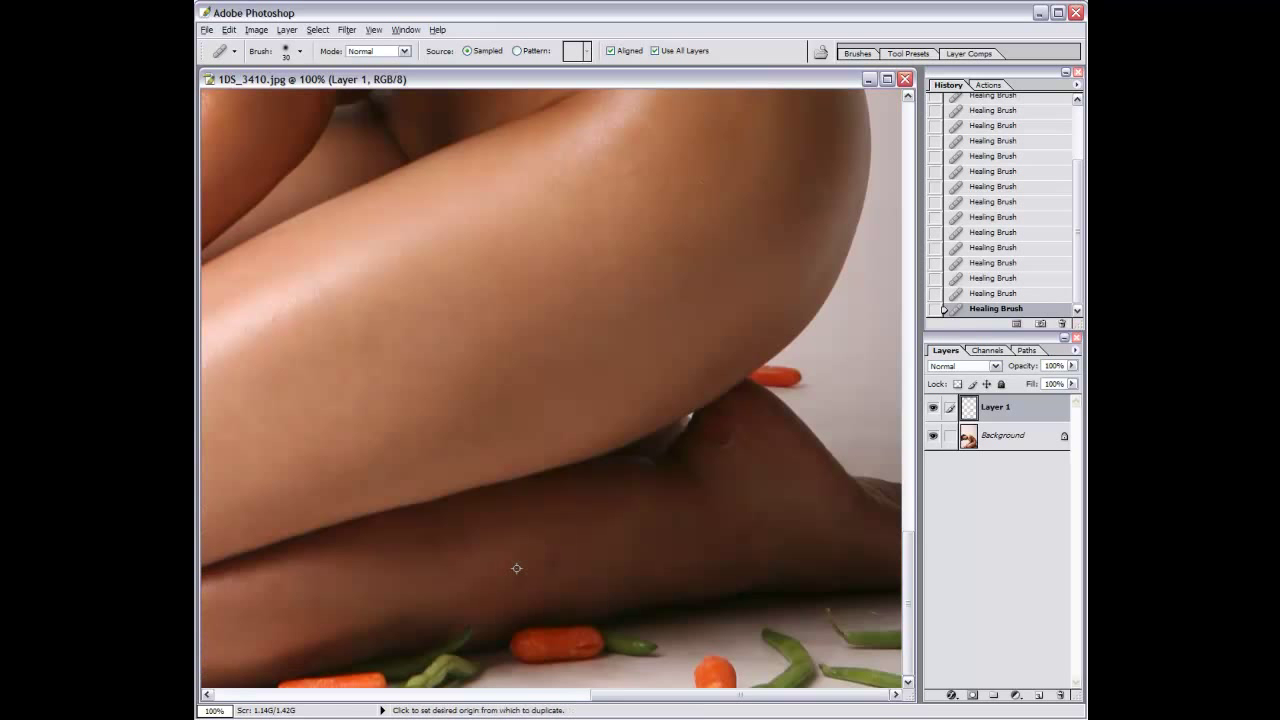
drag(549, 503, 434, 583)
alt+click(627, 477)
click(809, 507)
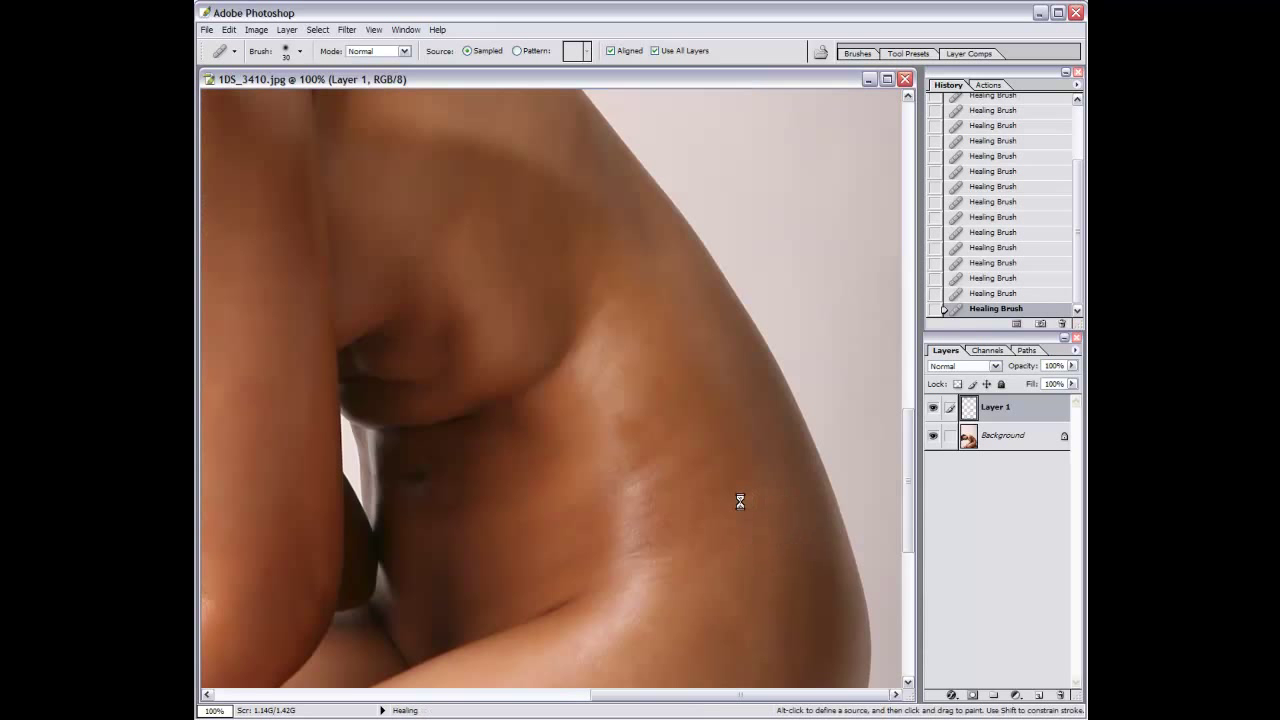
drag(620, 423, 628, 445)
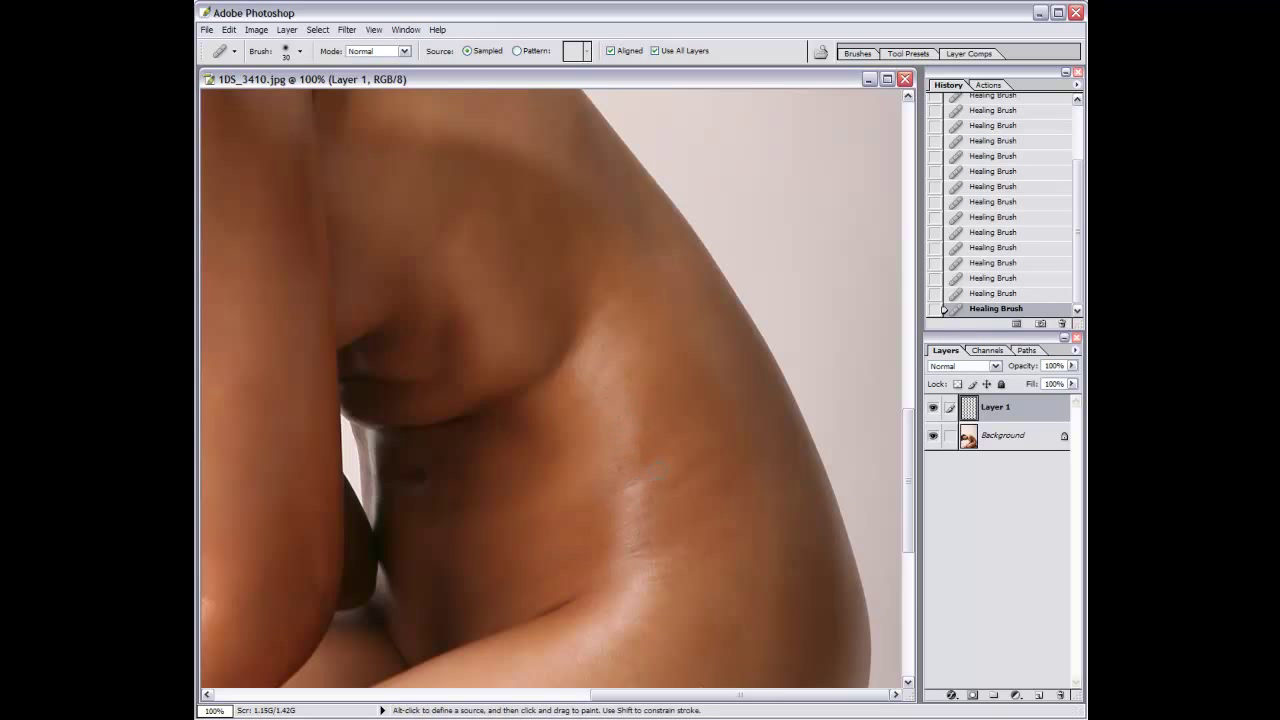
Look over the legs and zoom out to 33.3% to check the retouching.
drag(628, 361, 652, 463)
mouse_move(623, 377)
mouse_down()
mouse_move(586, 486)
mouse_move(497, 222)
mouse_move(771, 574)
mouse_up()
drag(590, 300, 589, 531)
mouse_move(660, 200)
mouse_down()
mouse_move(666, 391)
mouse_move(491, 635)
mouse_move(437, 426)
mouse_move(663, 503)
mouse_up()
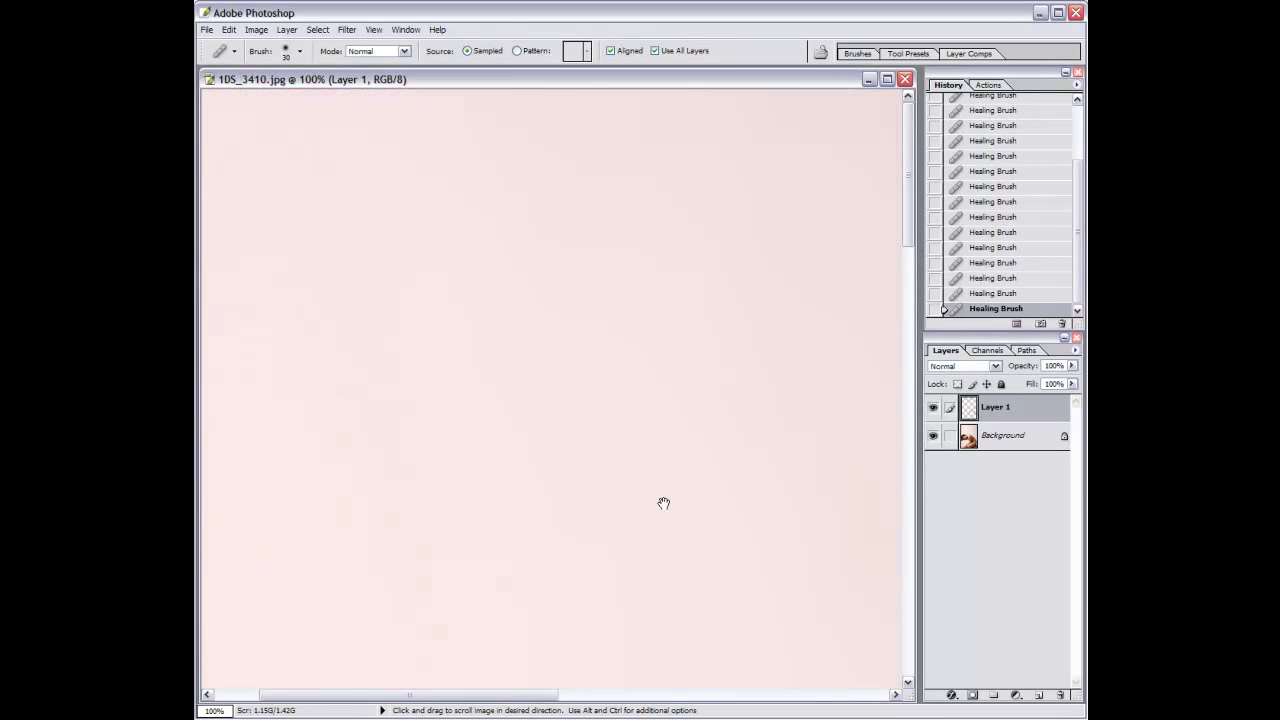
drag(509, 583, 586, 186)
mouse_move(600, 680)
mouse_down()
mouse_move(591, 486)
mouse_move(562, 353)
mouse_up()
key(ctrl+minus)
key(ctrl+minus)
key(ctrl+minus)
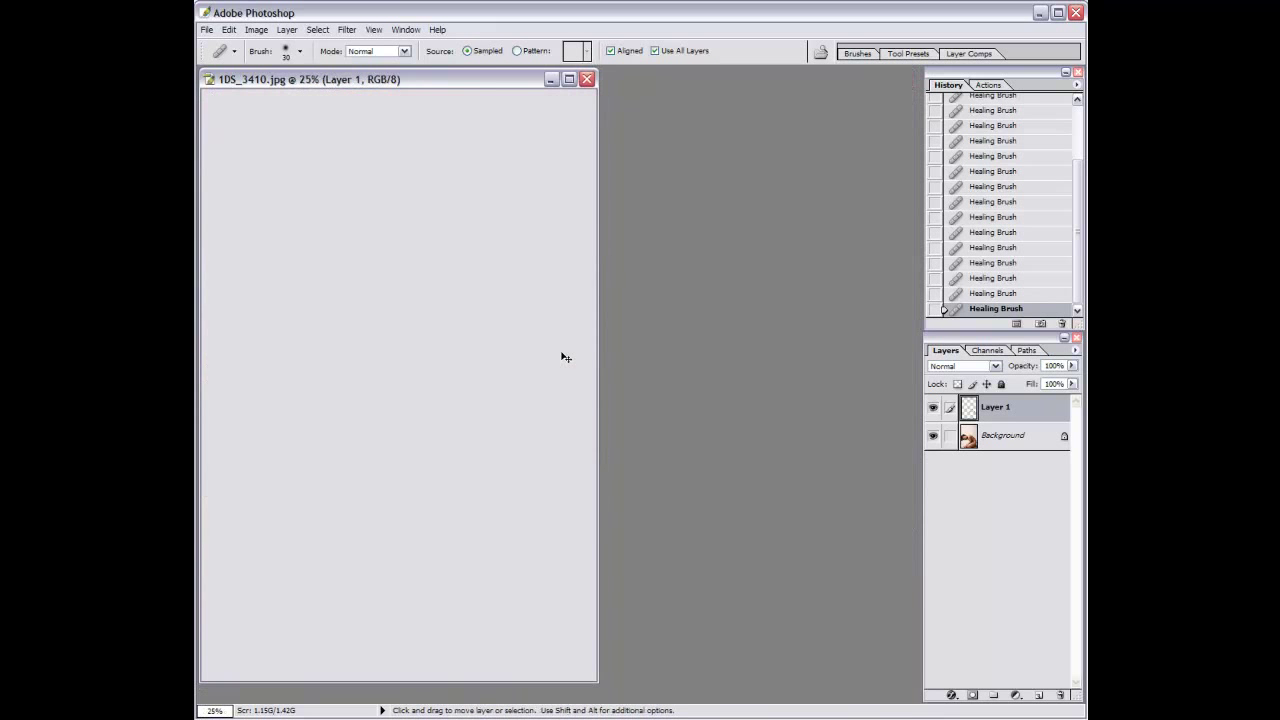
key(ctrl+minus)
key(ctrl+plus)
key(ctrl+plus)
key(space)
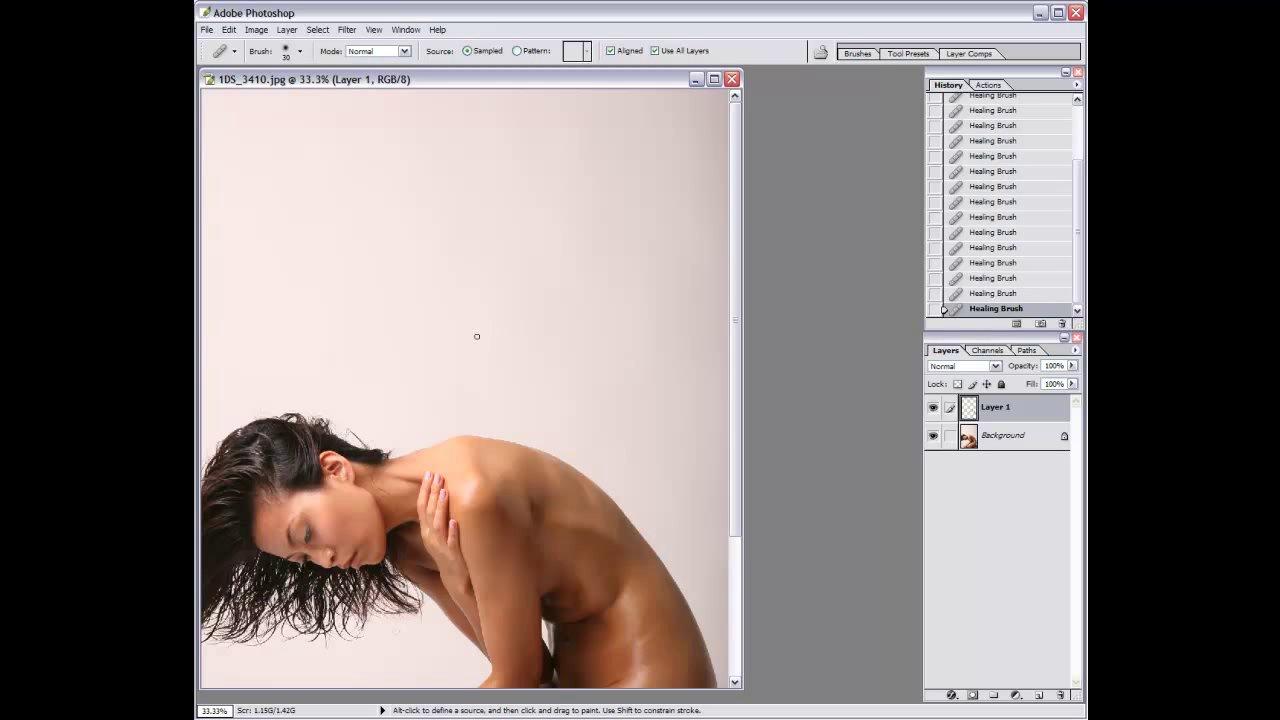
Apply Unsharp Mask (Amount 50, Radius 0.9, Threshold 0) to the Background and compare before/after.
key(v)
click(1033, 450)
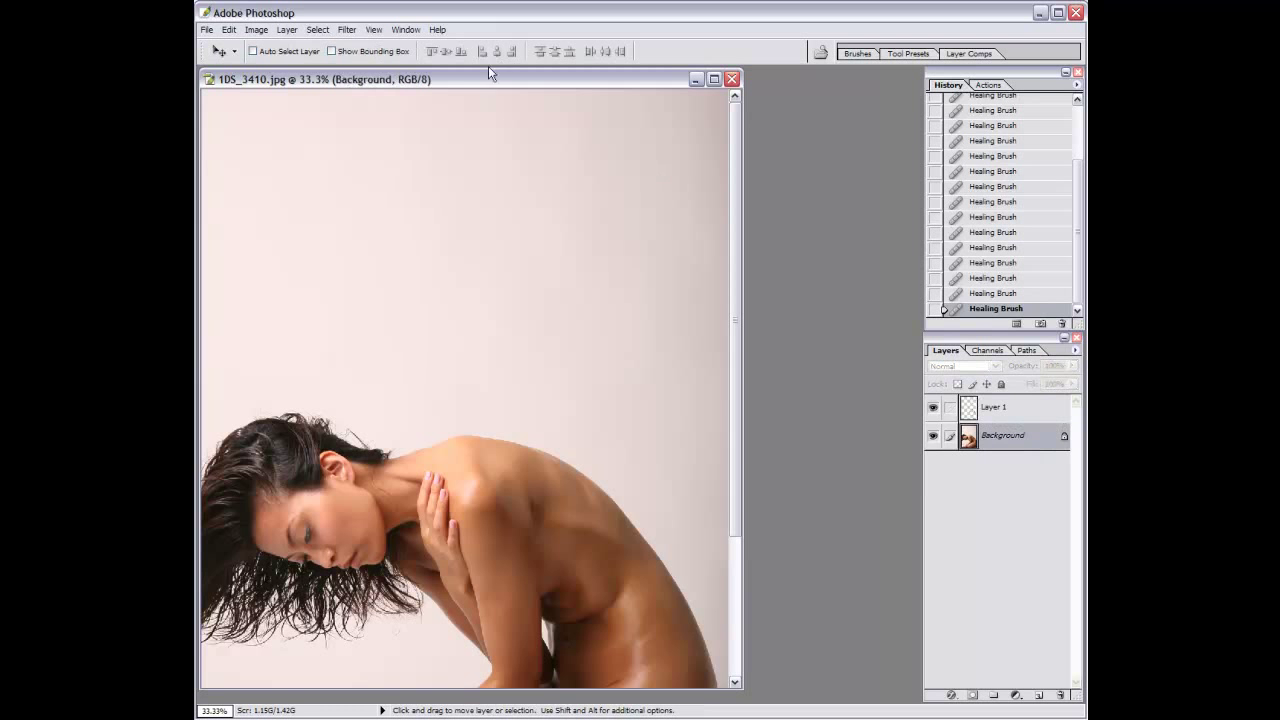
click(347, 29)
click(543, 254)
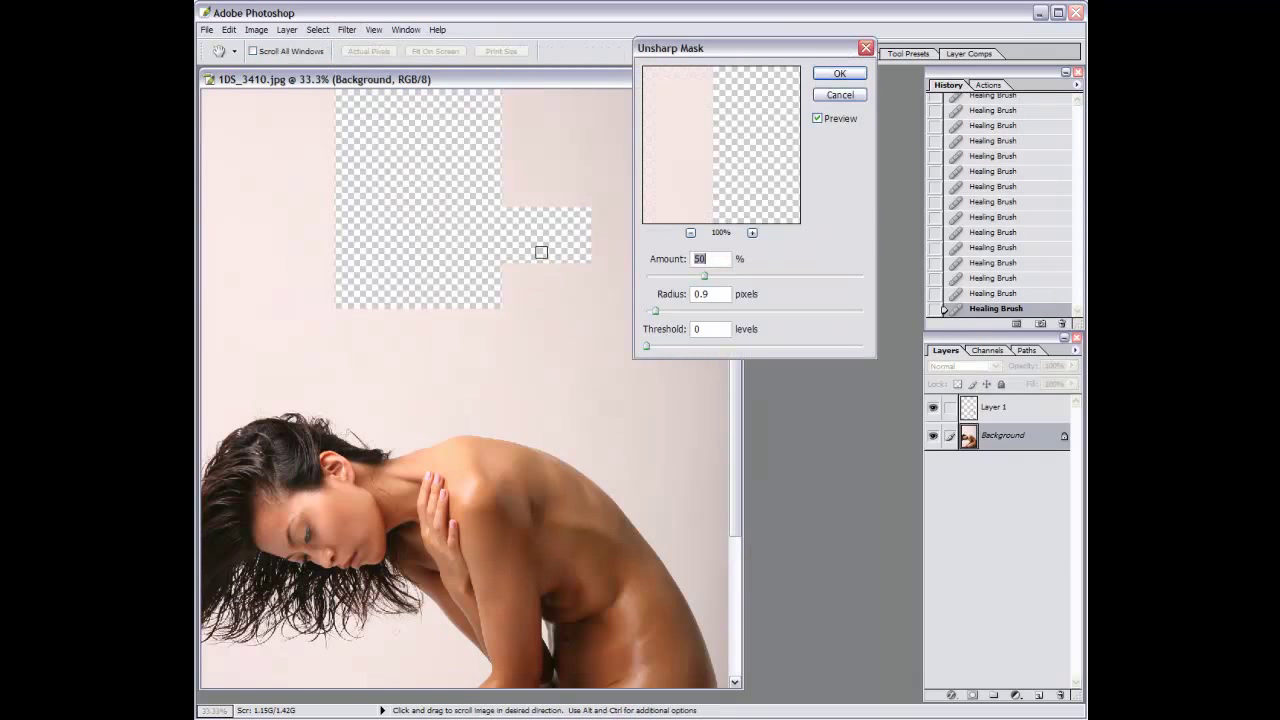
key(Return)
key(ctrl+alt+0)
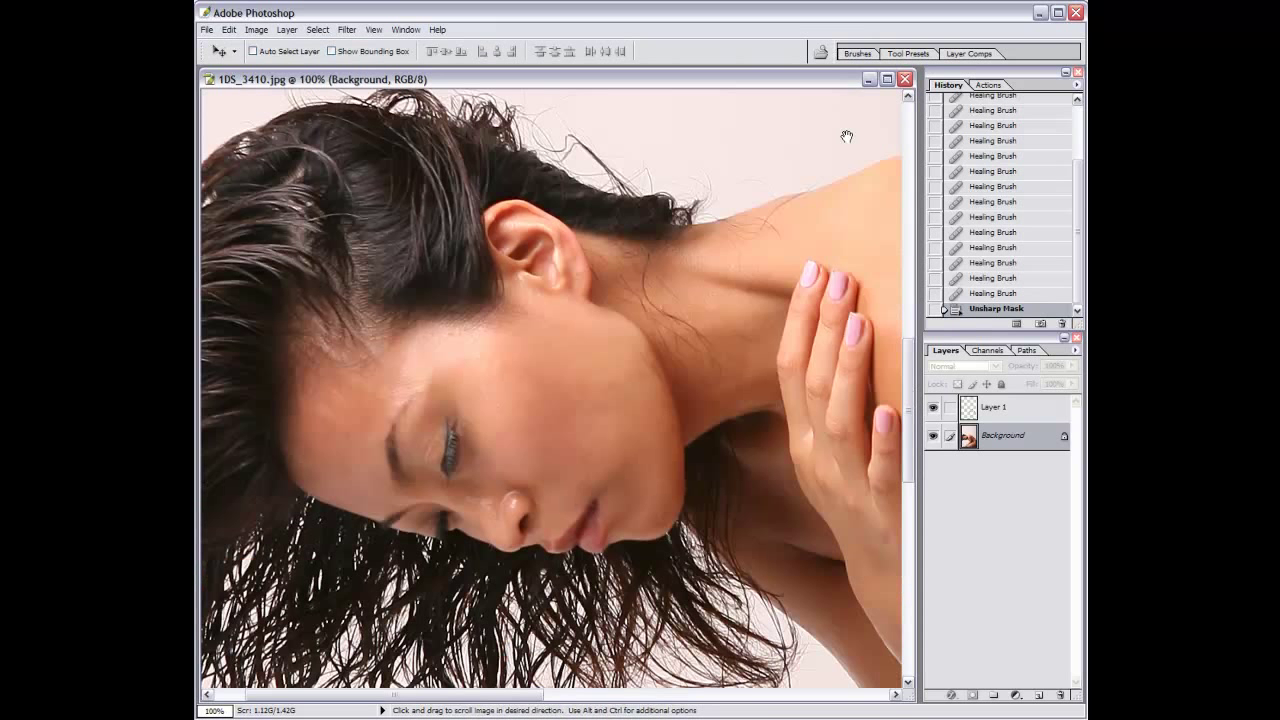
key(ctrl+z)
key(ctrl+z)
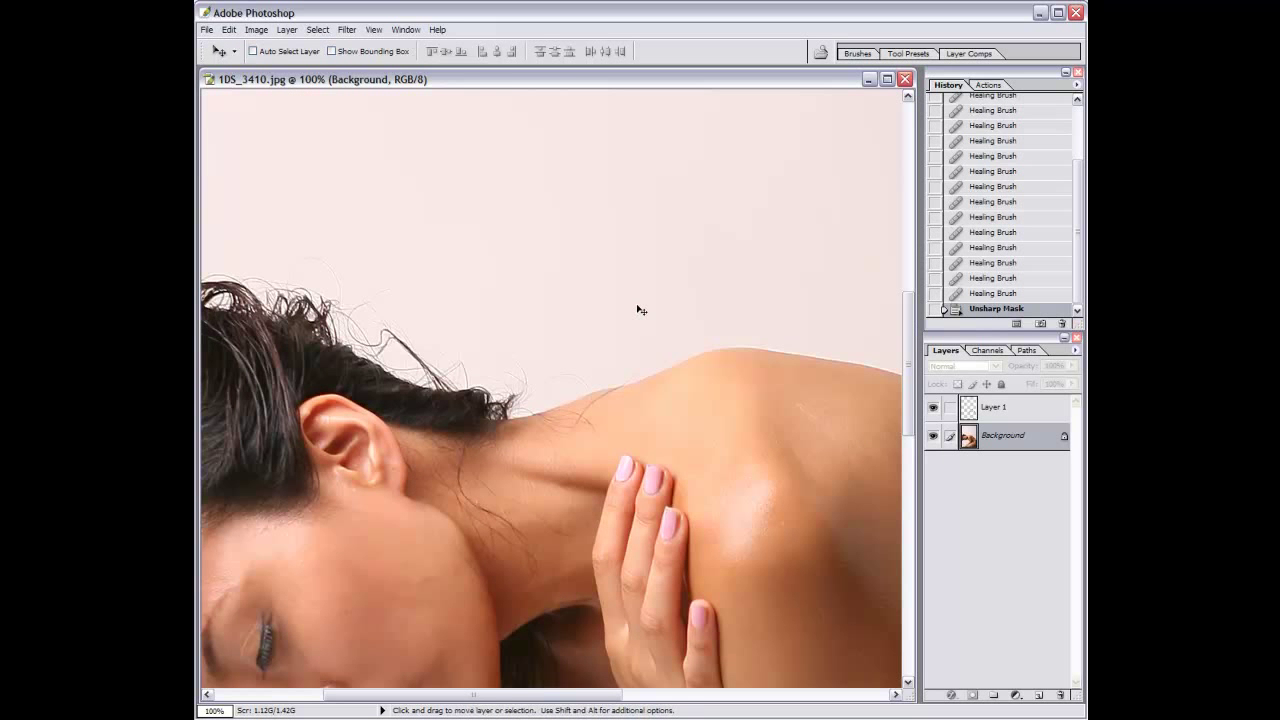
key(ctrl+minus)
key(ctrl+minus)
key(ctrl+minus)
Add a new Layer 2 above Layer 1 and switch to a slightly smaller 20%-opacity Brush.
click(1020, 408)
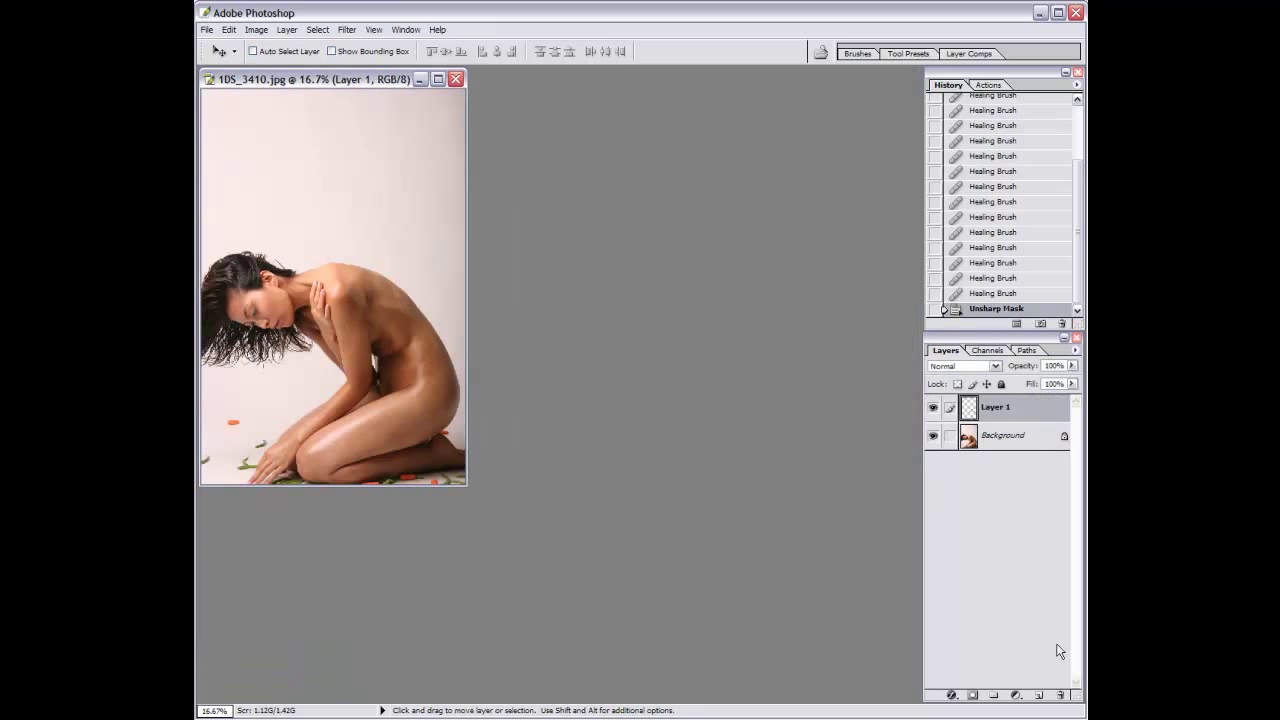
click(1039, 694)
key(ctrl+alt+0)
key(b)
key(ctrl+minus)
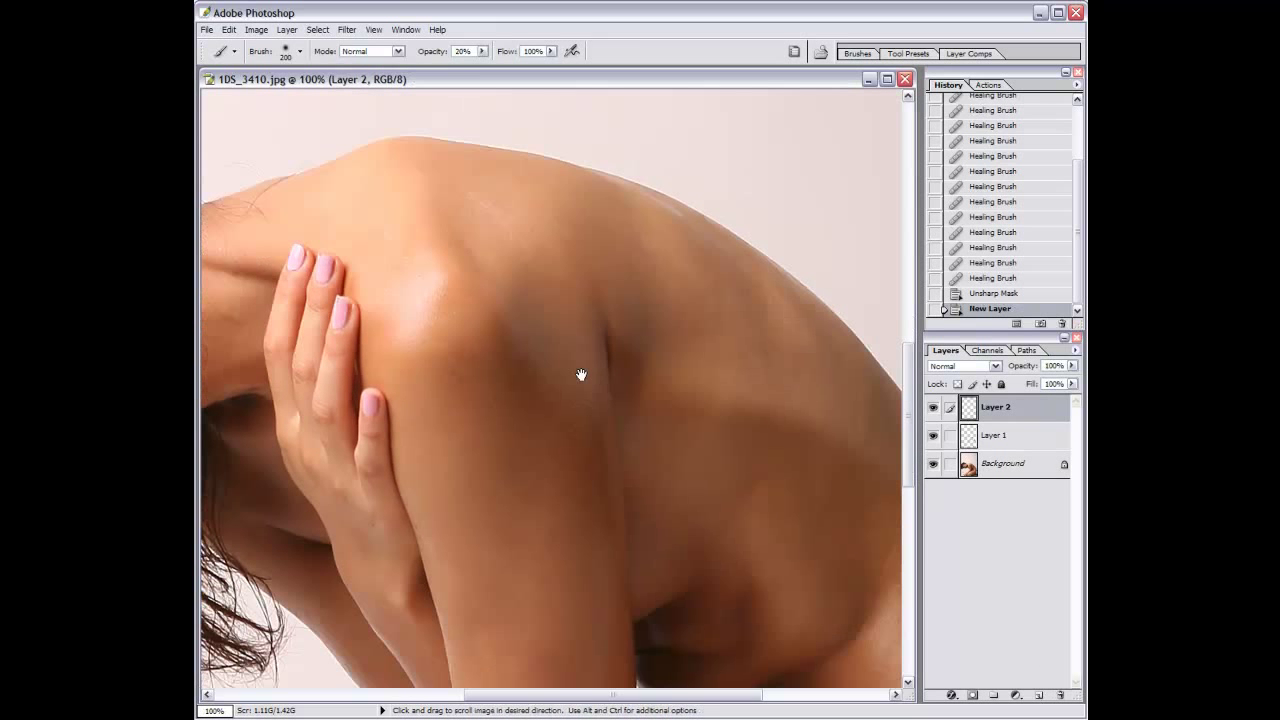
key(ctrl+minus)
key(ctrl+minus)
key(bracketleft)
Softly paint over the shoulder, hip and thigh skin.
click(500, 331)
click(514, 331)
click(692, 548)
click(678, 588)
click(663, 625)
scroll(663, 625, down, 2)
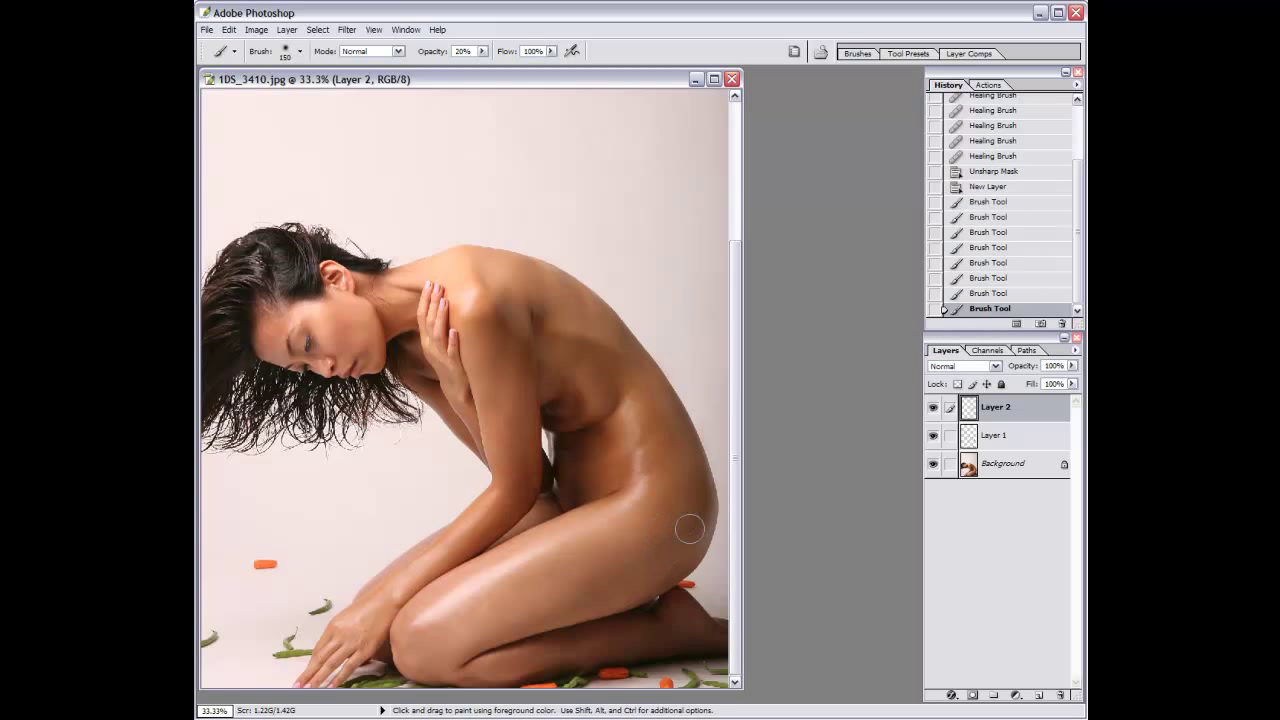
Sample a skin tone and softly paint the lower legs, thighs, hip and torso.
click(536, 654)
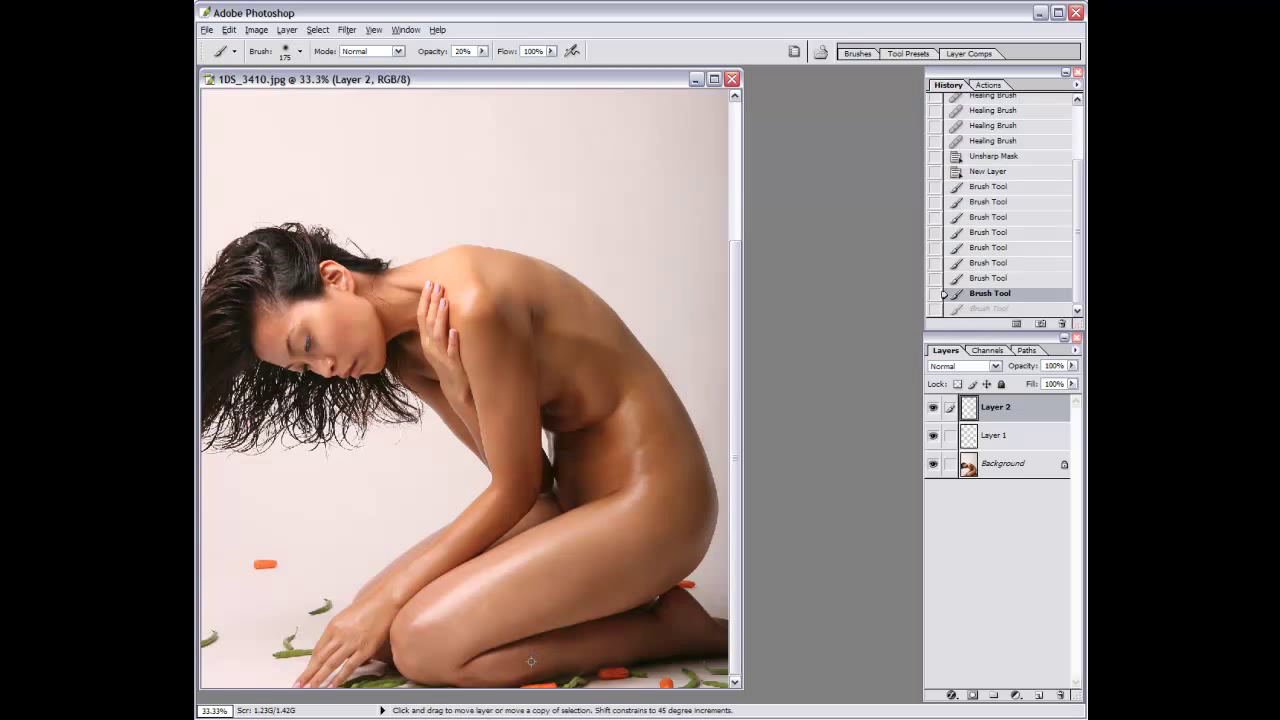
click(668, 632)
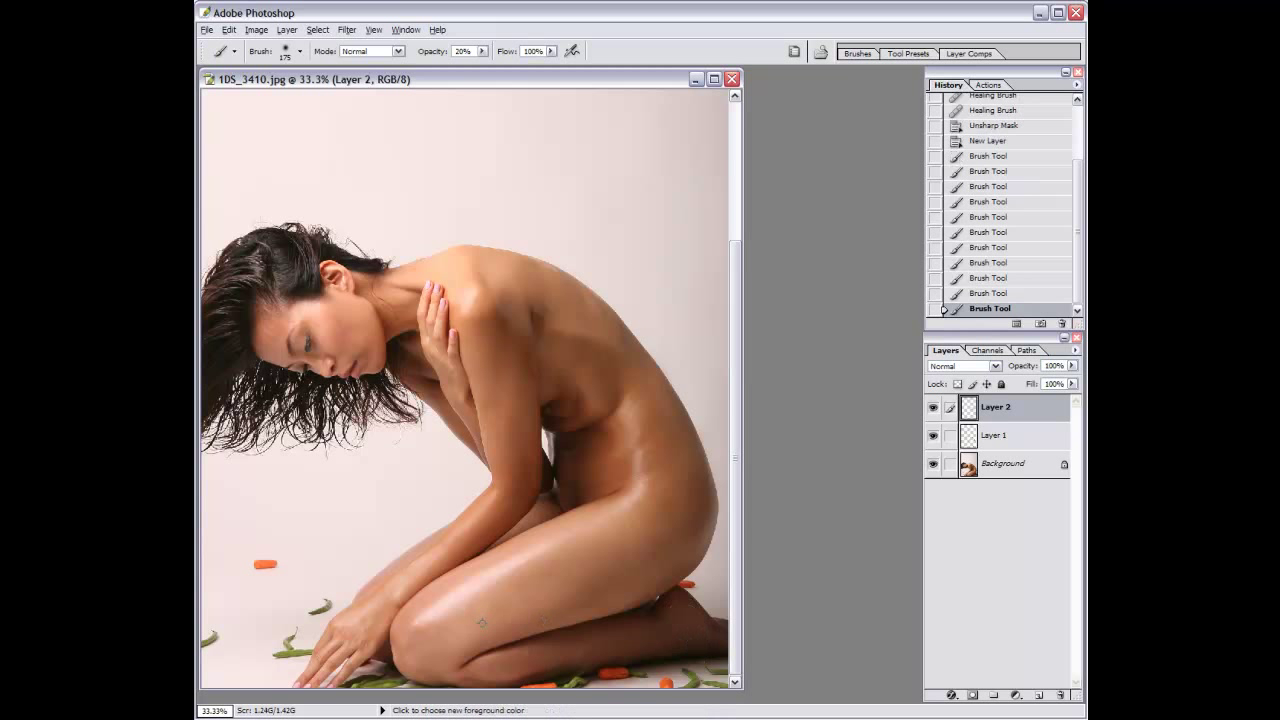
click(556, 604)
click(603, 586)
click(625, 565)
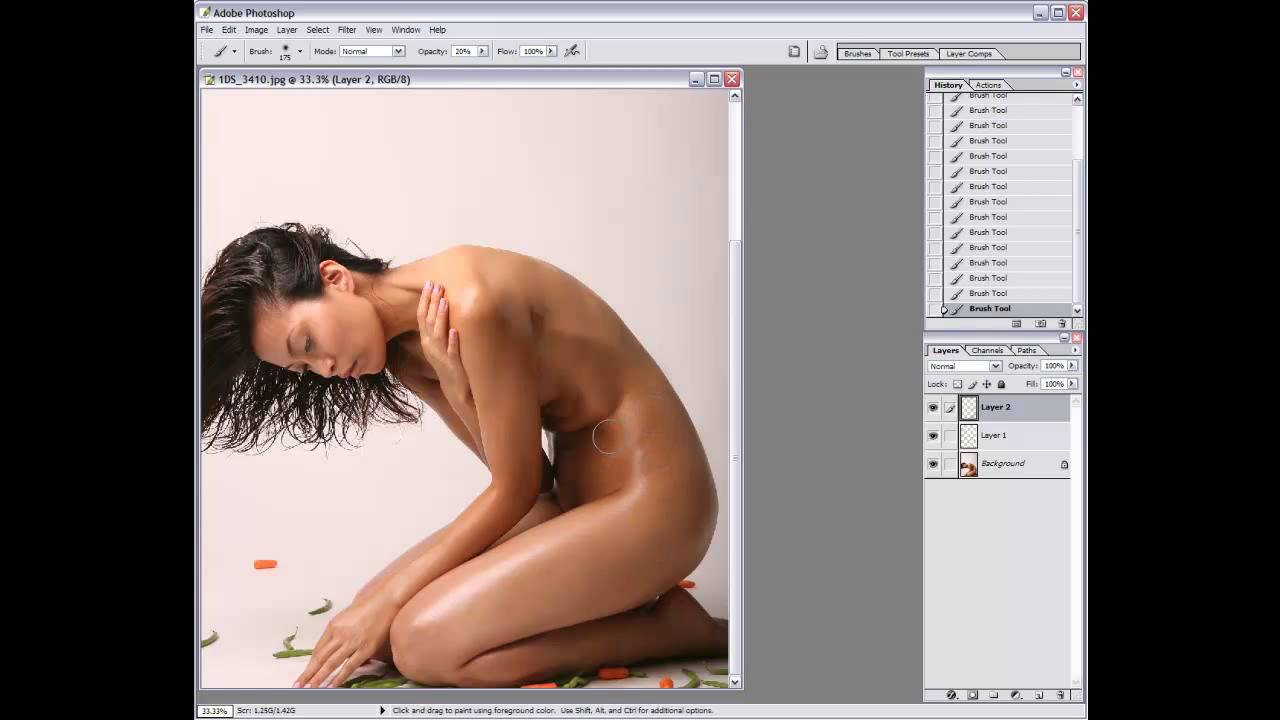
drag(606, 436, 607, 398)
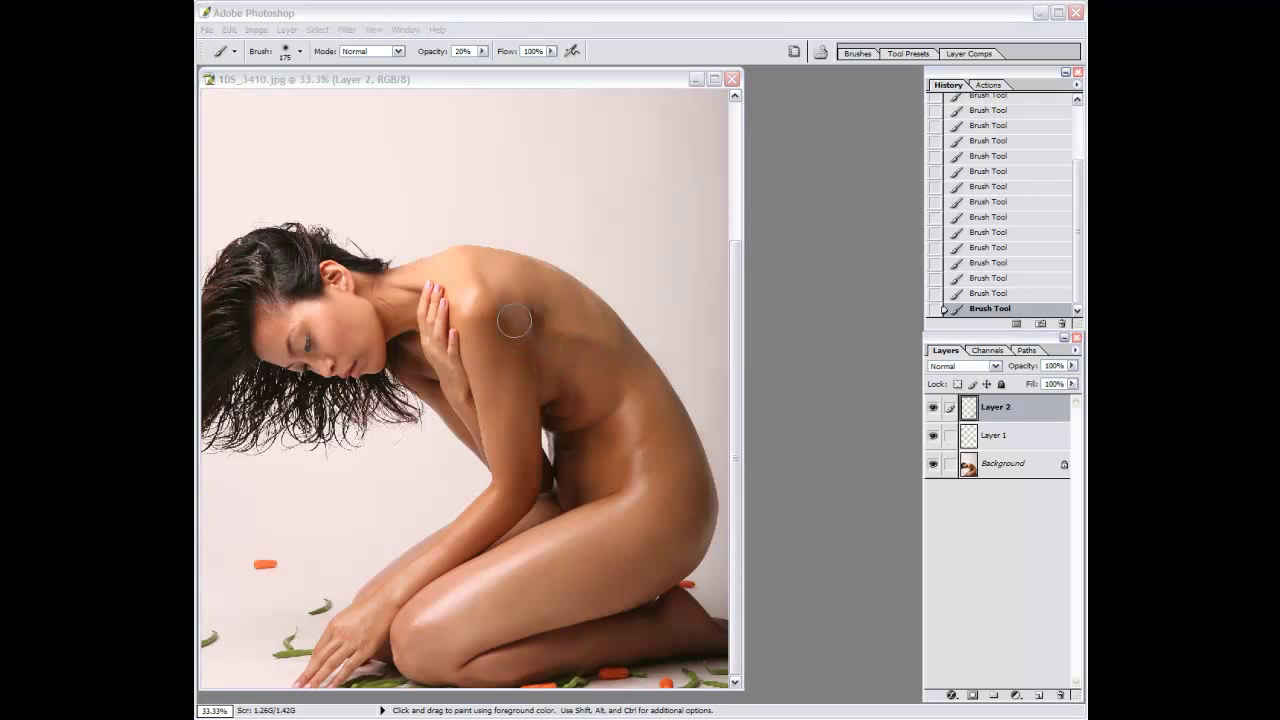
key(bracketleft)
key(bracketleft)
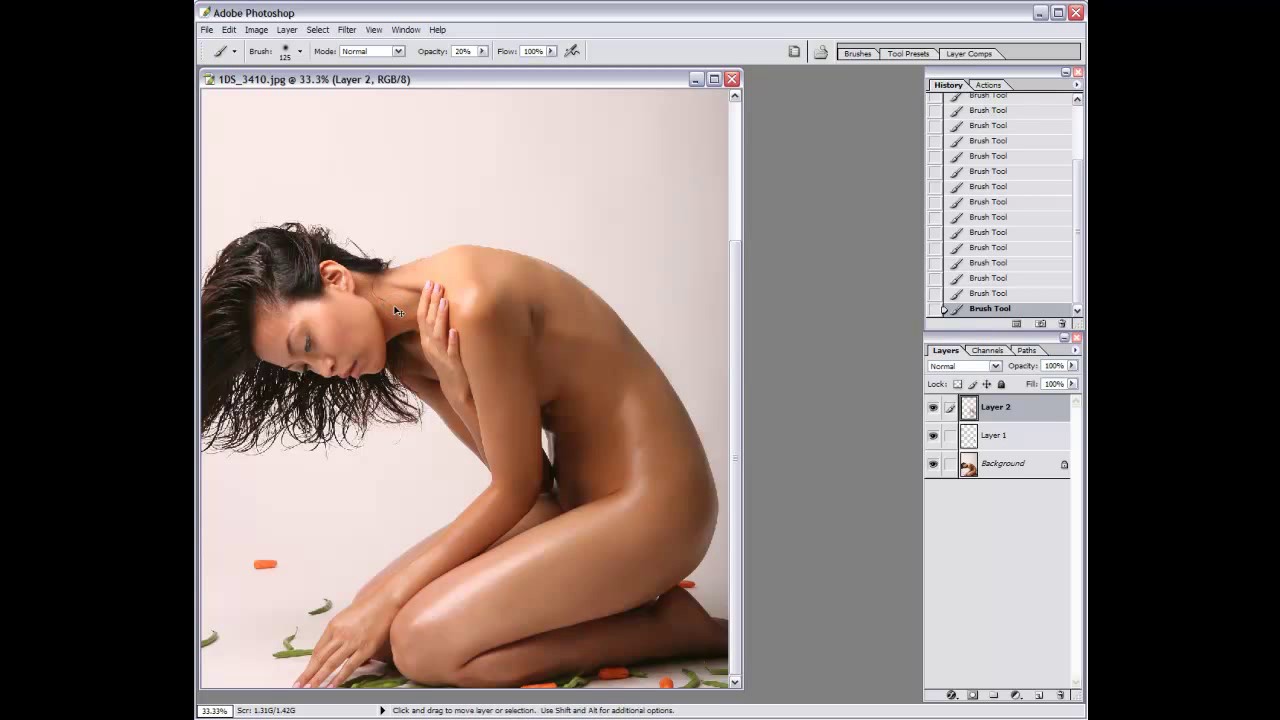
Zoom in and softly paint the skin around the chin and neck, adjusting brush size.
key(ctrl+plus)
key(ctrl+plus)
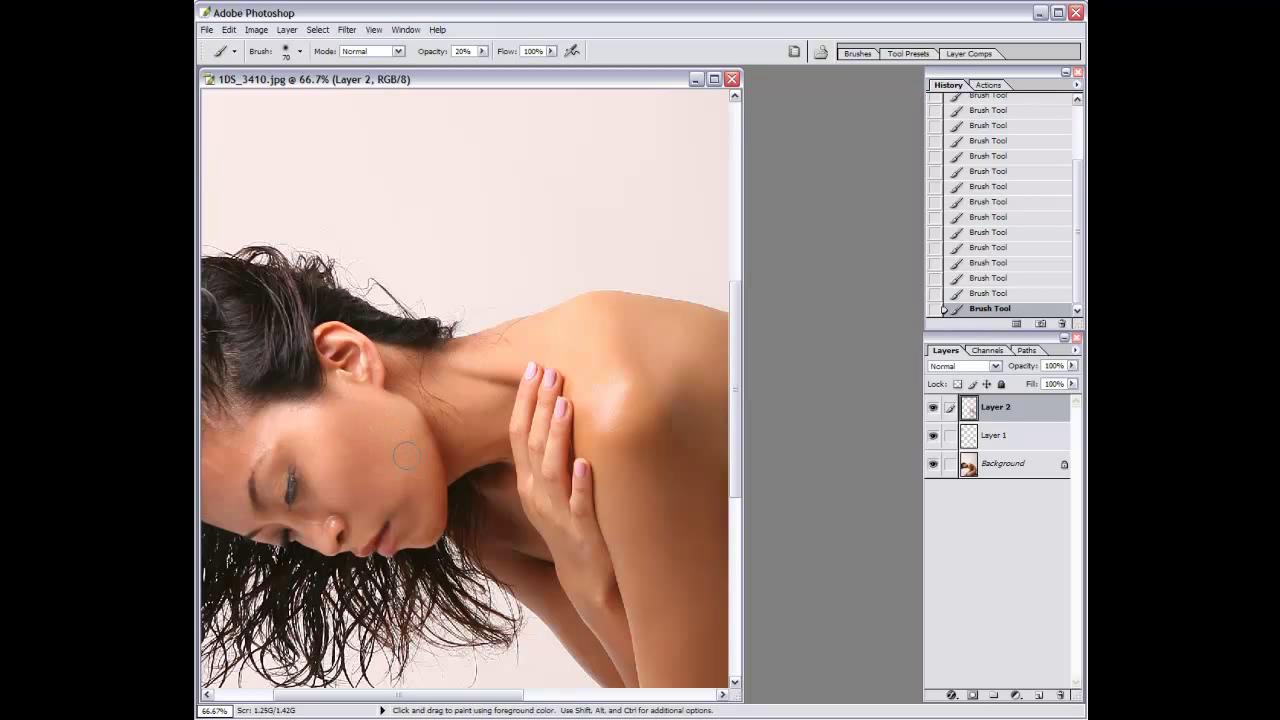
drag(400, 480, 409, 511)
key(bracketright)
key(bracketright)
key(ctrl+plus)
key(ctrl+plus)
drag(323, 491, 508, 534)
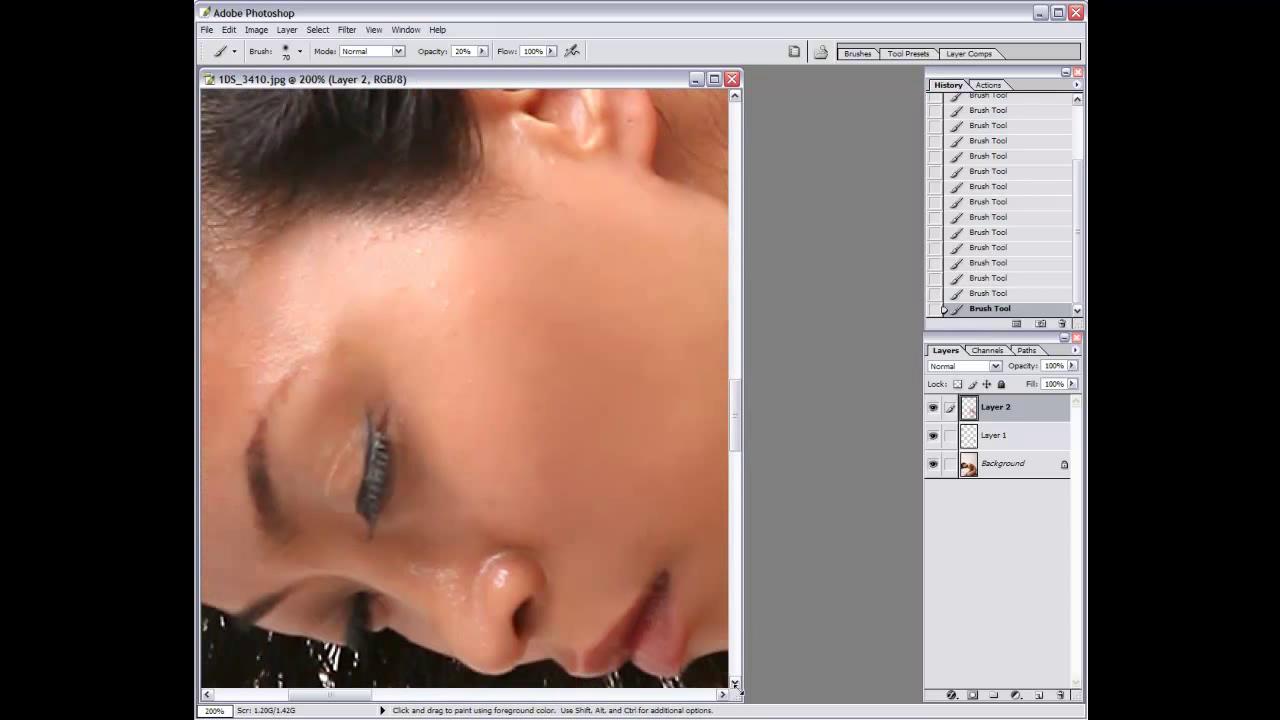
key(bracketleft)
key(bracketleft)
key(bracketleft)
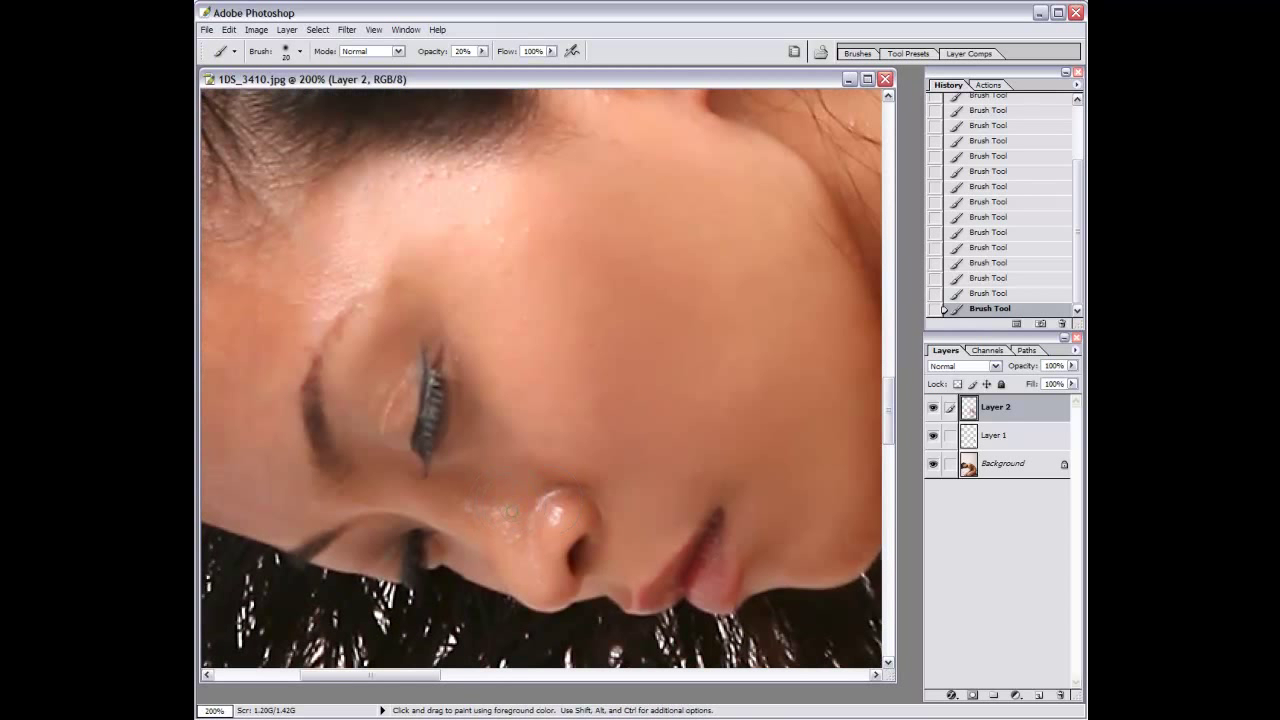
key(bracketright)
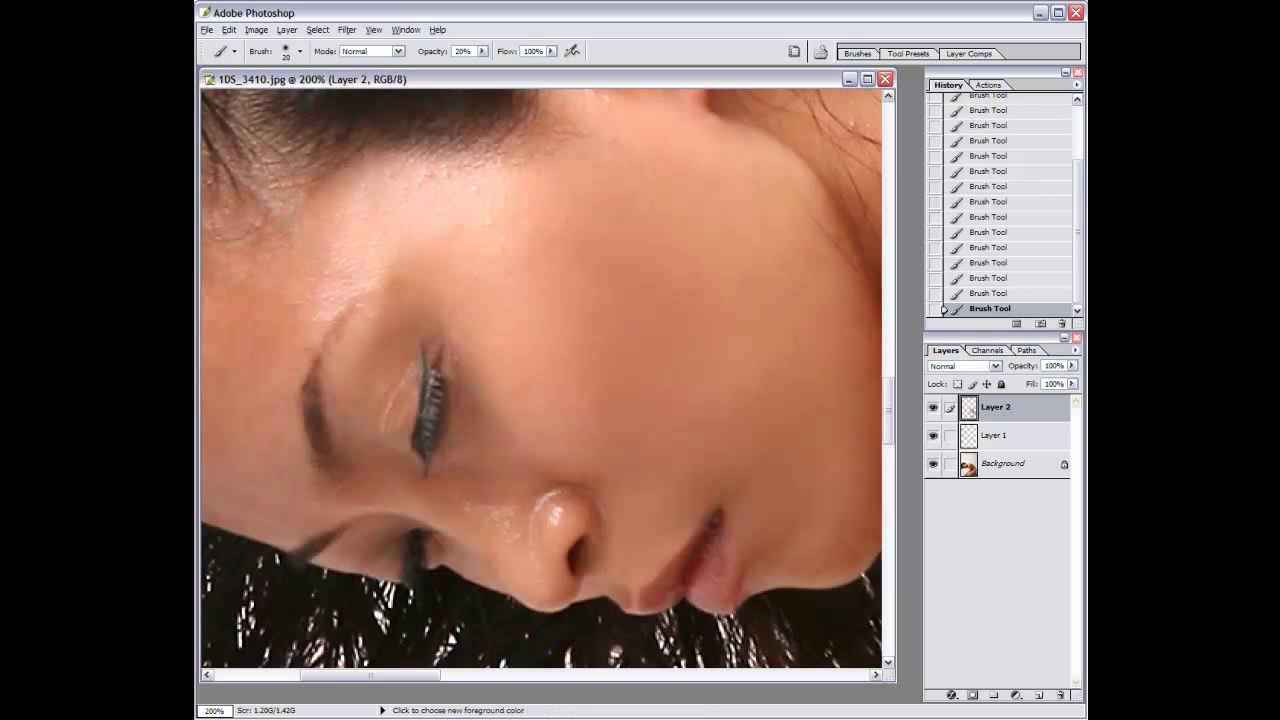
key(bracketright)
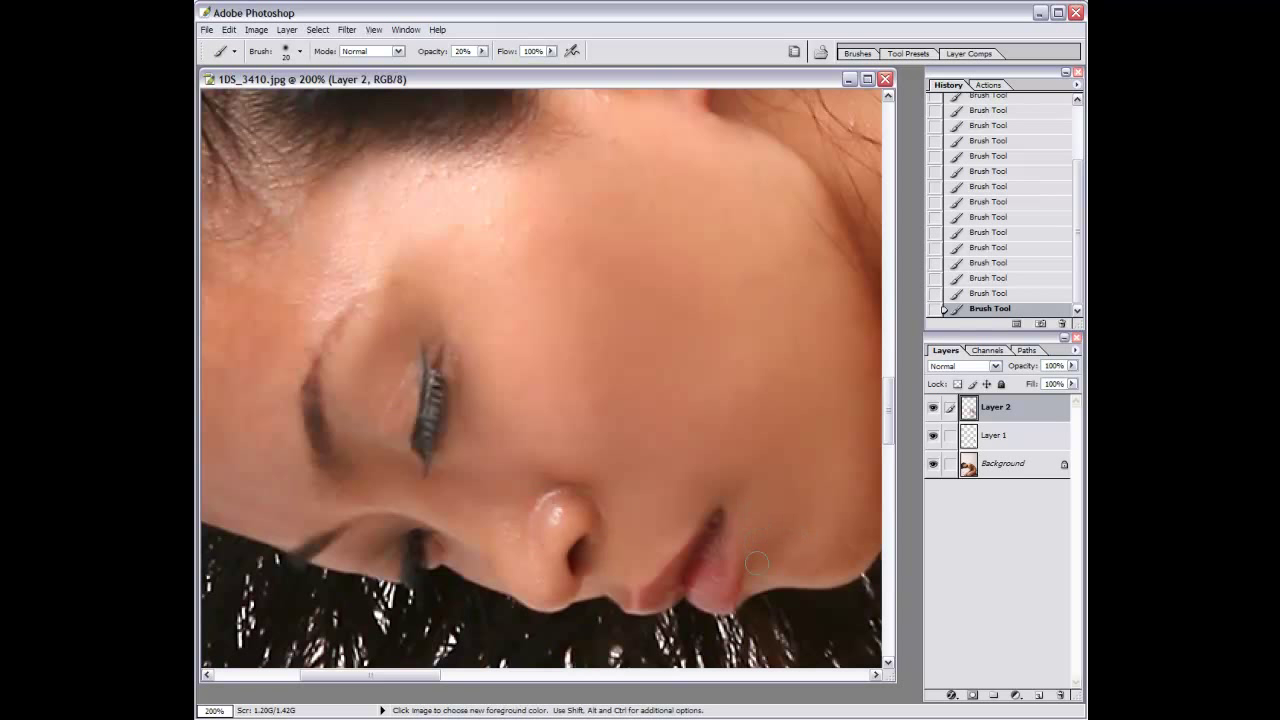
Sample face skin and softly paint over the face and forehead.
drag(842, 537, 772, 545)
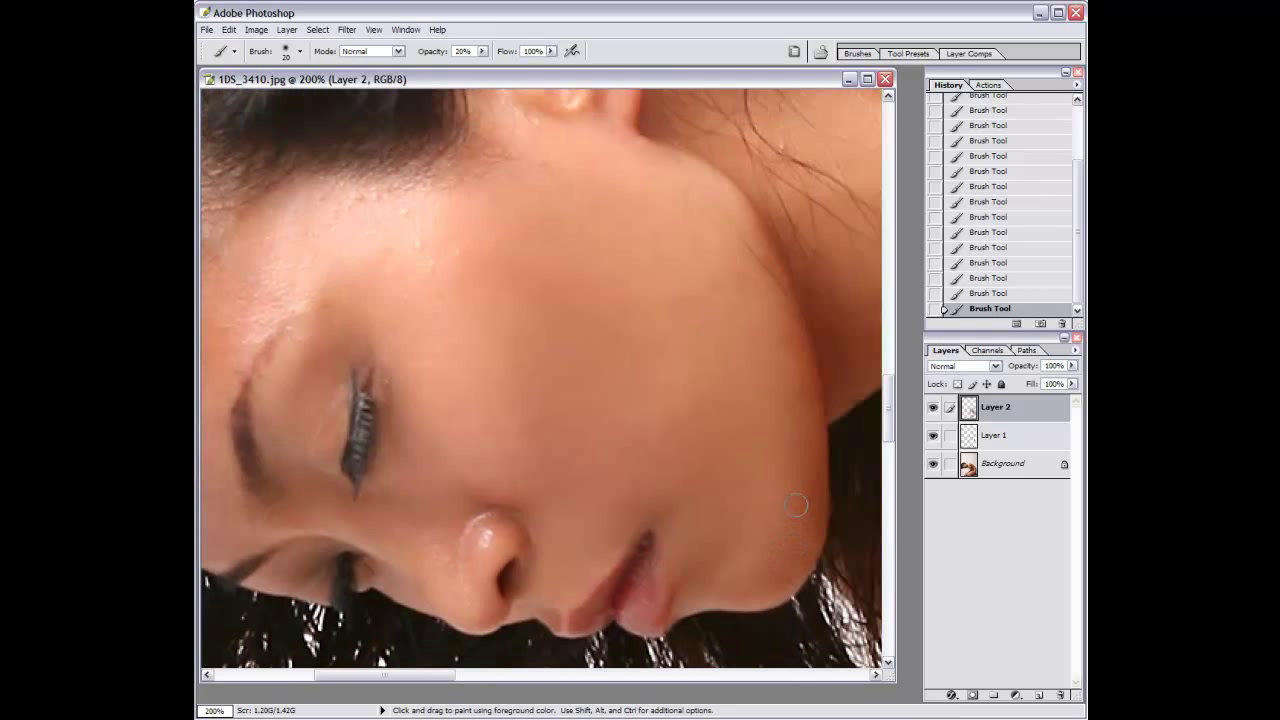
drag(473, 351, 703, 451)
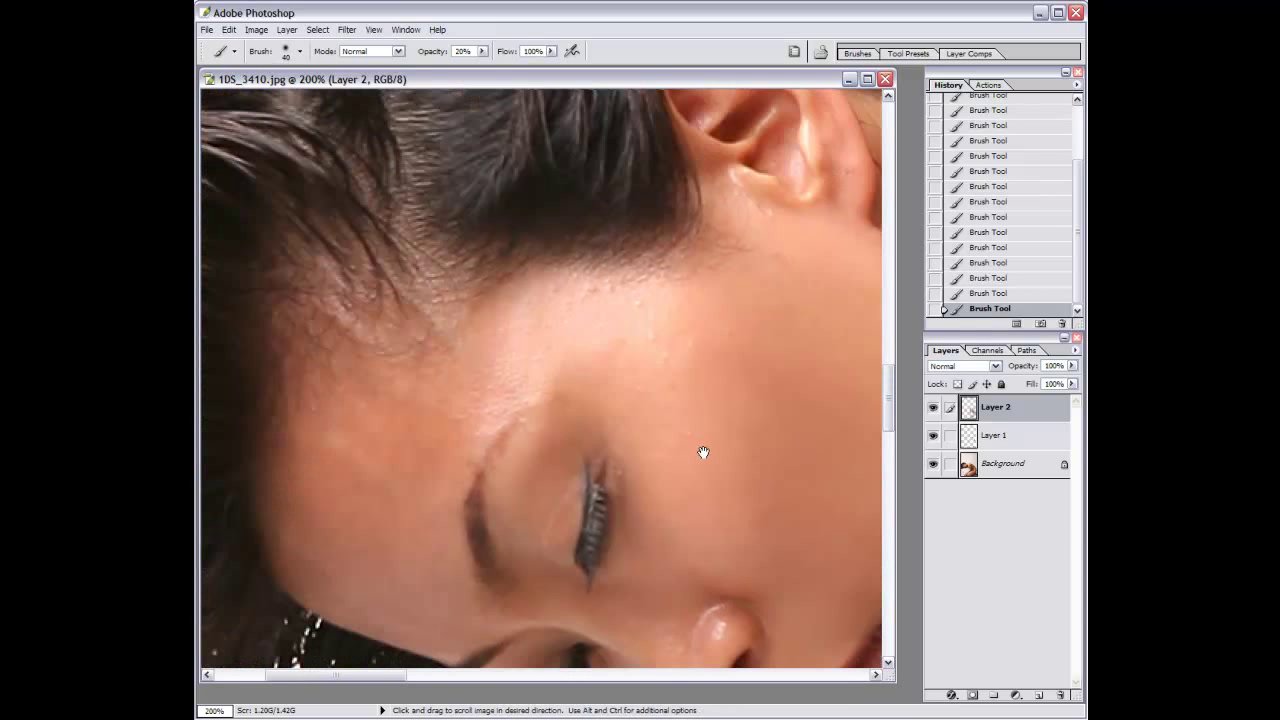
key(bracketleft)
key(bracketleft)
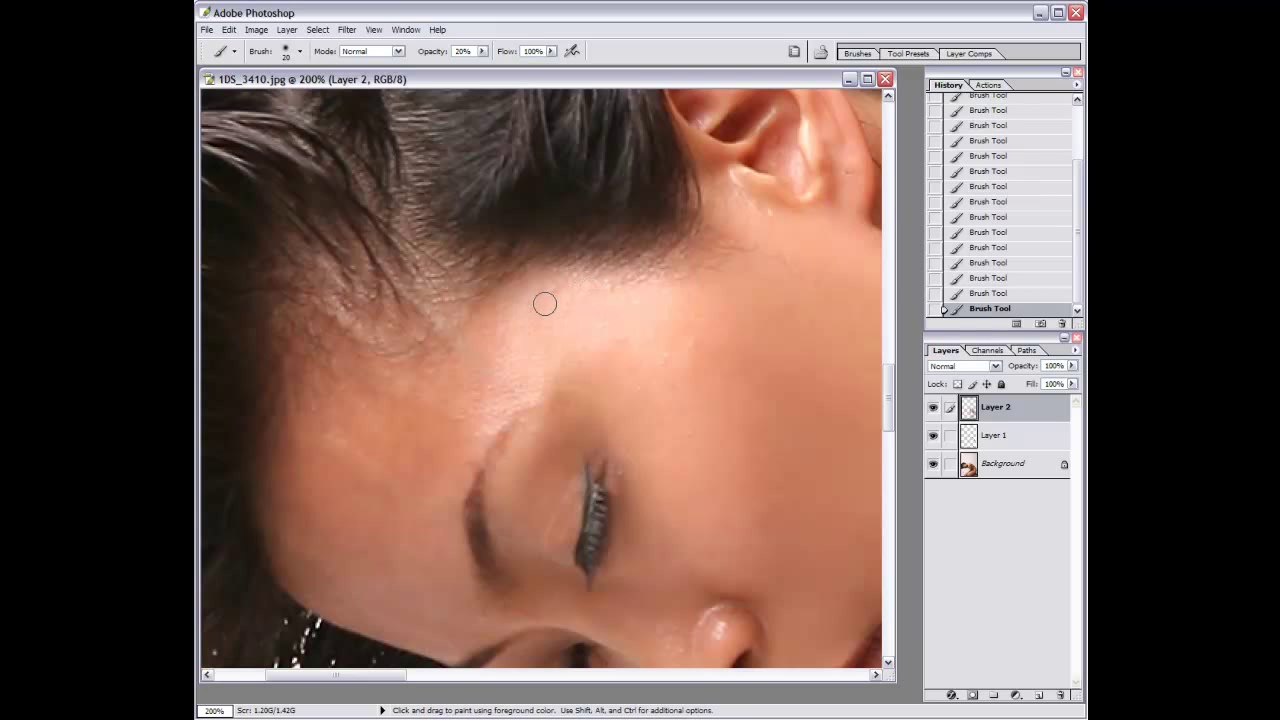
key(alt)
mouse_move(640, 337)
mouse_down()
mouse_move(571, 423)
mouse_move(534, 551)
mouse_move(437, 423)
mouse_move(603, 247)
mouse_move(429, 451)
mouse_move(647, 429)
mouse_up()
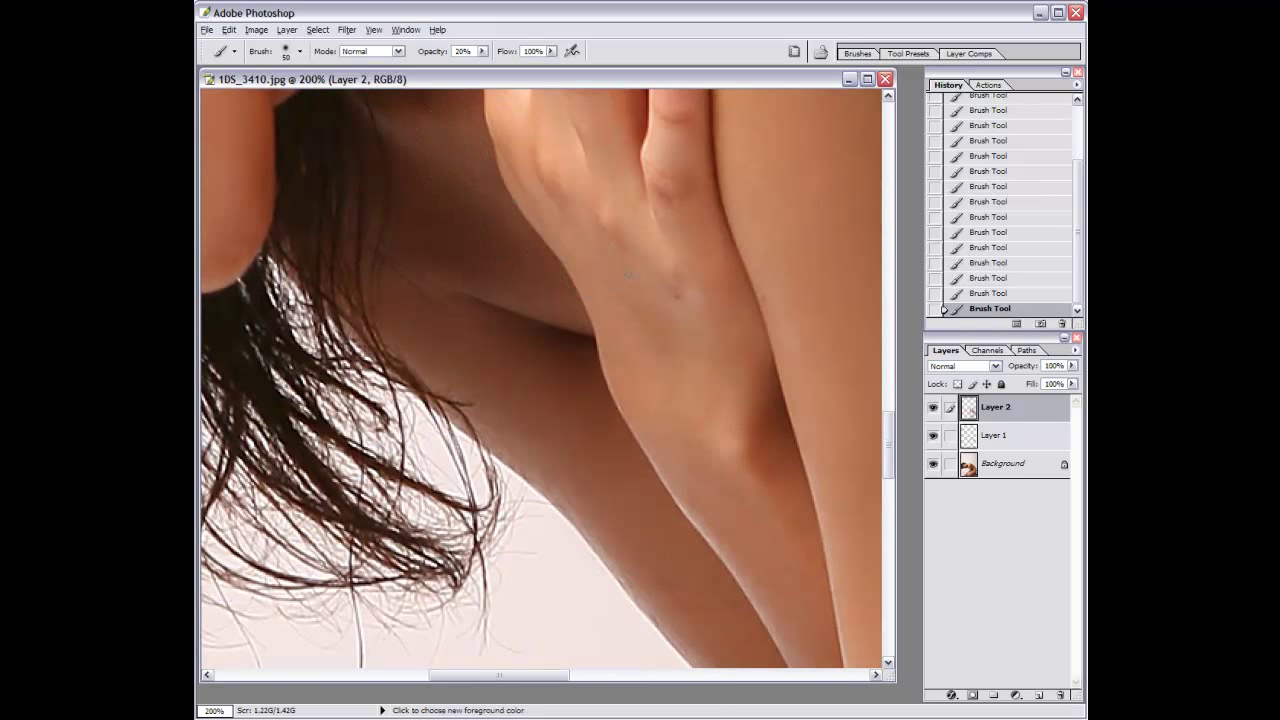
mouse_move(692, 385)
mouse_down()
mouse_move(608, 286)
mouse_move(540, 296)
mouse_up()
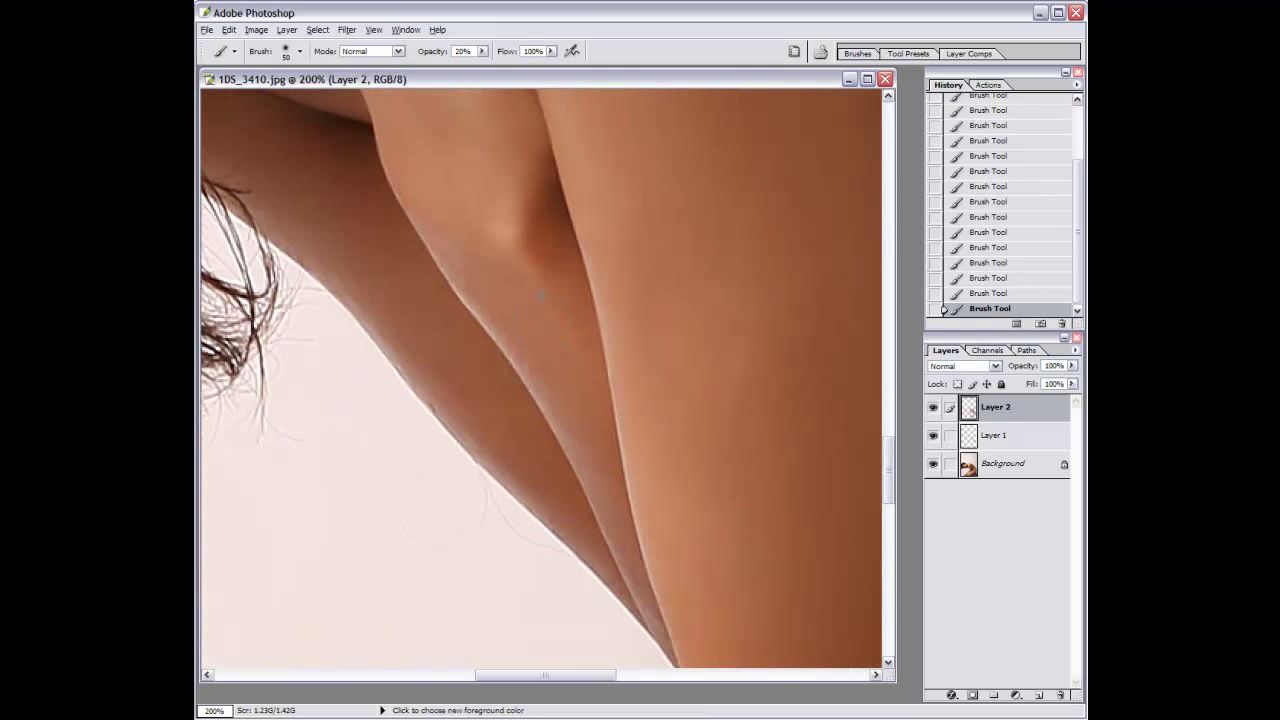
mouse_move(593, 431)
mouse_down()
mouse_move(534, 426)
mouse_move(535, 455)
mouse_up()
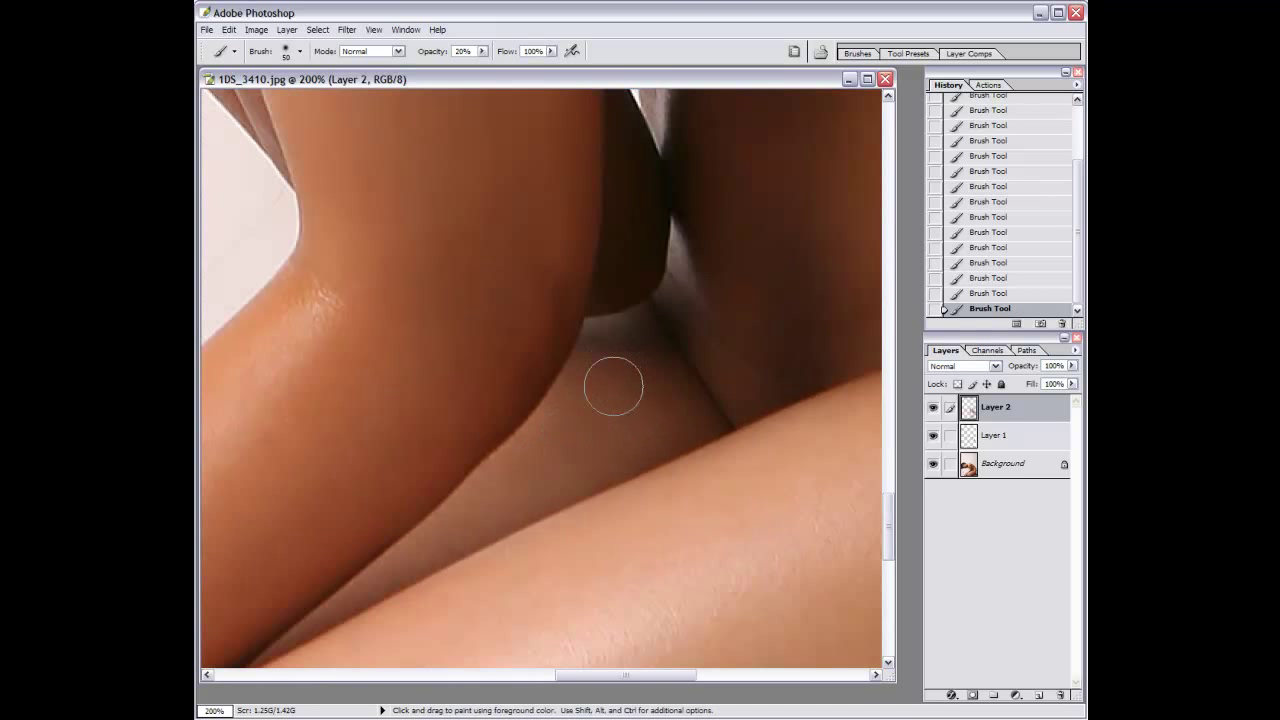
drag(762, 320, 505, 532)
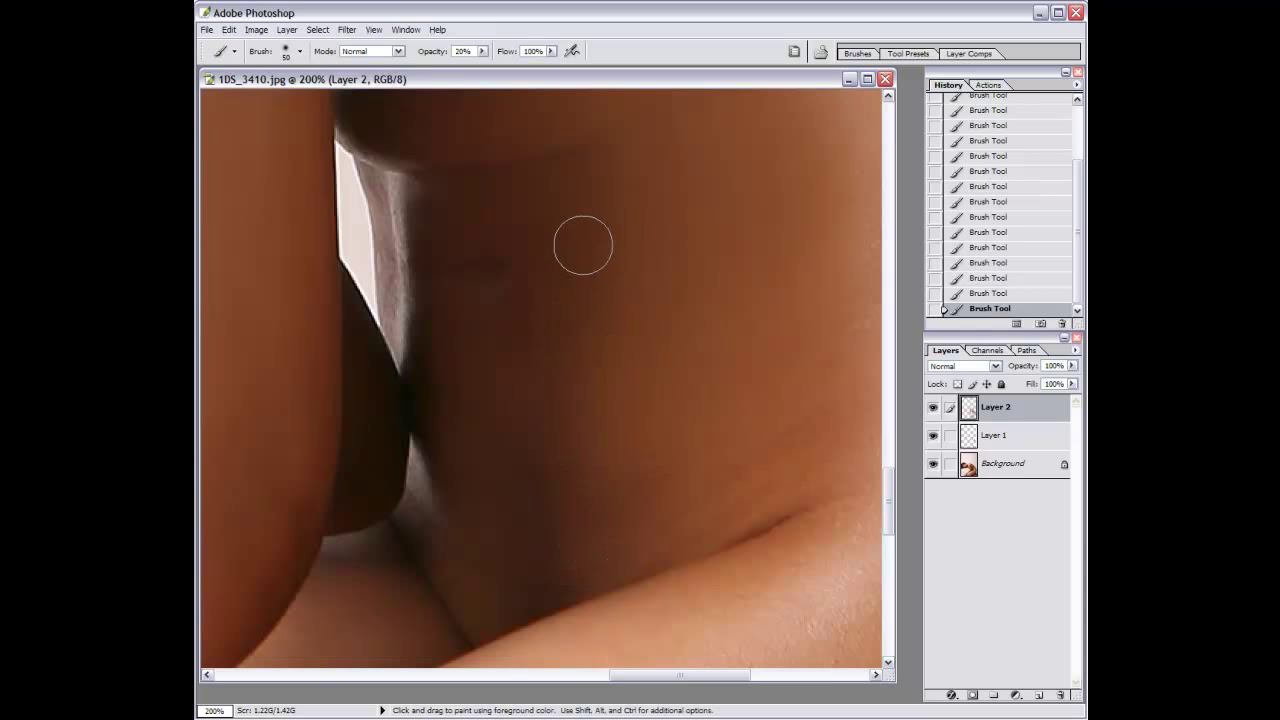
drag(580, 243, 537, 534)
drag(509, 409, 588, 500)
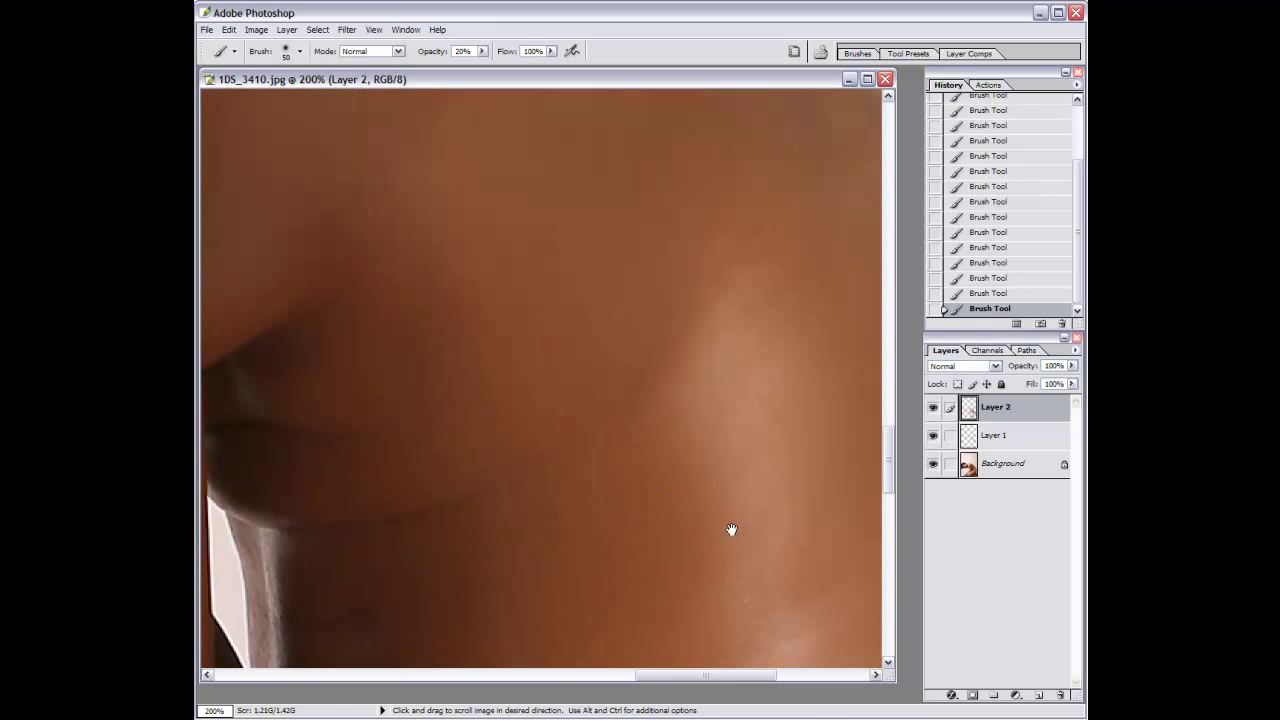
Heal the bright skin highlight with a smaller Healing Brush.
key(s)
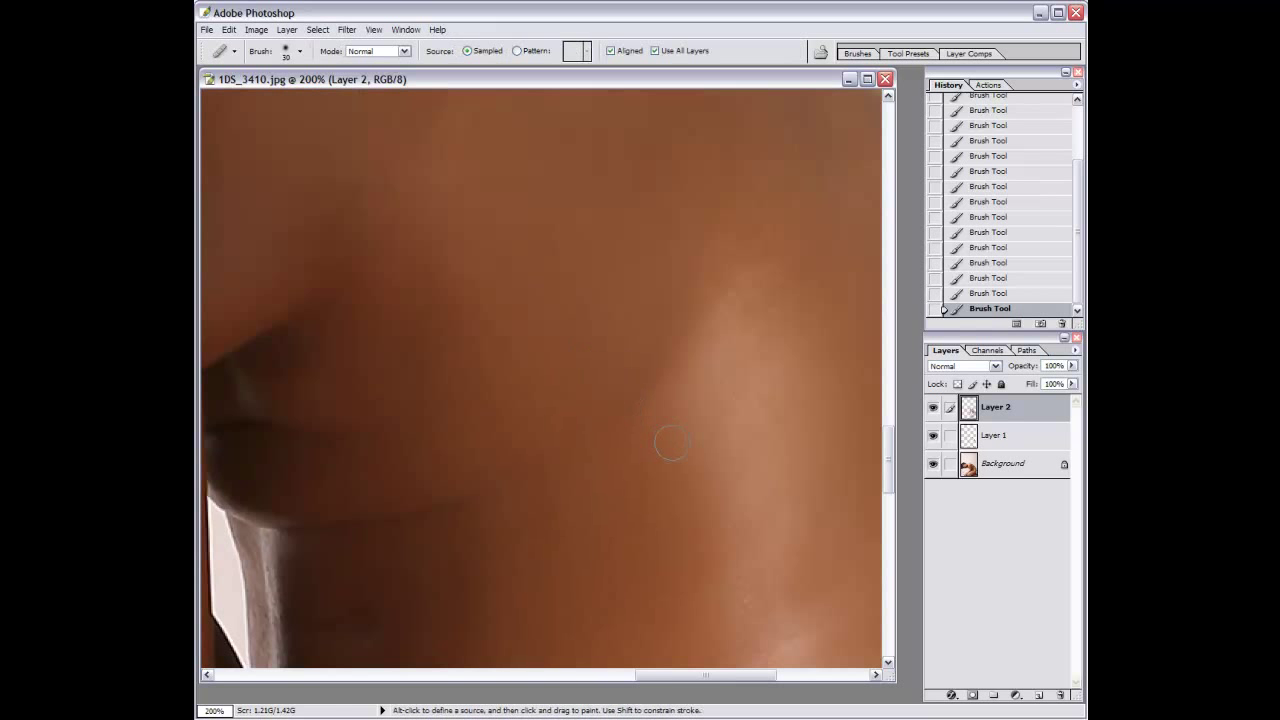
key(bracketleft)
alt+click(543, 466)
mouse_move(606, 430)
mouse_down()
mouse_move(665, 330)
mouse_move(690, 428)
mouse_up()
drag(665, 335, 645, 412)
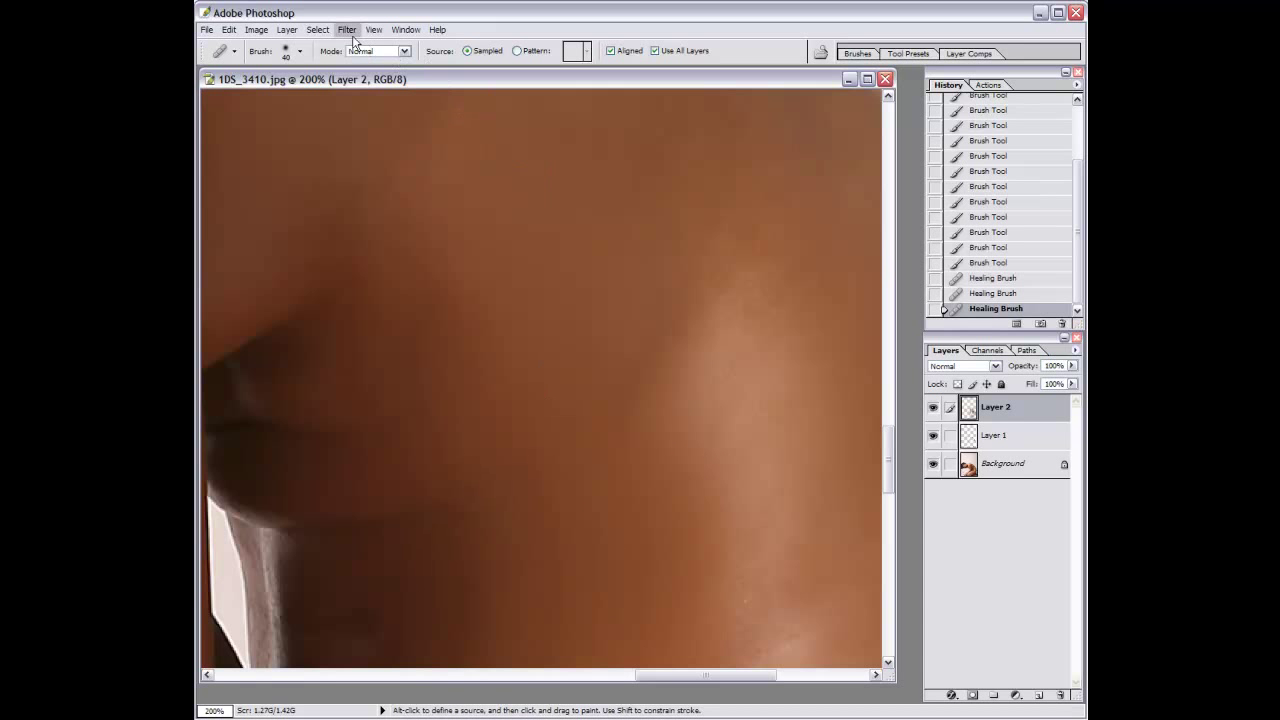
Apply Add Noise at 1%, Monochromatic, to Layer 2.
click(352, 37)
click(540, 175)
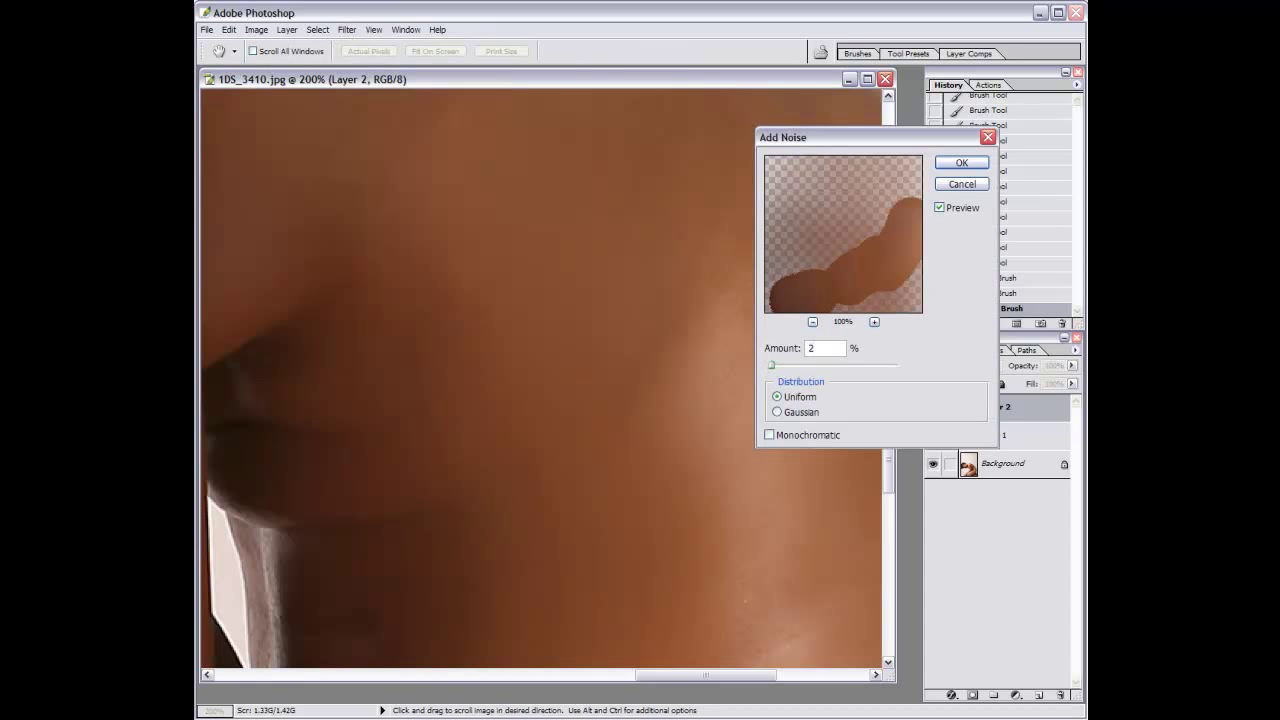
click(777, 412)
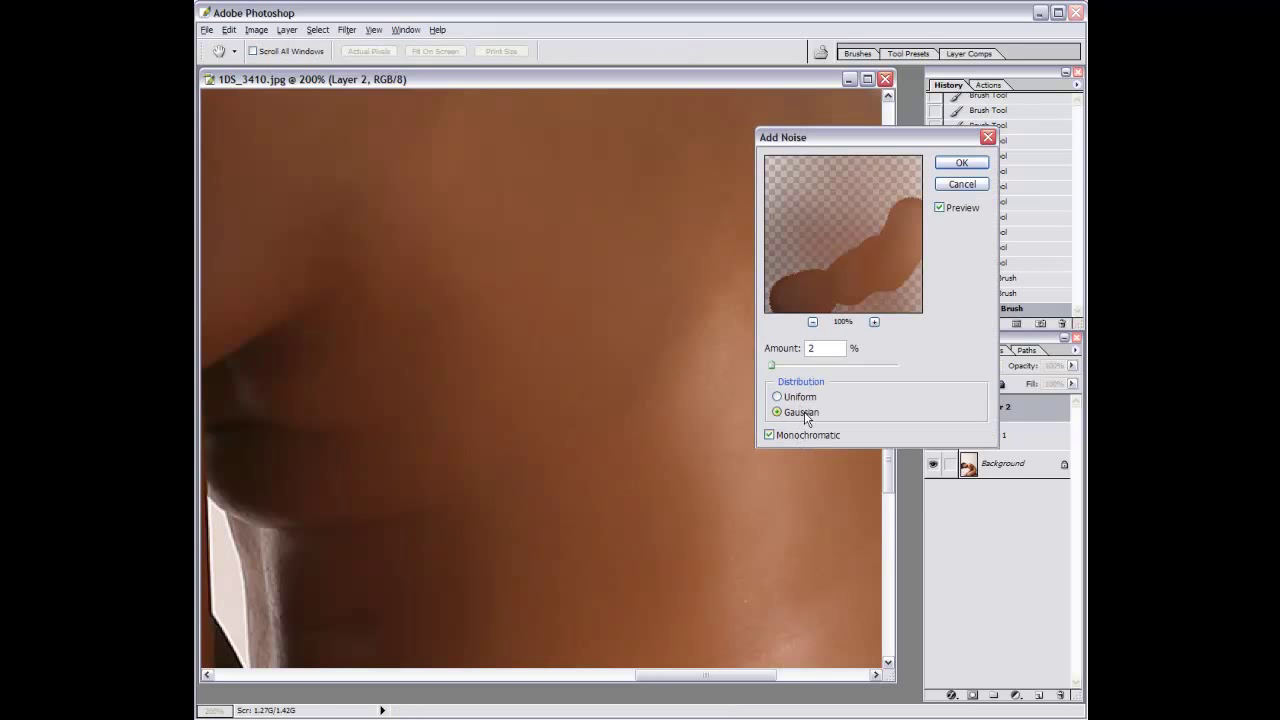
text(1)
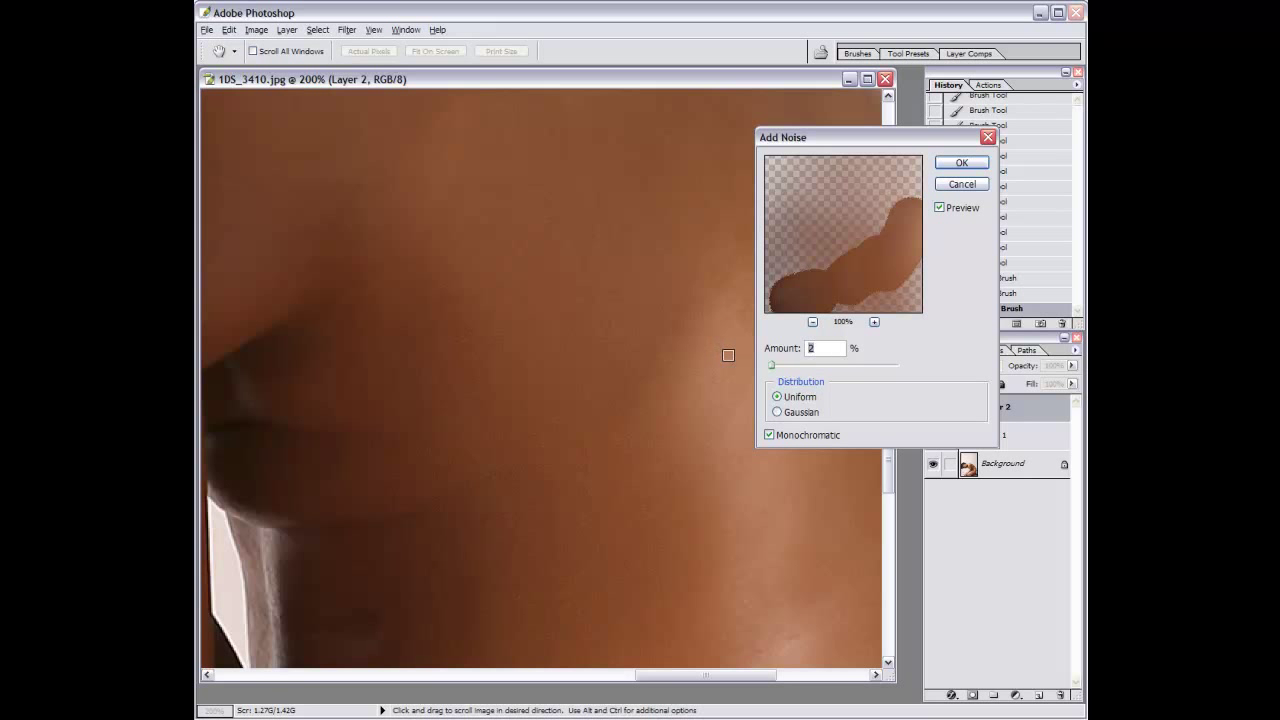
key(Return)
Softly brush over the skin around the central crease.
mouse_move(563, 351)
mouse_down()
mouse_move(723, 523)
mouse_move(728, 497)
mouse_move(600, 386)
mouse_move(606, 434)
mouse_move(518, 341)
mouse_move(520, 323)
mouse_up()
key(b)
drag(503, 416, 520, 330)
drag(617, 348, 616, 222)
mouse_move(630, 418)
mouse_down()
mouse_move(737, 355)
mouse_move(674, 297)
mouse_move(674, 420)
mouse_move(608, 338)
mouse_move(624, 342)
mouse_move(586, 286)
mouse_move(571, 200)
mouse_move(585, 497)
mouse_up()
scroll(560, 480, down, 3)
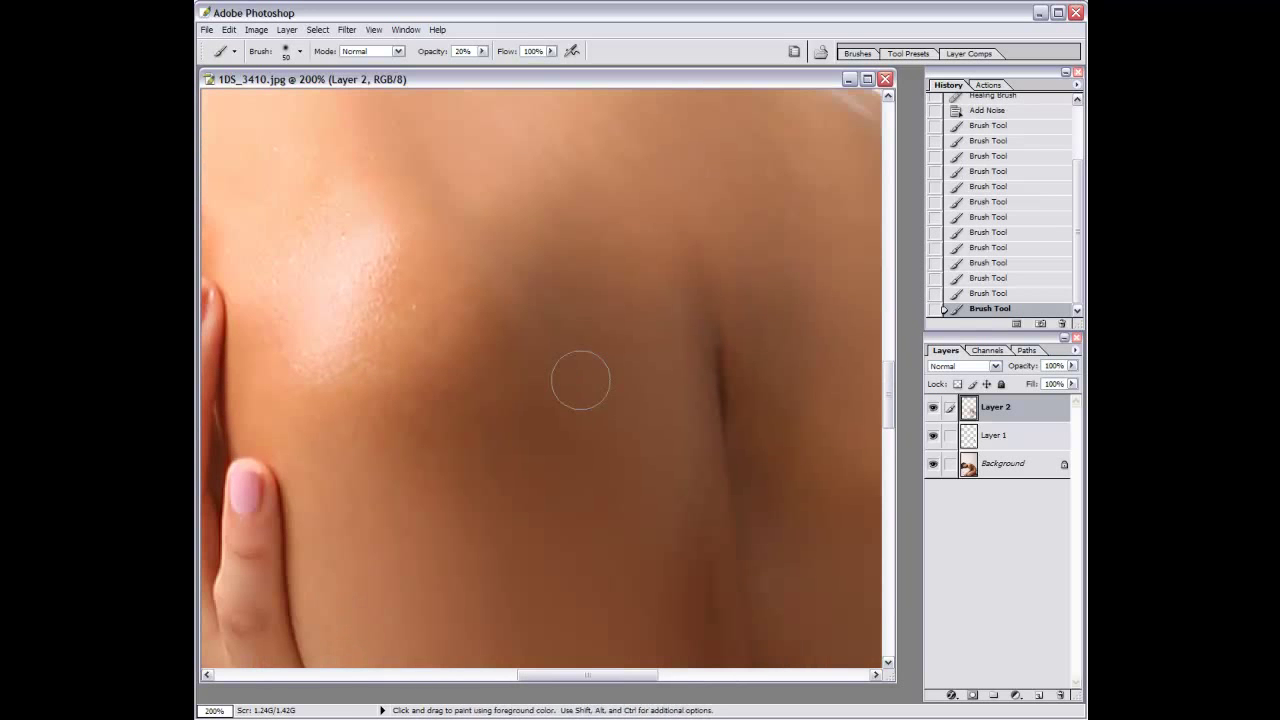
key(ctrl+minus)
key(ctrl+minus)
key(ctrl+minus)
key(ctrl+minus)
key(ctrl+minus)
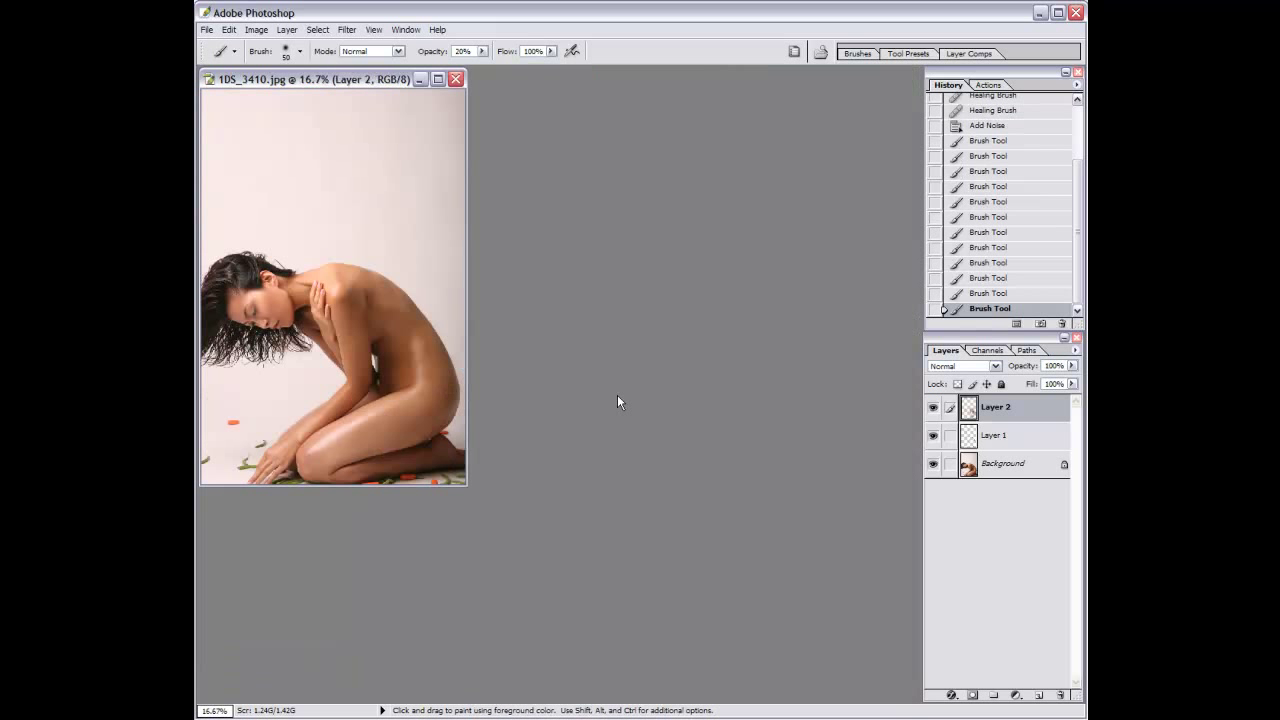
click(935, 408)
click(935, 408)
click(935, 408)
key(ctrl+alt+0)
key(ctrl+0)
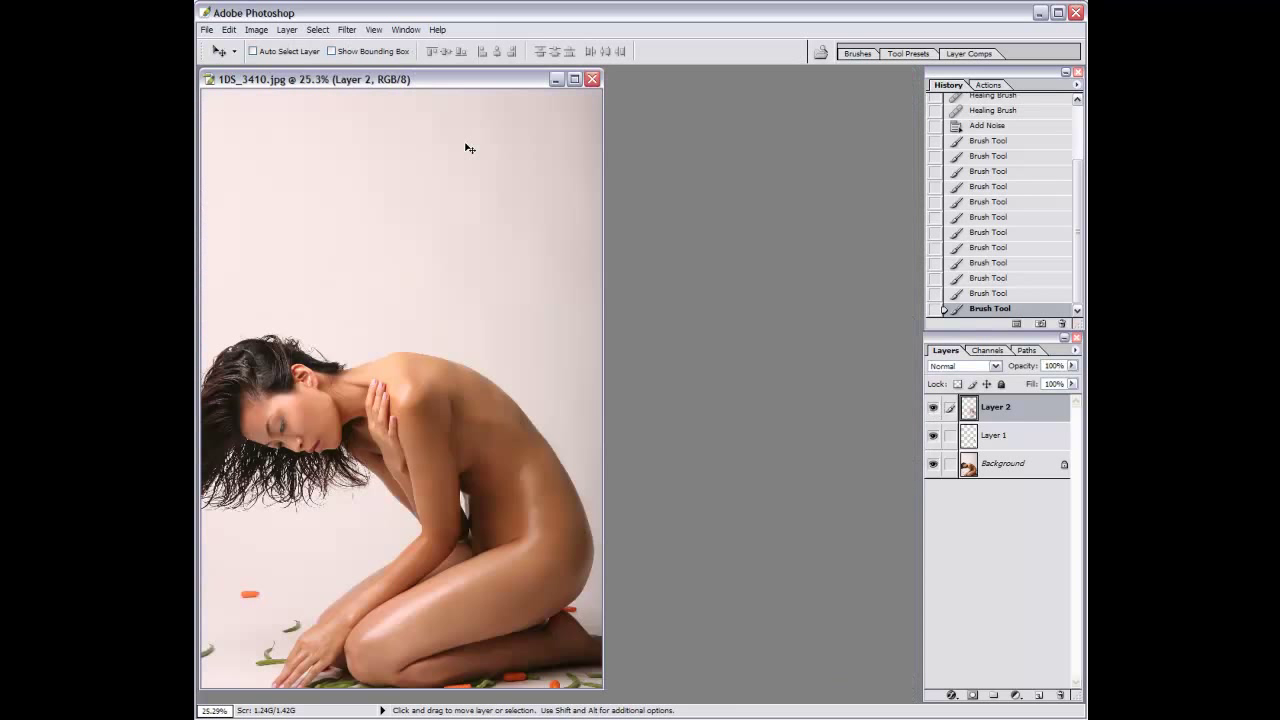
click(256, 30)
mouse_move(317, 29)
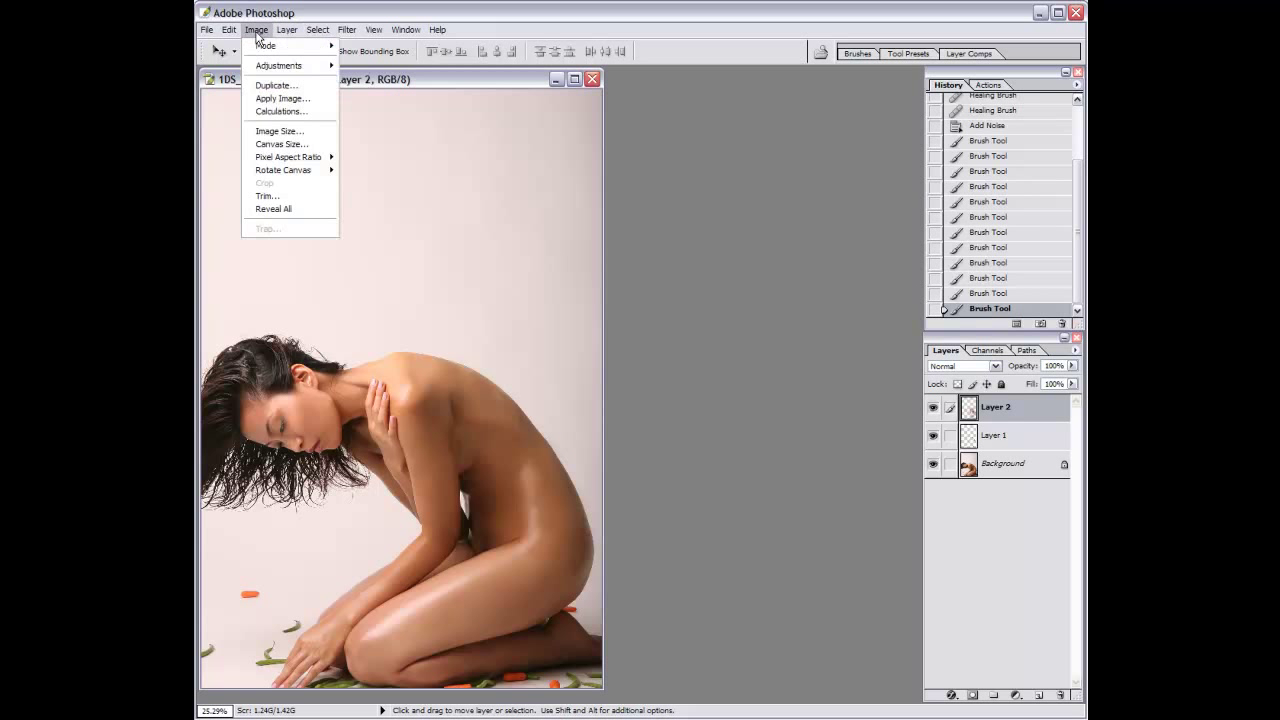
click(319, 36)
key(ctrl+alt+0)
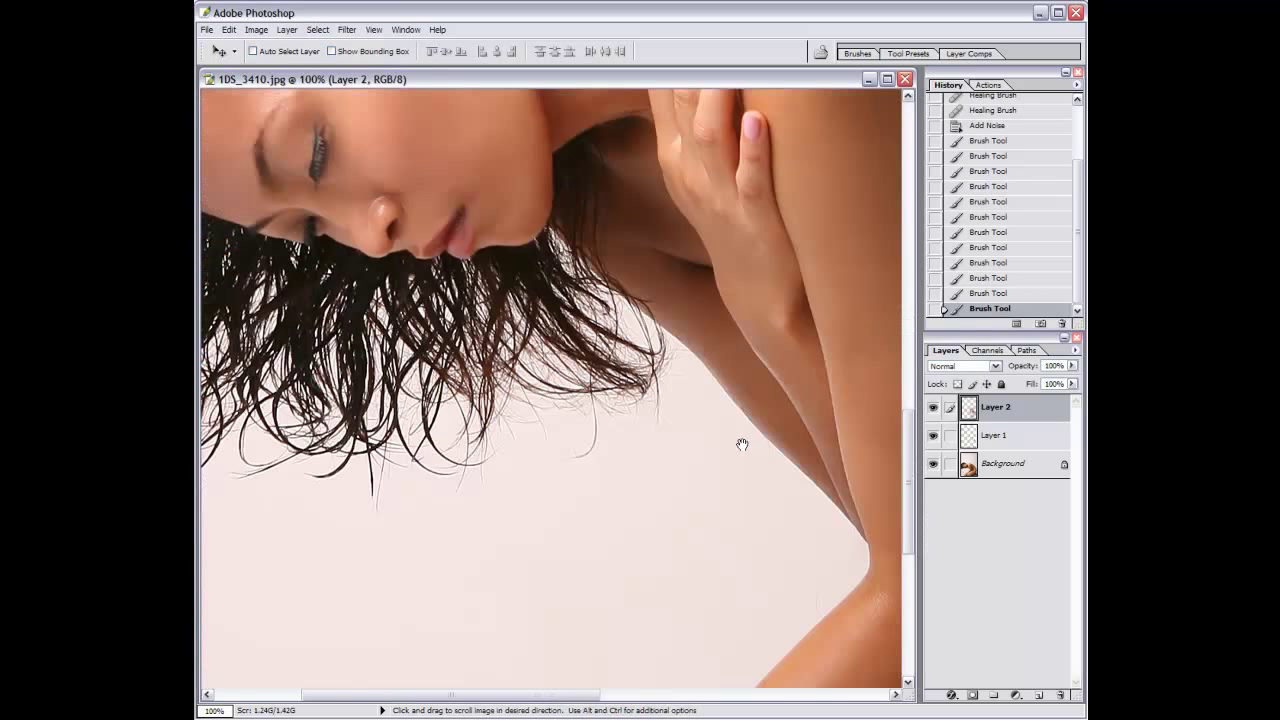
scroll(740, 443, down, 5)
click(1040, 694)
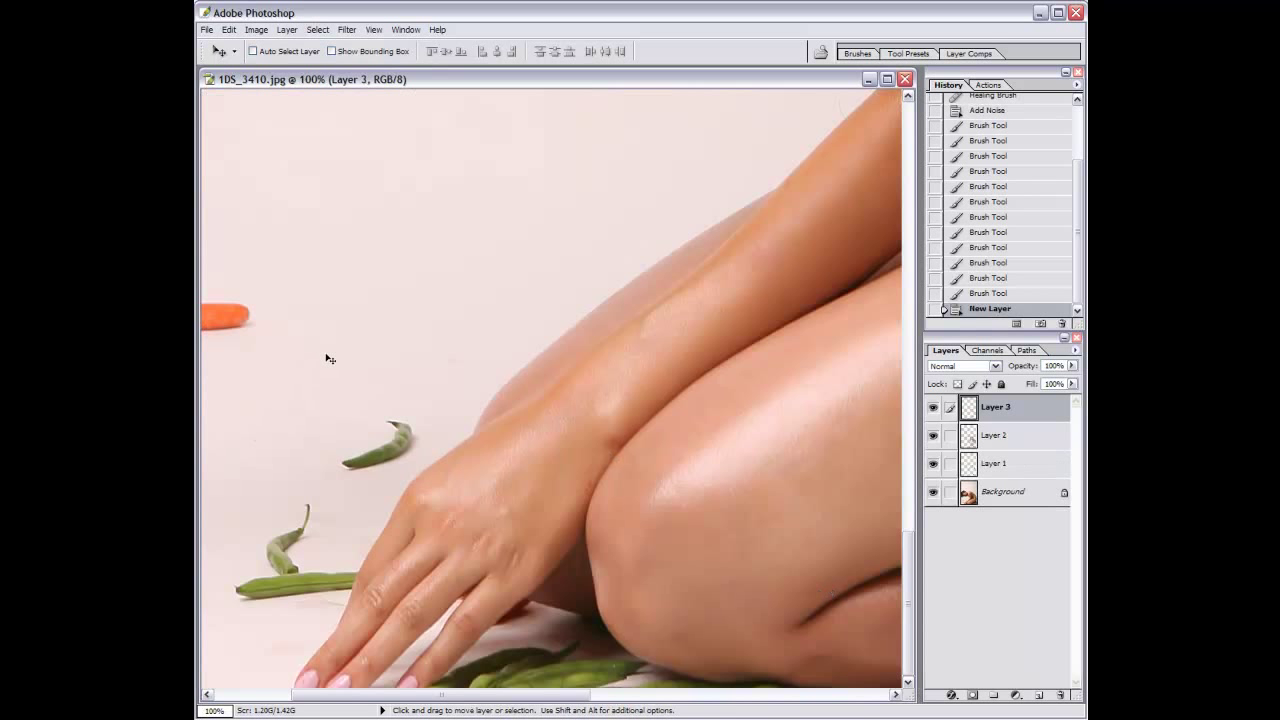
Clone clean floor over the carrot and green beans left of the hand.
key(b)
drag(428, 353, 597, 380)
key(s)
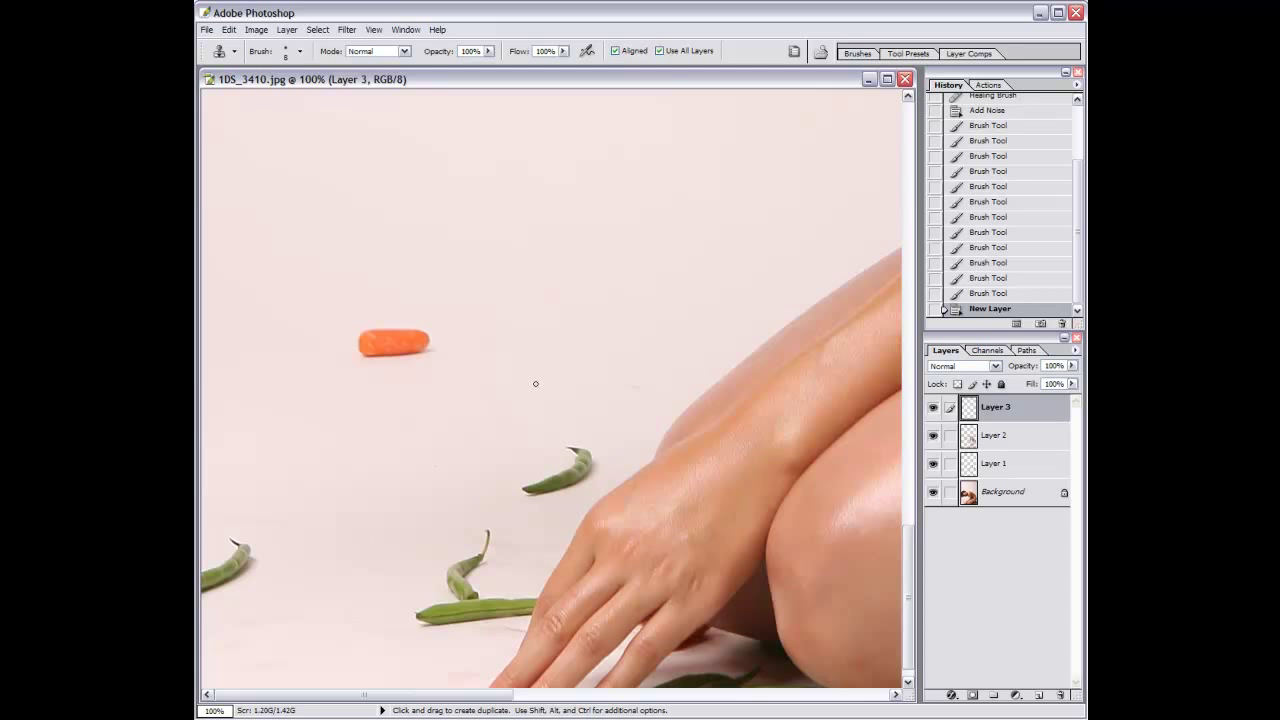
key(bracketright)
key(bracketright)
key(bracketright)
key(bracketright)
key(bracketright)
key(bracketright)
drag(432, 350, 380, 349)
click(380, 349)
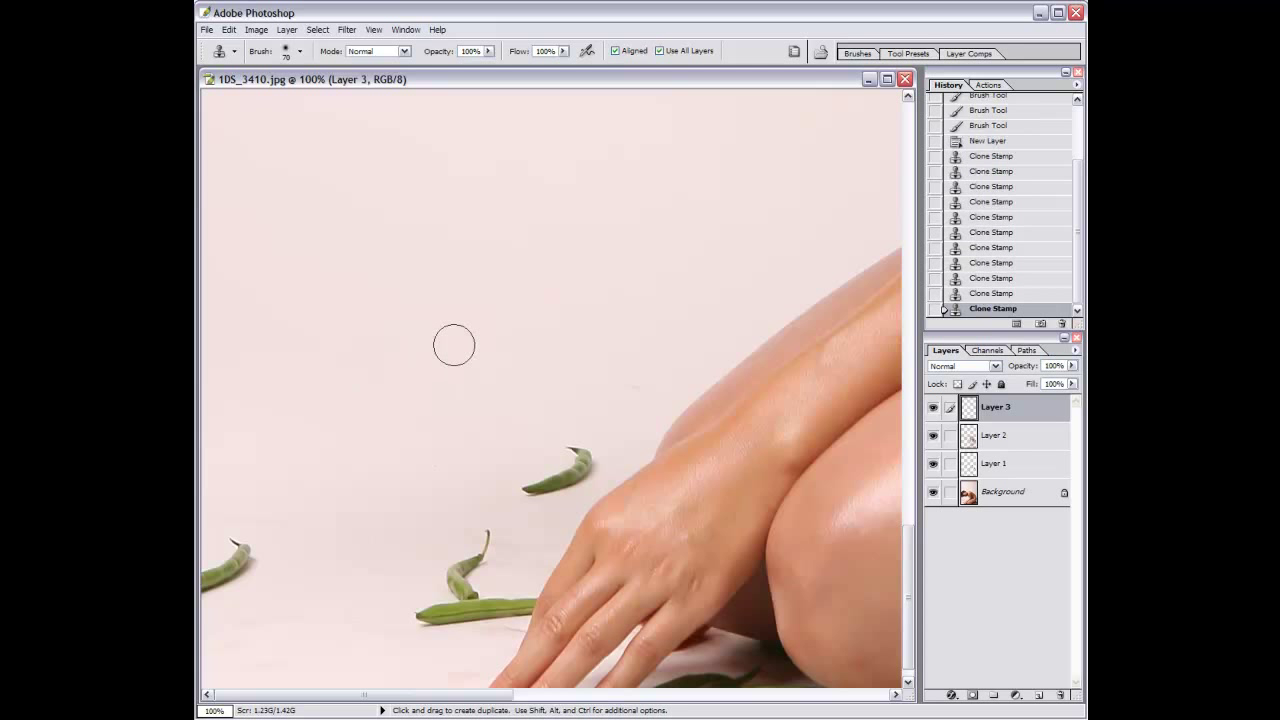
alt+click(537, 423)
mouse_move(585, 442)
mouse_down()
mouse_move(528, 486)
mouse_move(400, 634)
mouse_move(443, 623)
mouse_move(396, 597)
mouse_up()
alt+click(271, 529)
drag(243, 529, 237, 577)
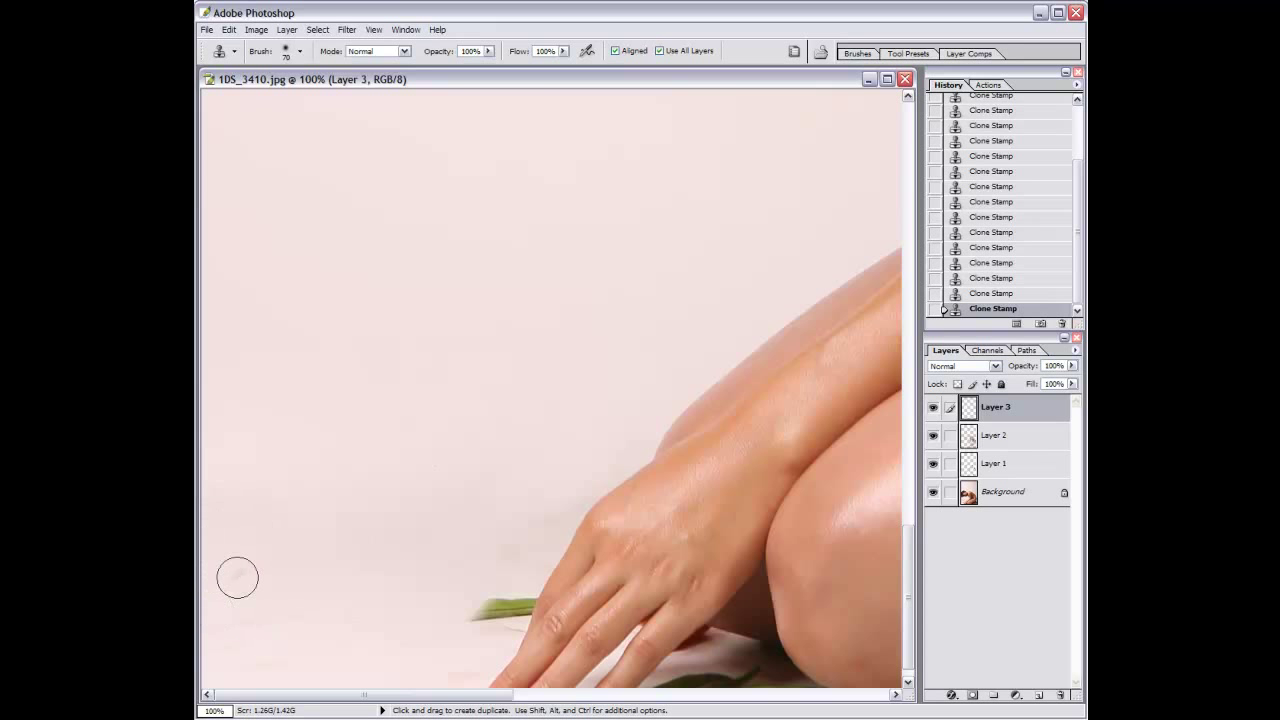
Zoom in and clone away the bean tip and grey streak beside the fingers.
key(ctrl+plus)
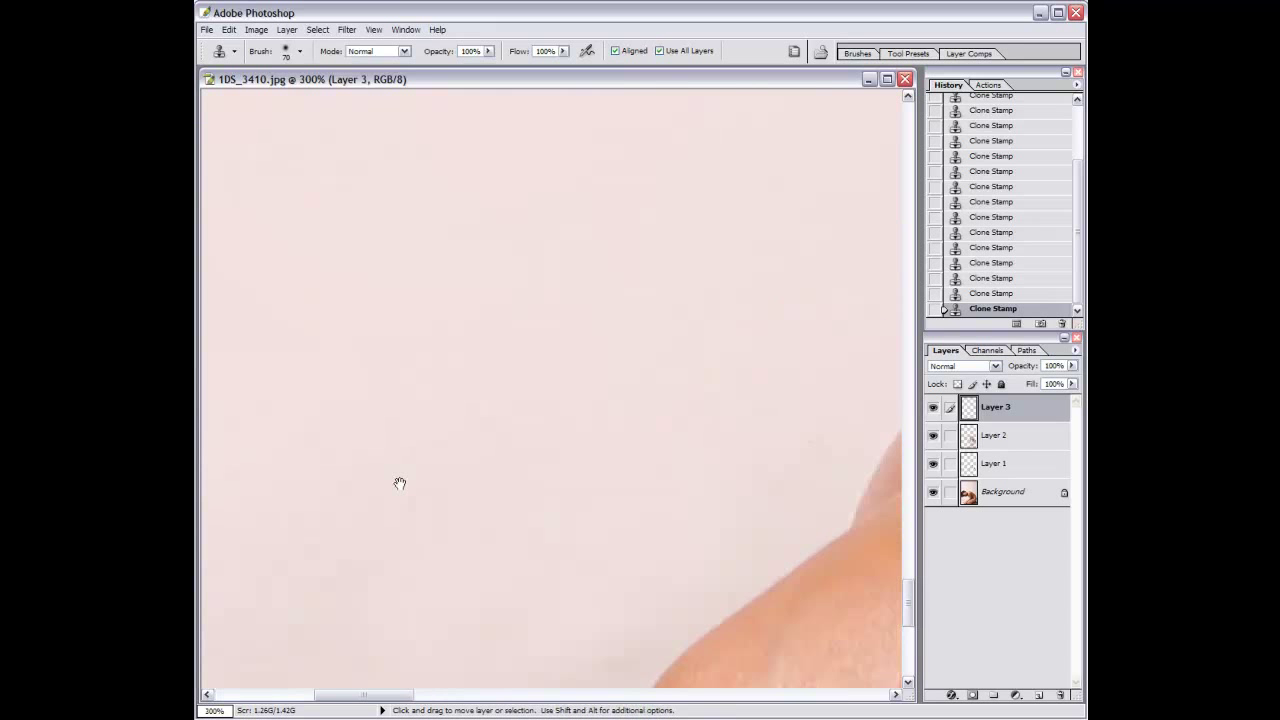
key(ctrl+plus)
key(bracketleft)
key(bracketleft)
key(bracketleft)
drag(307, 492, 264, 543)
mouse_move(394, 487)
mouse_down()
mouse_move(540, 462)
mouse_move(606, 477)
mouse_move(639, 459)
mouse_up()
key(bracketleft)
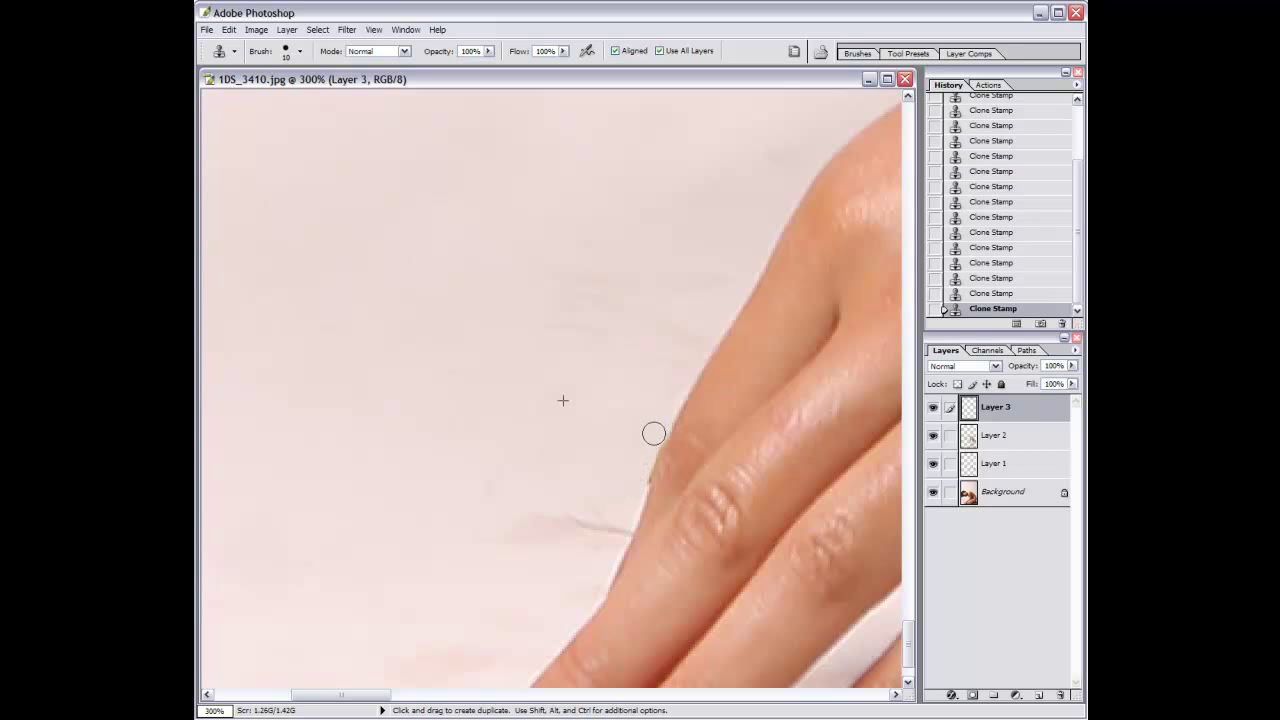
drag(567, 523, 610, 526)
Clone away the remaining marks above the hand and check the cleaned area.
key(bracketright)
key(bracketright)
key(bracketright)
mouse_move(583, 266)
mouse_down()
mouse_move(658, 385)
mouse_move(714, 371)
mouse_move(631, 529)
mouse_move(703, 383)
mouse_move(798, 287)
mouse_up()
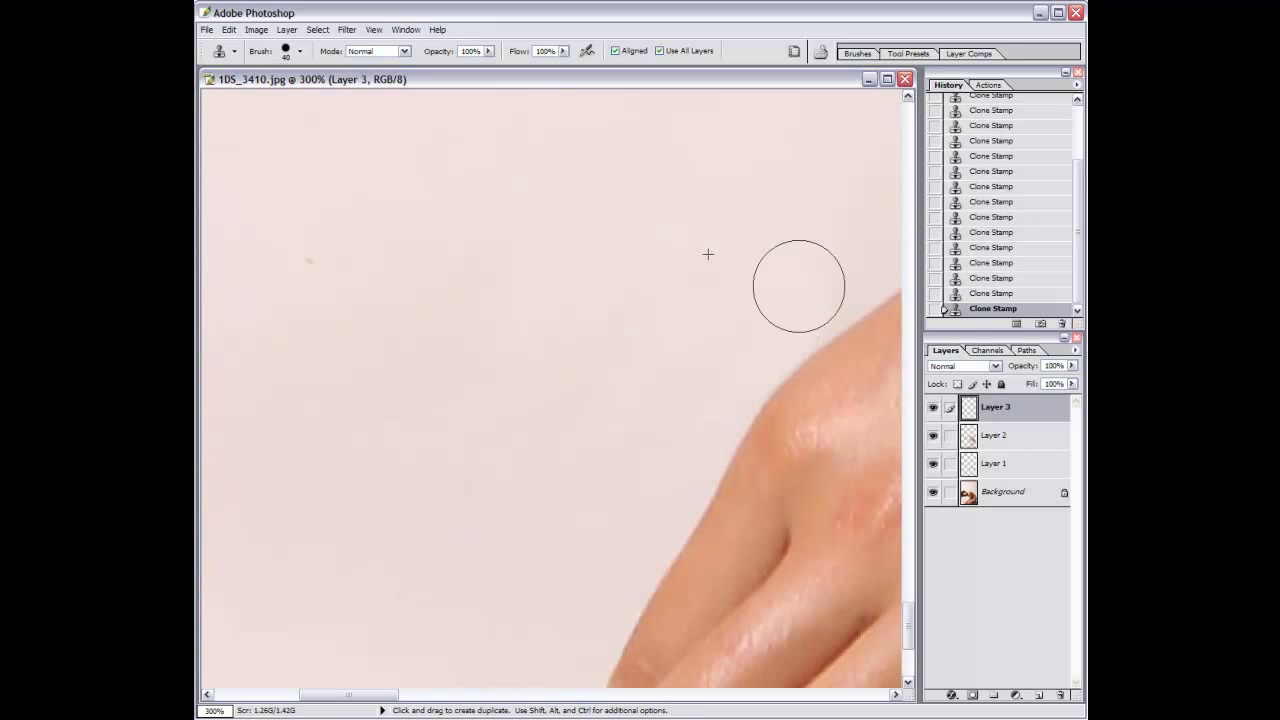
key(ctrl+alt+0)
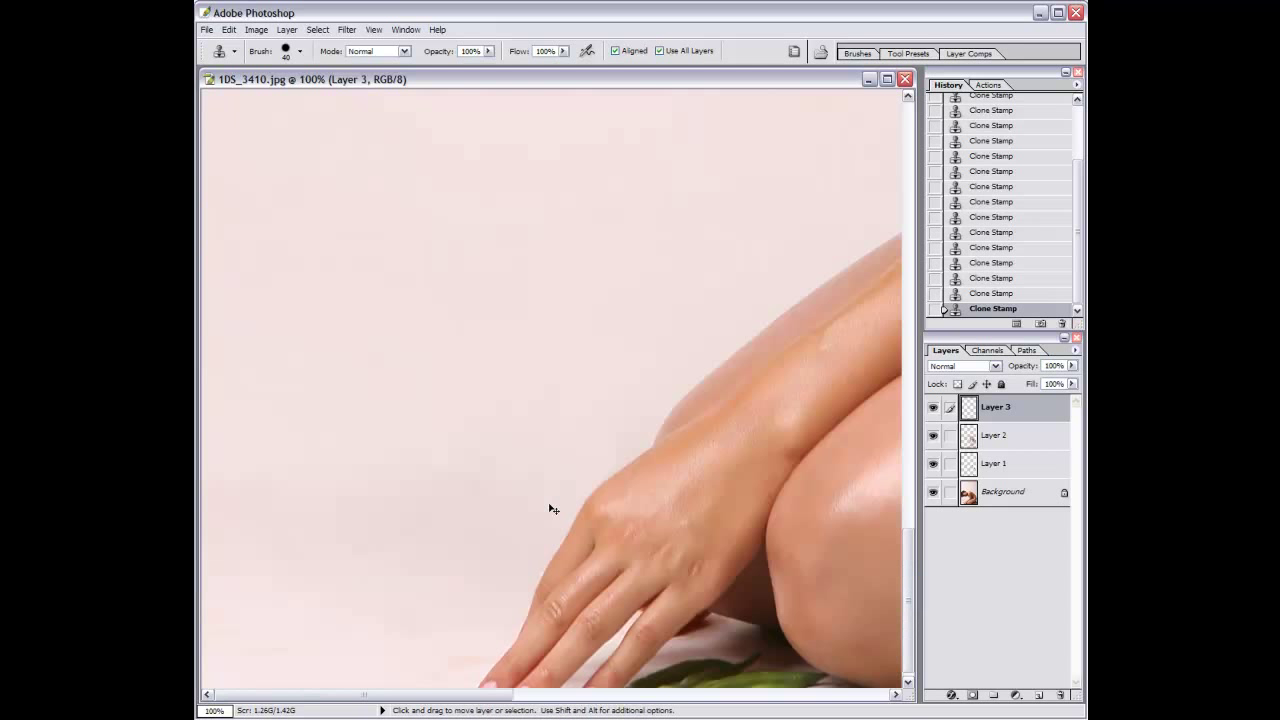
drag(537, 298, 537, 286)
scroll(522, 325, right, 3)
Zoom in and clone backdrop over the carrot sliver between the thigh and lower leg.
scroll(689, 480, down, 5)
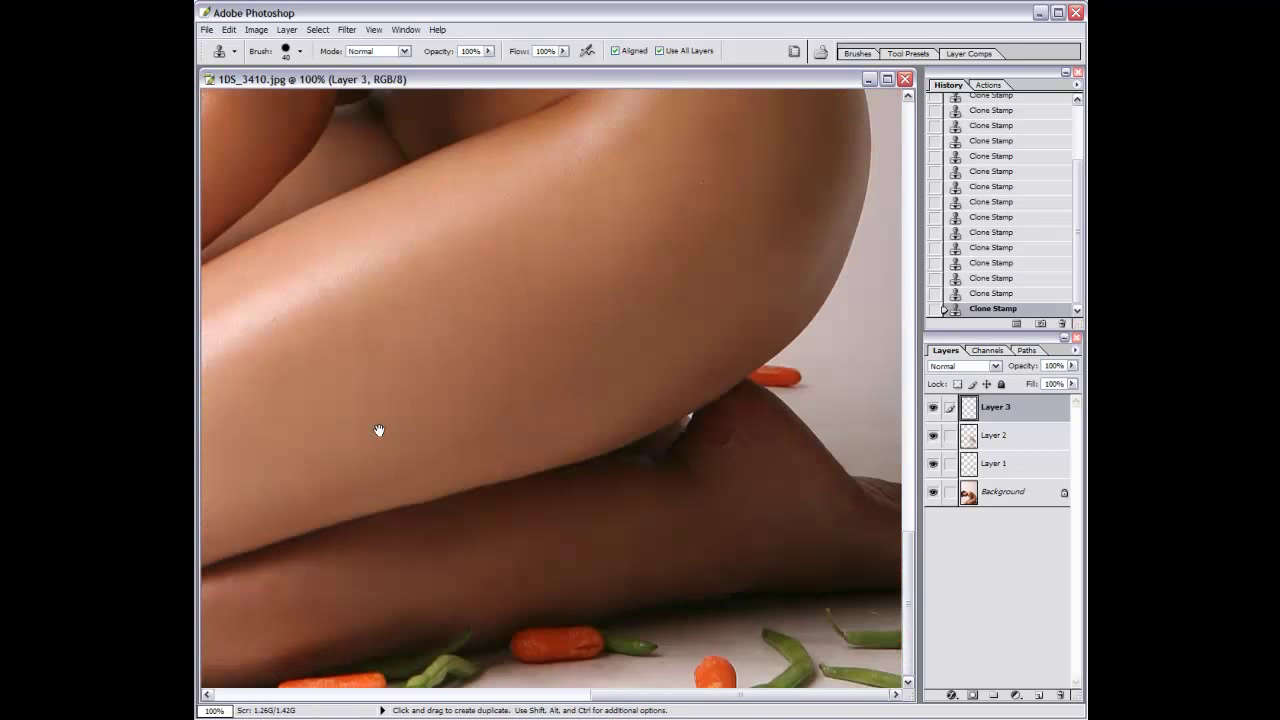
key(ctrl+plus)
key(ctrl+plus)
scroll(838, 382, right, 5)
key(bracketleft)
key(bracketleft)
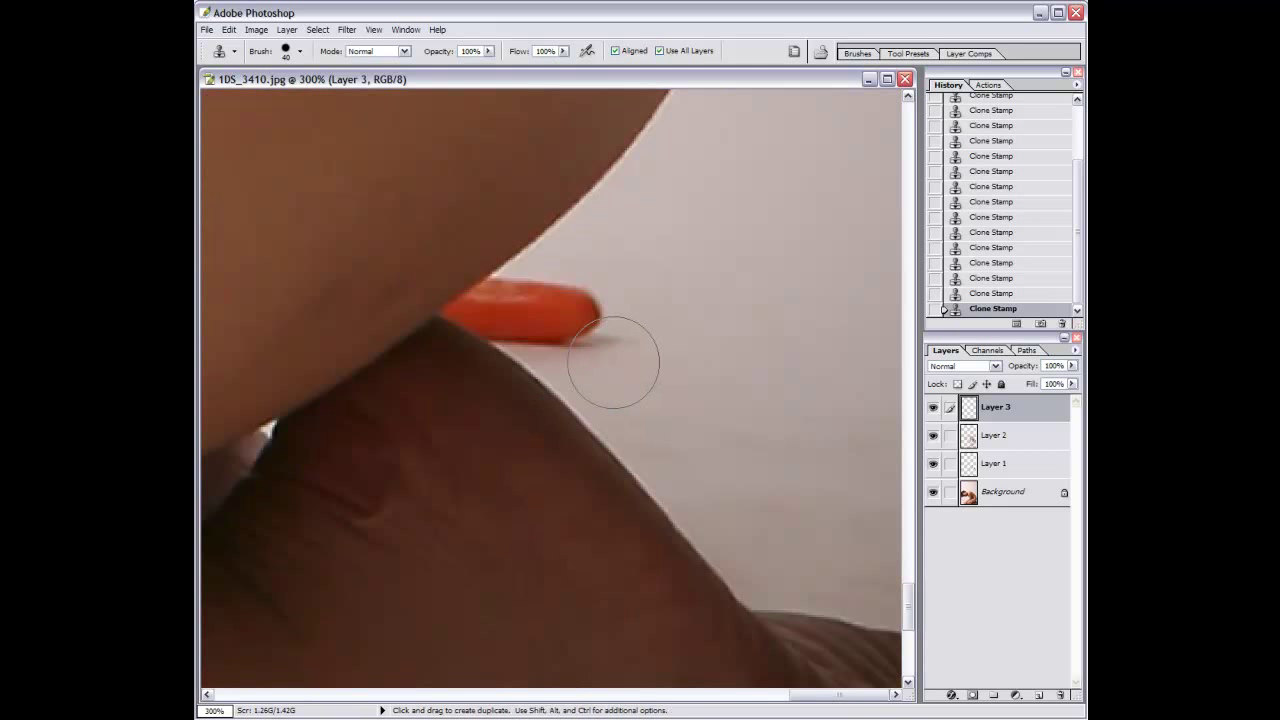
mouse_move(580, 316)
mouse_down()
mouse_move(607, 343)
mouse_move(584, 282)
mouse_up()
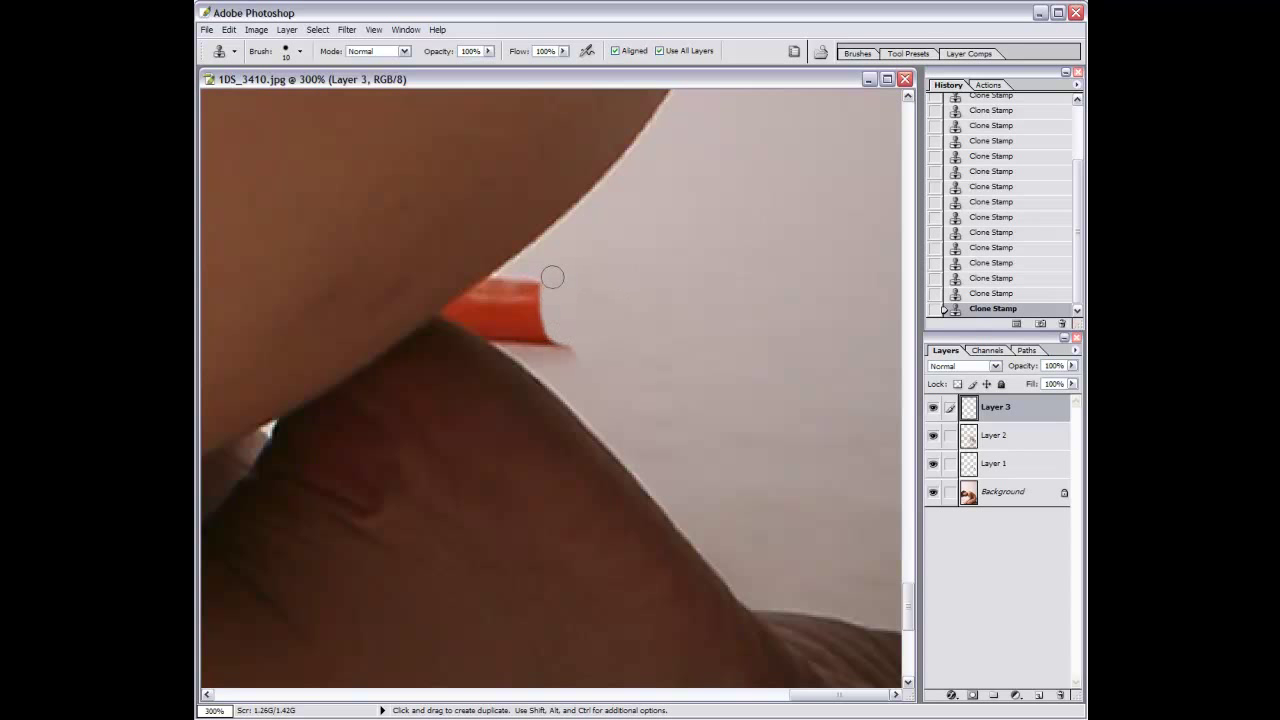
drag(552, 277, 572, 350)
drag(545, 284, 505, 289)
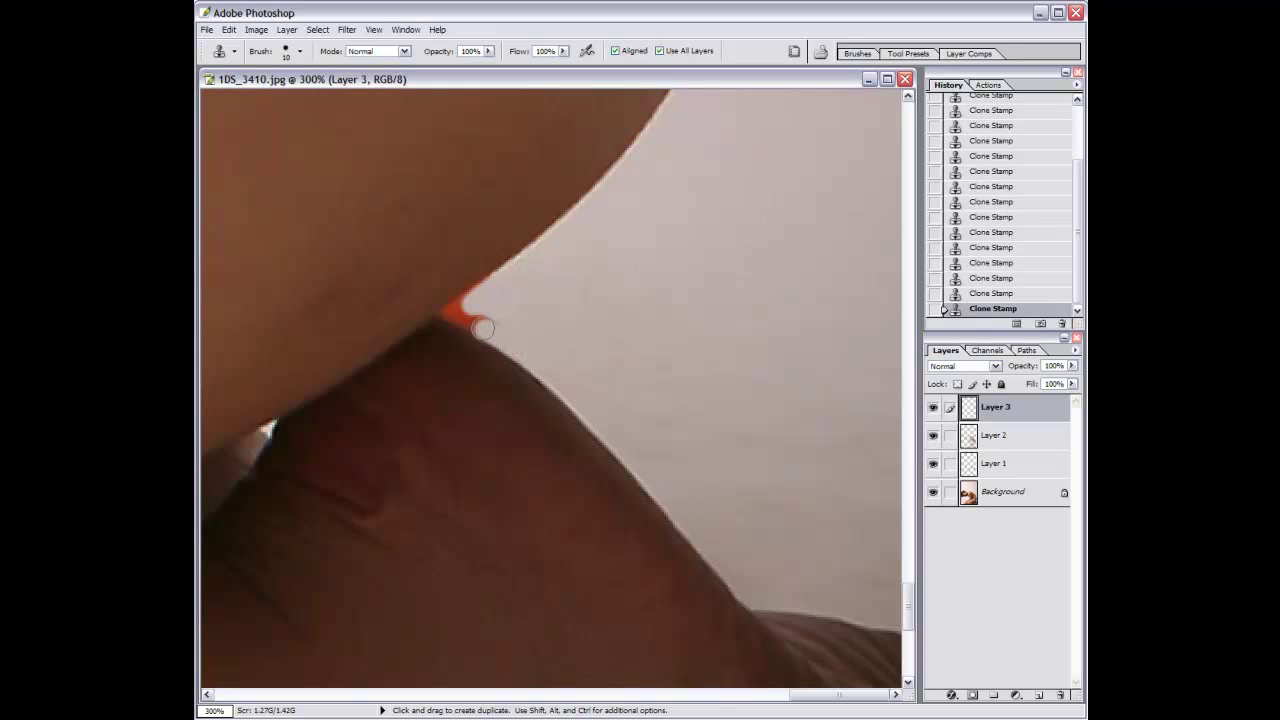
key(e)
key(bracketleft)
key(bracketleft)
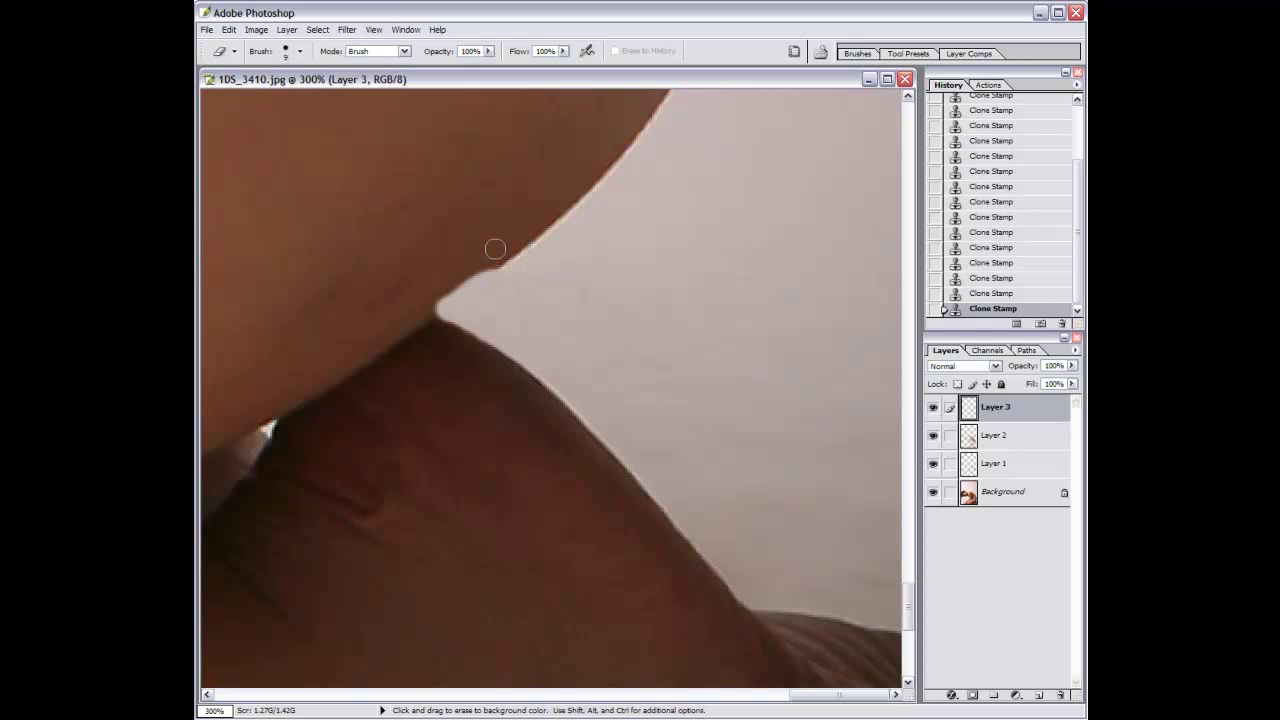
Erase the leftover red fringe along the lower leg's edge on Layer 3, then zoom back out.
drag(494, 256, 444, 287)
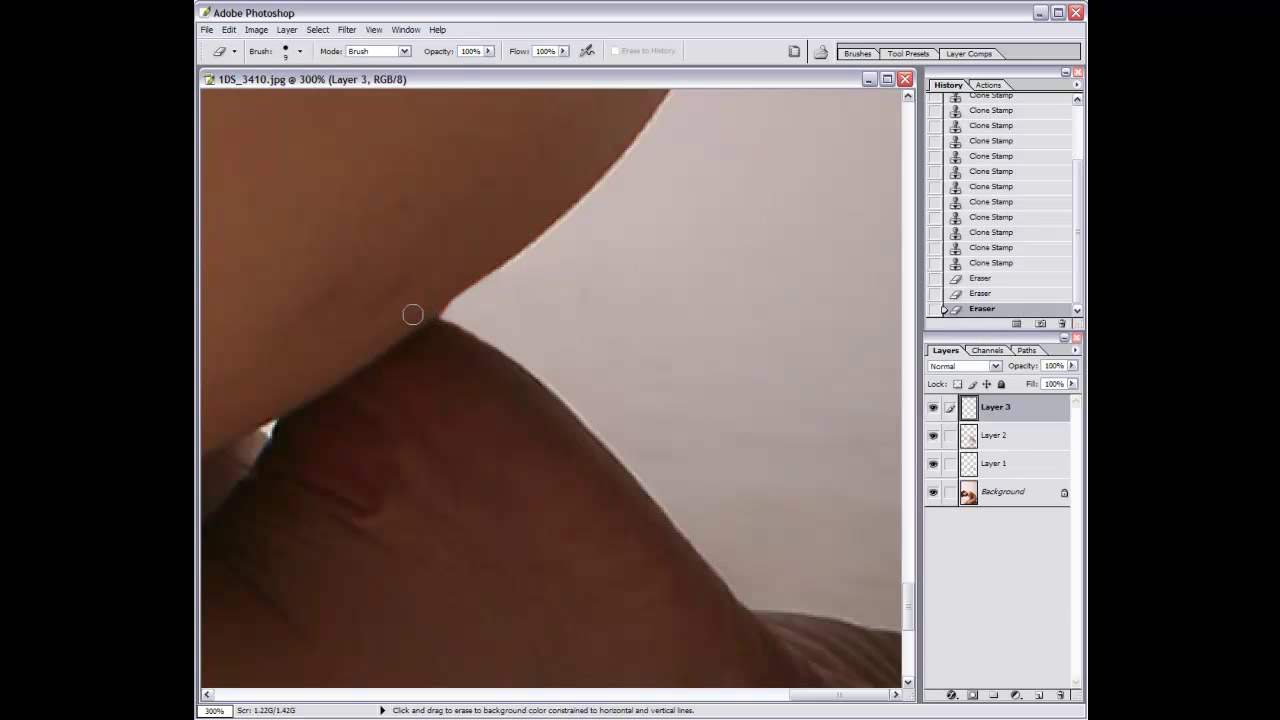
shift+click(450, 319)
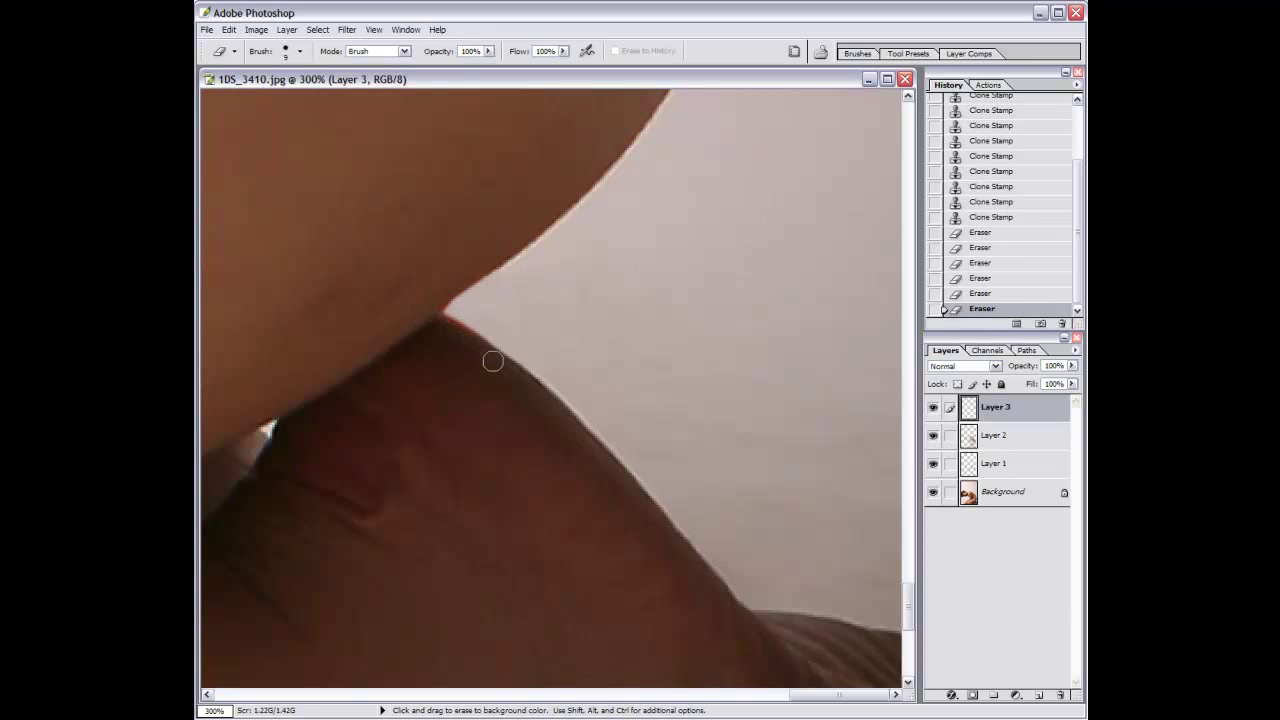
drag(509, 244, 434, 292)
key(ctrl+minus)
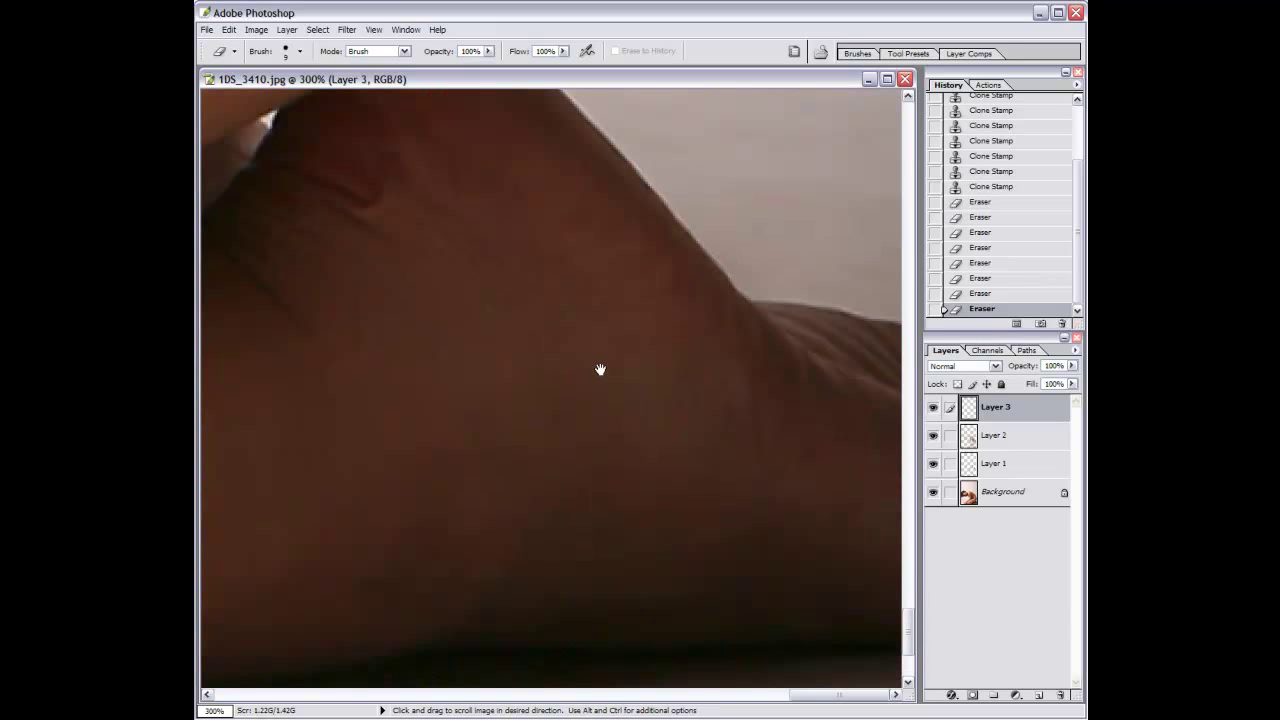
key(ctrl+minus)
On Layer 2, brush sampled skin tone at 20% opacity over the reddish blotch on the leg.
click(990, 446)
key(b)
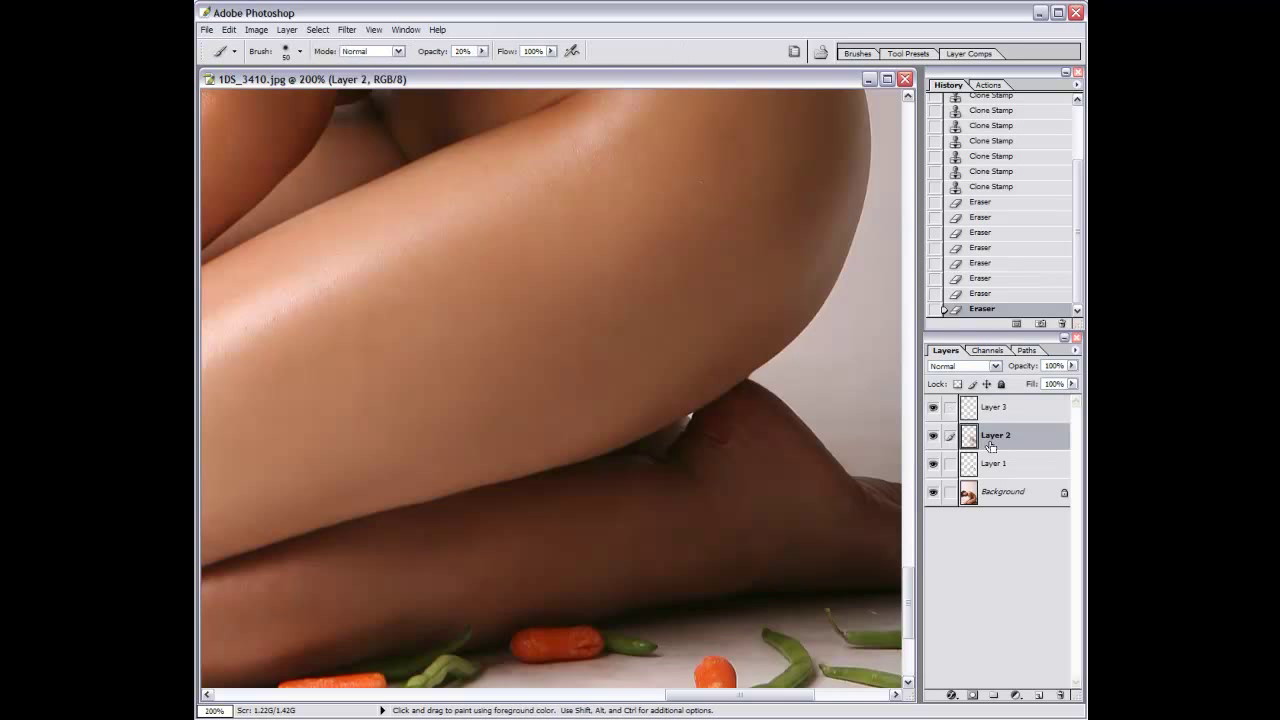
key(ctrl+plus)
drag(866, 451, 352, 194)
drag(570, 333, 566, 329)
key(bracketleft)
key(bracketleft)
drag(651, 261, 720, 277)
drag(520, 180, 545, 175)
click(535, 190)
click(543, 177)
click(477, 227)
click(684, 204)
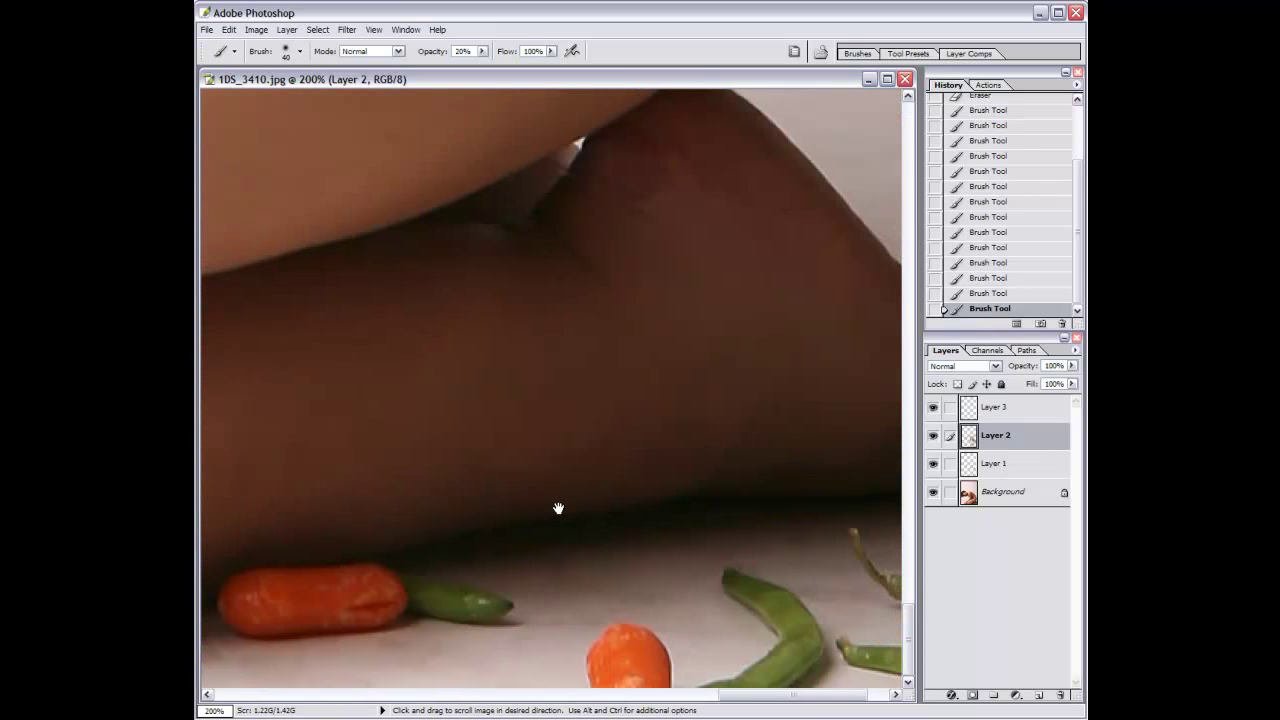
On Layer 3, paint floor colour over the lower carrot, the green beans and the thin bean stem.
click(990, 407)
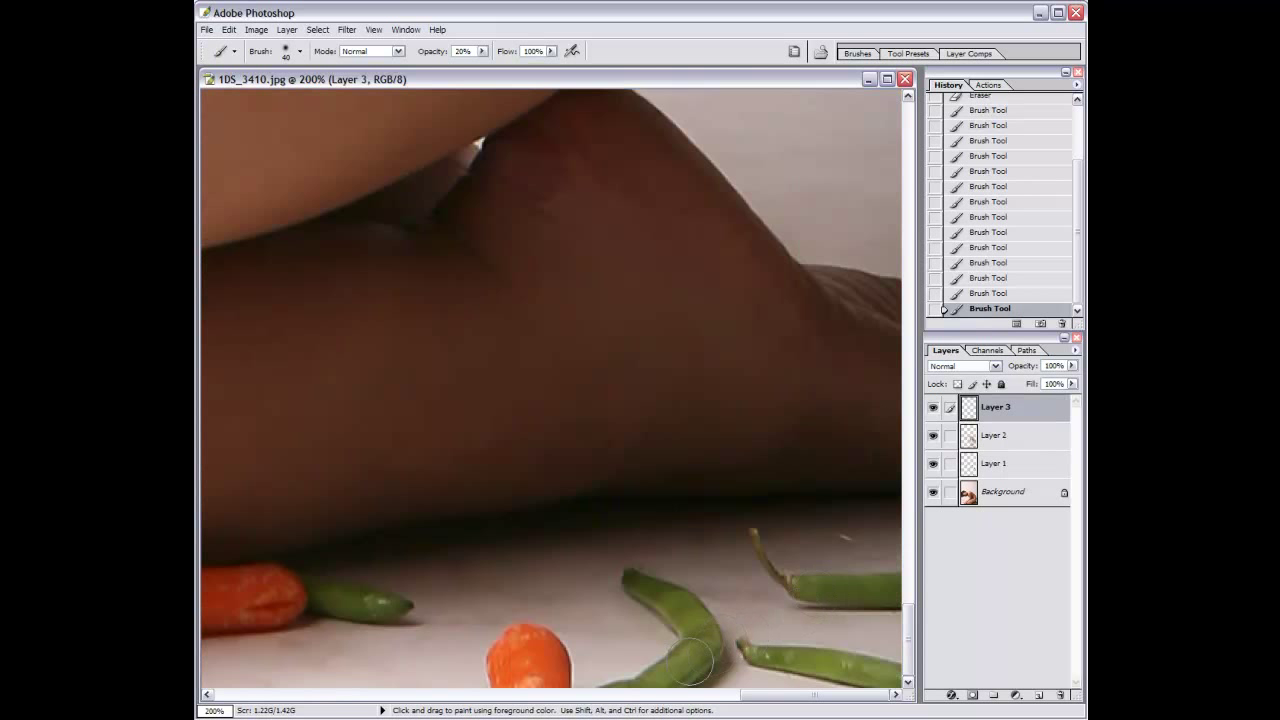
key(bracketleft)
mouse_move(600, 665)
mouse_down()
mouse_move(501, 680)
mouse_move(860, 668)
mouse_up()
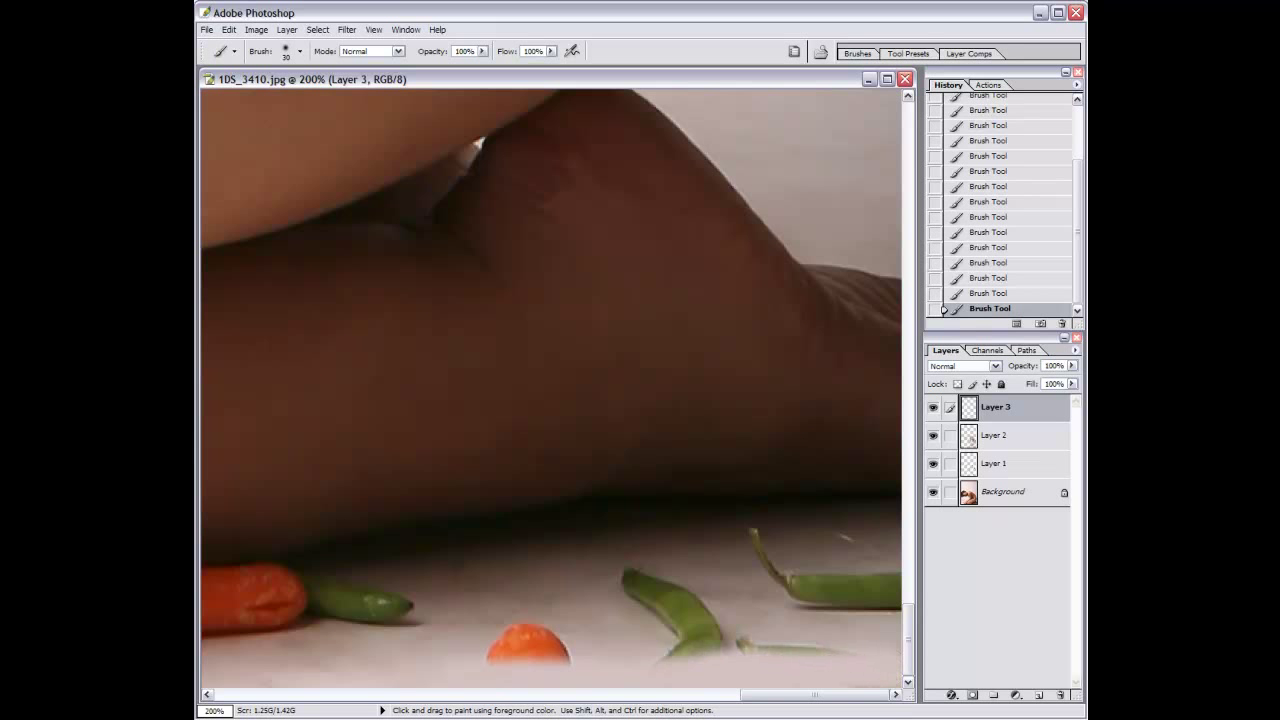
drag(519, 655, 765, 643)
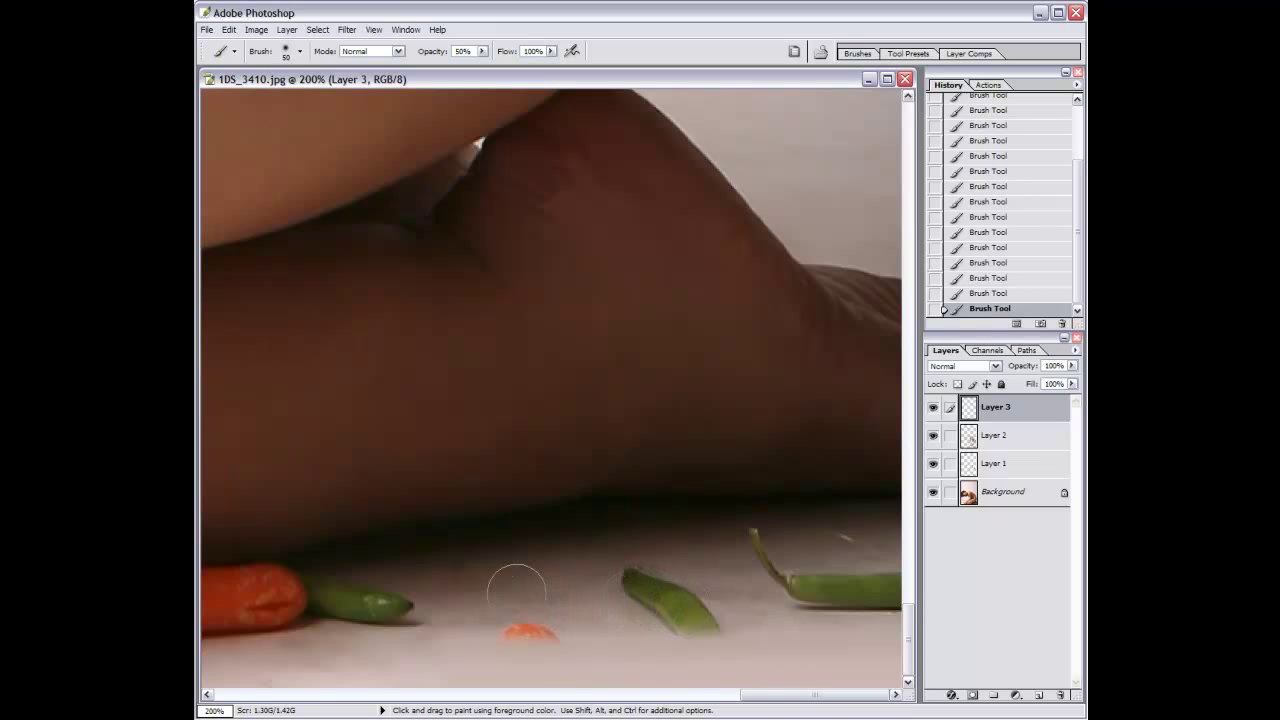
key(ctrl+z)
key(bracketleft)
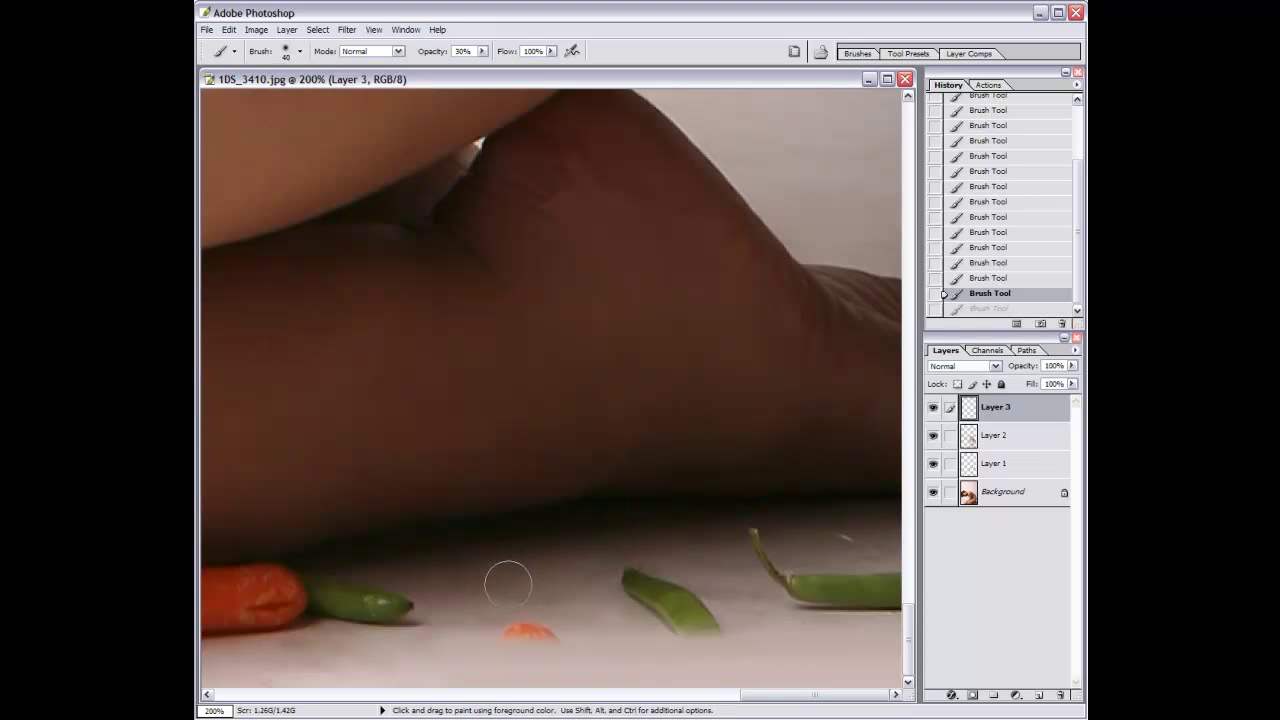
drag(508, 583, 735, 530)
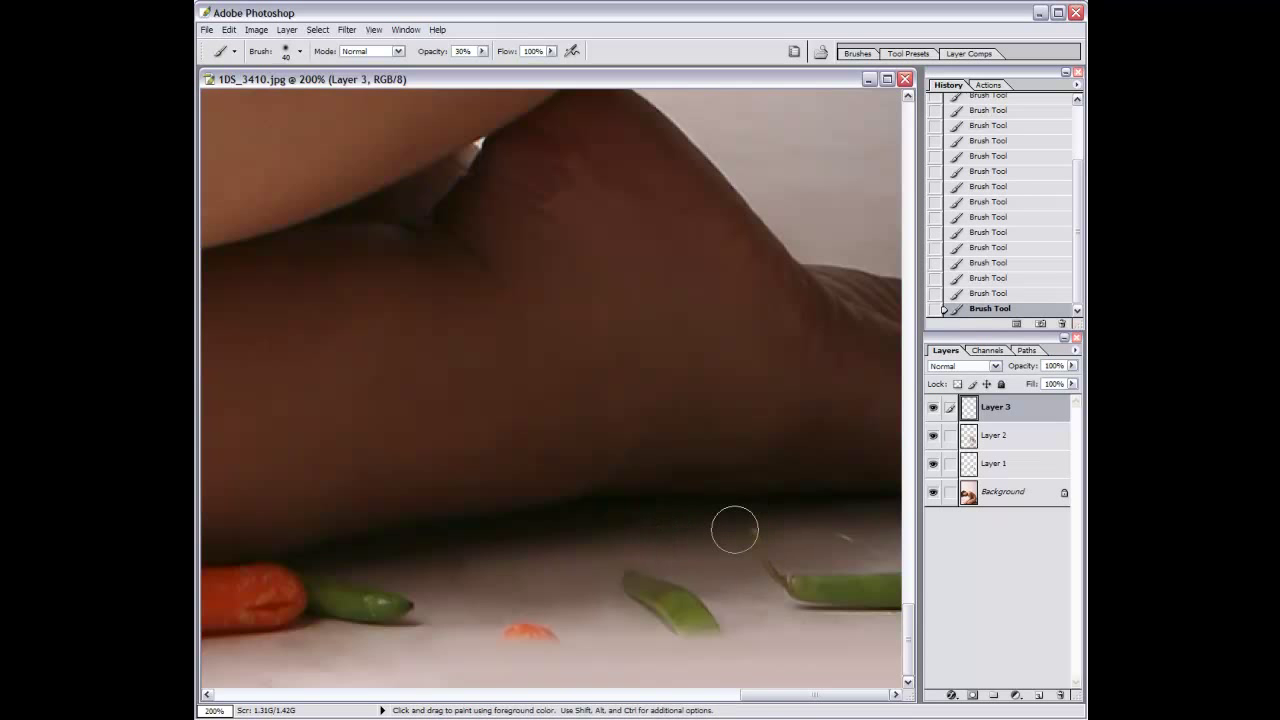
click(853, 553)
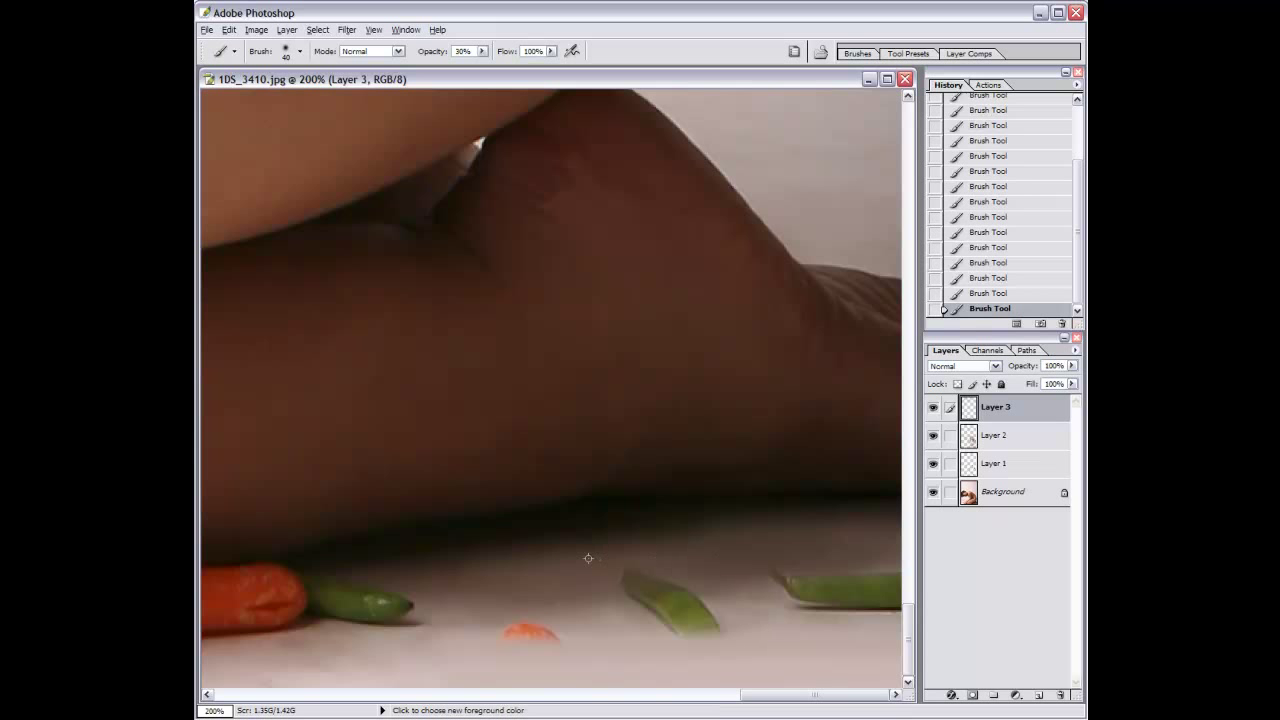
Paint over the middle green bean and clone floor texture over the bean streaks.
drag(700, 605, 470, 625)
key(alt+s)
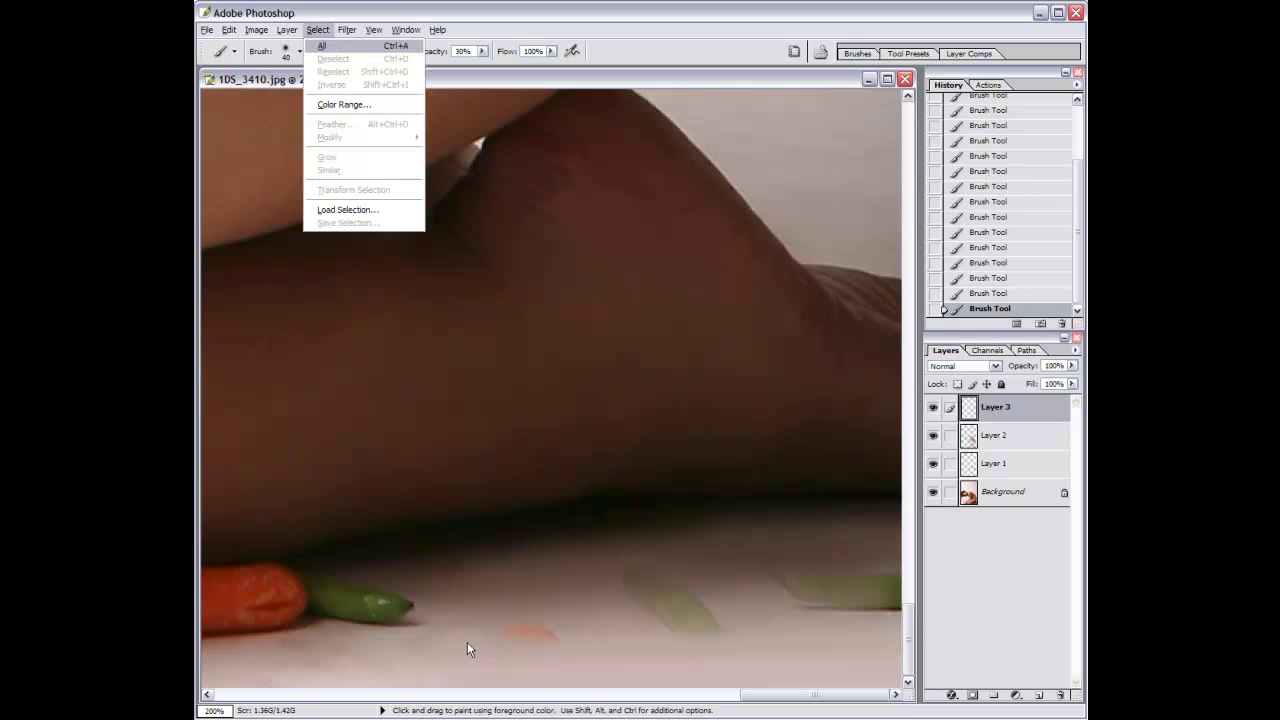
key(Escape)
key(s)
click(522, 633)
key(bracketright)
key(bracketright)
mouse_move(568, 633)
mouse_down()
mouse_move(645, 595)
mouse_move(705, 615)
mouse_move(766, 586)
mouse_move(806, 596)
mouse_move(895, 580)
mouse_up()
Even out the floor tone with the soft brush at 30%, then 20% opacity.
key(b)
key(3)
drag(680, 622, 895, 632)
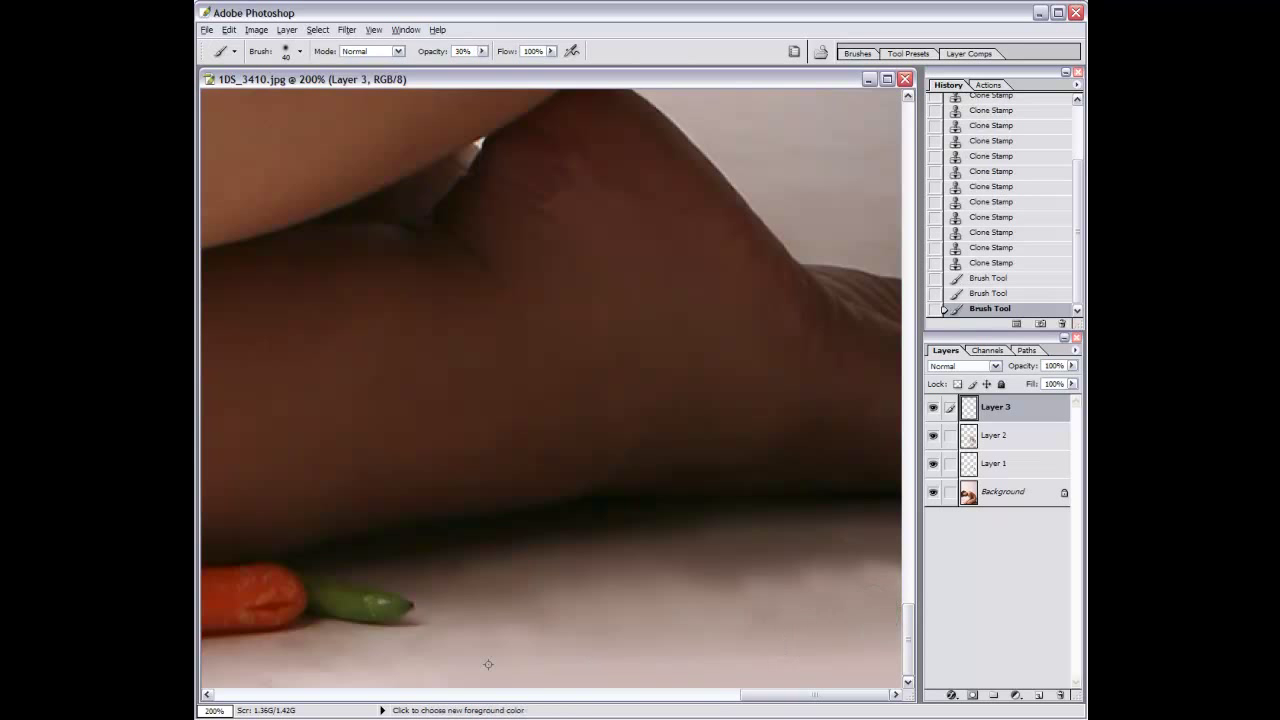
drag(260, 665, 366, 654)
drag(520, 640, 900, 640)
key(2)
mouse_move(760, 578)
mouse_down()
mouse_move(470, 640)
mouse_move(540, 620)
mouse_move(549, 644)
mouse_move(608, 593)
mouse_up()
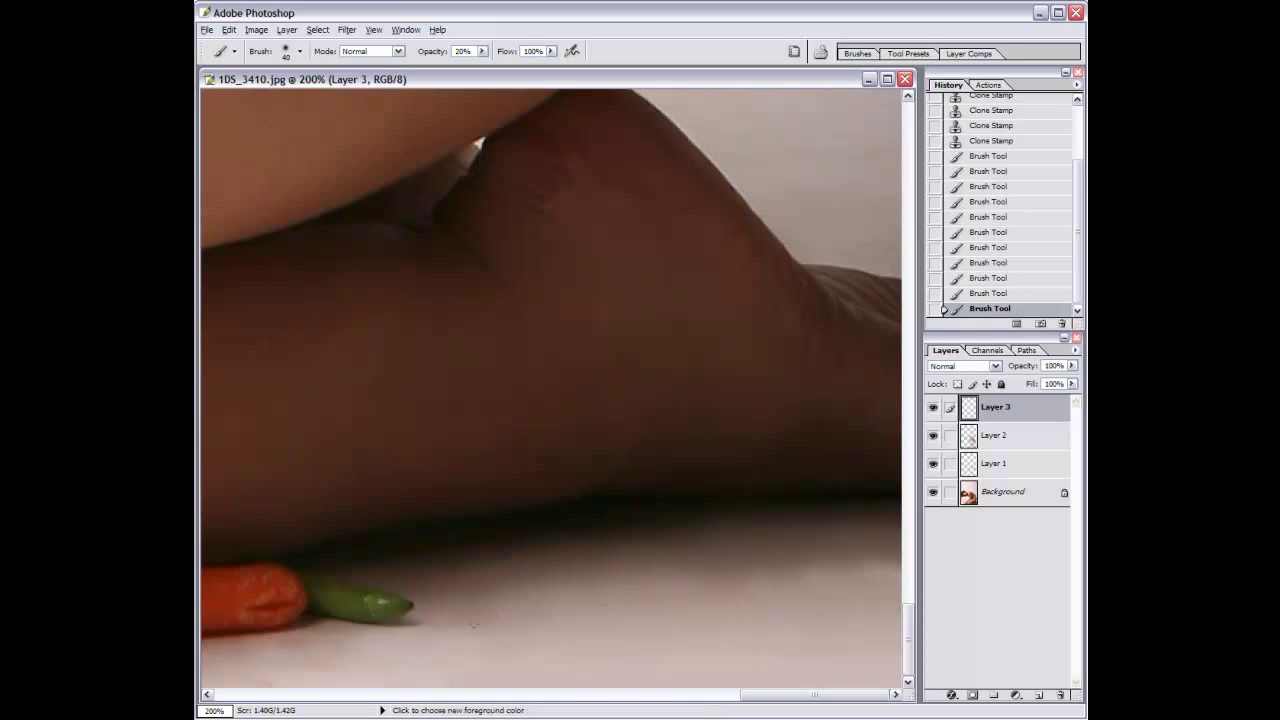
scroll(594, 609, left, 5)
scroll(720, 600, right, 3)
Clone clean floor over the green bean beside the carrot and the rest of the carrot.
key(s)
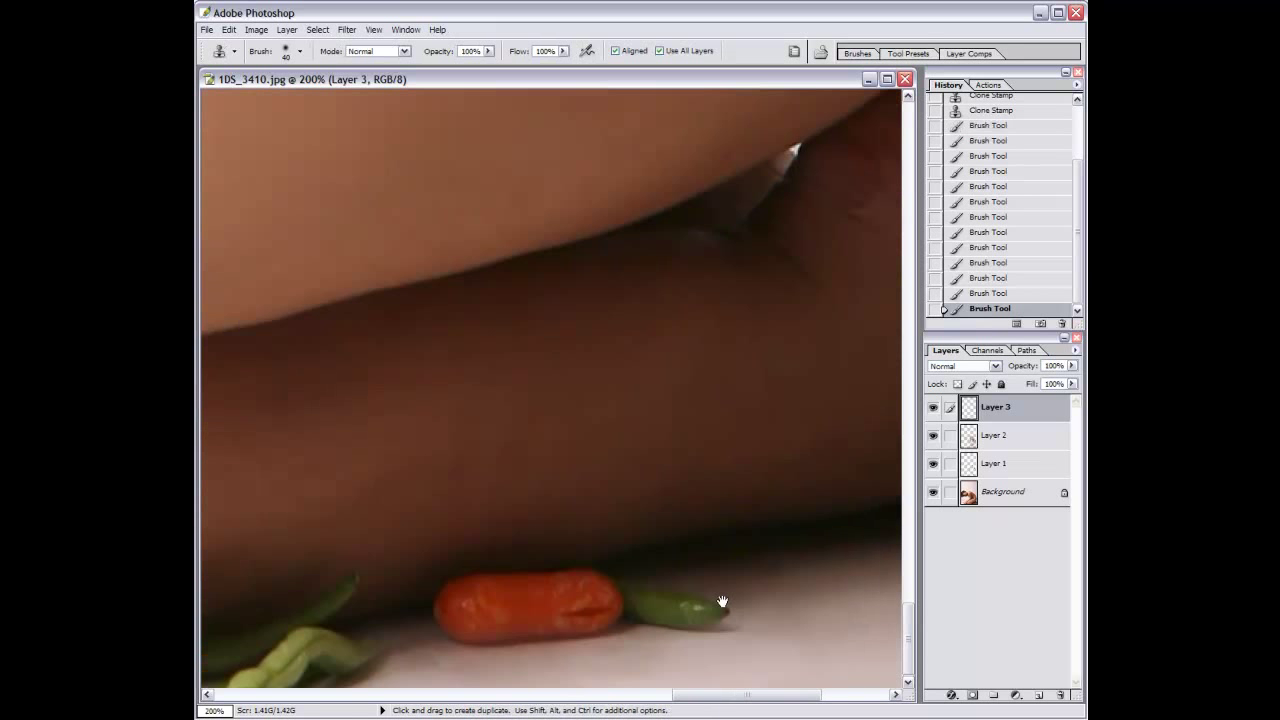
drag(484, 598, 520, 612)
mouse_move(520, 612)
mouse_down()
mouse_move(566, 606)
mouse_move(480, 625)
mouse_move(560, 650)
mouse_up()
drag(474, 614, 420, 615)
drag(420, 615, 345, 615)
mouse_move(498, 592)
mouse_down()
mouse_move(394, 591)
mouse_move(410, 615)
mouse_up()
drag(440, 630, 369, 620)
alt+click(550, 595)
mouse_move(480, 600)
mouse_down()
mouse_move(400, 608)
mouse_move(374, 589)
mouse_up()
mouse_move(260, 635)
mouse_down()
mouse_move(363, 634)
mouse_move(350, 660)
mouse_up()
Clone and paint out the green bean stems along the bottom edge.
drag(477, 631, 763, 569)
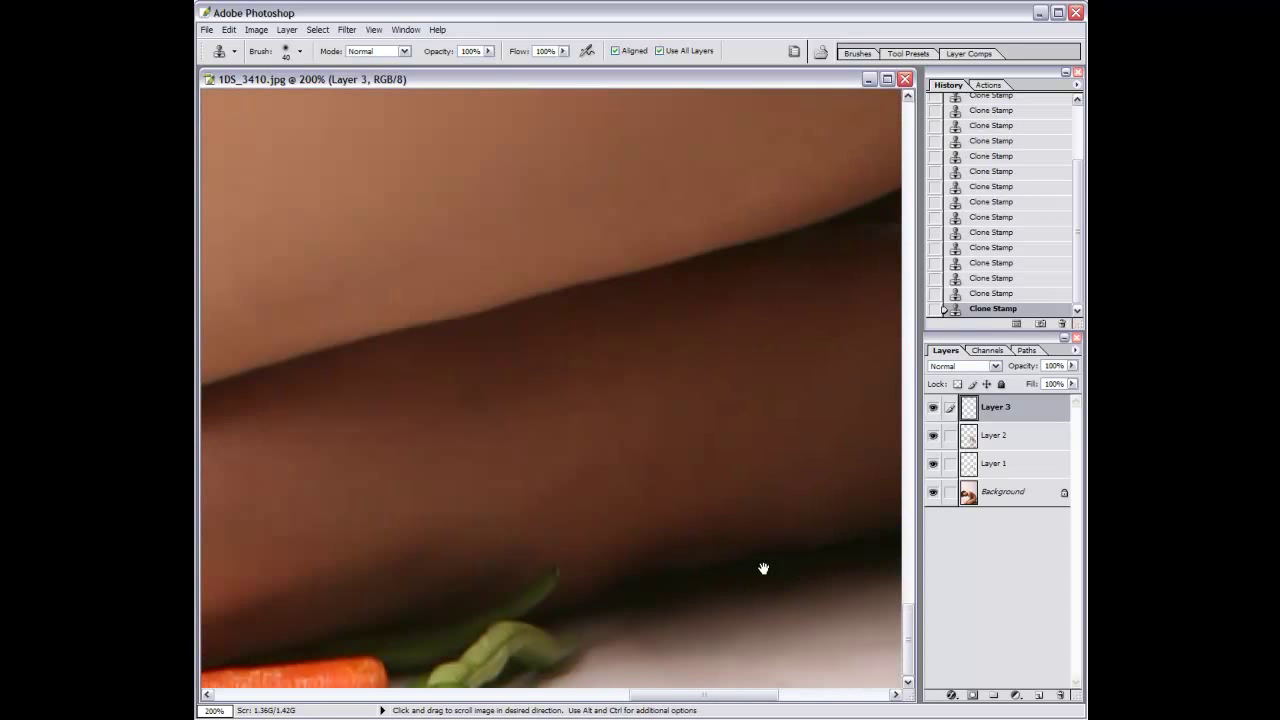
mouse_move(640, 622)
mouse_down()
mouse_move(607, 620)
mouse_move(600, 566)
mouse_move(466, 639)
mouse_move(524, 628)
mouse_up()
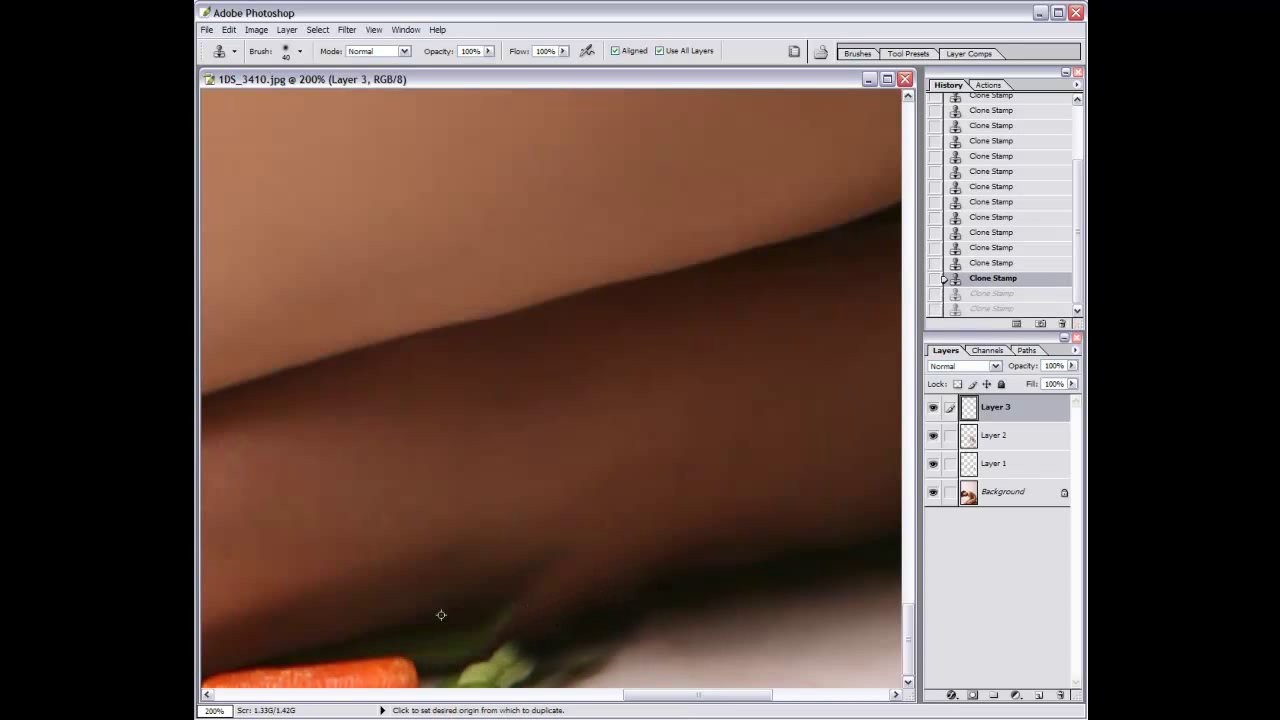
drag(429, 634, 490, 627)
mouse_move(606, 608)
mouse_down()
mouse_move(470, 665)
mouse_move(745, 626)
mouse_up()
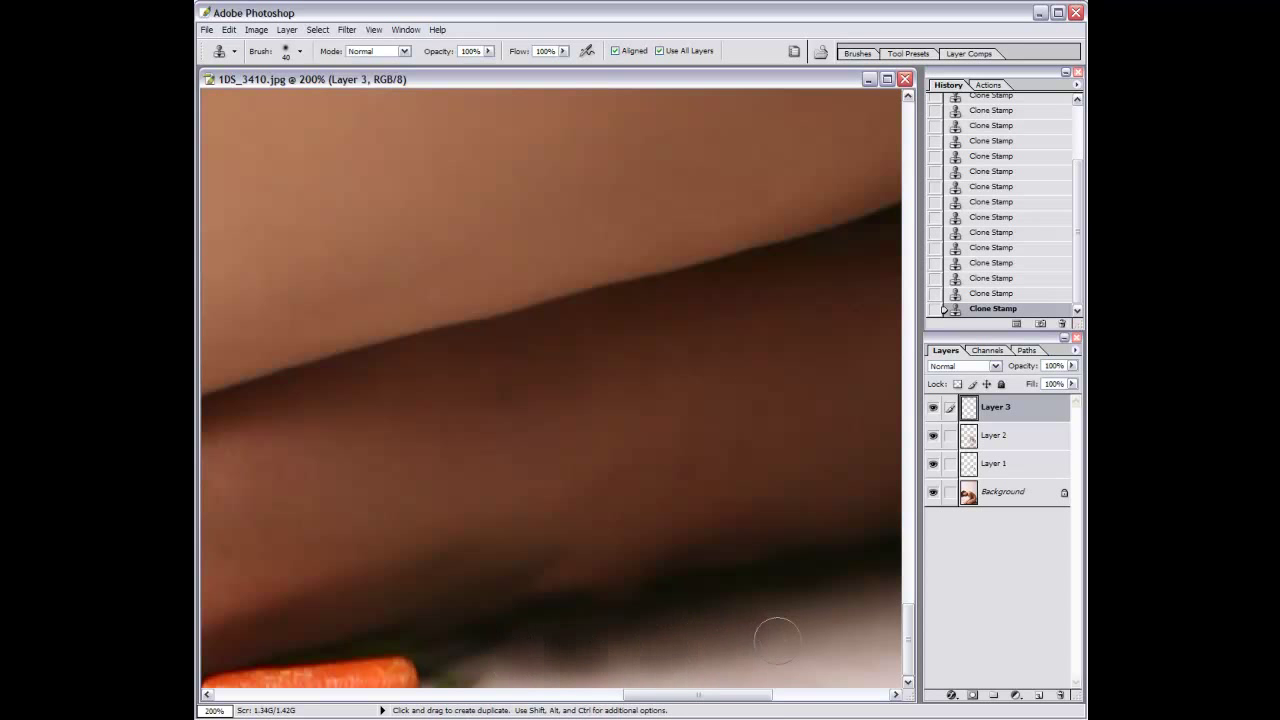
Brush the dark edge below the skin lighter with the soft brush.
drag(440, 662, 781, 660)
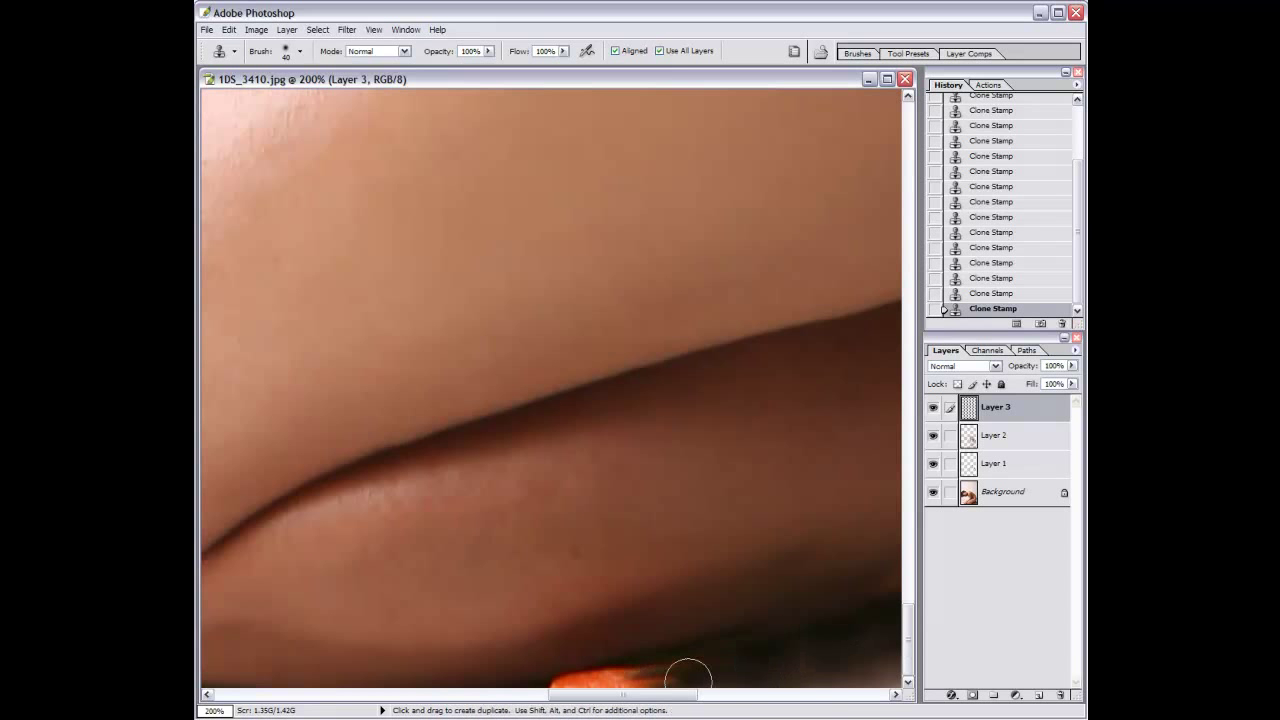
drag(609, 663, 374, 611)
key(b)
drag(797, 606, 714, 600)
mouse_move(534, 623)
mouse_down()
mouse_move(771, 668)
mouse_move(520, 657)
mouse_up()
drag(805, 650, 350, 672)
mouse_move(570, 631)
mouse_down()
mouse_move(510, 660)
mouse_move(400, 680)
mouse_up()
Keep brushing the lower dark edge lighter at 20% opacity.
drag(515, 658, 330, 678)
drag(520, 655, 330, 680)
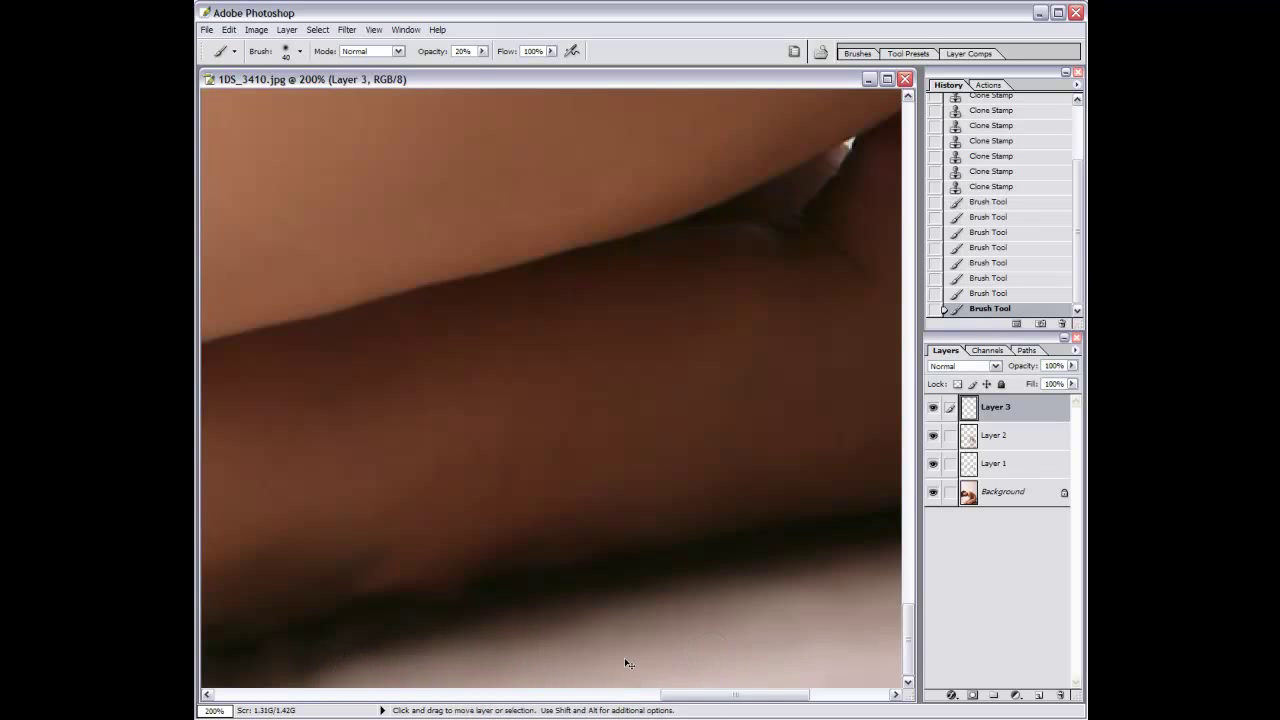
drag(843, 637, 572, 658)
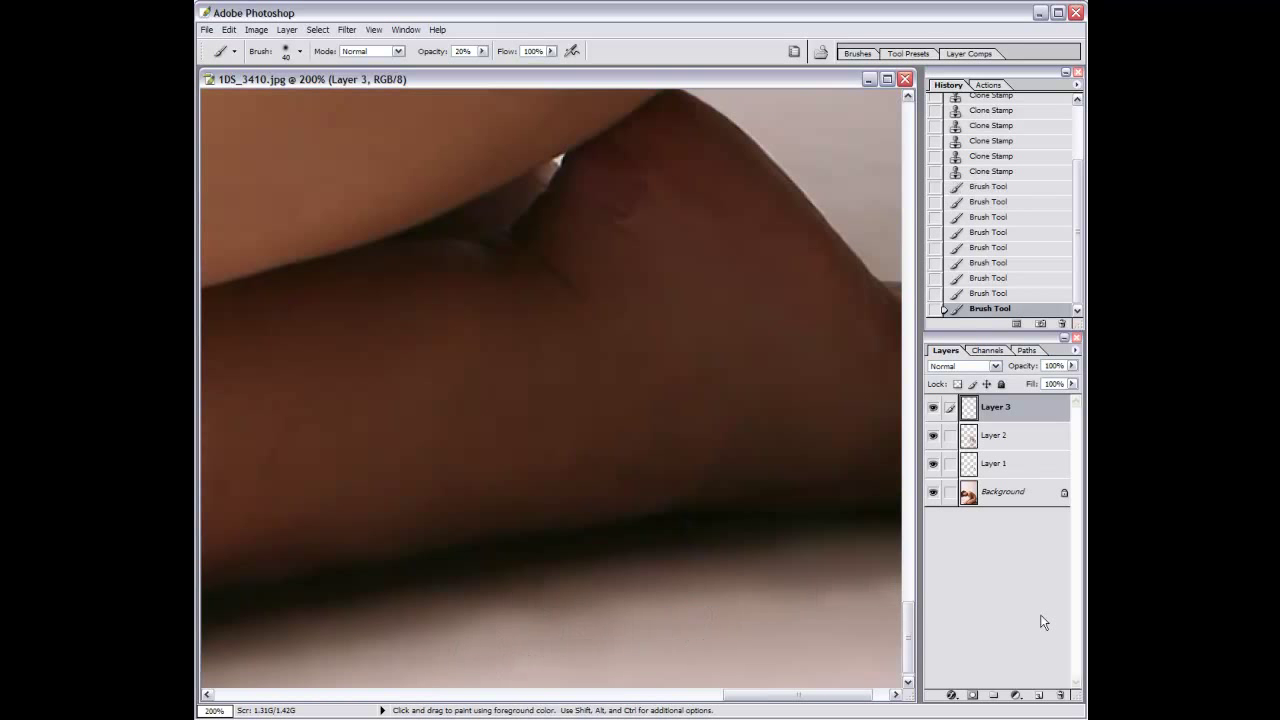
mouse_move(700, 623)
mouse_down()
mouse_move(895, 583)
mouse_move(751, 586)
mouse_up()
mouse_move(594, 617)
mouse_down()
mouse_move(663, 606)
mouse_move(530, 682)
mouse_up()
Sample the light backdrop colour and paint over the beans and their shadow at 60% opacity.
key(alt)
alt+click(638, 579)
mouse_move(600, 640)
mouse_down()
mouse_move(655, 640)
mouse_move(505, 680)
mouse_up()
key(6)
drag(640, 630, 485, 682)
mouse_move(595, 680)
mouse_down()
mouse_move(715, 648)
mouse_move(570, 680)
mouse_up()
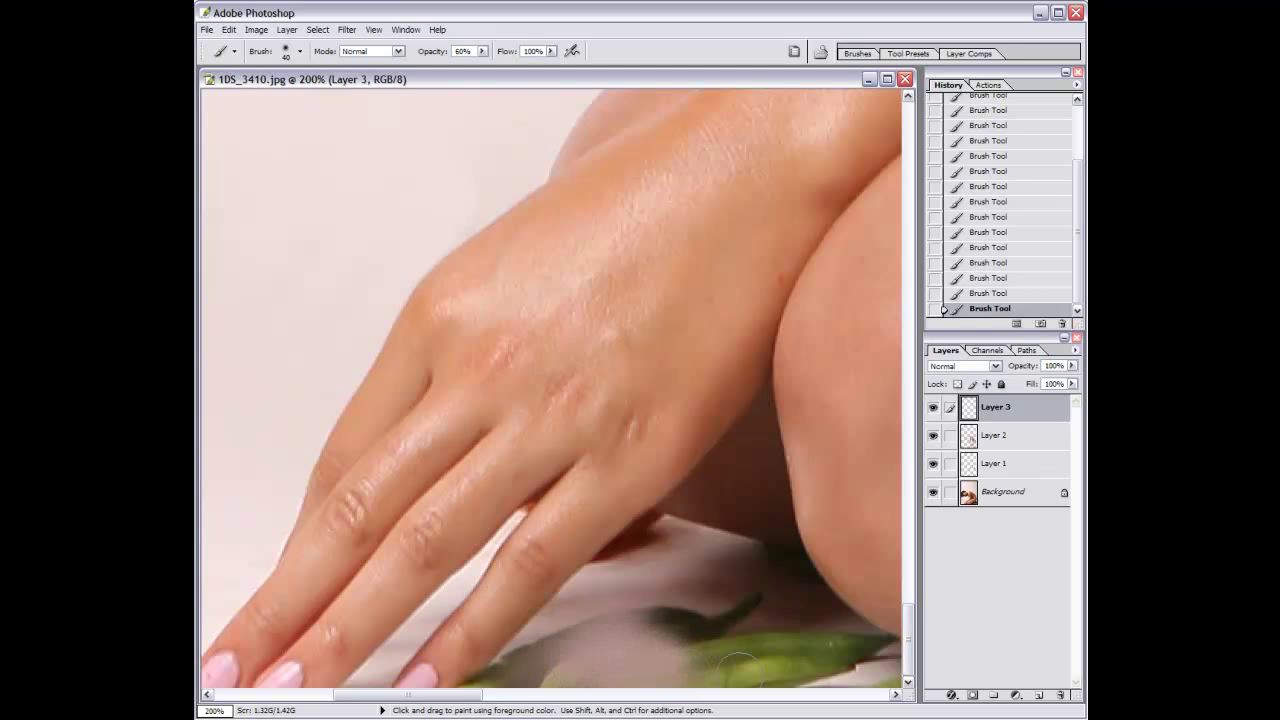
drag(650, 620, 770, 650)
drag(620, 650, 770, 600)
mouse_move(680, 620)
mouse_down()
mouse_move(845, 675)
mouse_move(400, 663)
mouse_move(460, 670)
mouse_move(650, 630)
mouse_move(491, 651)
mouse_up()
key(ctrl+alt+z)
key(ctrl+alt+z)
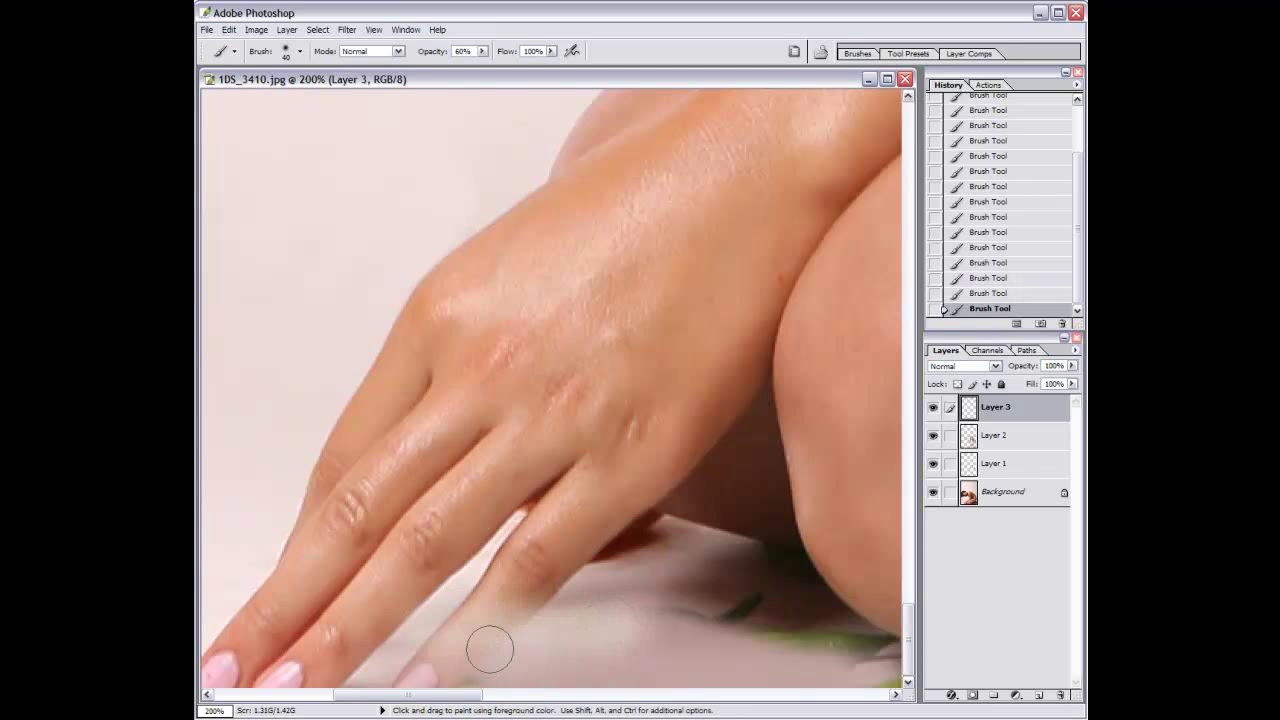
Soften the shadows near the fingertips and under the knee.
drag(574, 629, 746, 663)
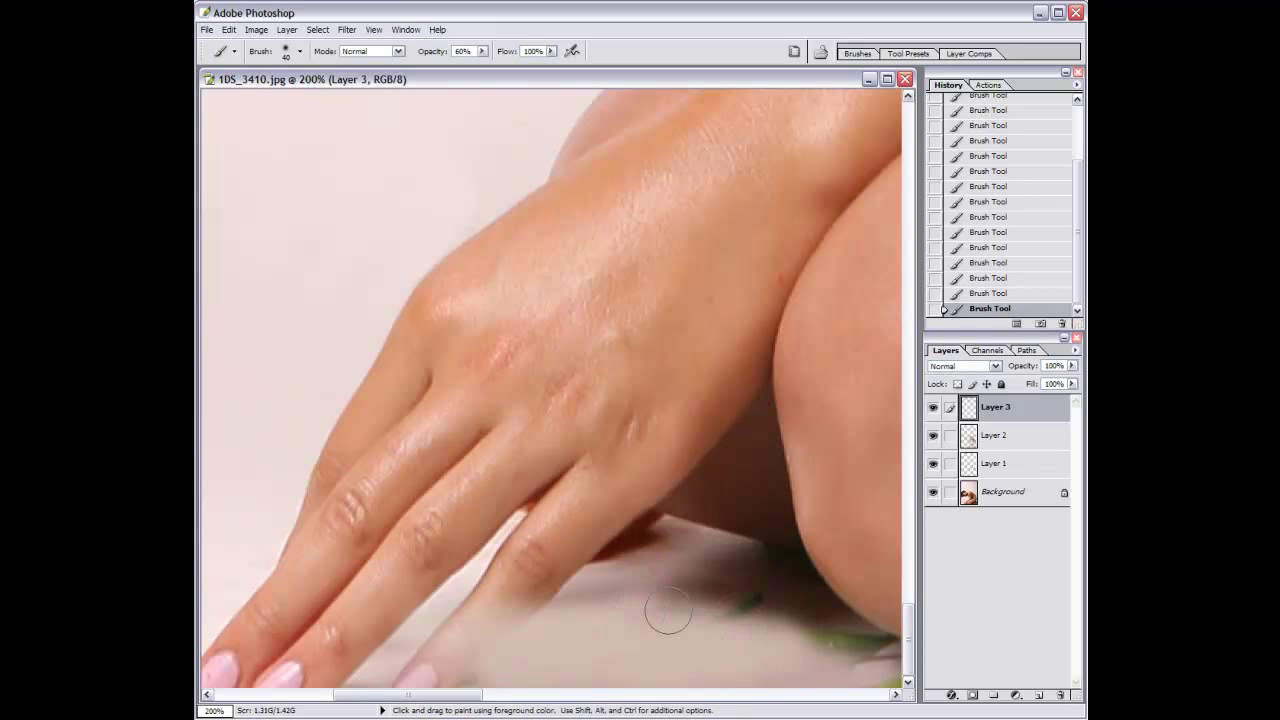
mouse_move(592, 640)
mouse_down()
mouse_move(457, 636)
mouse_move(666, 606)
mouse_move(760, 640)
mouse_up()
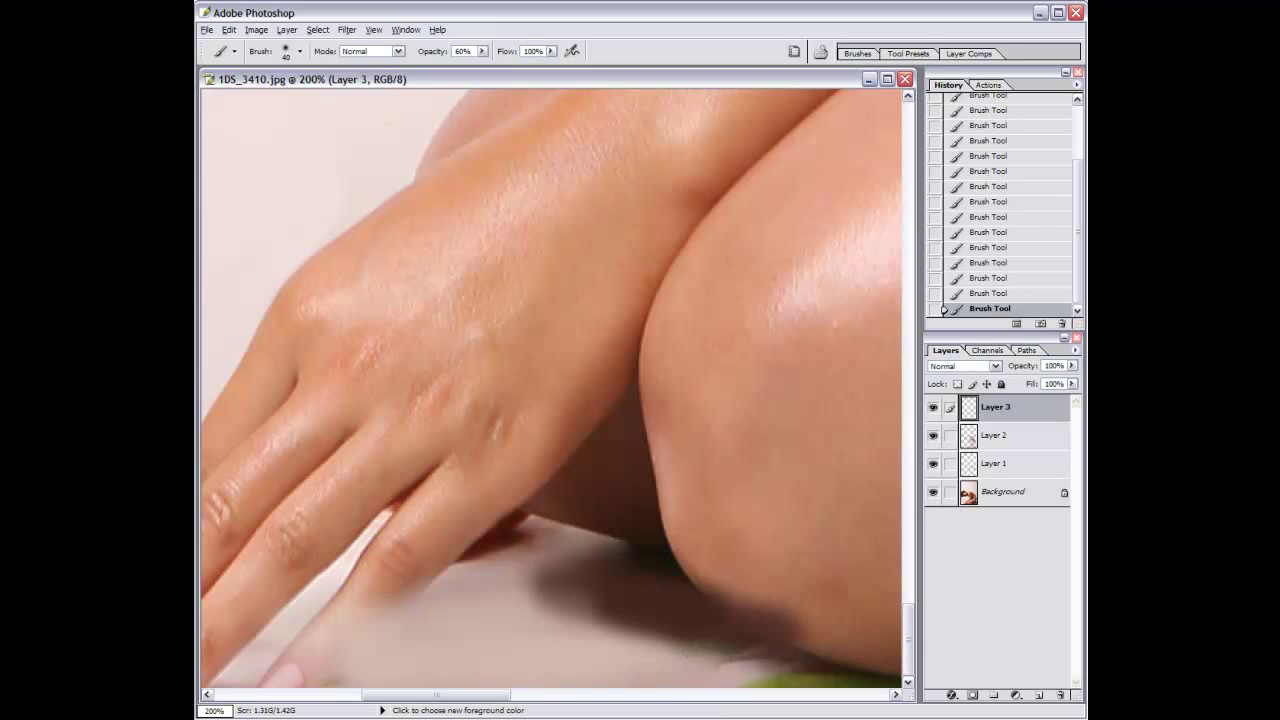
mouse_move(656, 650)
mouse_down()
mouse_move(860, 660)
mouse_move(710, 634)
mouse_move(801, 663)
mouse_move(676, 662)
mouse_up()
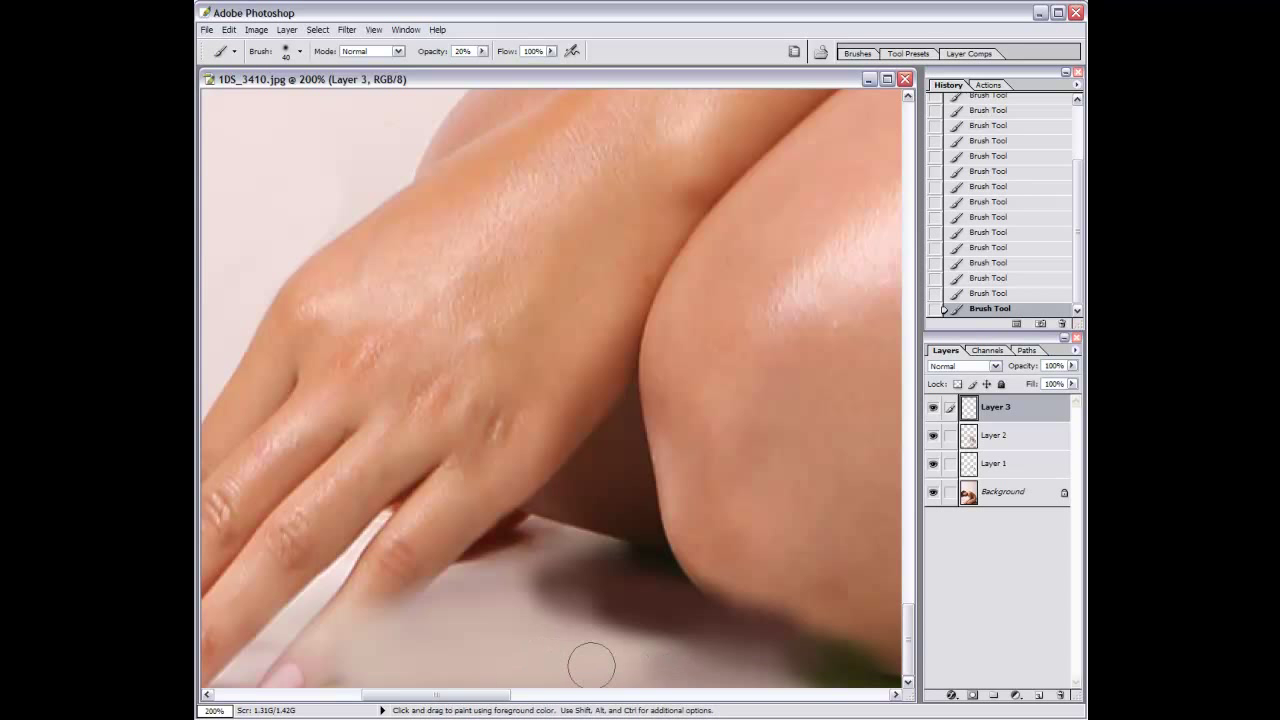
mouse_move(565, 670)
mouse_down()
mouse_move(517, 614)
mouse_move(660, 640)
mouse_up()
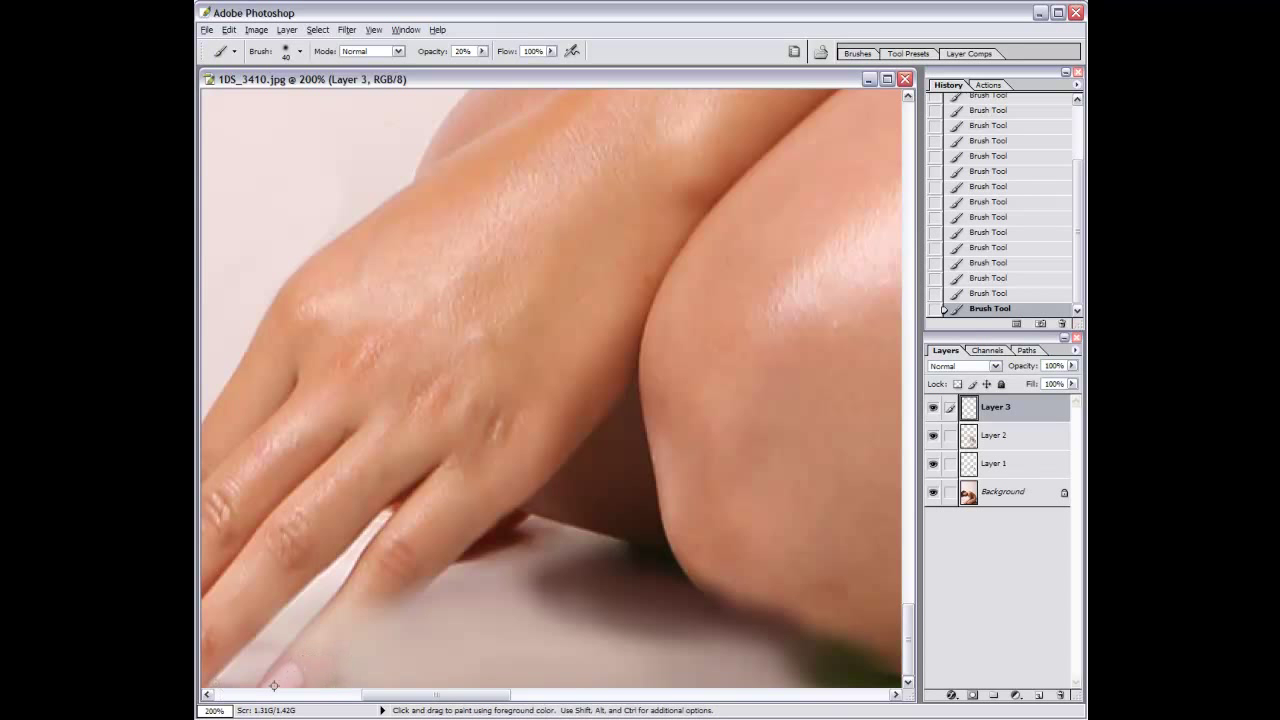
scroll(283, 688, left, 2)
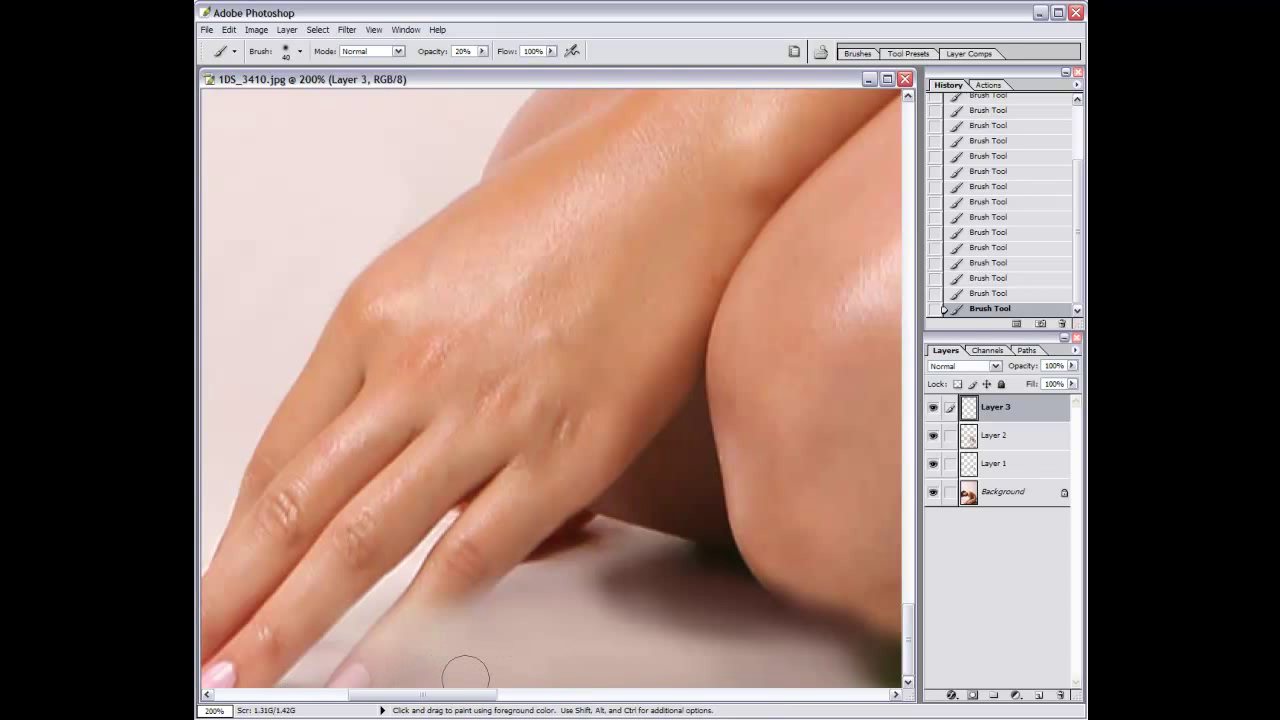
scroll(515, 675, right, 2)
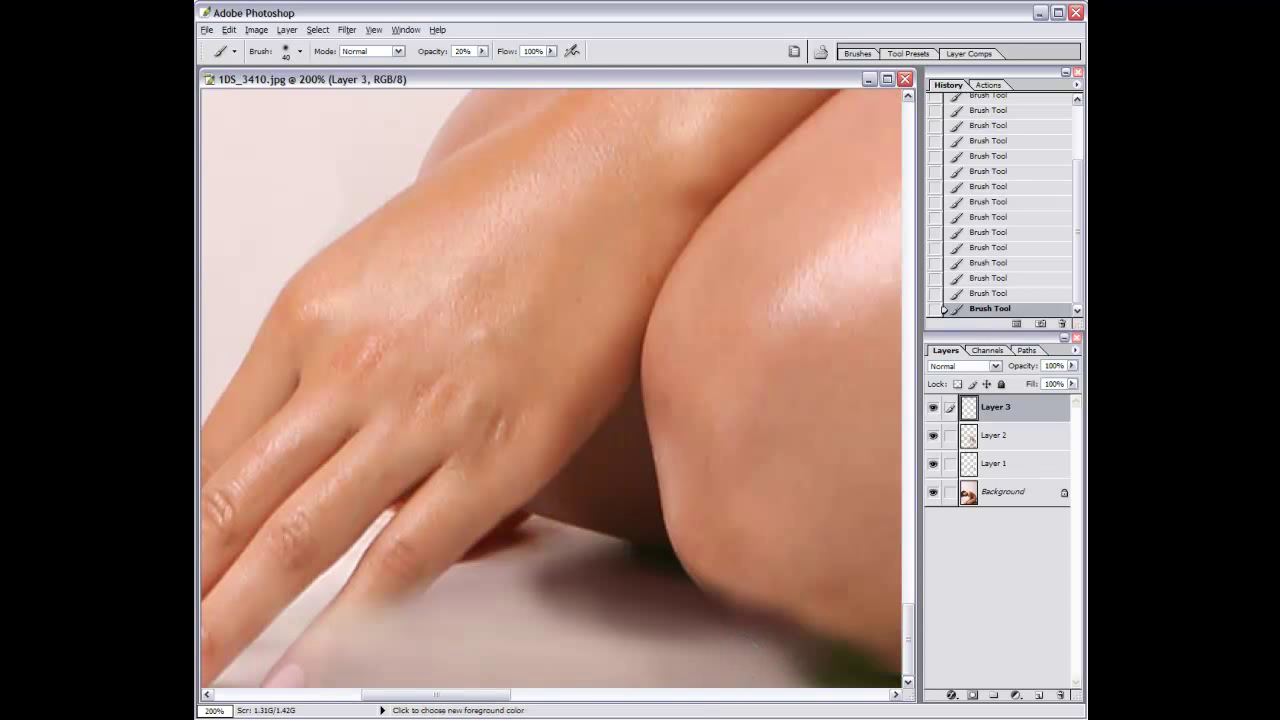
drag(667, 557, 825, 655)
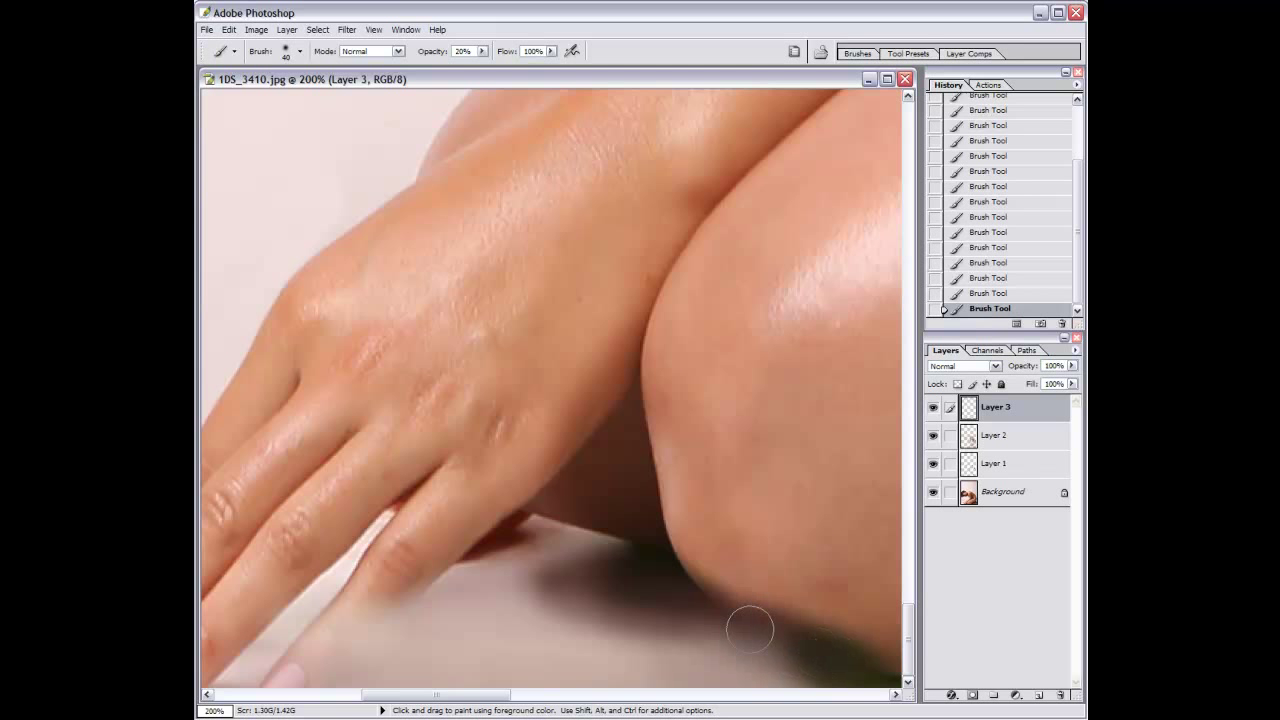
Add a layer mask to Layer 3 and mask the area under the knee and around the bottom-left finger.
click(975, 697)
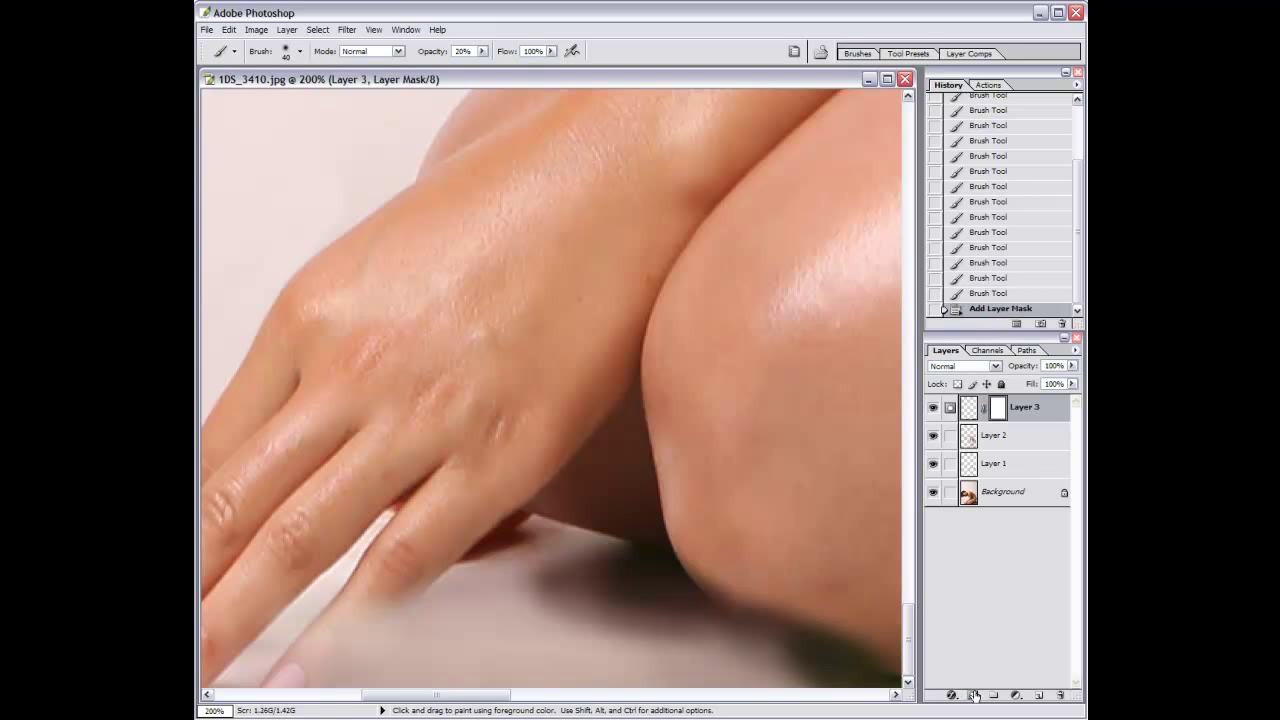
drag(740, 575, 860, 660)
key(bracketright)
key(bracketright)
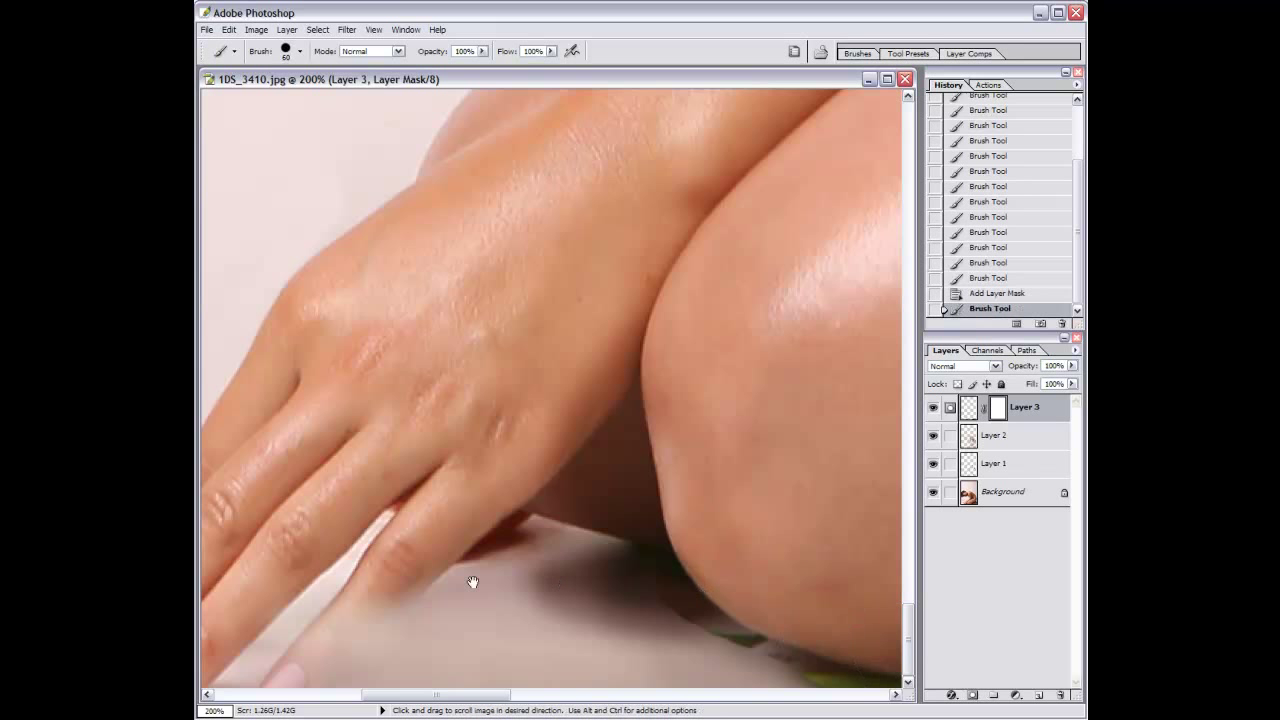
drag(471, 586, 300, 675)
click(353, 625)
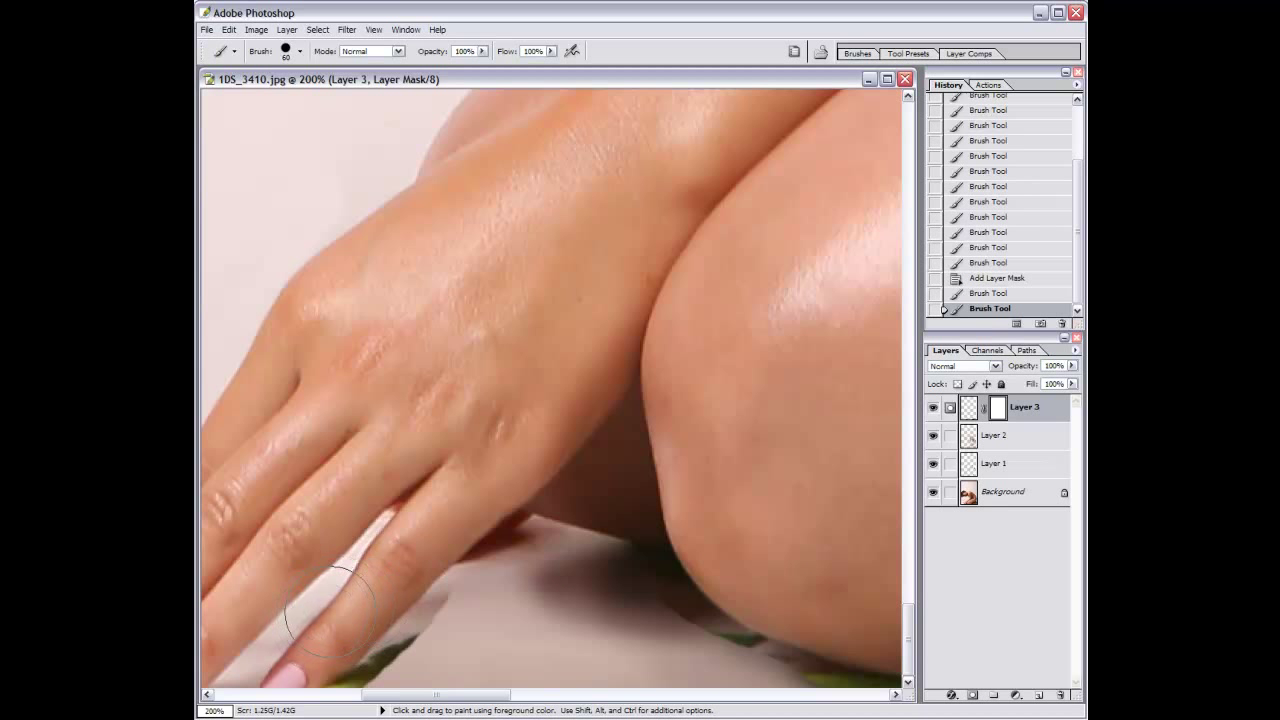
drag(295, 603, 281, 618)
key(bracketleft)
mouse_move(466, 591)
mouse_down()
mouse_move(430, 606)
mouse_move(363, 677)
mouse_up()
Redo the mask strokes hiding the green by the fingertip and along the knee shadow.
key(v)
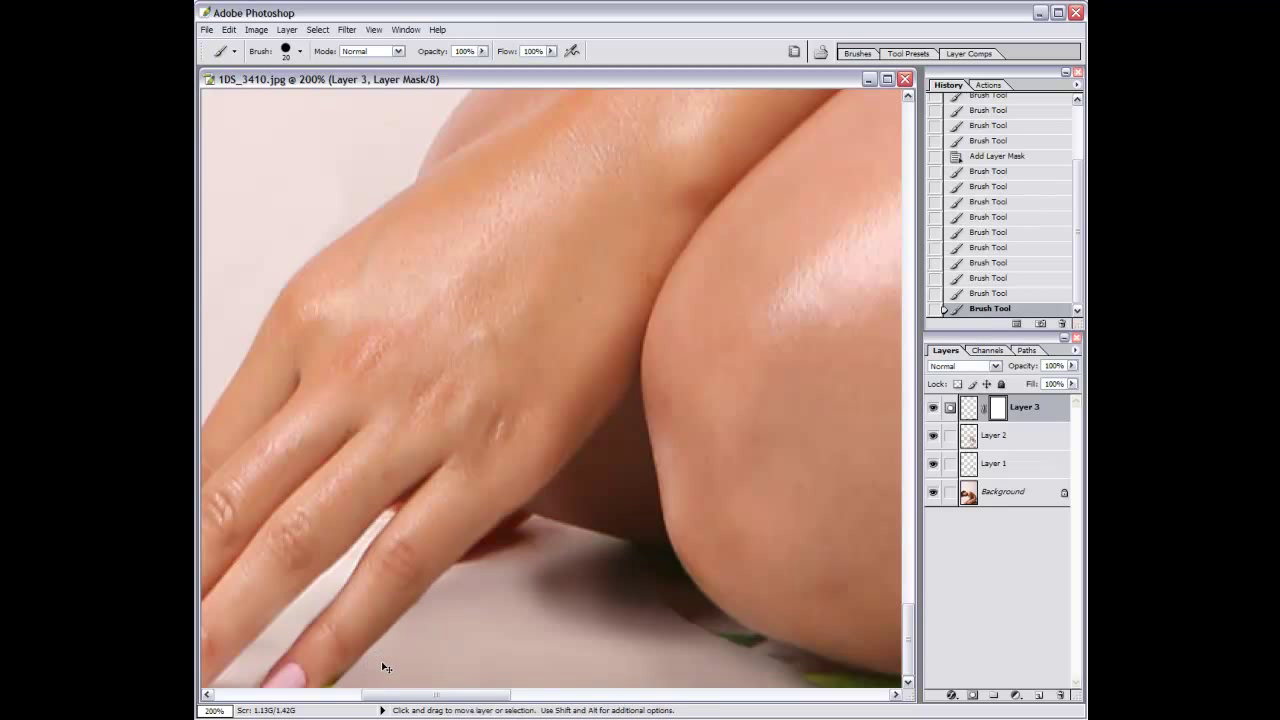
key(ctrl+alt+z)
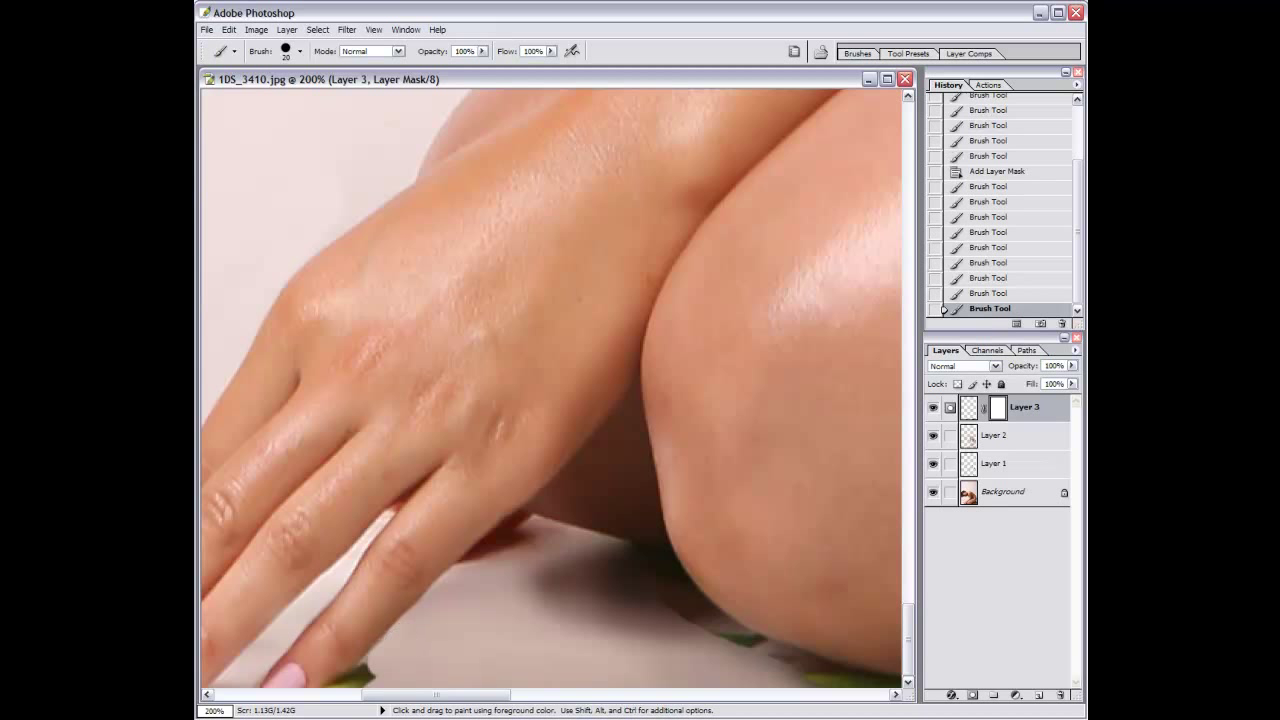
drag(396, 646, 355, 684)
key(v)
key(ctrl+alt+z)
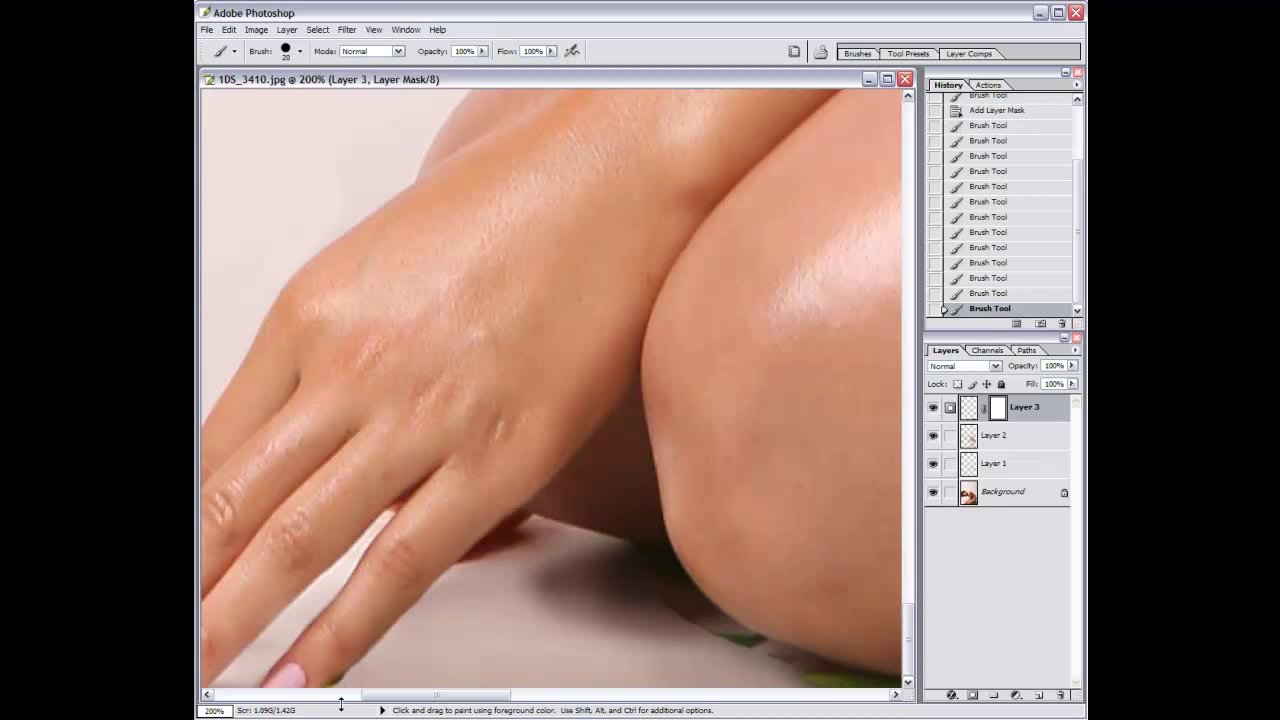
click(362, 676)
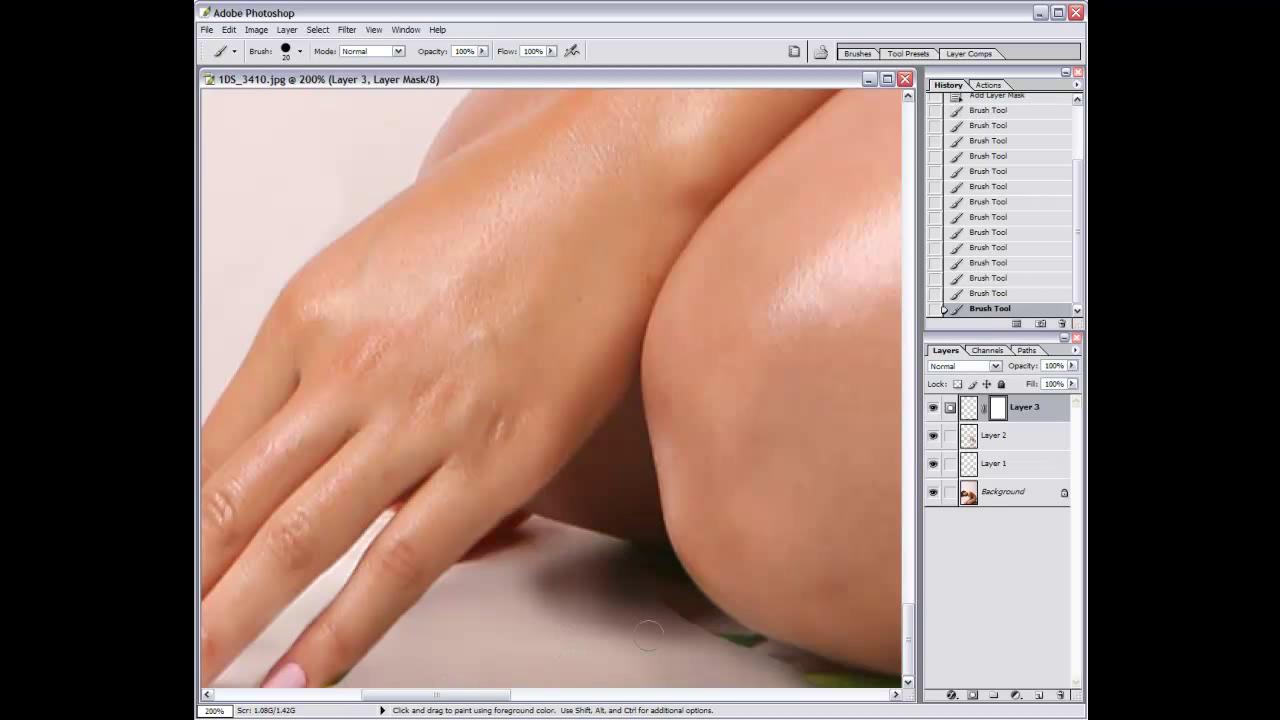
drag(667, 581, 731, 641)
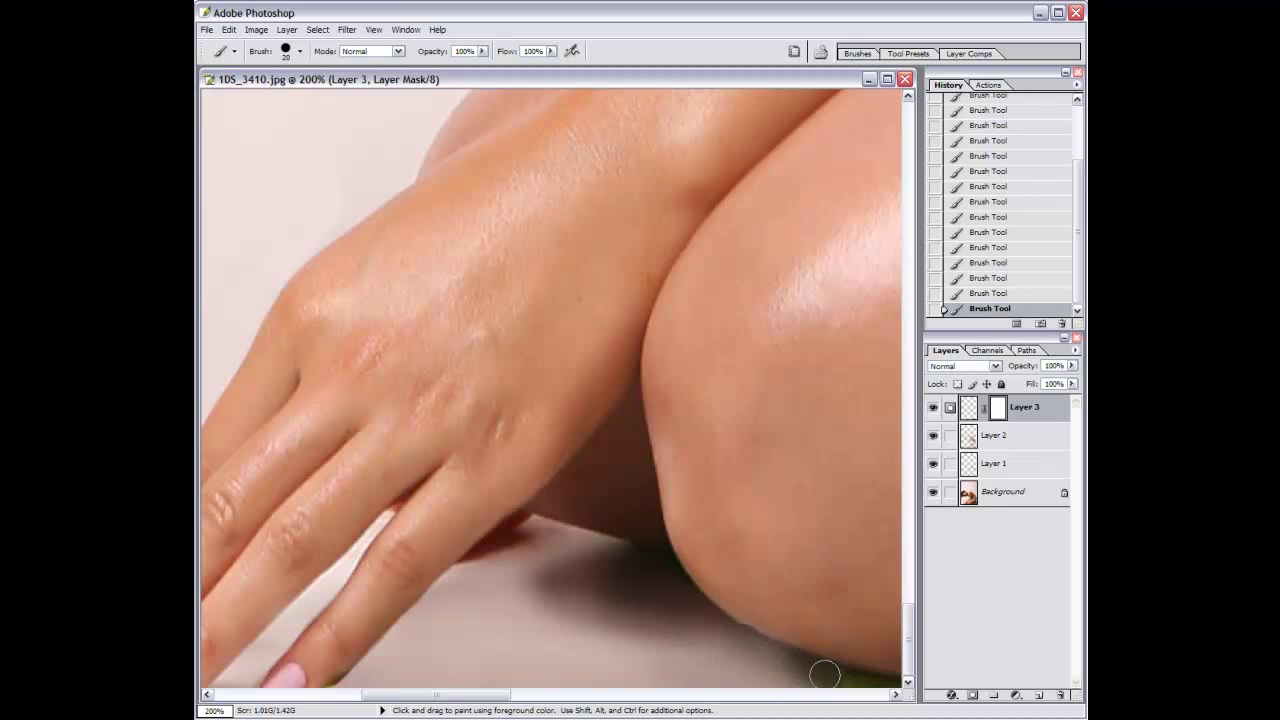
Enlarge the brush to 30 and switch Layer 3's target from its mask back to its image.
scroll(634, 571, right, 3)
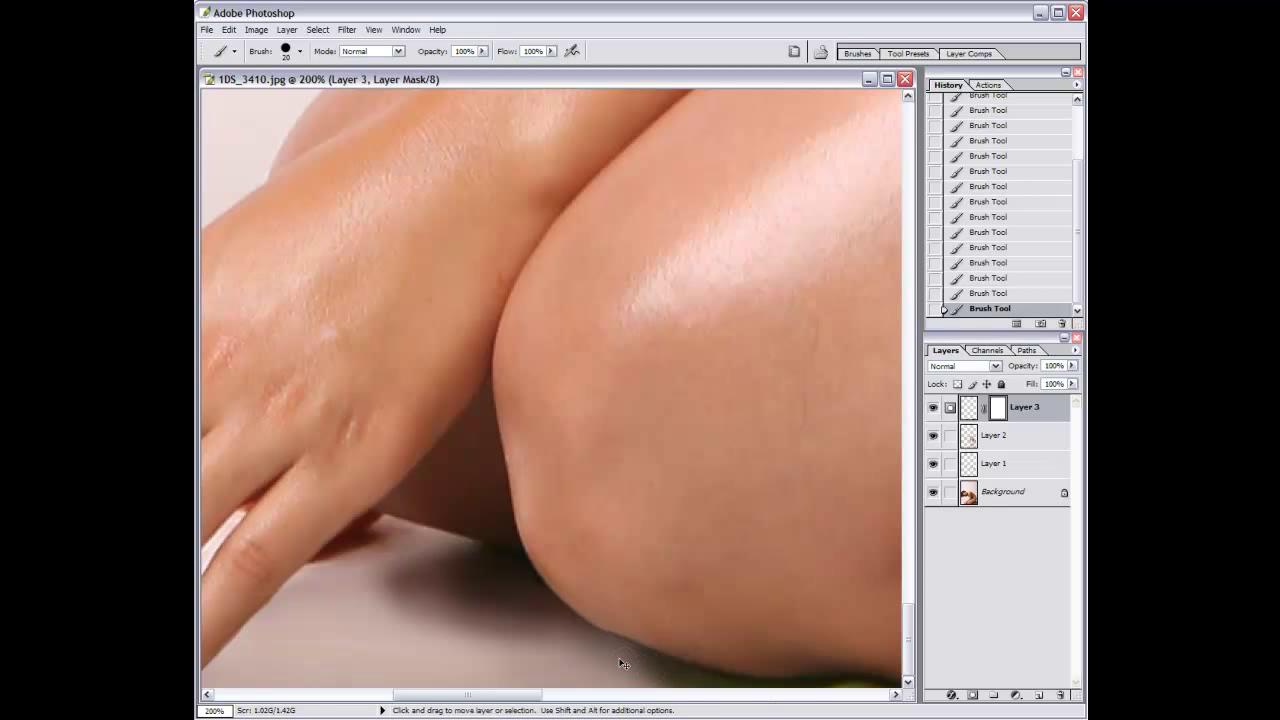
shift+click(720, 694)
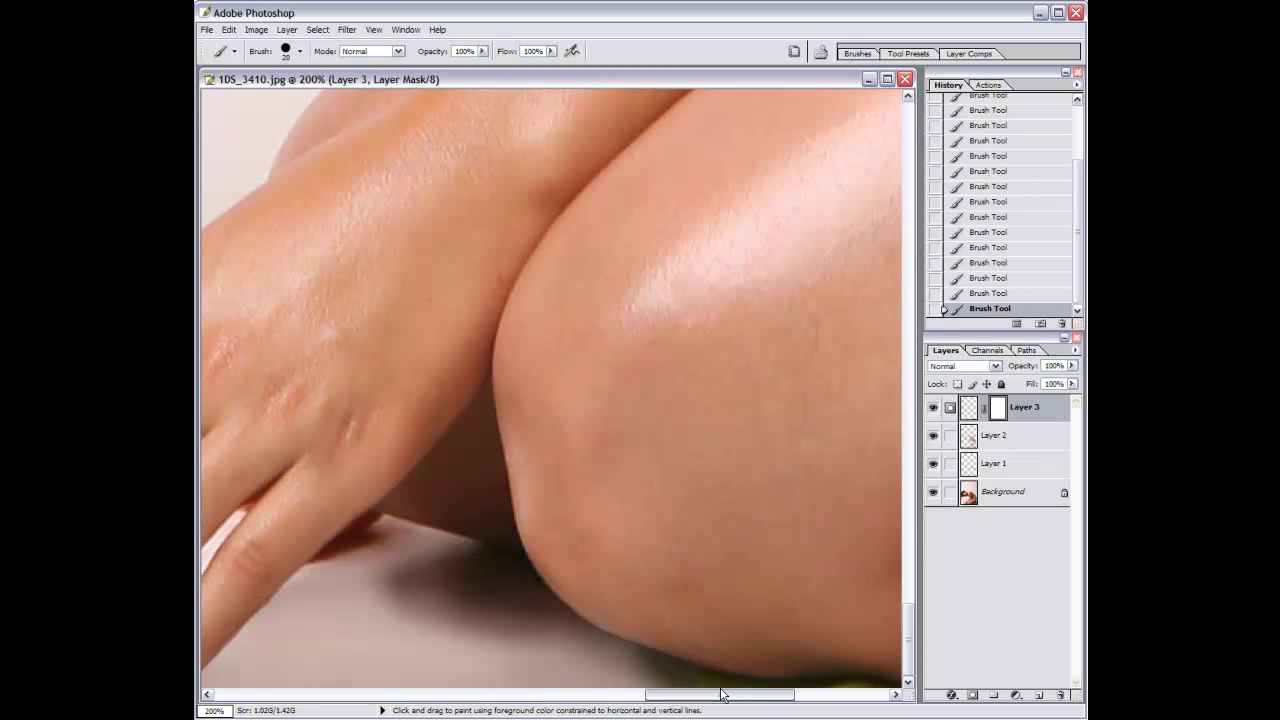
drag(733, 694, 426, 694)
scroll(766, 514, right, 5)
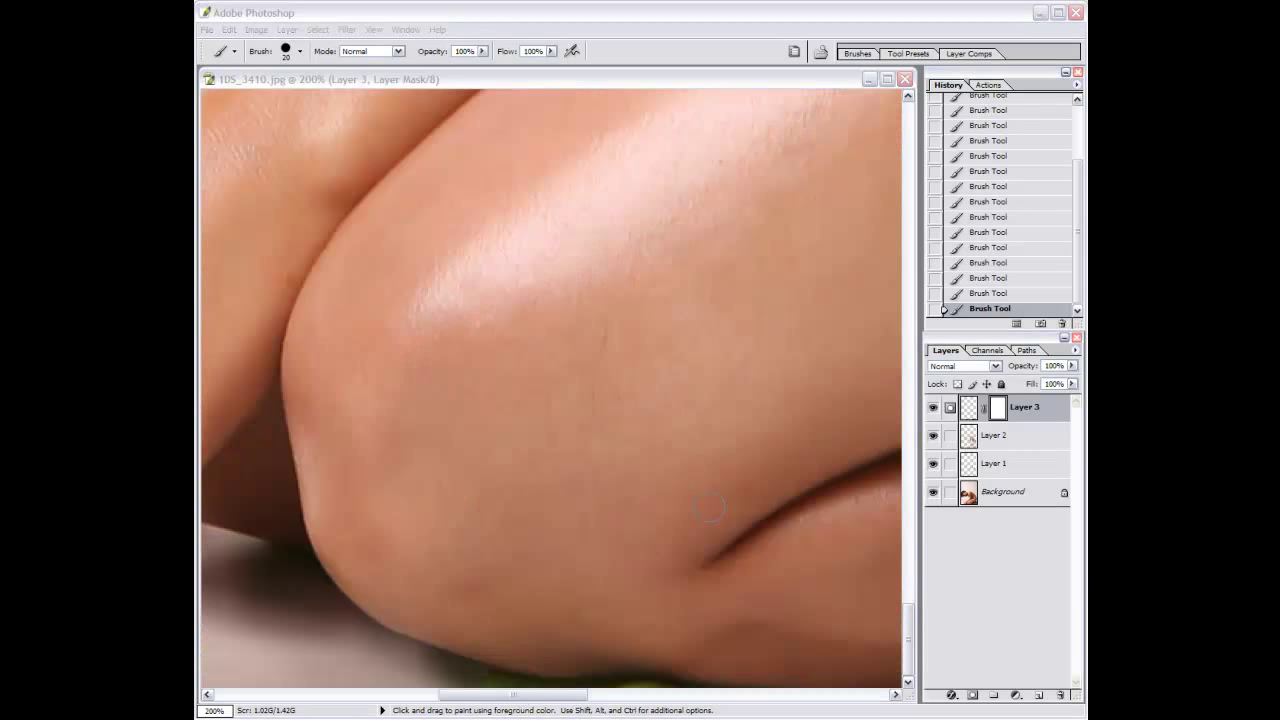
scroll(700, 540, right, 3)
key(bracketright)
click(967, 410)
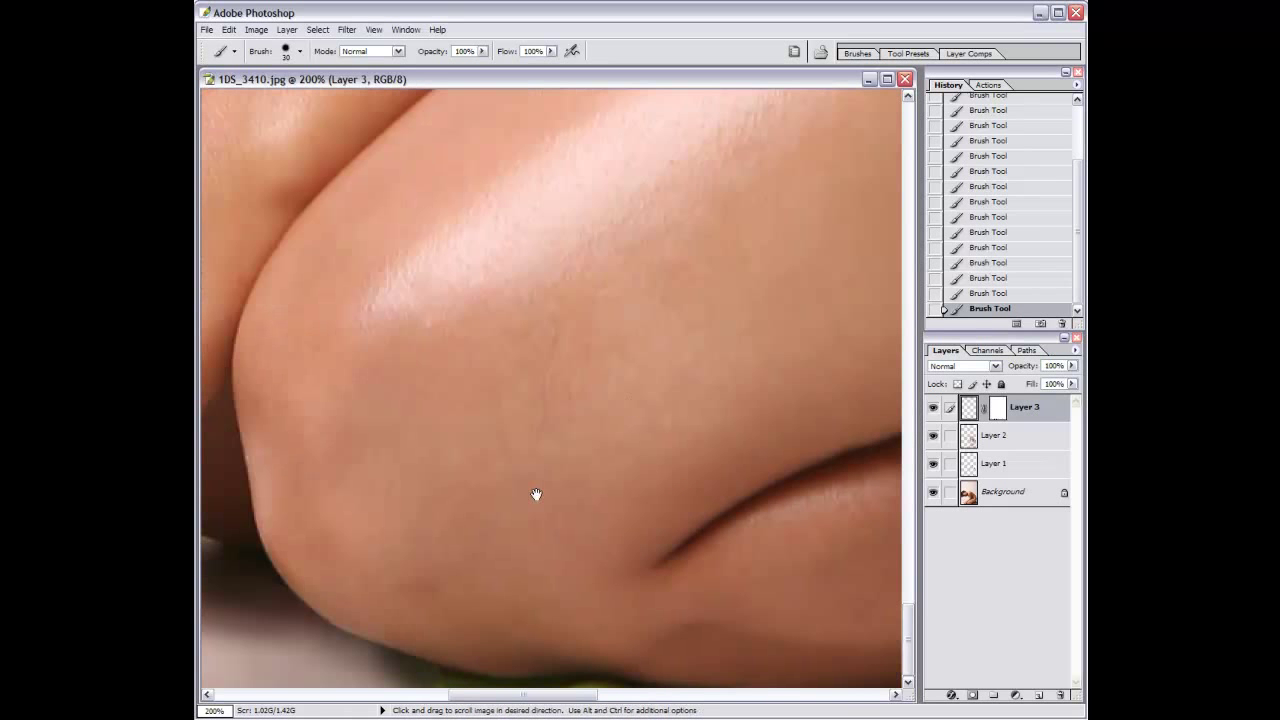
scroll(534, 494, left, 5)
click(997, 408)
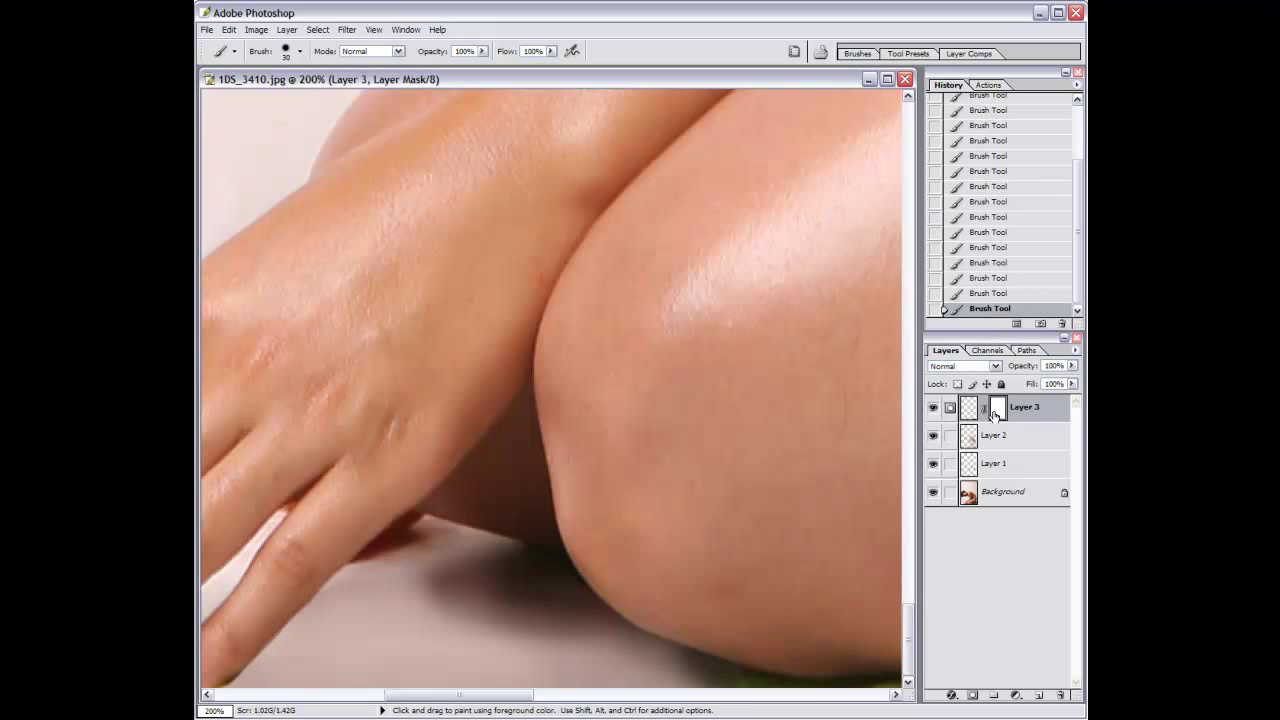
click(970, 409)
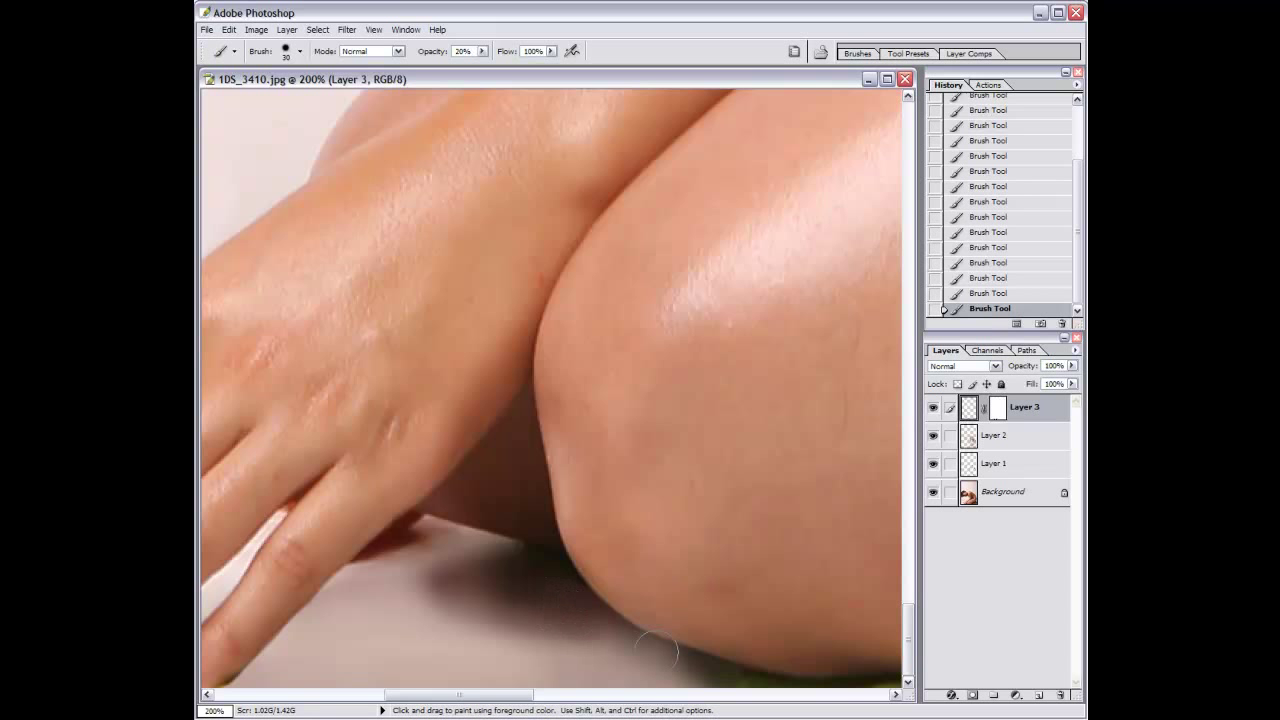
Undo the last stroke, repaint the shadow under the knee, and lower opacity to 10%.
key(ctrl+z)
key(alt)
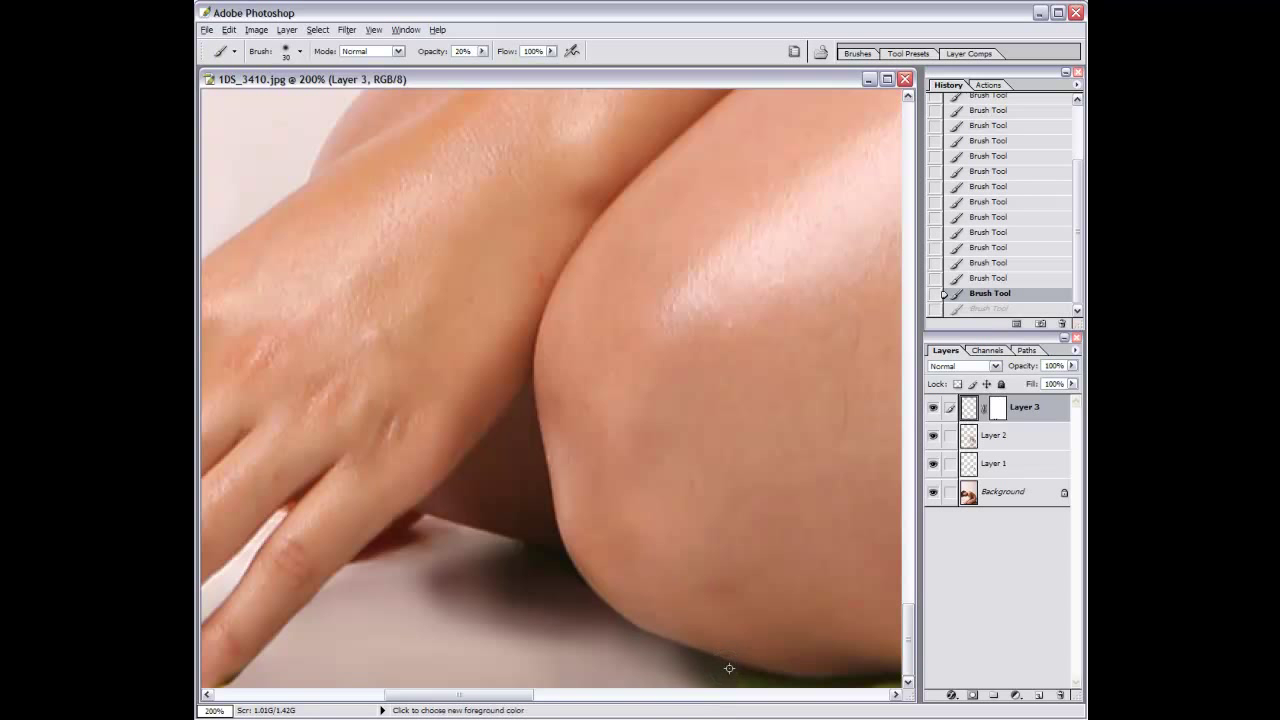
drag(680, 645, 620, 618)
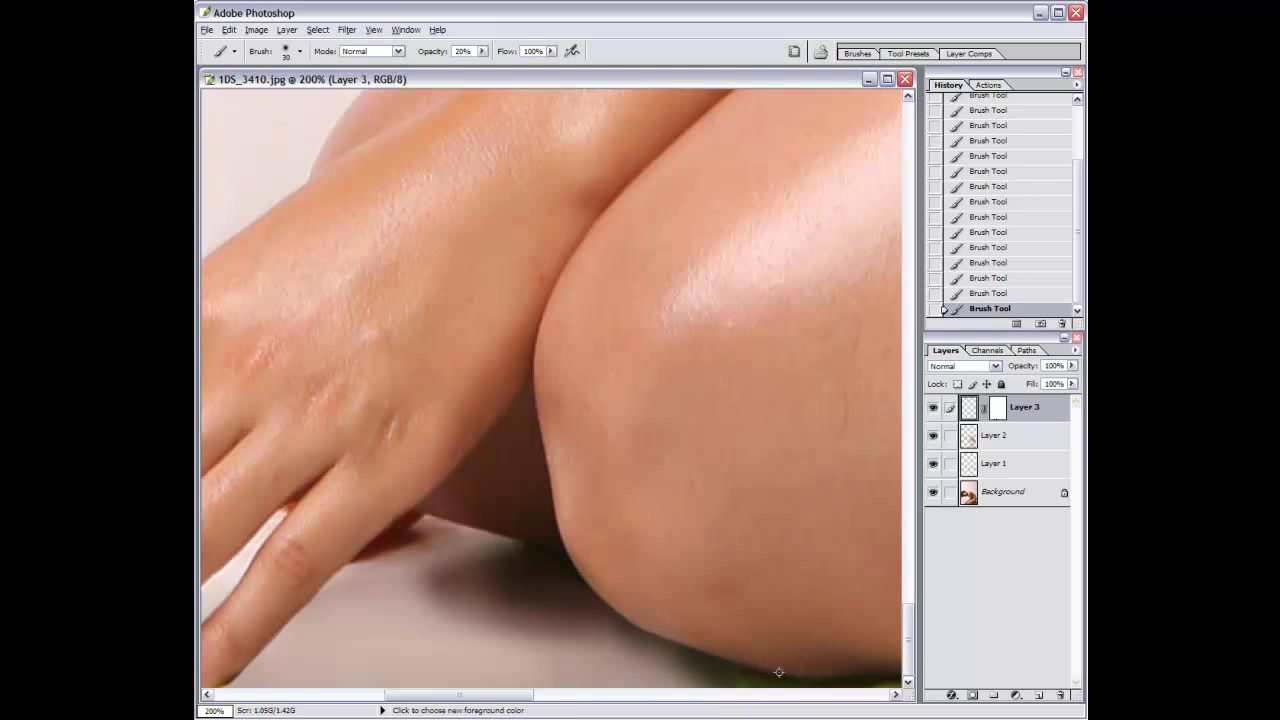
drag(498, 608, 728, 623)
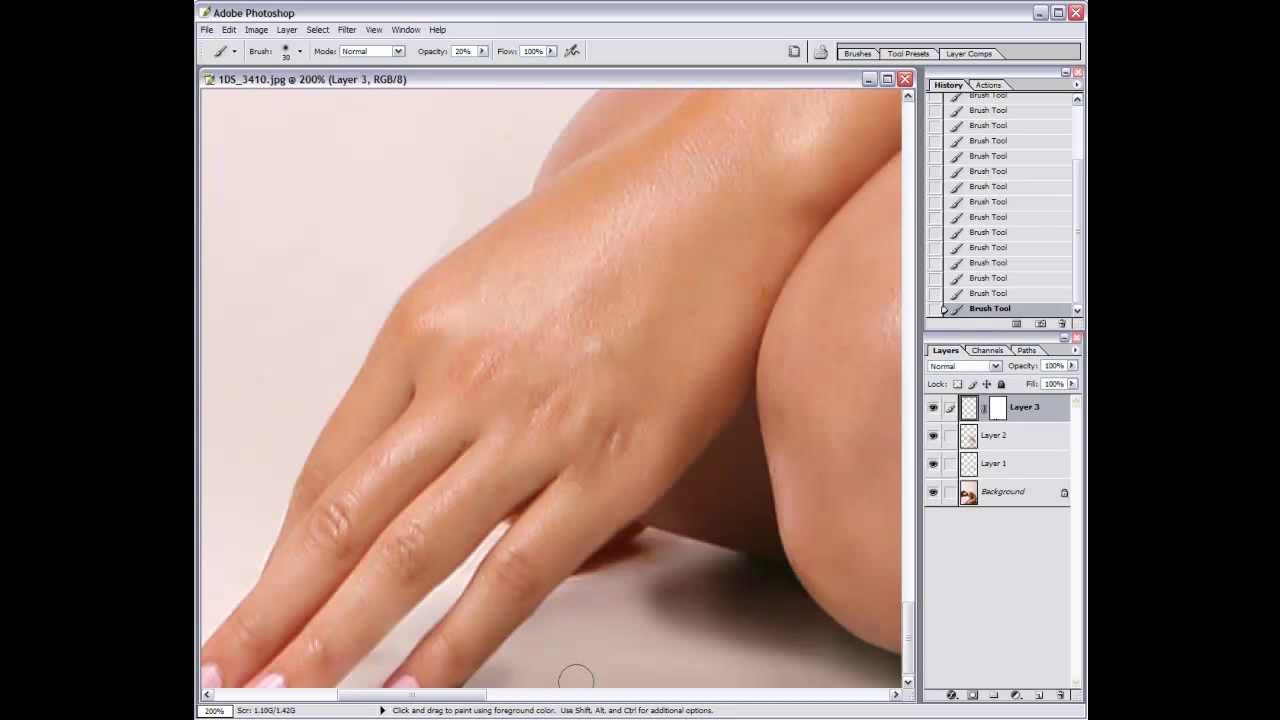
key(1)
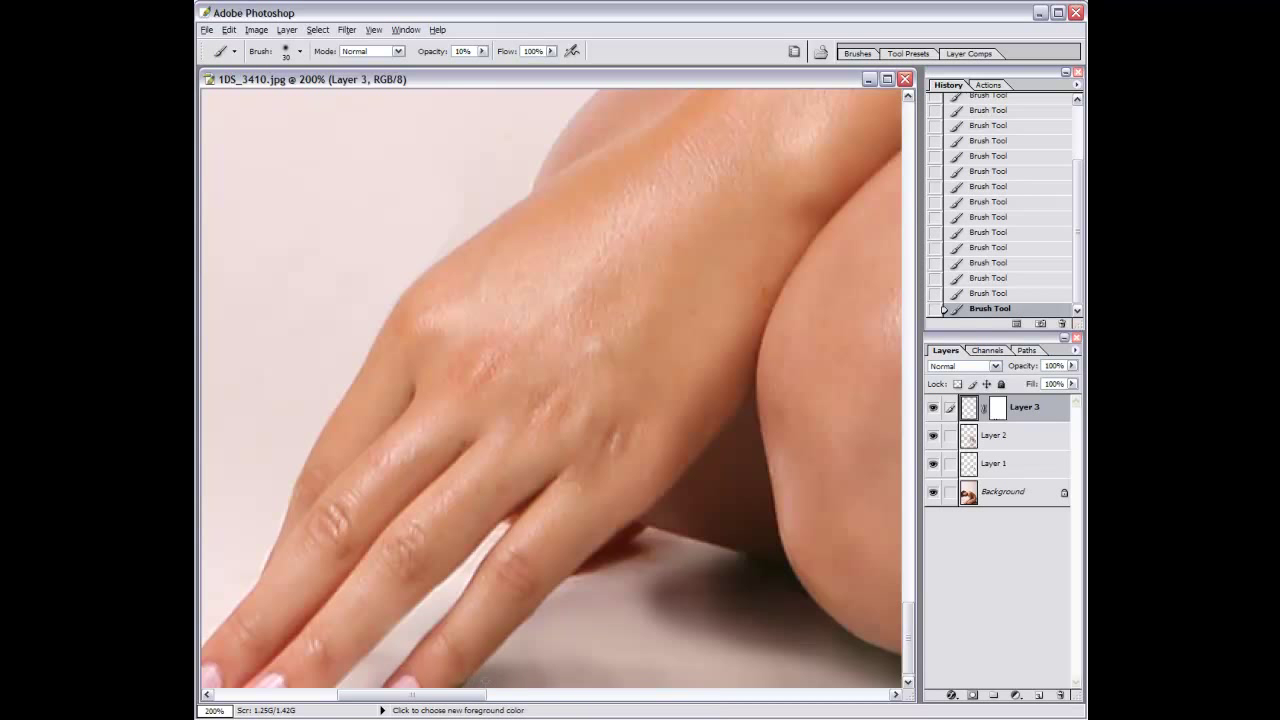
key(space)
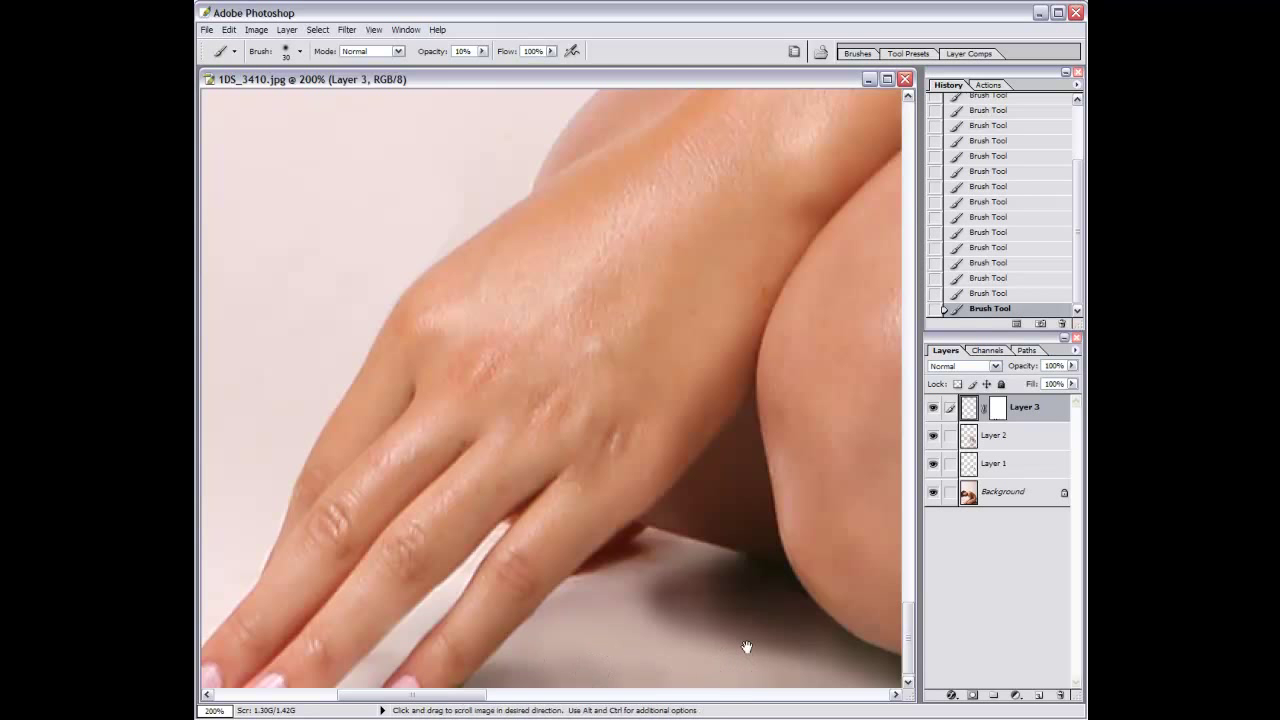
drag(746, 647, 562, 633)
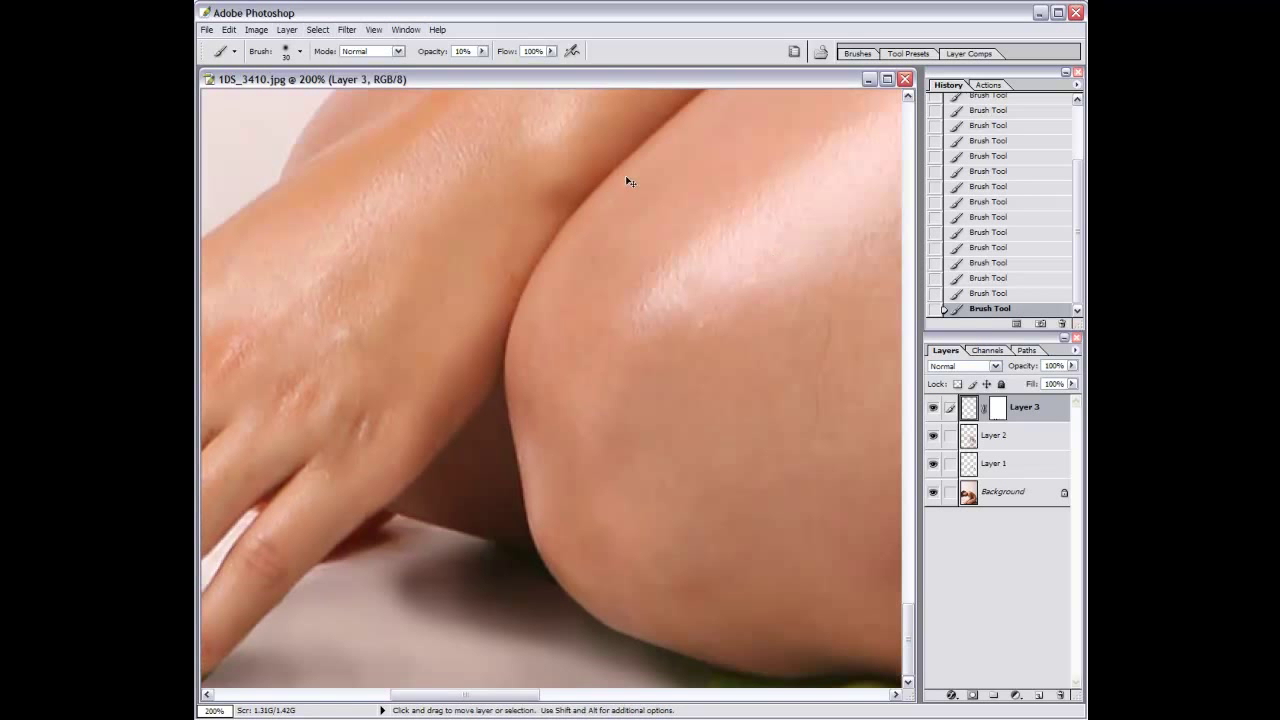
Apply Filter > Noise > Add Noise to Layer 3 and fit the whole photo on screen.
click(346, 29)
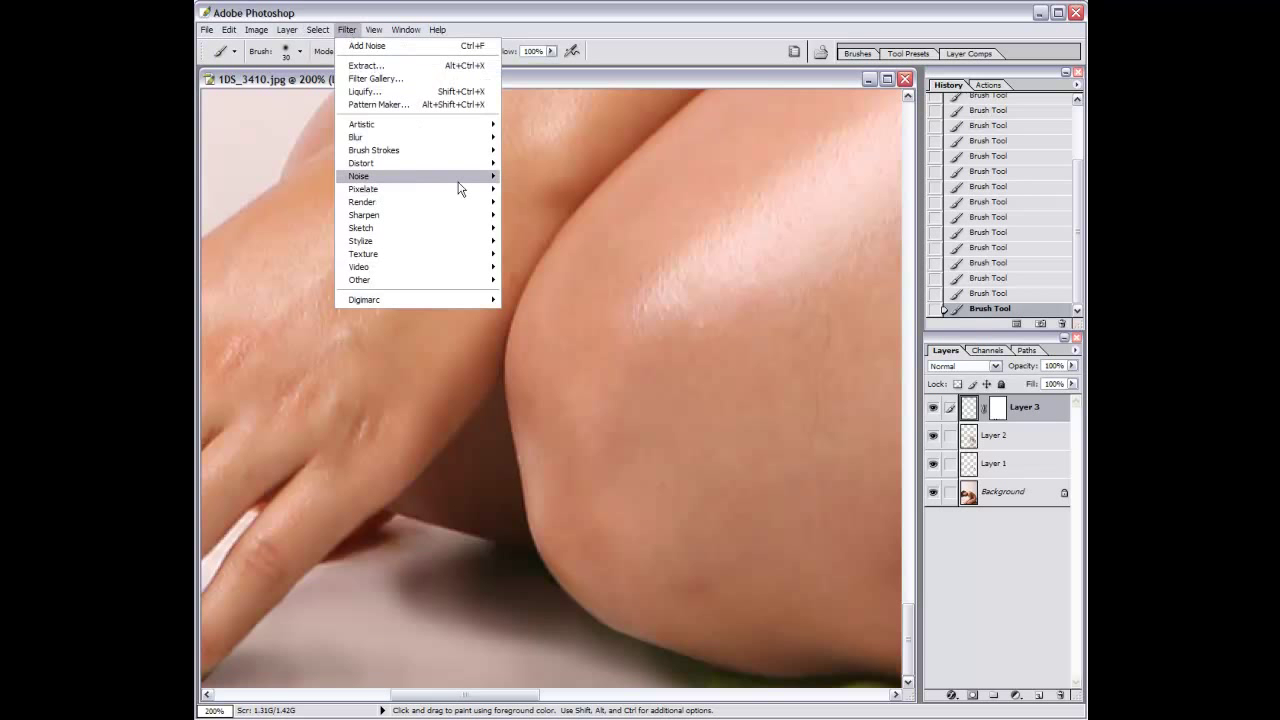
click(527, 177)
key(Return)
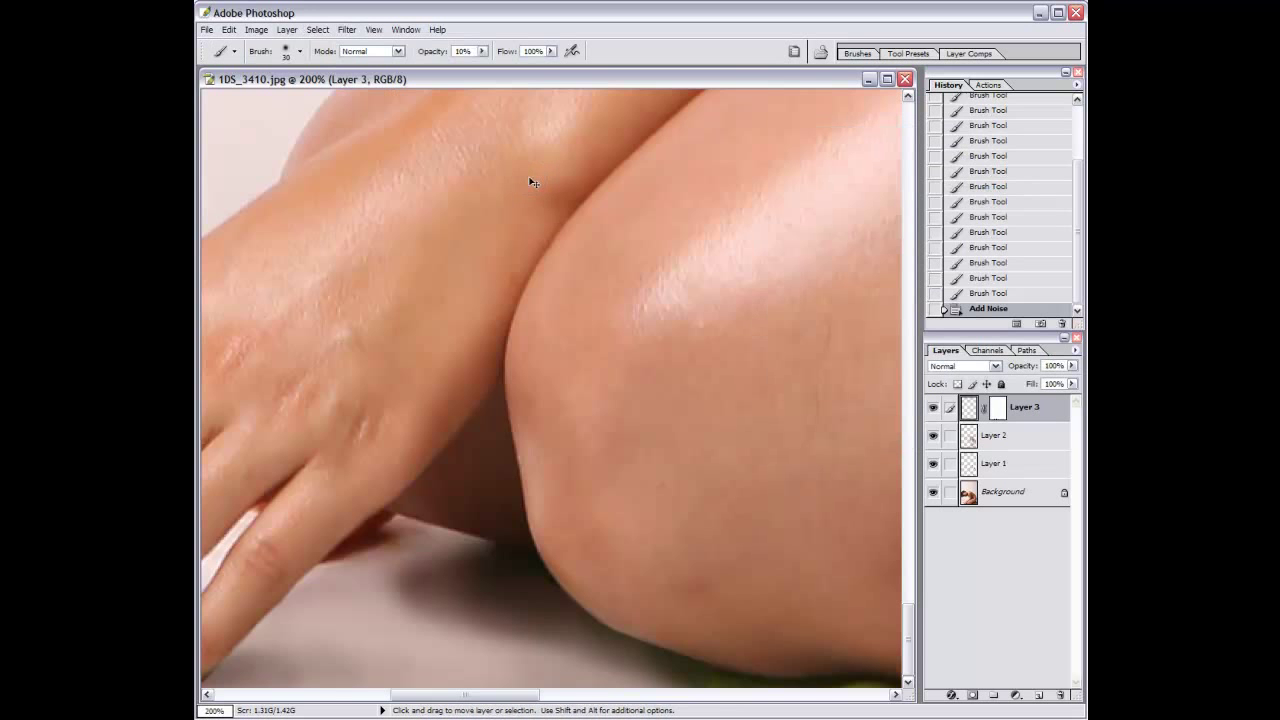
key(ctrl+0)
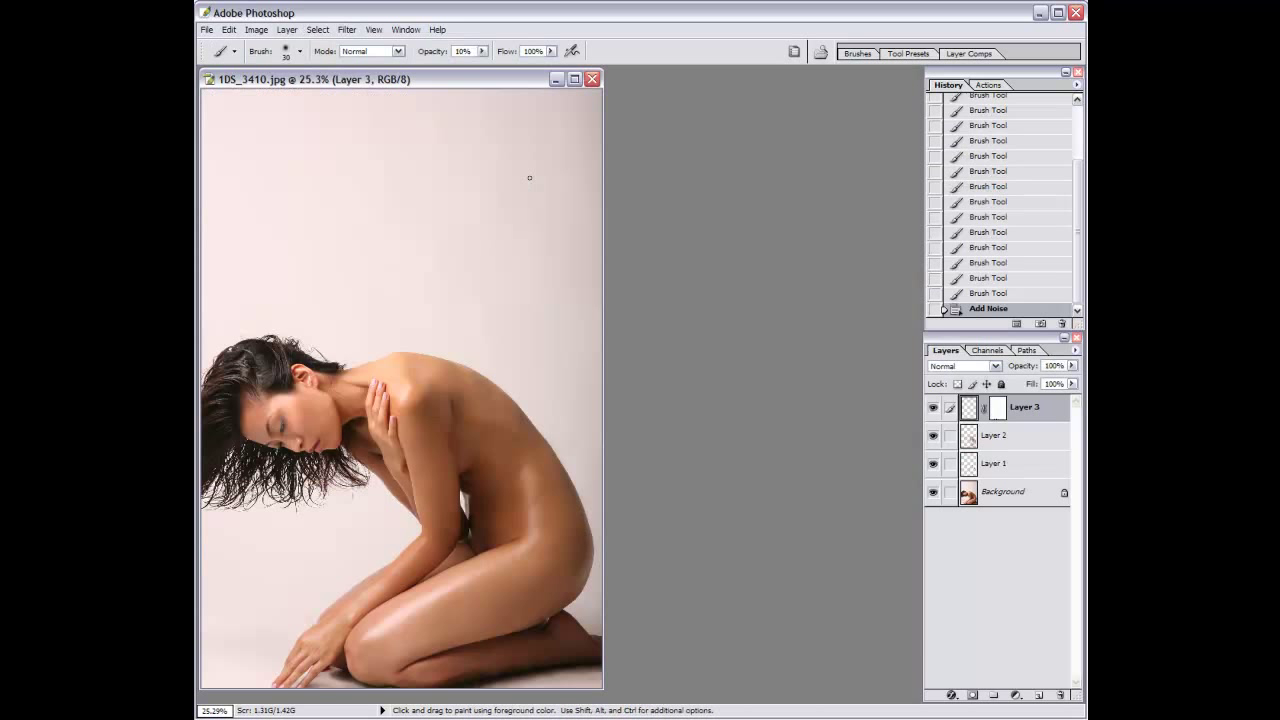
Add a monochrome Channel Mixer adjustment layer with channel values 30 and 60.
key(v)
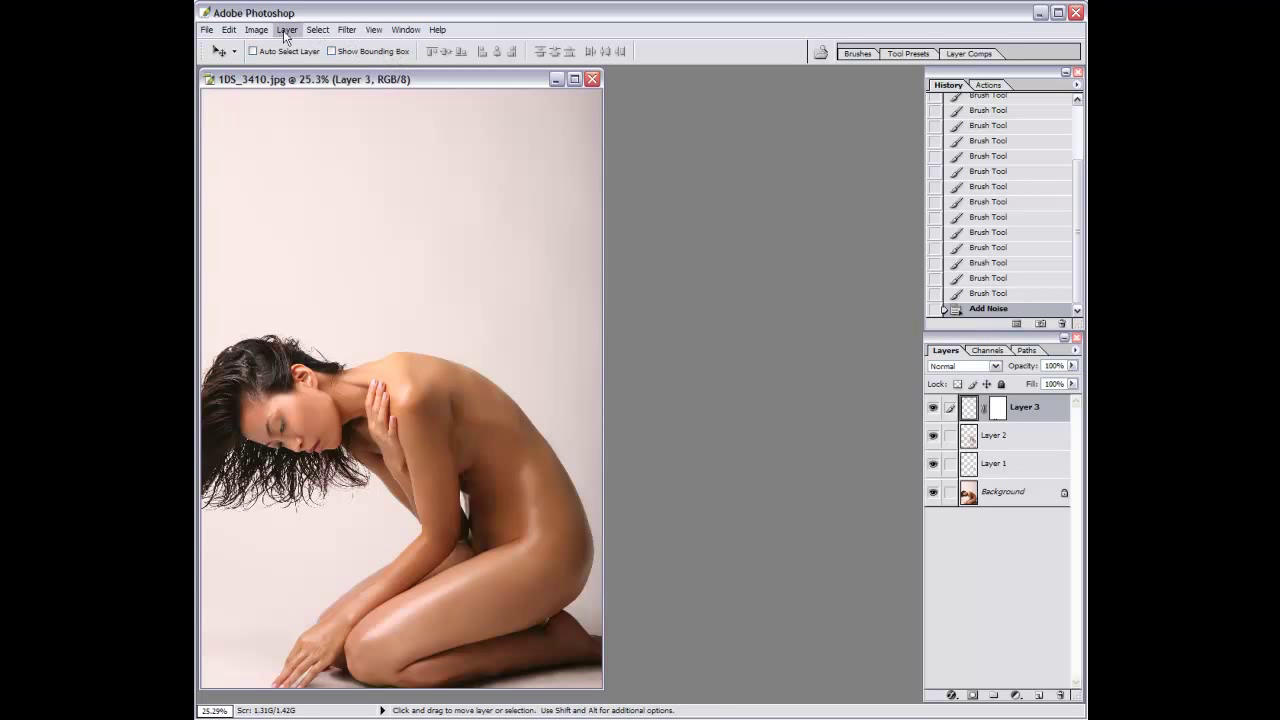
click(286, 31)
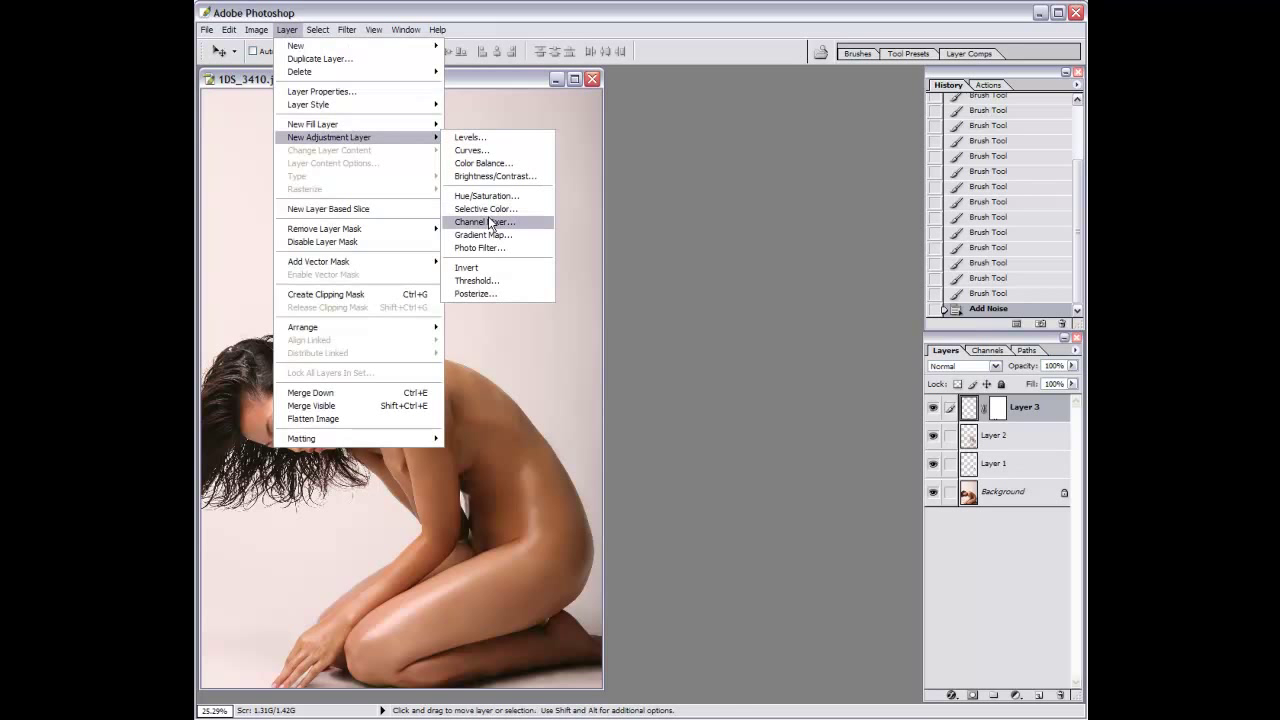
click(490, 222)
click(876, 272)
drag(929, 49, 666, 129)
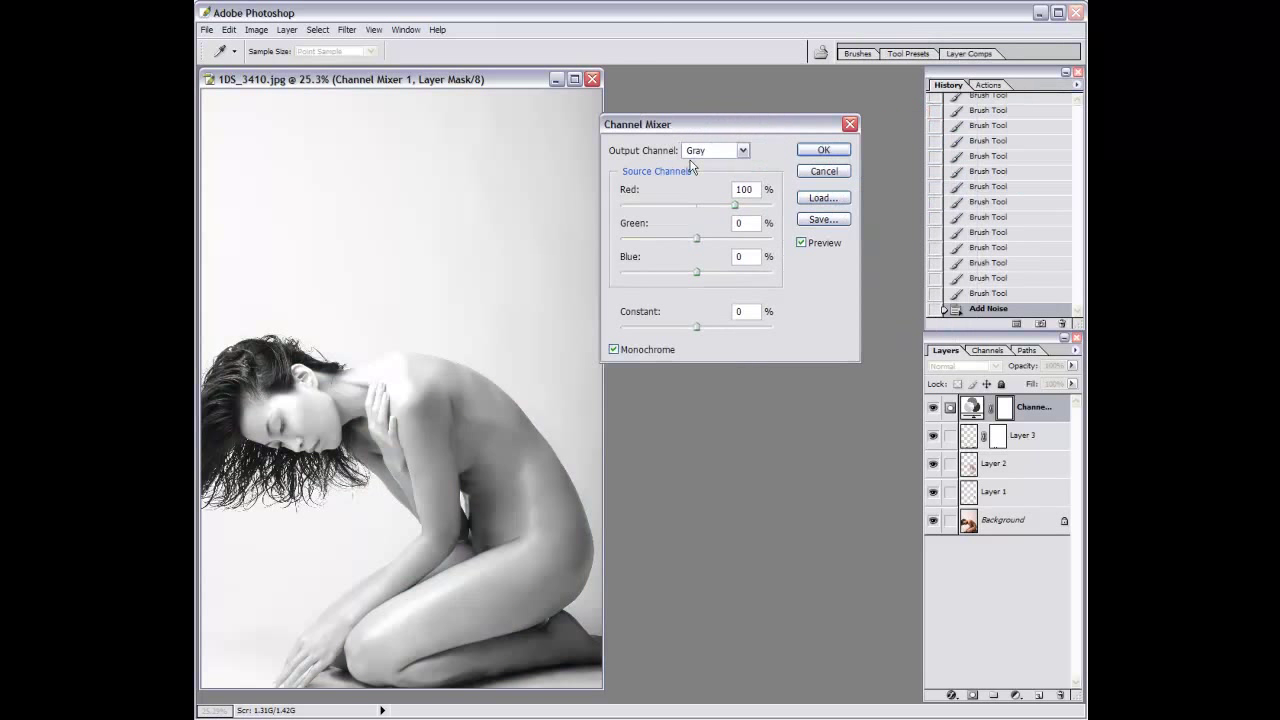
text(30)
key(Tab)
text(60)
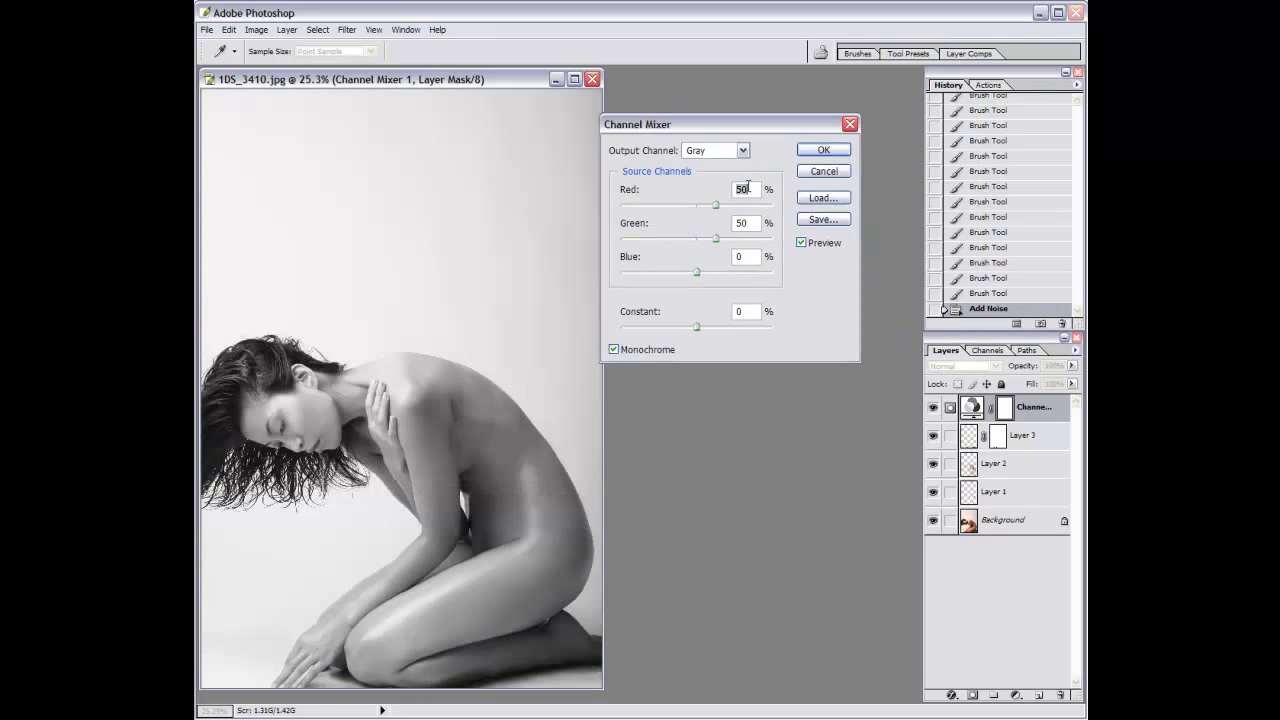
key(Return)
Start a Curves adjustment layer from the Layer menu.
click(286, 29)
mouse_move(329, 137)
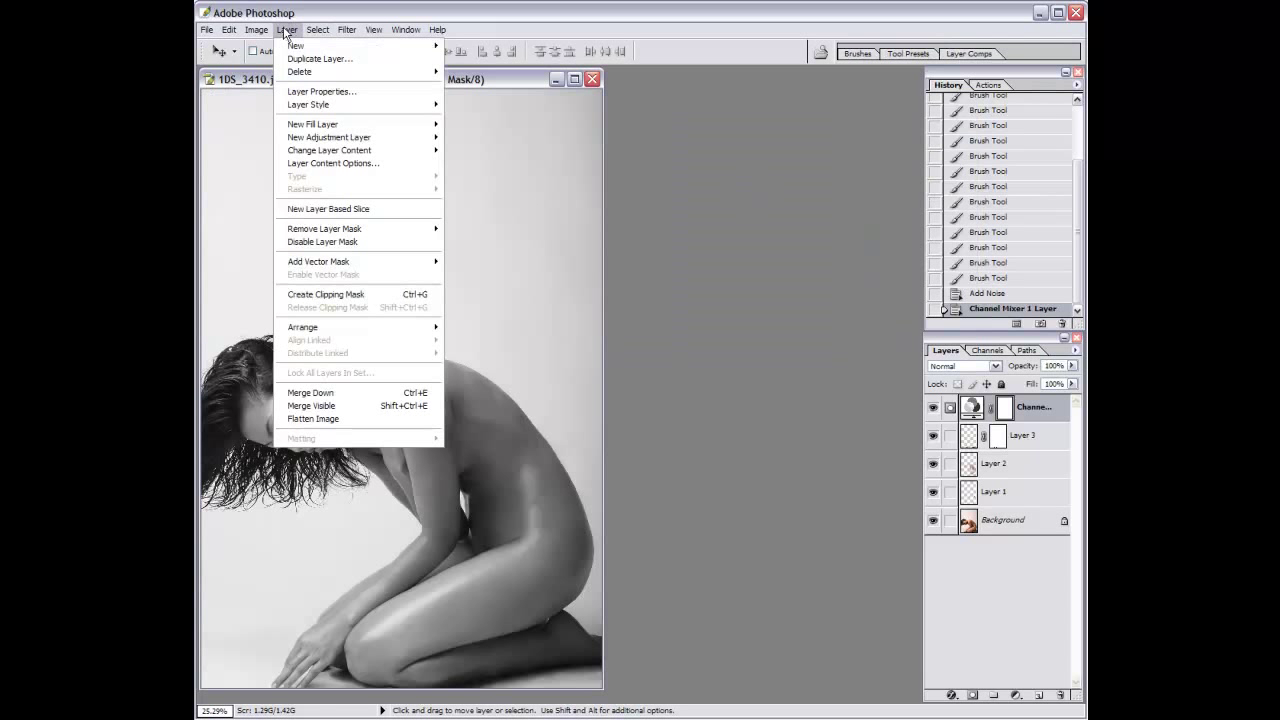
click(773, 227)
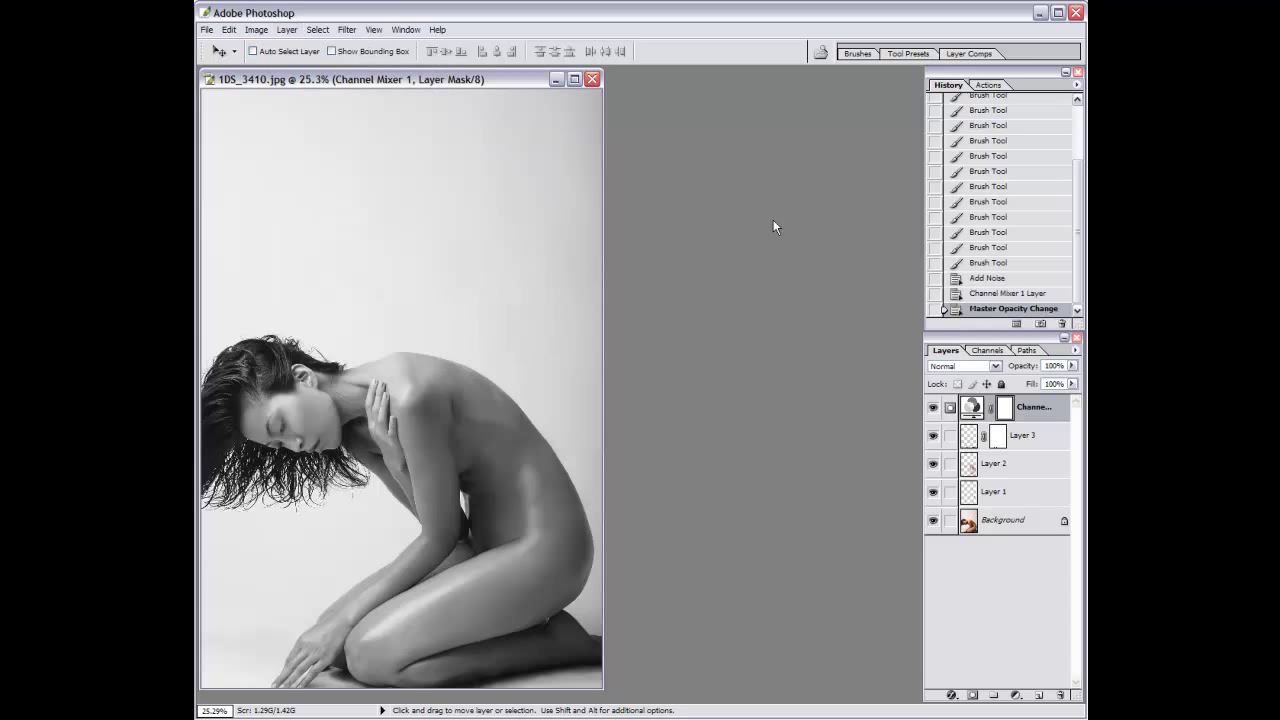
click(286, 29)
click(480, 154)
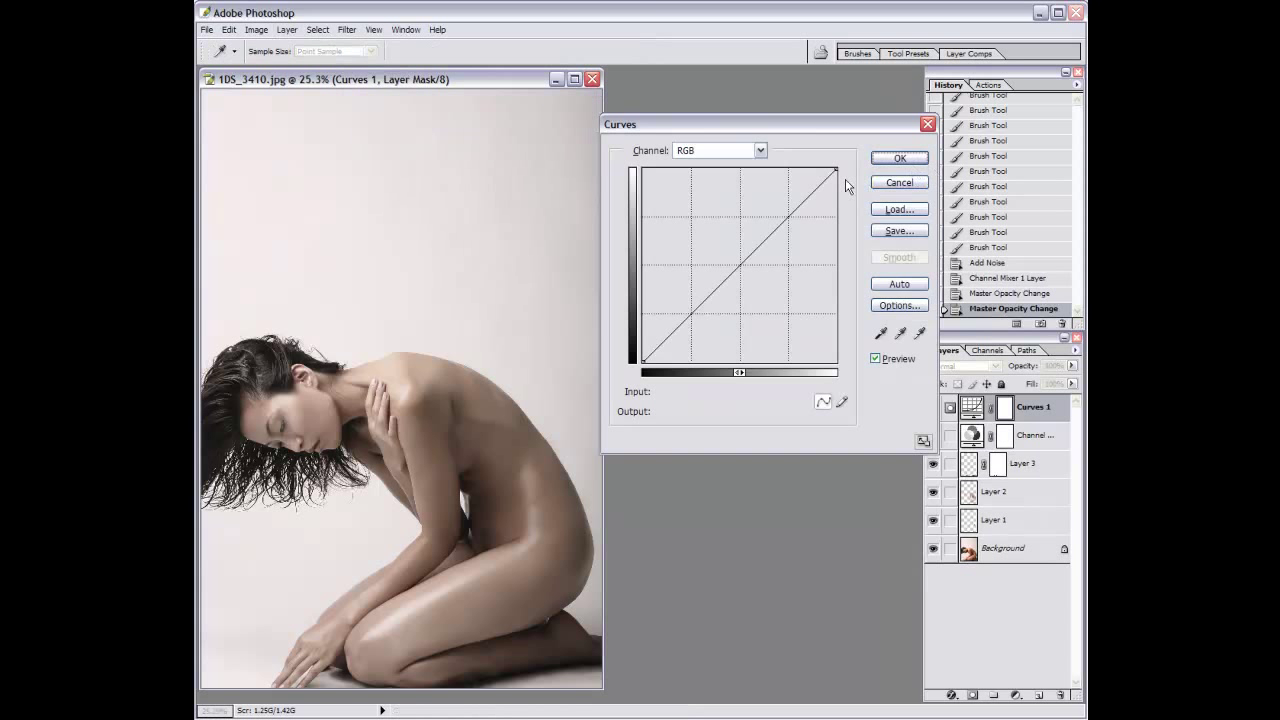
Replace Curves with a Color Balance layer: shadows 0/+16/+56, highlights −37/0/+10.
key(Escape)
click(286, 29)
click(481, 167)
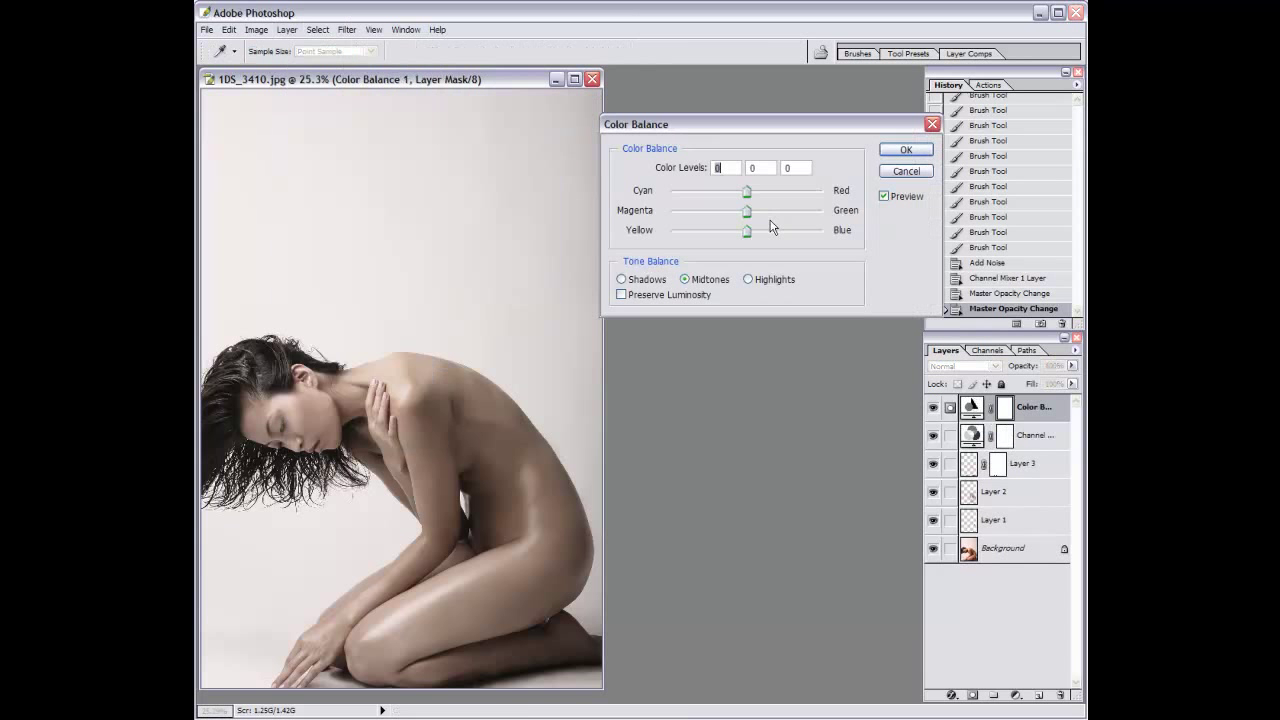
text(-80)
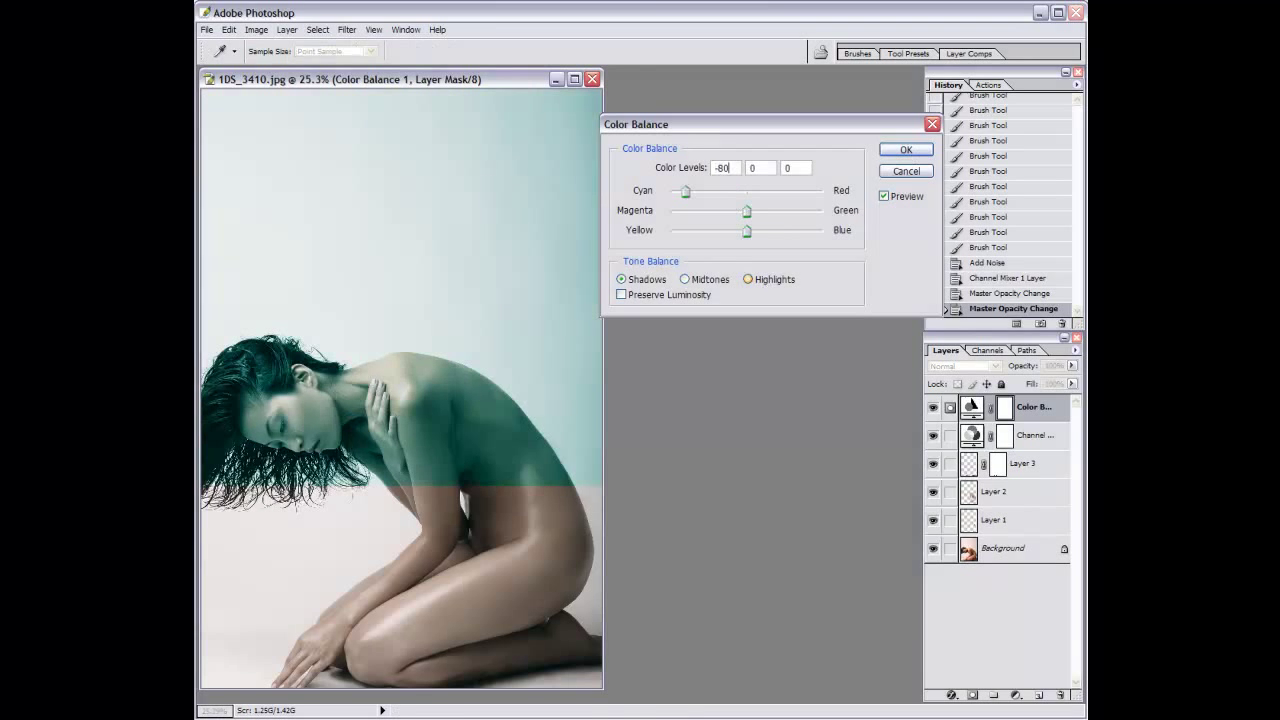
text(0)
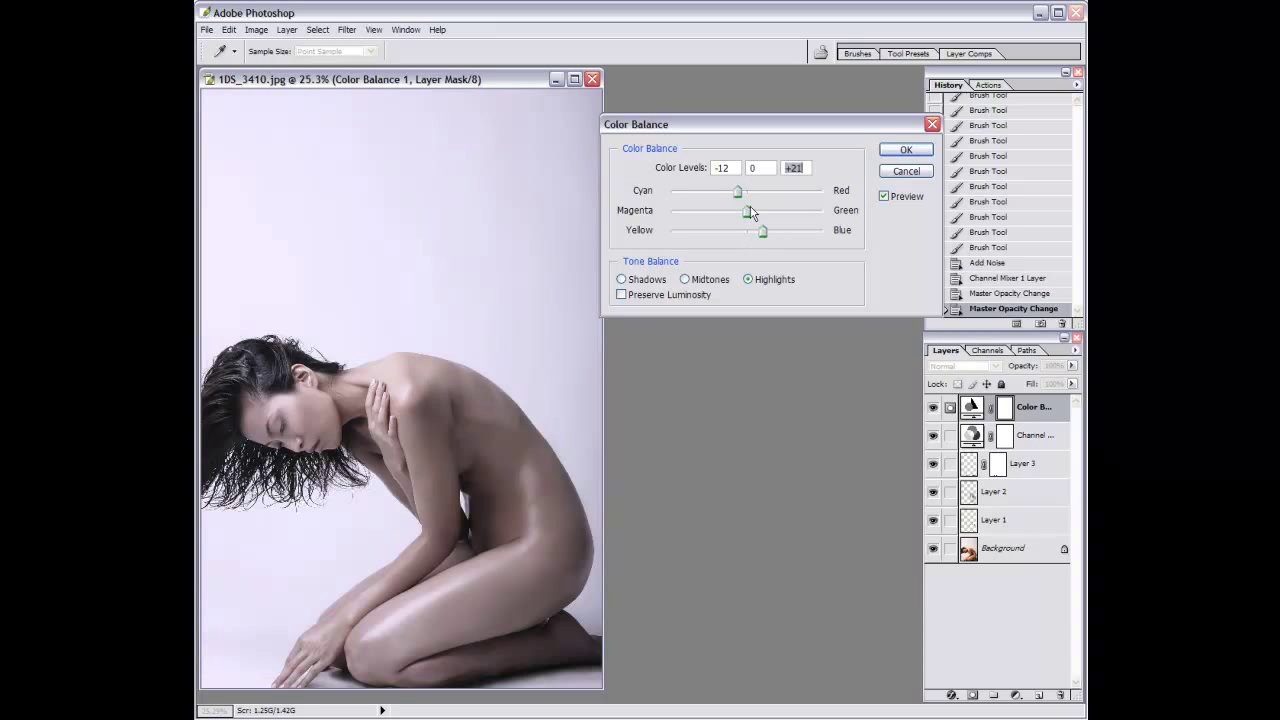
key(ctrl+1)
drag(757, 219, 756, 219)
text(0)
Commit the Color Balance, hide the adjustment layers, select the whole canvas and activate Layer 3.
key(Return)
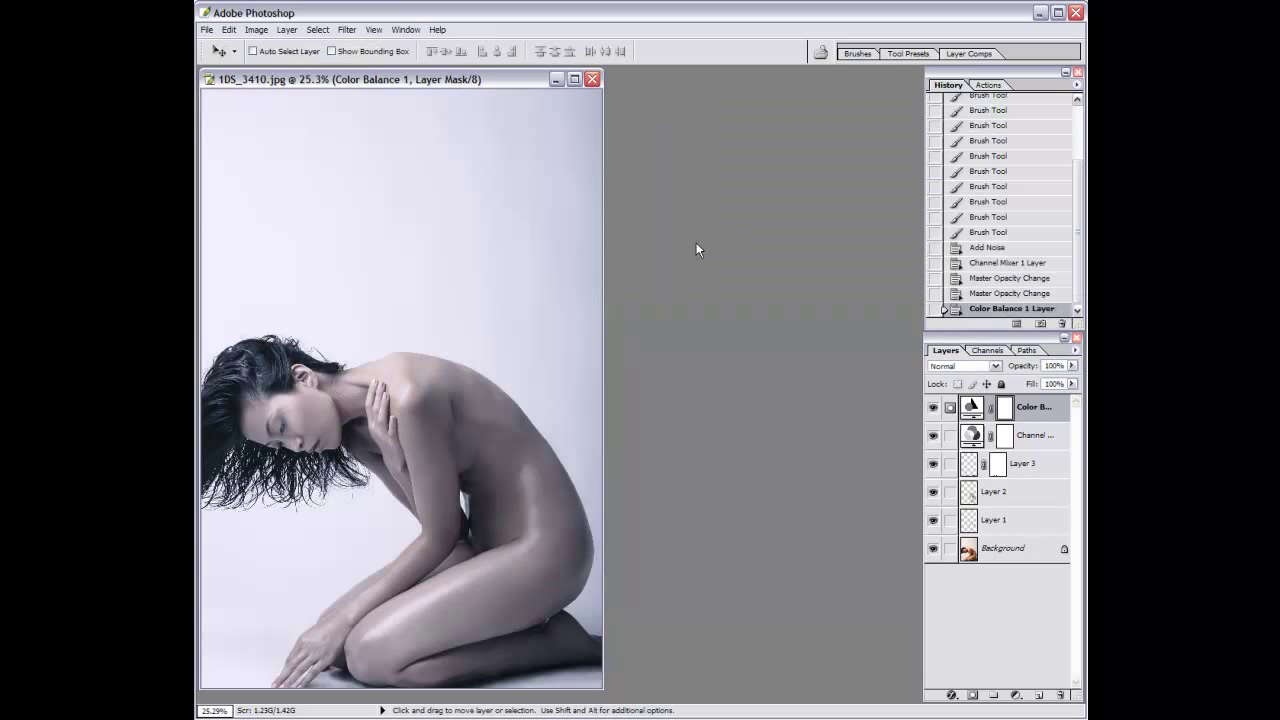
drag(426, 81, 630, 85)
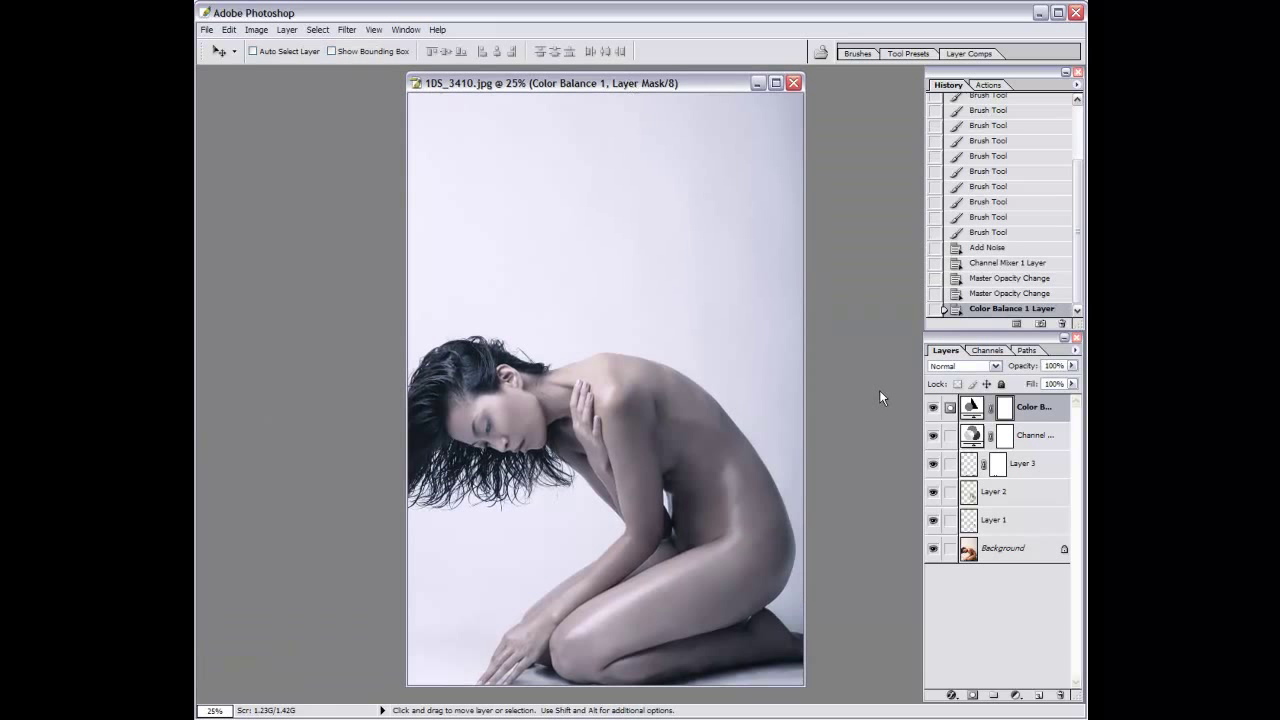
click(287, 29)
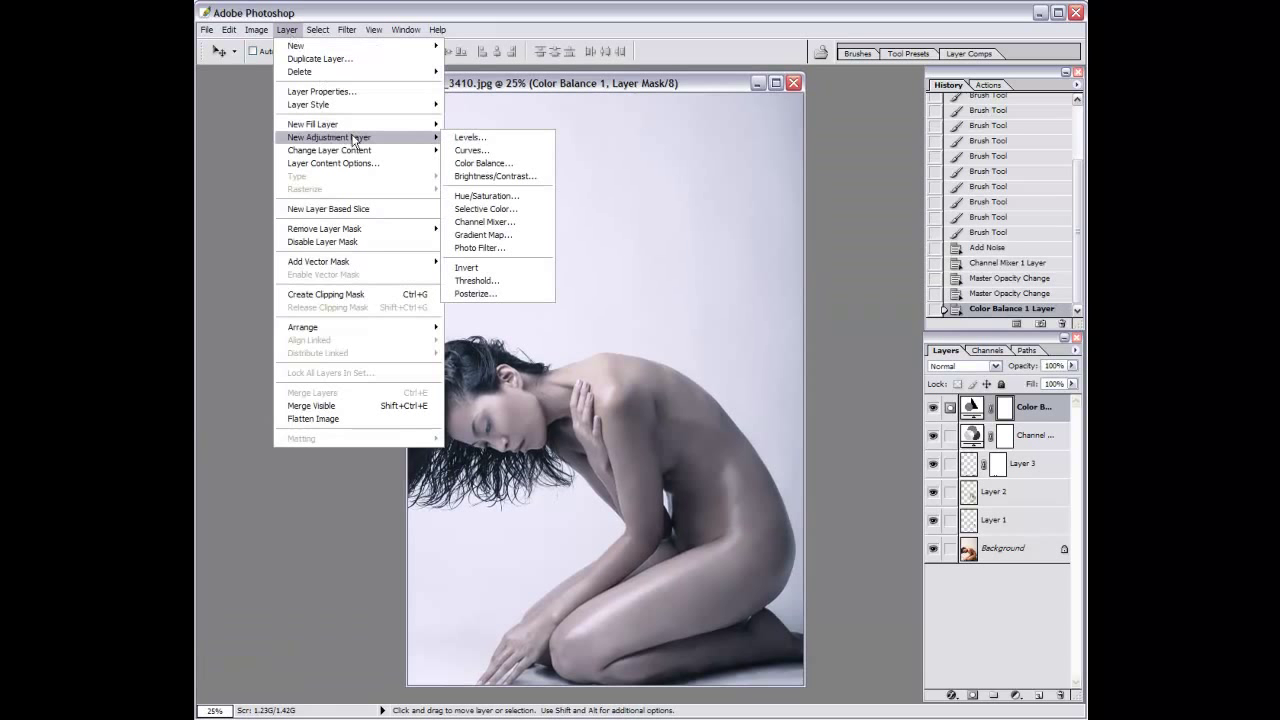
click(933, 520)
drag(933, 520, 933, 407)
drag(938, 466, 935, 522)
key(ctrl+a)
click(967, 463)
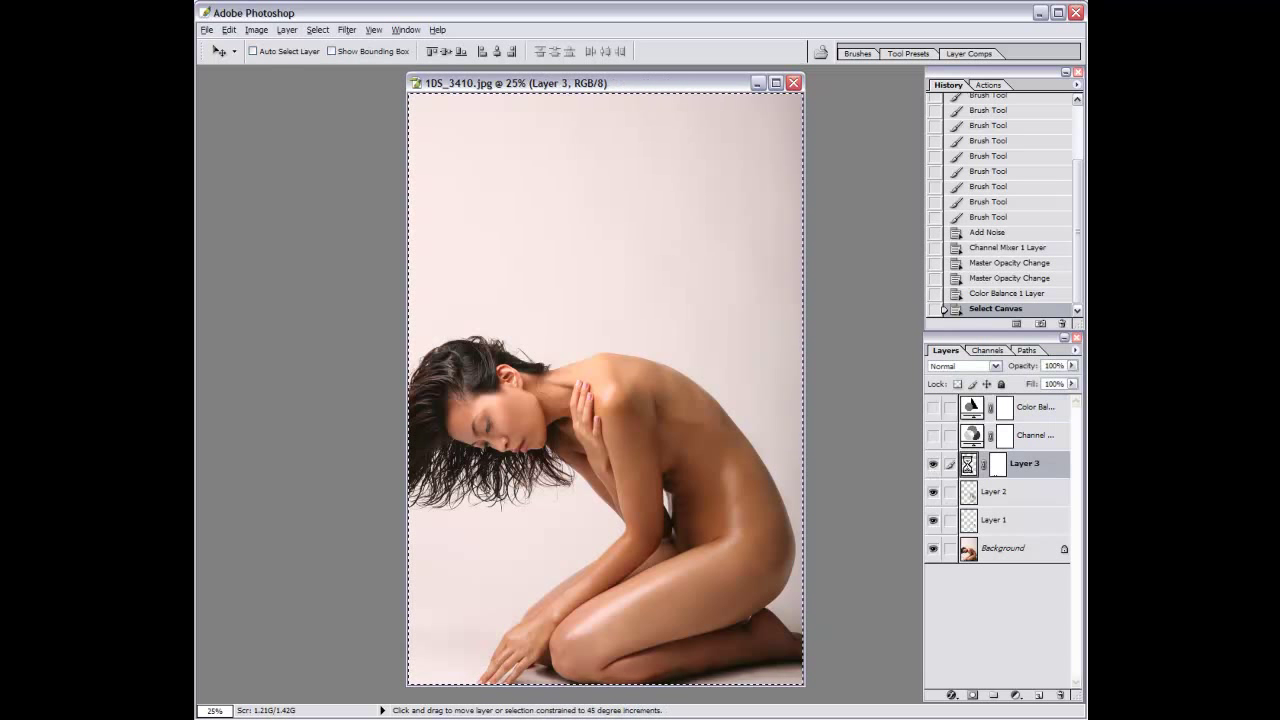
Paste the copy as Layer 4, tone down its highlights with Shadow/Highlight, and add a layer mask.
key(ctrl+v)
click(257, 30)
mouse_move(280, 65)
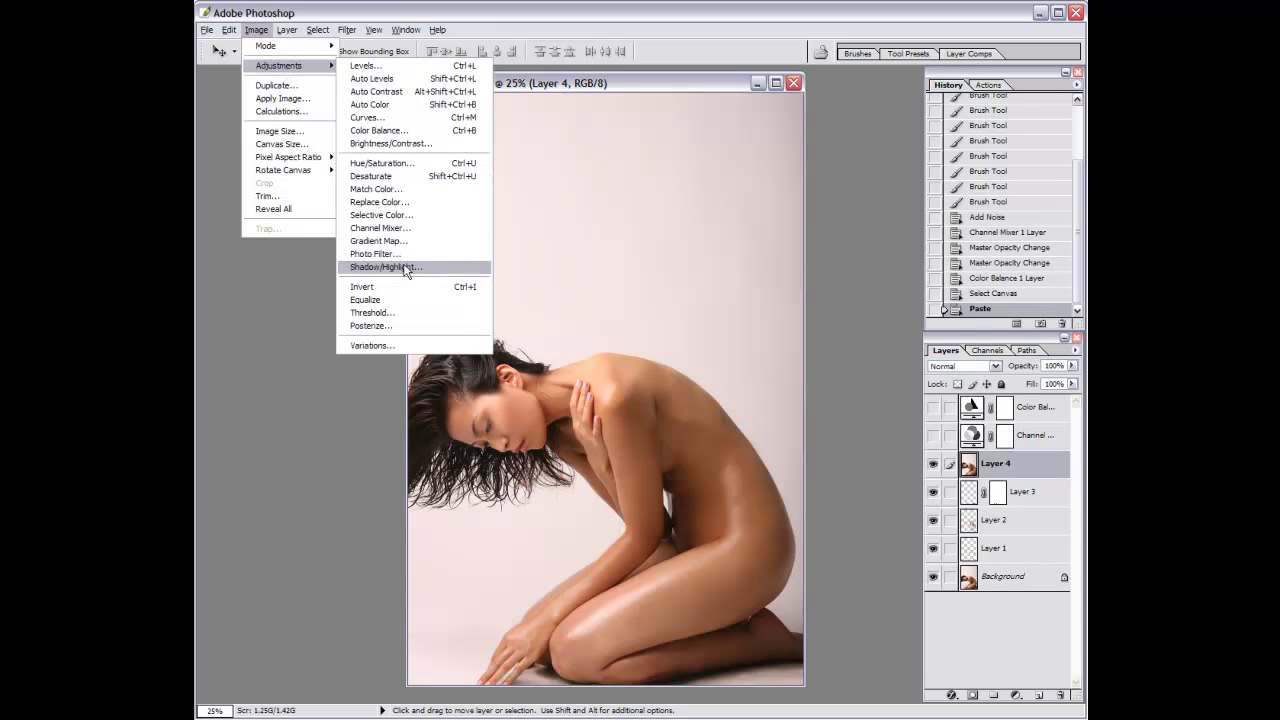
click(406, 264)
double_click(897, 160)
text(20)
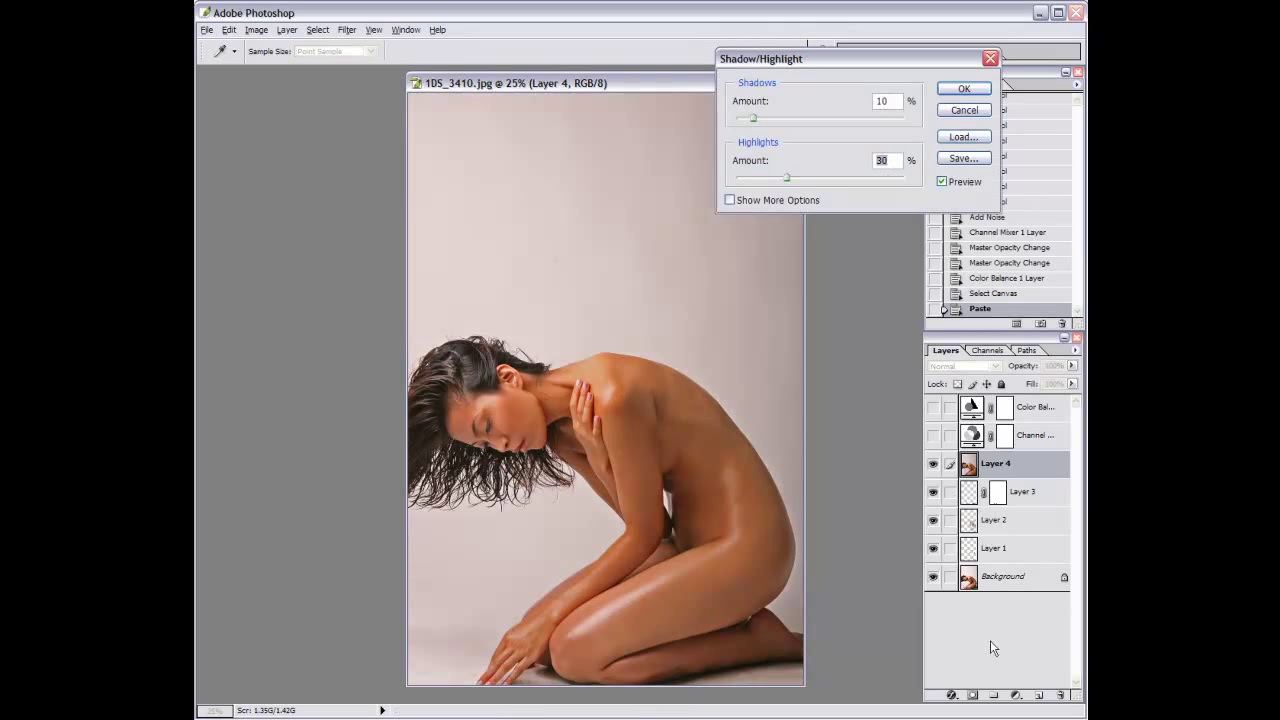
key(Return)
click(972, 694)
key(g)
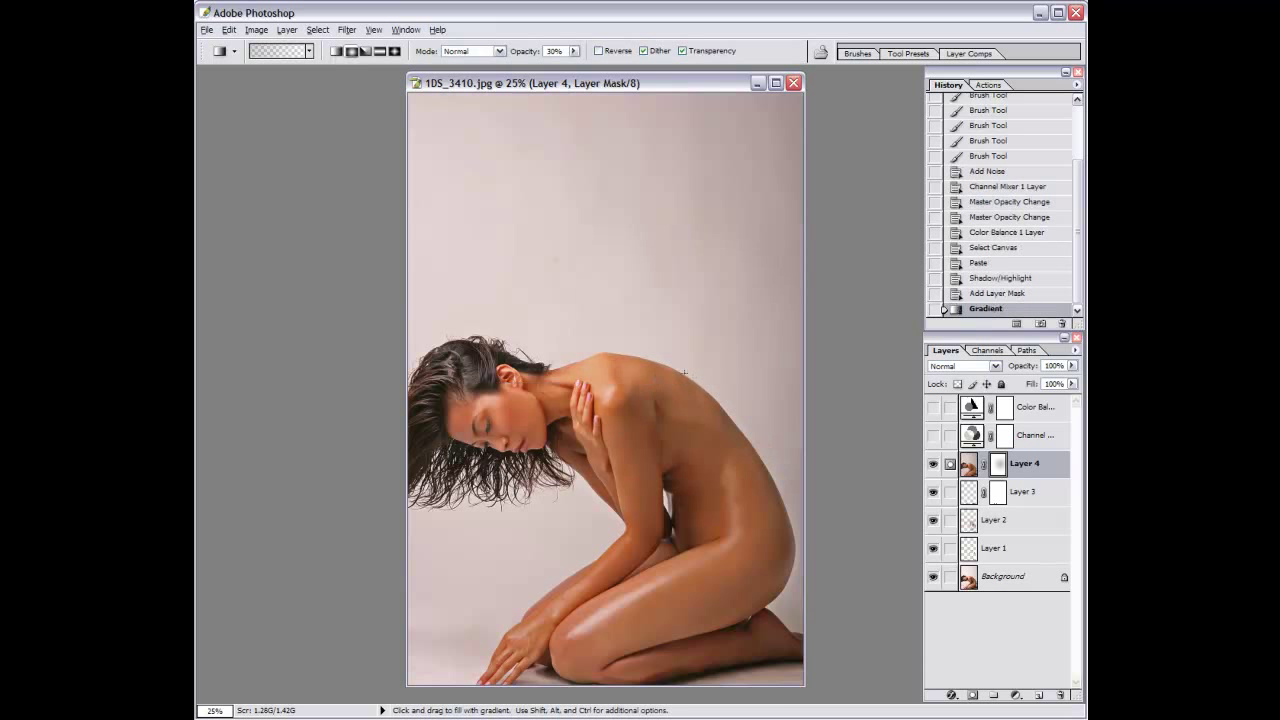
Draw a right-to-left gradient on Layer 4's mask and compare the layer on and off.
drag(790, 210, 606, 209)
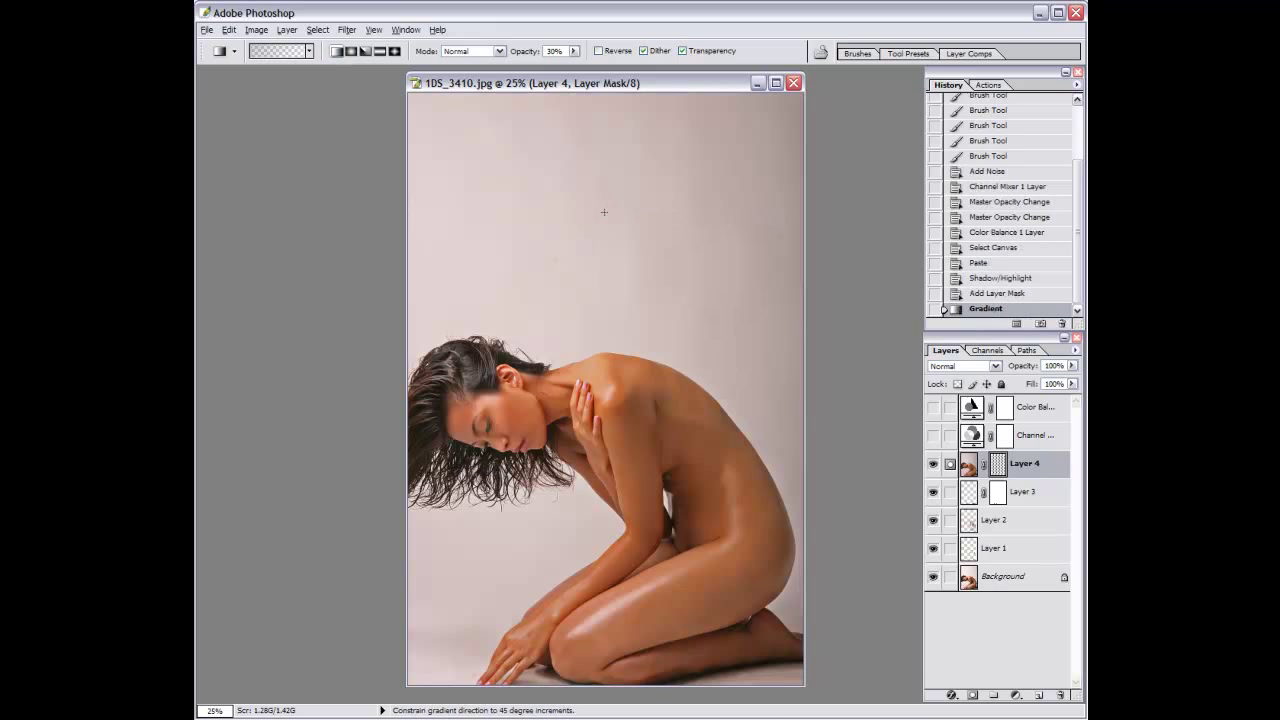
mouse_move(806, 234)
mouse_down()
mouse_move(908, 240)
mouse_move(582, 247)
mouse_up()
key(v)
click(933, 464)
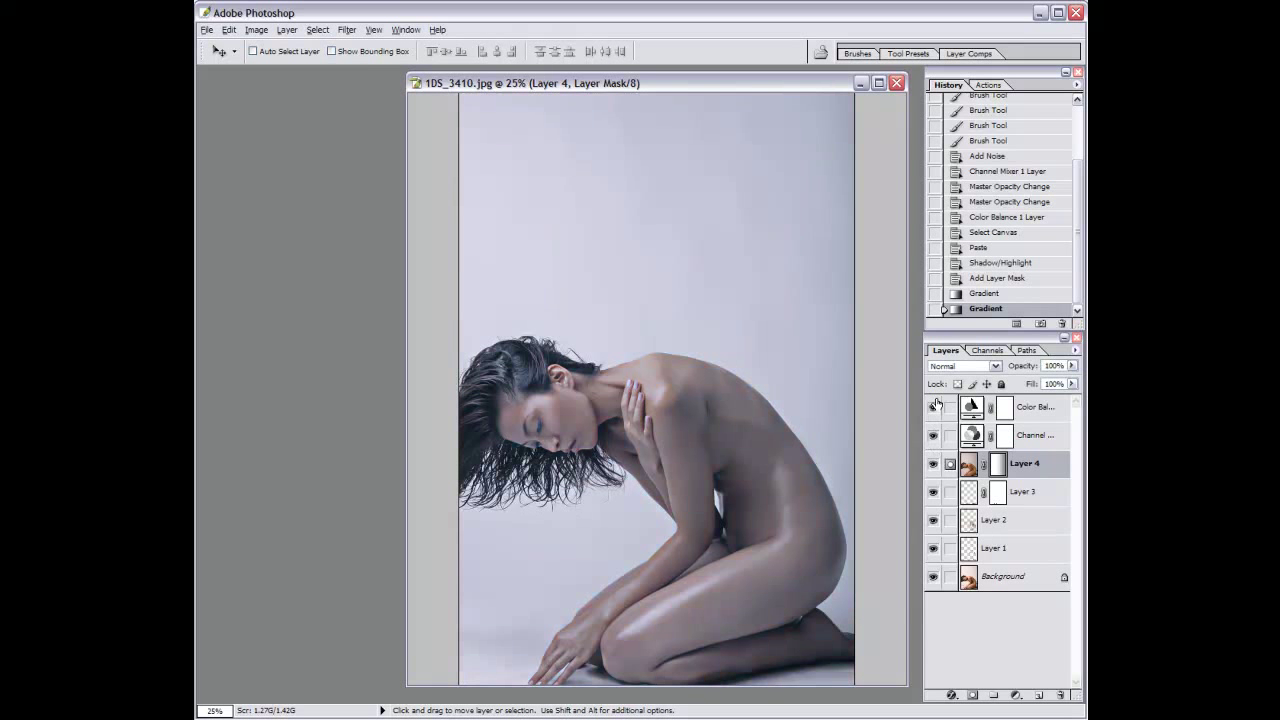
click(933, 464)
Paint Layer 4's mask with a 200 px soft brush from the hair down to the shoulder.
key(b)
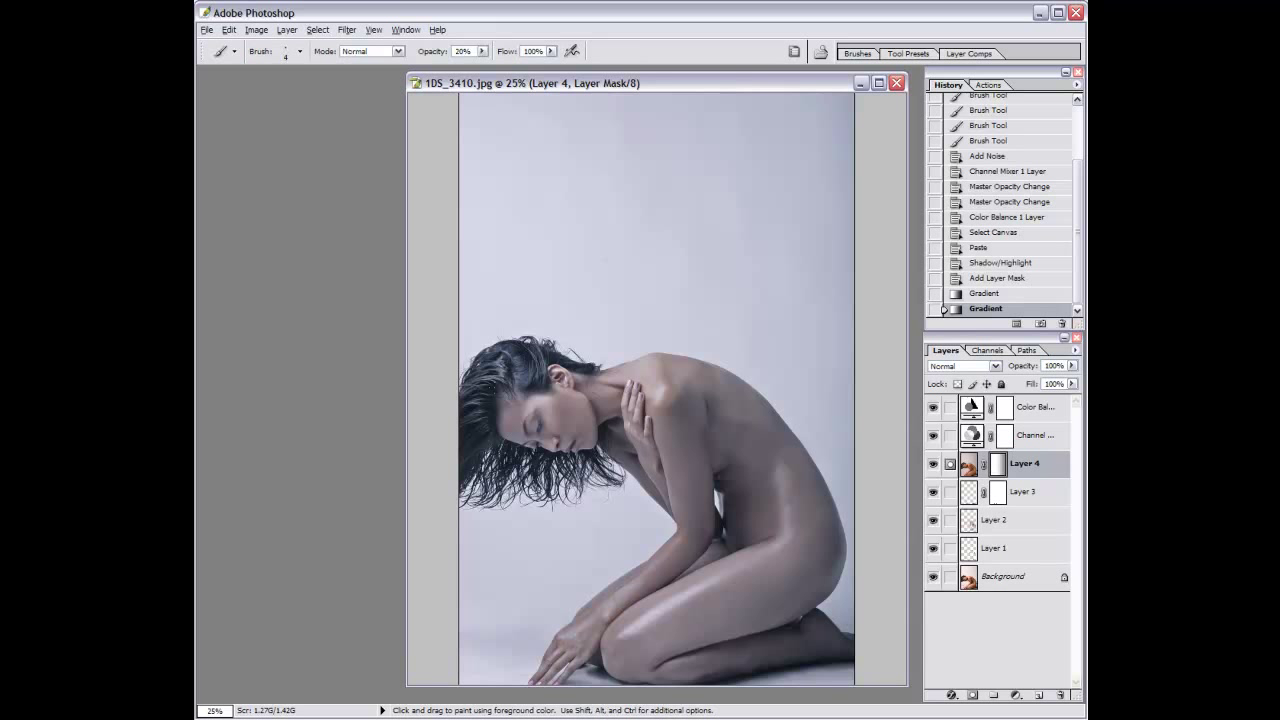
key(bracketright)
key(bracketright)
key(bracketright)
key(bracketright)
key(bracketright)
key(bracketright)
click(512, 388)
click(505, 360)
click(600, 380)
click(645, 392)
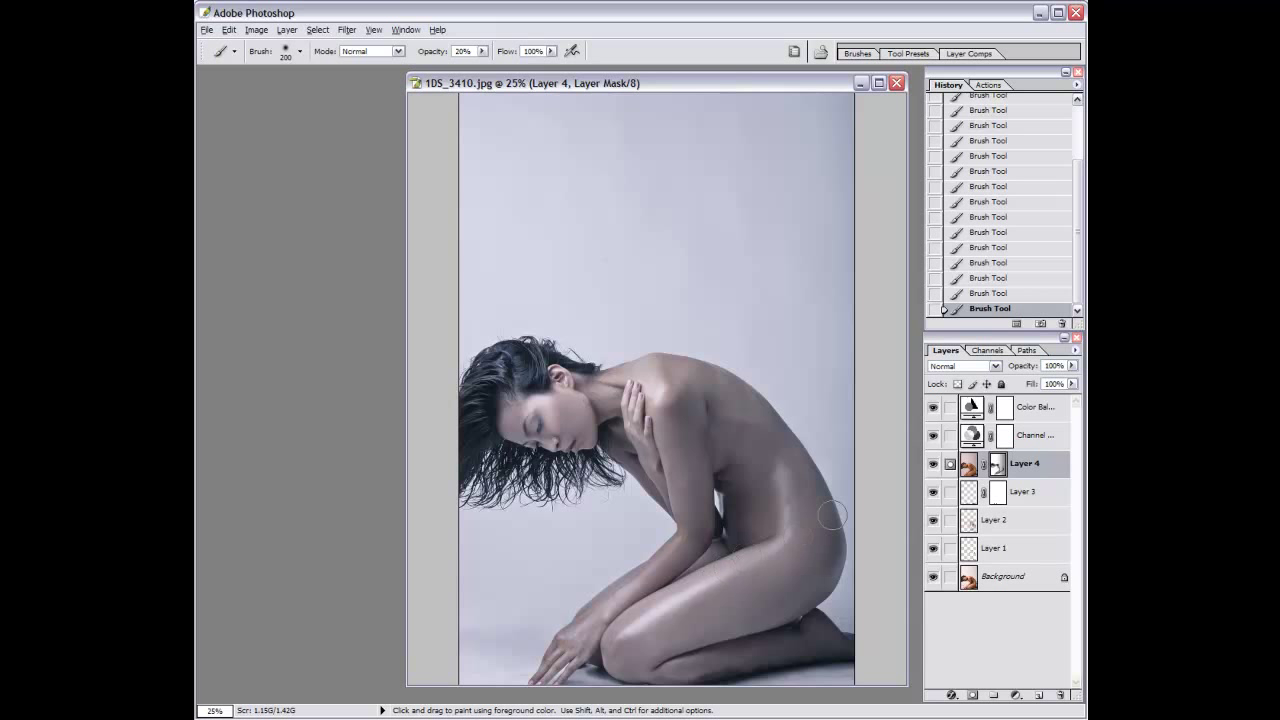
click(933, 464)
click(933, 464)
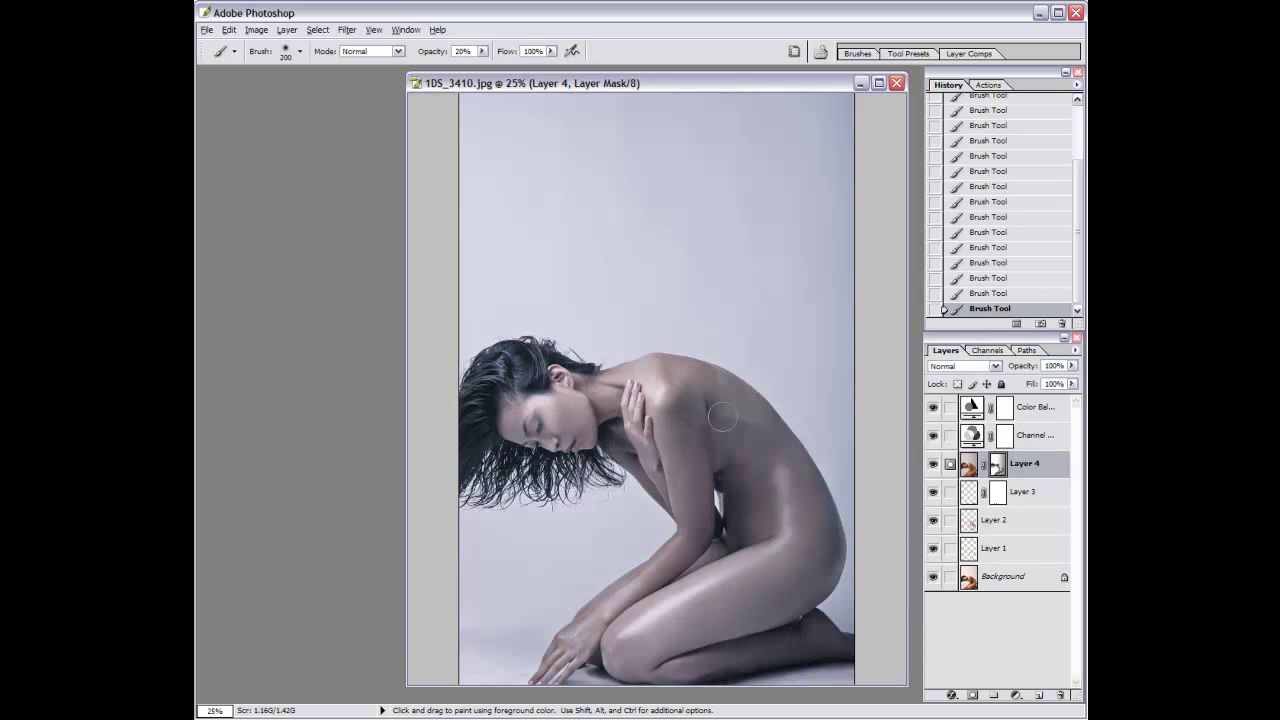
Compare the Color Balance layer on and off, and set the Channel Mixer opacity to 60%.
key(v)
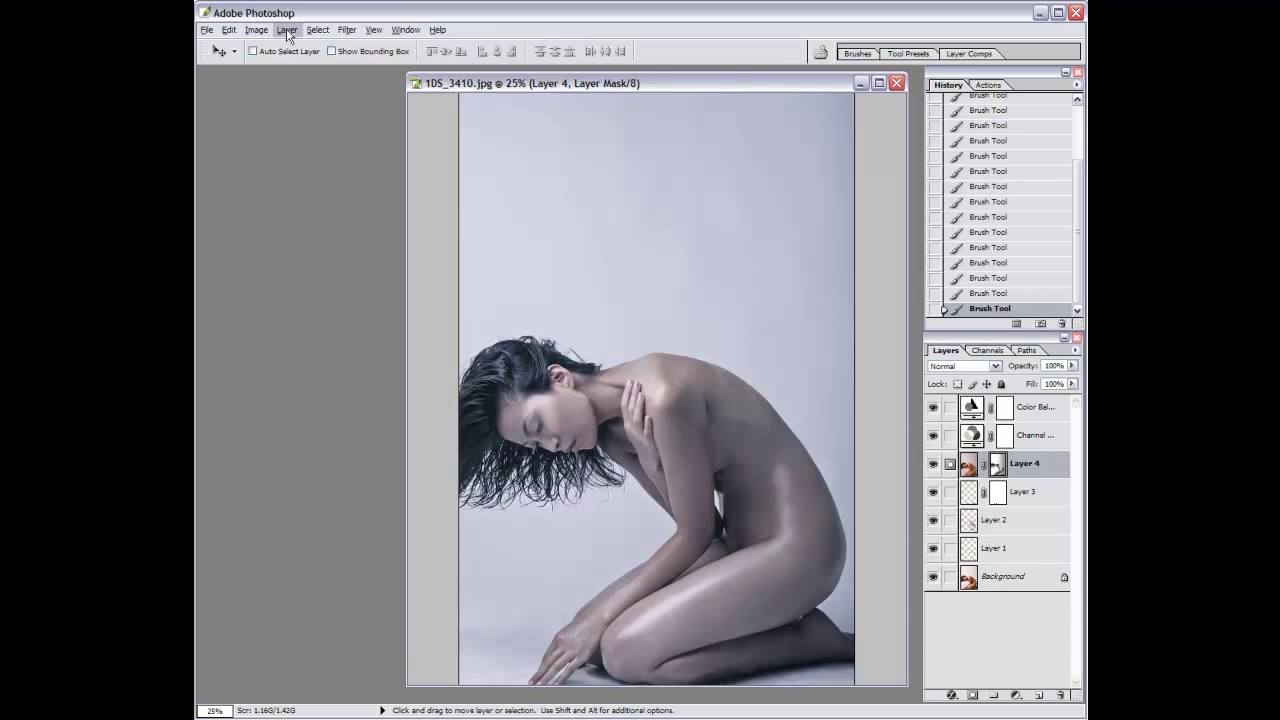
click(287, 30)
click(972, 408)
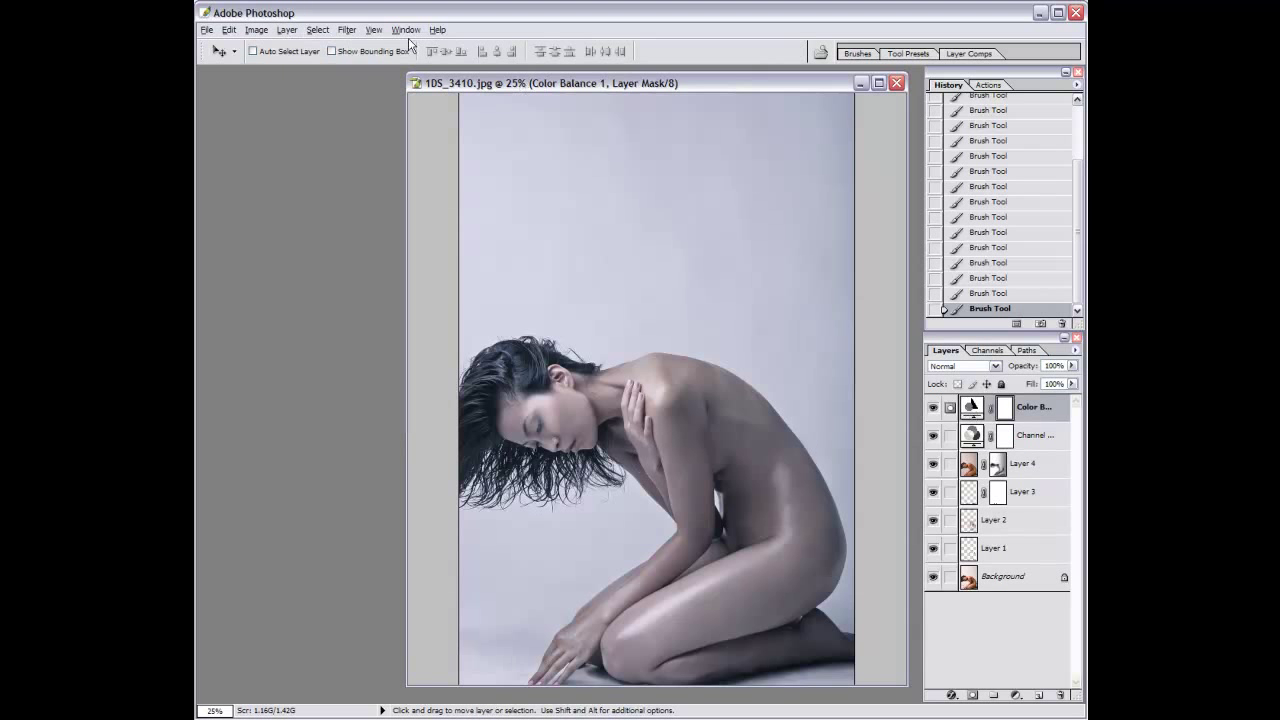
click(932, 408)
click(968, 436)
key(6)
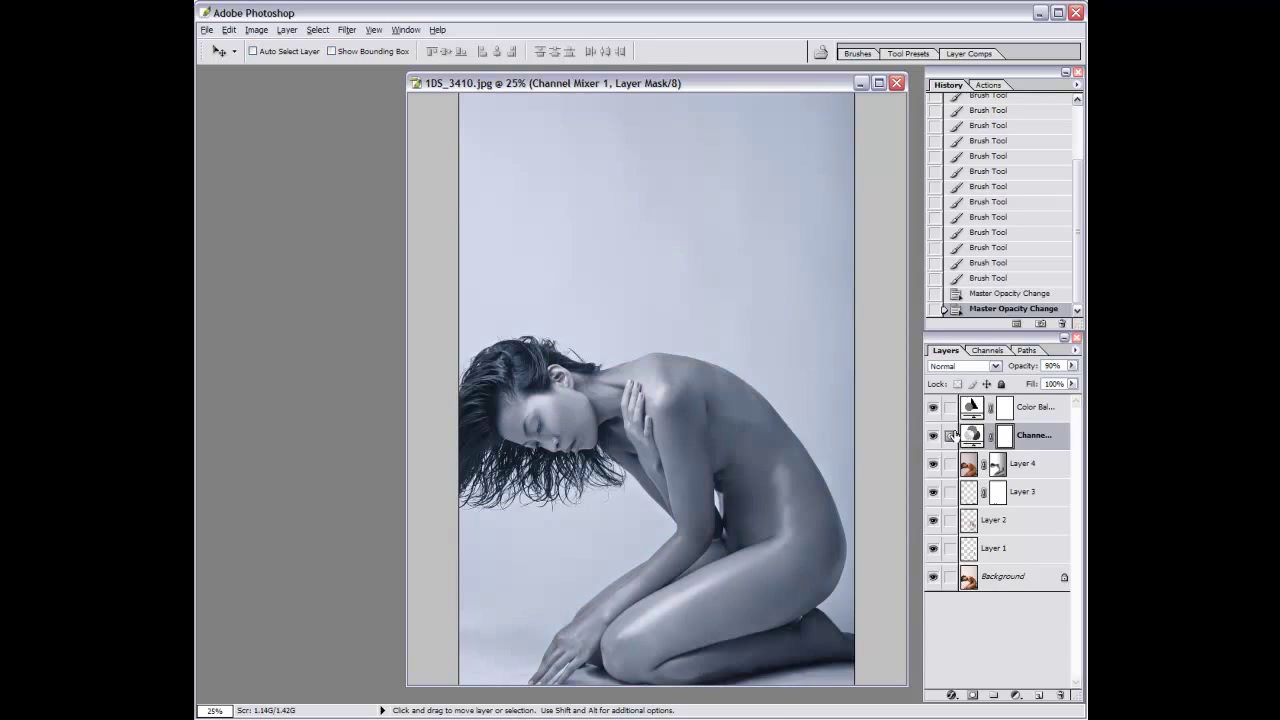
key(6)
click(972, 408)
click(975, 440)
Try a Soft Light duplicate of the Channel Mixer, delete it, and add a Curves adjustment layer.
key(ctrl+j)
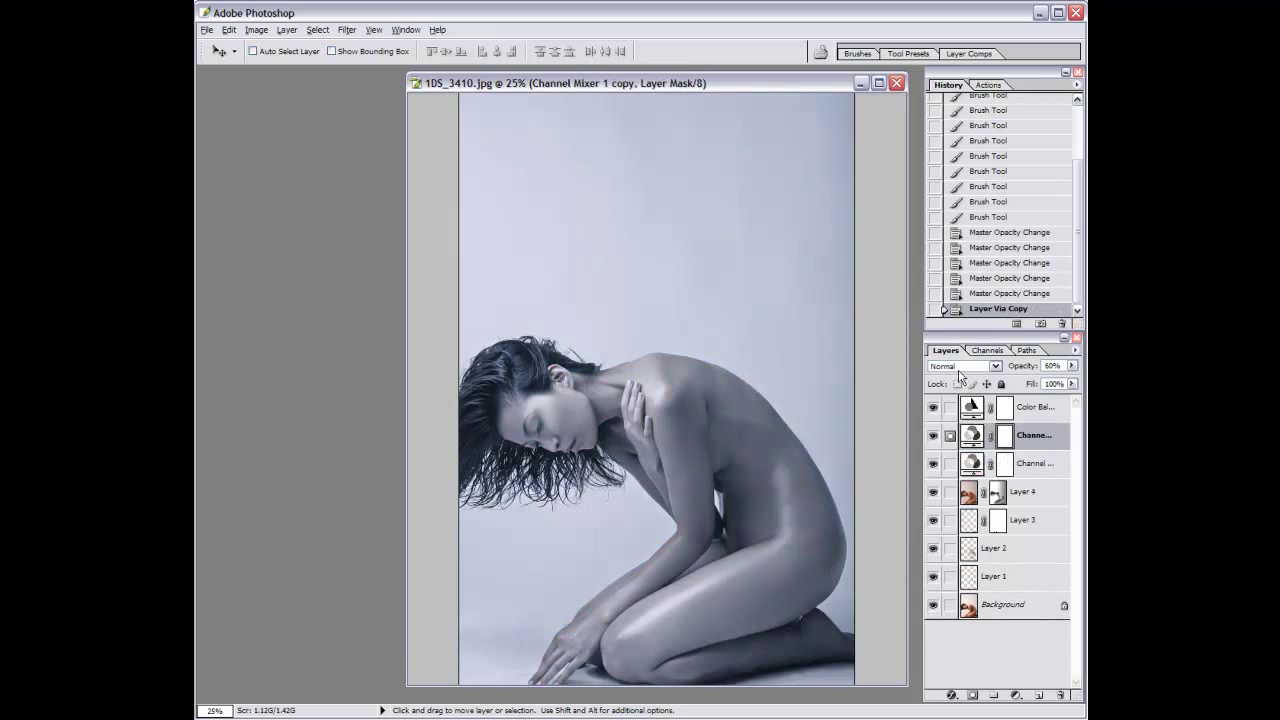
click(963, 366)
click(950, 497)
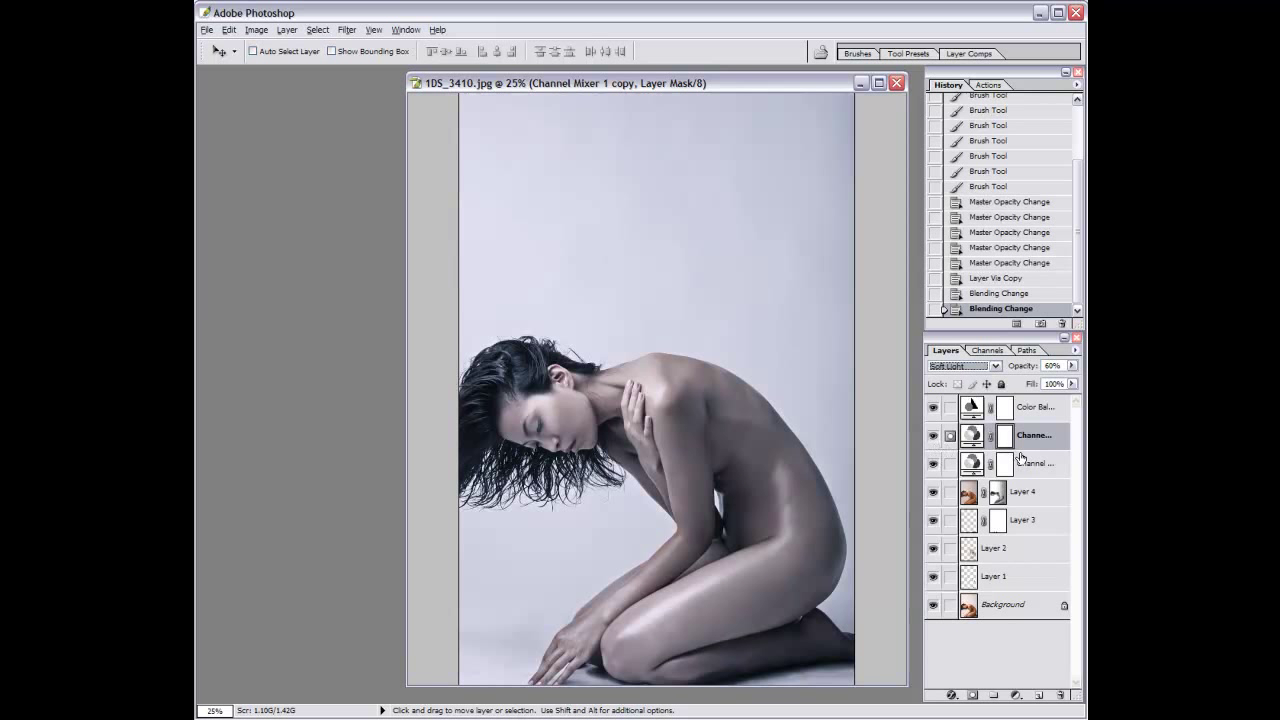
drag(1035, 437, 1061, 694)
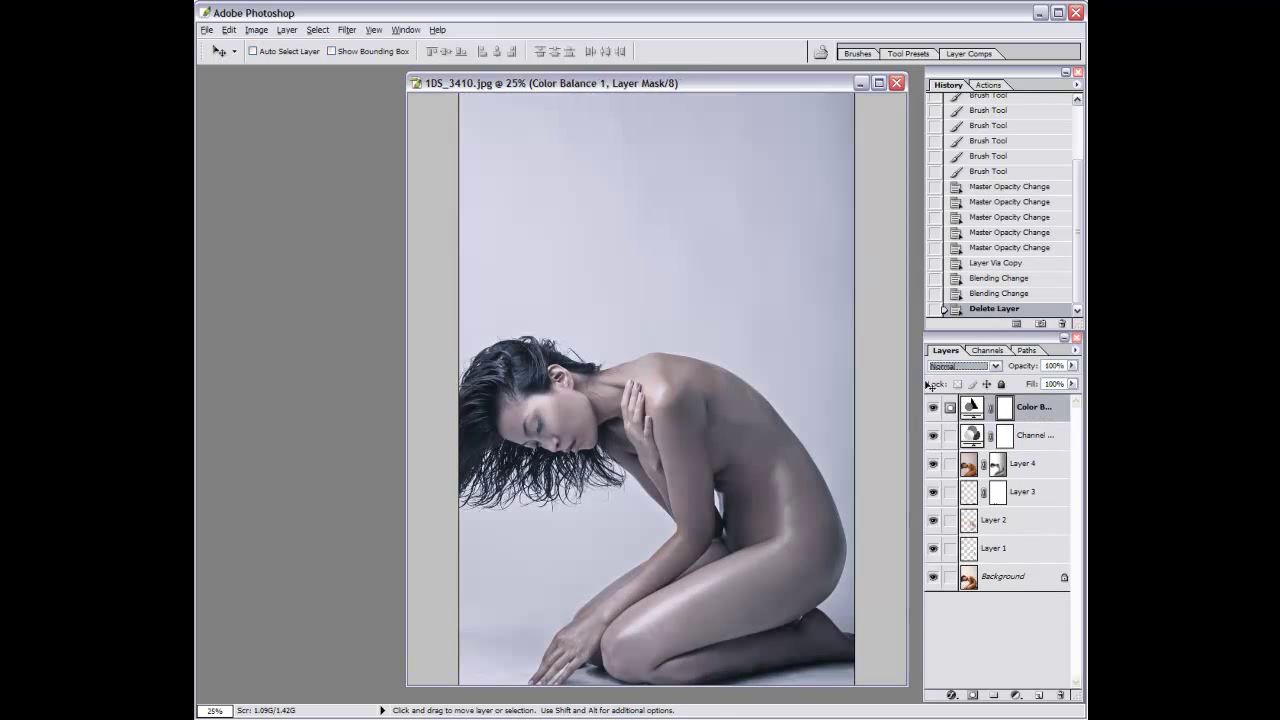
click(288, 30)
click(480, 155)
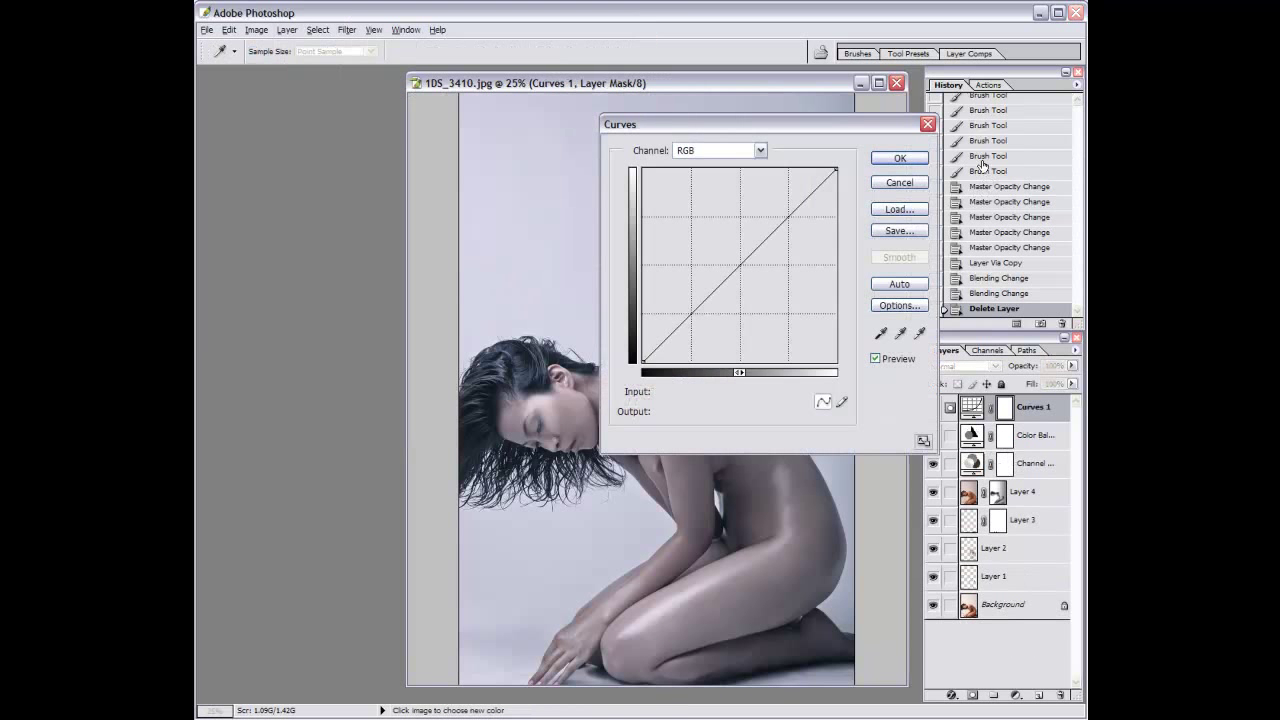
Bend the Curves 1 curve with several points to brighten the figure, and confirm it.
mouse_move(833, 172)
mouse_down()
mouse_move(833, 212)
mouse_move(835, 168)
mouse_up()
drag(677, 327, 677, 338)
drag(730, 281, 651, 361)
mouse_move(703, 307)
mouse_down()
mouse_move(691, 319)
mouse_move(726, 263)
mouse_move(743, 260)
mouse_move(692, 310)
mouse_up()
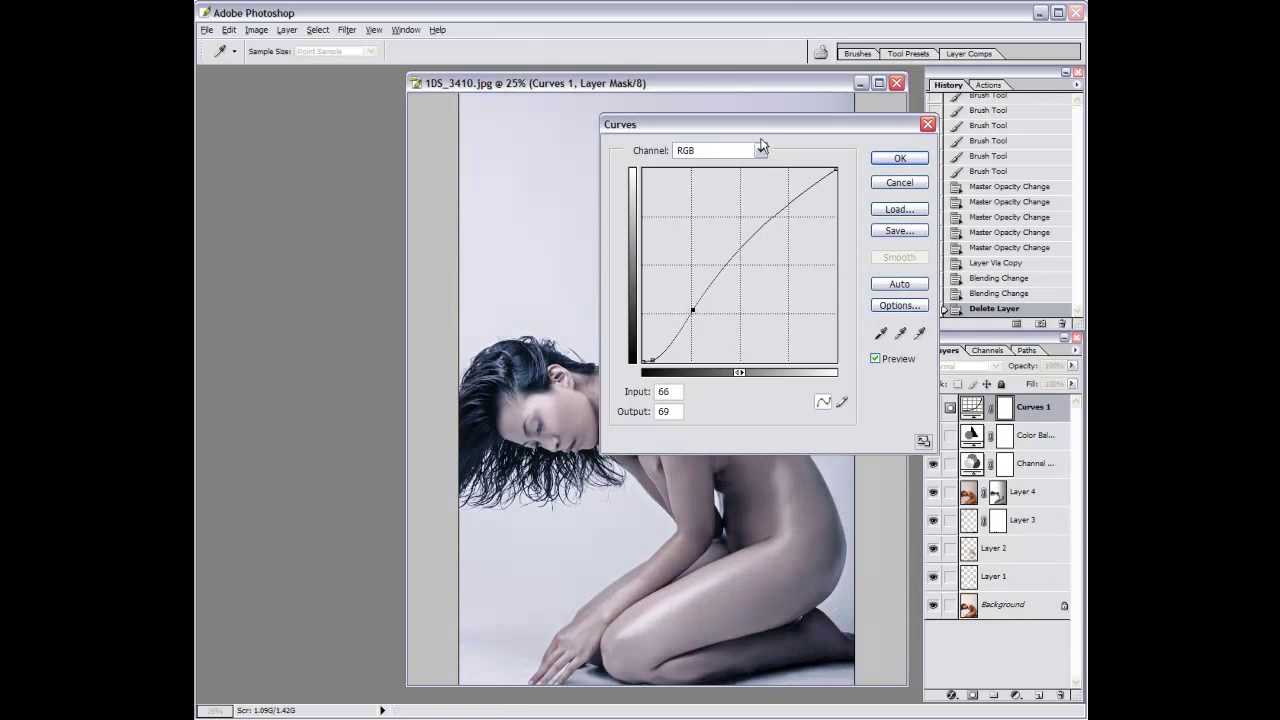
drag(739, 124, 868, 94)
key(Return)
Compare Curves 1 on and off, cancel a trial re-edit, and select the Background layer.
mouse_move(753, 83)
mouse_down()
mouse_move(549, 79)
mouse_move(590, 83)
mouse_up()
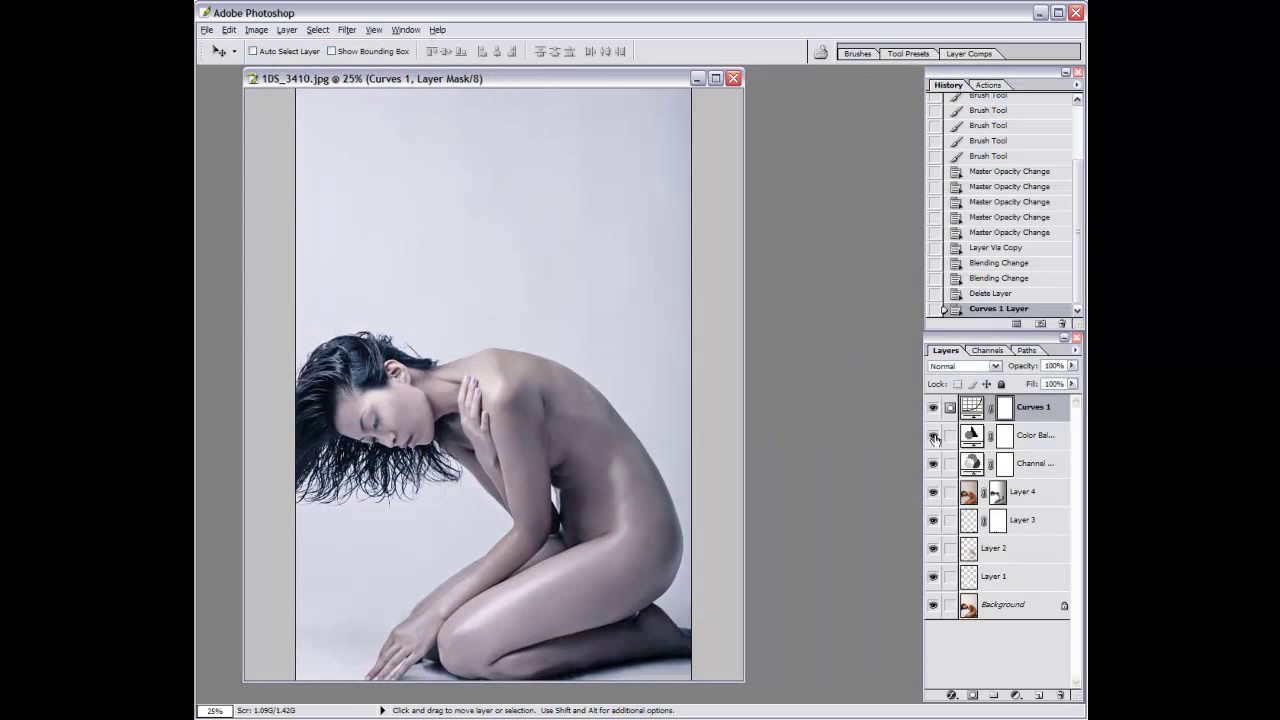
click(933, 408)
double_click(971, 407)
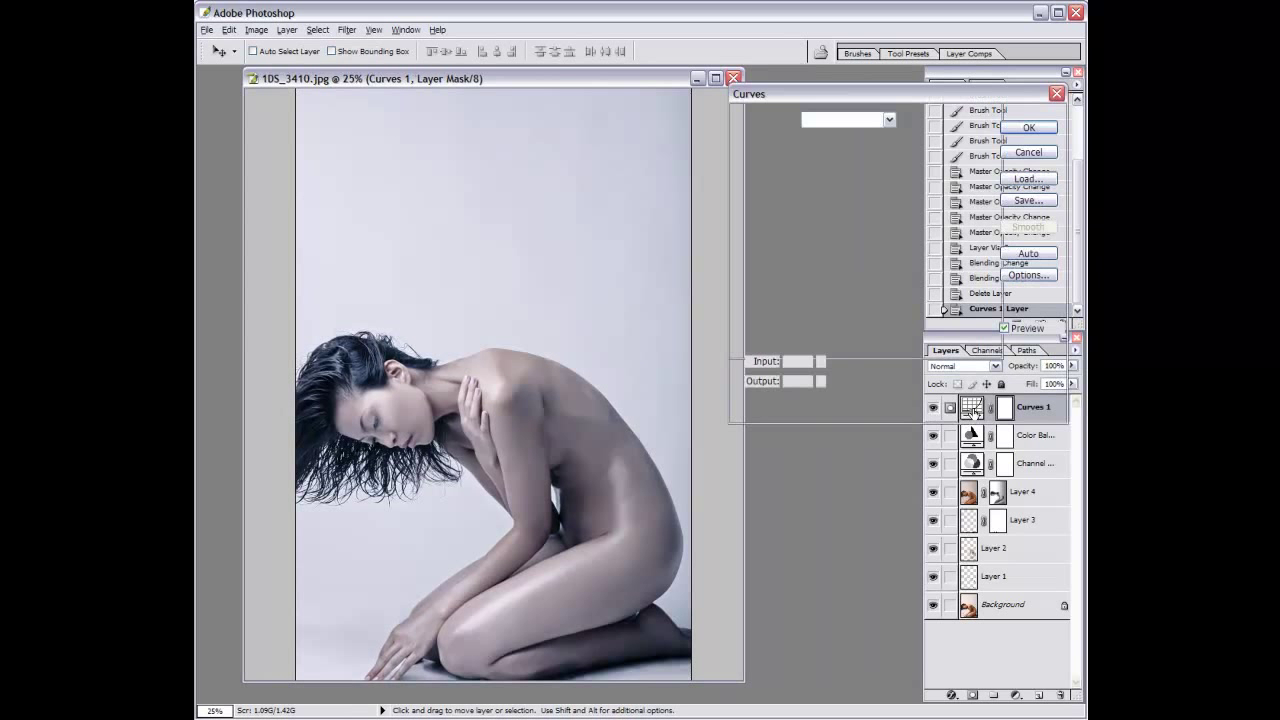
drag(903, 186, 899, 237)
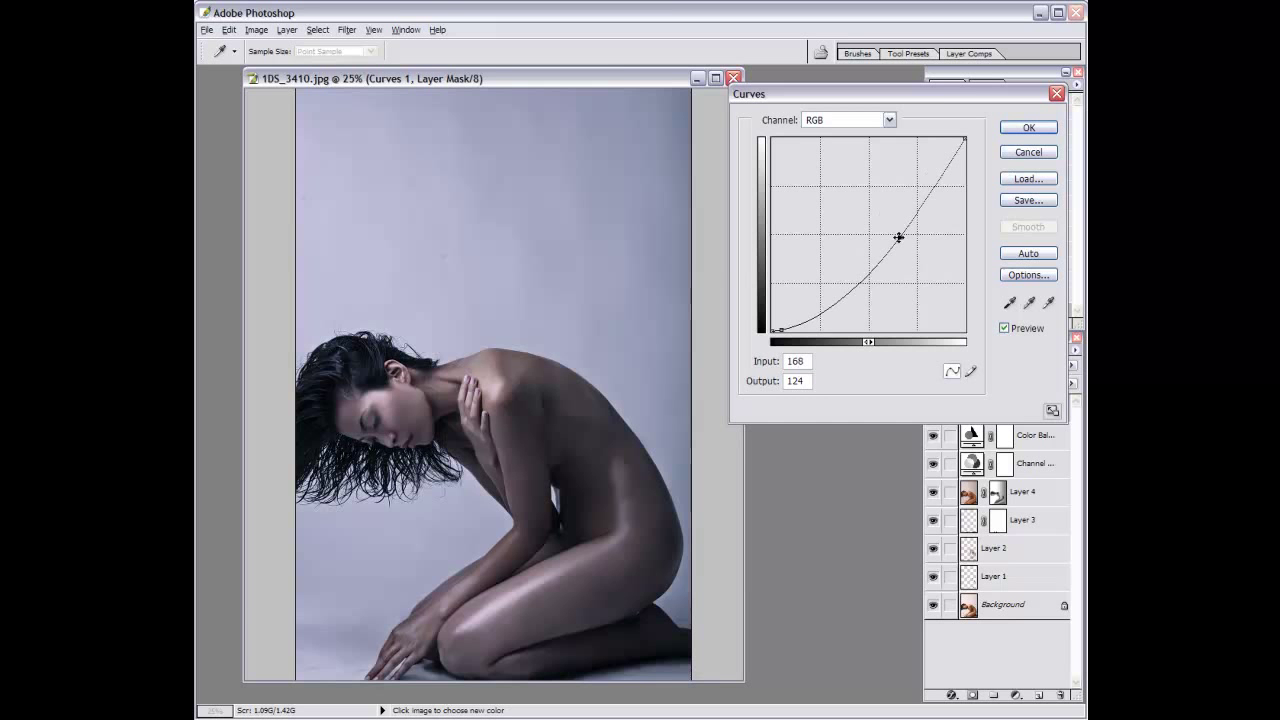
click(1028, 152)
click(1005, 604)
Try Magic Wand picks of the backdrop near the hands, then deselect and activate Layer 4.
key(w)
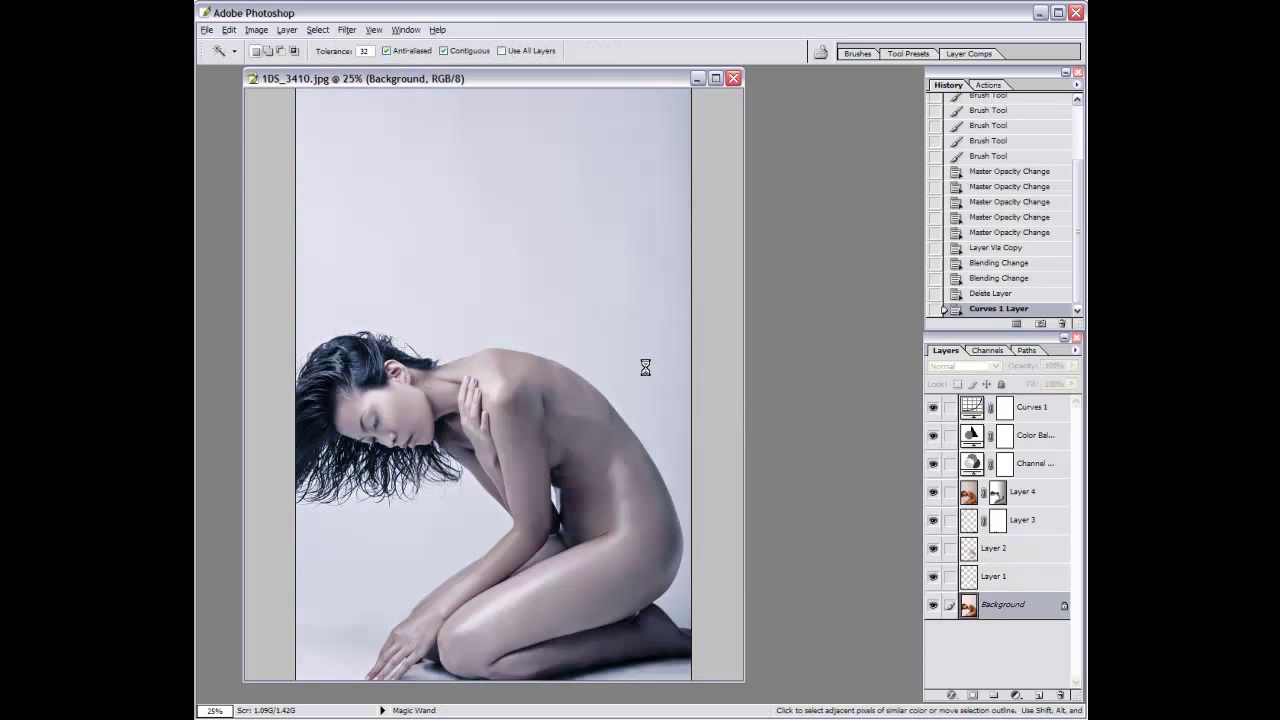
shift+click(338, 586)
shift+click(340, 588)
shift+click(416, 666)
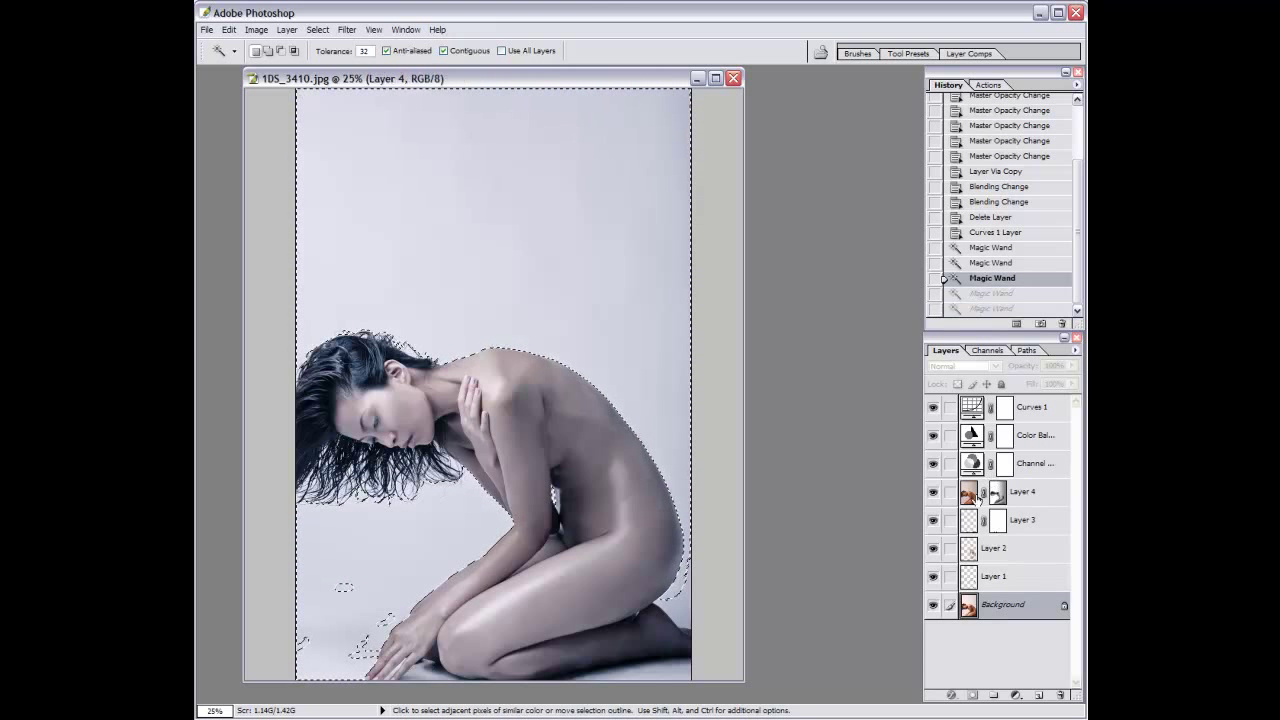
click(976, 496)
key(ctrl+d)
Magic Wand-select the backdrop around the figure, below the hair and along the floor.
click(520, 326)
shift+click(516, 322)
shift+click(381, 524)
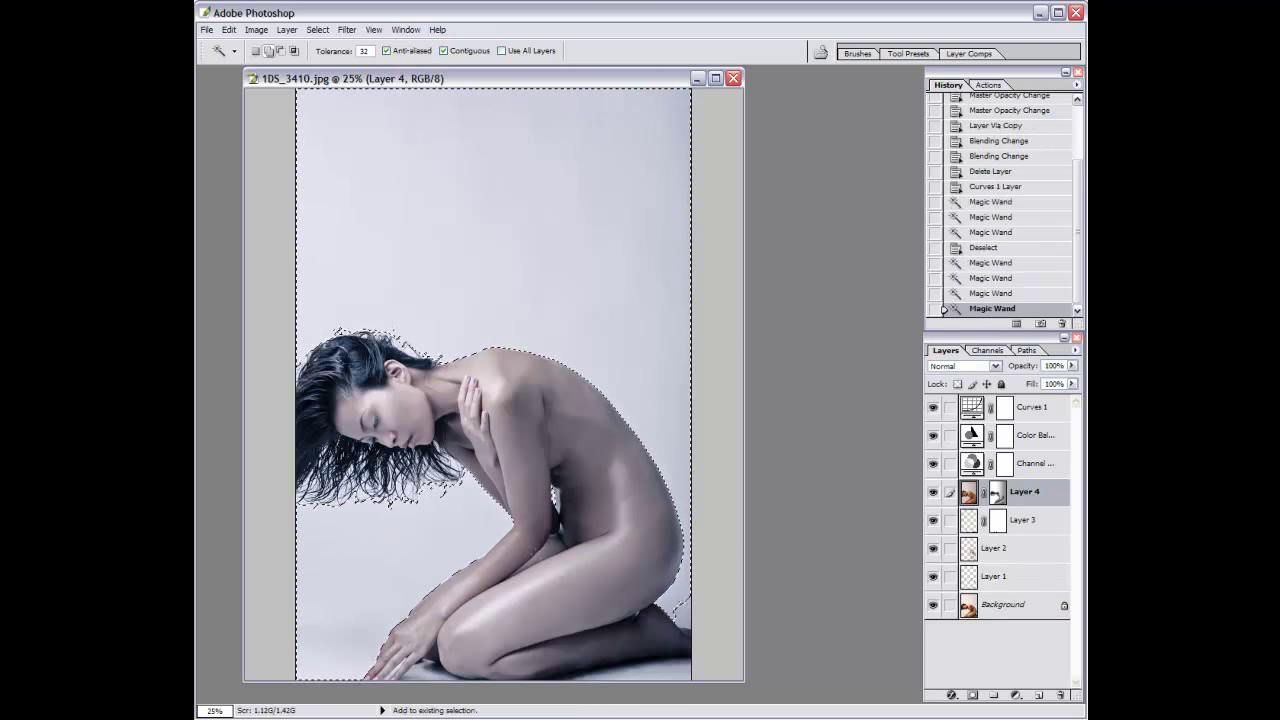
shift+click(437, 675)
shift+click(437, 675)
shift+click(437, 675)
shift+click(410, 676)
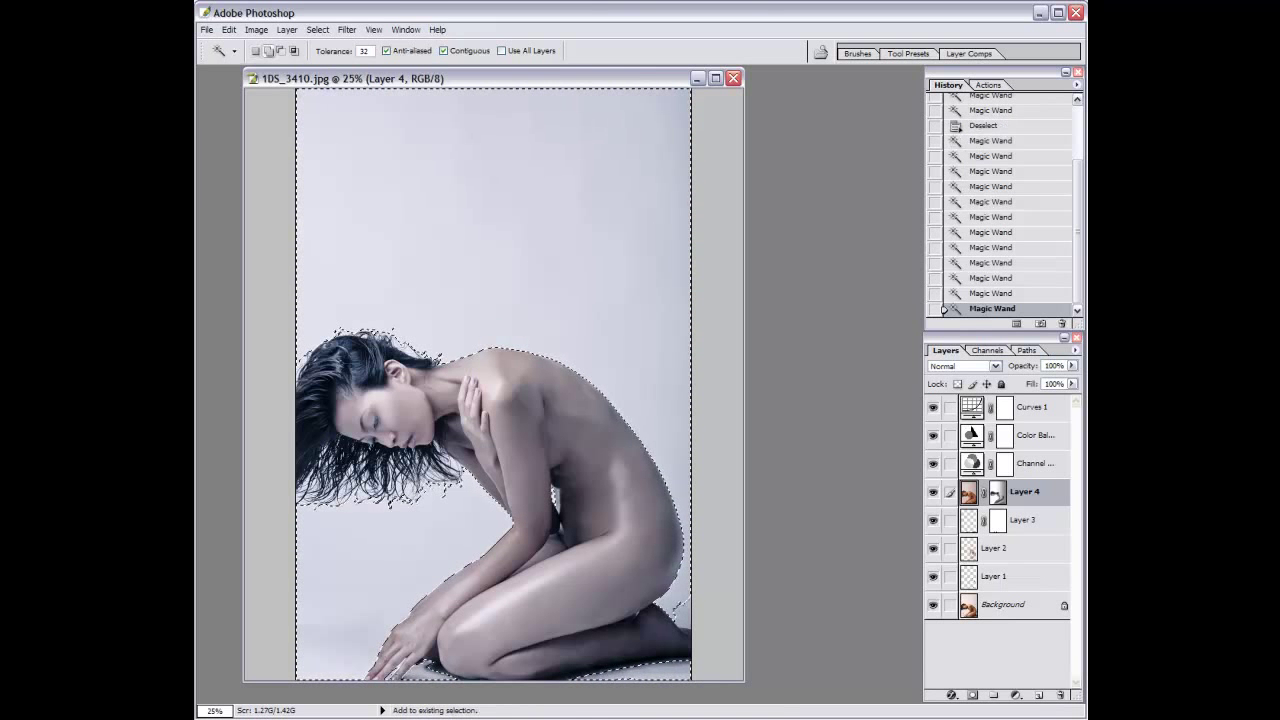
Zoom to 100% and hide the Curves, Color Balance and Channel Mixer layers to inspect edges.
key(ctrl+alt+0)
scroll(555, 385, down, 8)
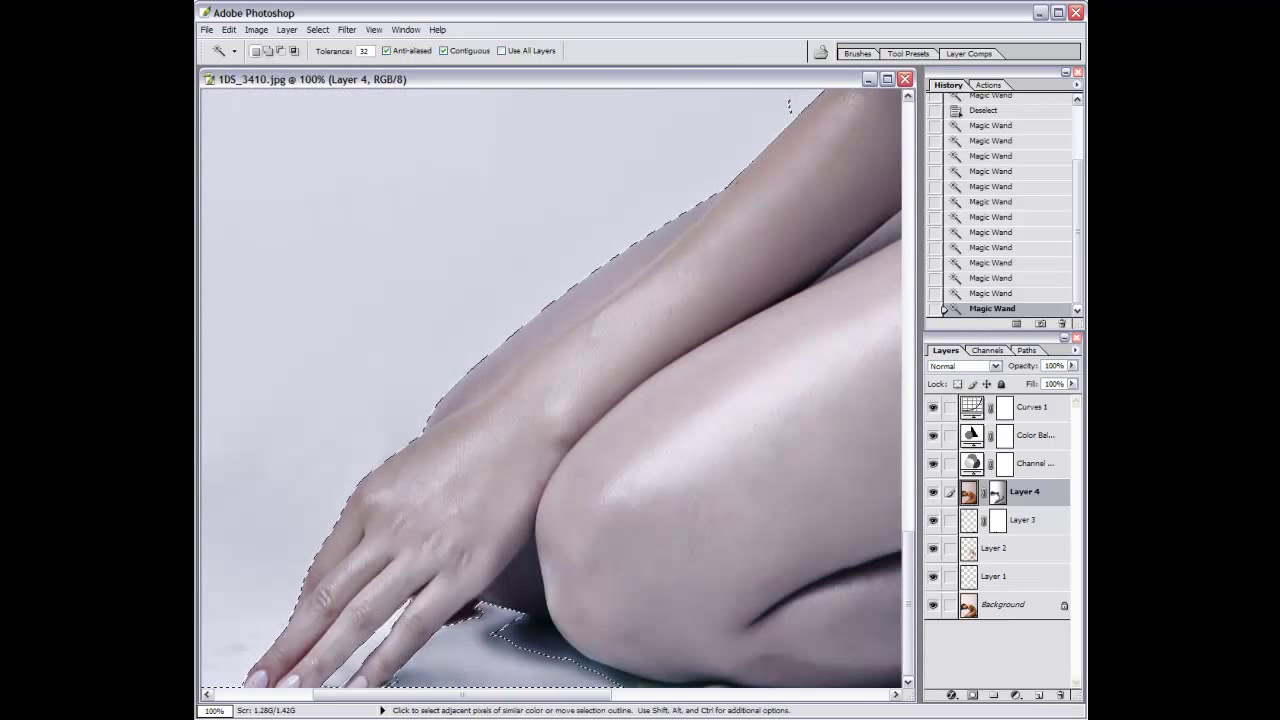
drag(789, 105, 678, 515)
scroll(678, 515, up, 5)
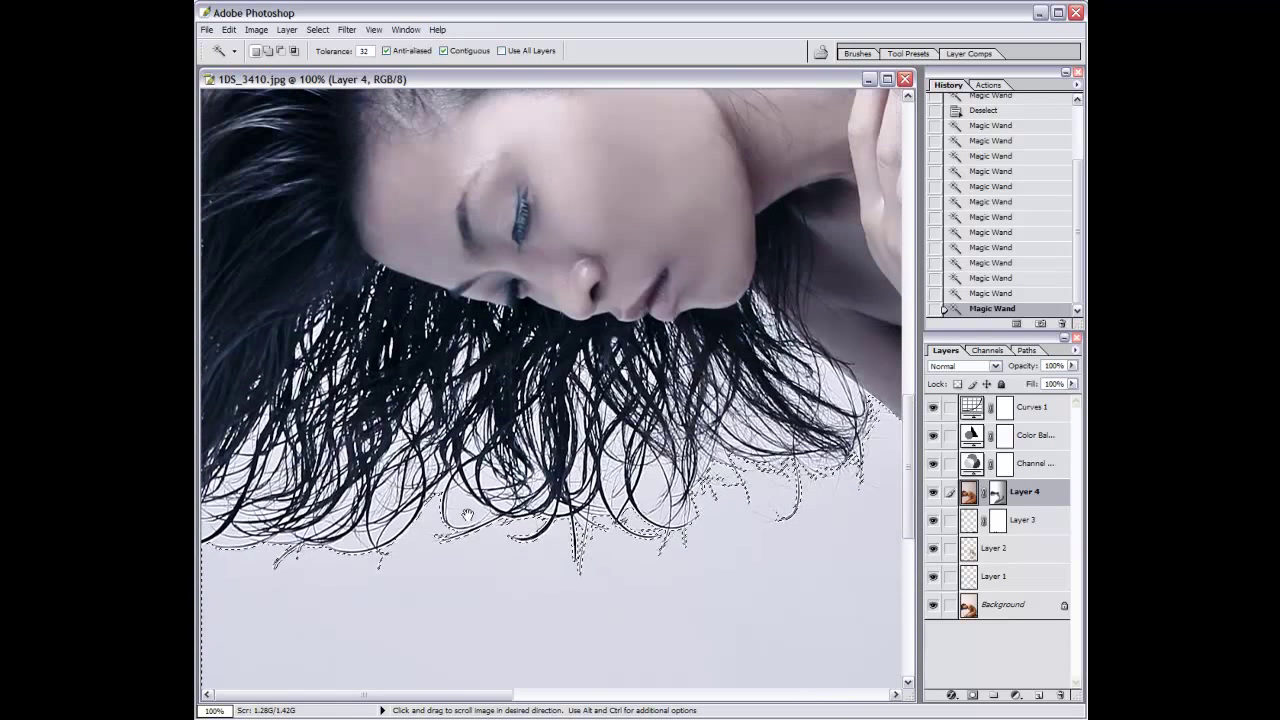
drag(933, 463, 933, 407)
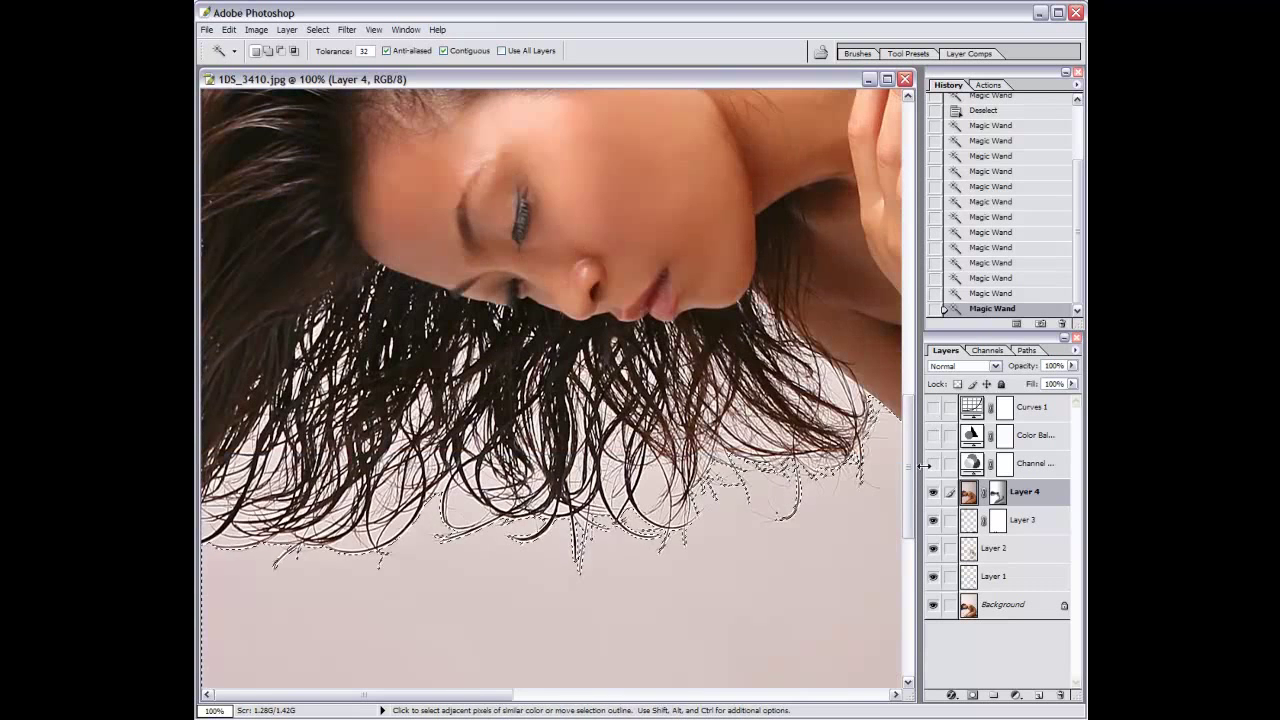
drag(793, 557, 523, 417)
drag(712, 492, 577, 466)
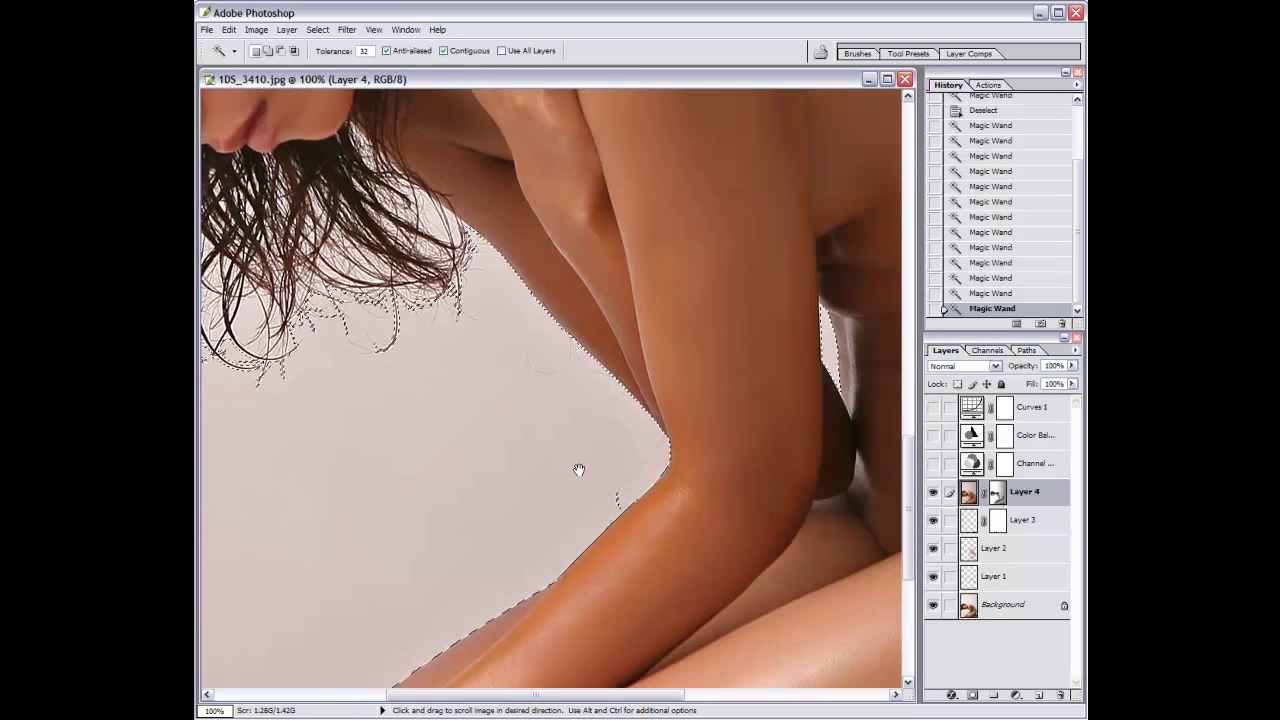
mouse_move(811, 409)
mouse_down()
mouse_move(658, 402)
mouse_move(771, 563)
mouse_up()
drag(253, 459, 723, 517)
Add stray backdrop near the hair and the shadow between hand and knee to the selection.
shift+click(463, 257)
drag(363, 289, 493, 127)
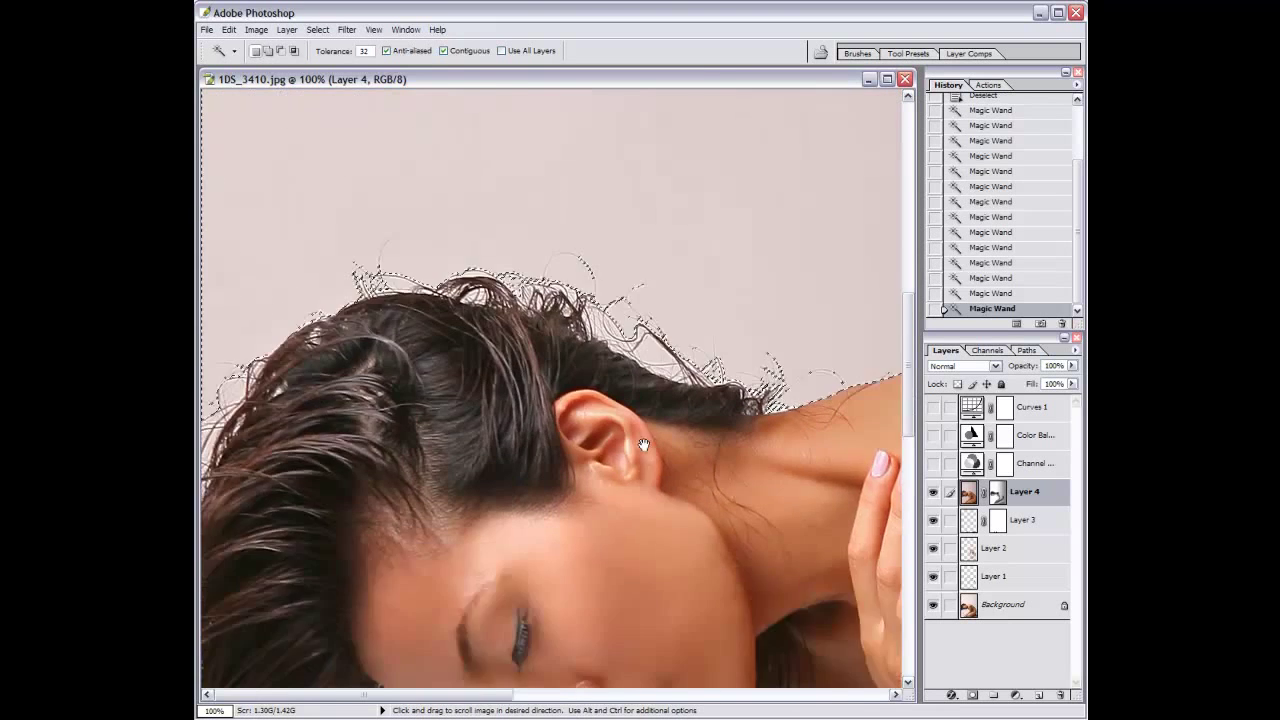
drag(500, 450, 520, 150)
drag(600, 600, 764, 476)
drag(705, 329, 745, 329)
shift+click(600, 645)
drag(766, 614, 666, 612)
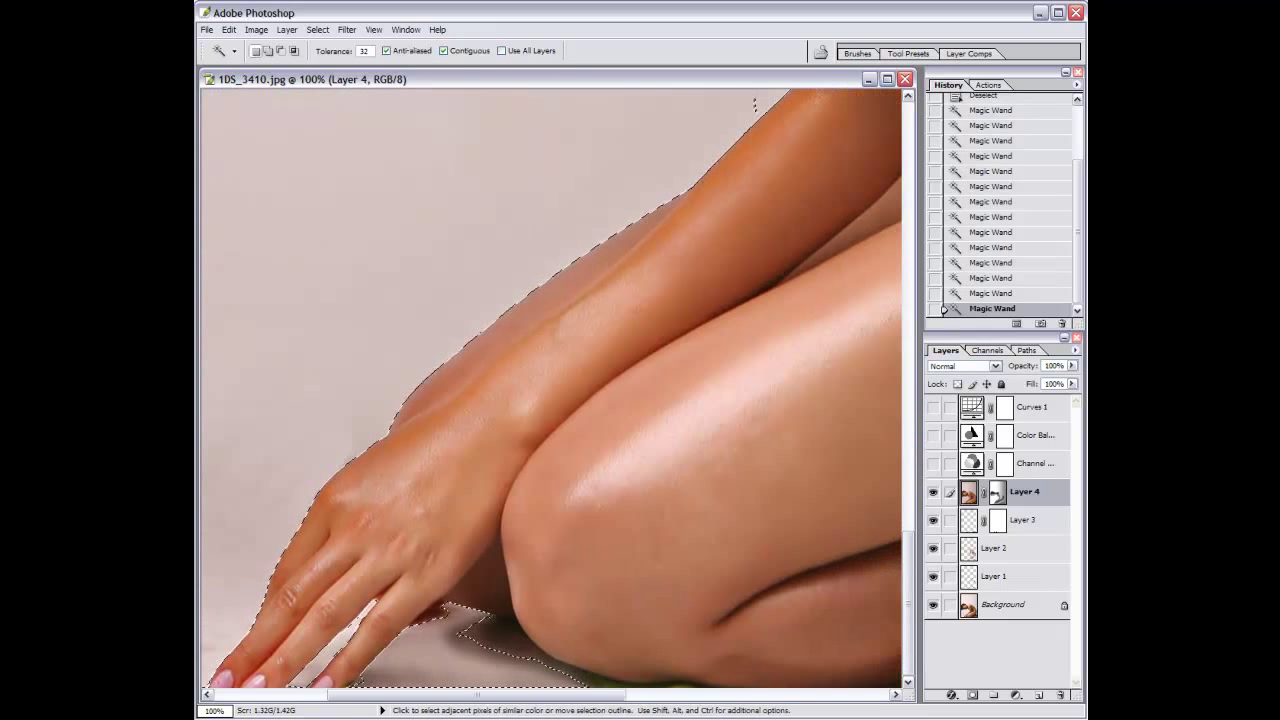
Copy the selected backdrop and paste it as the new Layer 5.
key(ctrl+j)
key(ctrl+z)
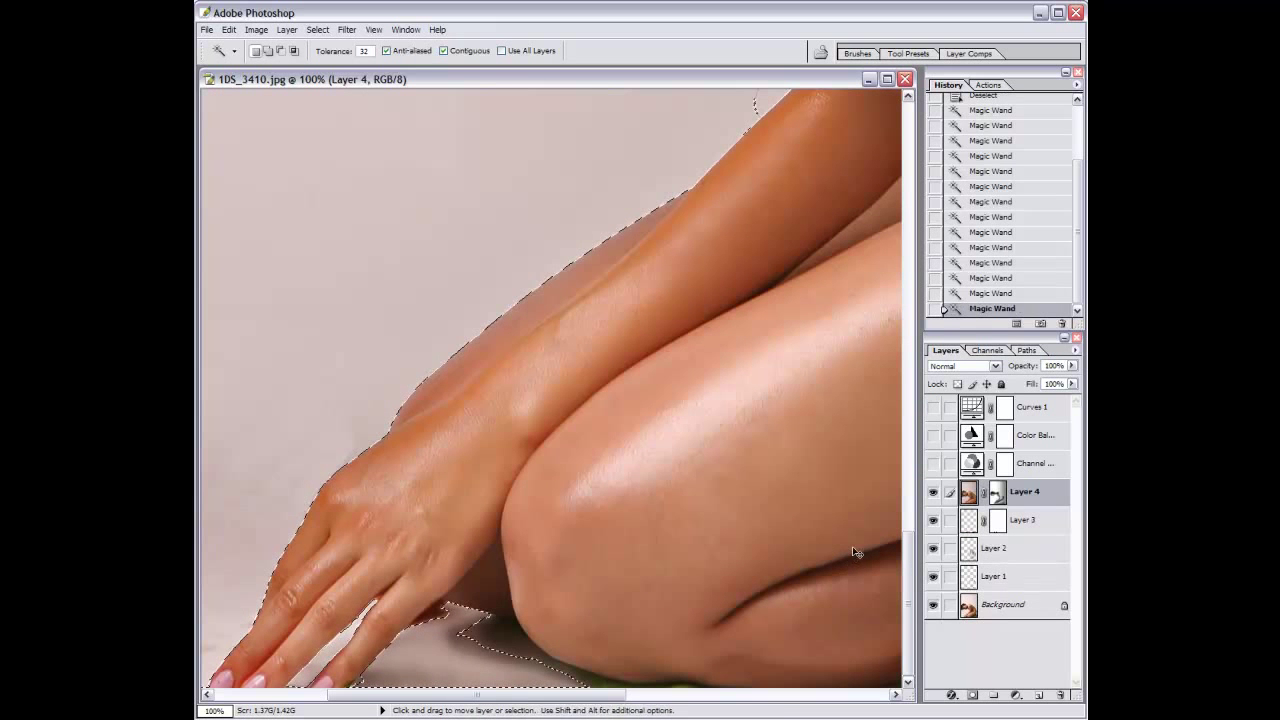
key(ctrl+c)
key(ctrl+v)
drag(426, 349, 582, 492)
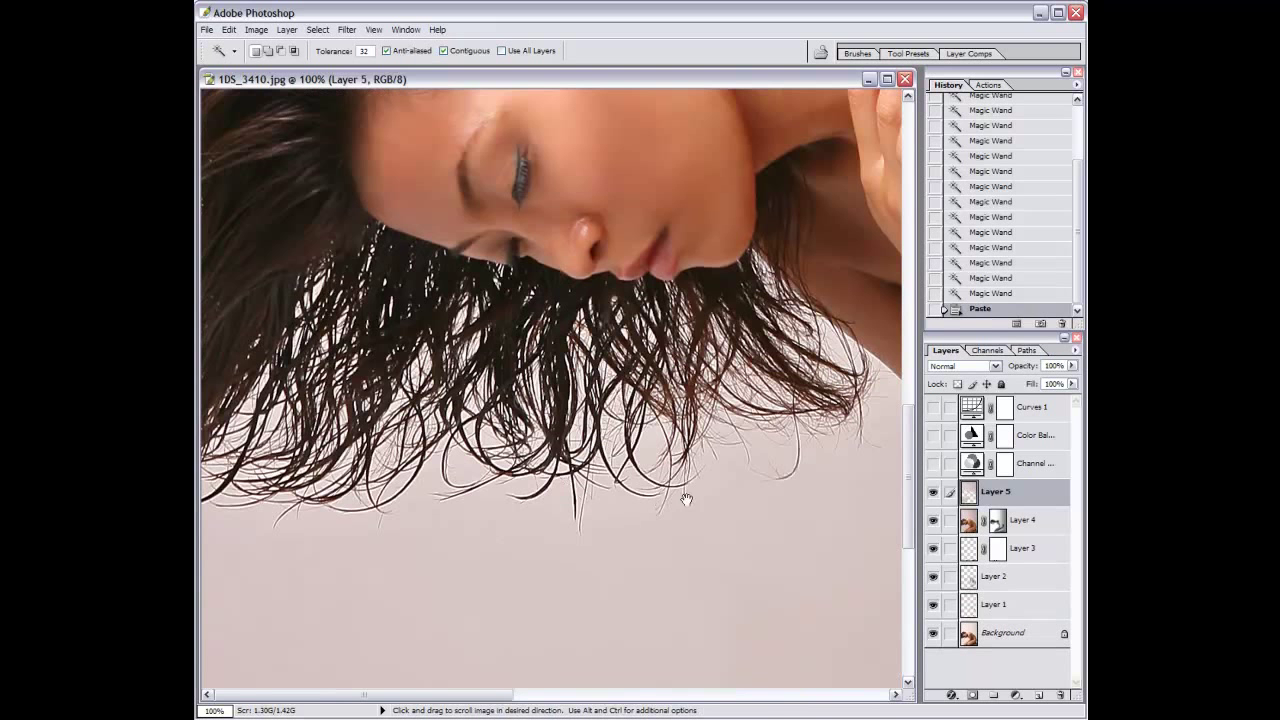
Select the backdrop around the head with a rectangle refined by Color Range fuzziness.
key(ctrl+0)
key(m)
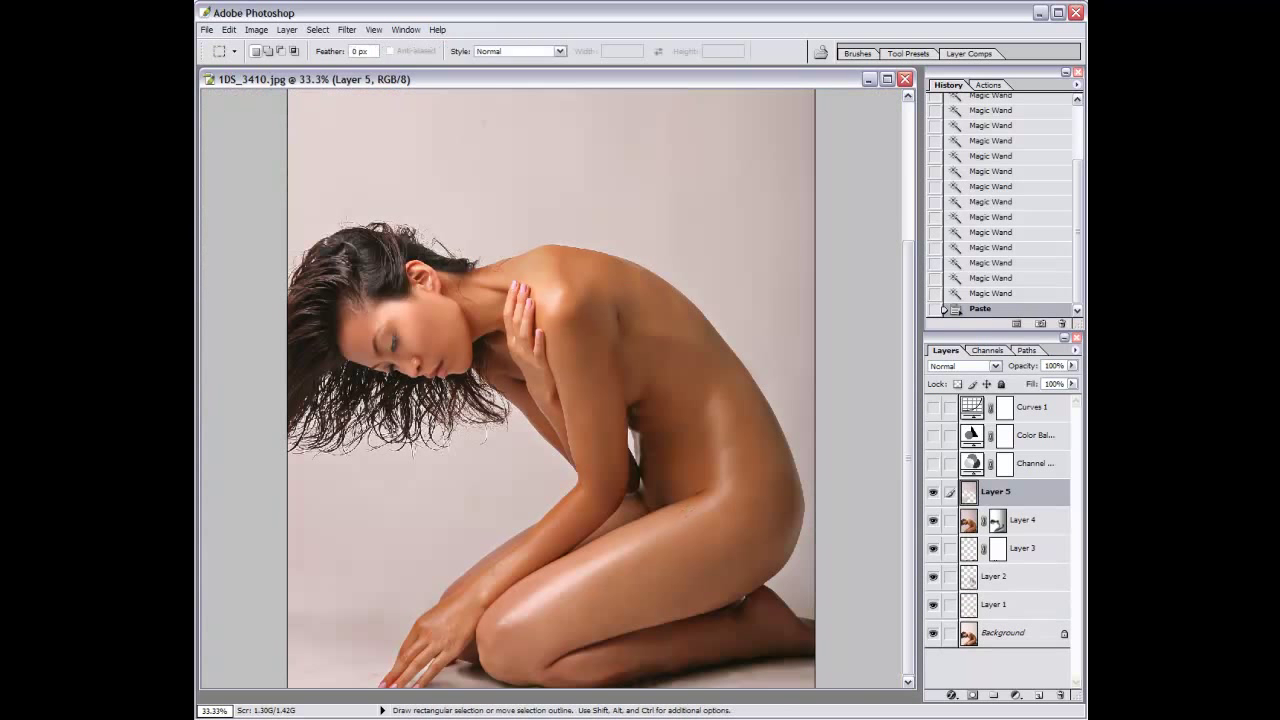
drag(309, 530, 288, 495)
key(i)
click(317, 29)
click(335, 103)
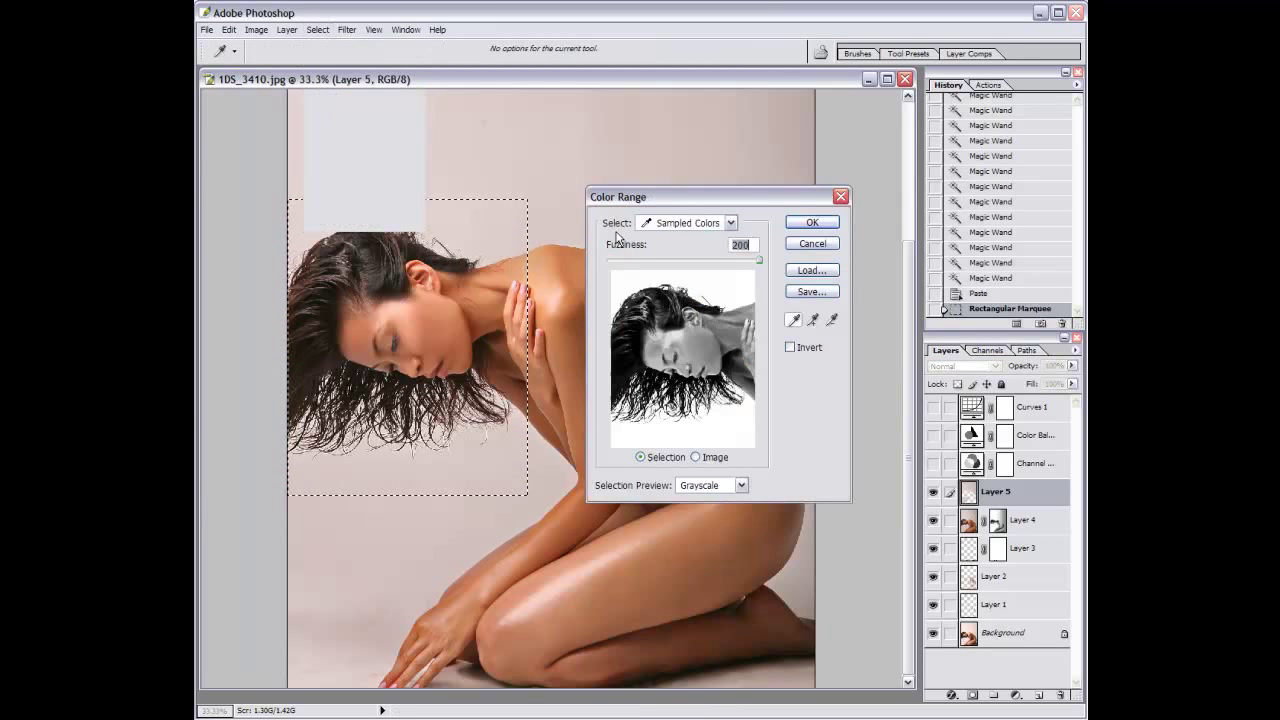
key(ctrl+plus)
key(ctrl+plus)
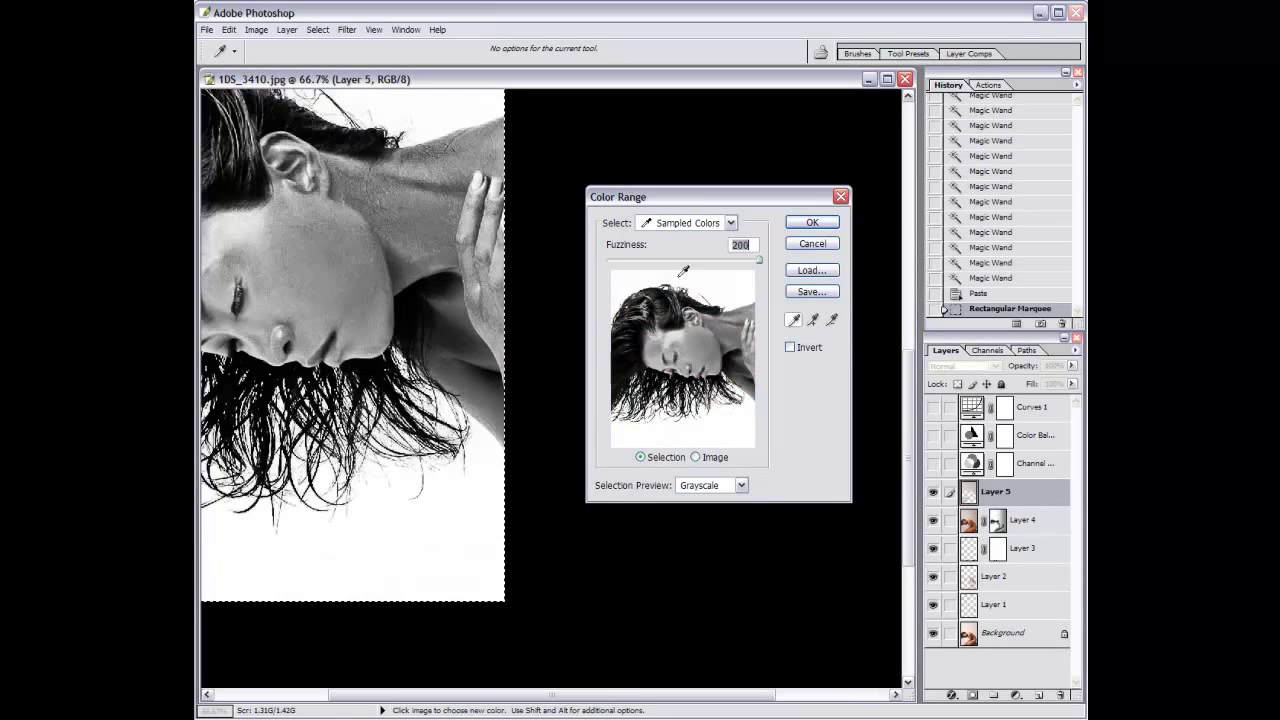
drag(759, 260, 670, 262)
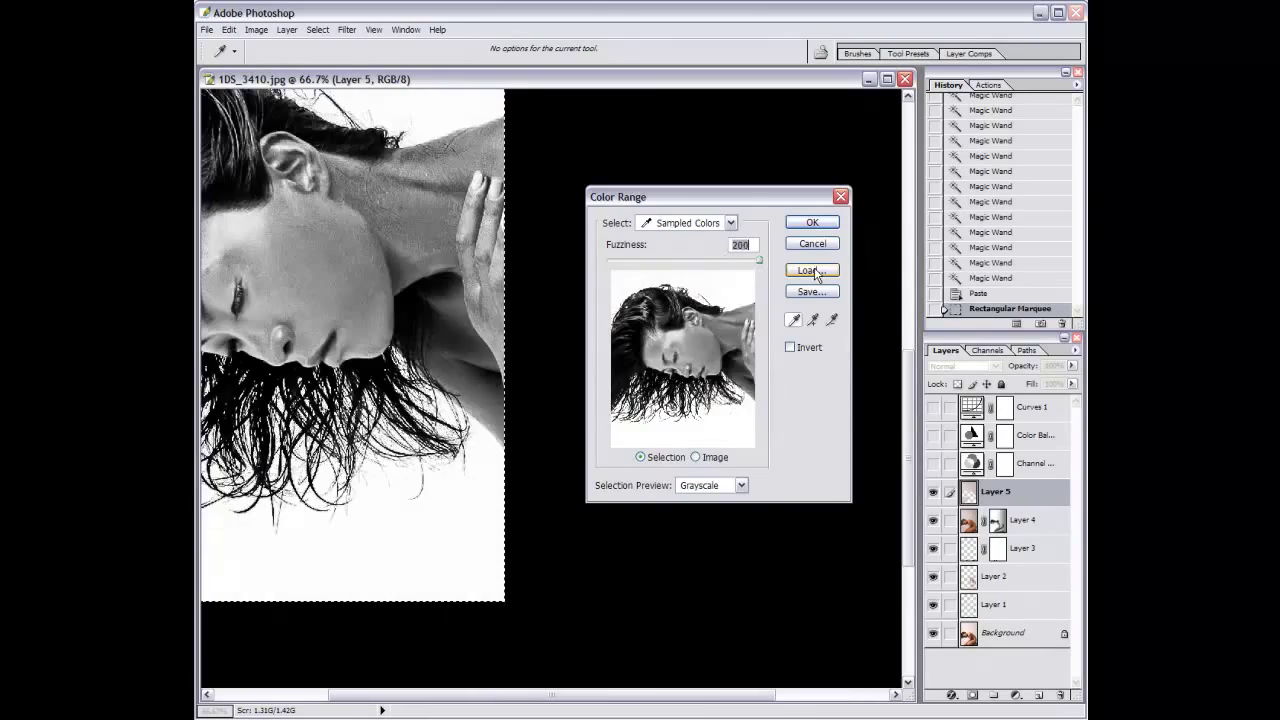
click(812, 222)
drag(520, 323, 697, 367)
In Quick Mask, paint over the temple, eye area and neck down to the shoulder.
key(q)
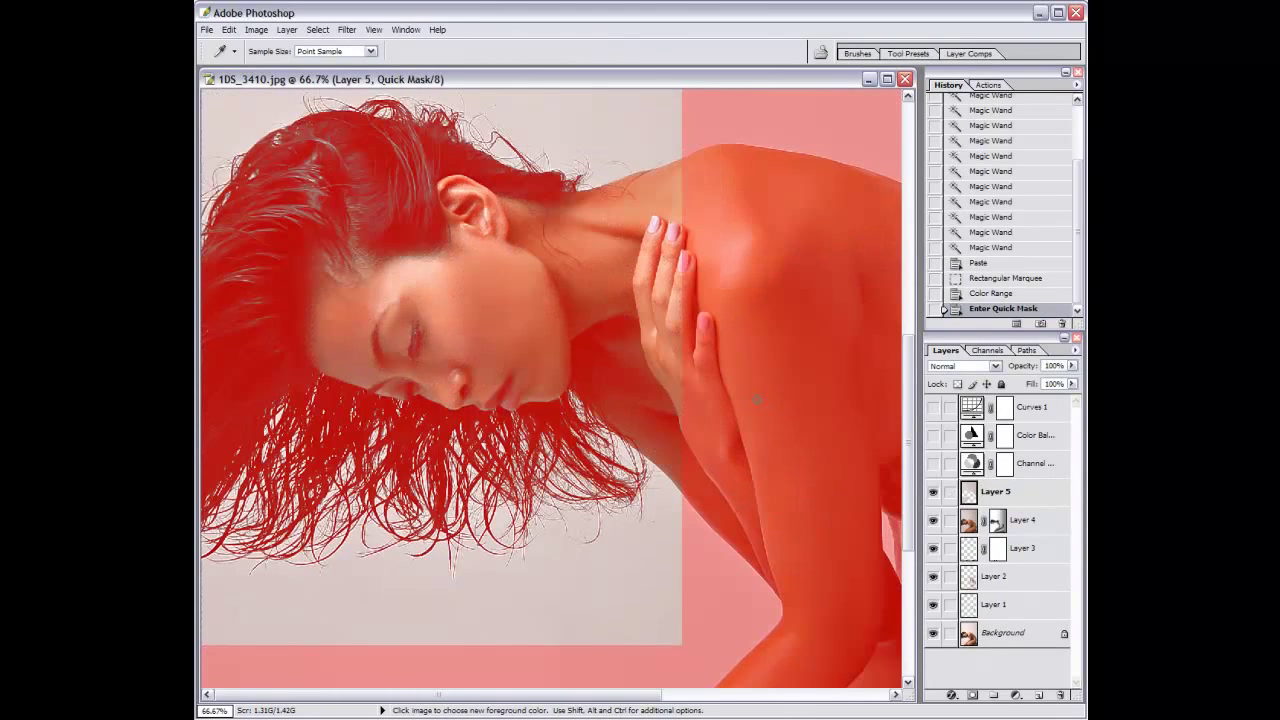
key(b)
drag(430, 300, 380, 290)
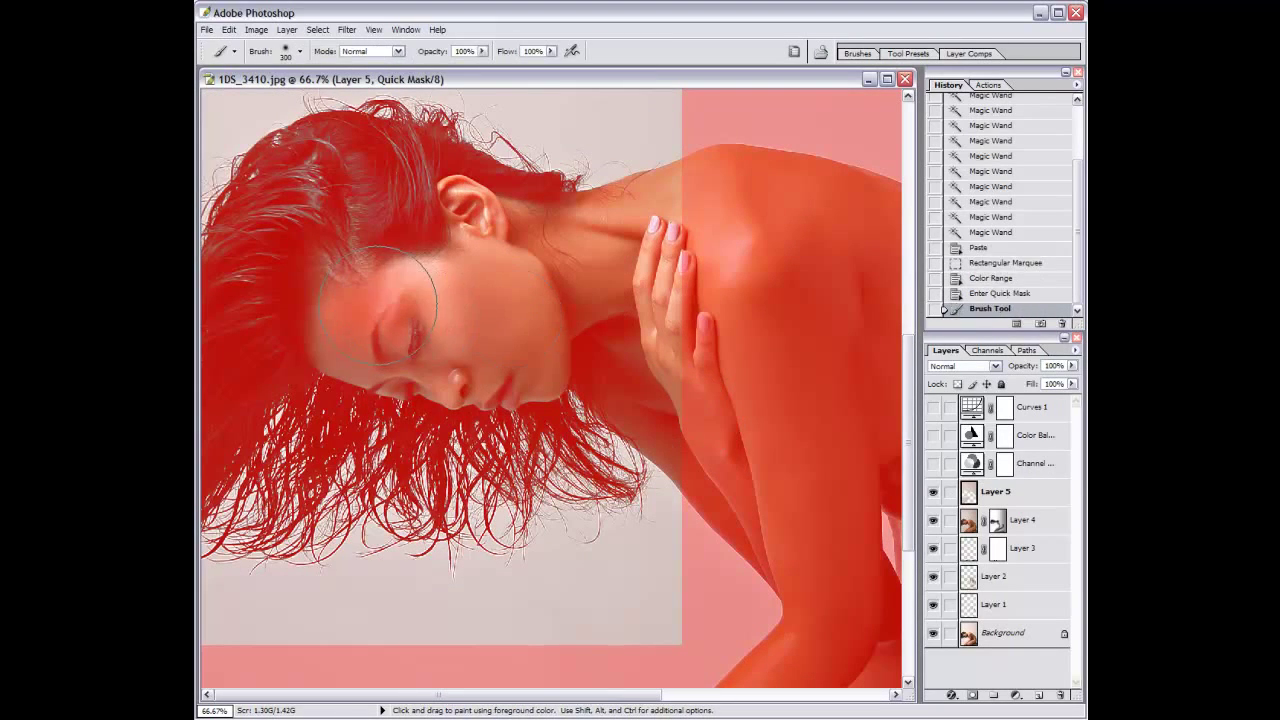
key(bracketleft)
key(bracketleft)
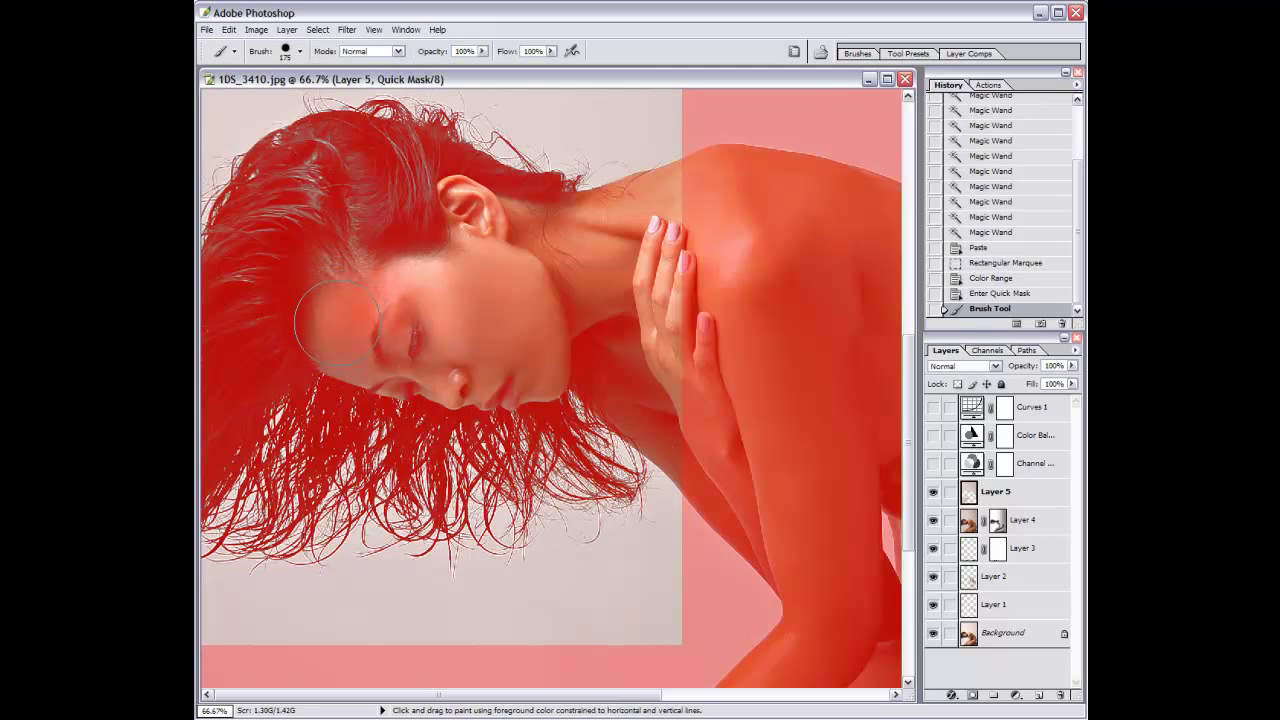
drag(343, 318, 358, 345)
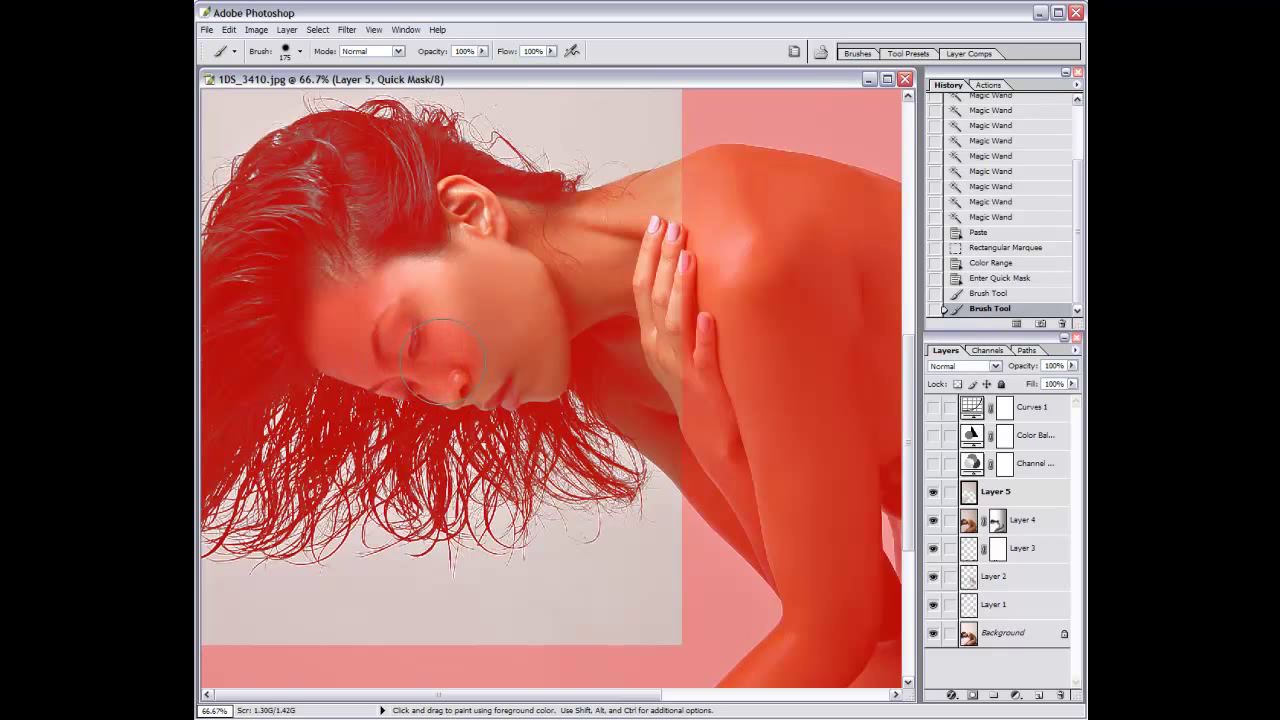
mouse_move(547, 355)
mouse_down()
mouse_move(686, 229)
mouse_move(500, 250)
mouse_up()
With a smaller brush, mask the upper-left hair, forehead hairline, neck gaps and area near the ear.
key(bracketleft)
key(bracketleft)
key(bracketleft)
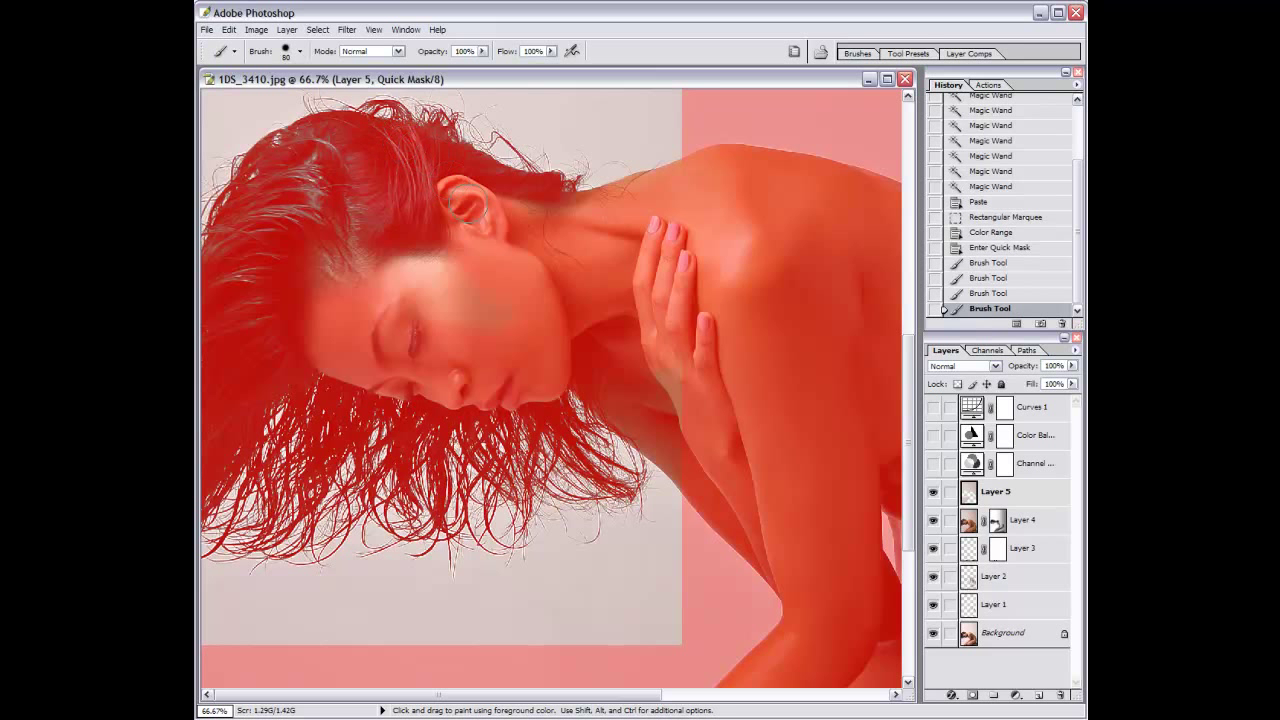
click(310, 140)
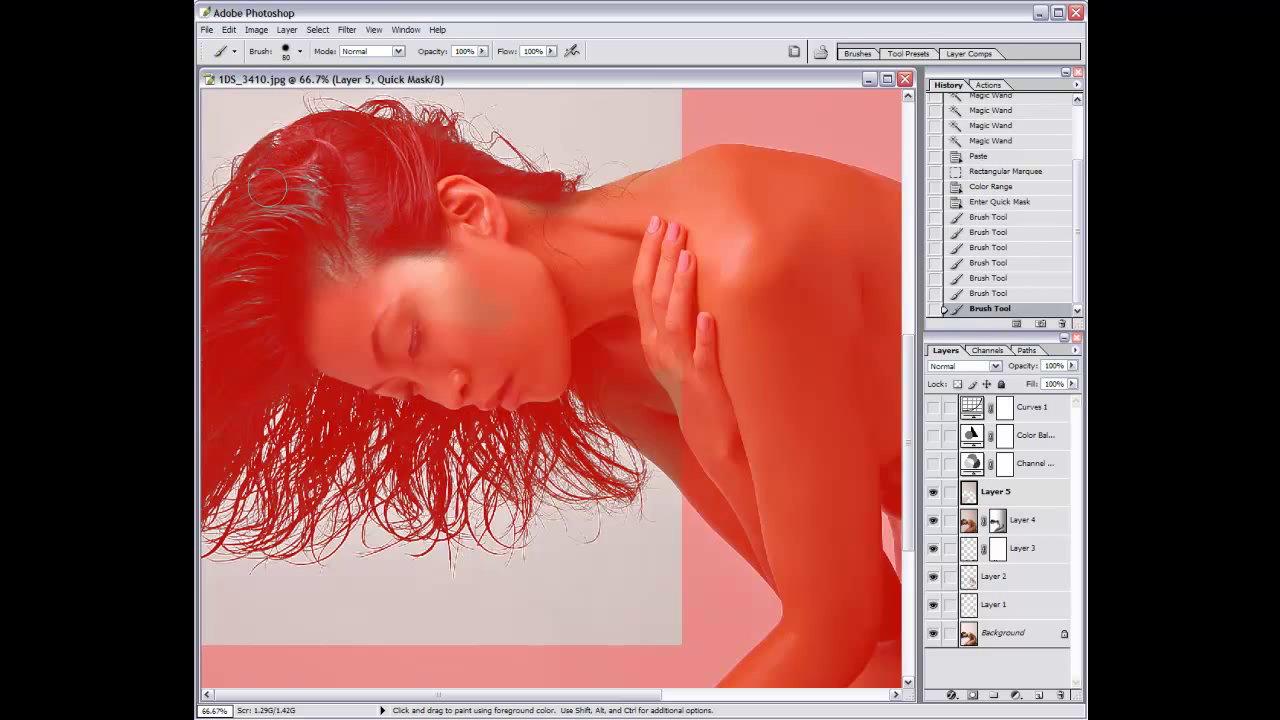
drag(228, 260, 253, 238)
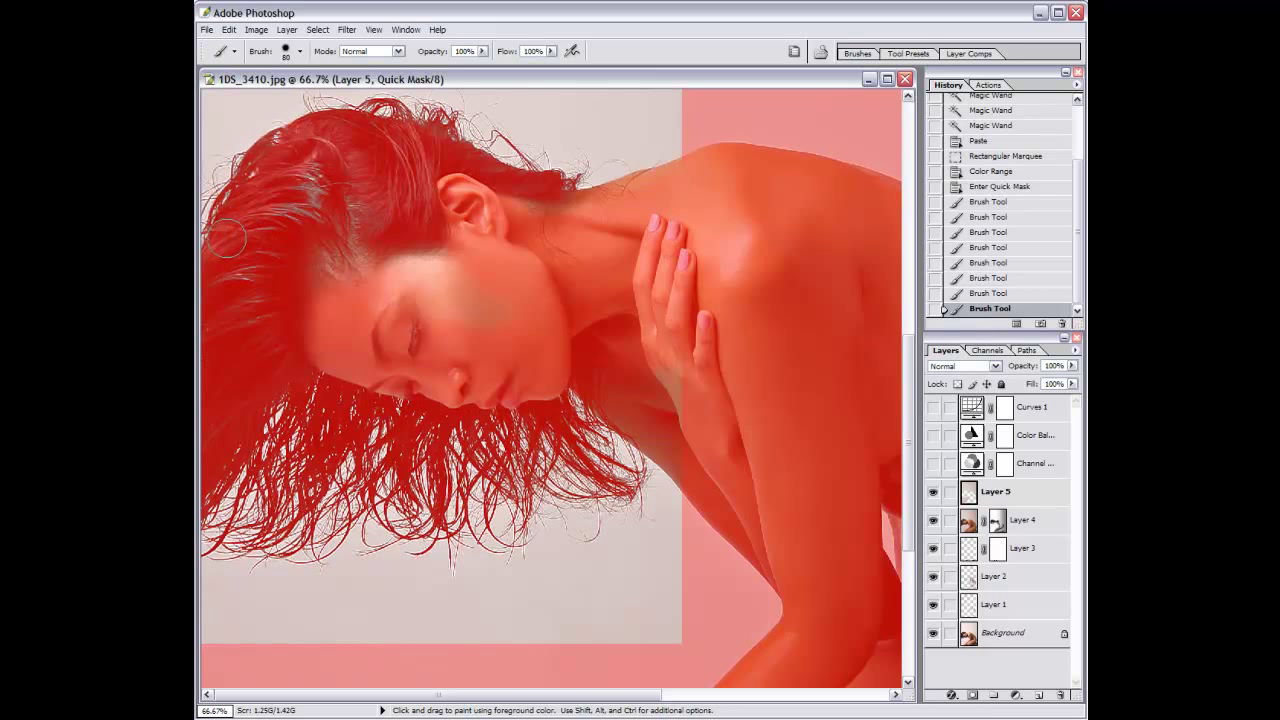
mouse_move(298, 290)
mouse_down()
mouse_move(483, 236)
mouse_move(537, 351)
mouse_move(570, 378)
mouse_up()
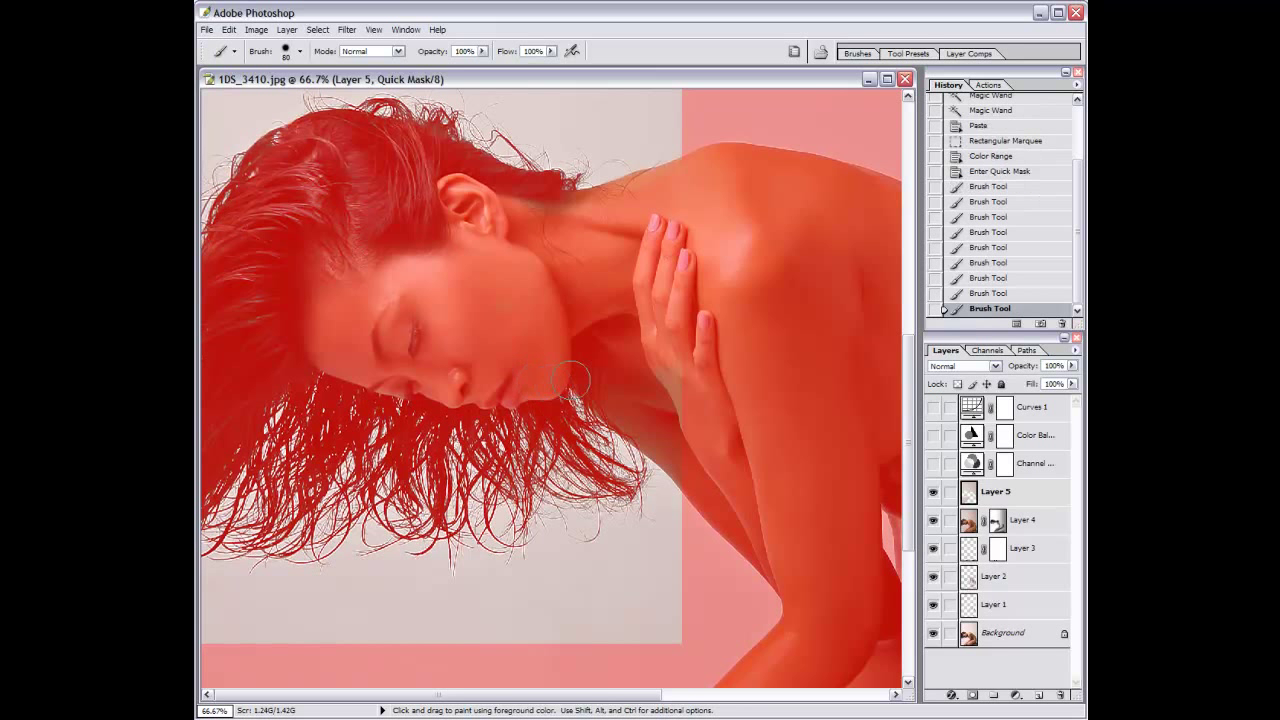
drag(656, 402, 614, 400)
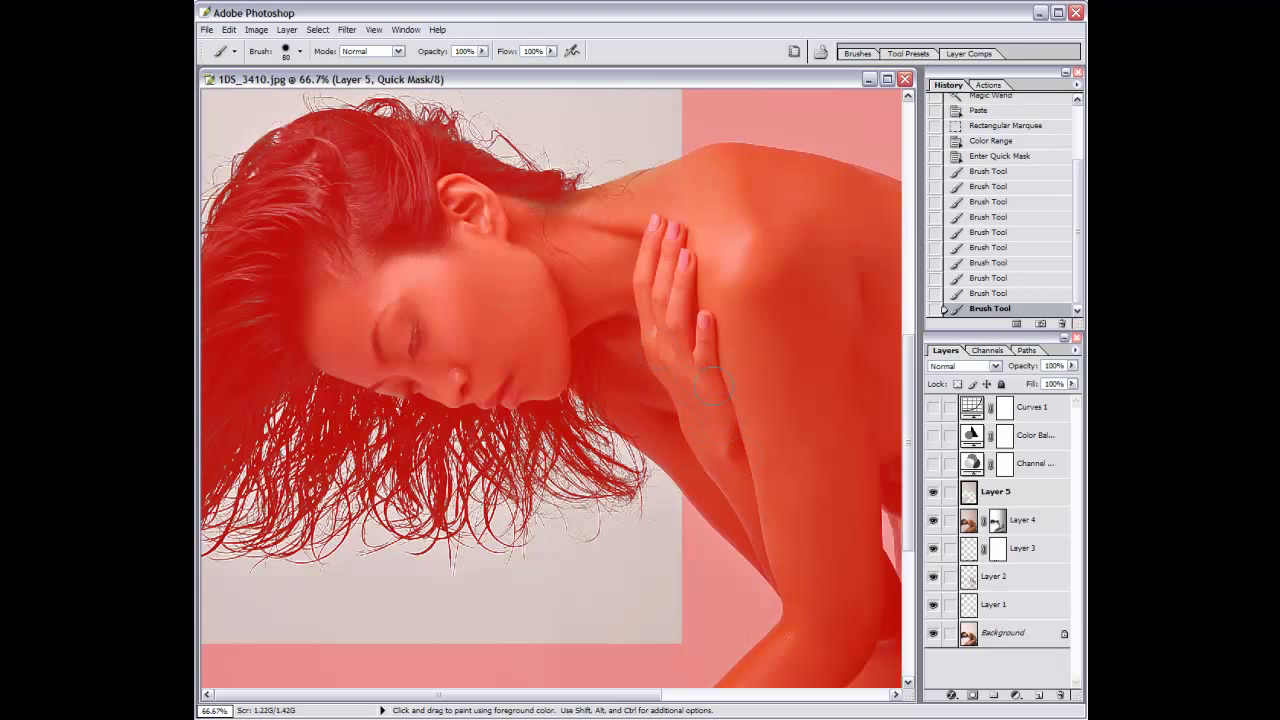
mouse_move(655, 225)
mouse_down()
mouse_move(686, 177)
mouse_move(640, 195)
mouse_up()
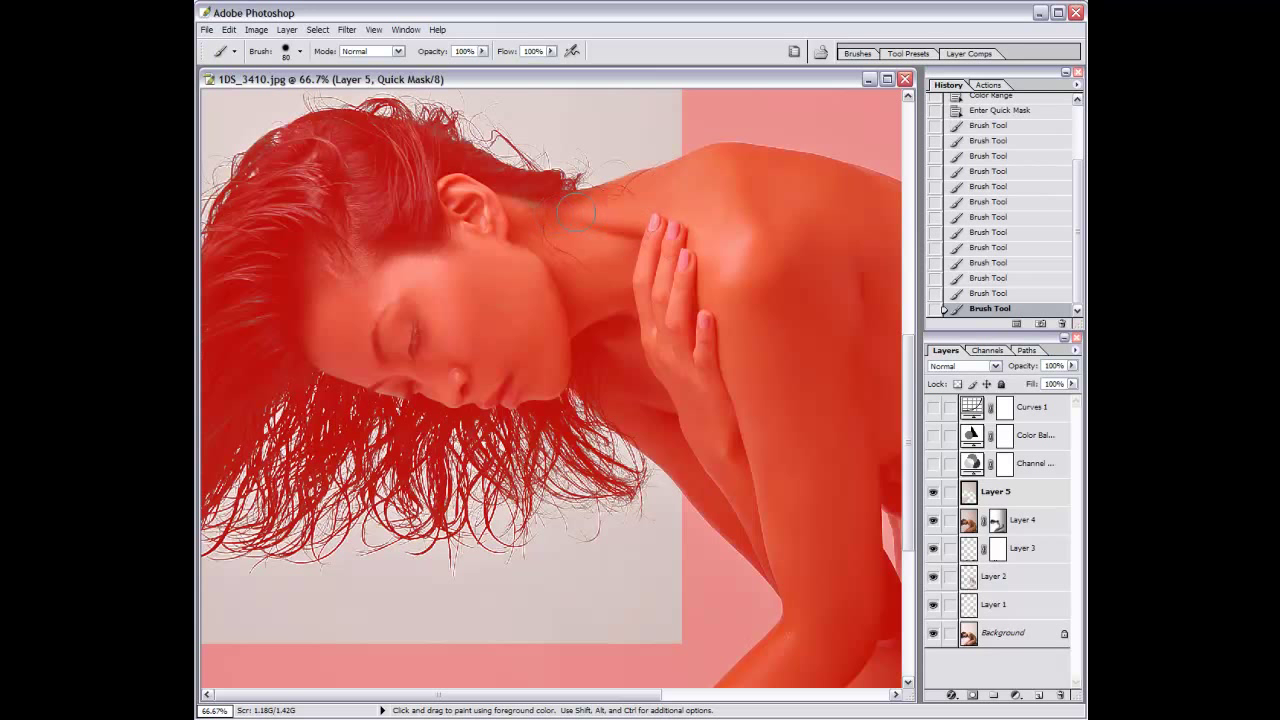
drag(490, 190, 491, 183)
Turn the quick mask into a selection, copy-paste it and merge it down into Layer 5.
key(q)
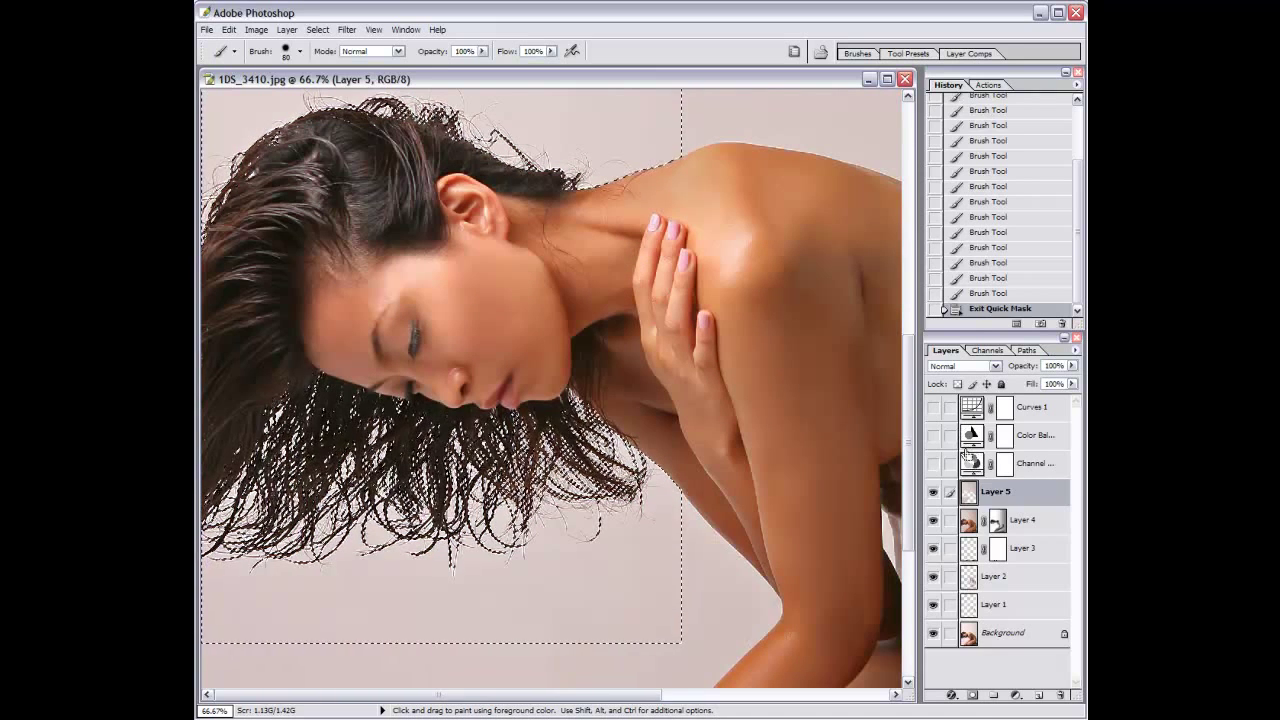
key(ctrl+c)
key(ctrl+v)
key(ctrl+e)
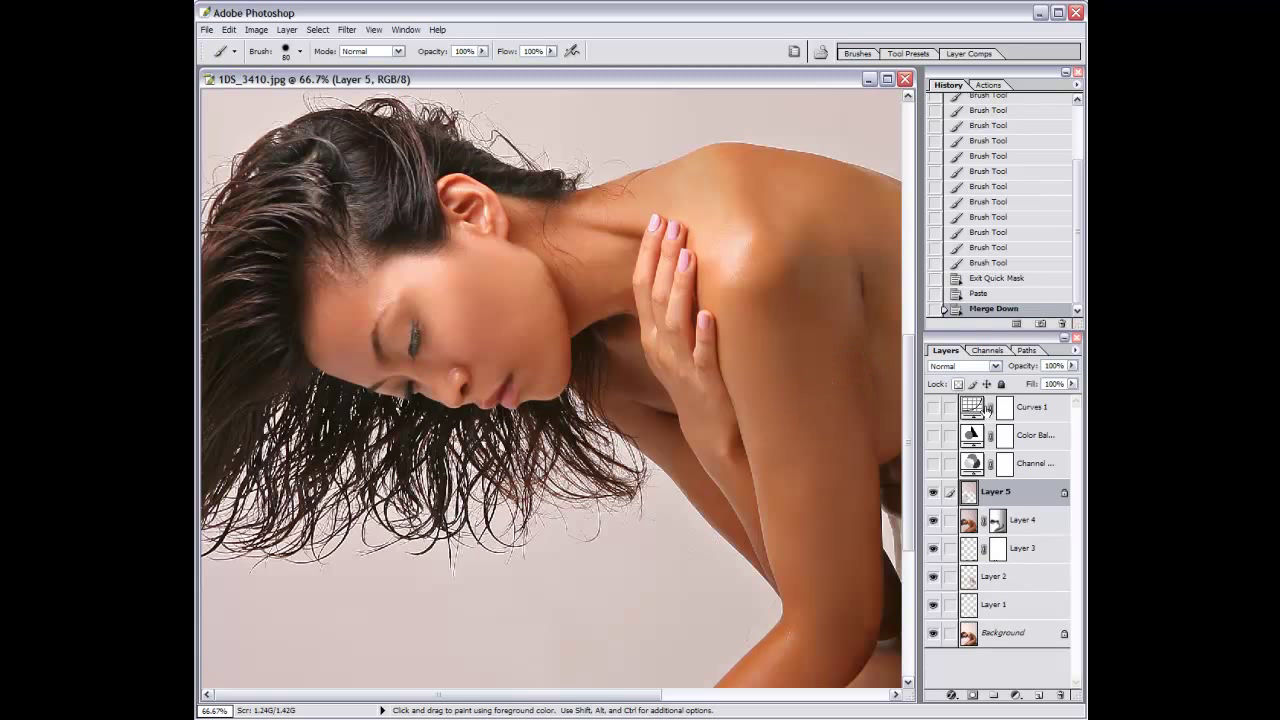
Add Layer 6 above Layer 4 and fill it with dark blue #364764.
click(1022, 529)
key(ctrl+minus)
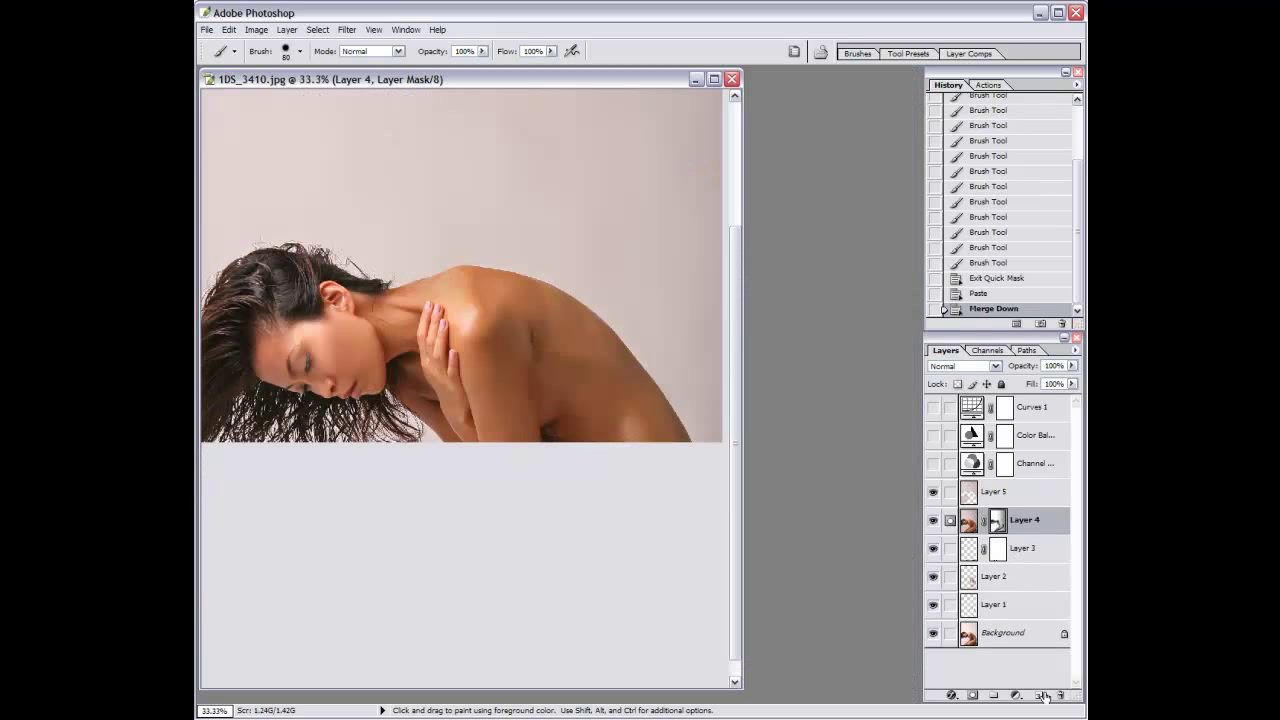
key(ctrl+shift+alt+n)
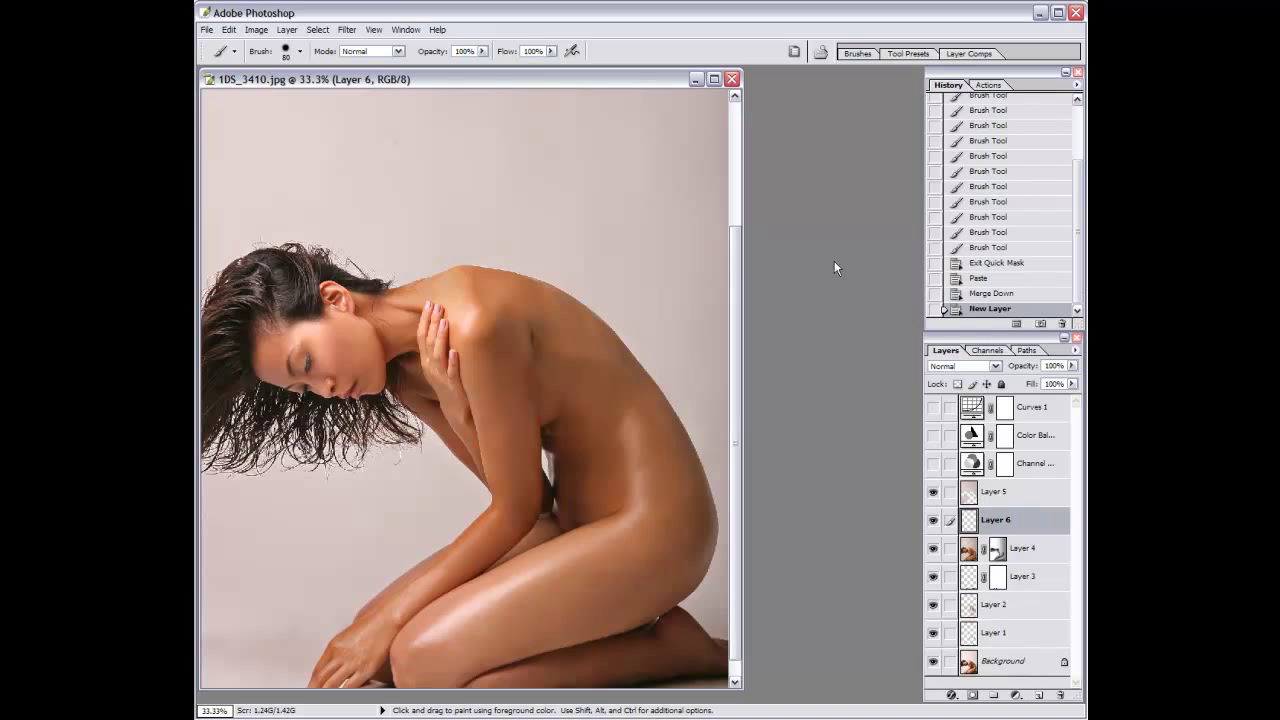
drag(839, 497, 765, 329)
click(852, 438)
drag(752, 486, 735, 479)
click(988, 356)
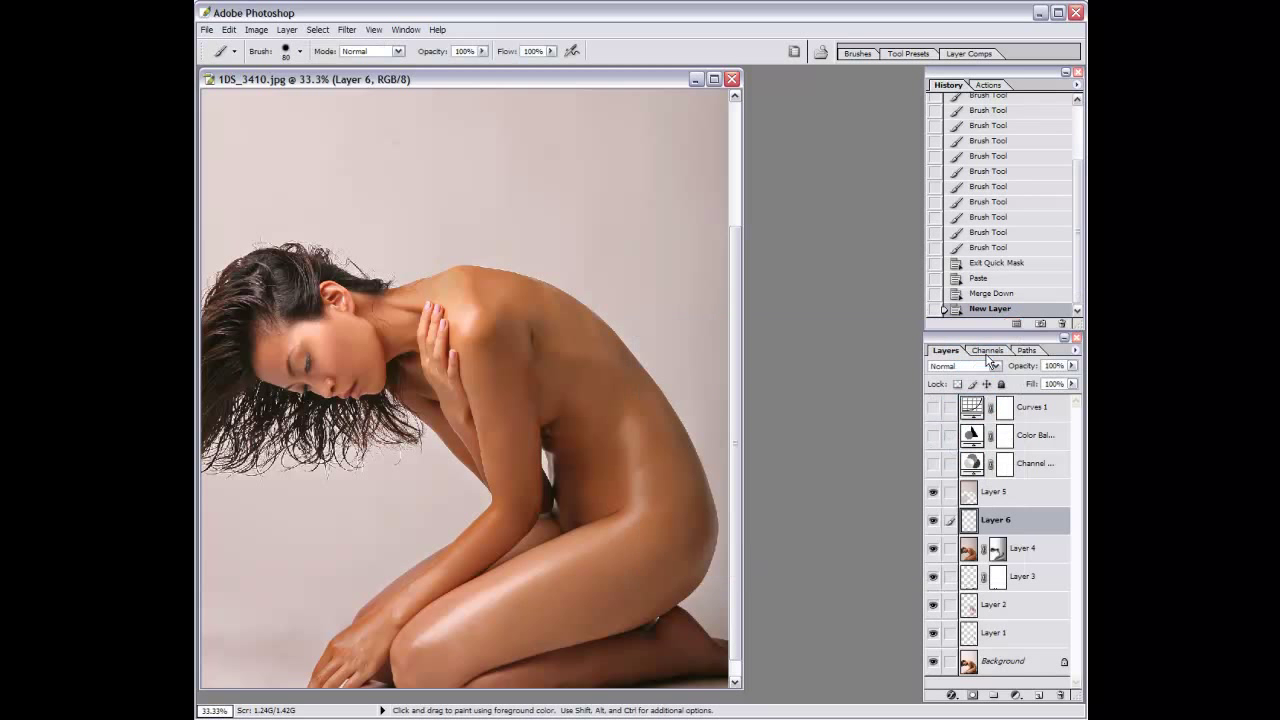
key(alt+BackSpace)
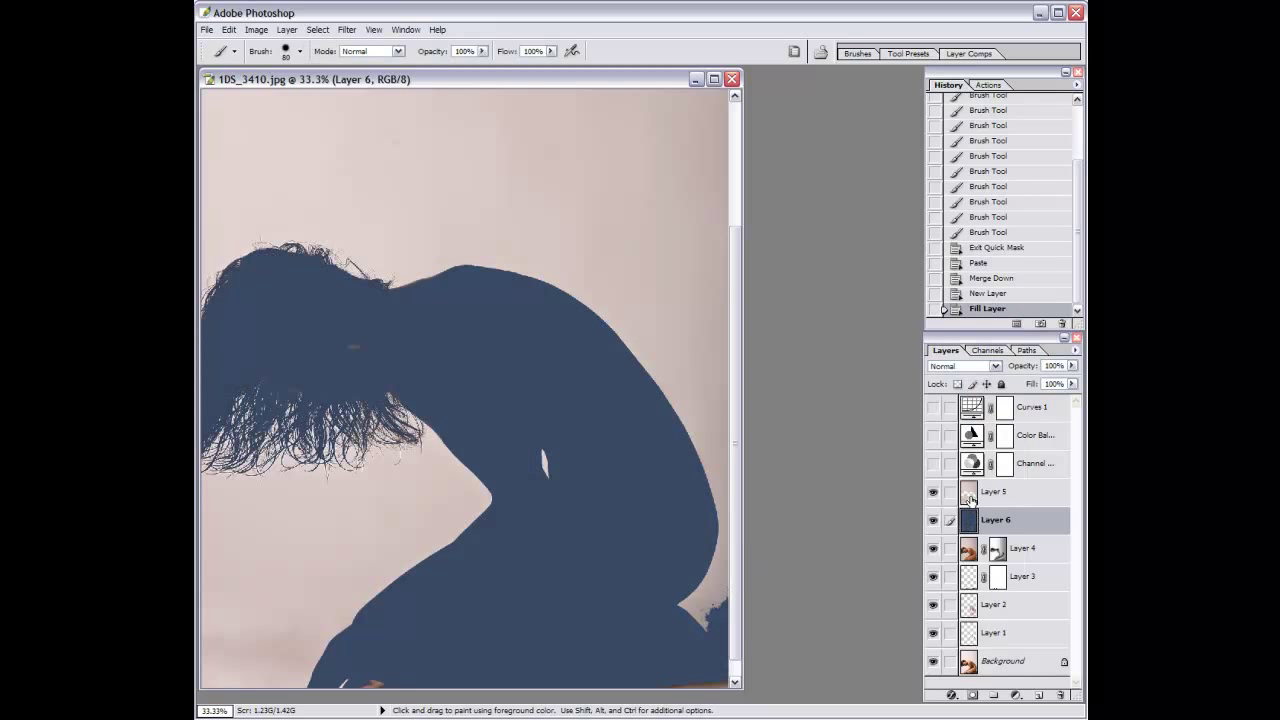
Erase stray backdrop around the hair on Layer 5 at 100% zoom.
click(970, 494)
key(e)
drag(353, 347, 420, 362)
drag(420, 362, 423, 374)
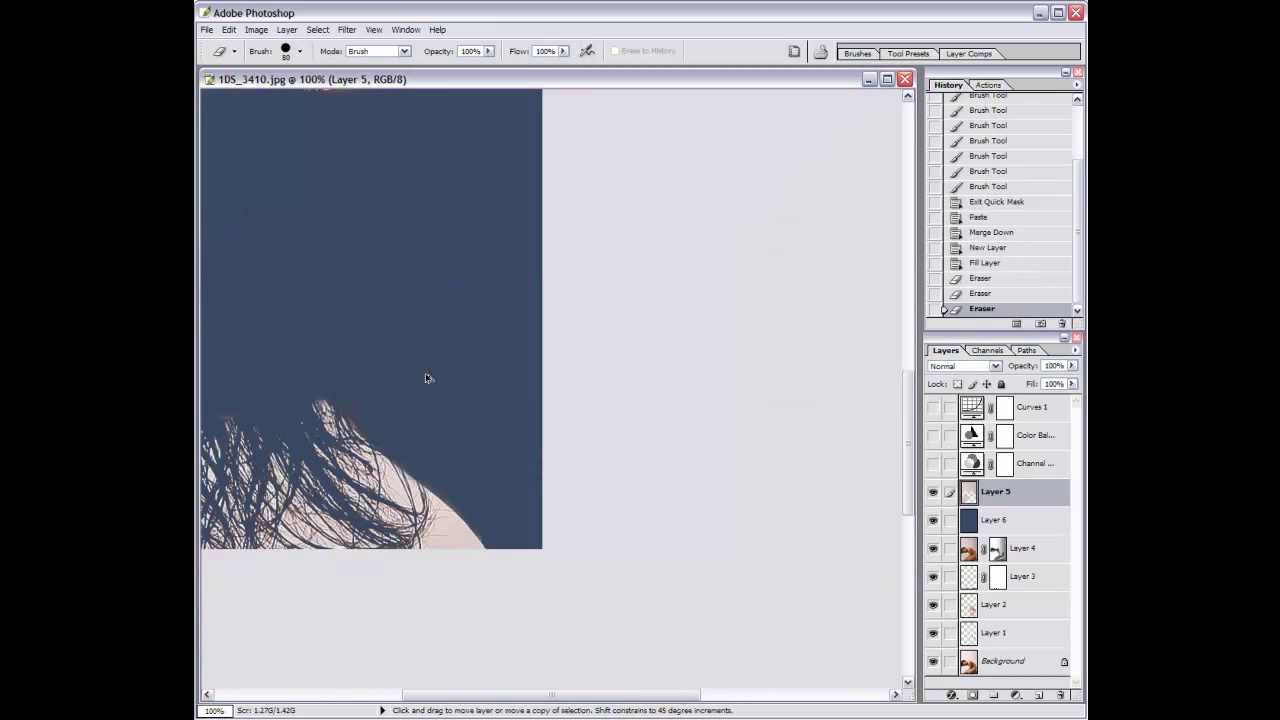
key(ctrl+alt+0)
mouse_move(608, 424)
mouse_down()
mouse_move(551, 429)
mouse_move(660, 440)
mouse_move(442, 413)
mouse_up()
With a size-40 eraser, clean leftover backdrop near the top of the hair.
key(bracketleft)
key(bracketleft)
key(bracketleft)
key(bracketleft)
scroll(437, 380, up, 5)
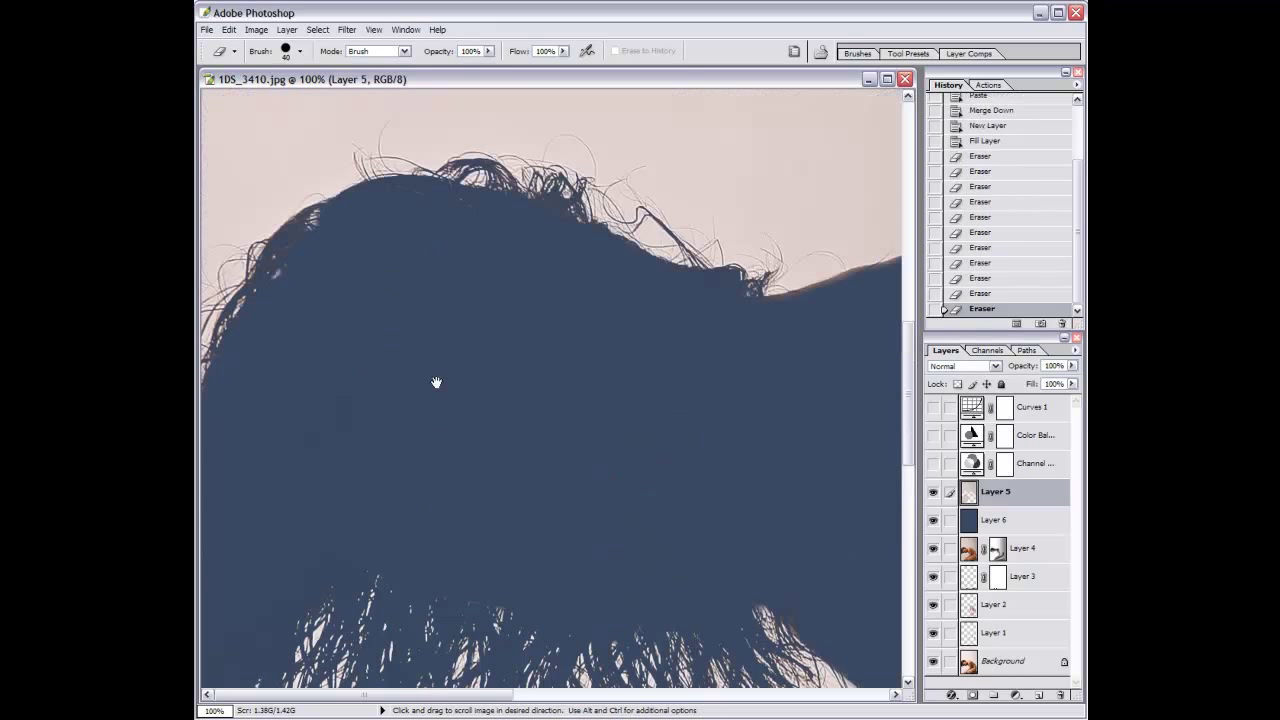
scroll(486, 366, down, 4)
scroll(545, 426, right, 3)
key(ctrl+minus)
key(ctrl+plus)
drag(414, 457, 443, 477)
key(ctrl+minus)
key(ctrl+minus)
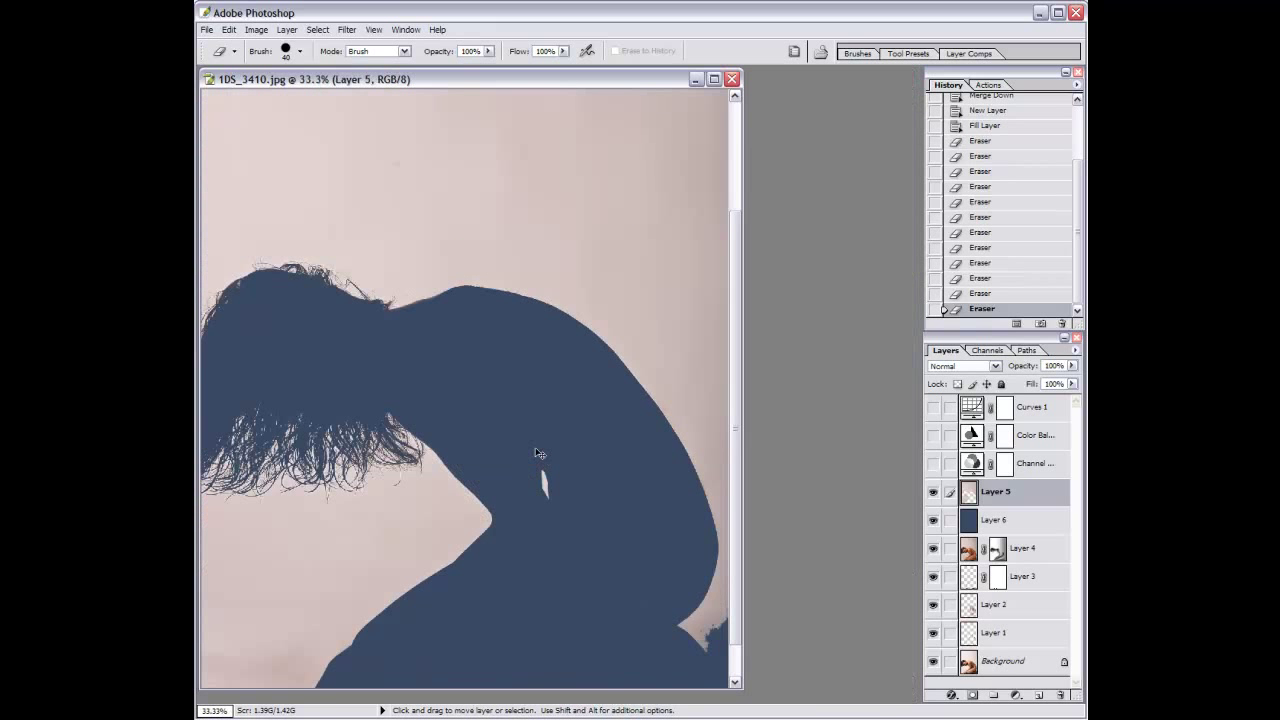
key(ctrl+minus)
Mask Layer 6 with Layer 5's outline as a selection, then hide Layer 5.
ctrl+click(967, 497)
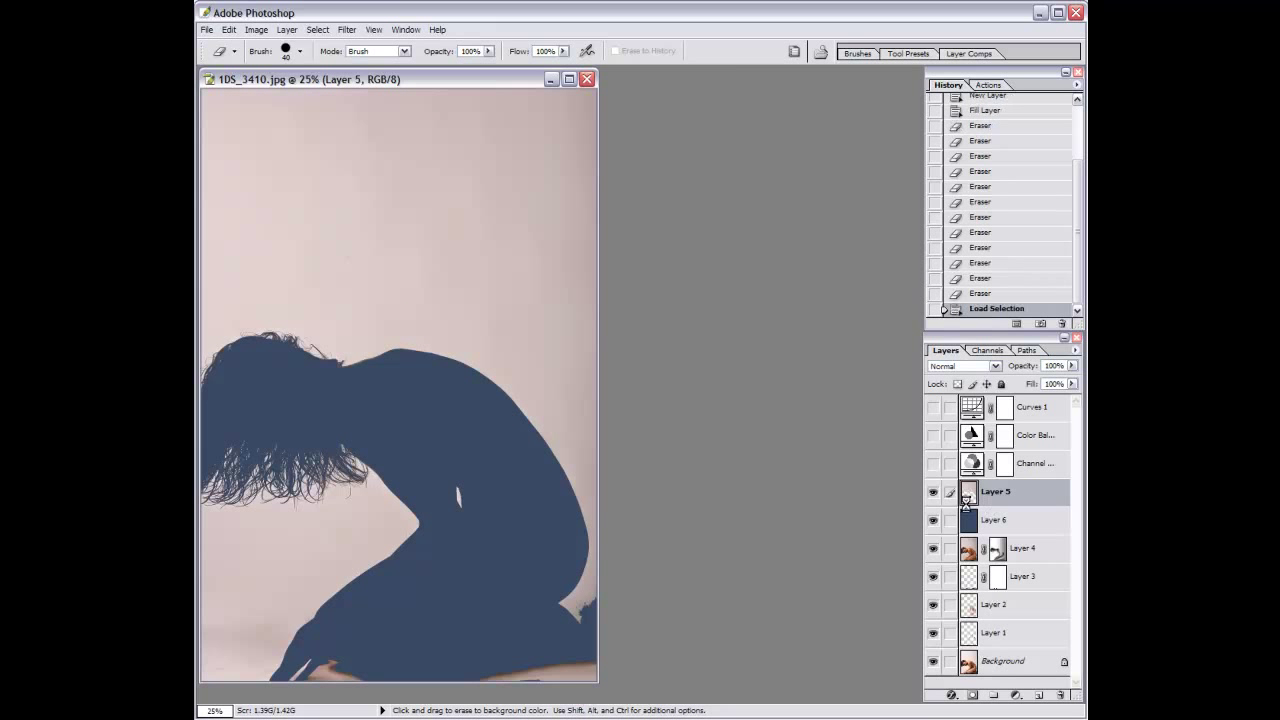
click(967, 520)
click(972, 695)
click(933, 492)
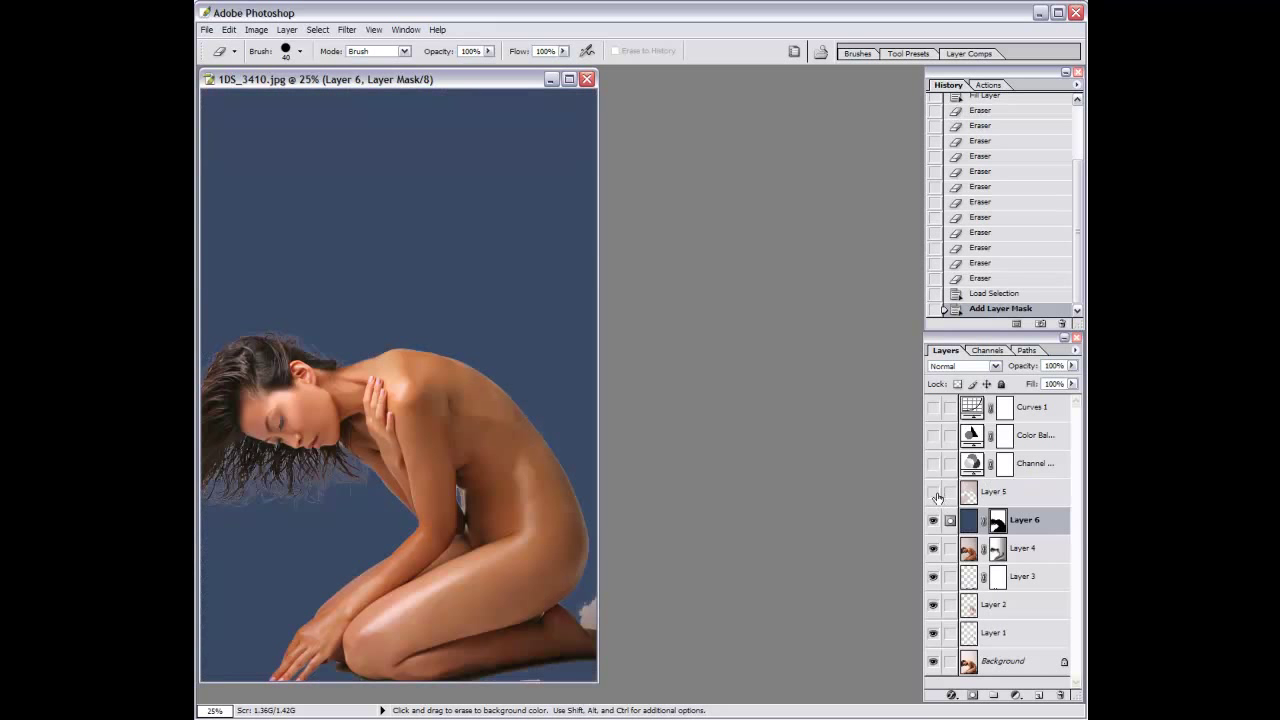
At 100% zoom, paint Layer 6's mask near the knees with a size-30 brush, redoing a bad stroke.
key(ctrl+alt+0)
scroll(380, 243, down, 5)
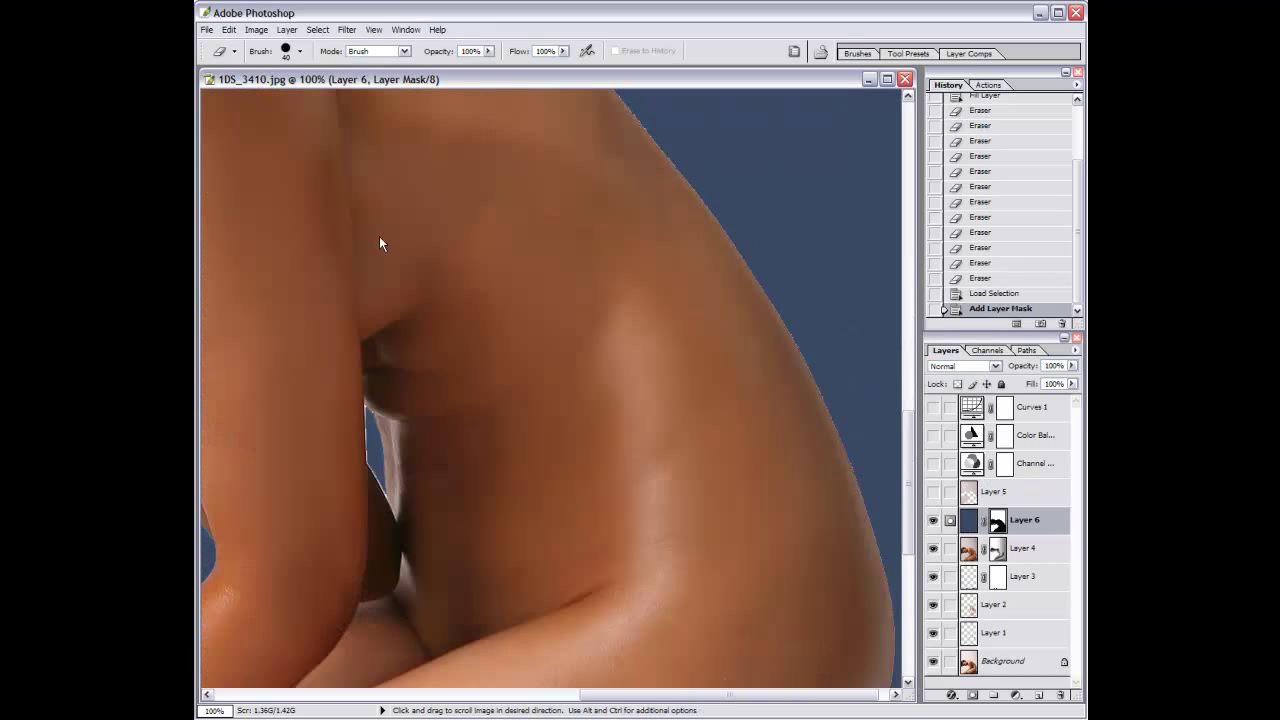
scroll(674, 409, down, 5)
key(b)
key(bracketleft)
key(bracketleft)
key(bracketleft)
drag(841, 591, 852, 606)
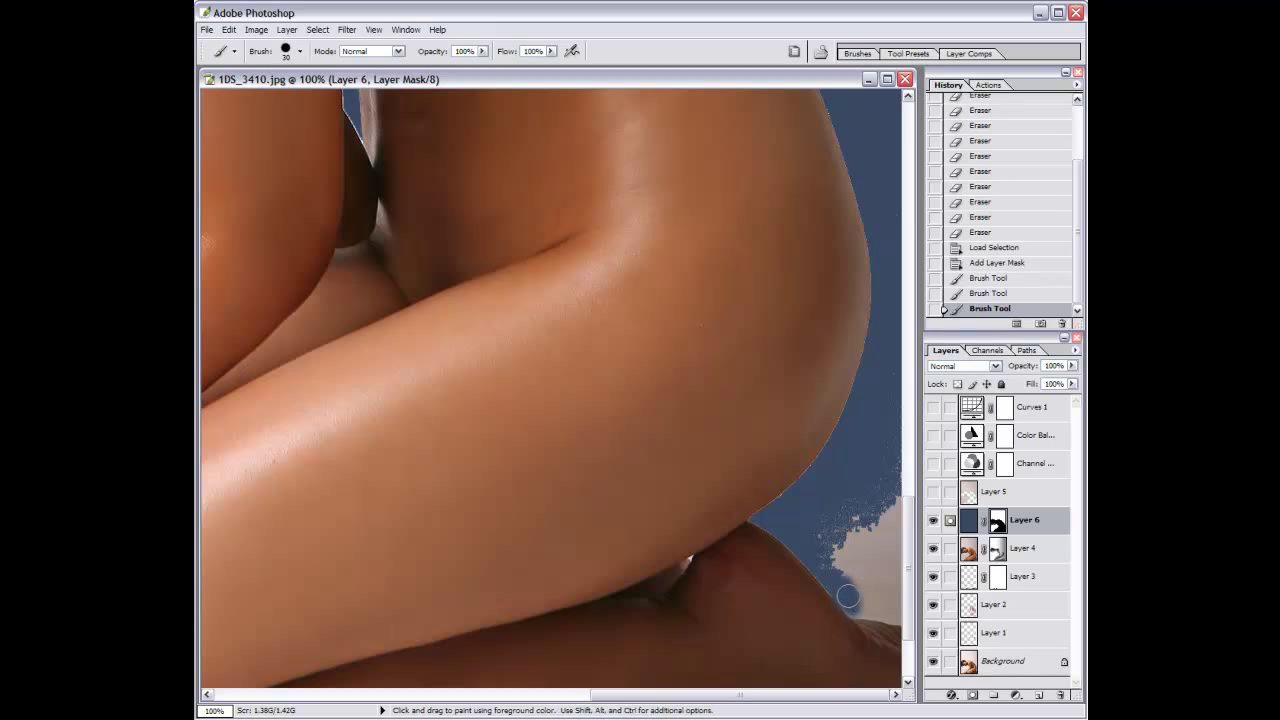
key(ctrl+alt+z)
key(ctrl+alt+z)
key(ctrl+alt+z)
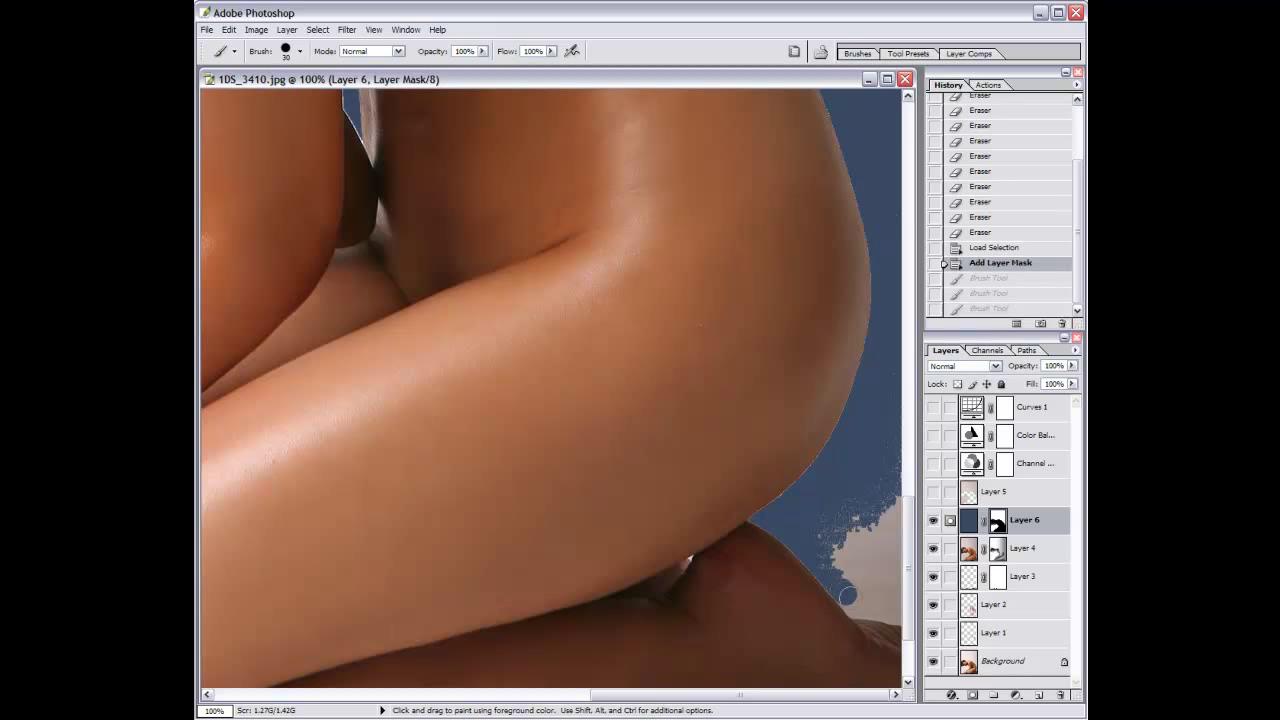
drag(843, 592, 852, 605)
Zoom to 300% and paint a short mask stroke with a size-9 brush.
key(ctrl+plus)
key(ctrl+plus)
key(bracketleft)
key(bracketleft)
key(bracketleft)
mouse_move(711, 341)
mouse_down()
mouse_move(818, 390)
mouse_move(880, 398)
mouse_up()
Paint straight mask strokes along the knee edge against the blue.
click(742, 378)
click(746, 380)
click(745, 382)
click(883, 409)
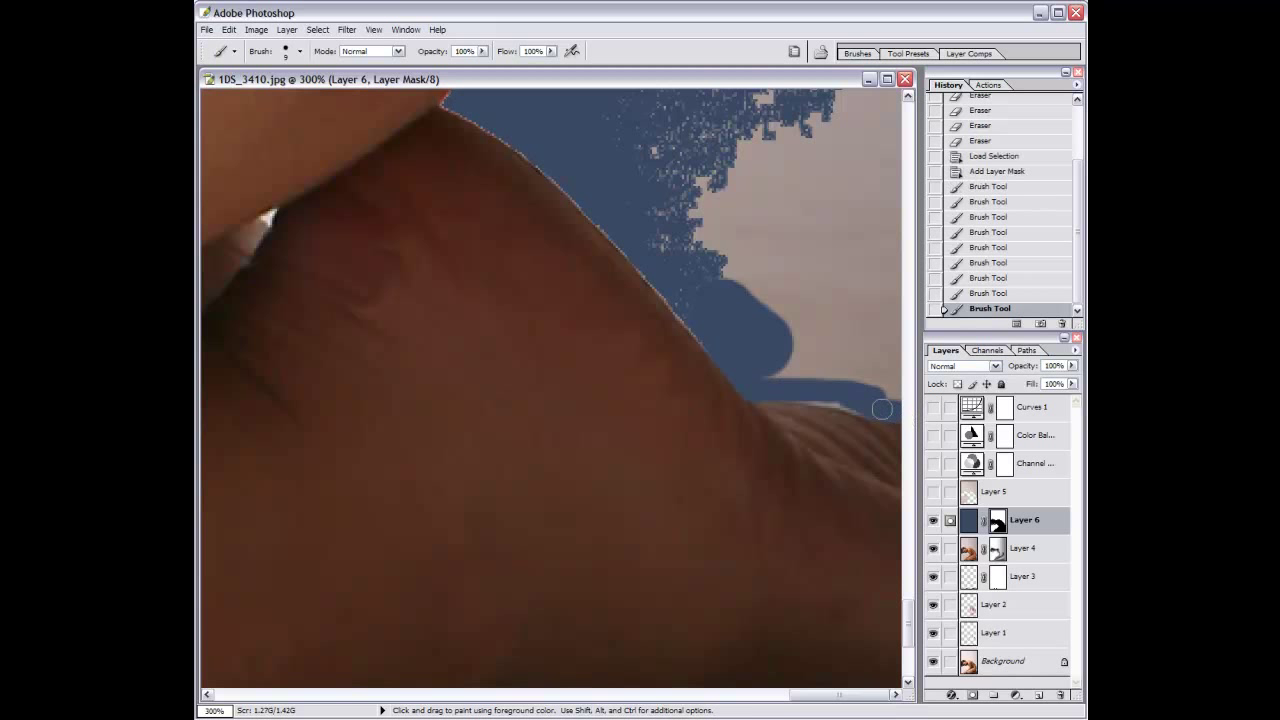
mouse_move(773, 391)
mouse_down()
mouse_move(880, 400)
mouse_move(755, 393)
mouse_up()
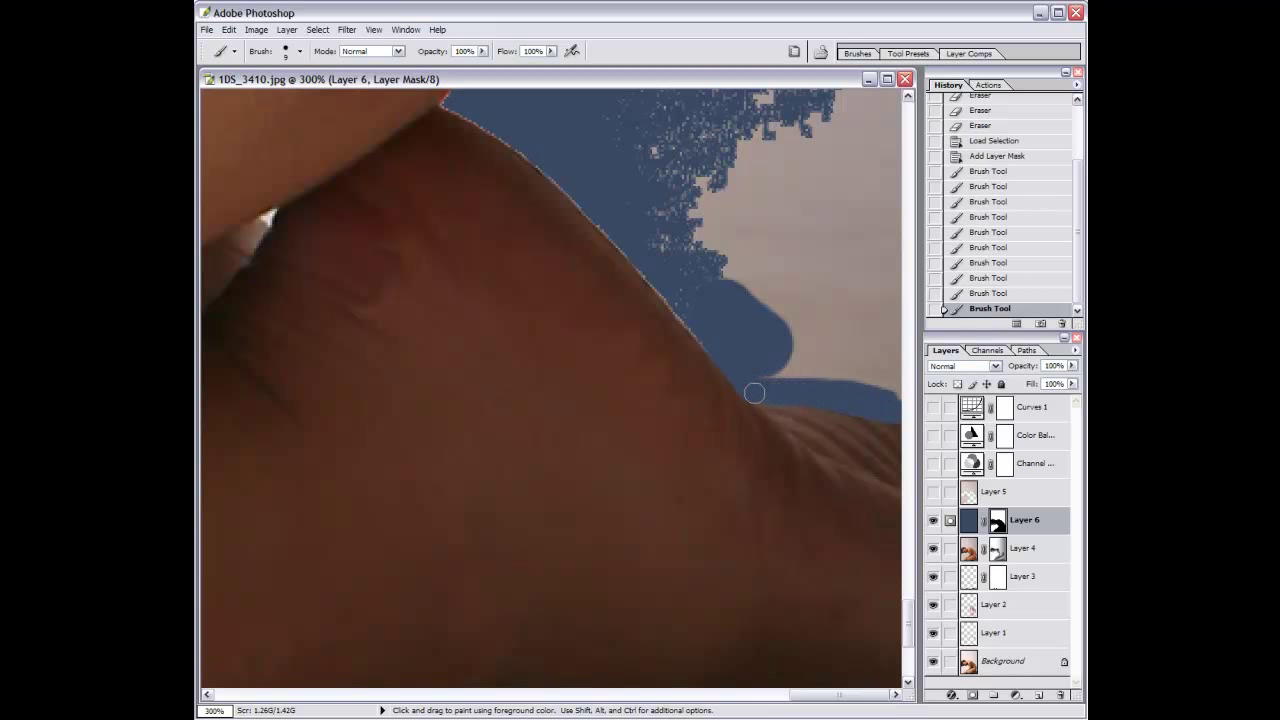
Cover the pale fringe with a chain of straight strokes down the skin edge.
scroll(622, 354, up, 3)
click(452, 180)
shift+click(500, 208)
shift+click(552, 246)
click(602, 291)
shift+click(655, 348)
shift+click(746, 457)
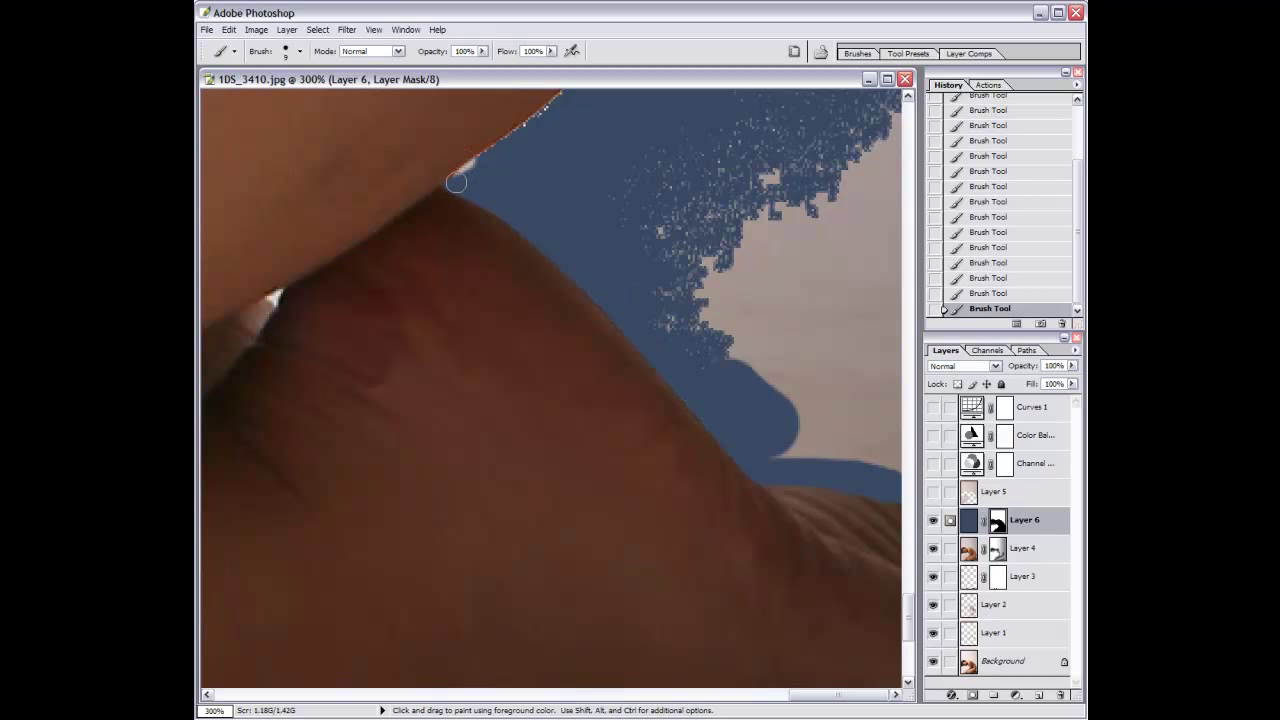
Clean the fringe along the upper and curved parts of the skin edge.
scroll(529, 157, up, 5)
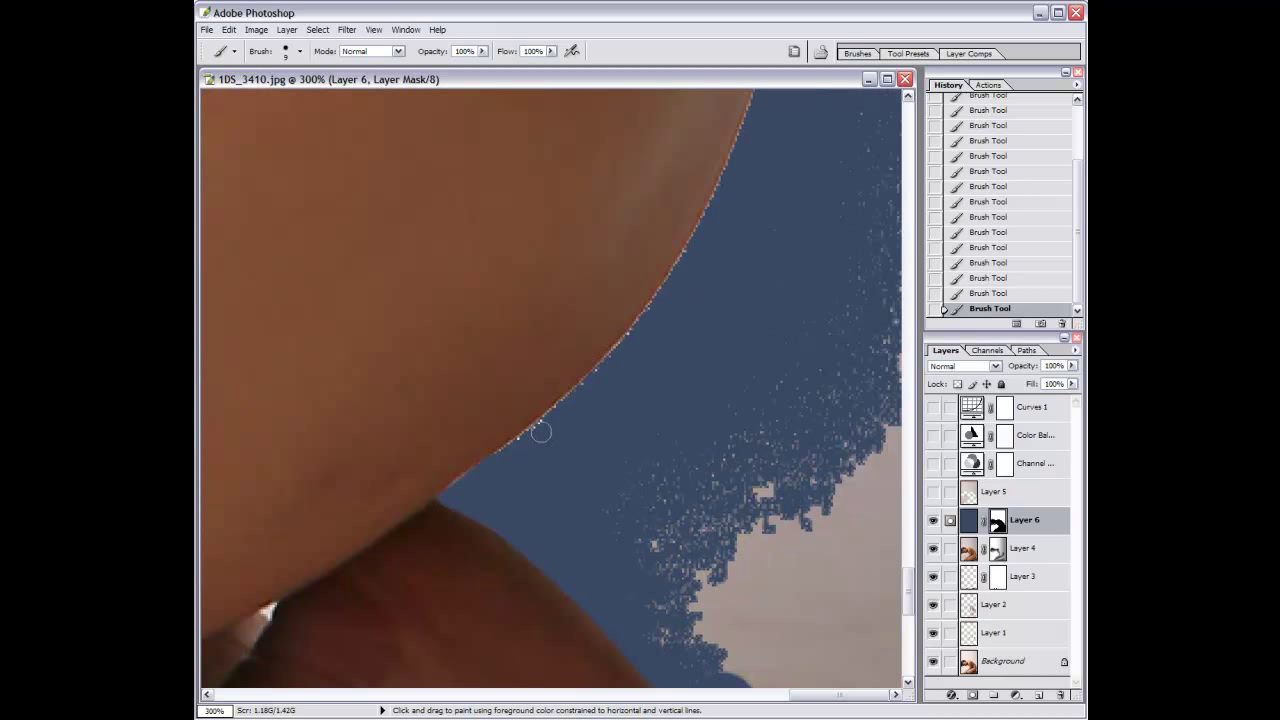
drag(551, 417, 457, 486)
drag(568, 400, 723, 201)
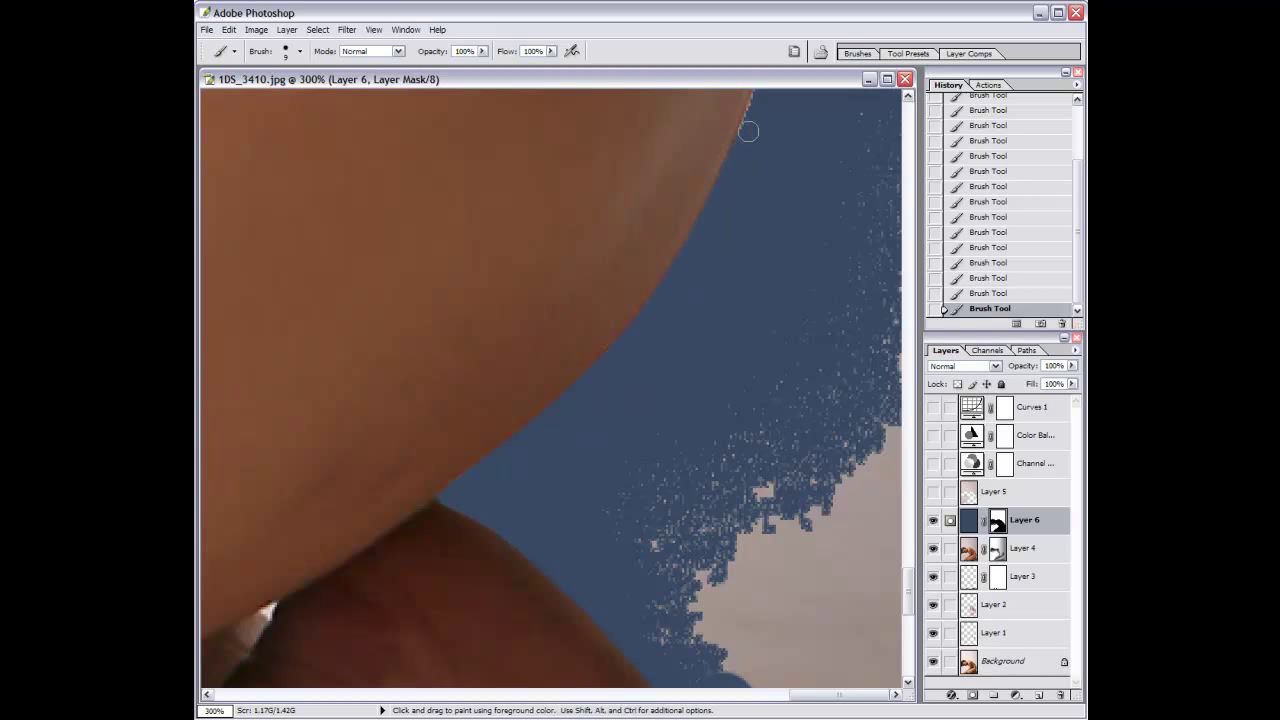
drag(743, 129, 775, 505)
drag(766, 548, 783, 492)
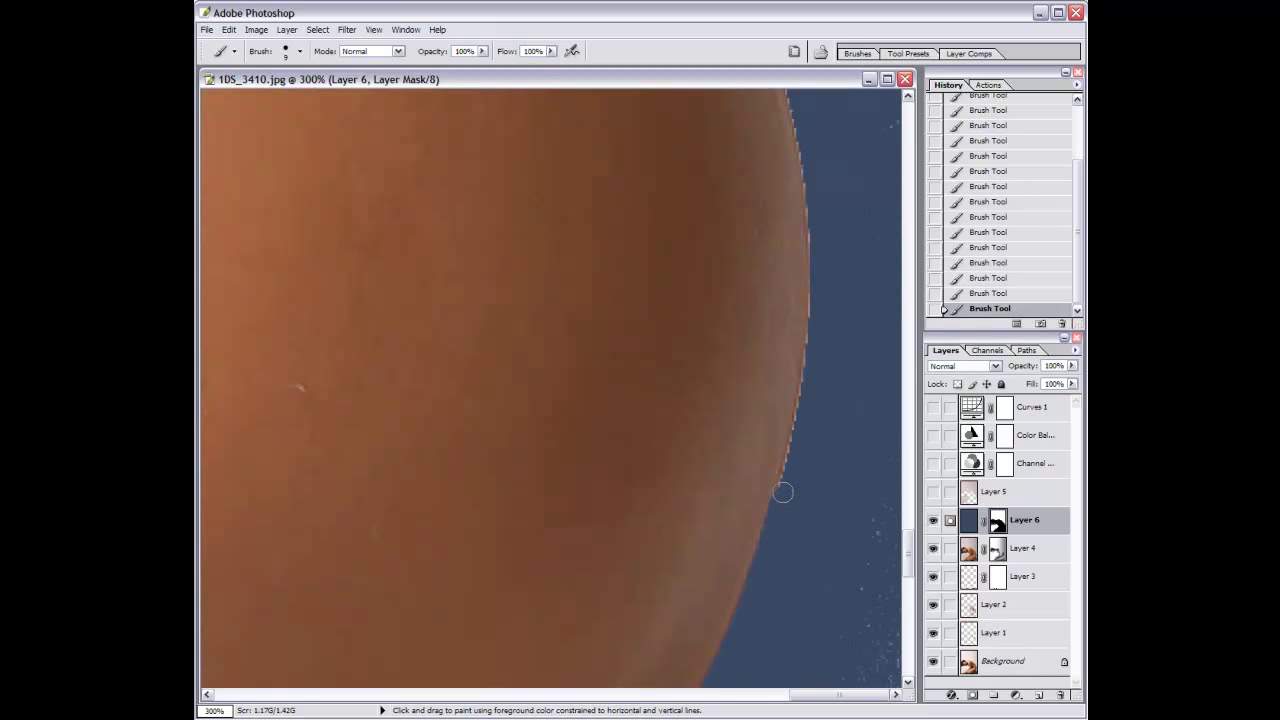
drag(805, 415, 815, 316)
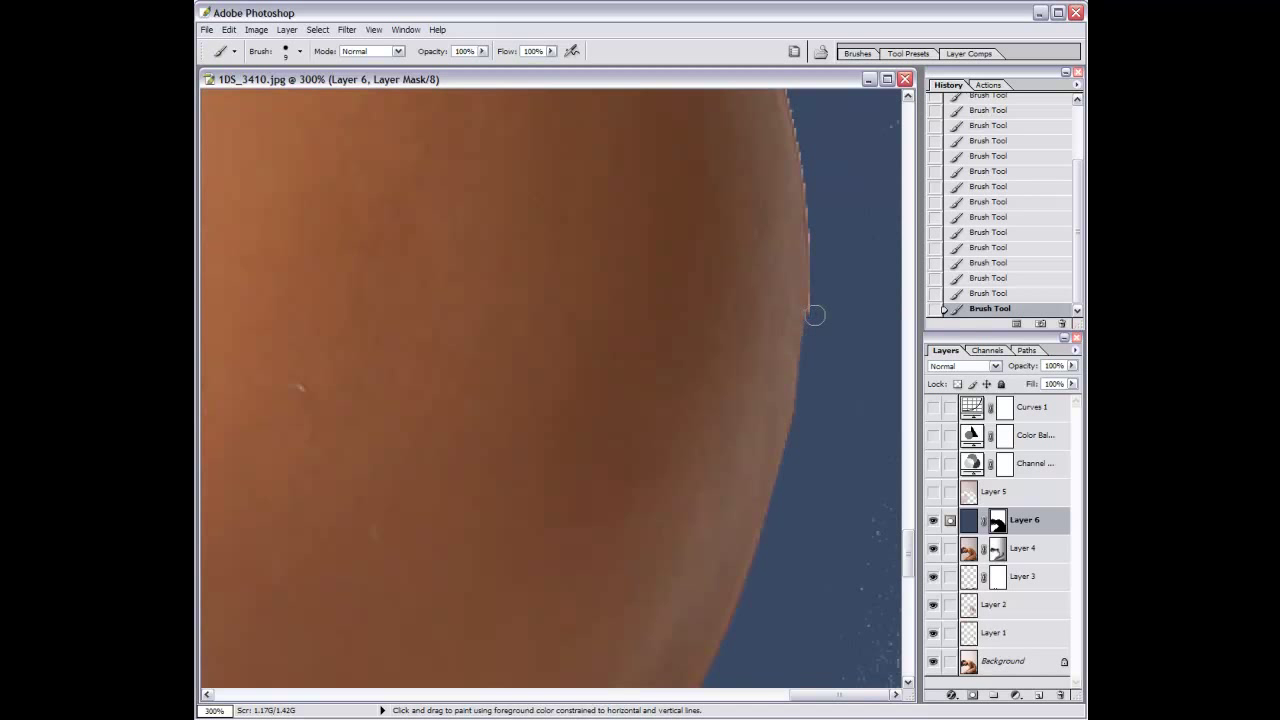
mouse_move(816, 249)
mouse_down()
mouse_move(814, 217)
mouse_move(797, 443)
mouse_move(763, 266)
mouse_move(769, 563)
mouse_move(744, 459)
mouse_move(597, 106)
mouse_move(666, 520)
mouse_up()
Clean the lower edge, then paint straight lines up the skin edge toward its curved top.
drag(640, 453, 670, 530)
drag(593, 367, 593, 380)
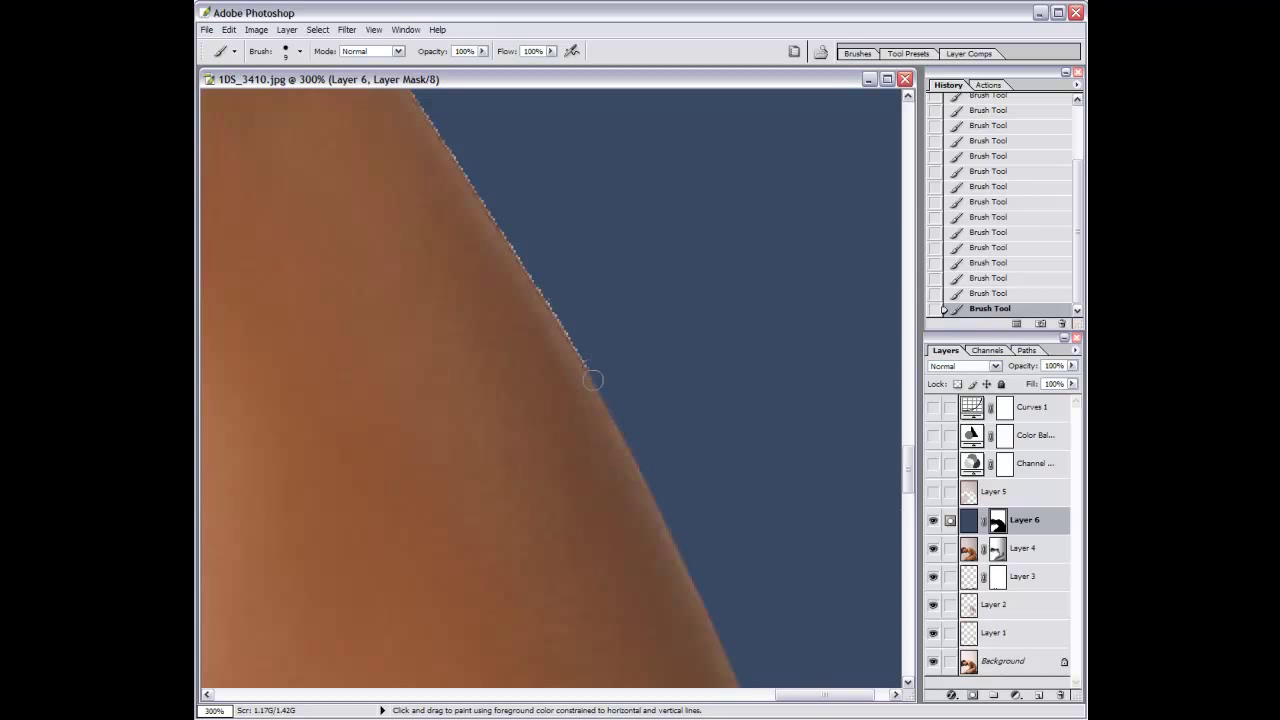
shift+click(553, 286)
shift+click(484, 196)
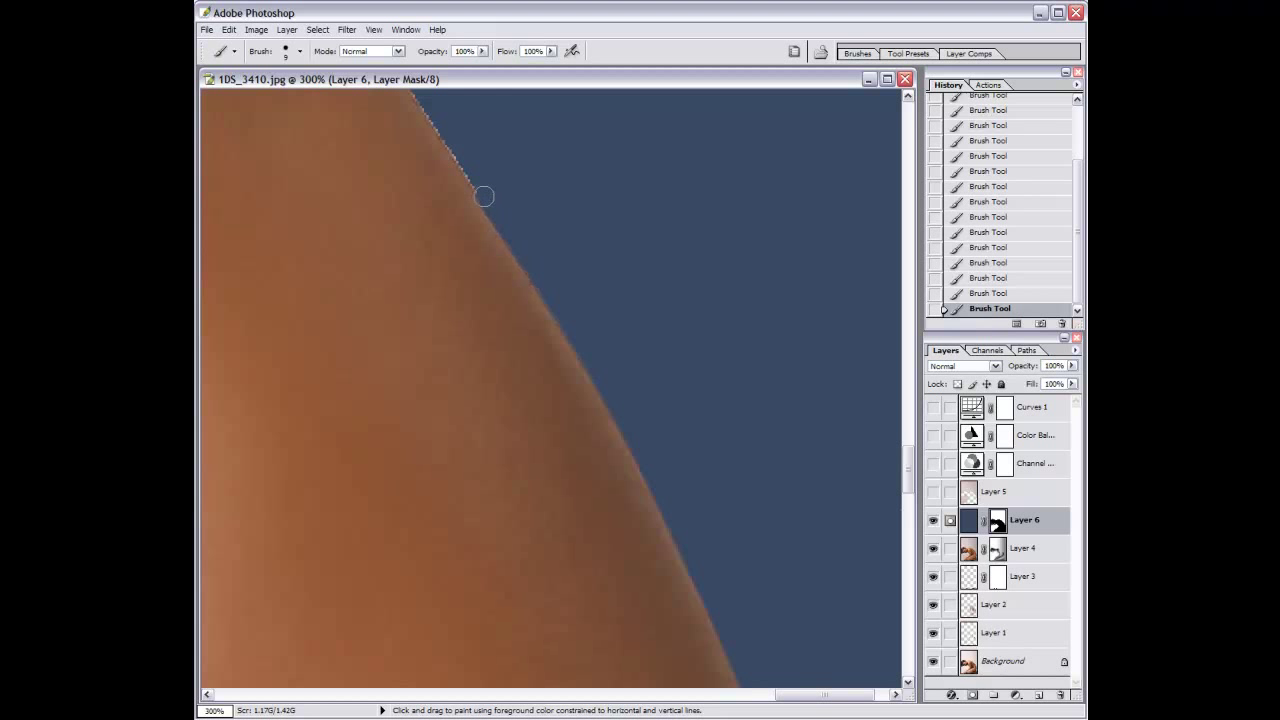
drag(451, 157, 617, 442)
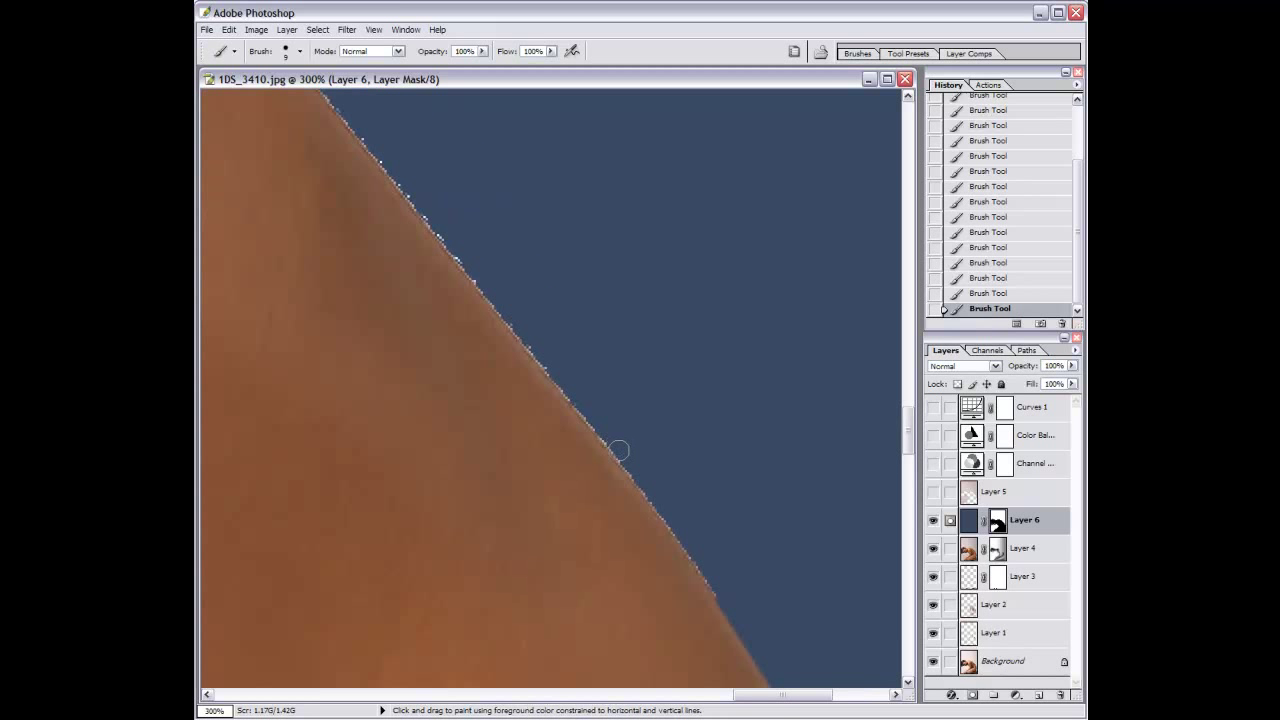
shift+click(569, 401)
shift+click(502, 305)
shift+click(421, 204)
mouse_move(383, 154)
mouse_down()
mouse_move(713, 524)
mouse_move(371, 257)
mouse_move(632, 464)
mouse_move(541, 409)
mouse_move(407, 359)
mouse_up()
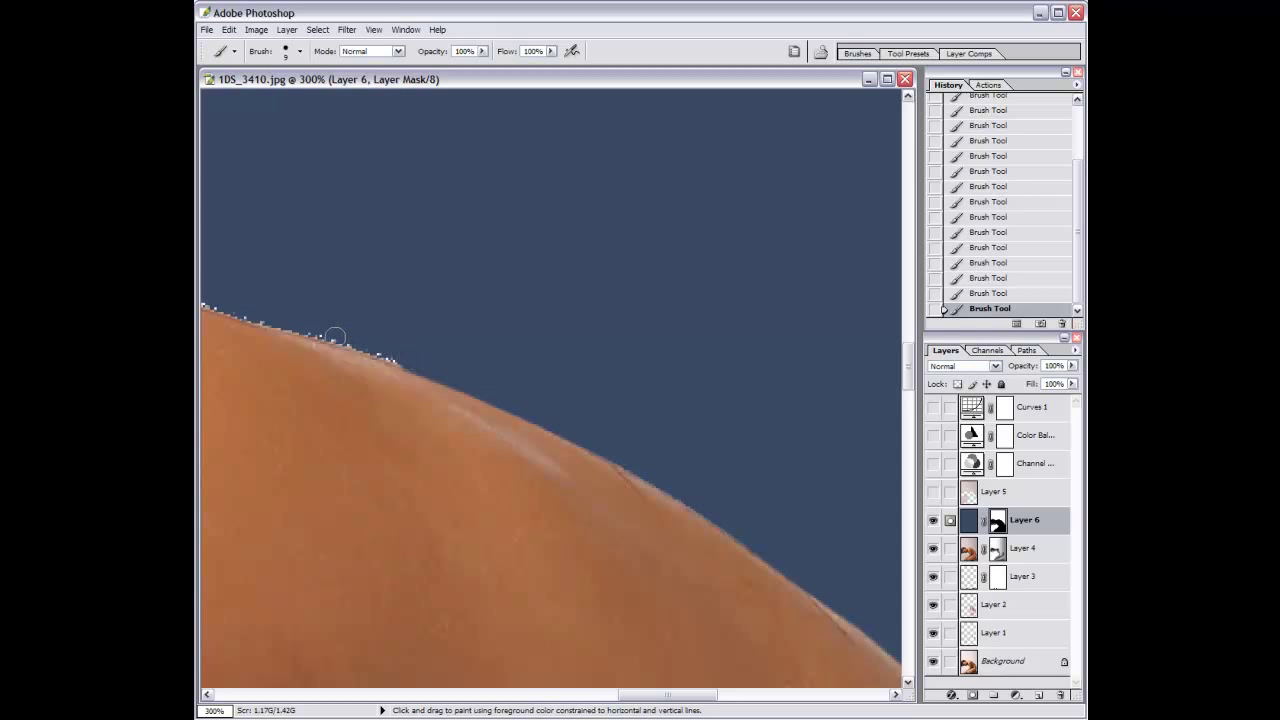
Undo a bad mask stroke and repaint along the shoulder edge to remove the grey fringe.
mouse_move(332, 332)
mouse_down()
mouse_move(603, 458)
mouse_move(367, 401)
mouse_move(223, 390)
mouse_move(709, 463)
mouse_move(560, 460)
mouse_move(429, 509)
mouse_move(617, 449)
mouse_move(409, 503)
mouse_move(635, 437)
mouse_up()
mouse_move(534, 456)
mouse_down()
mouse_move(500, 463)
mouse_move(574, 470)
mouse_up()
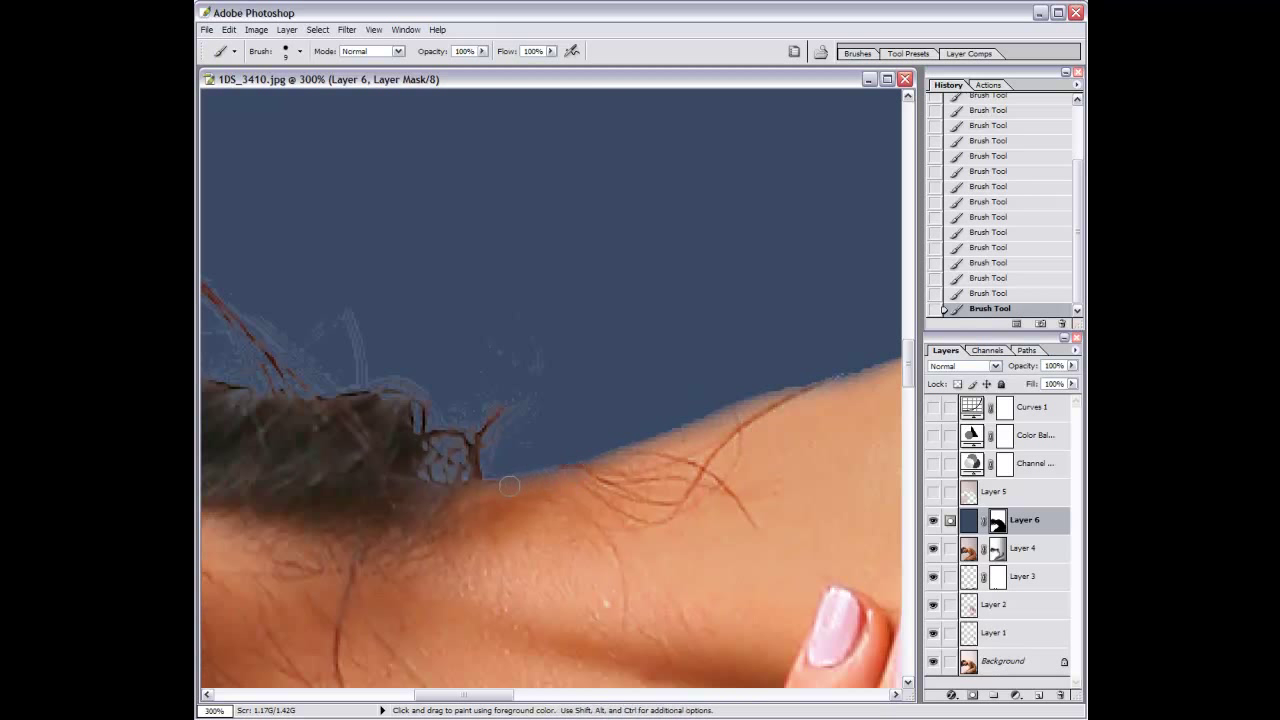
key(ctrl+z)
drag(491, 497, 757, 407)
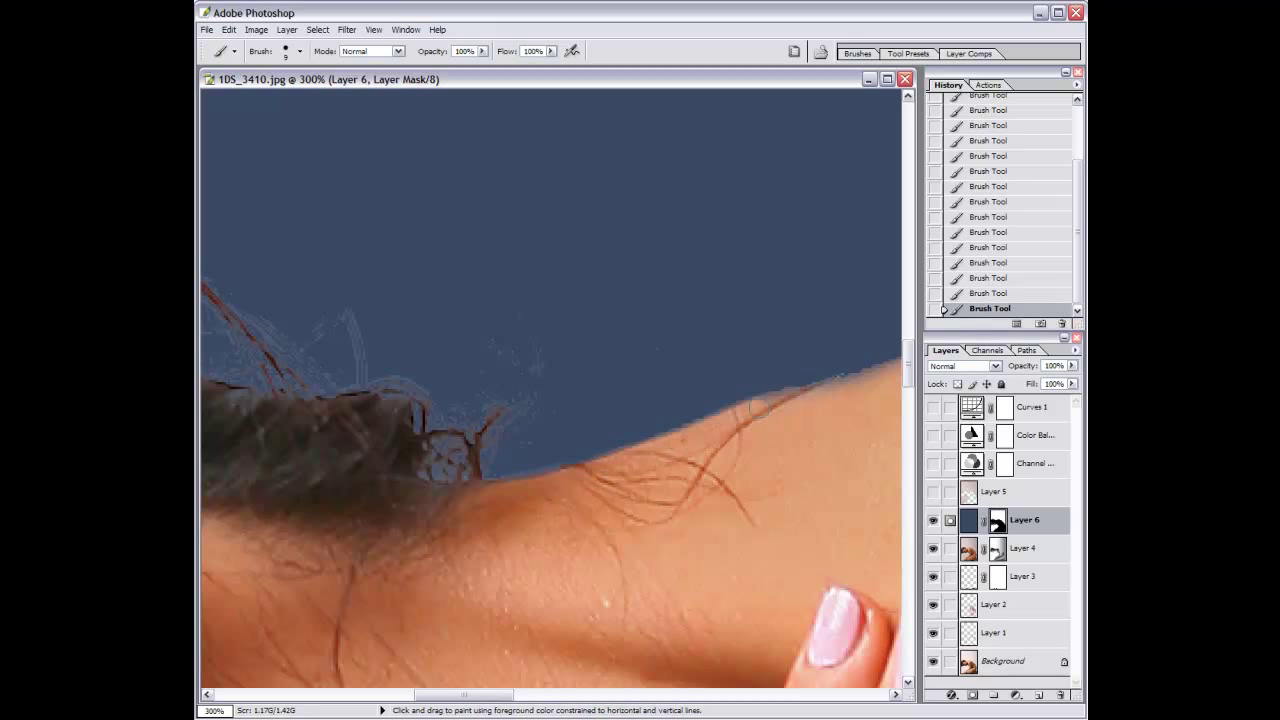
drag(900, 395, 612, 503)
mouse_move(658, 461)
mouse_down()
mouse_move(752, 436)
mouse_move(674, 417)
mouse_move(420, 509)
mouse_move(664, 498)
mouse_move(606, 531)
mouse_move(514, 514)
mouse_move(391, 163)
mouse_move(497, 386)
mouse_move(280, 377)
mouse_up()
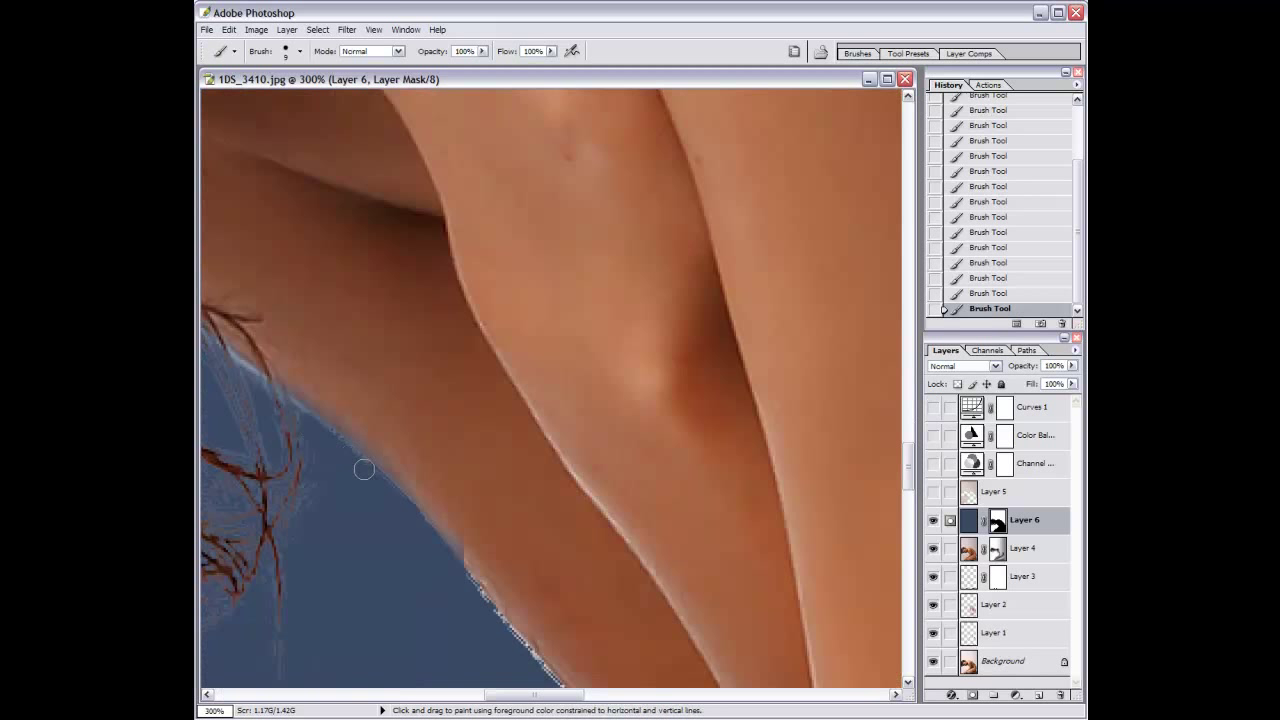
Paint out the speckled white fringe along the thigh and down the leg edge.
shift+click(535, 671)
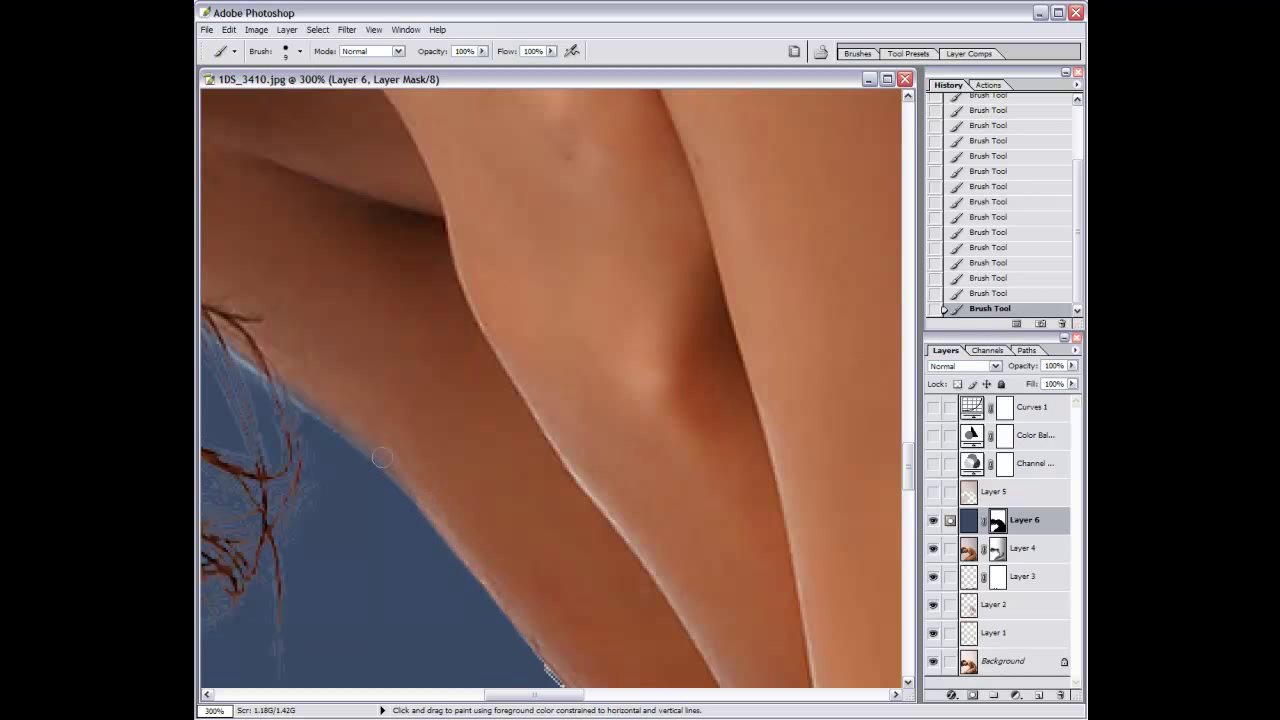
shift+click(237, 331)
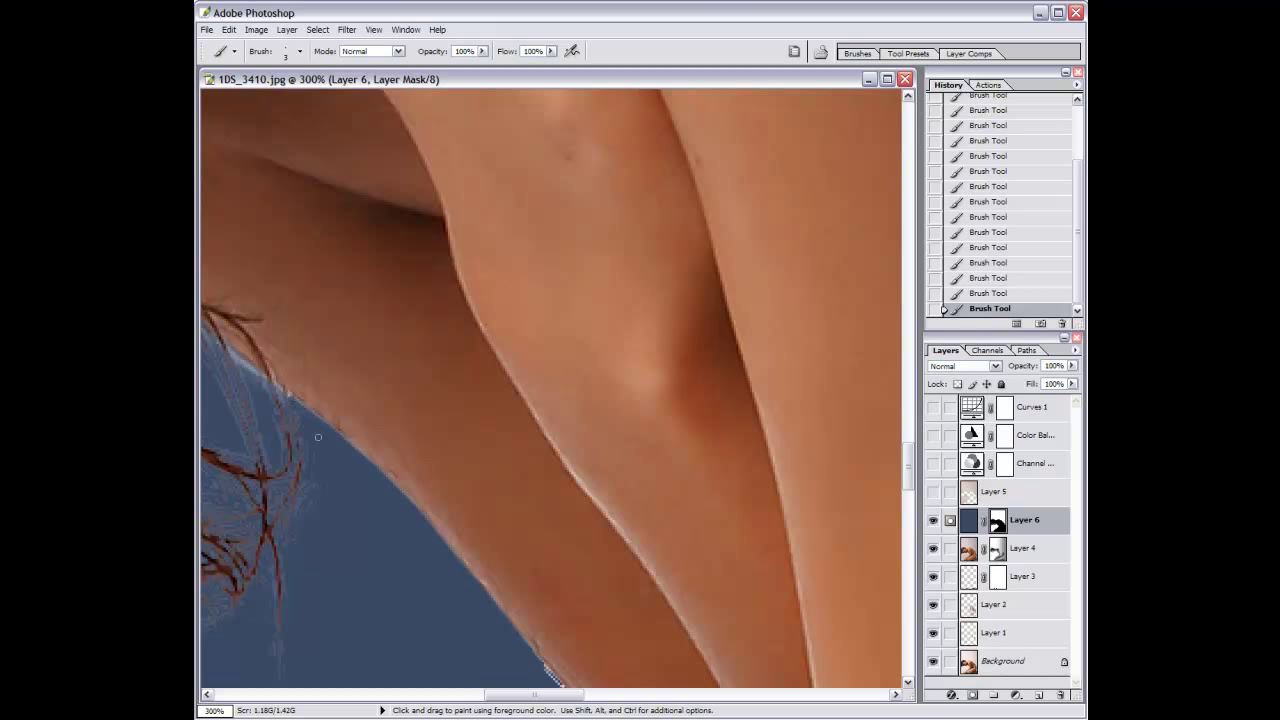
scroll(318, 437, down, 3)
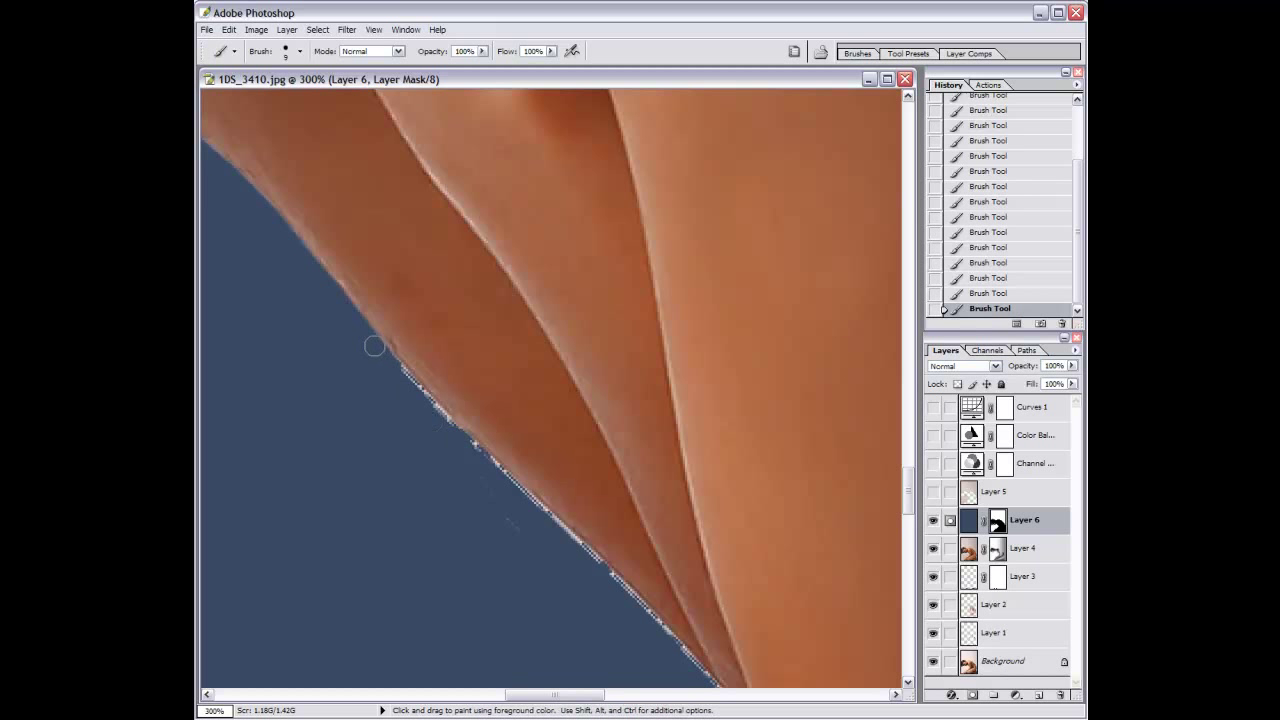
shift+click(455, 435)
shift+click(522, 499)
shift+click(578, 549)
shift+click(652, 624)
shift+click(687, 666)
mouse_move(687, 666)
mouse_down()
mouse_move(430, 310)
mouse_move(463, 368)
mouse_move(466, 434)
mouse_move(469, 420)
mouse_move(366, 529)
mouse_up()
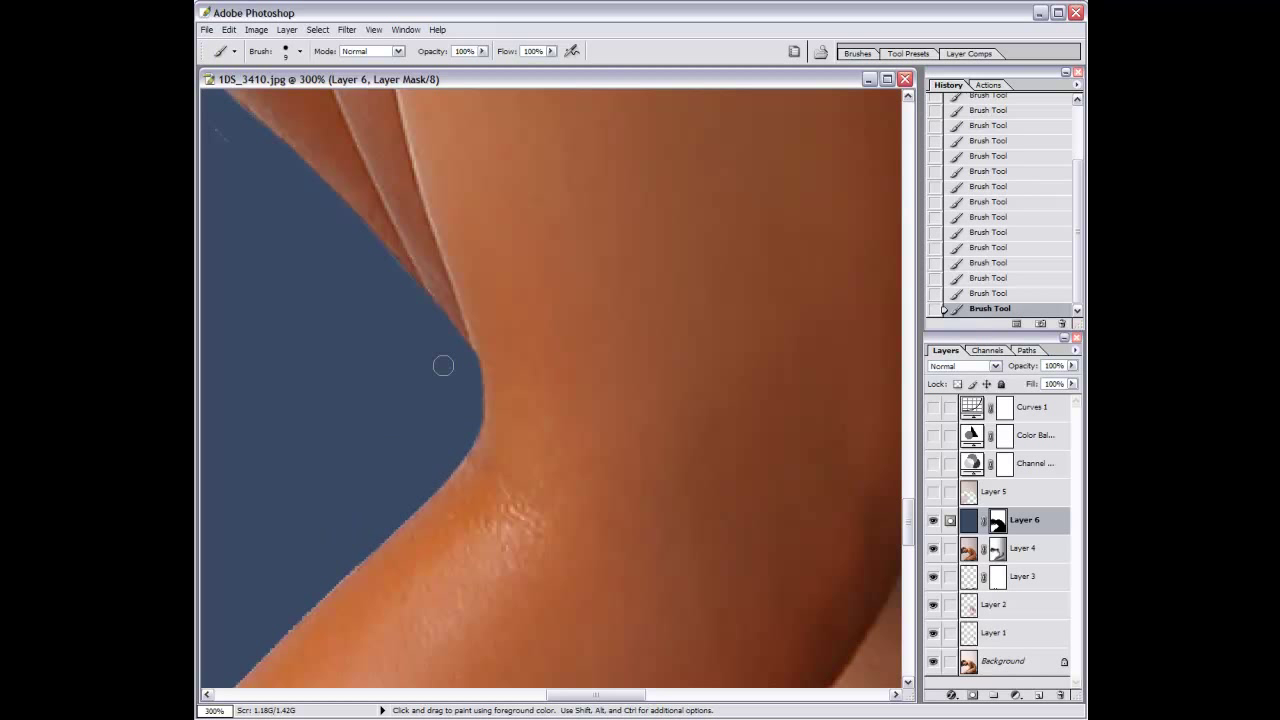
Clean the light fringe down the arm edge to where it meets the hand.
drag(443, 366, 525, 386)
drag(254, 417, 314, 177)
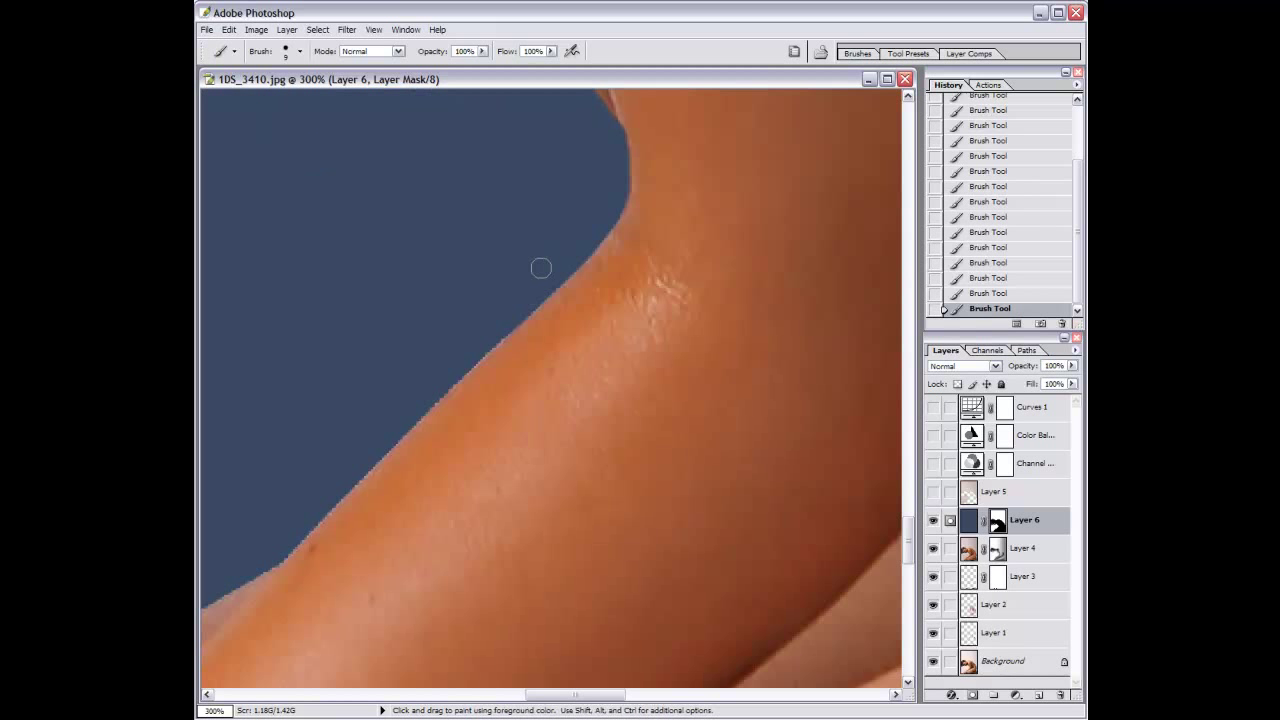
mouse_move(480, 351)
mouse_down()
mouse_move(331, 477)
mouse_move(370, 455)
mouse_move(335, 488)
mouse_up()
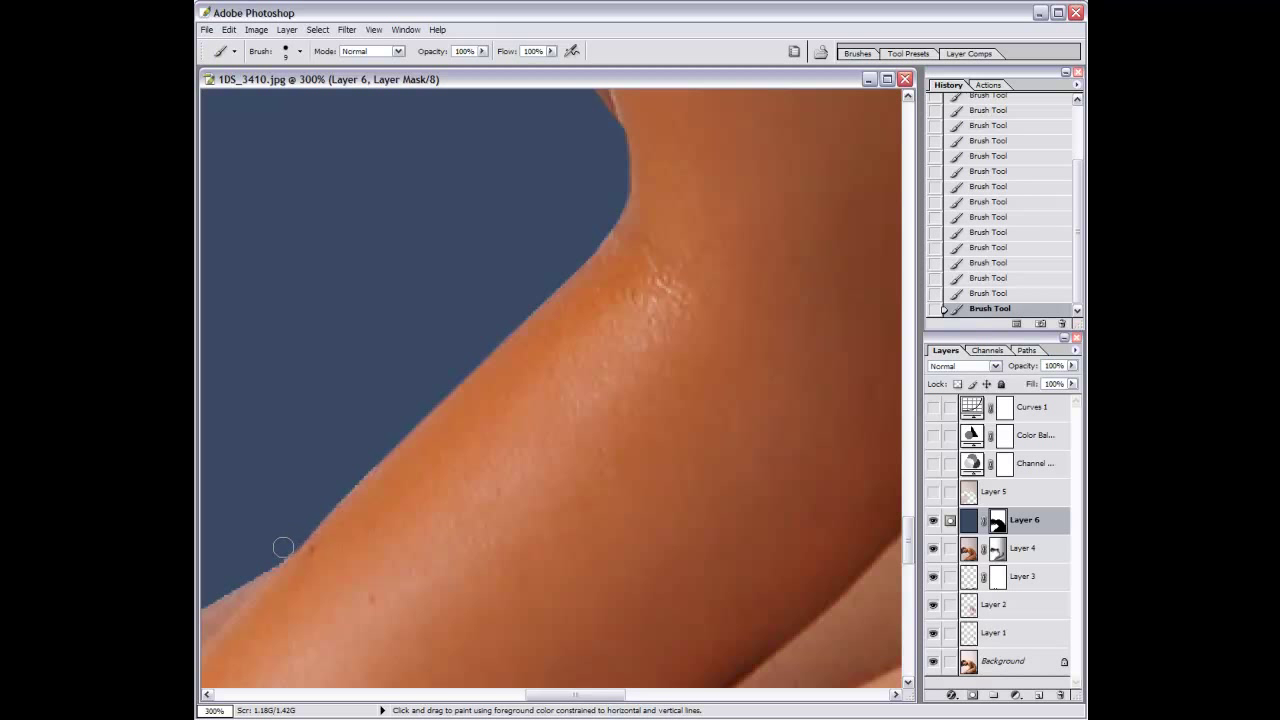
mouse_move(271, 557)
mouse_down()
mouse_move(616, 333)
mouse_move(435, 459)
mouse_up()
mouse_move(372, 489)
mouse_down()
mouse_move(294, 523)
mouse_move(209, 591)
mouse_move(689, 300)
mouse_move(507, 428)
mouse_up()
mouse_move(464, 466)
mouse_down()
mouse_move(357, 549)
mouse_move(380, 534)
mouse_move(286, 643)
mouse_move(497, 286)
mouse_up()
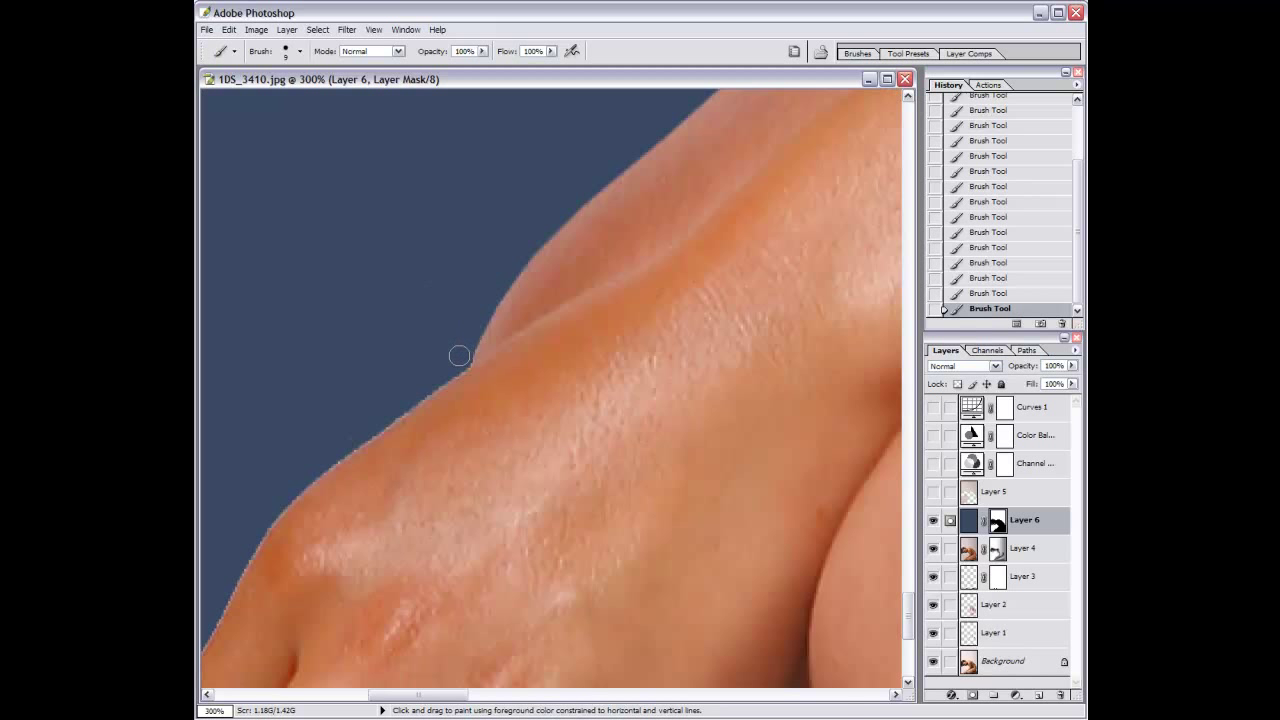
mouse_move(402, 405)
mouse_down()
mouse_move(264, 516)
mouse_move(213, 604)
mouse_move(543, 240)
mouse_up()
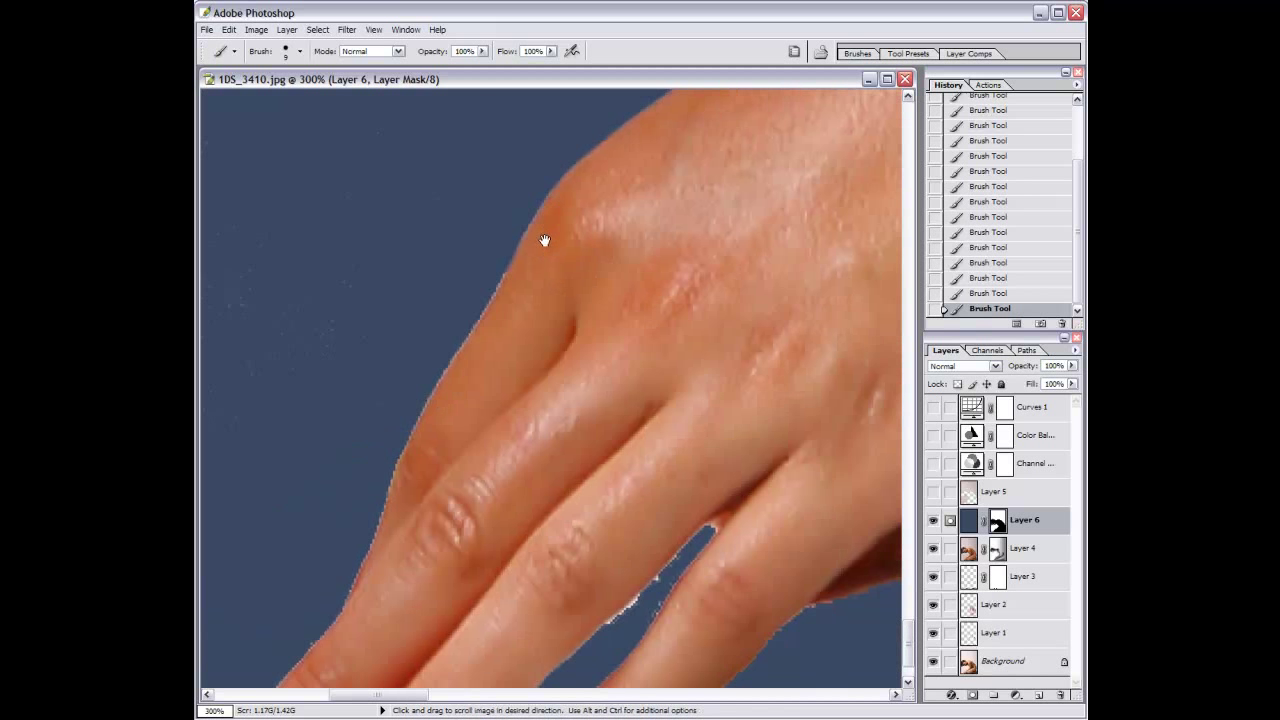
Clean the light fringe along the finger edge down to the fingertip.
drag(460, 328, 374, 507)
mouse_move(356, 558)
mouse_down()
mouse_move(323, 609)
mouse_move(534, 360)
mouse_move(602, 360)
mouse_up()
drag(519, 603, 476, 684)
drag(624, 317, 294, 320)
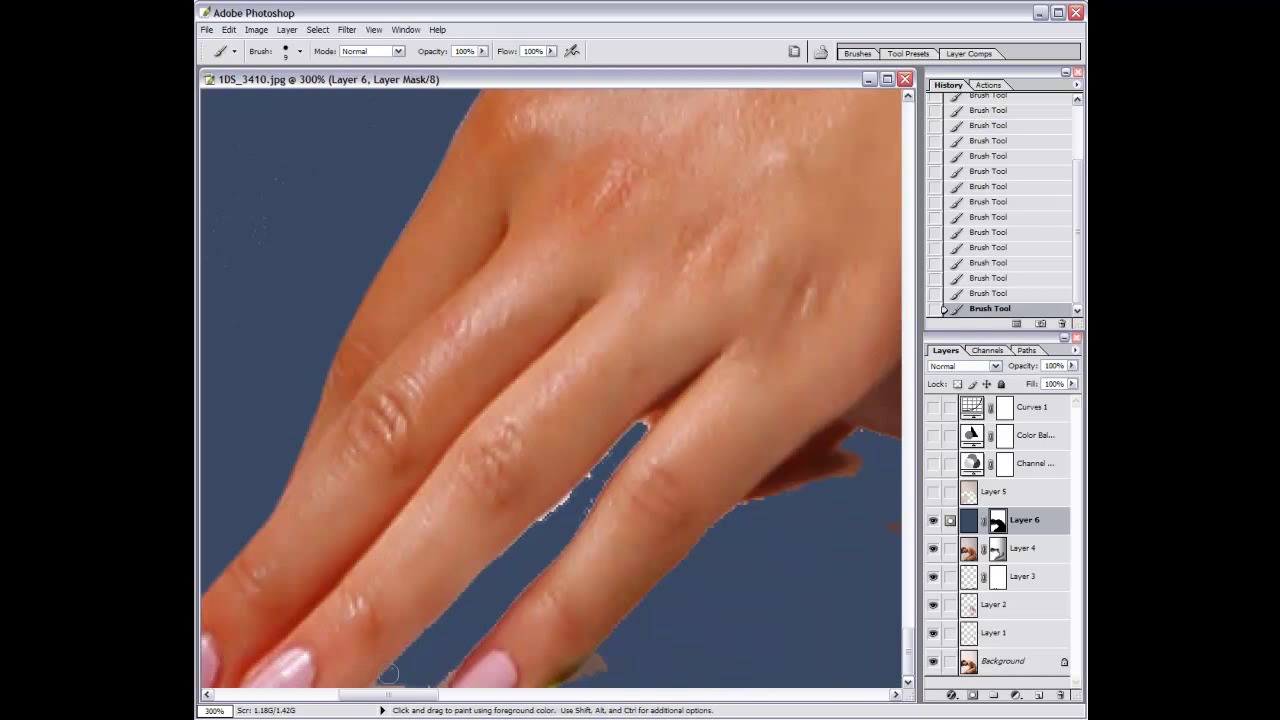
drag(388, 684, 456, 681)
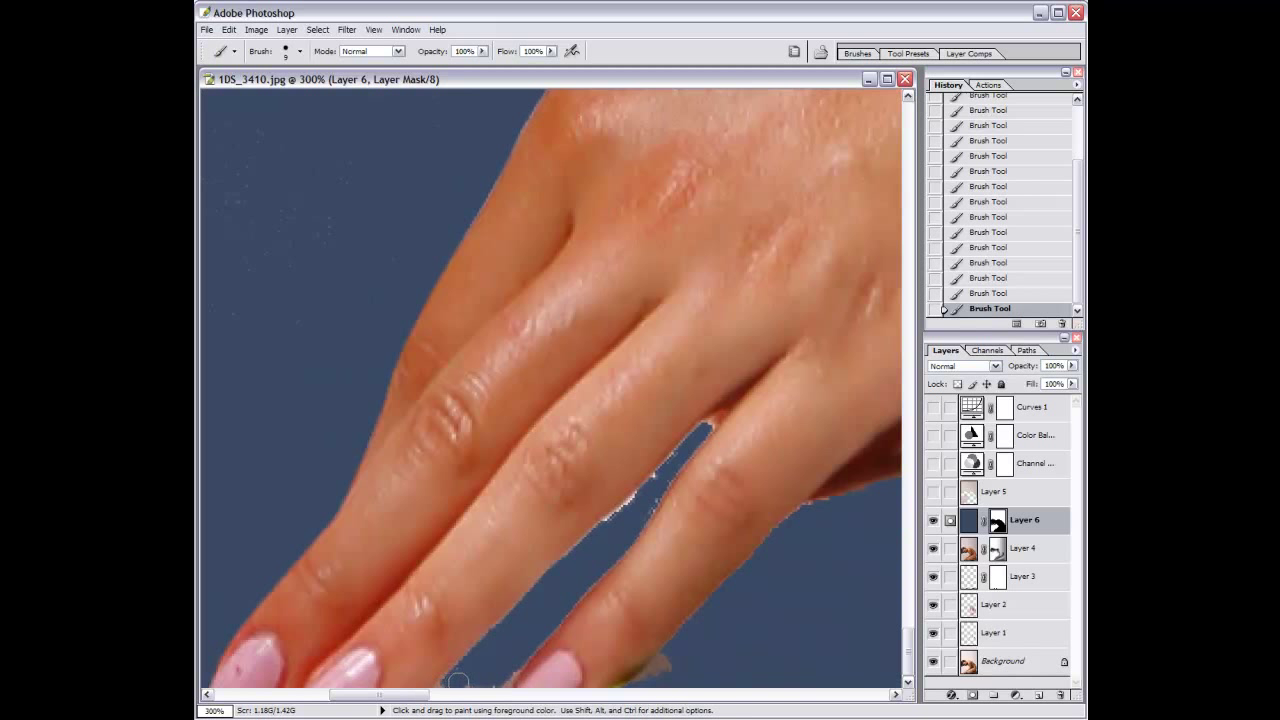
Remove the white fringe between the fingers with straight Shift strokes.
key(shift)
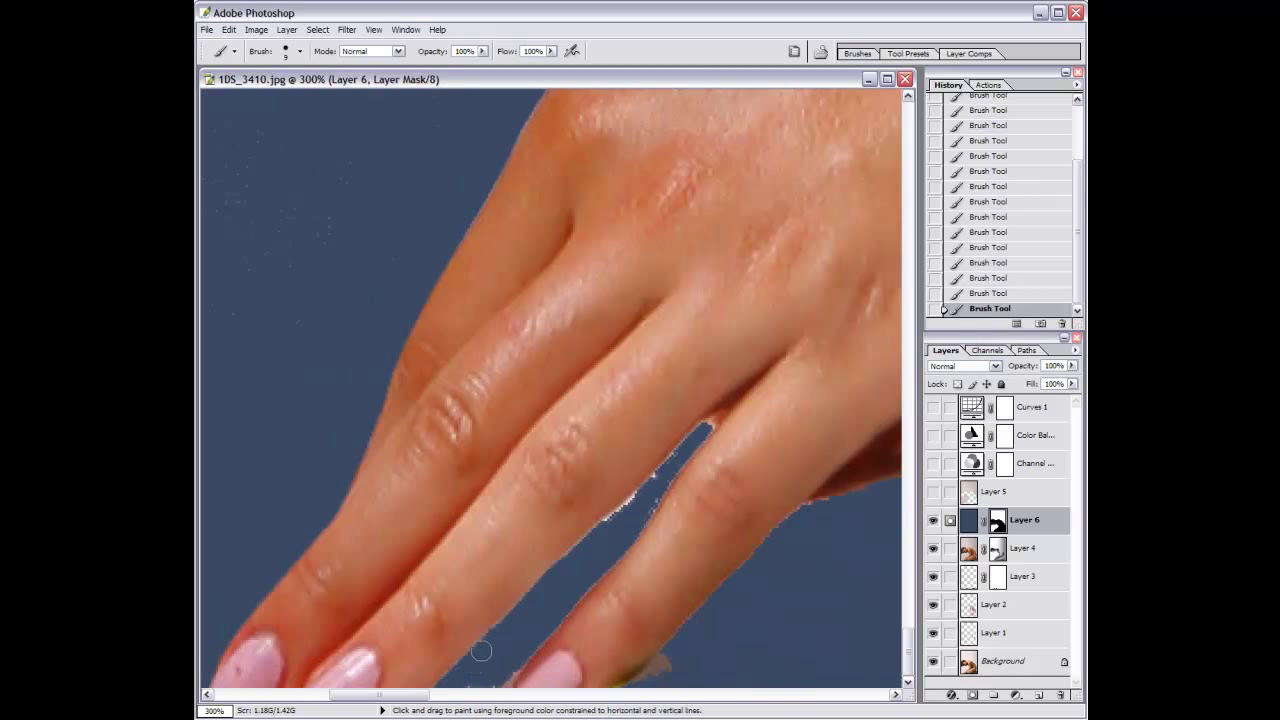
drag(554, 576, 681, 467)
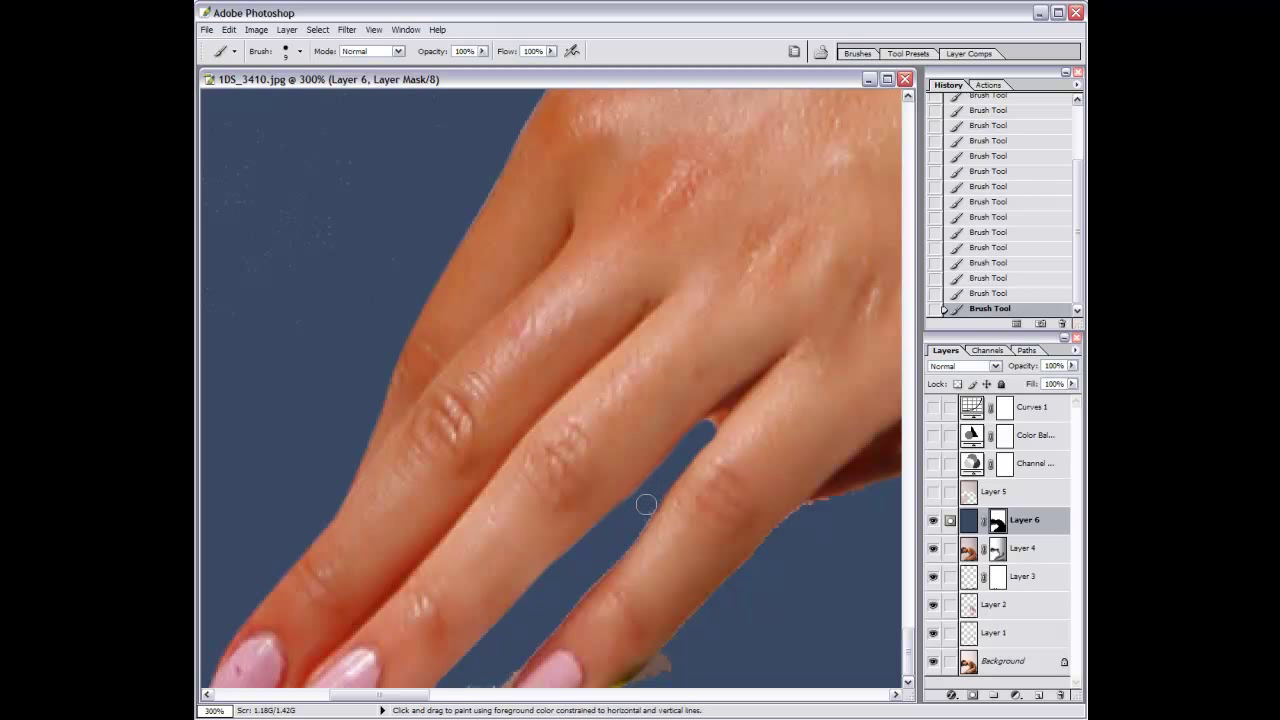
key(shift)
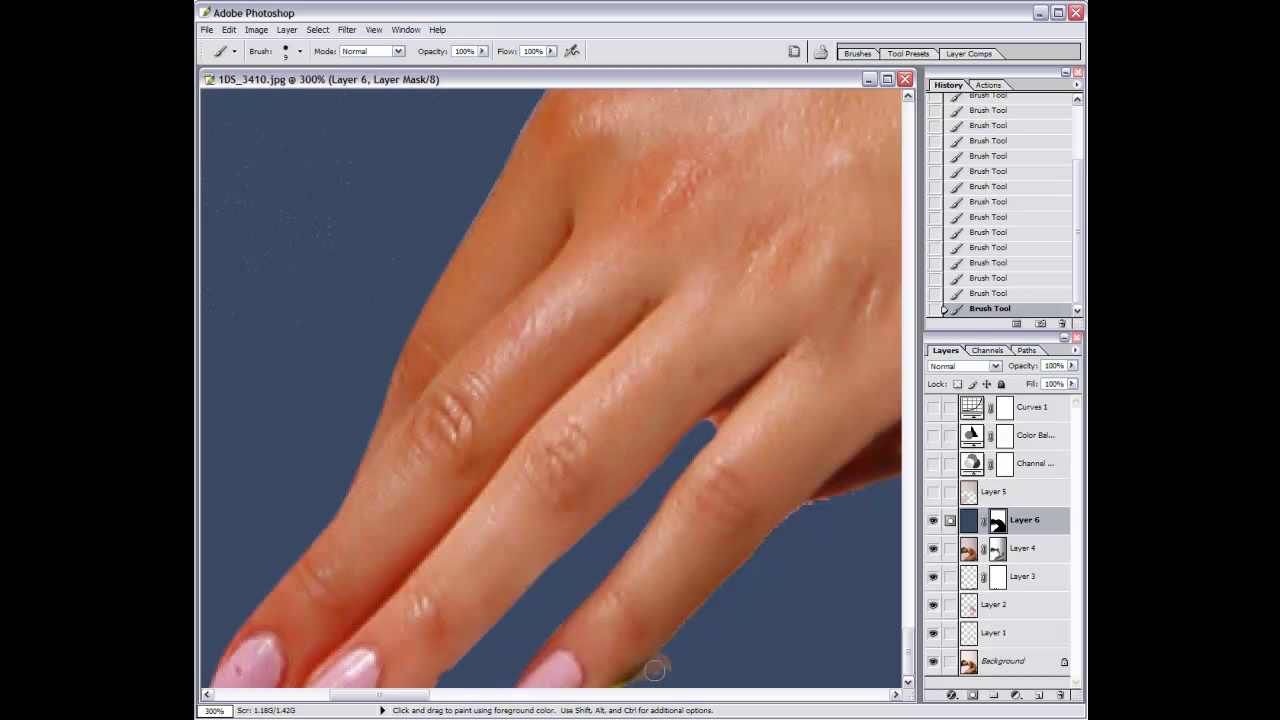
key(shift)
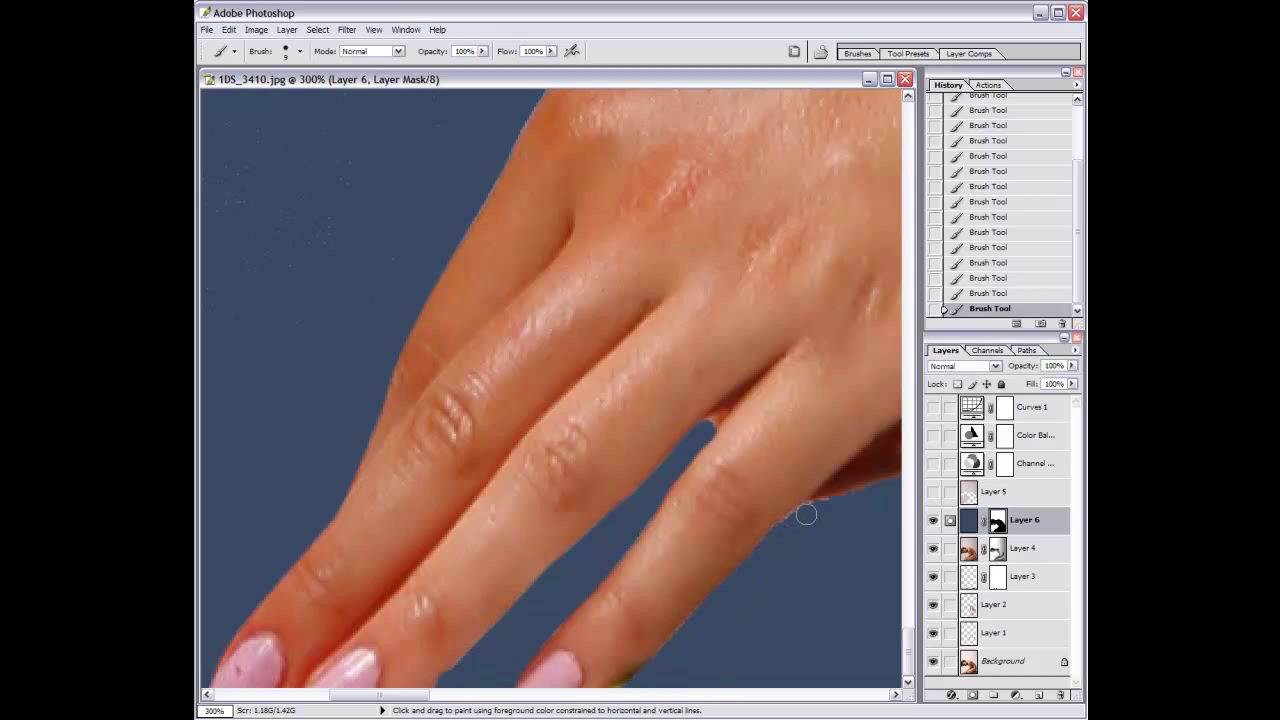
mouse_move(823, 500)
mouse_down()
mouse_move(451, 557)
mouse_move(443, 523)
mouse_move(493, 487)
mouse_move(423, 557)
mouse_up()
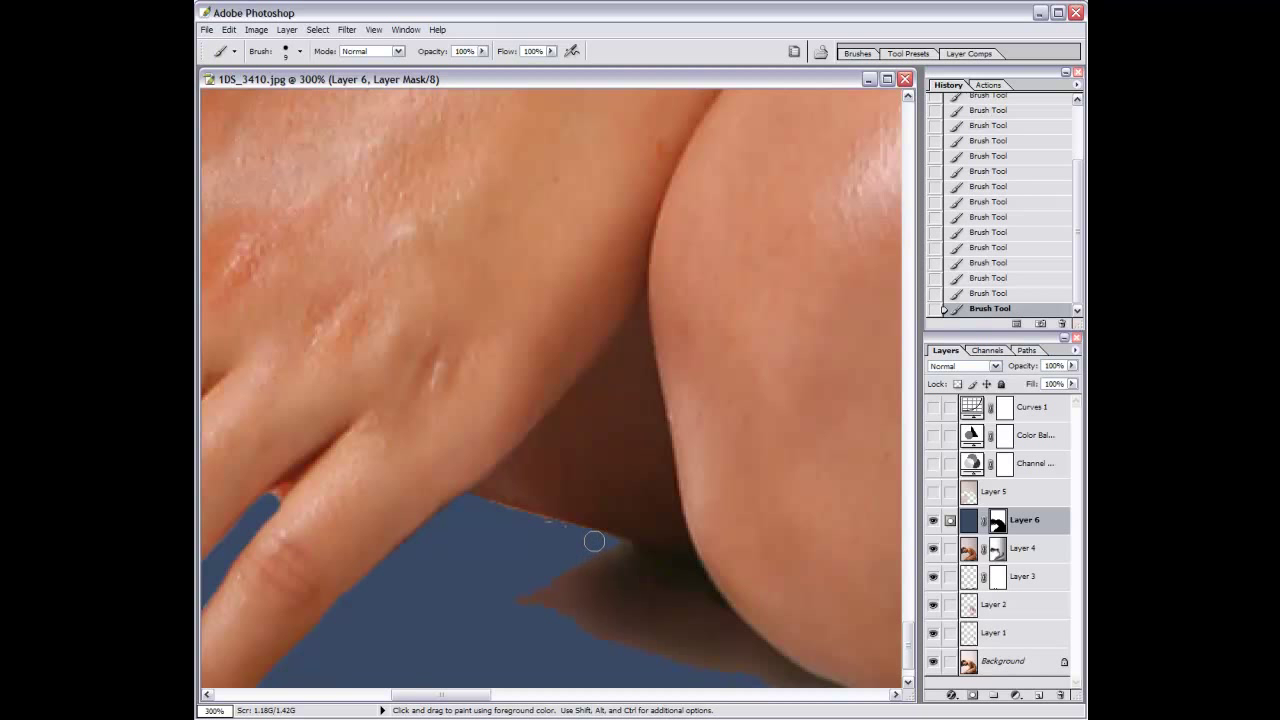
Paint the blue backdrop over the dark shadow edge along the knee.
shift+click(690, 568)
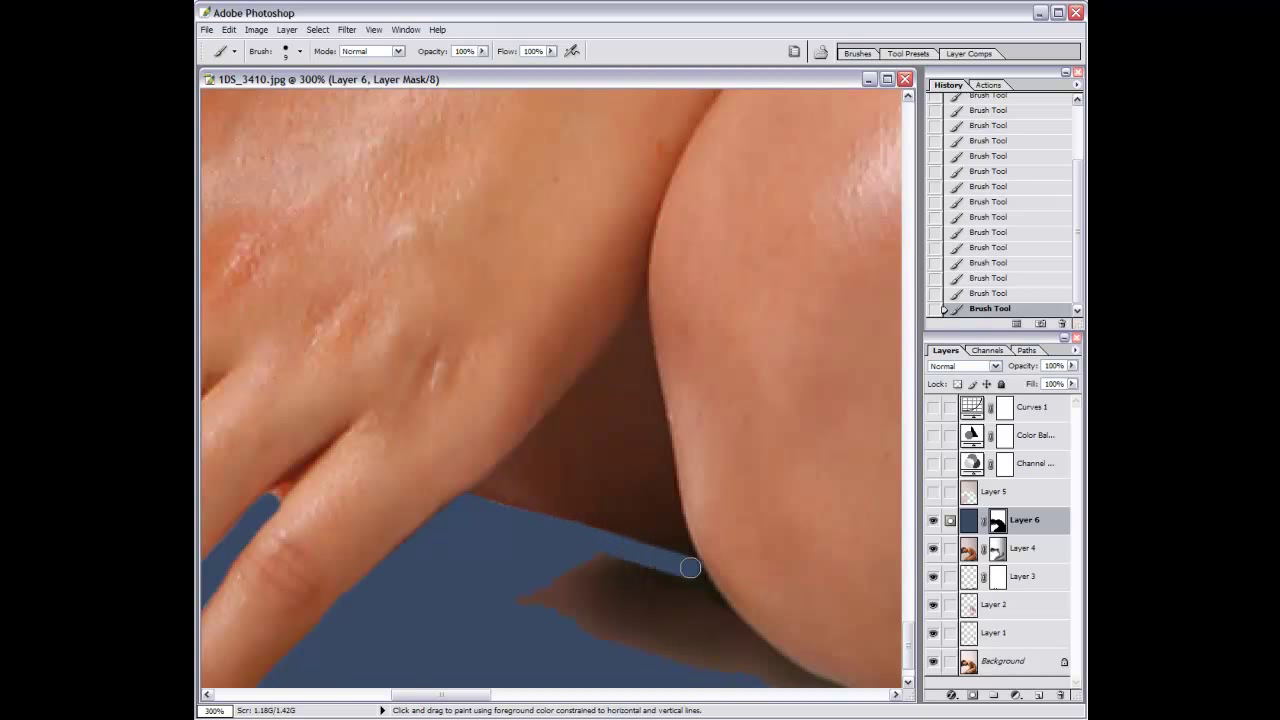
shift+click(712, 570)
drag(726, 584, 562, 515)
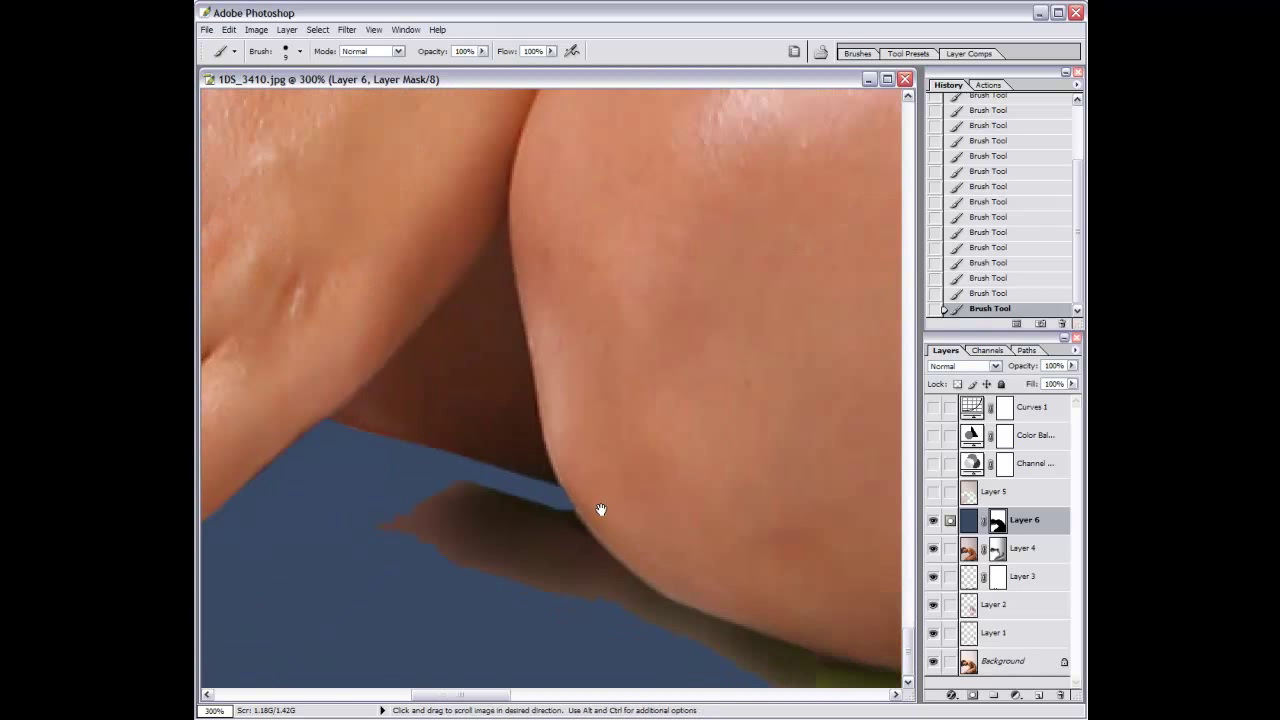
shift+click(586, 549)
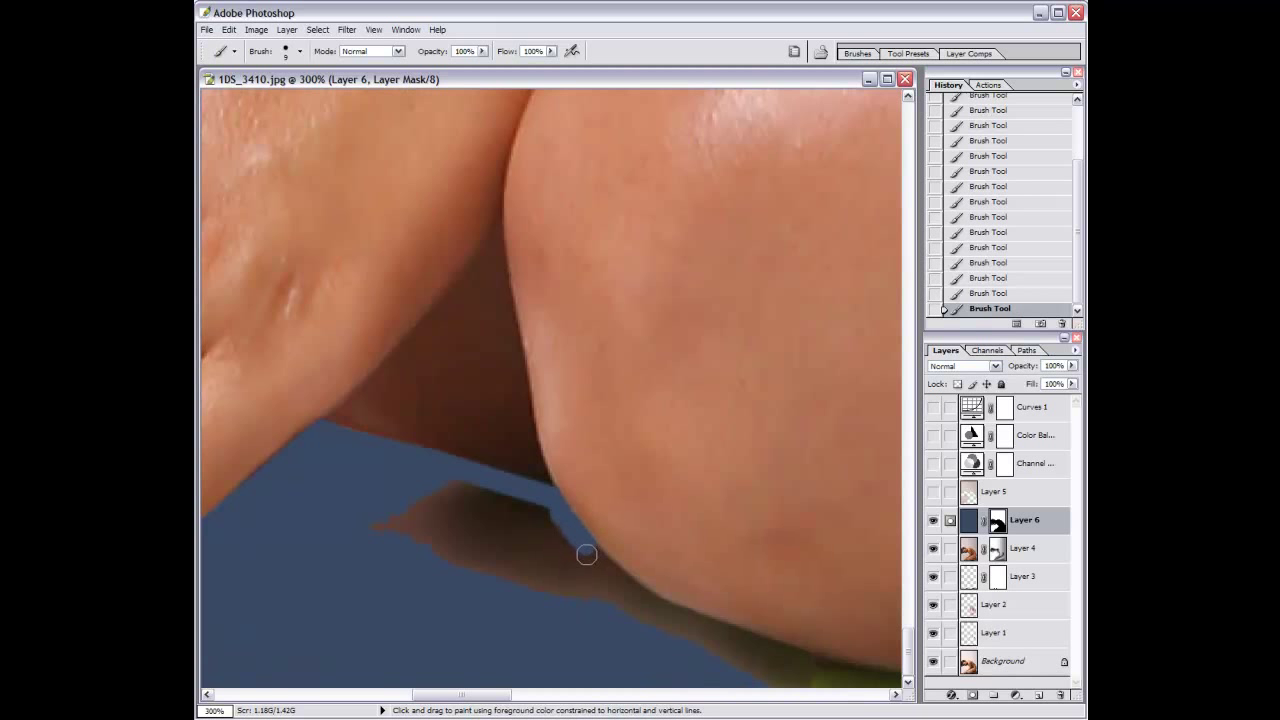
shift+click(632, 591)
shift+click(677, 611)
shift+click(726, 634)
shift+click(794, 654)
drag(794, 654, 616, 661)
Extend the blue along the bottom knee edge and over the yellow-brown patch.
shift+click(650, 678)
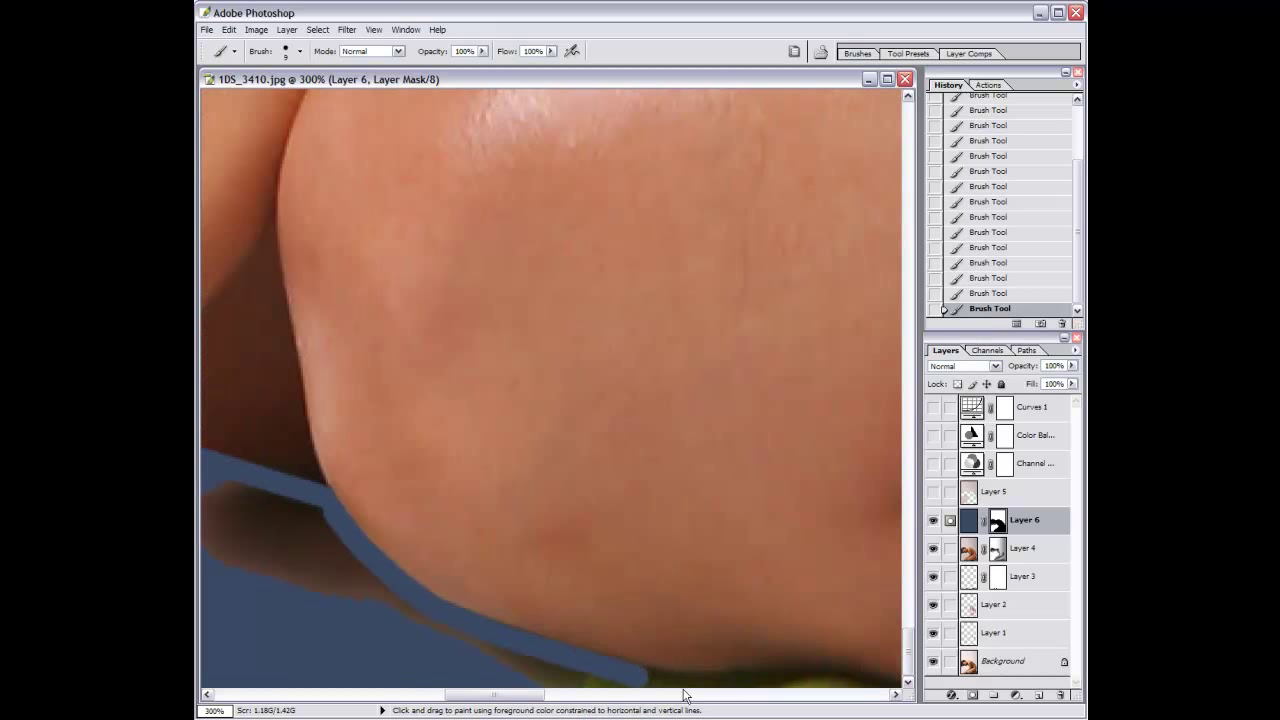
shift+click(728, 680)
shift+click(795, 681)
shift+click(843, 681)
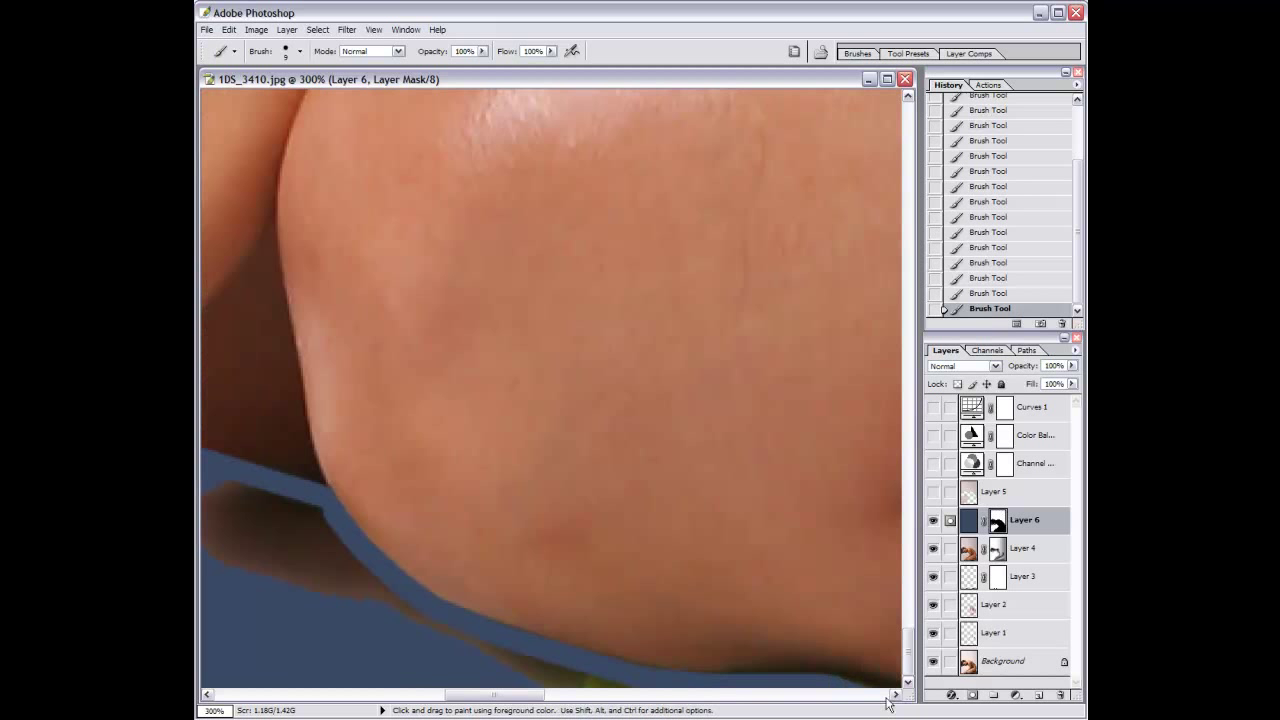
mouse_move(607, 677)
mouse_down()
mouse_move(522, 679)
mouse_move(459, 641)
mouse_up()
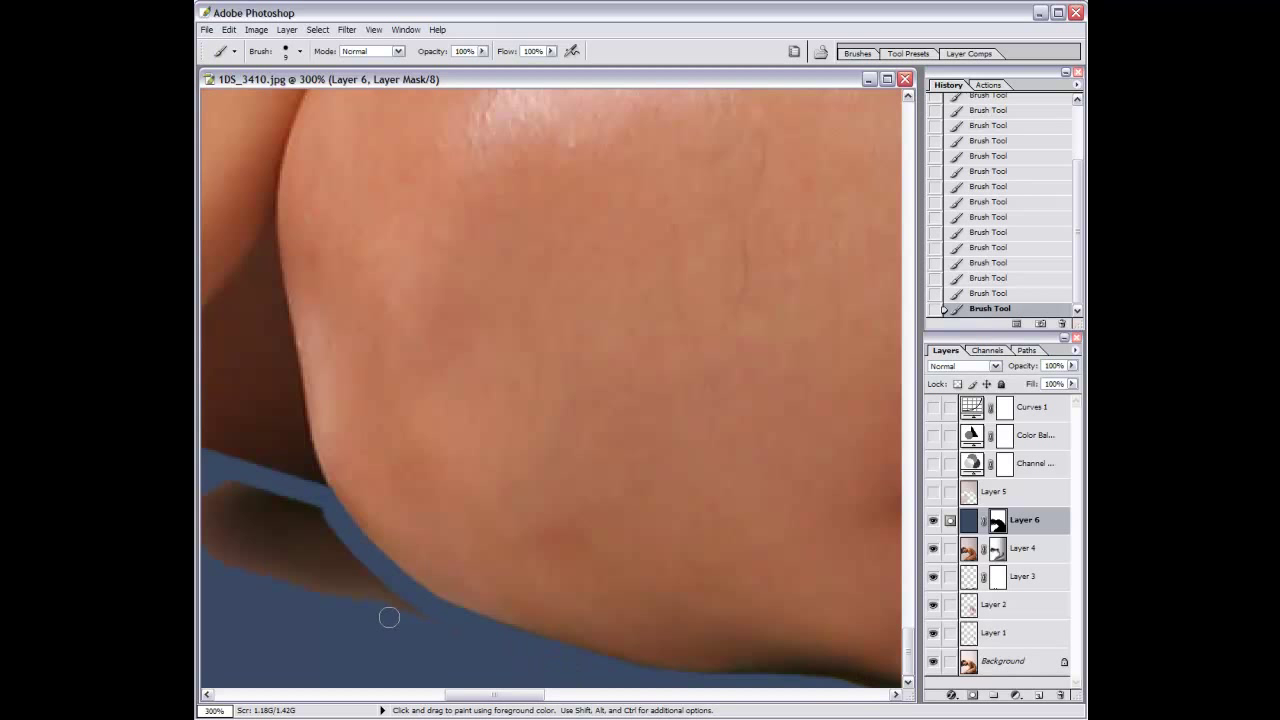
Cover the brown patch near the knee with an enlarged brush, then continue at 200% zoom.
drag(391, 614, 543, 631)
key(bracketright)
drag(423, 549, 480, 543)
key(bracketleft)
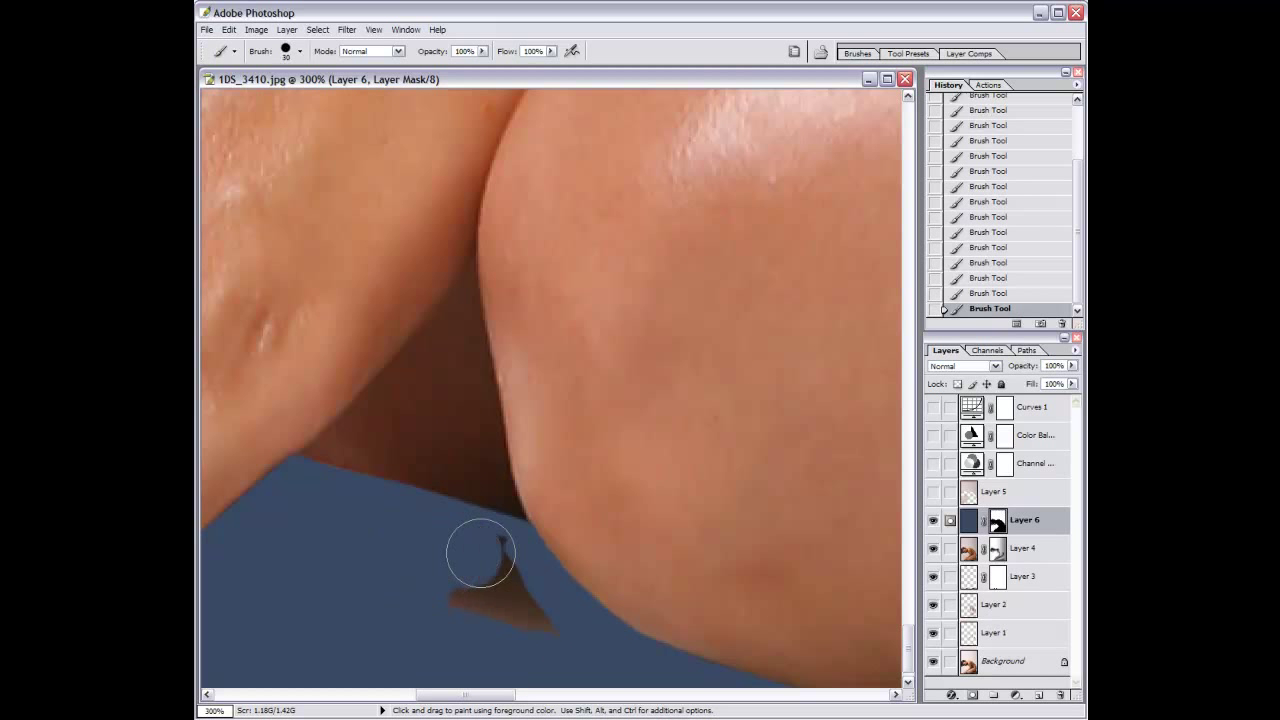
key(bracketleft)
mouse_move(446, 611)
mouse_down()
mouse_move(426, 554)
mouse_move(626, 527)
mouse_up()
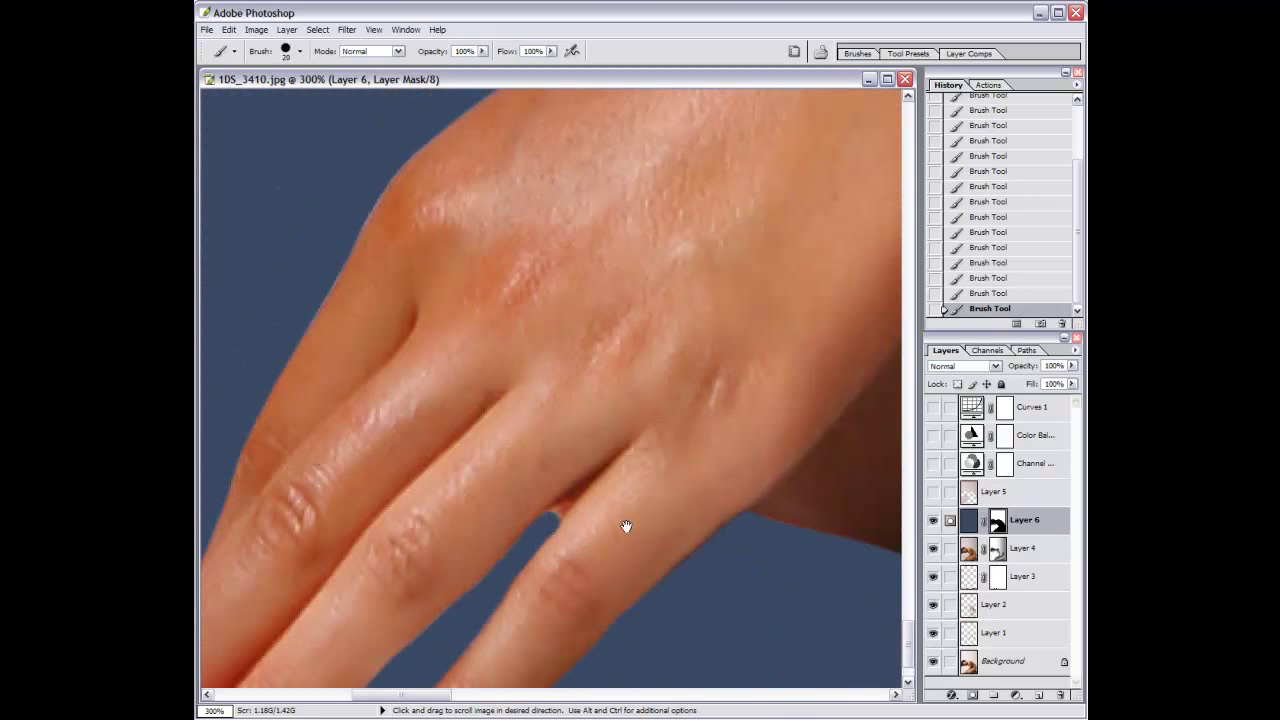
key(ctrl+minus)
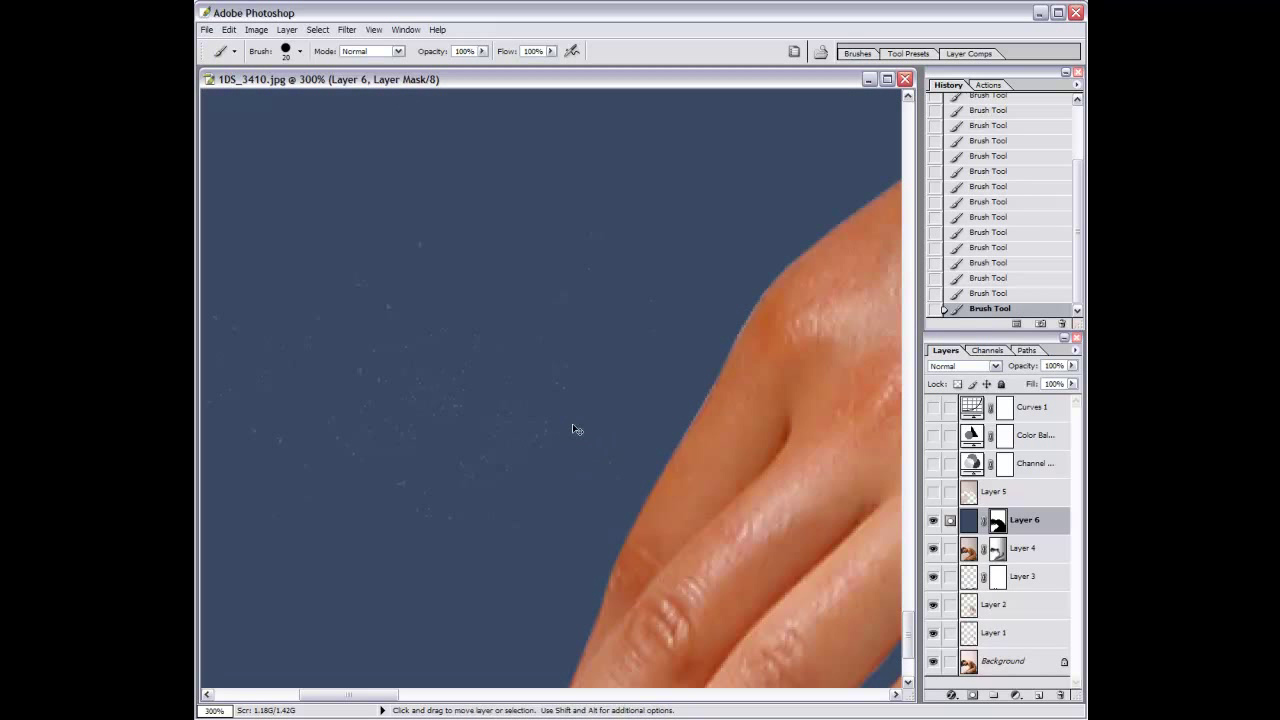
key(bracketright)
key(bracketright)
key(bracketright)
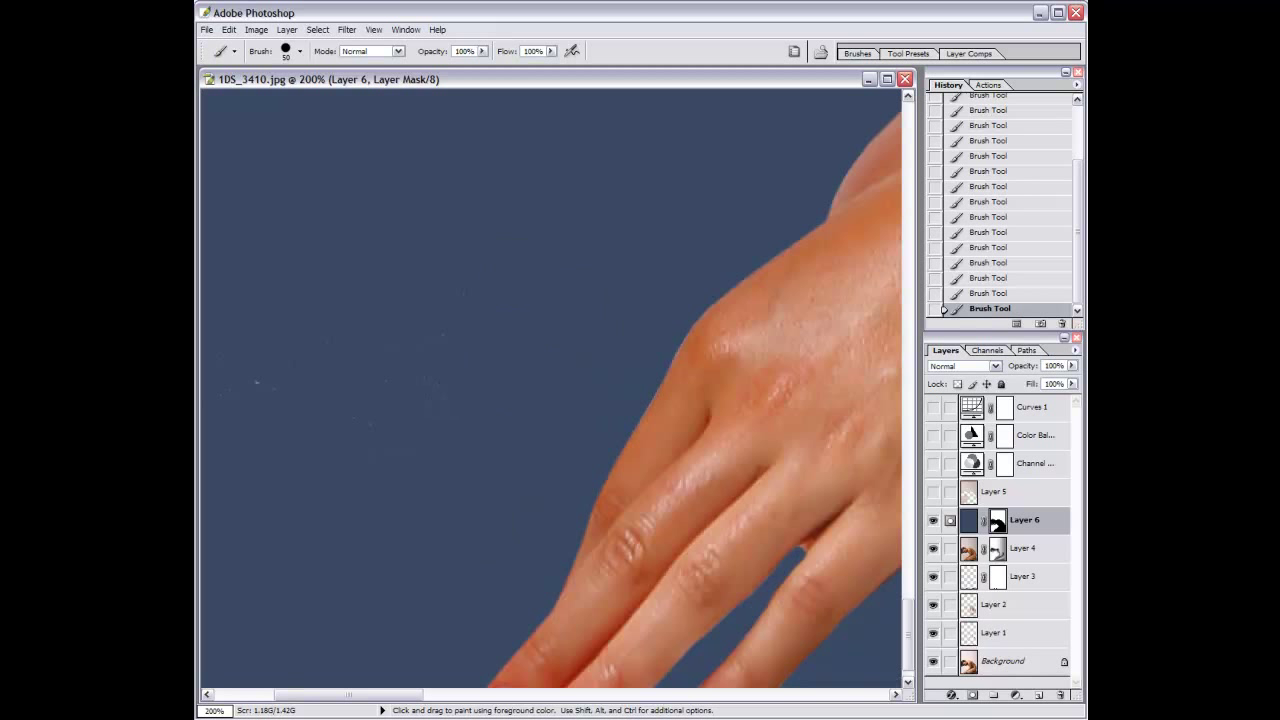
drag(580, 334, 766, 306)
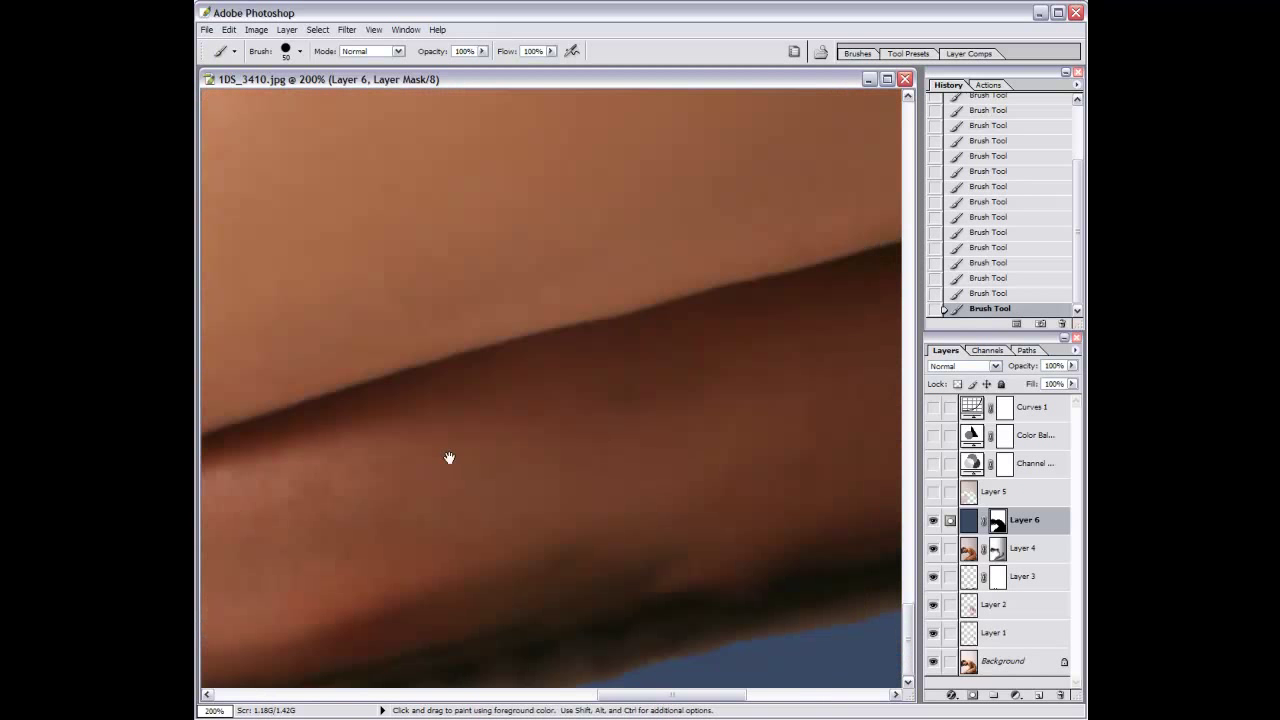
mouse_move(449, 451)
mouse_down()
mouse_move(687, 514)
mouse_move(600, 514)
mouse_up()
With a 20 px brush, paint backdrop along the lower edge beneath the leg and arm.
key(bracketleft)
key(bracketleft)
key(bracketleft)
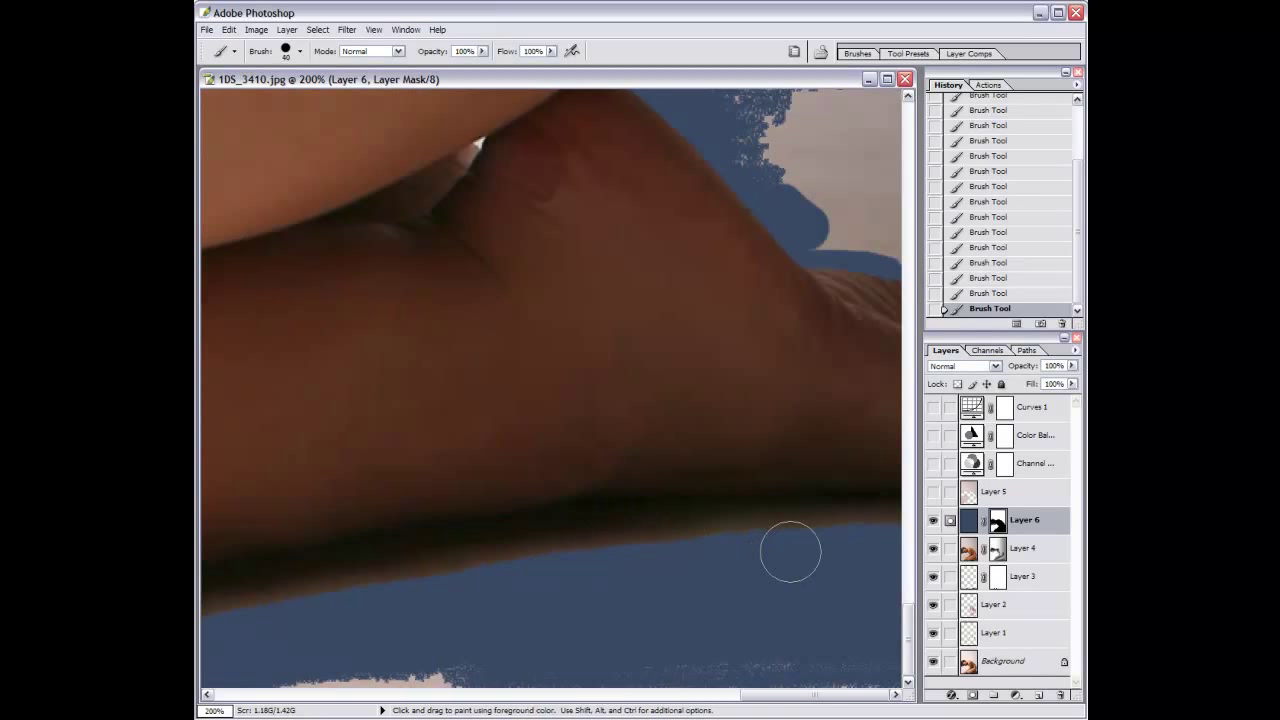
mouse_move(893, 512)
mouse_down()
mouse_move(541, 512)
mouse_move(420, 531)
mouse_move(766, 520)
mouse_up()
mouse_move(672, 570)
mouse_down()
mouse_move(314, 654)
mouse_move(709, 642)
mouse_up()
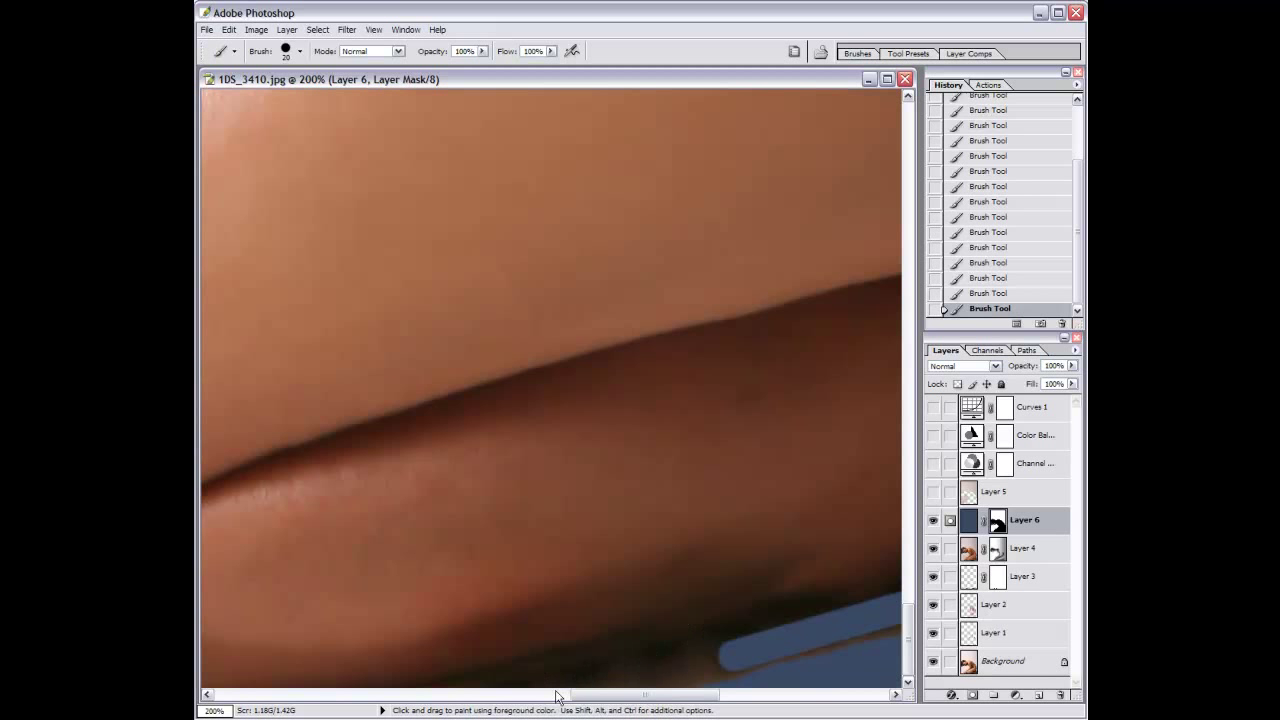
drag(626, 679, 495, 680)
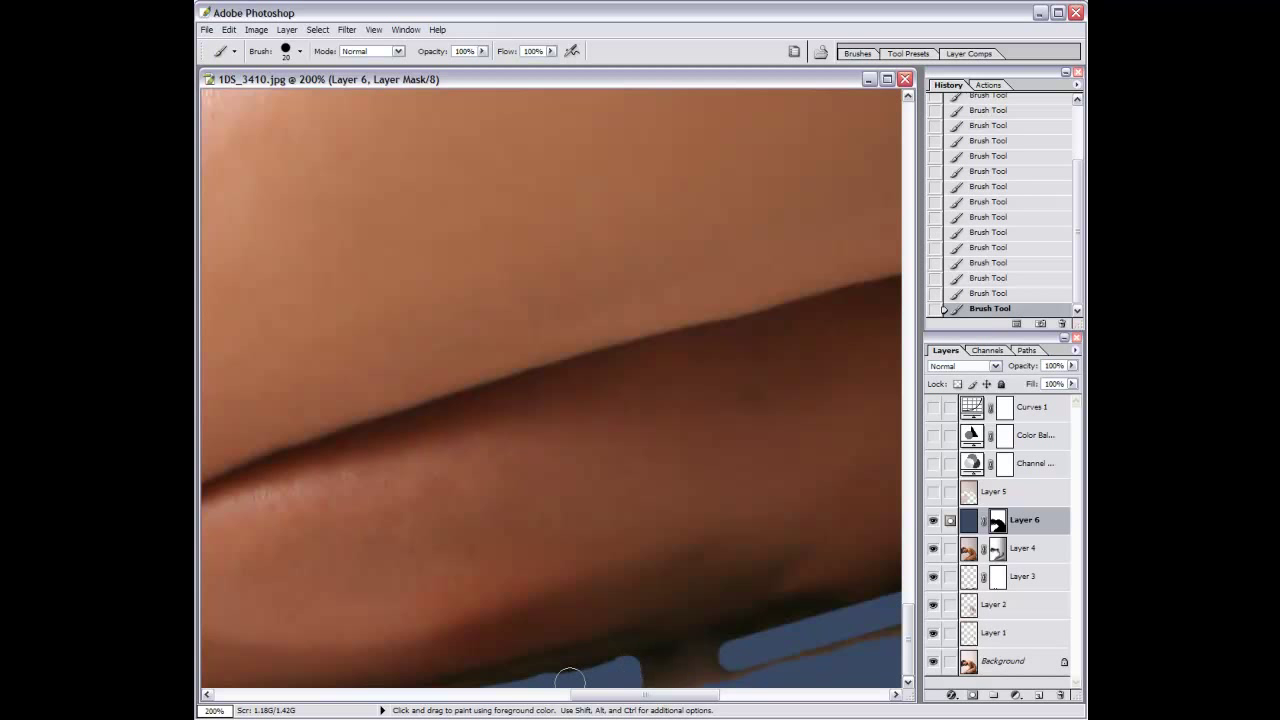
click(672, 655)
shift+click(606, 675)
drag(617, 678, 494, 684)
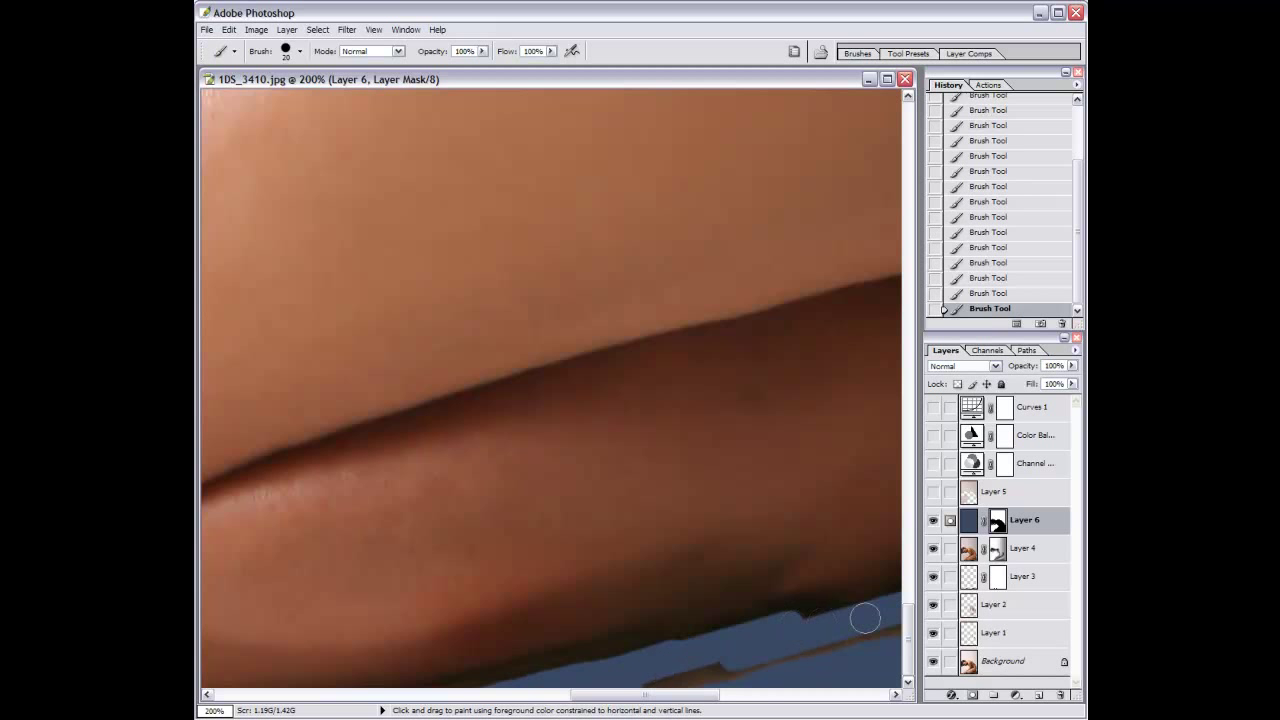
Straighten the forearm's underside edge with constrained mask strokes.
drag(866, 614, 609, 623)
shift+click(745, 597)
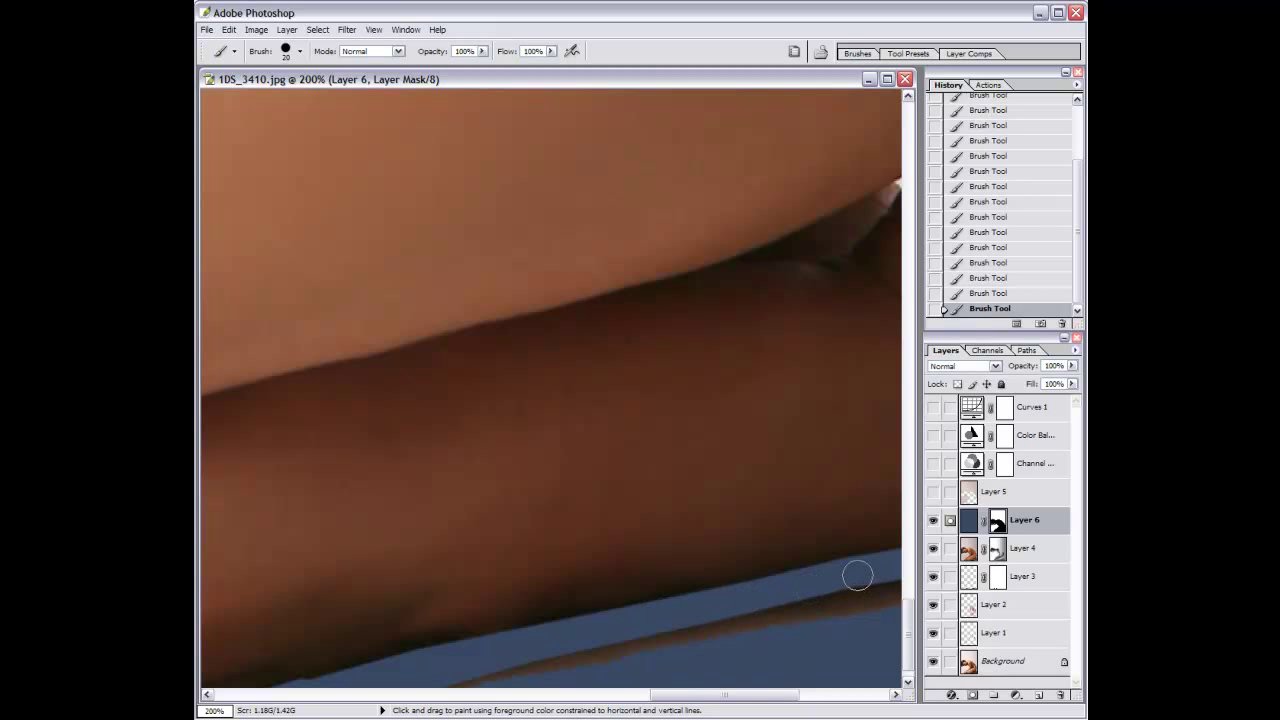
scroll(857, 575, up, 2)
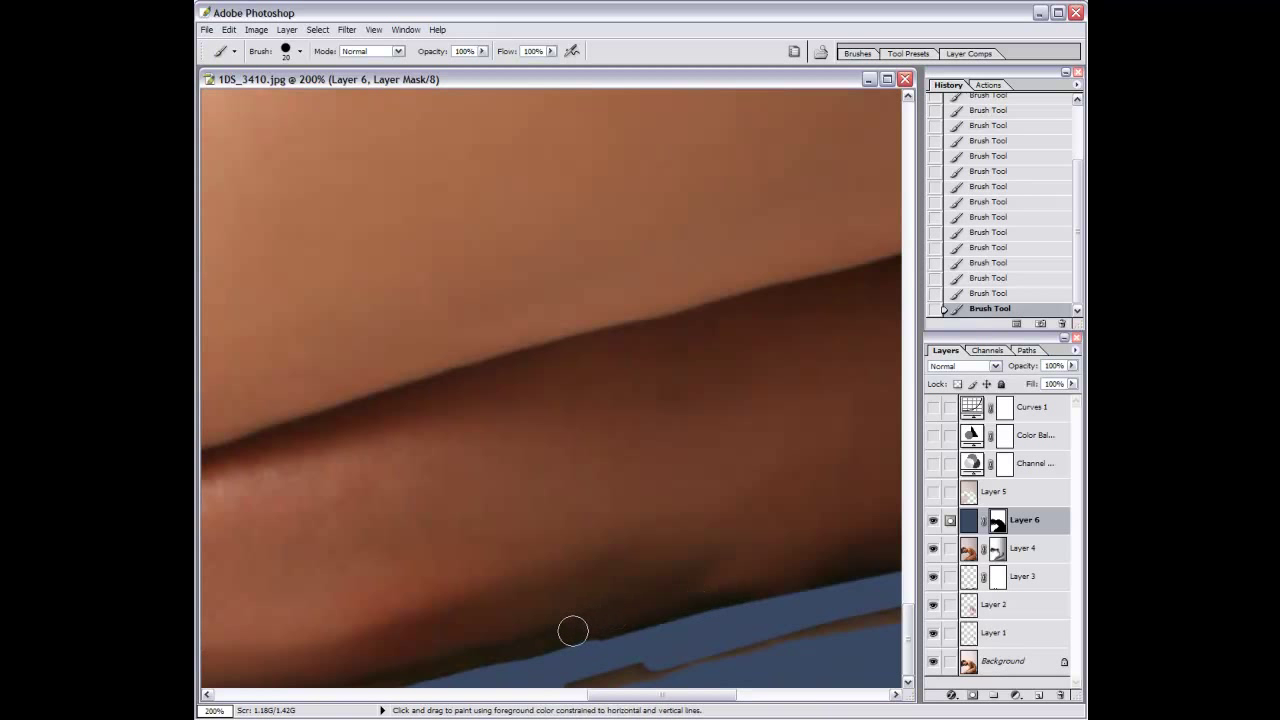
shift+click(398, 668)
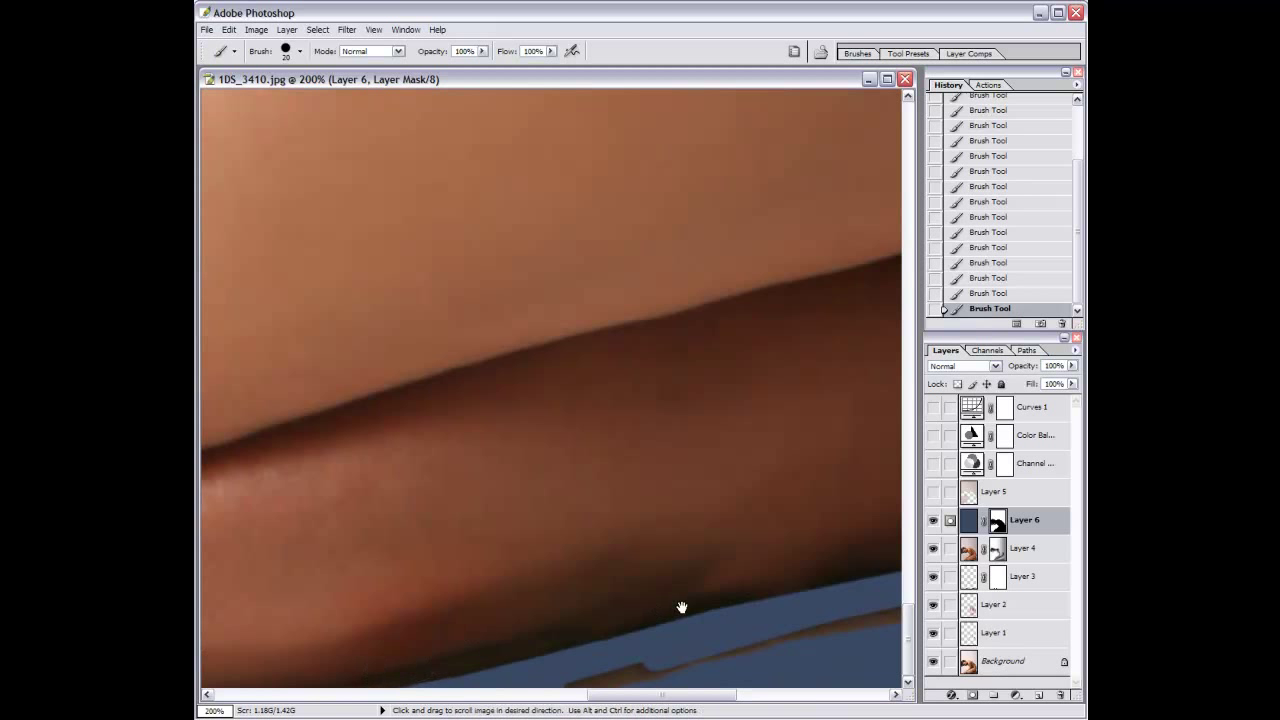
scroll(437, 629, right, 3)
mouse_move(626, 587)
mouse_down()
mouse_move(686, 572)
mouse_move(543, 657)
mouse_move(480, 674)
mouse_move(723, 628)
mouse_up()
Paint out the brown streak across the backdrop beside the arm.
scroll(786, 634, right, 3)
scroll(789, 651, right, 3)
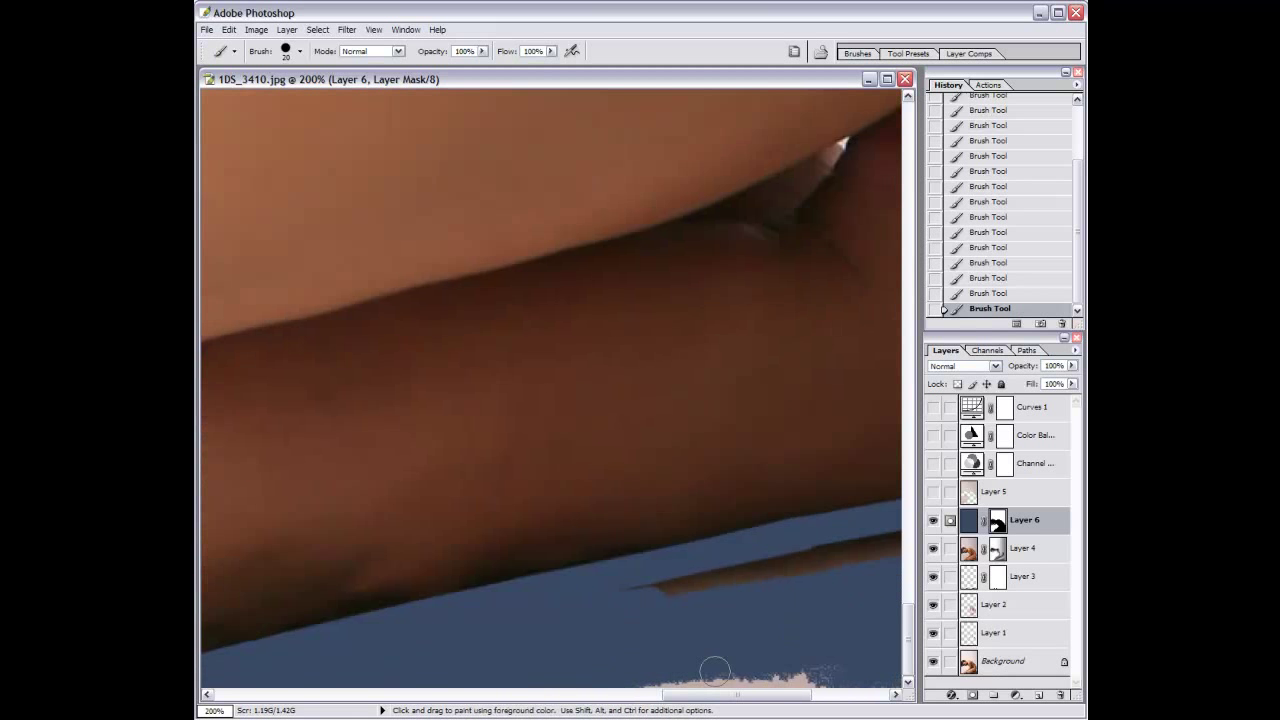
scroll(489, 599, right, 3)
drag(489, 599, 734, 549)
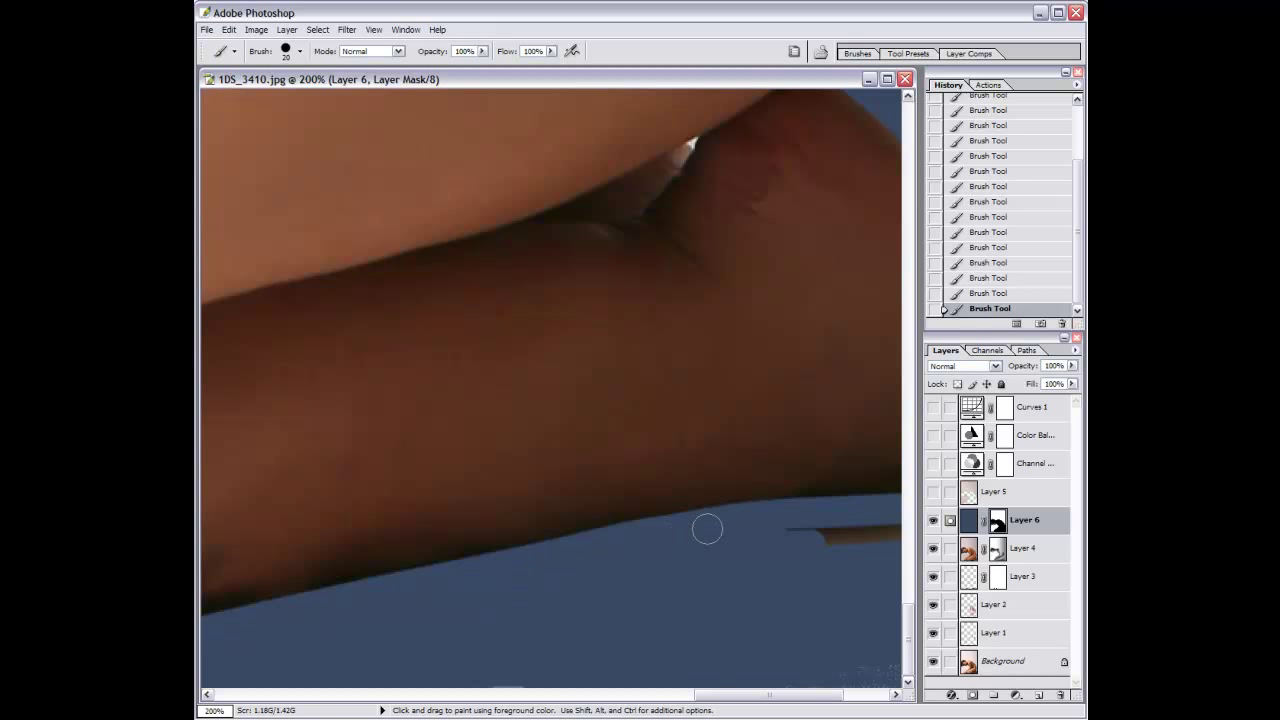
scroll(760, 555, right, 3)
drag(680, 543, 760, 535)
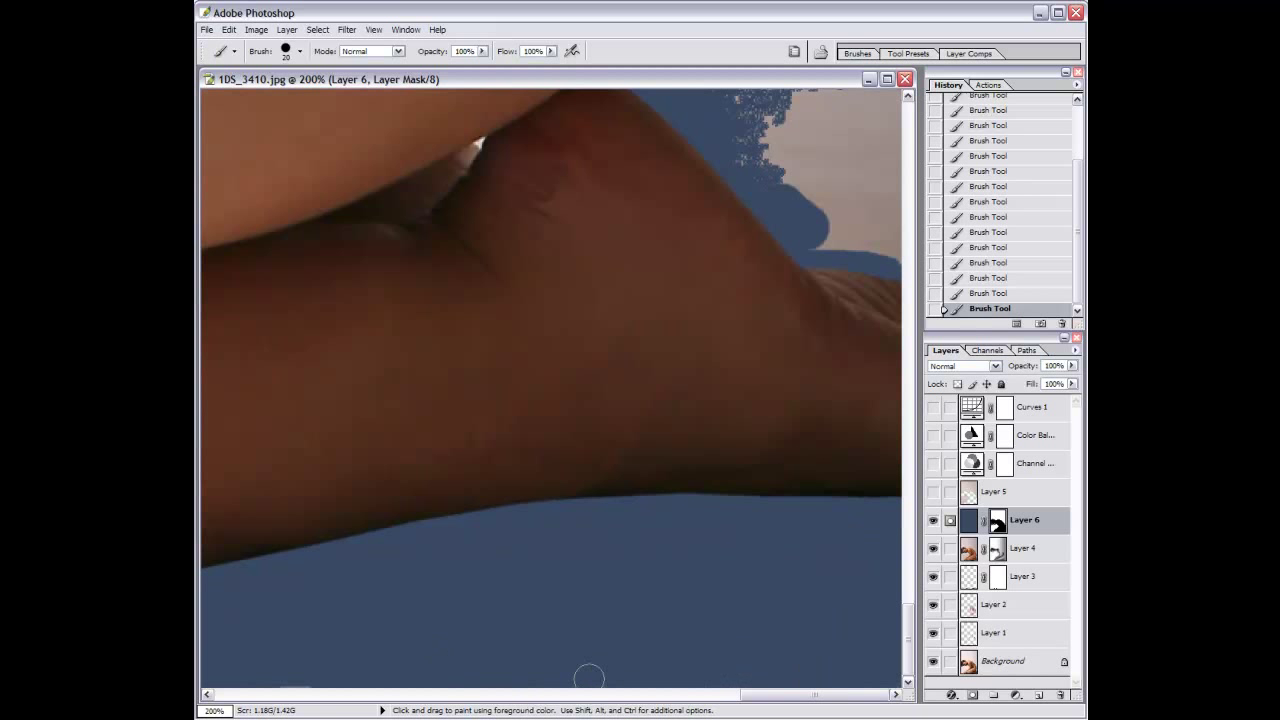
Cover the speckled beige patch near the arm with backdrop.
scroll(589, 678, up, 3)
mouse_move(740, 295)
mouse_down()
mouse_move(790, 410)
mouse_move(880, 450)
mouse_move(871, 386)
mouse_move(892, 420)
mouse_move(892, 190)
mouse_up()
scroll(897, 150, up, 3)
drag(843, 337, 765, 480)
mouse_move(754, 554)
mouse_down()
mouse_move(820, 500)
mouse_move(870, 520)
mouse_move(880, 390)
mouse_move(811, 369)
mouse_up()
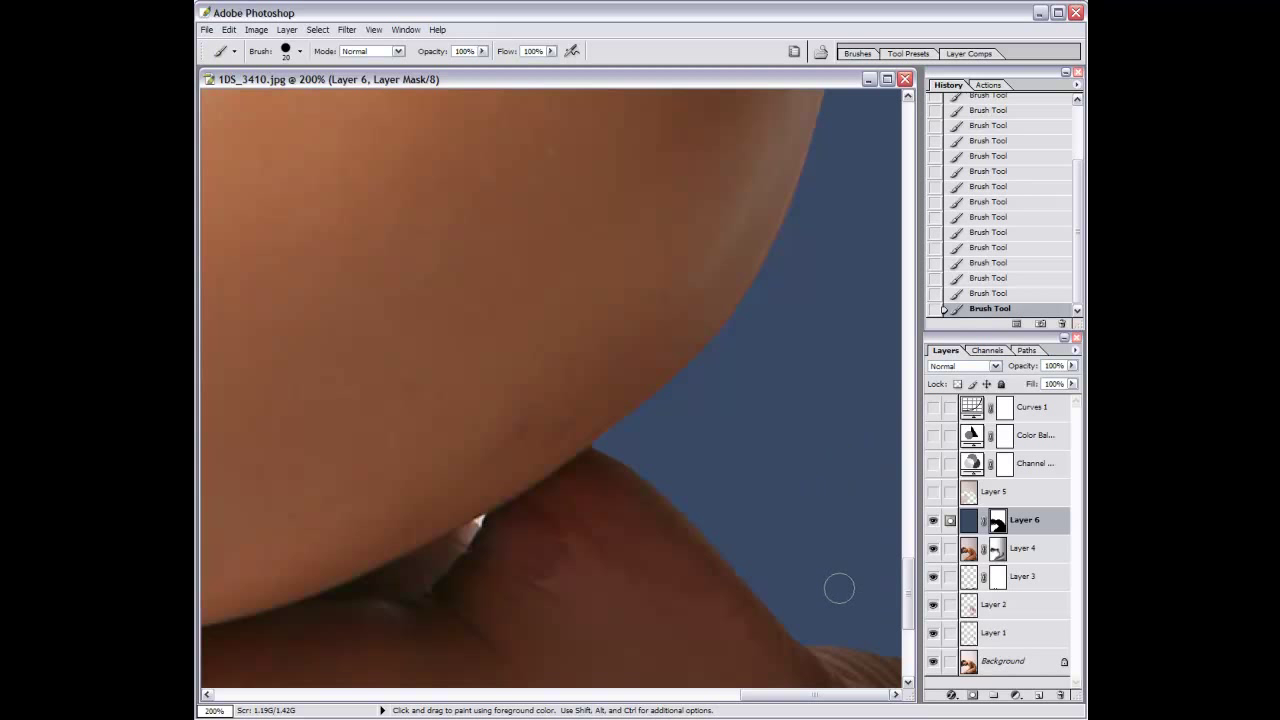
key(ctrl+plus)
key(ctrl+plus)
drag(566, 486, 614, 409)
key(bracketleft)
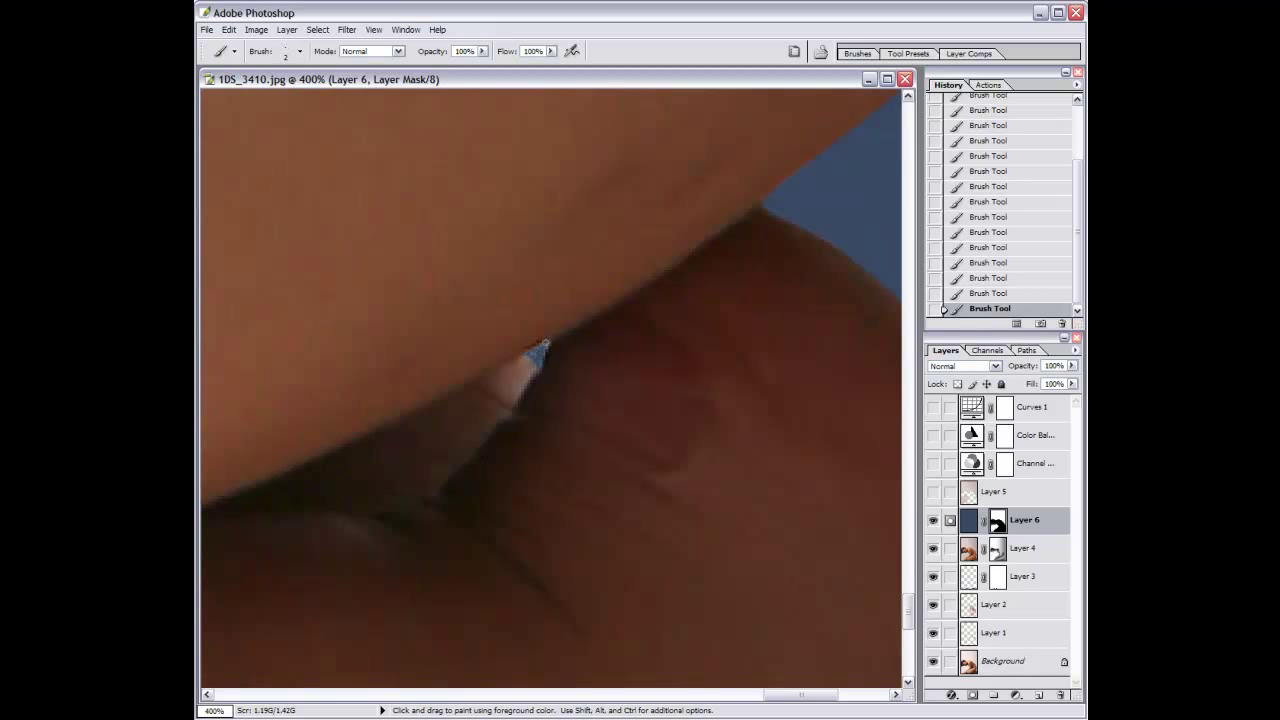
Reveal the blue backdrop down the narrow gap between thigh and calf.
key(ctrl+0)
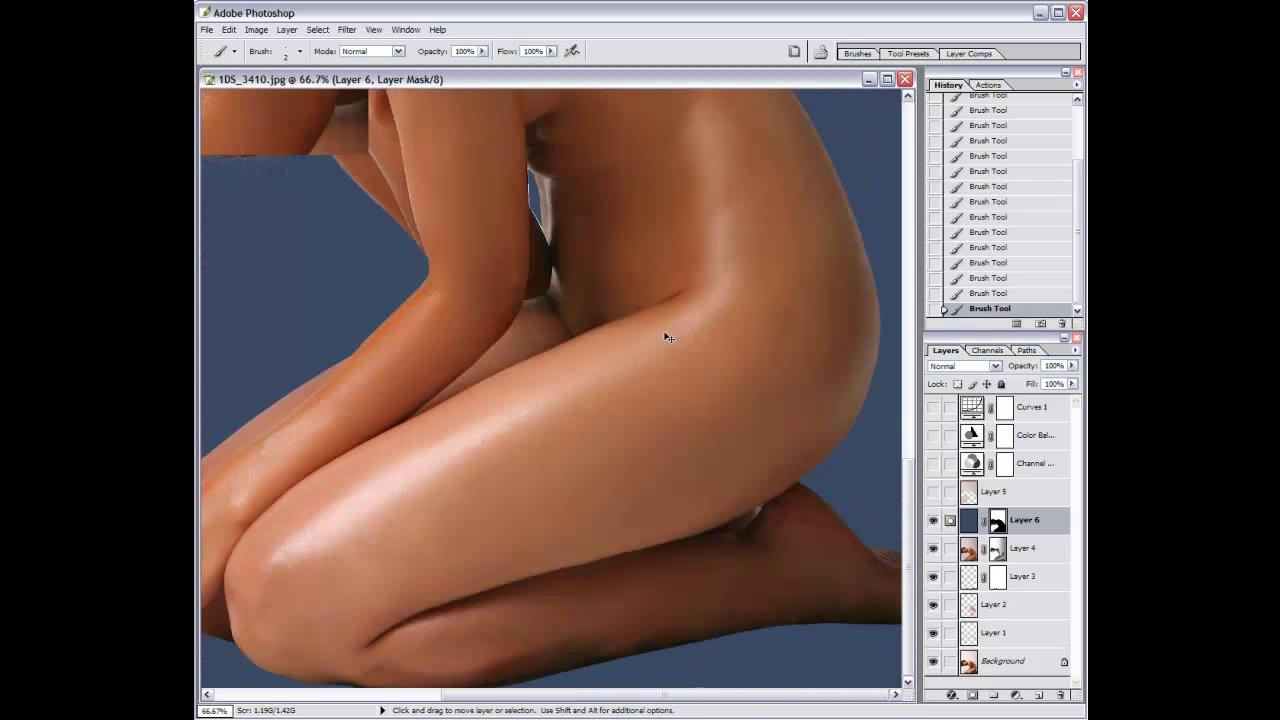
key(ctrl+plus)
key(ctrl+plus)
key(ctrl+plus)
drag(760, 263, 376, 495)
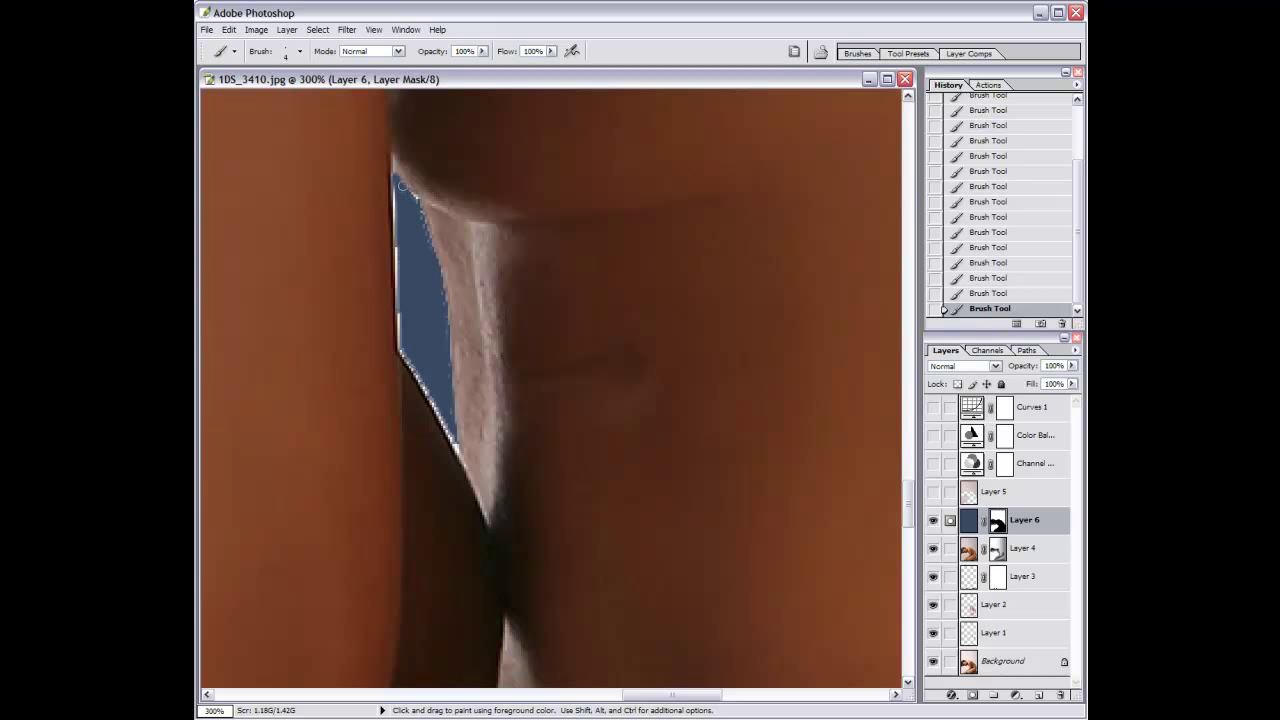
drag(397, 174, 418, 211)
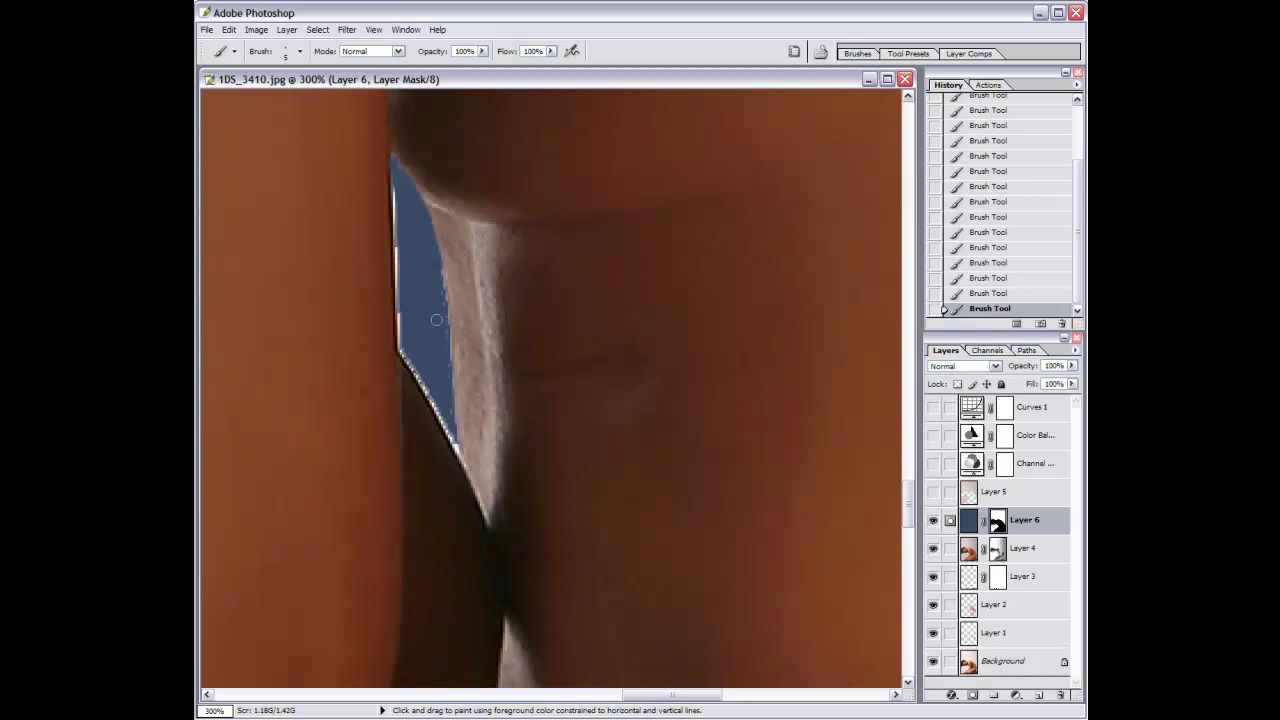
drag(449, 378, 451, 417)
shift+click(454, 463)
drag(401, 352, 429, 386)
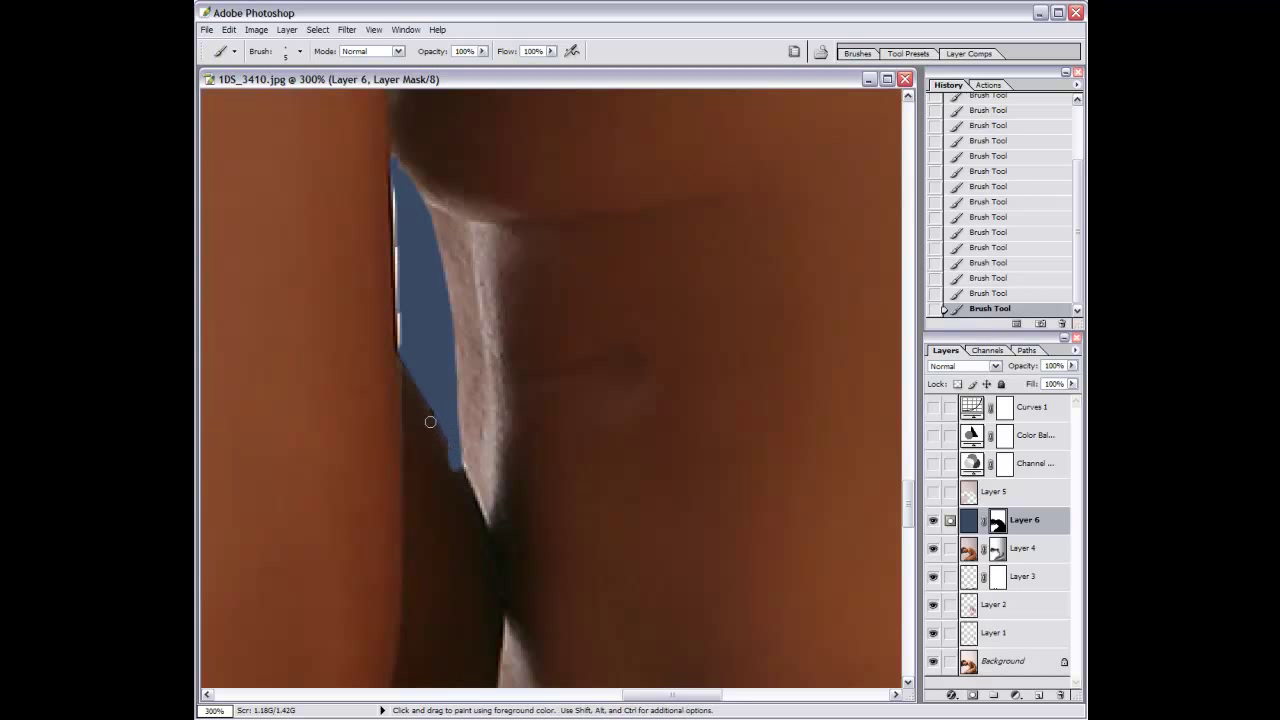
Darken the last light fringe at the gap edge, then view the whole image.
shift+click(396, 259)
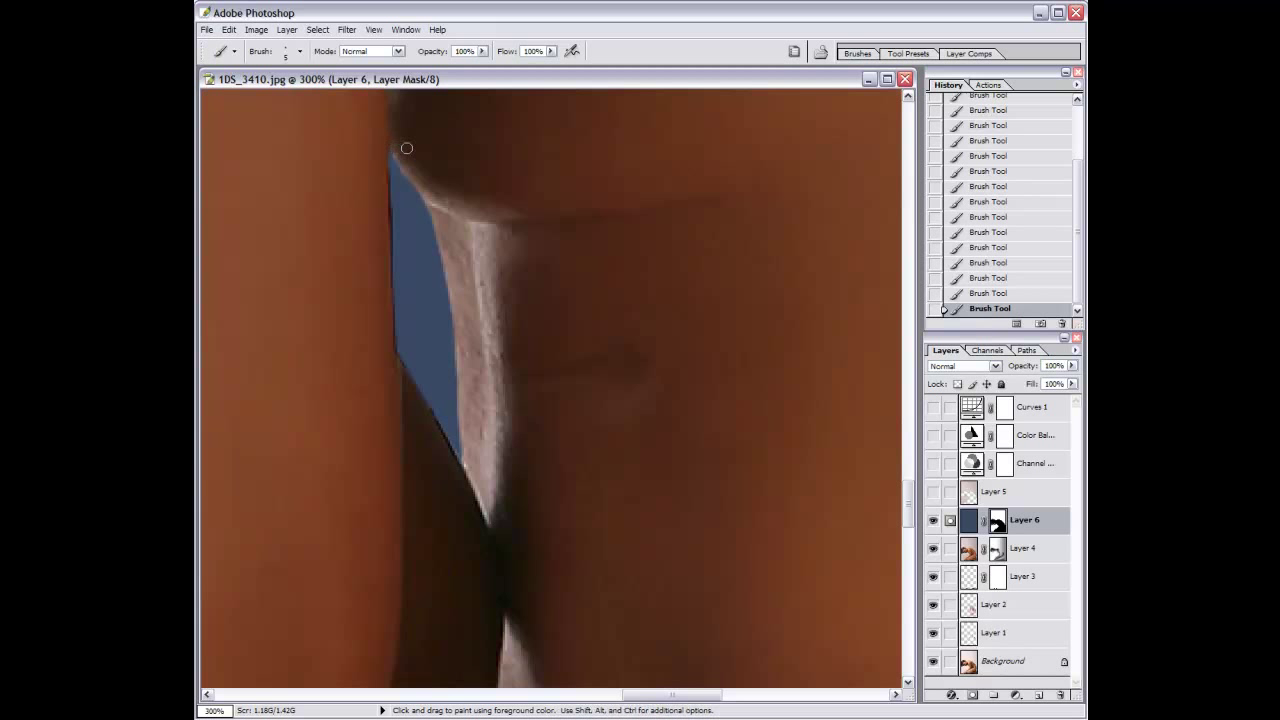
drag(400, 150, 543, 451)
drag(451, 434, 660, 406)
key(ctrl+0)
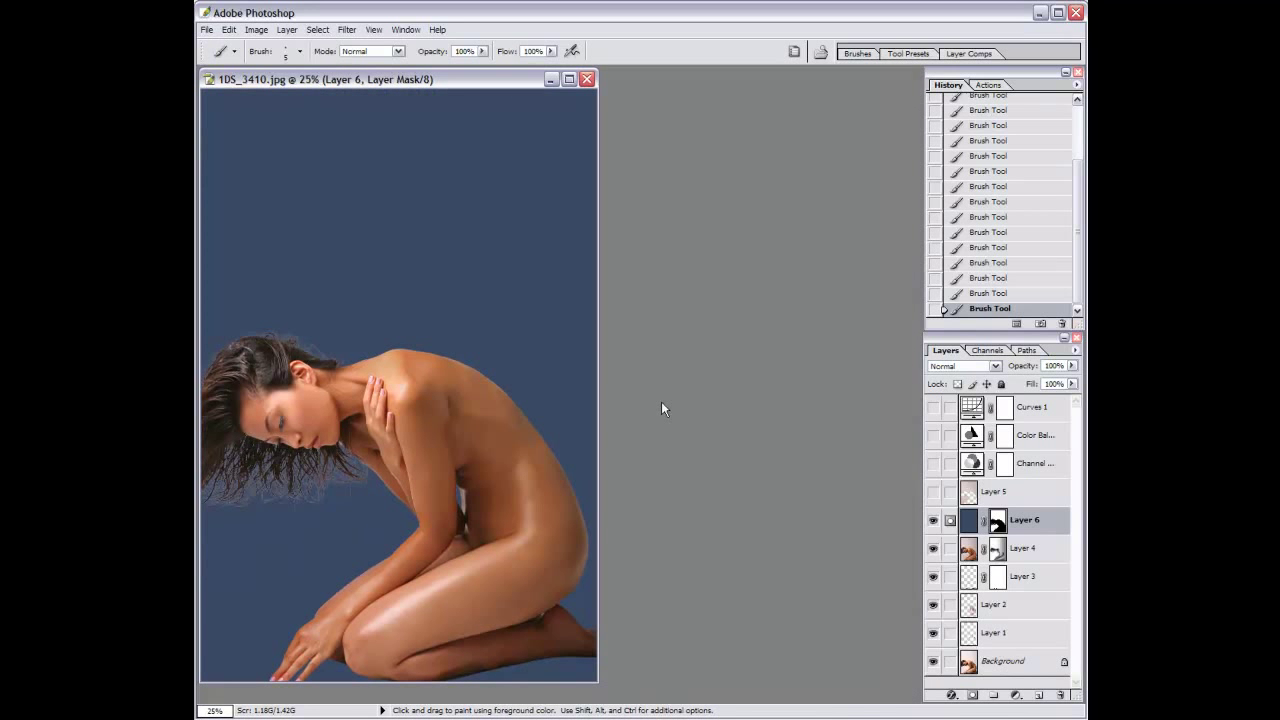
Duplicate the blue backdrop Layer 6, discard the copy's layer mask, and set the copy to Darken.
key(ctrl+plus)
key(ctrl+plus)
scroll(577, 420, down, 5)
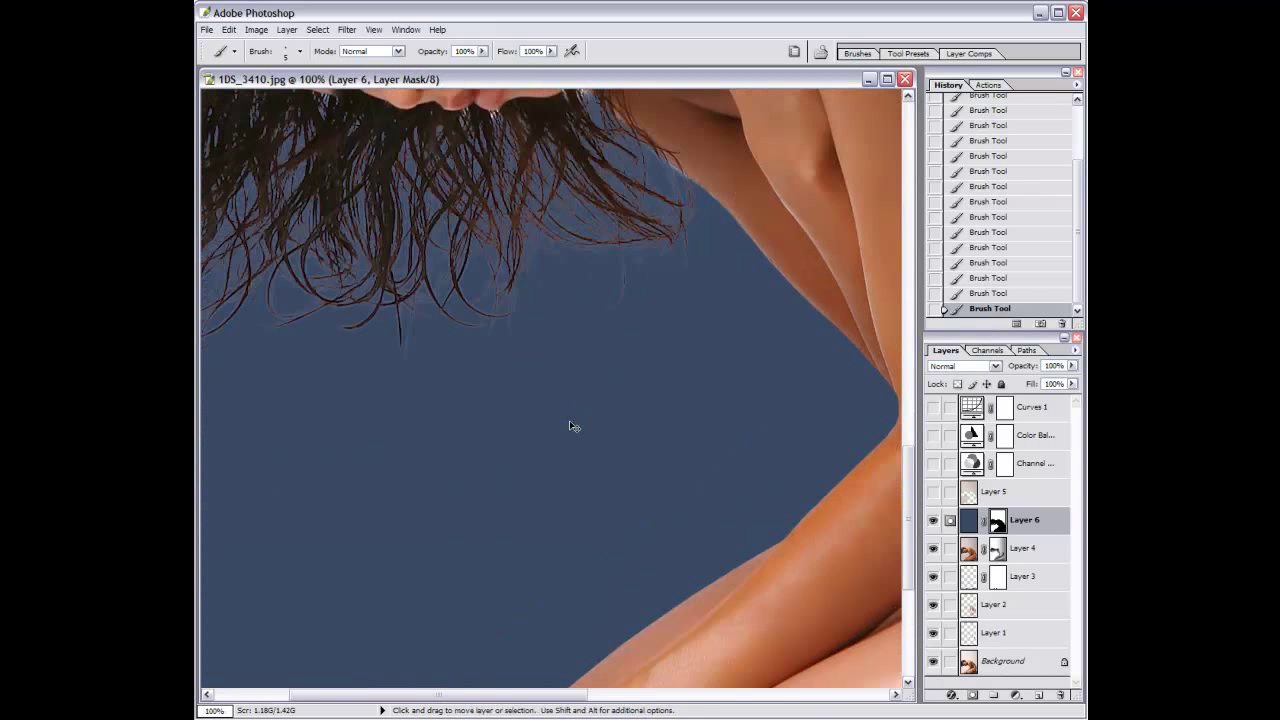
key(ctrl+j)
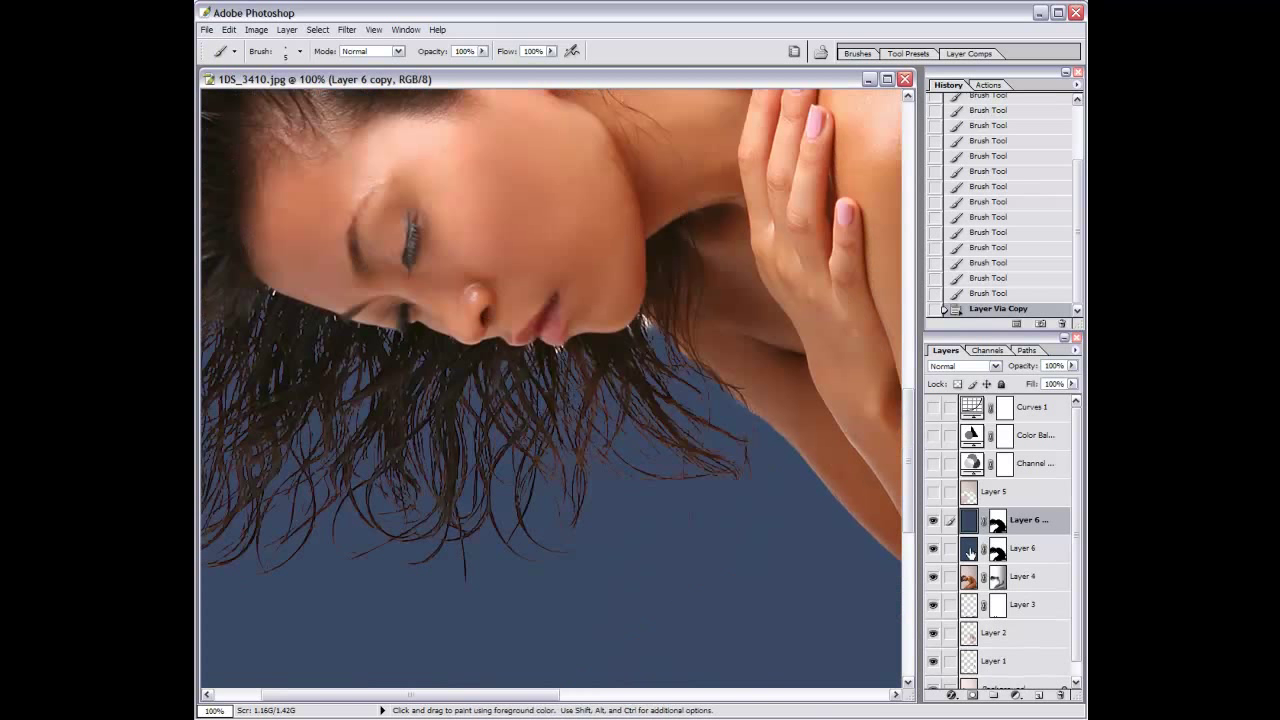
right_click(997, 524)
click(1025, 607)
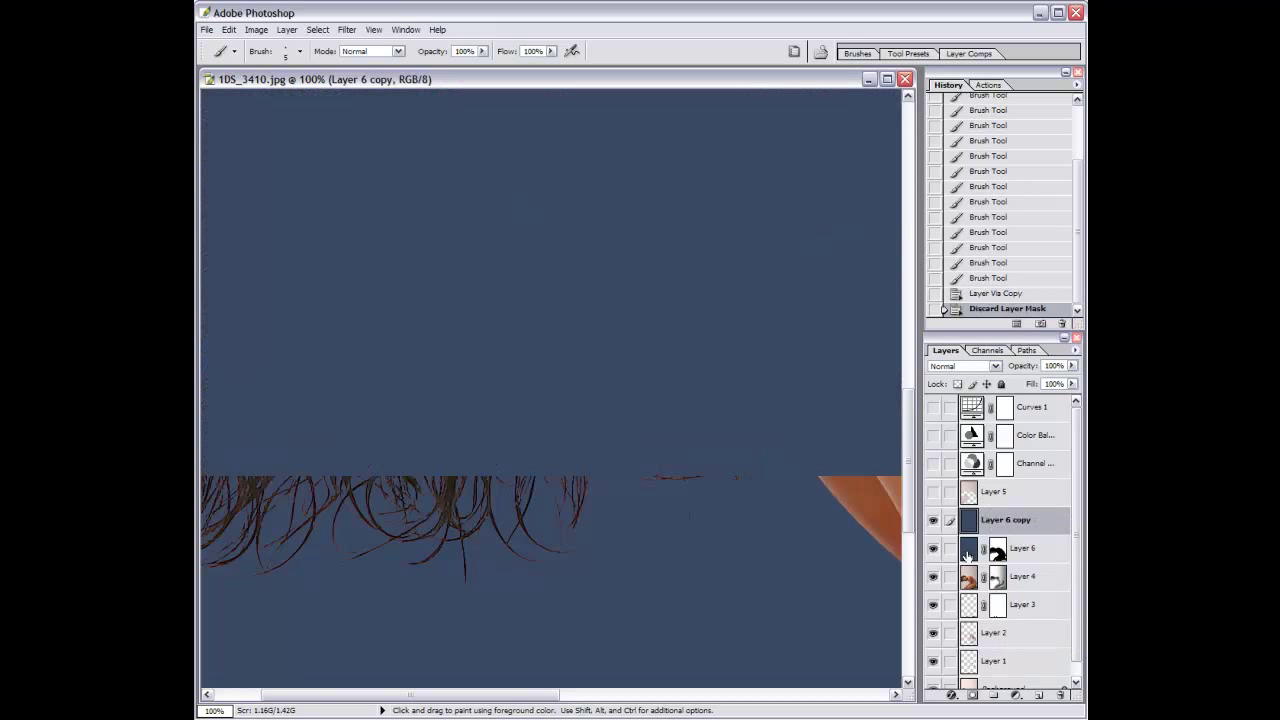
click(965, 365)
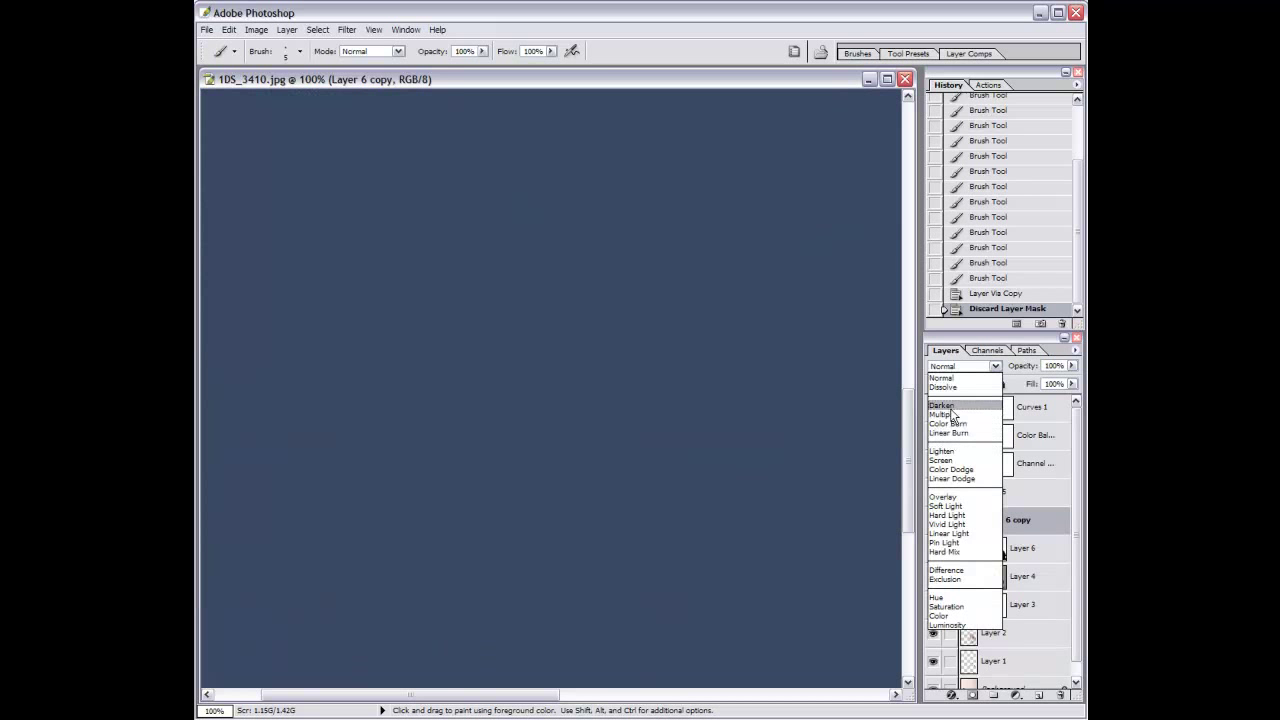
click(955, 398)
Set the original Layer 6 to Darken blending and hide Layer 6 copy.
drag(807, 444, 743, 529)
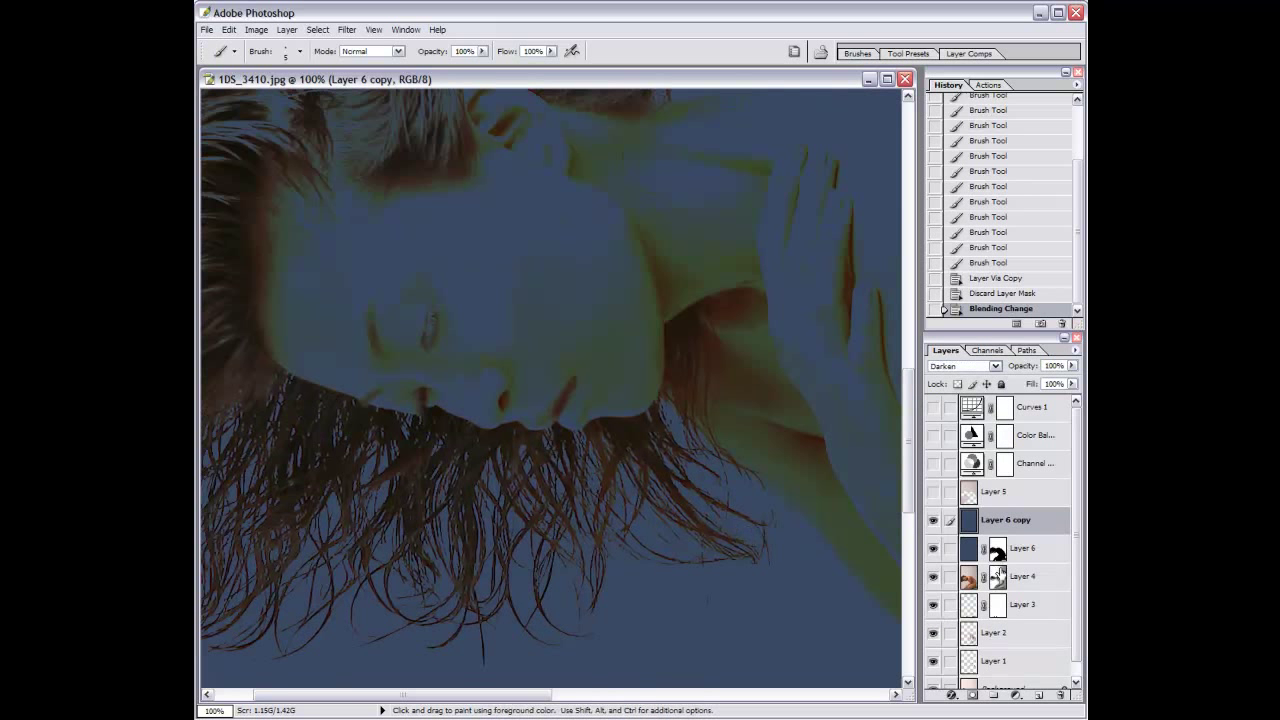
click(972, 548)
click(965, 365)
click(955, 405)
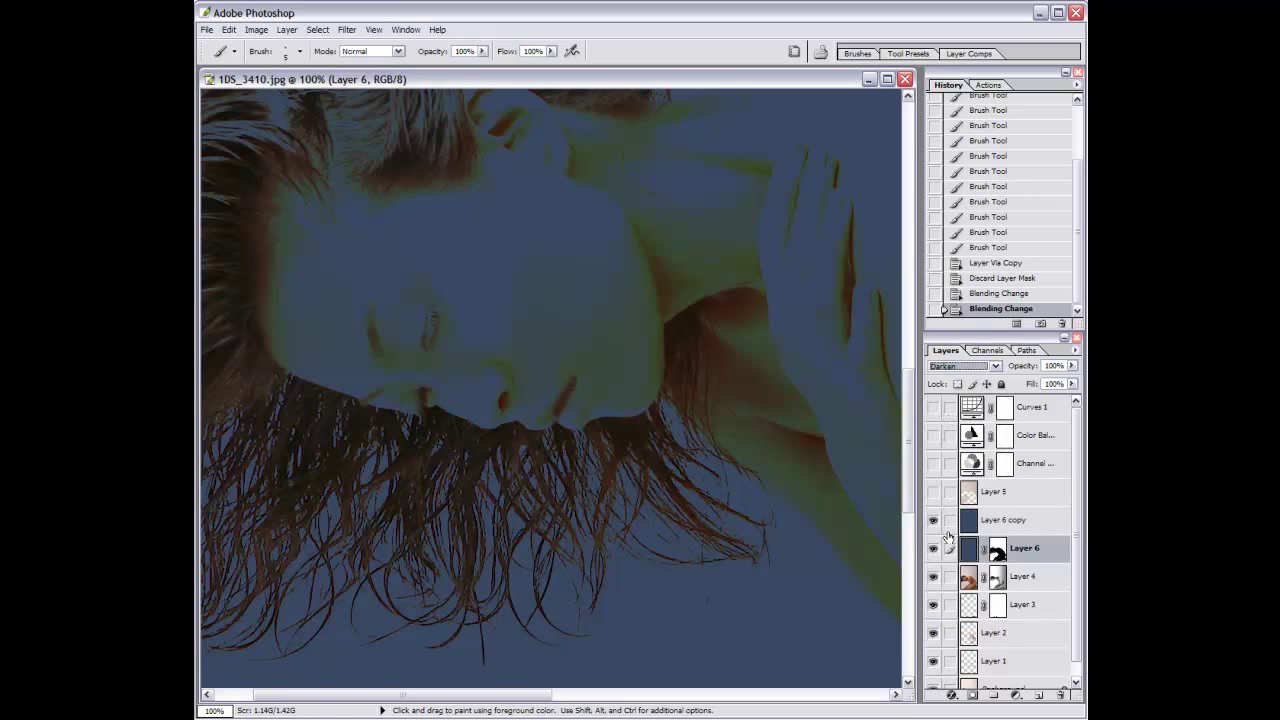
click(933, 520)
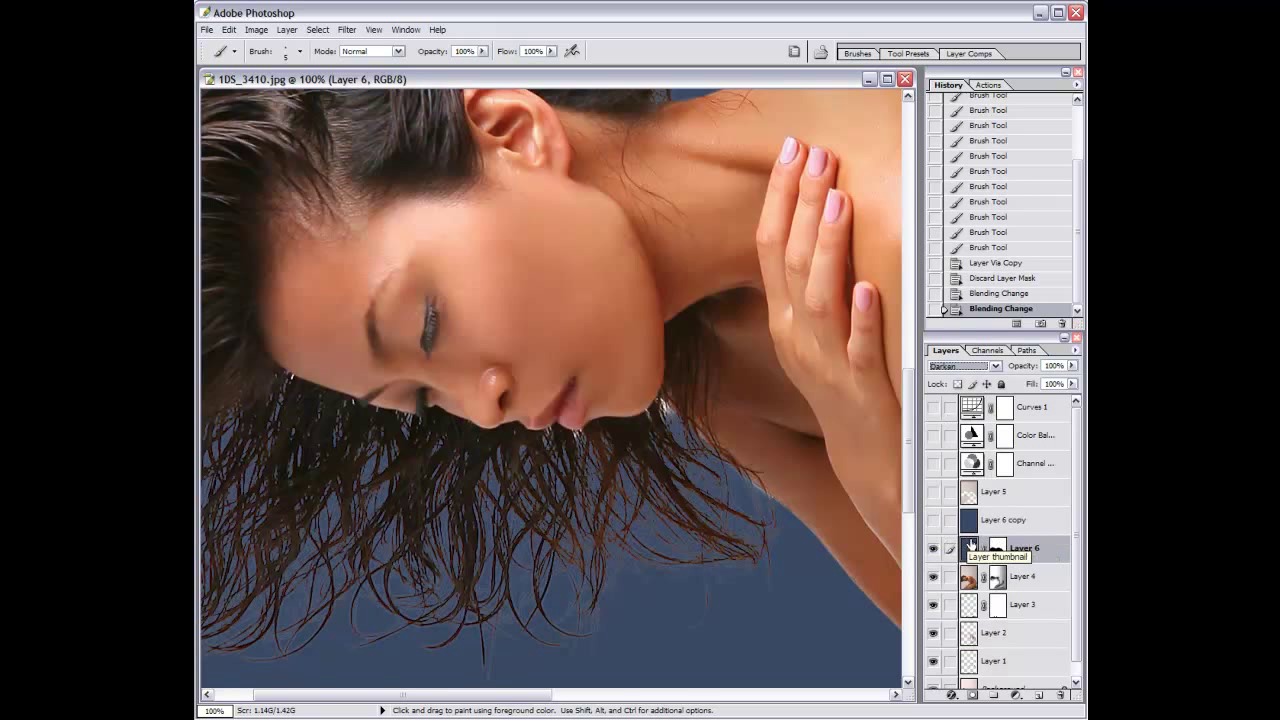
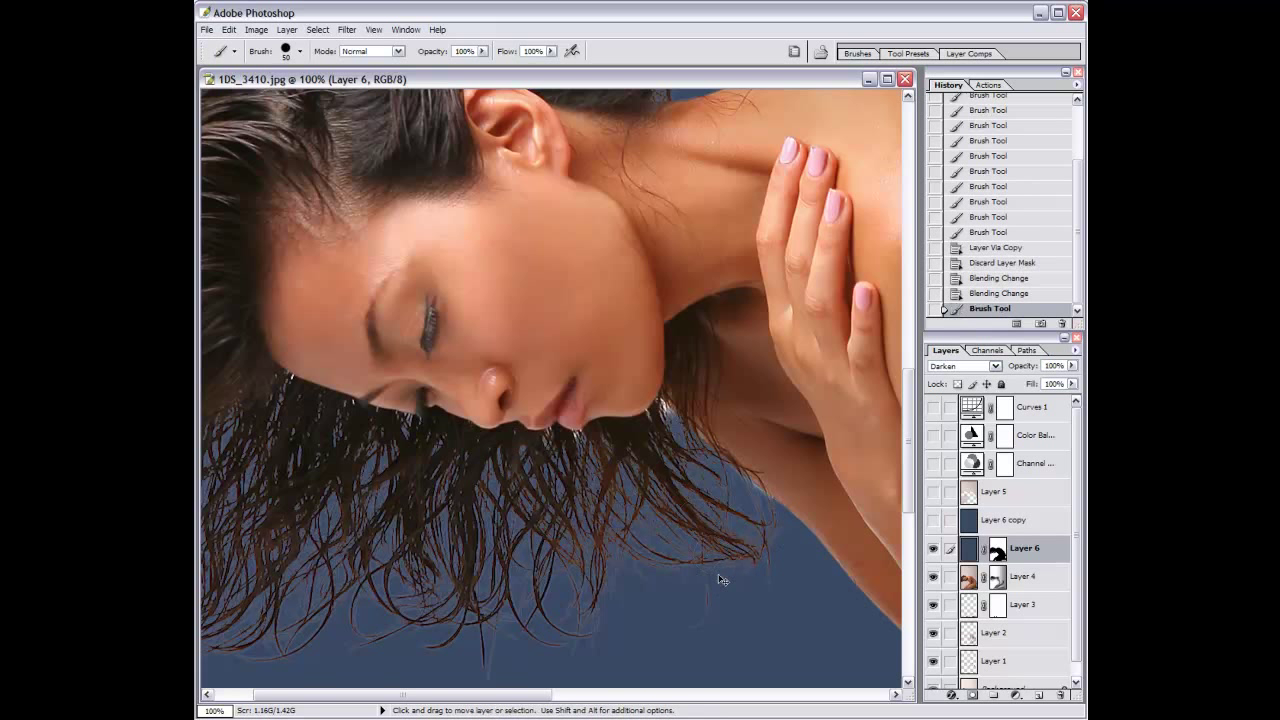
Check Layer 6's mask, zoom to 300%, and mask out the blue-textured hair fringe.
shift+click(998, 552)
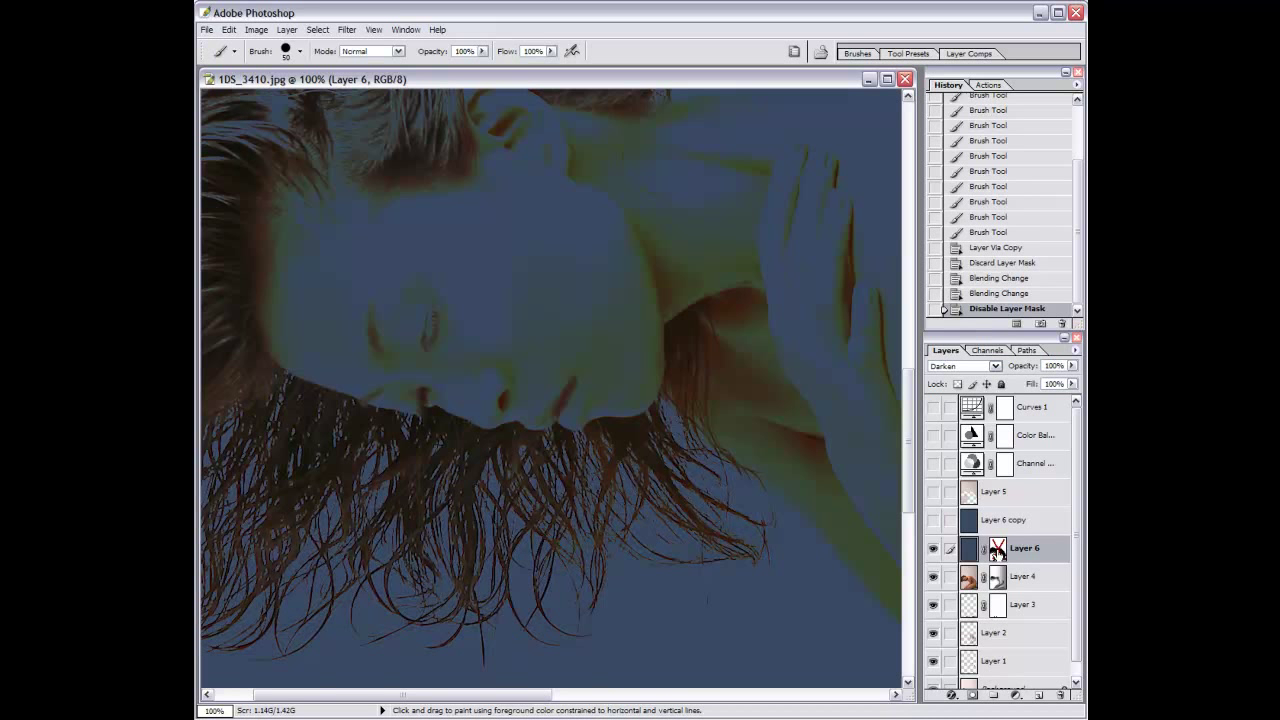
shift+click(998, 552)
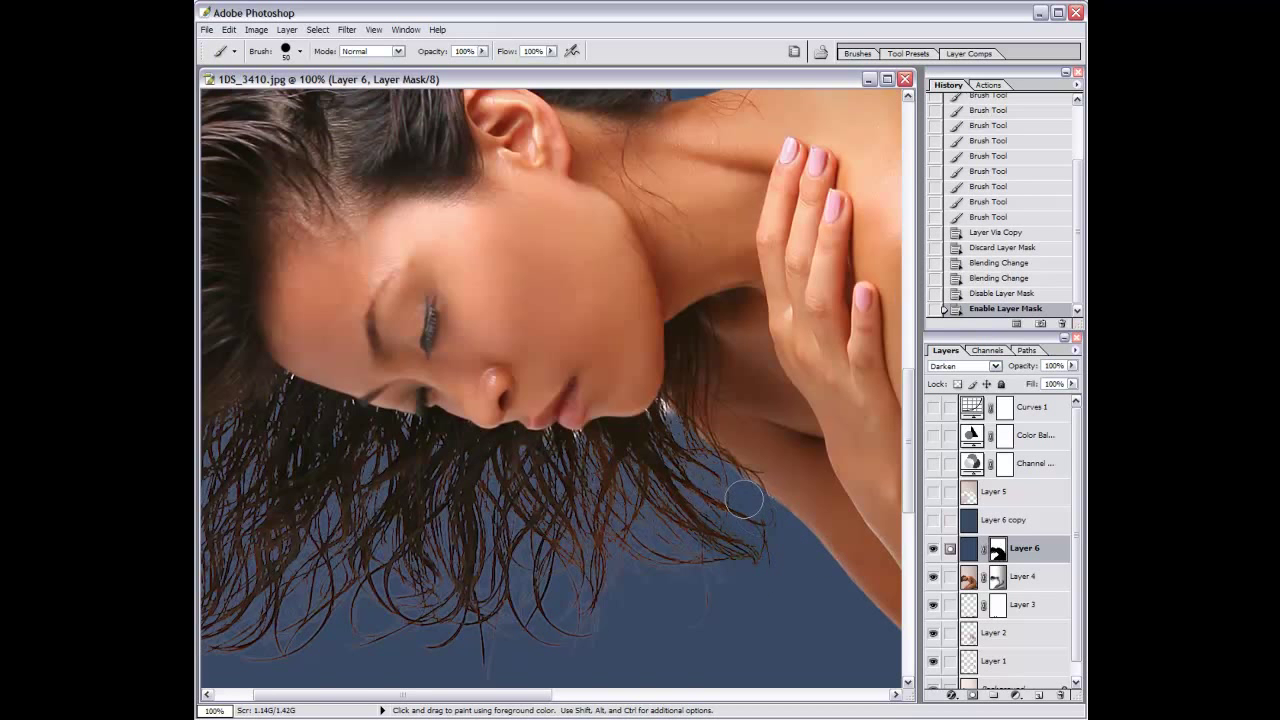
key(ctrl+plus)
key(ctrl+plus)
key(bracketleft)
key(bracketleft)
mouse_move(668, 343)
mouse_down()
mouse_move(686, 471)
mouse_move(609, 580)
mouse_move(429, 509)
mouse_move(505, 495)
mouse_move(643, 549)
mouse_move(668, 420)
mouse_move(723, 443)
mouse_move(521, 298)
mouse_move(483, 205)
mouse_move(505, 255)
mouse_up()
Paint Layer 6's mask along the neck hair and lower strands with 20–50 px brushes.
key(bracketleft)
drag(490, 200, 560, 320)
key(bracketright)
key(bracketright)
mouse_move(452, 238)
mouse_down()
mouse_move(429, 251)
mouse_move(451, 223)
mouse_up()
key(bracketright)
key(bracketright)
key(bracketright)
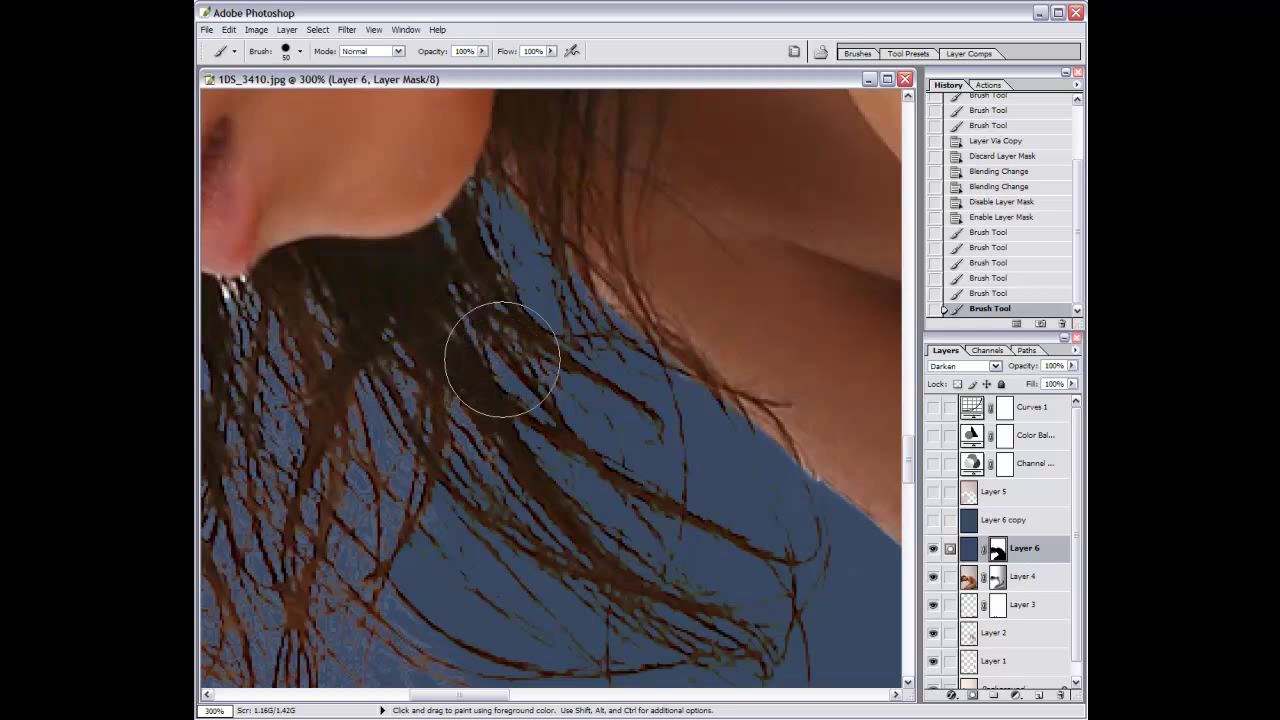
scroll(423, 571, down, 3)
scroll(423, 571, down, 2)
drag(340, 620, 424, 524)
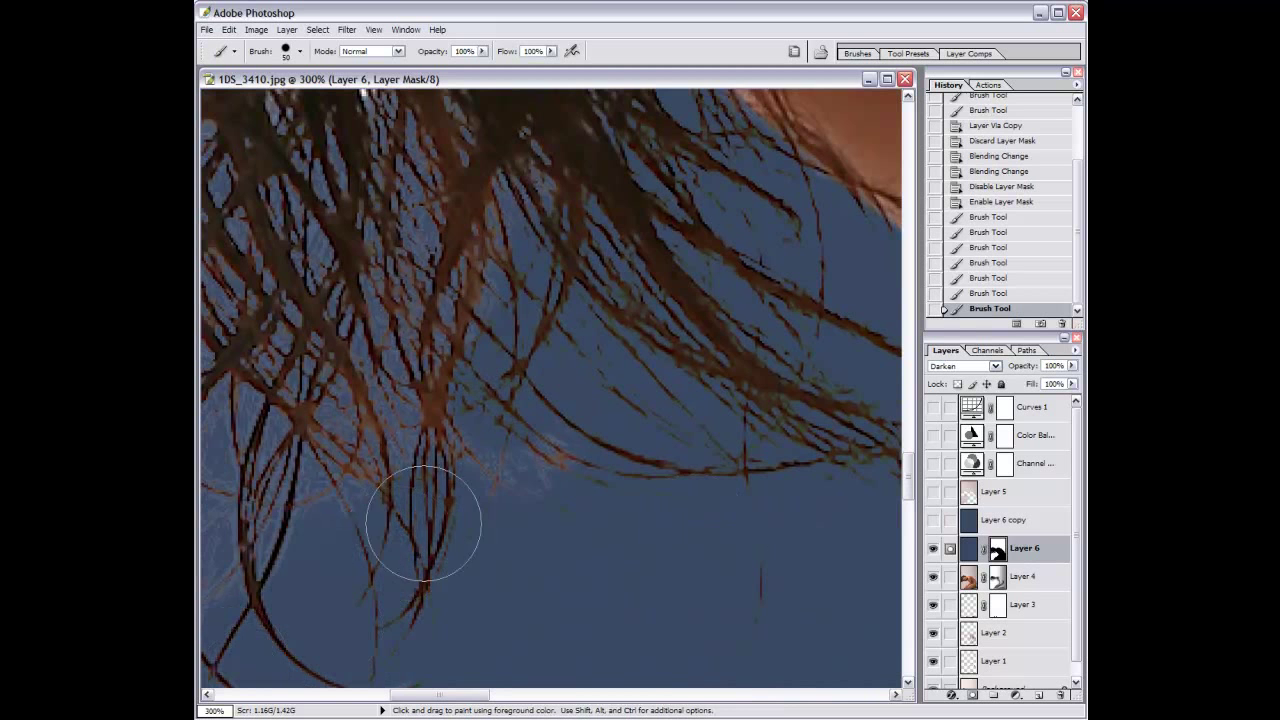
click(423, 524)
Mask the light fringe under the lips and delete the Layer 6 copy layer.
scroll(423, 524, up, 5)
scroll(500, 450, up, 1)
key(bracketleft)
key(bracketleft)
key(bracketleft)
mouse_move(479, 287)
mouse_down()
mouse_move(534, 271)
mouse_move(514, 277)
mouse_up()
drag(1017, 525, 1060, 695)
Paint more of the hair into the mask with 40–60 px brushes at 100% zoom.
key(bracketright)
key(bracketright)
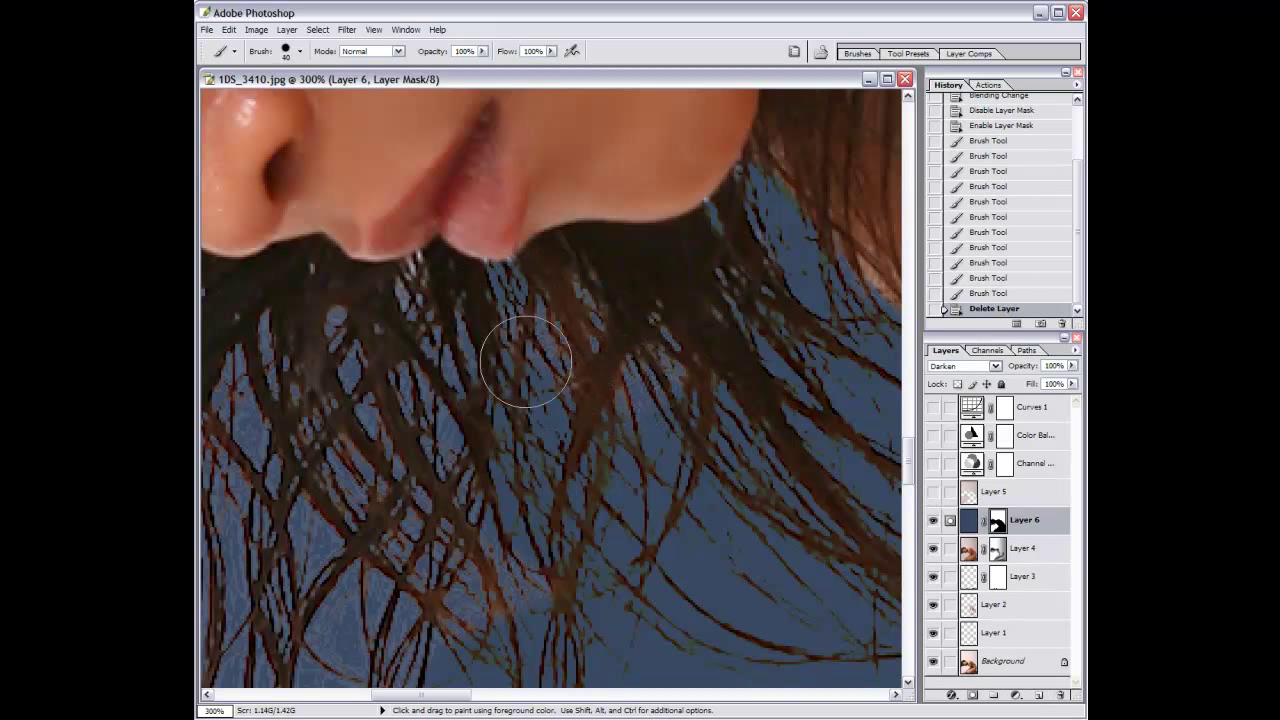
drag(428, 294, 508, 423)
key(ctrl+minus)
key(ctrl+minus)
key(bracketright)
key(bracketright)
key(bracketright)
key(bracketright)
drag(354, 506, 565, 571)
scroll(262, 553, left, 3)
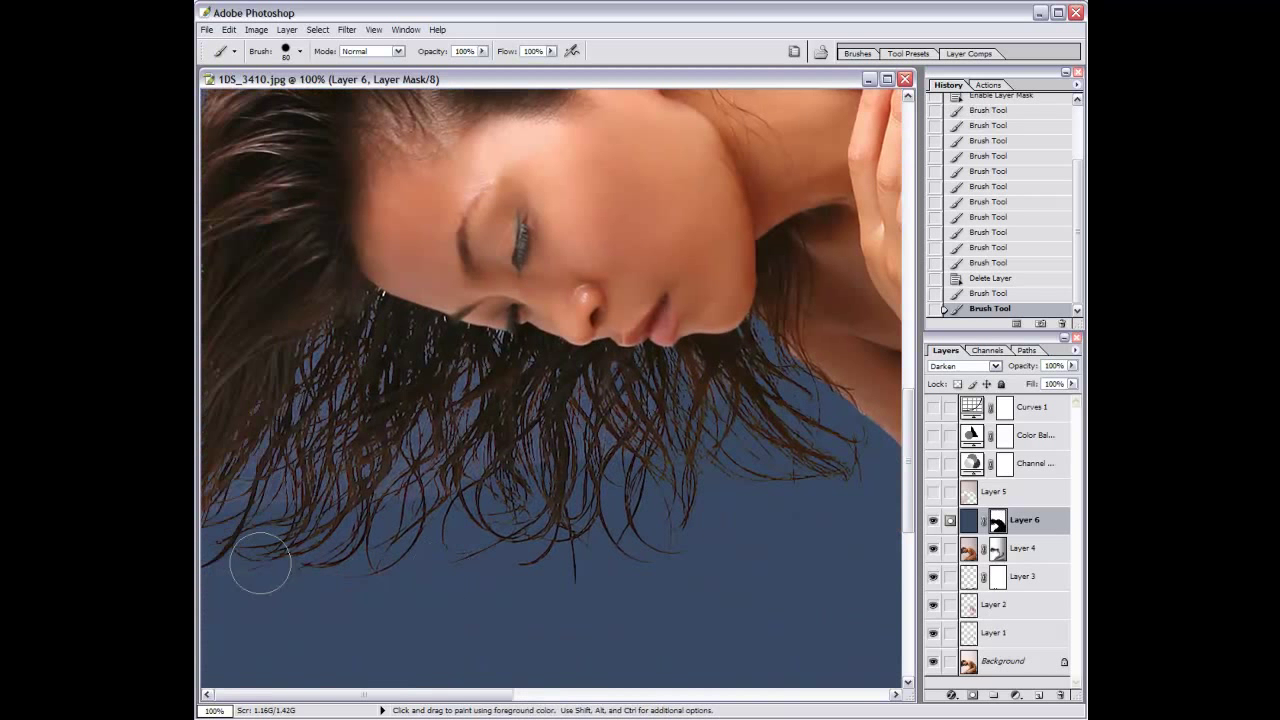
Touch up the mask near the hairline and eye with a 90 px brush.
mouse_move(309, 375)
mouse_down()
mouse_move(372, 316)
mouse_move(309, 376)
mouse_up()
key(bracketleft)
key(bracketright)
key(bracketright)
key(bracketright)
drag(329, 437, 305, 449)
mouse_move(414, 380)
mouse_down()
mouse_move(429, 343)
mouse_move(457, 371)
mouse_move(509, 314)
mouse_up()
click(512, 300)
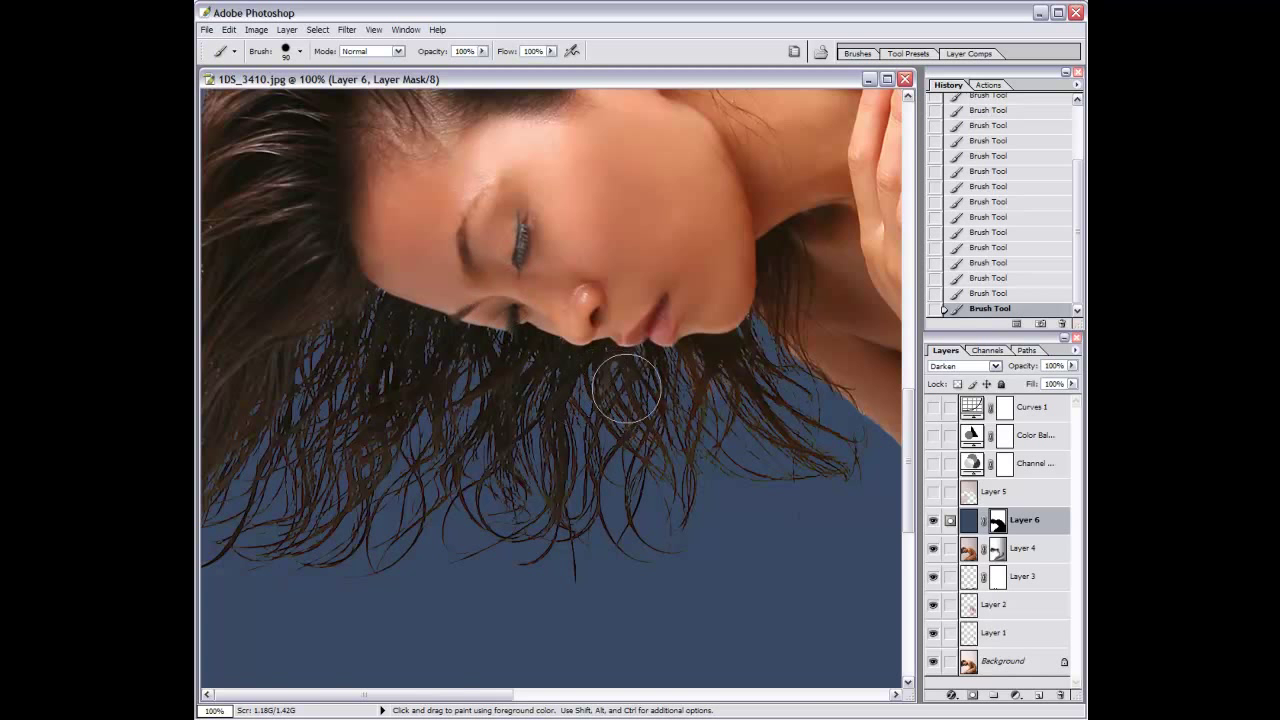
scroll(421, 547, up, 5)
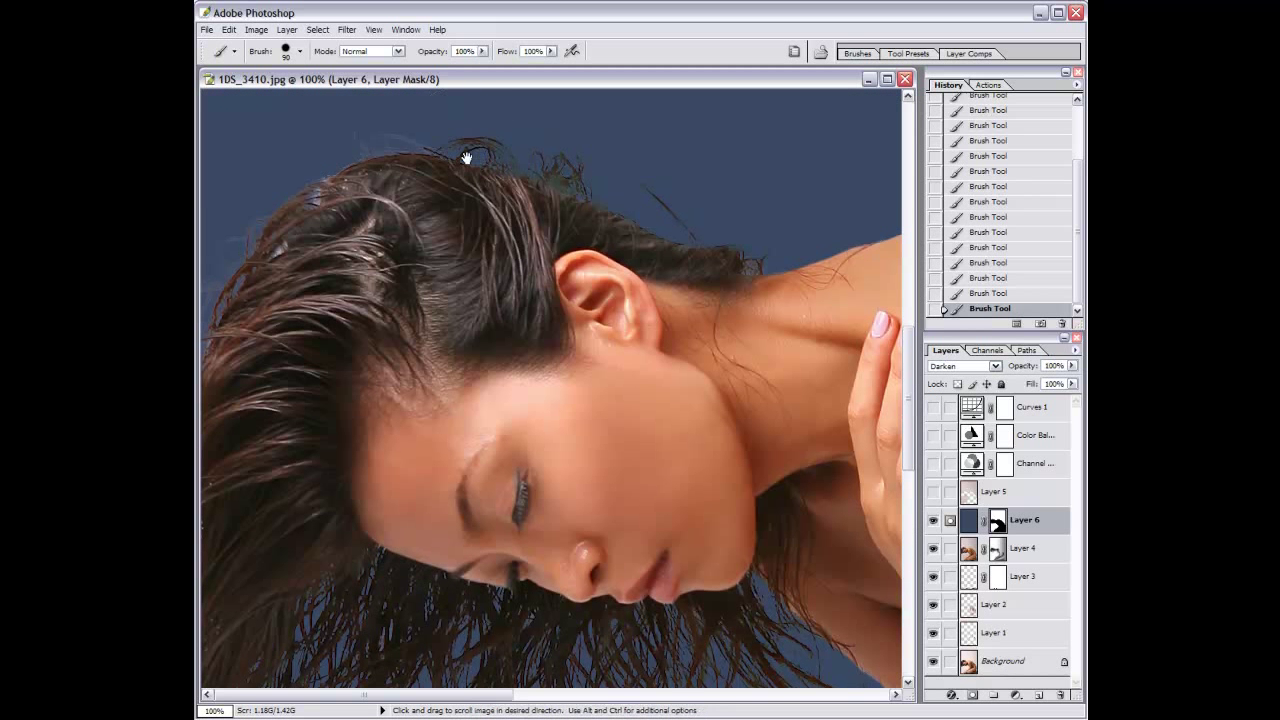
Softly paint Layer 6's mask along the top hairline at 200% zoom.
scroll(468, 155, up, 1)
drag(475, 170, 351, 189)
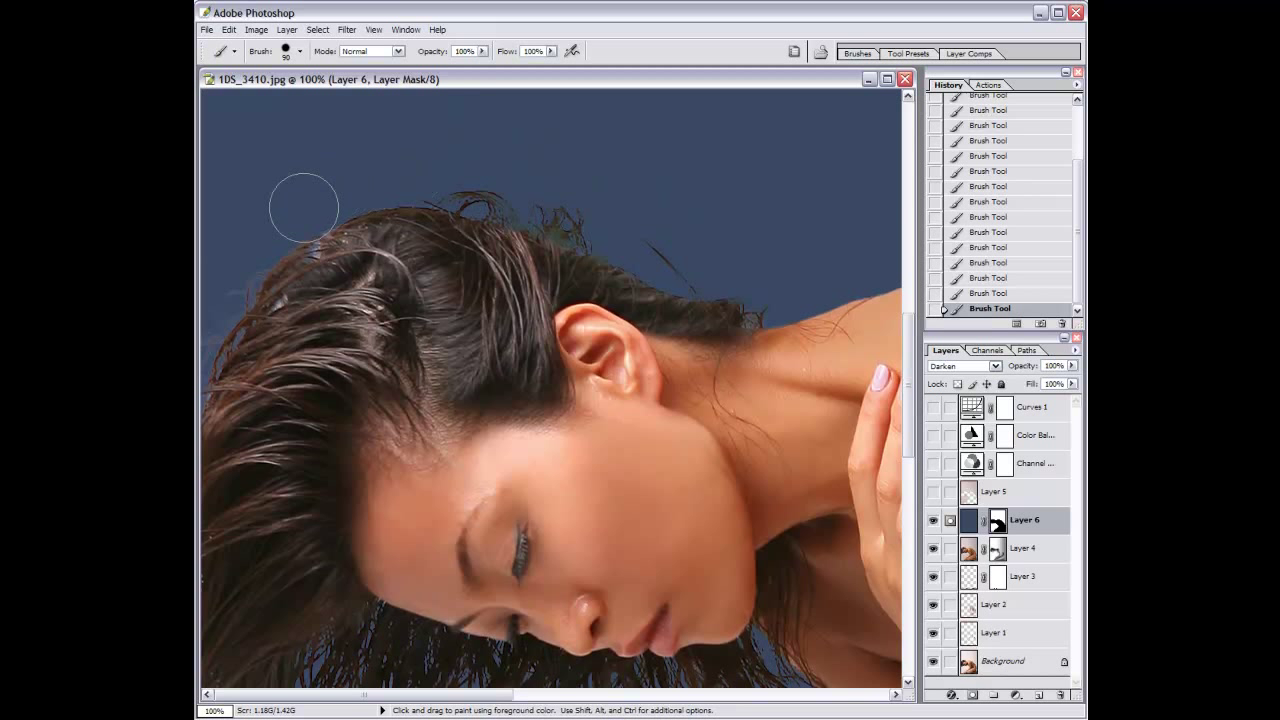
key(bracketleft)
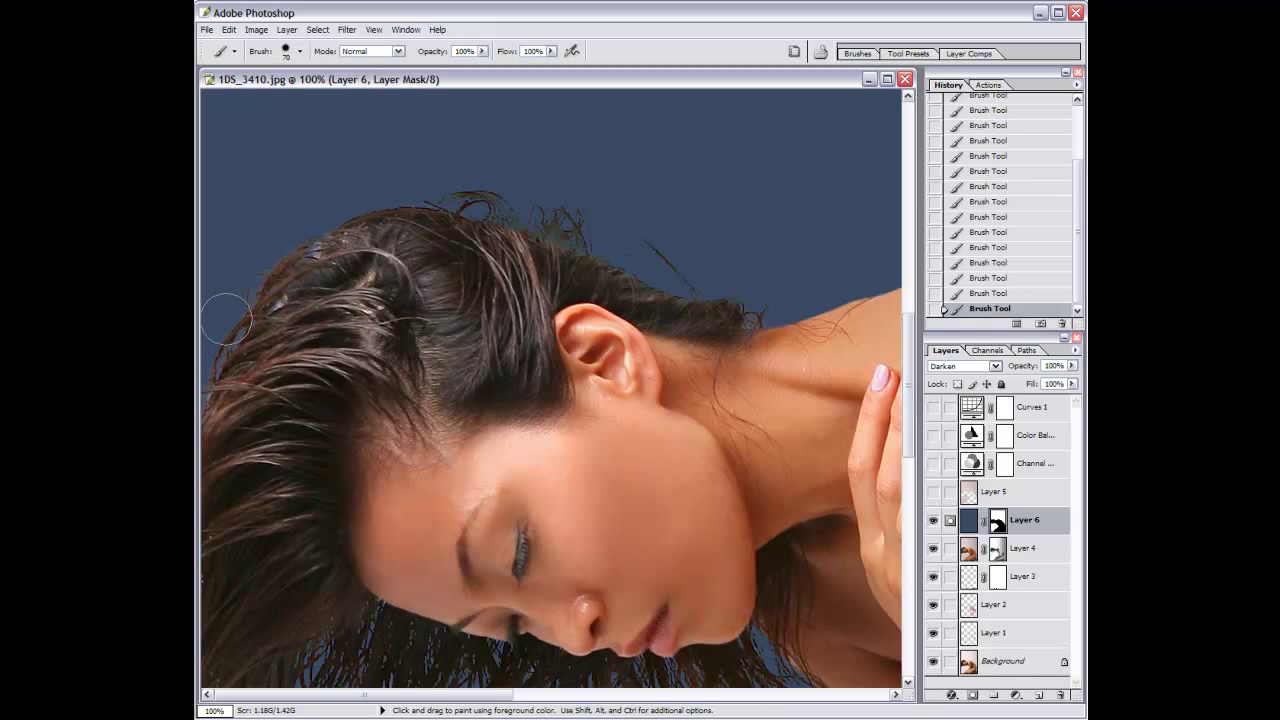
key(bracketleft)
key(bracketleft)
key(ctrl+plus)
scroll(780, 317, up, 3)
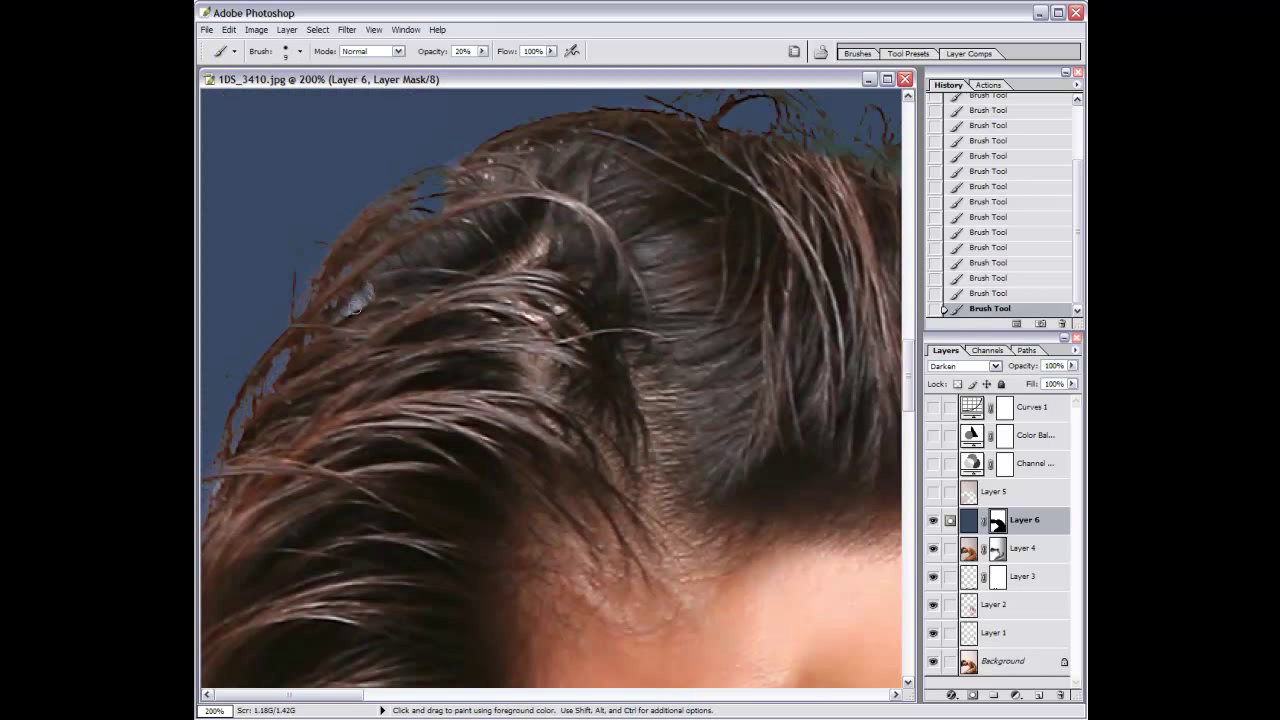
drag(446, 181, 432, 178)
drag(467, 155, 392, 215)
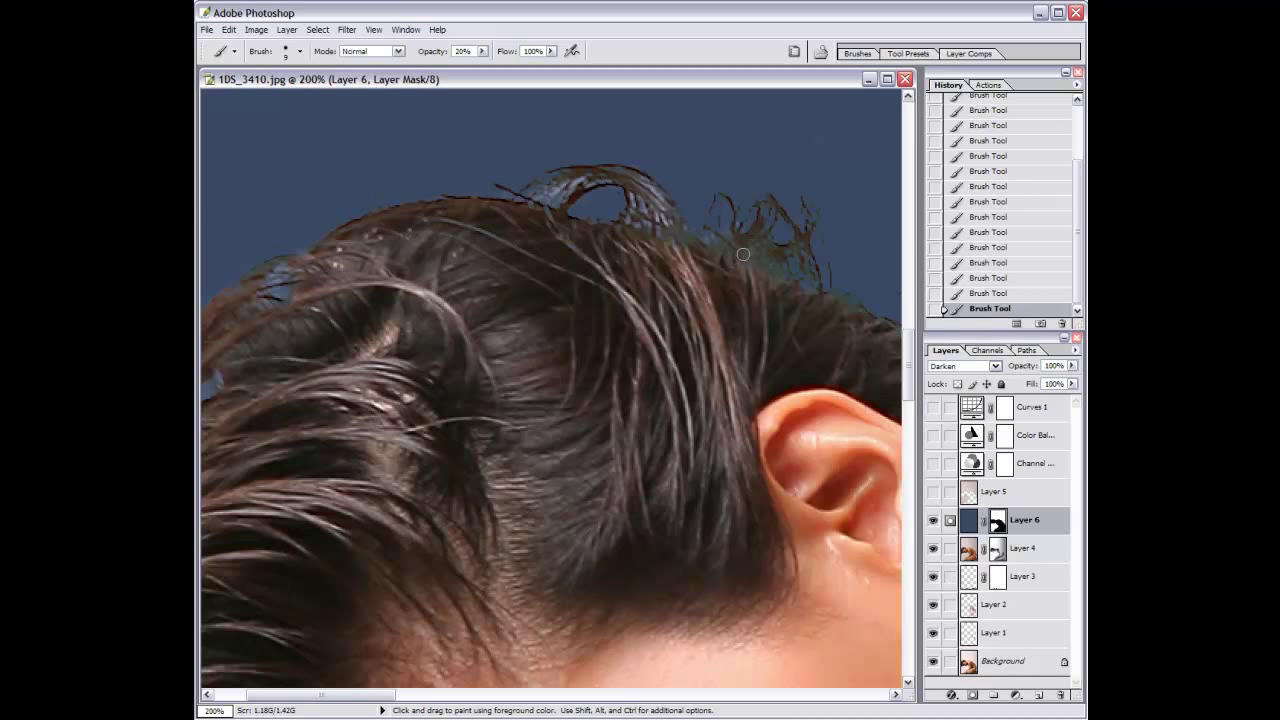
Zoom out to 50% and inspect Layer 6's mask on its own before returning.
key(ctrl+minus)
key(ctrl+minus)
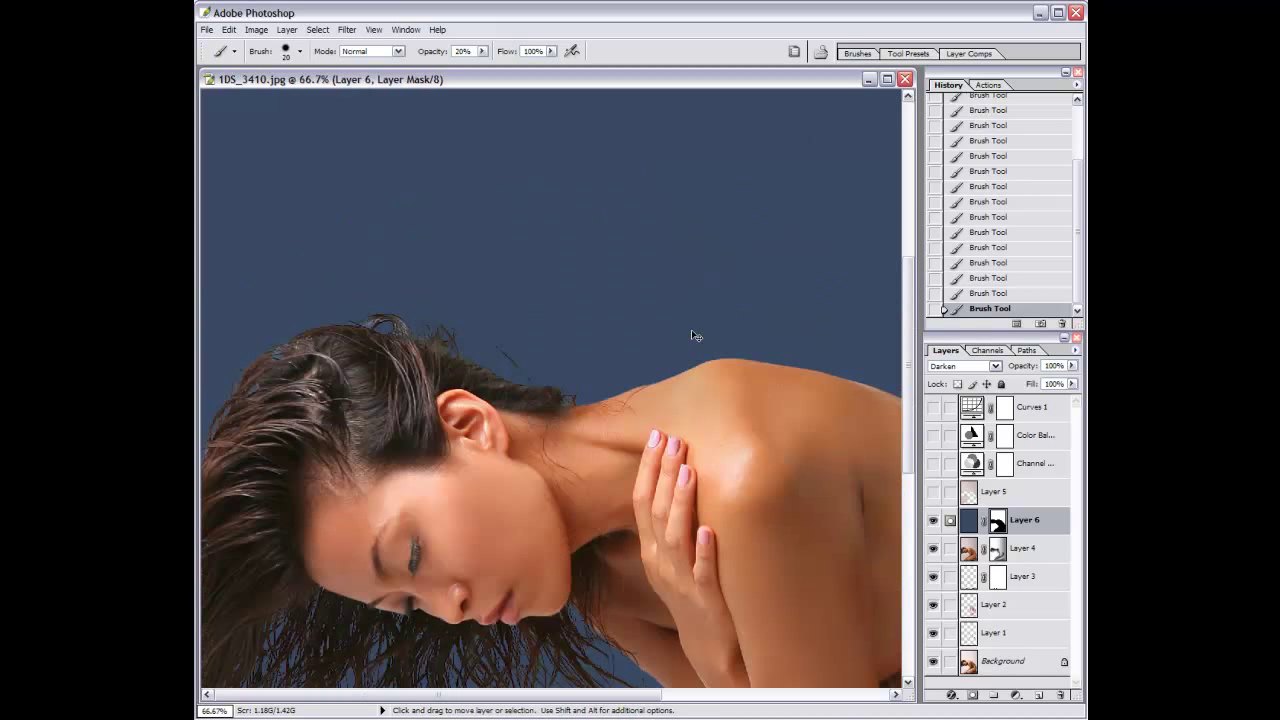
key(ctrl+minus)
key(bracketright)
key(bracketright)
key(bracketright)
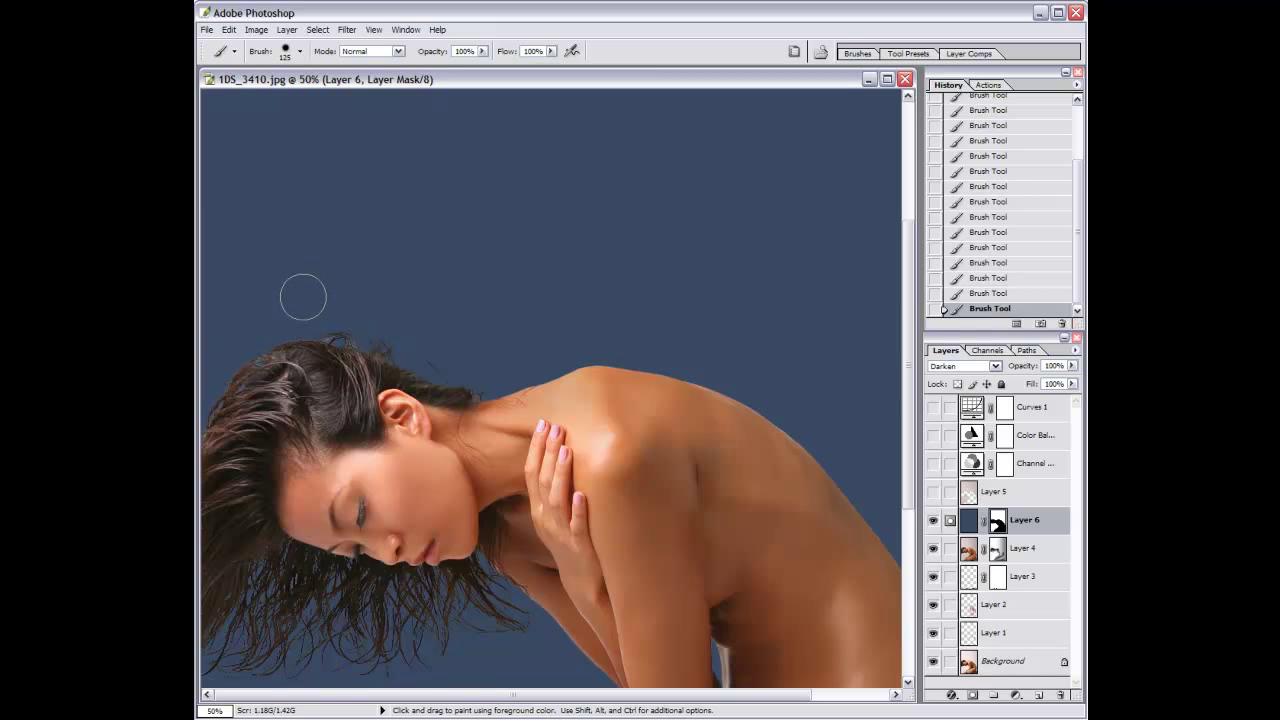
scroll(300, 306, down, 1)
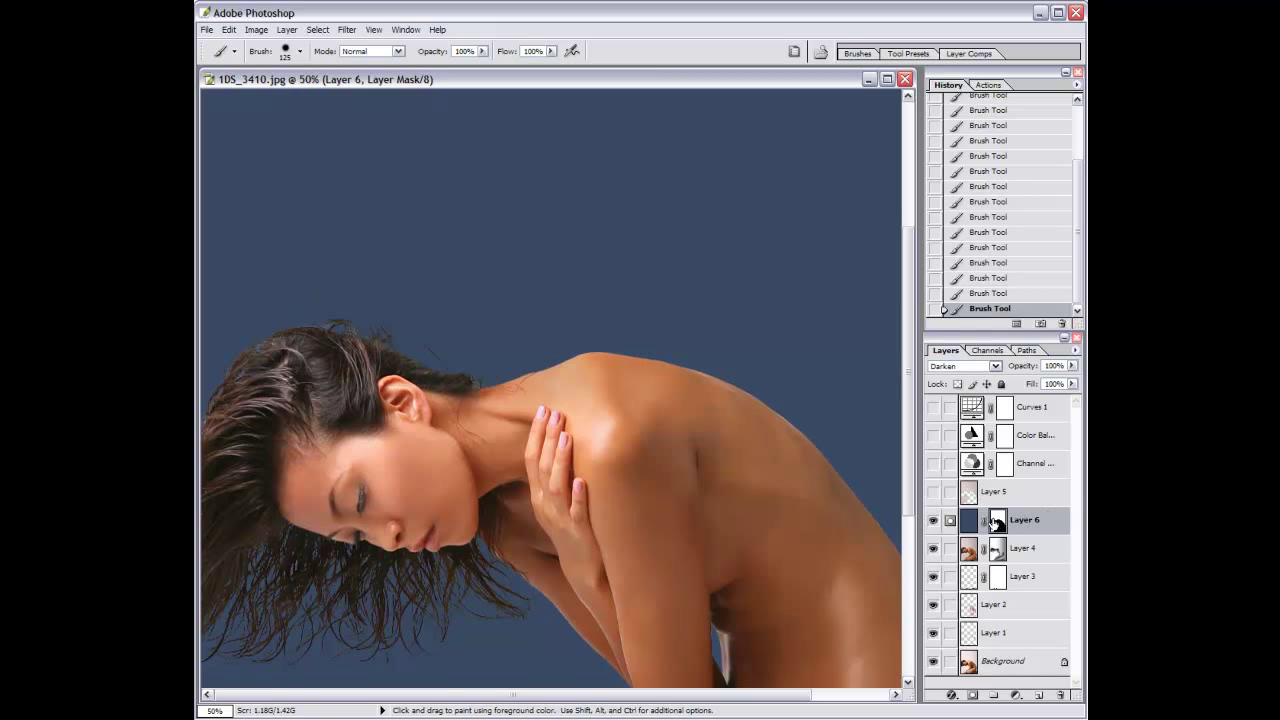
alt+click(997, 521)
drag(386, 277, 368, 459)
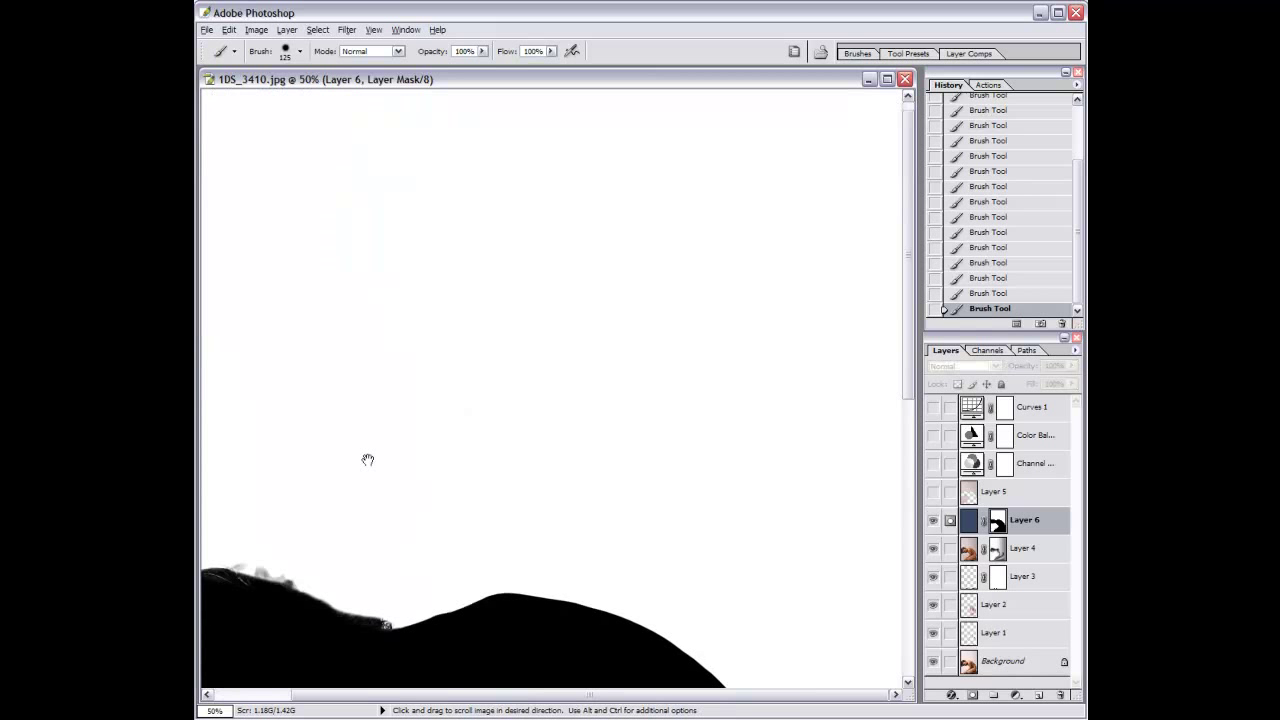
scroll(368, 459, down, 5)
scroll(368, 459, down, 4)
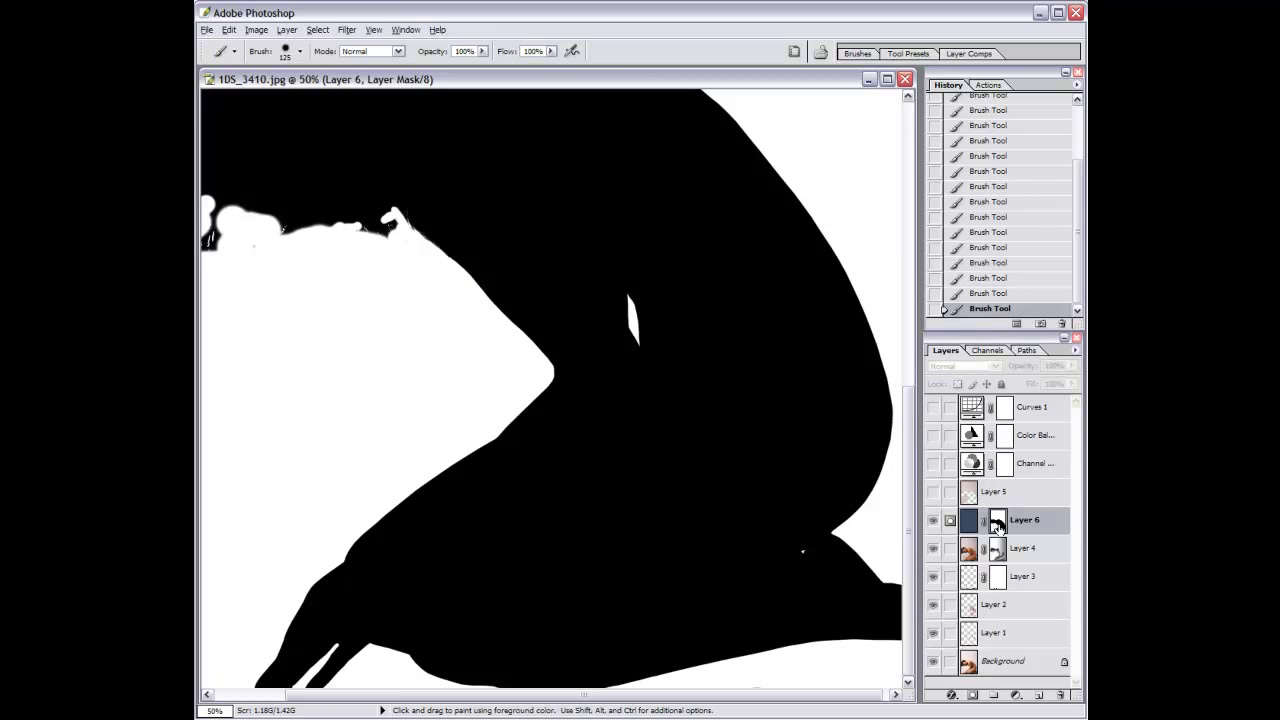
alt+click(997, 527)
Turn the Channel Mixer, Color Balance and Curves 1 adjustments back on.
key(ctrl+minus)
key(ctrl+minus)
key(ctrl+minus)
key(ctrl+minus)
key(v)
click(932, 495)
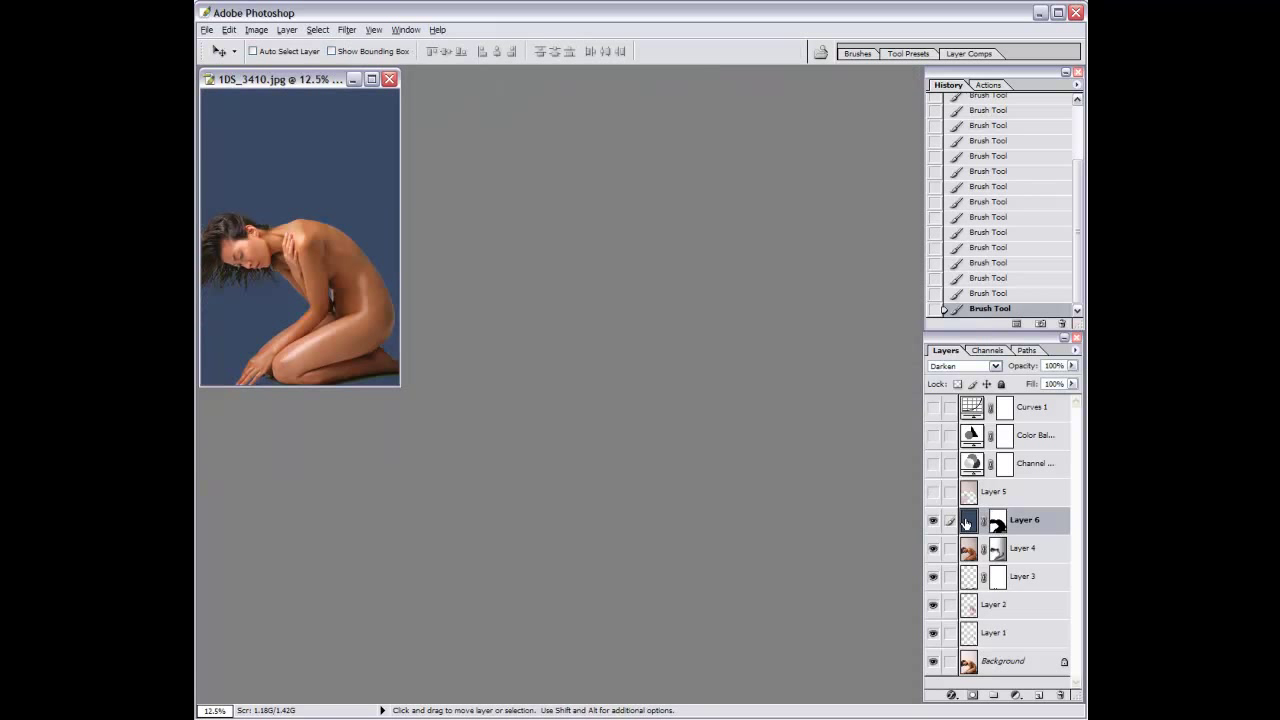
key(ctrl+plus)
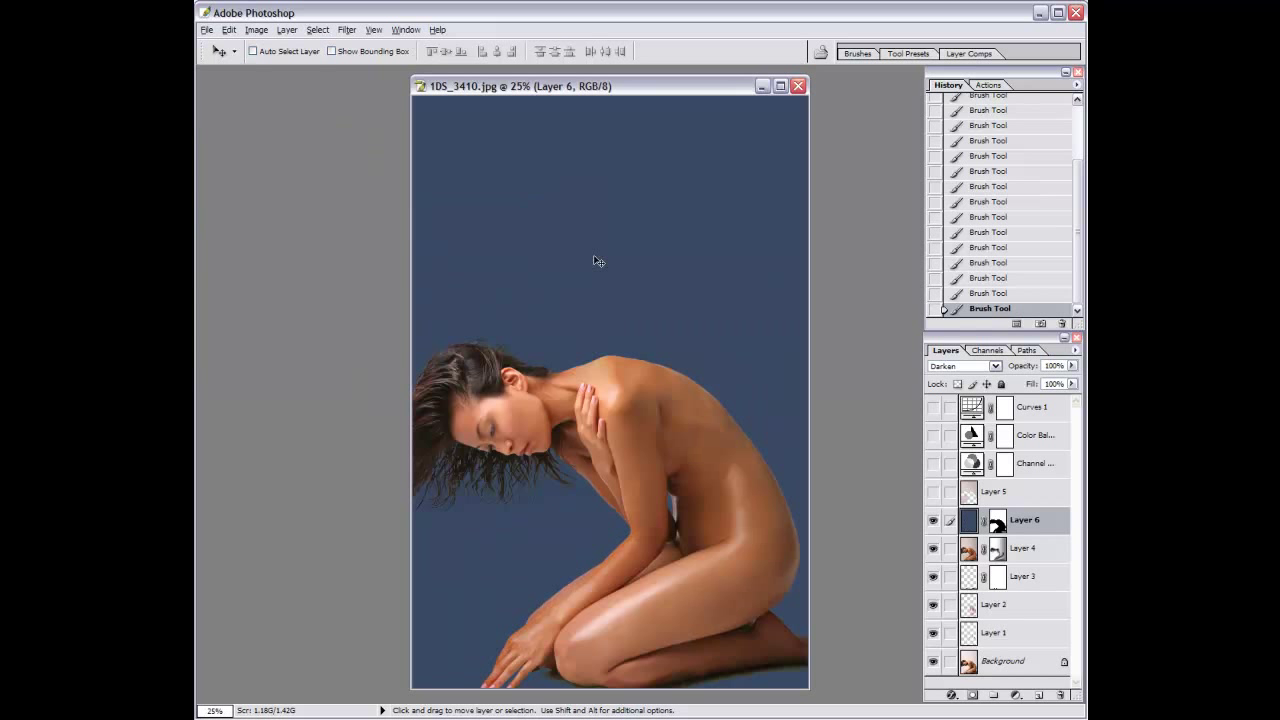
drag(934, 467, 944, 395)
Reset Curves 1 and pull its top endpoint and midtones down to darken the image.
click(932, 407)
double_click(971, 407)
alt+click(1022, 152)
drag(965, 138, 964, 180)
mouse_move(915, 218)
mouse_down()
mouse_move(915, 235)
mouse_move(820, 305)
mouse_up()
drag(964, 180, 964, 163)
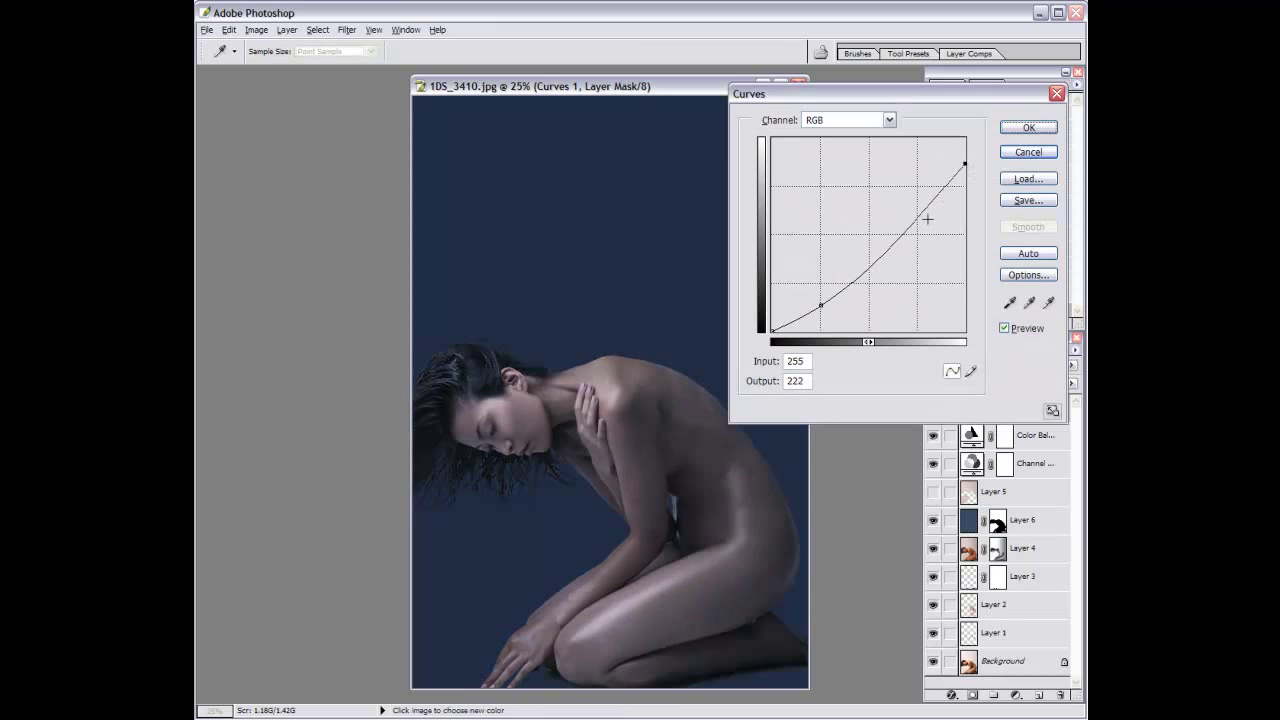
click(895, 238)
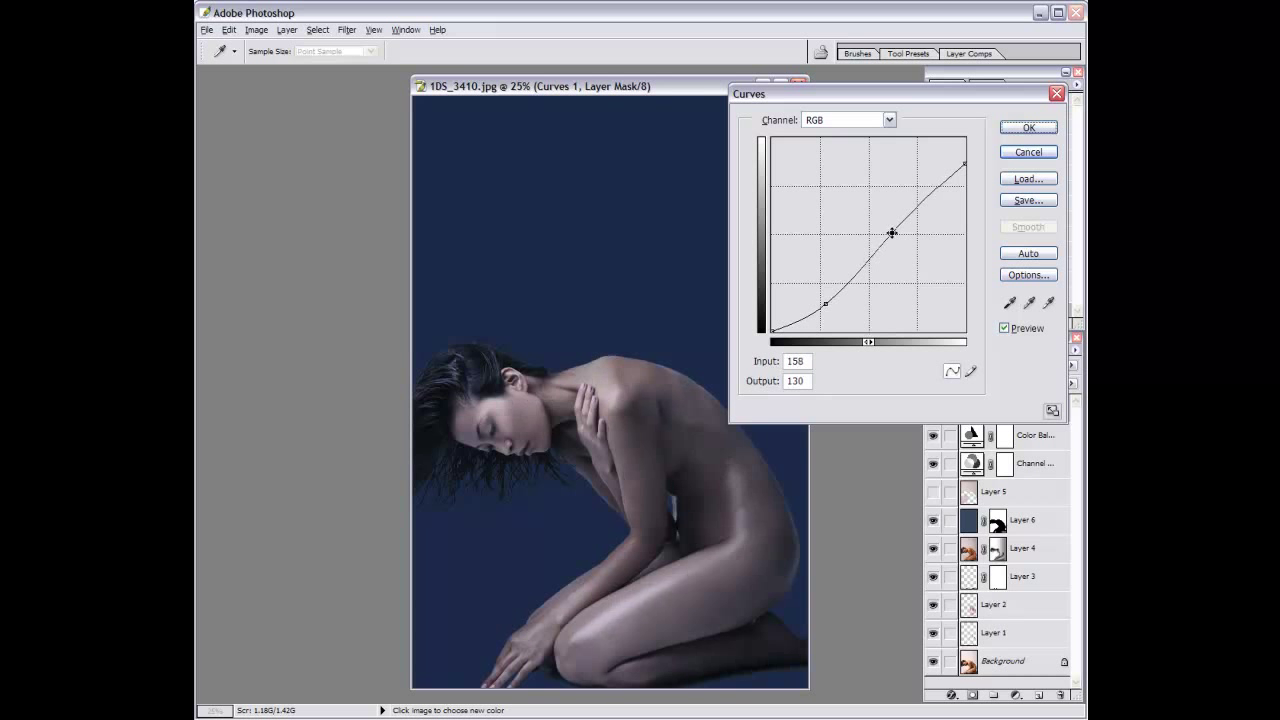
key(Return)
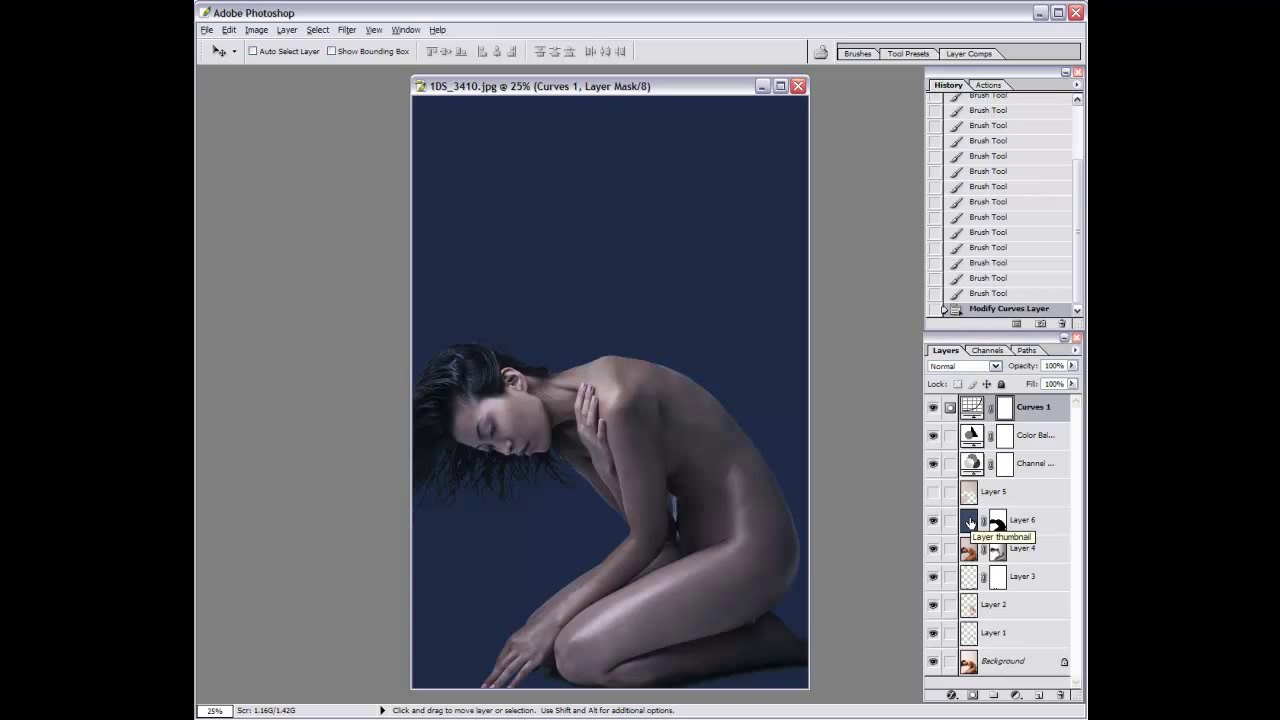
Delete Layer 5 and deepen Curves 1 further by pulling its midpoint lower.
mouse_move(970, 521)
mouse_down()
mouse_move(970, 484)
mouse_move(1063, 697)
mouse_up()
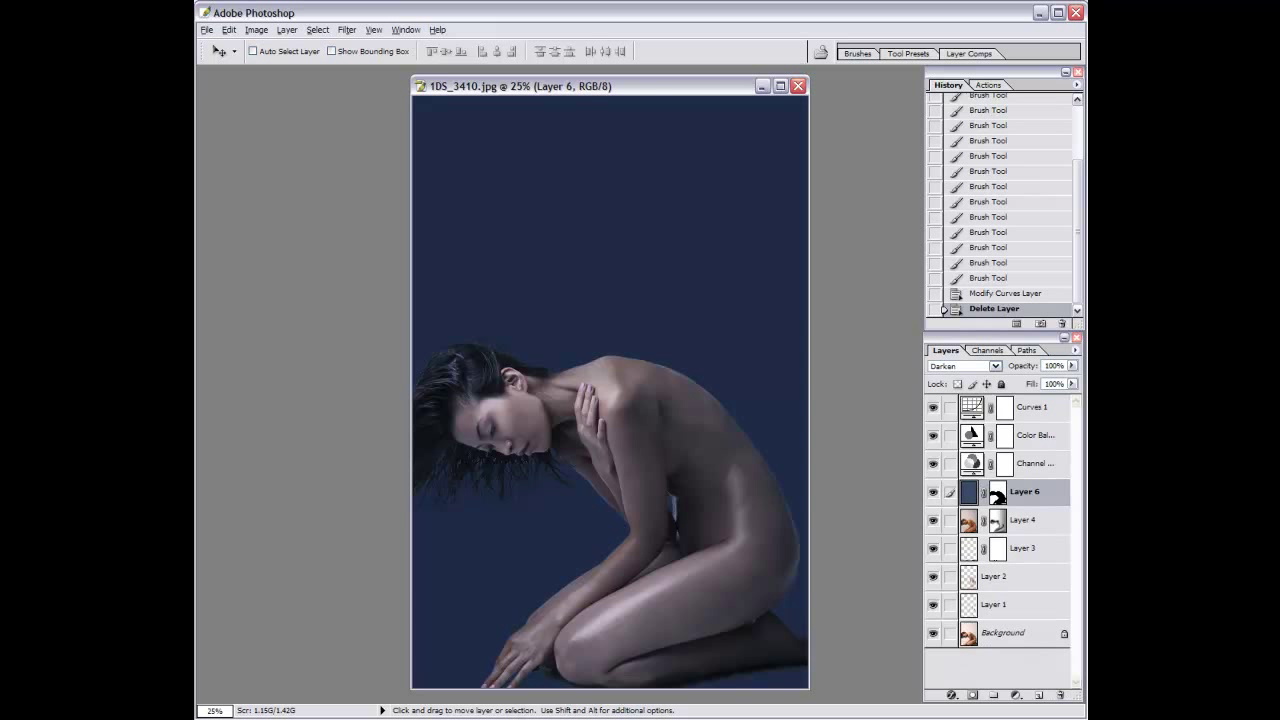
double_click(972, 408)
drag(964, 158, 964, 145)
drag(894, 238, 821, 302)
key(Return)
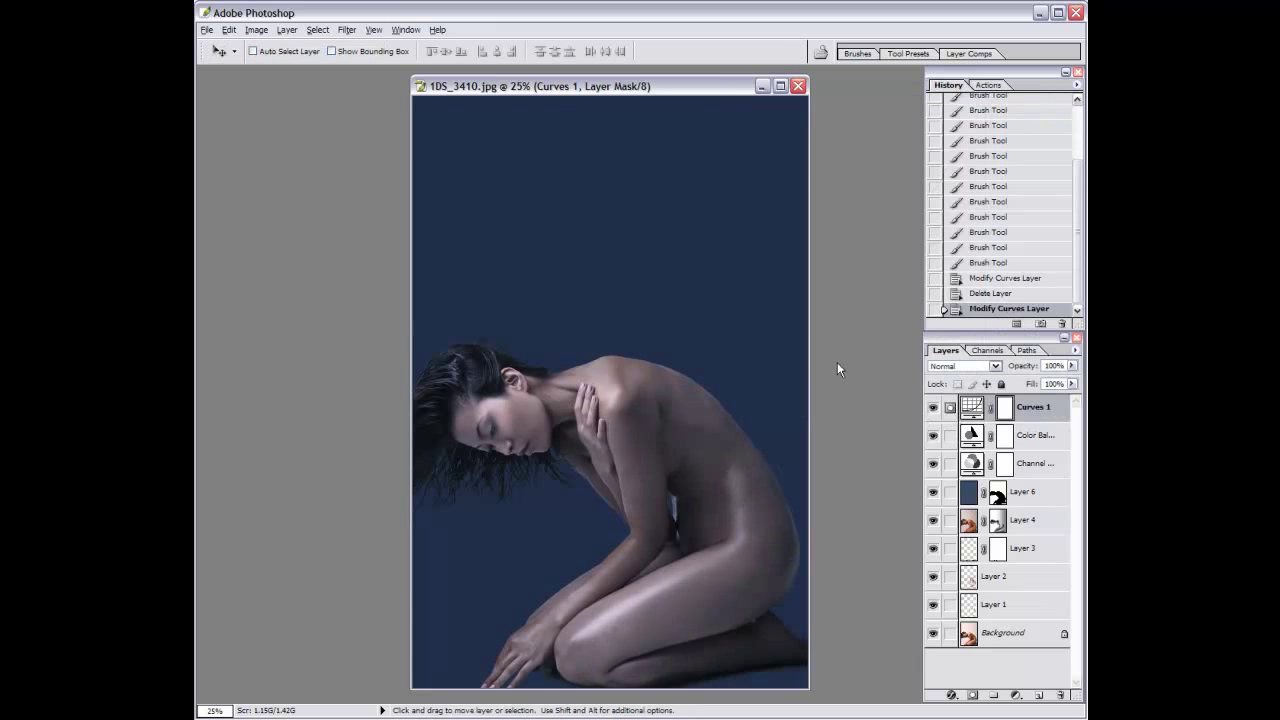
click(996, 491)
Add a Curves 2 adjustment layer with its top point and midtones pulled down.
click(287, 30)
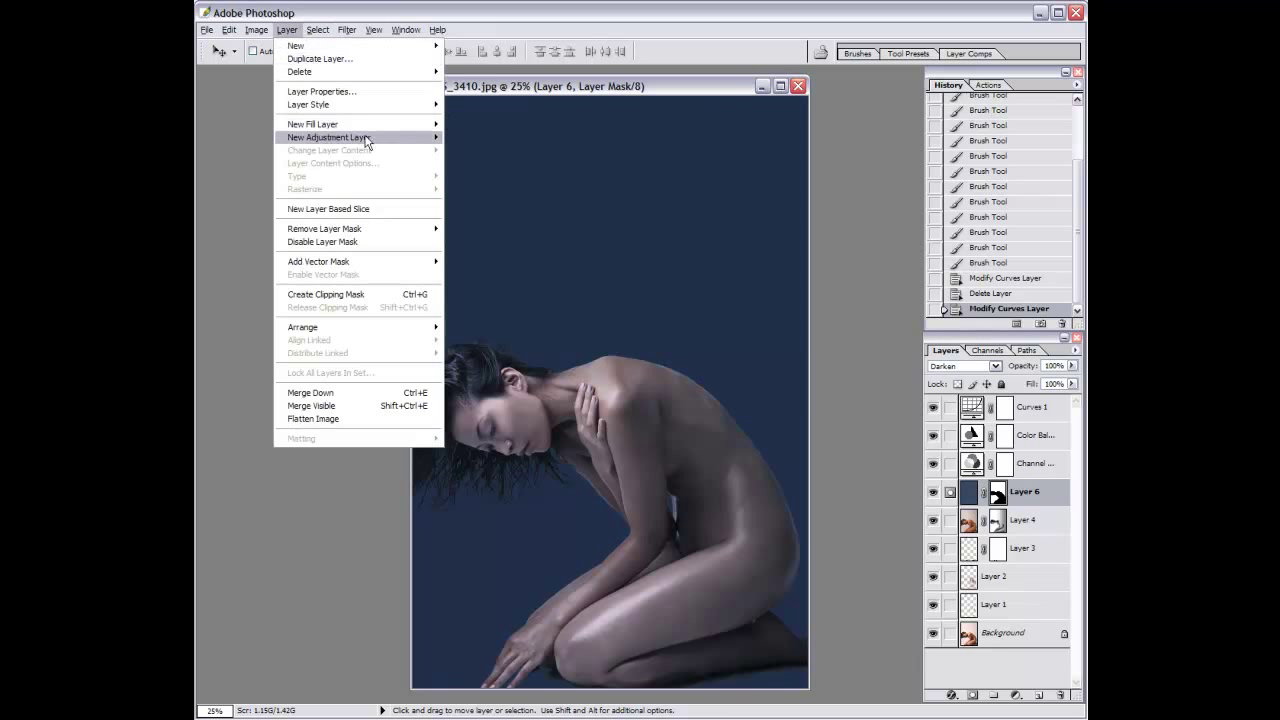
click(490, 155)
drag(965, 138, 960, 194)
drag(894, 240, 889, 263)
key(Return)
Draw gradients on the Curves 2 mask to fade the darkening from the shoulder down.
key(g)
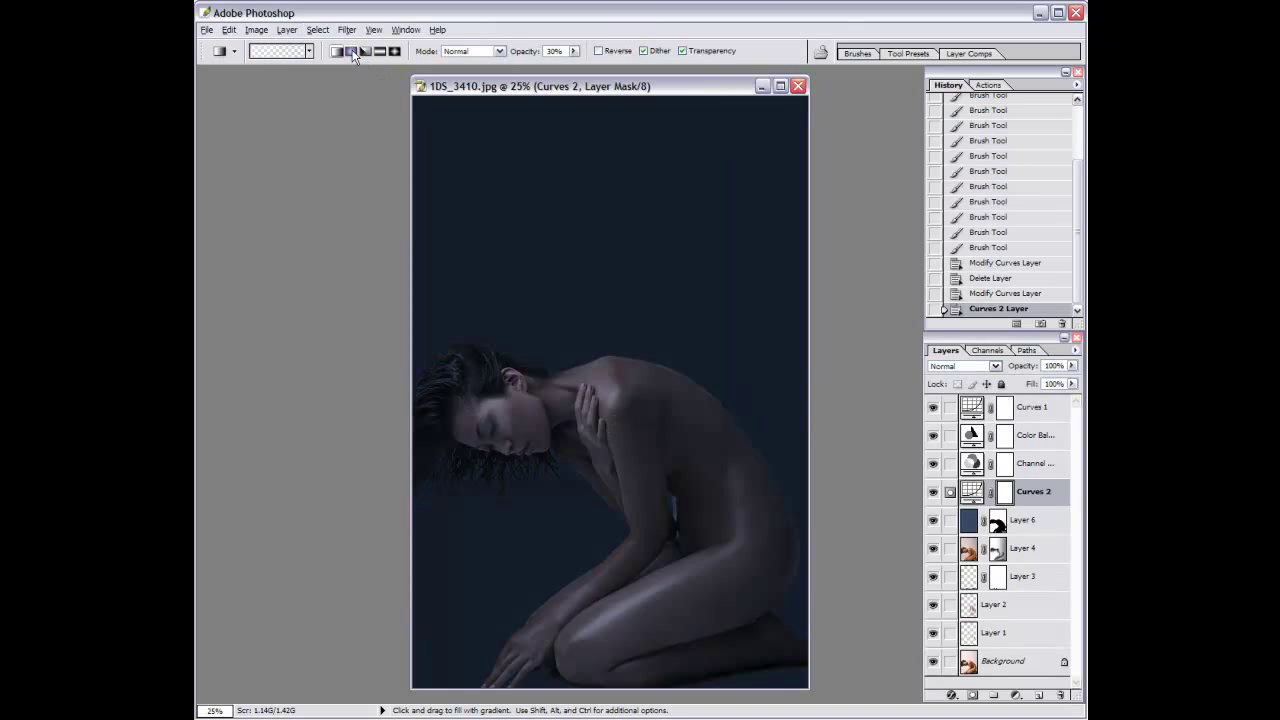
drag(657, 497, 645, 685)
drag(655, 500, 649, 621)
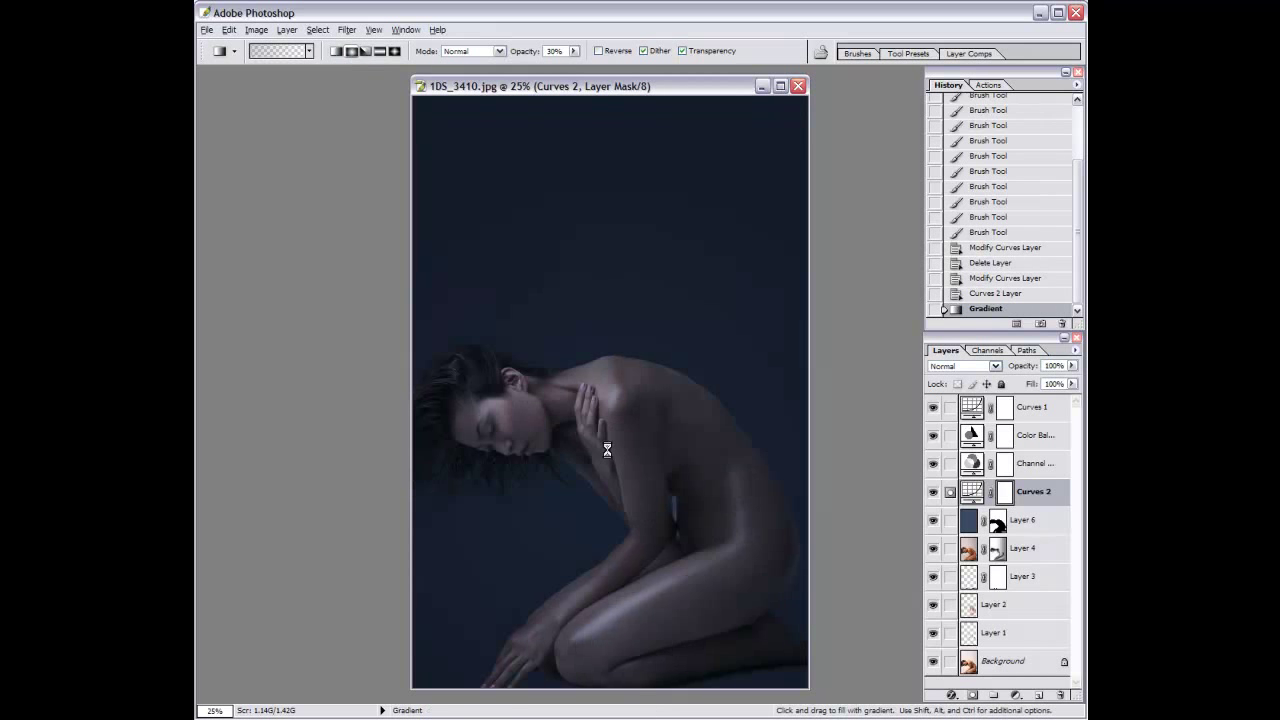
drag(634, 571, 665, 690)
drag(625, 457, 660, 655)
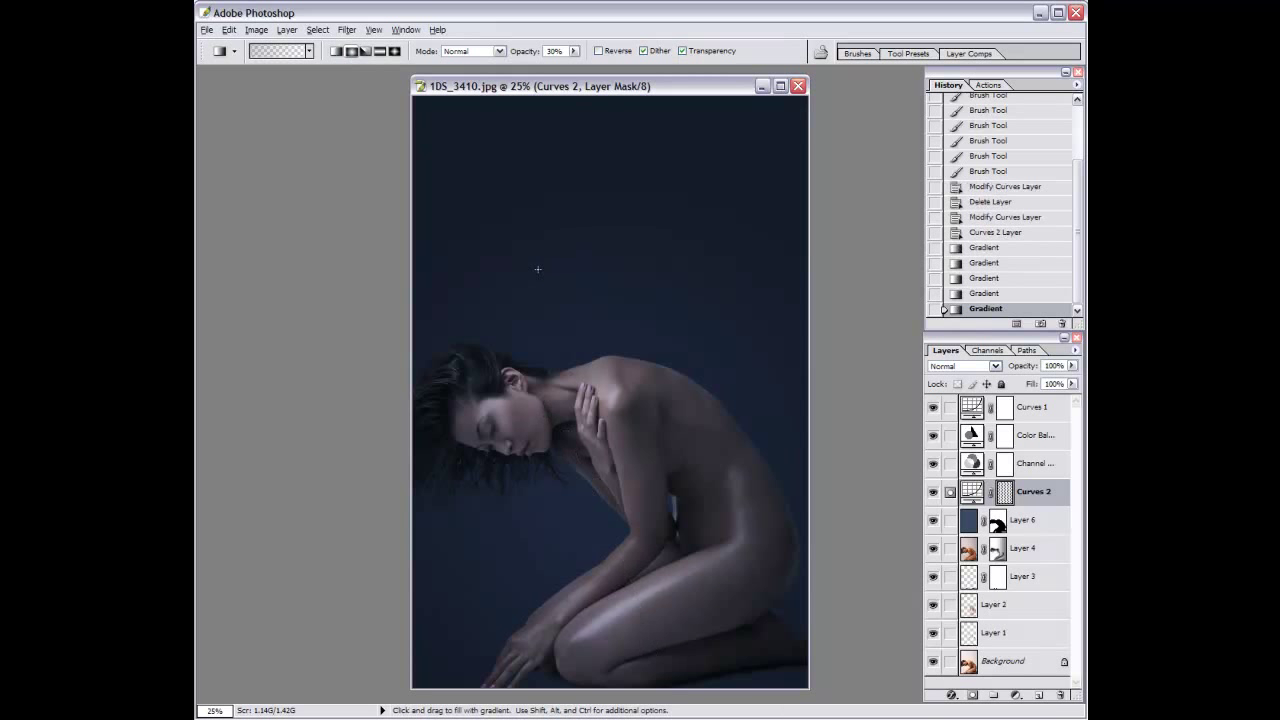
drag(533, 245, 655, 523)
drag(582, 205, 622, 385)
drag(560, 418, 688, 548)
drag(625, 467, 730, 607)
drag(590, 396, 722, 688)
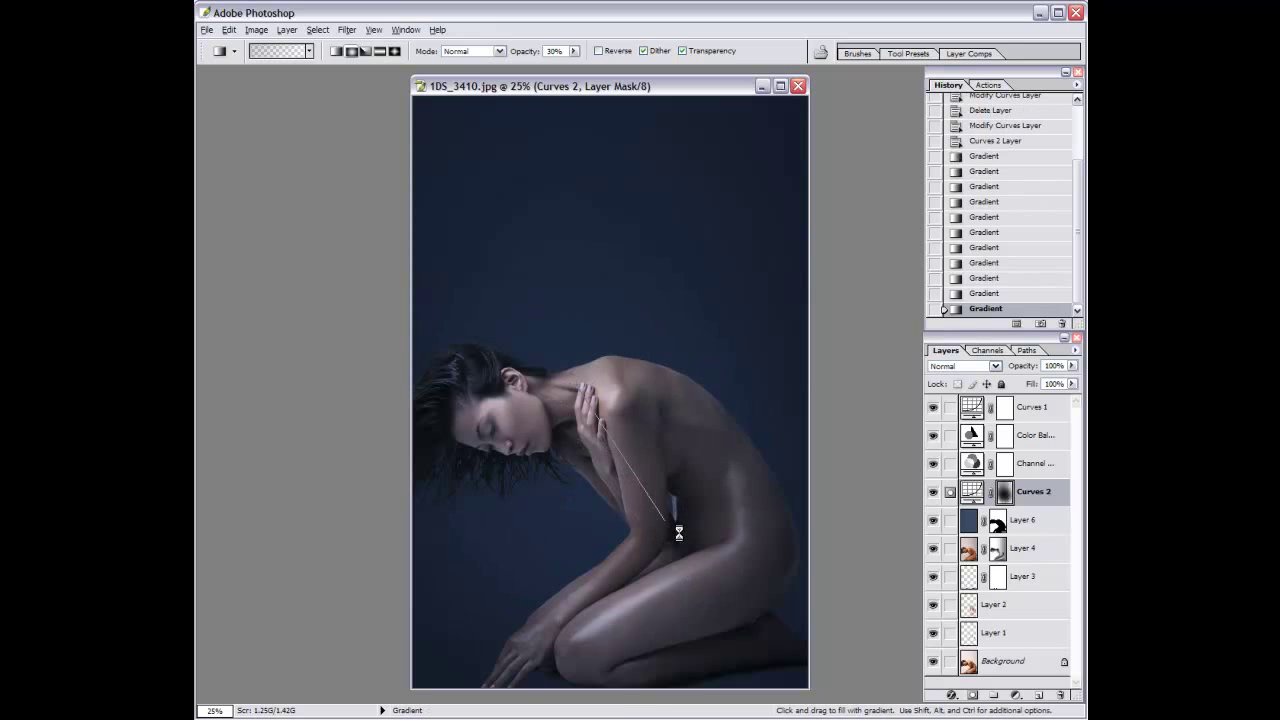
Remove Curves 1's upper point and pull its lower point down to darken shadows.
click(933, 409)
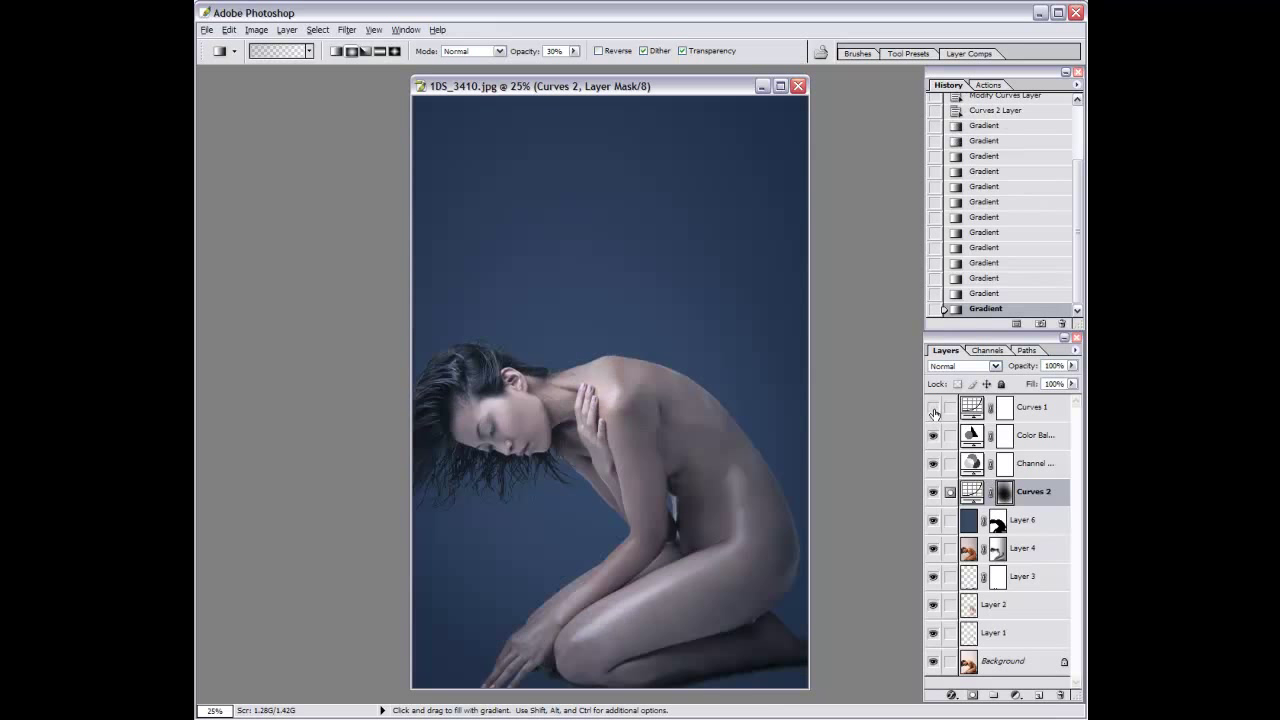
click(933, 409)
double_click(971, 407)
drag(889, 240, 985, 240)
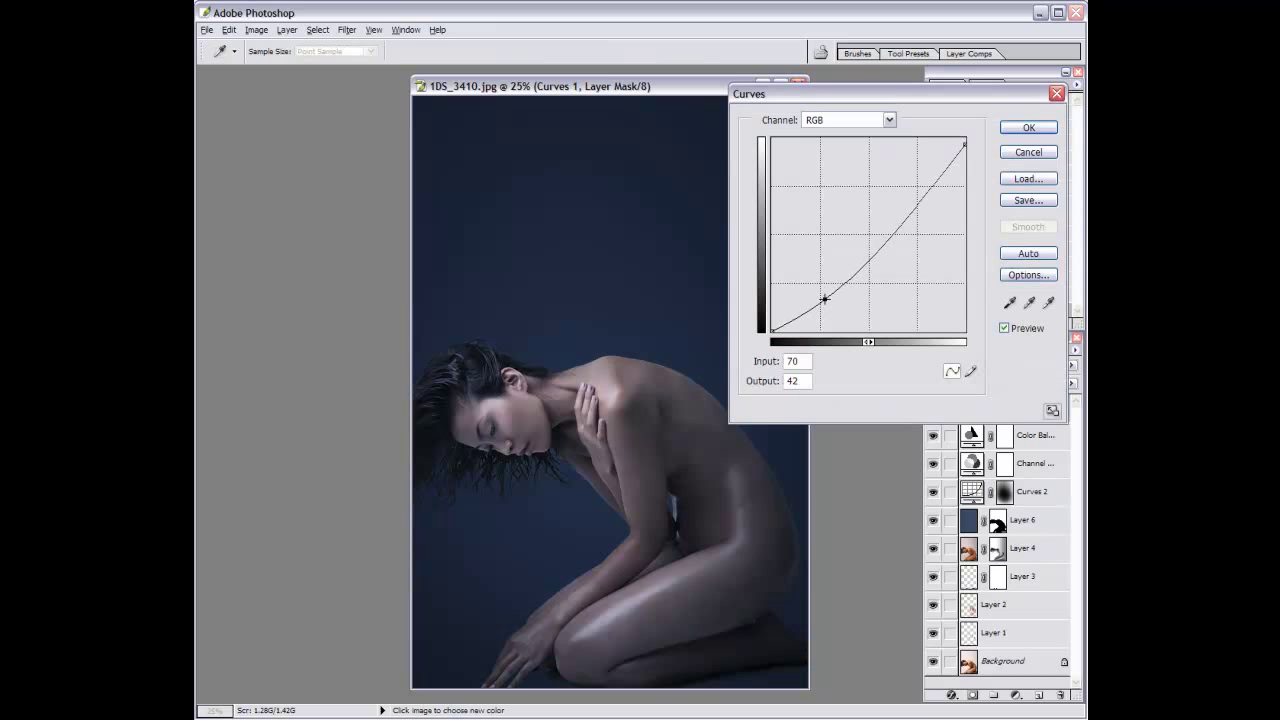
mouse_move(831, 299)
mouse_down()
mouse_move(793, 324)
mouse_move(834, 294)
mouse_up()
click(822, 296)
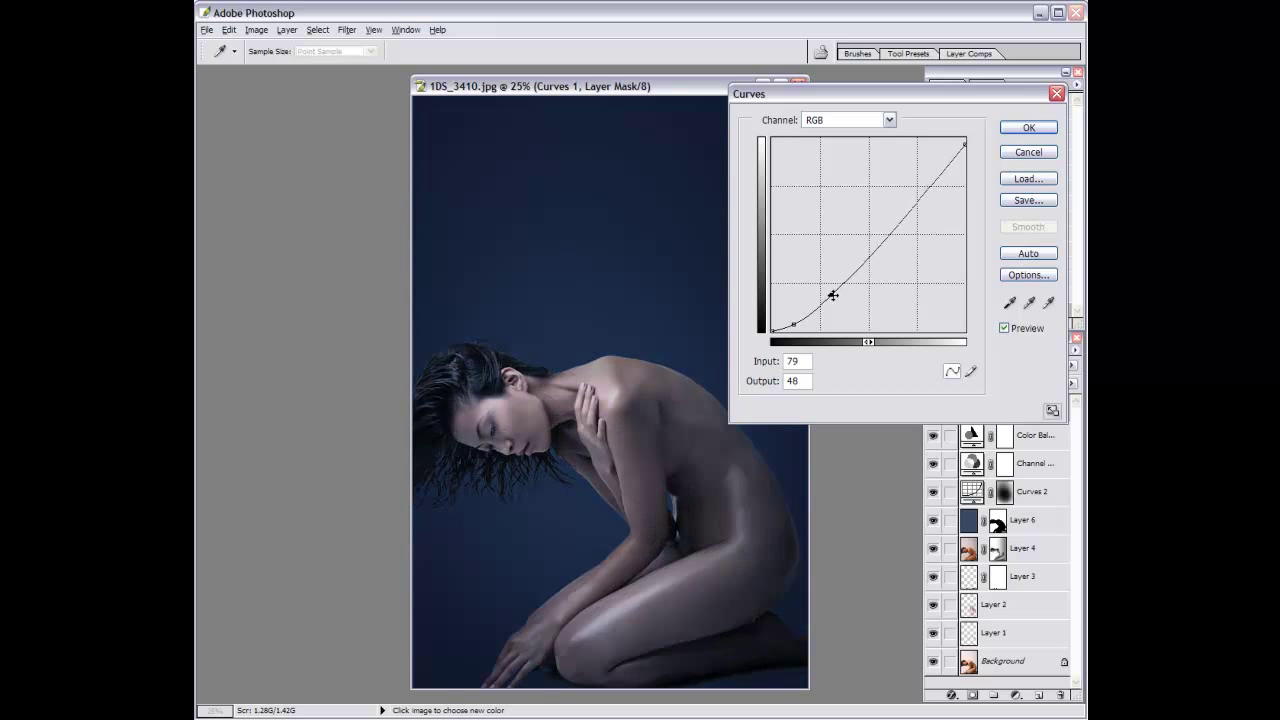
key(Return)
key(ctrl+minus)
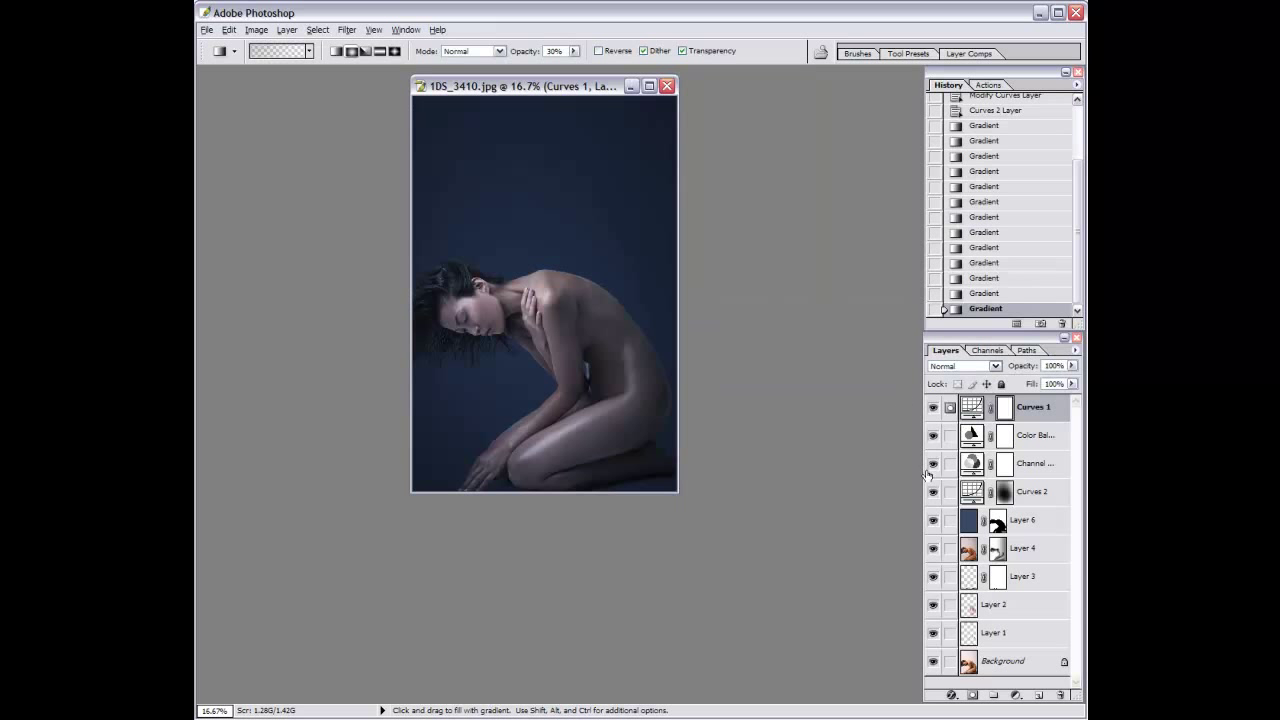
Apply Add Noise twice to Layer 6's blue backdrop and check the grain up close.
click(955, 510)
click(344, 30)
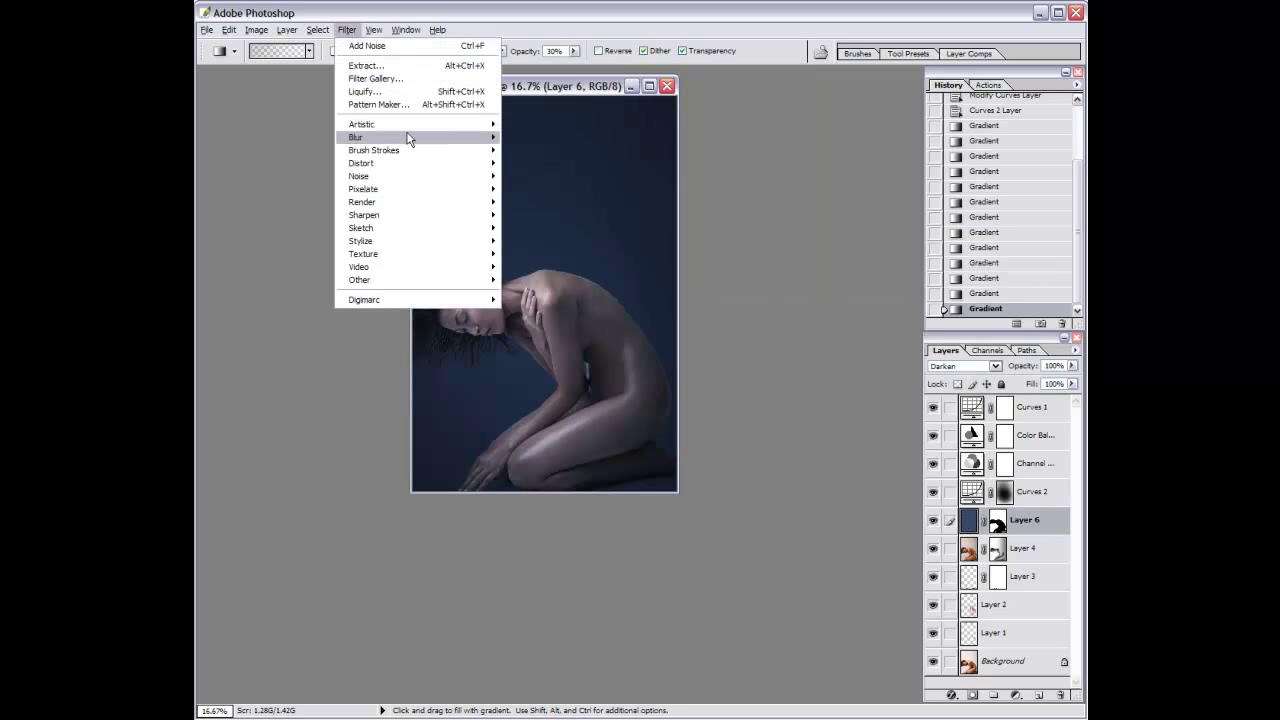
click(527, 175)
key(Return)
key(ctrl+alt+0)
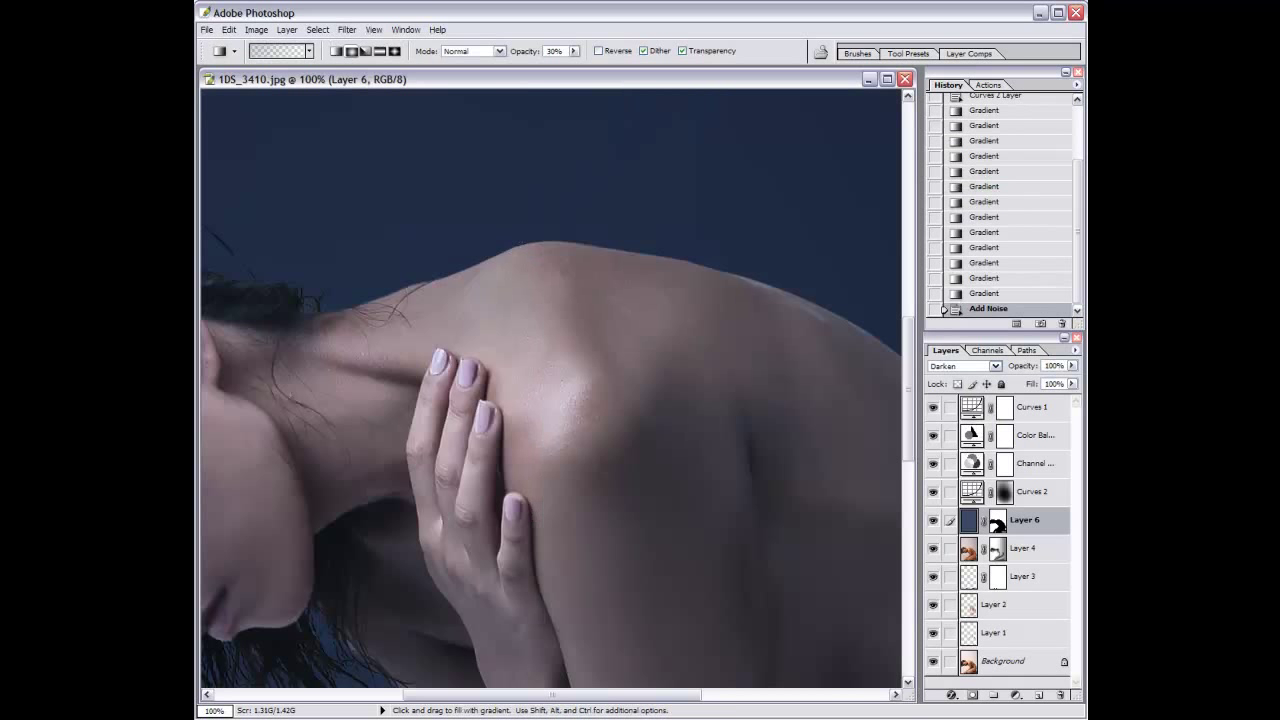
scroll(557, 535, up, 3)
key(ctrl+plus)
key(ctrl+f)
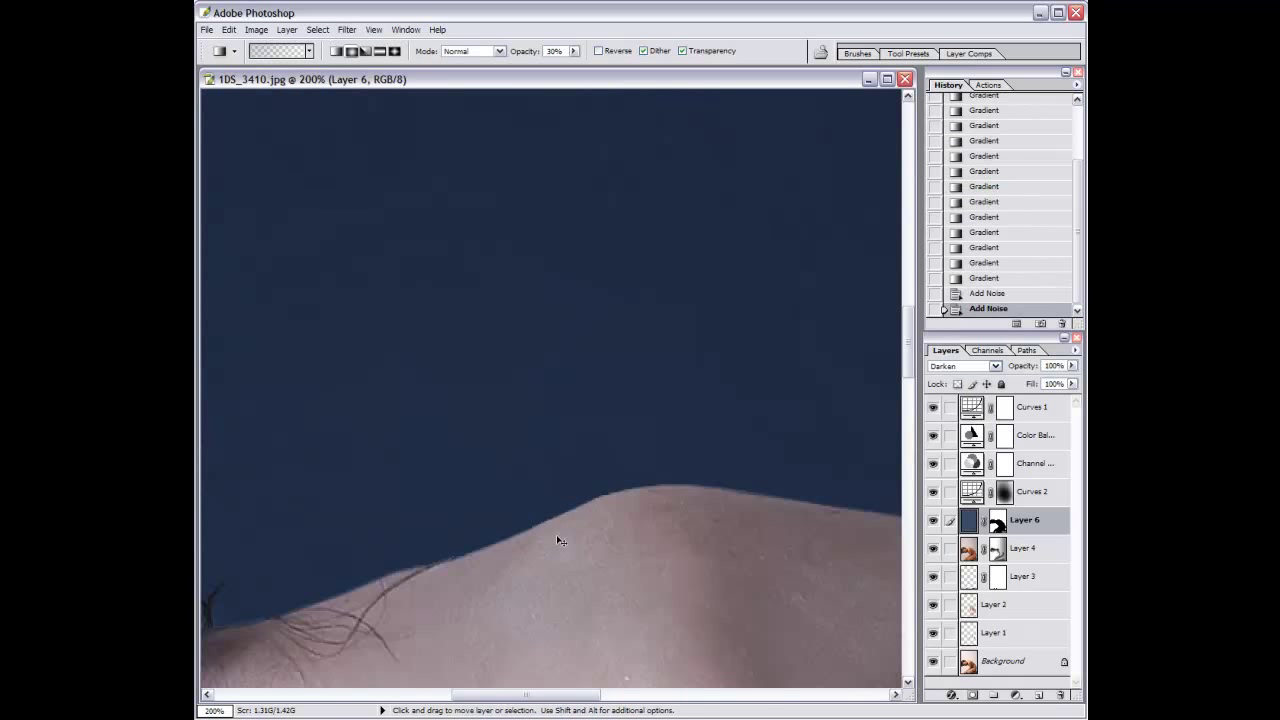
key(ctrl+minus)
key(ctrl+minus)
key(ctrl+minus)
key(ctrl+minus)
key(ctrl+minus)
key(ctrl+minus)
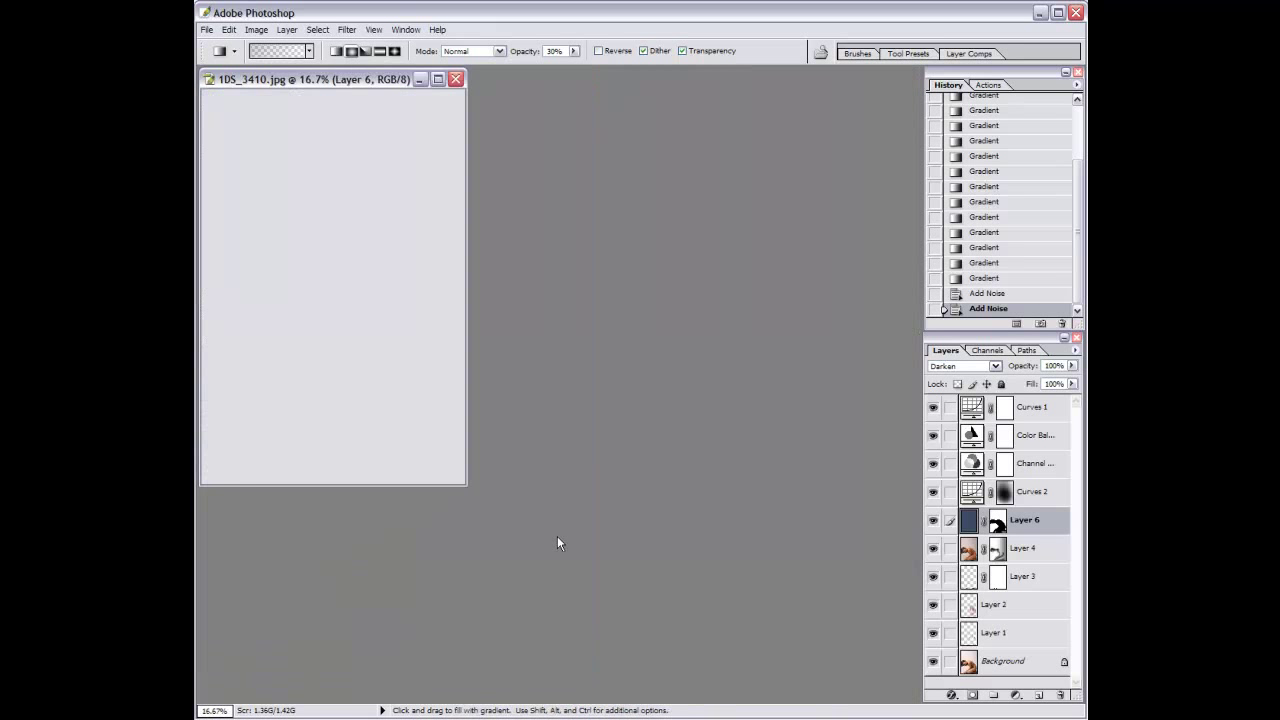
key(v)
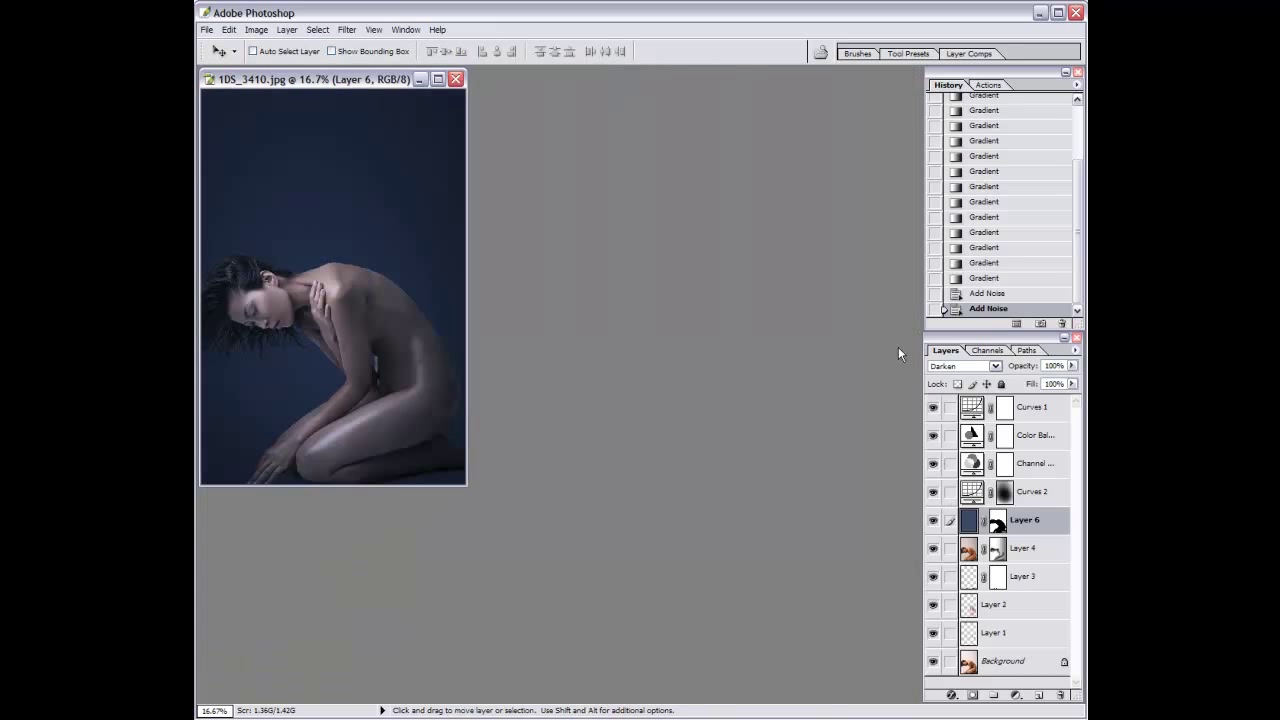
key(ctrl+u)
Set Layer 6's Hue/Saturation to saturation about -80 and lightness +10.
key(shift+Down)
key(shift+Down)
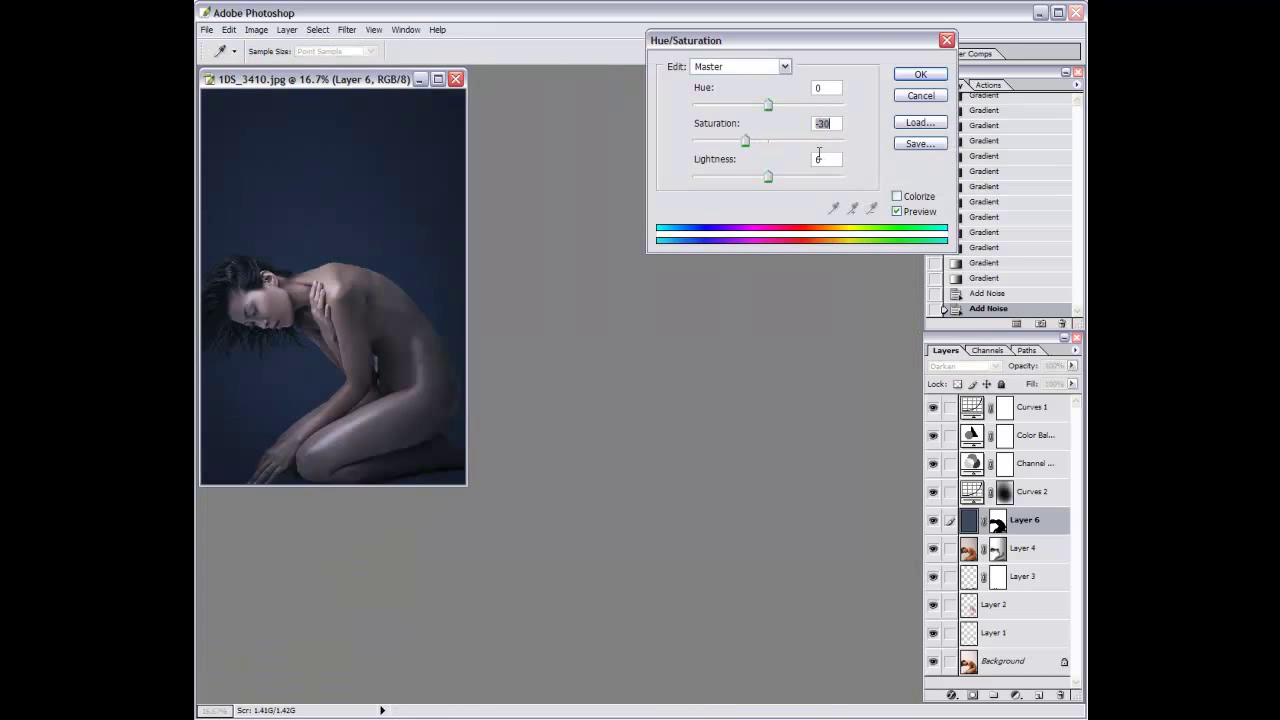
click(822, 158)
key(shift+Up)
key(shift+Down)
key(shift+Down)
key(shift+Down)
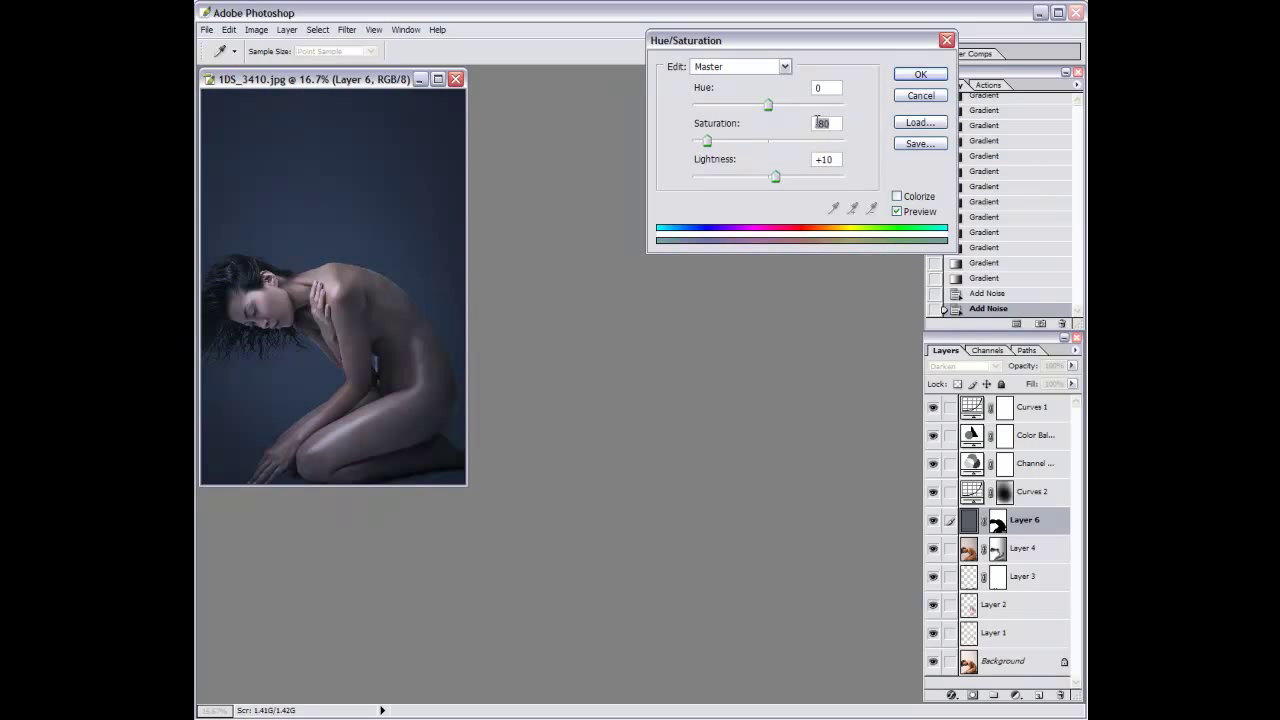
key(Return)
Reposition and enlarge the document window around the photo.
key(v)
drag(374, 79, 581, 94)
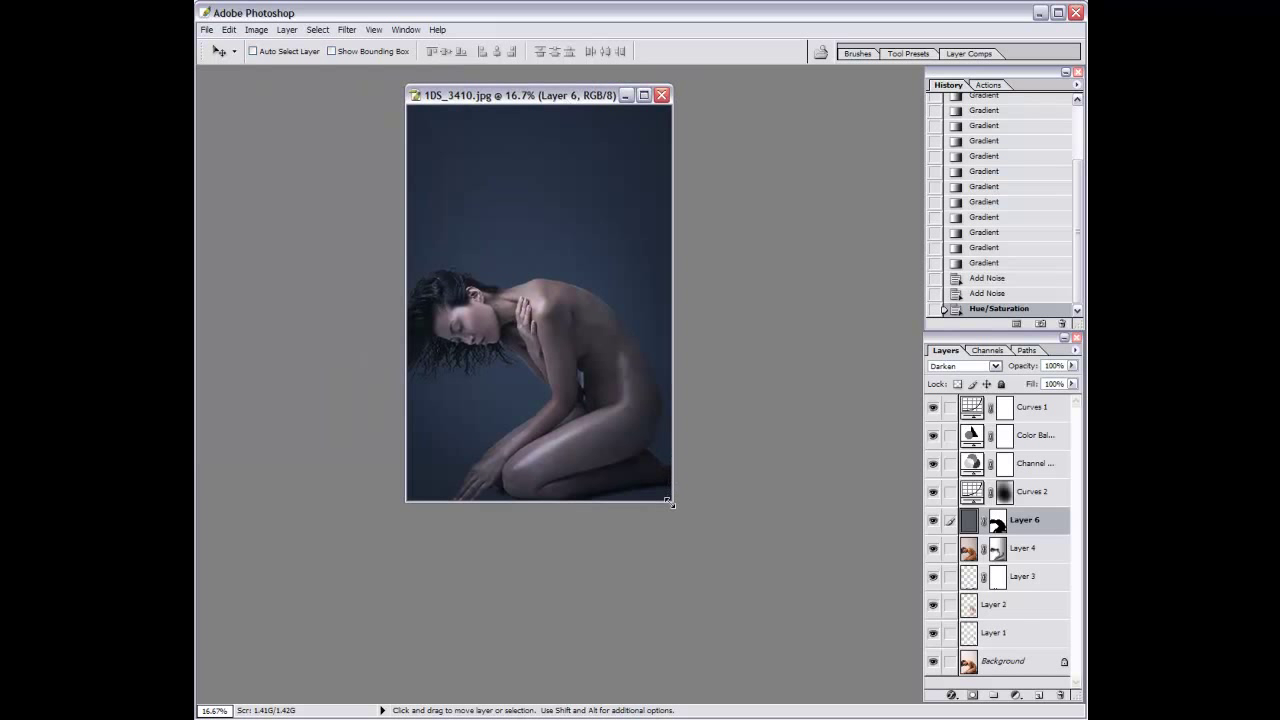
drag(669, 503, 760, 663)
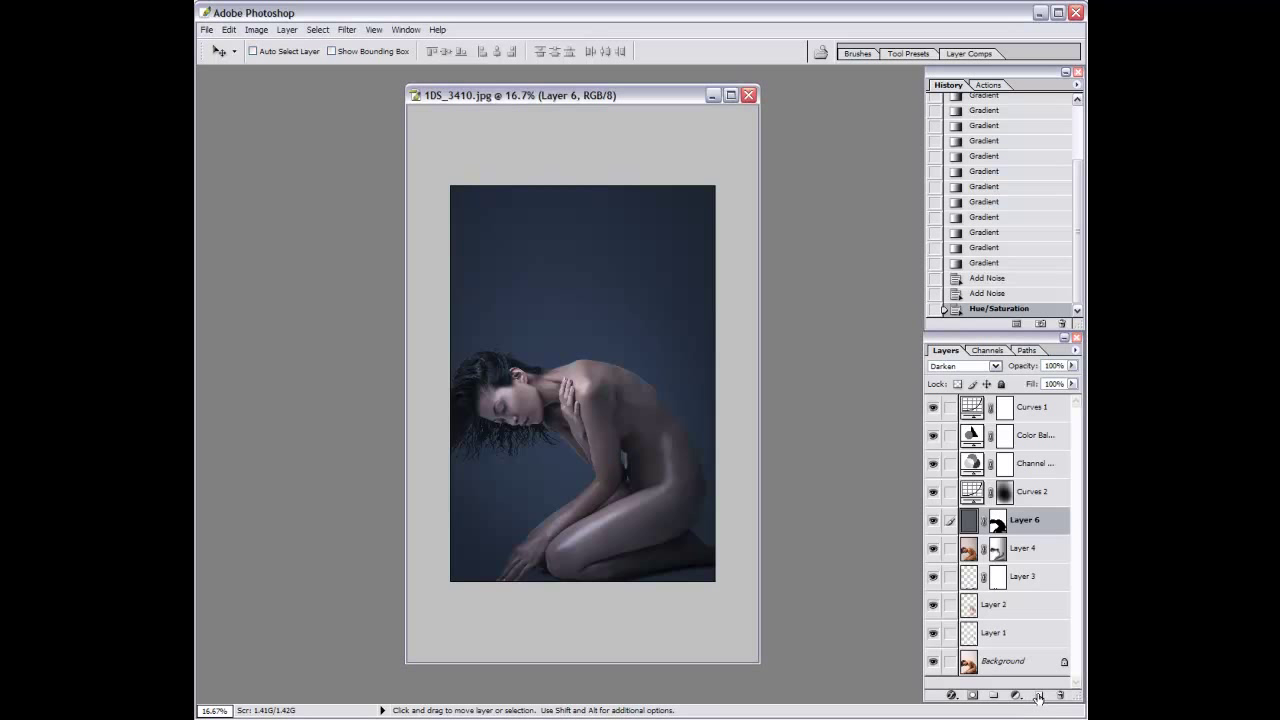
Add Layer 7, choose the scattered 39 px splatter brush at size 500, and stamp the shoulder.
click(1038, 697)
key(b)
click(299, 51)
drag(370, 175, 370, 245)
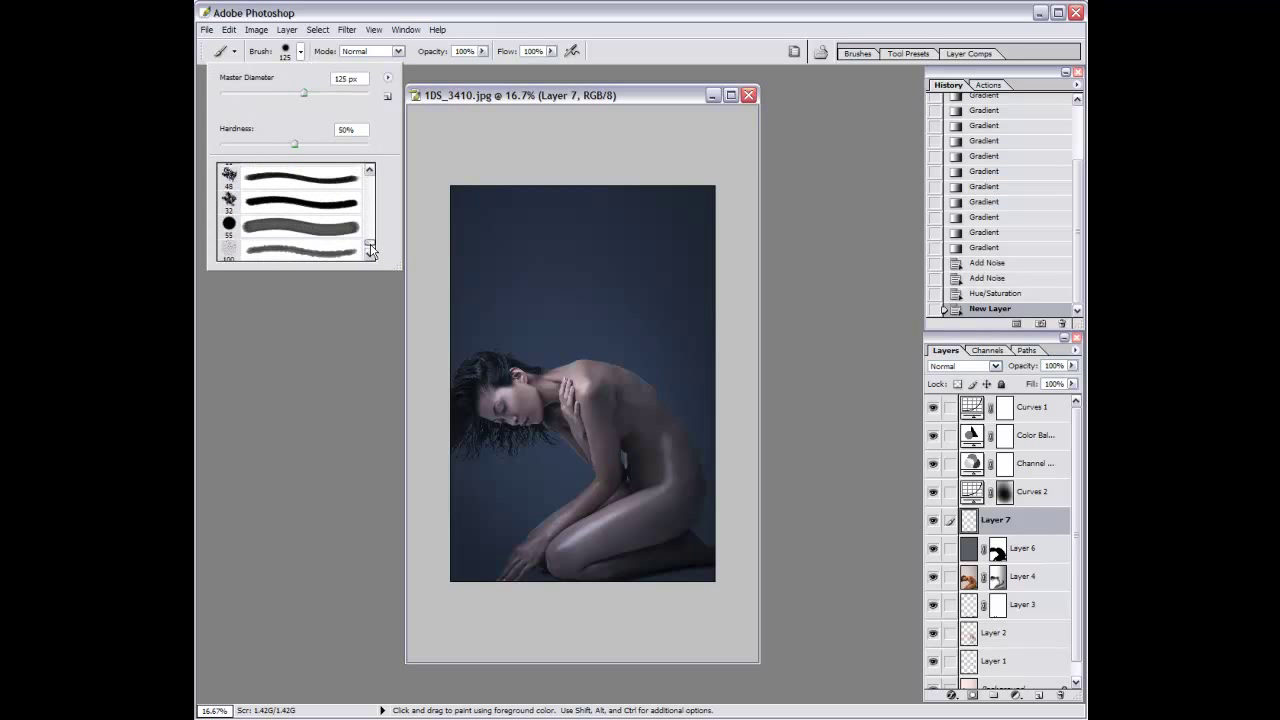
double_click(319, 179)
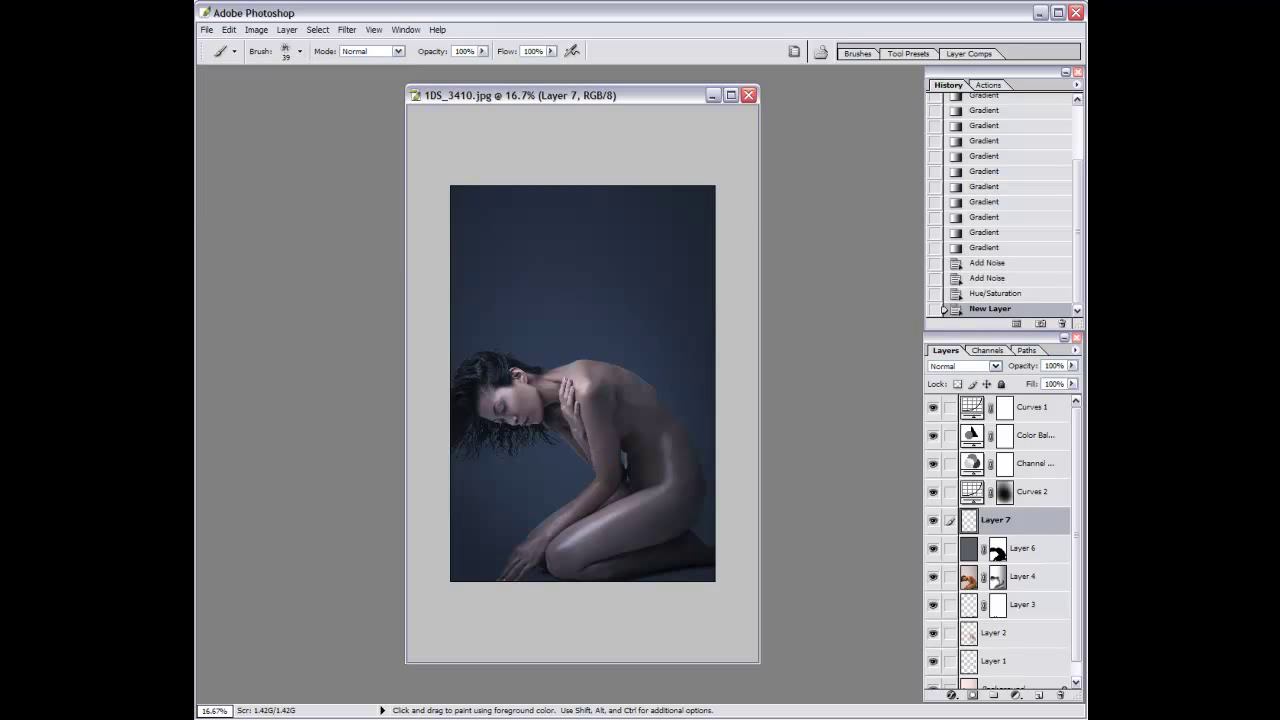
key(bracketright)
key(bracketright)
click(575, 415)
At 40% opacity, stamp splatter specks around the neck and shoulder.
key(4)
click(545, 372)
click(525, 385)
click(540, 400)
click(560, 425)
click(575, 445)
click(580, 455)
Load a selection, add a mask to Layer 7, and paint it at 20% opacity, size 400.
ctrl+click(1000, 545)
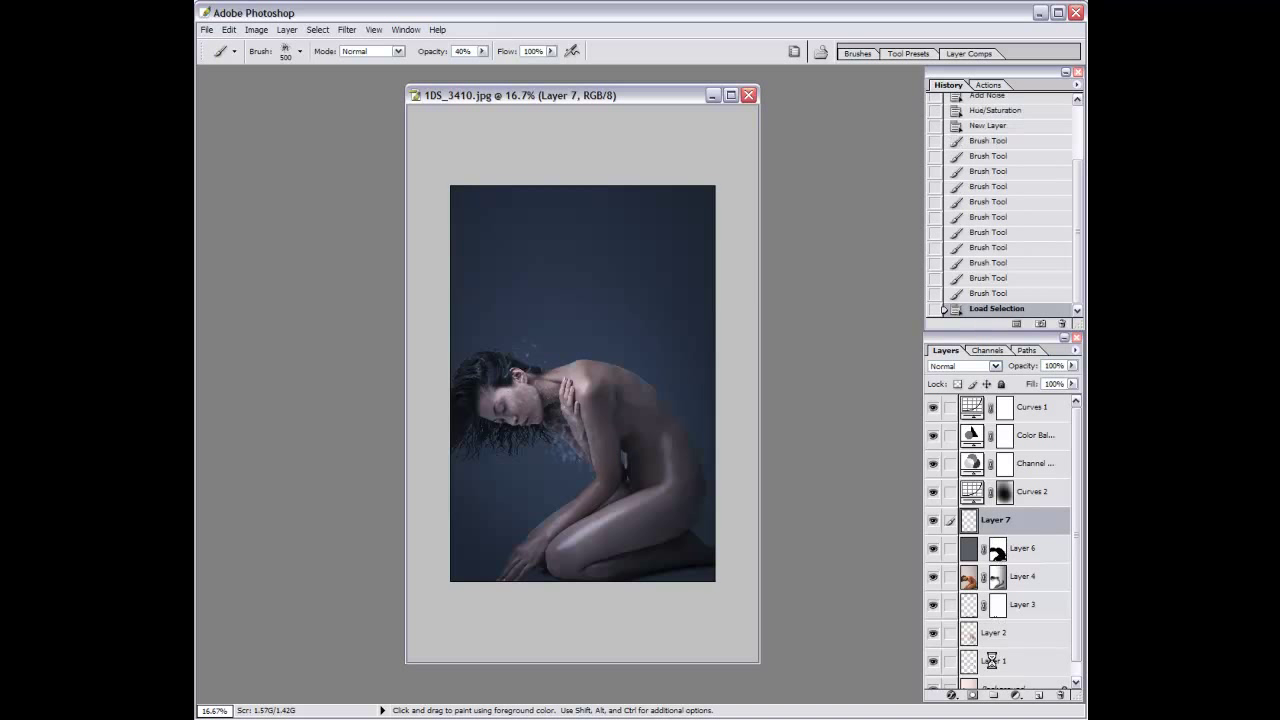
click(972, 695)
key(2)
key(bracketleft)
click(555, 395)
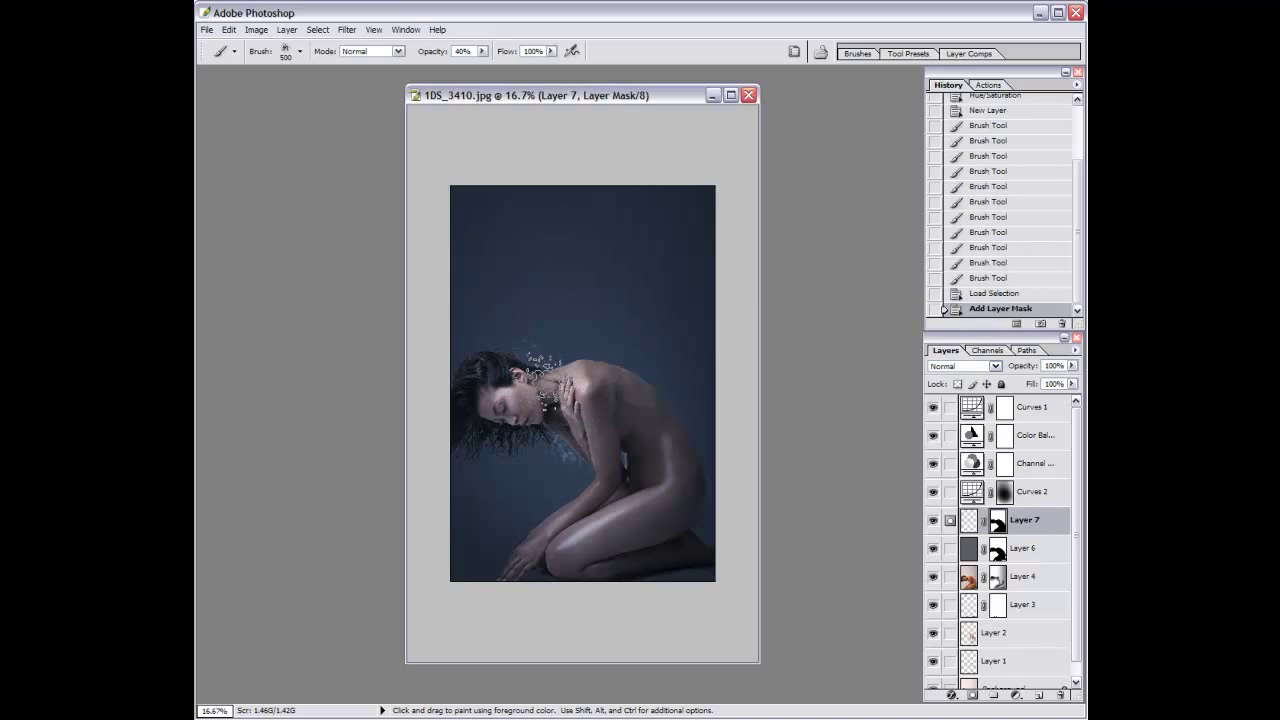
click(525, 360)
click(520, 338)
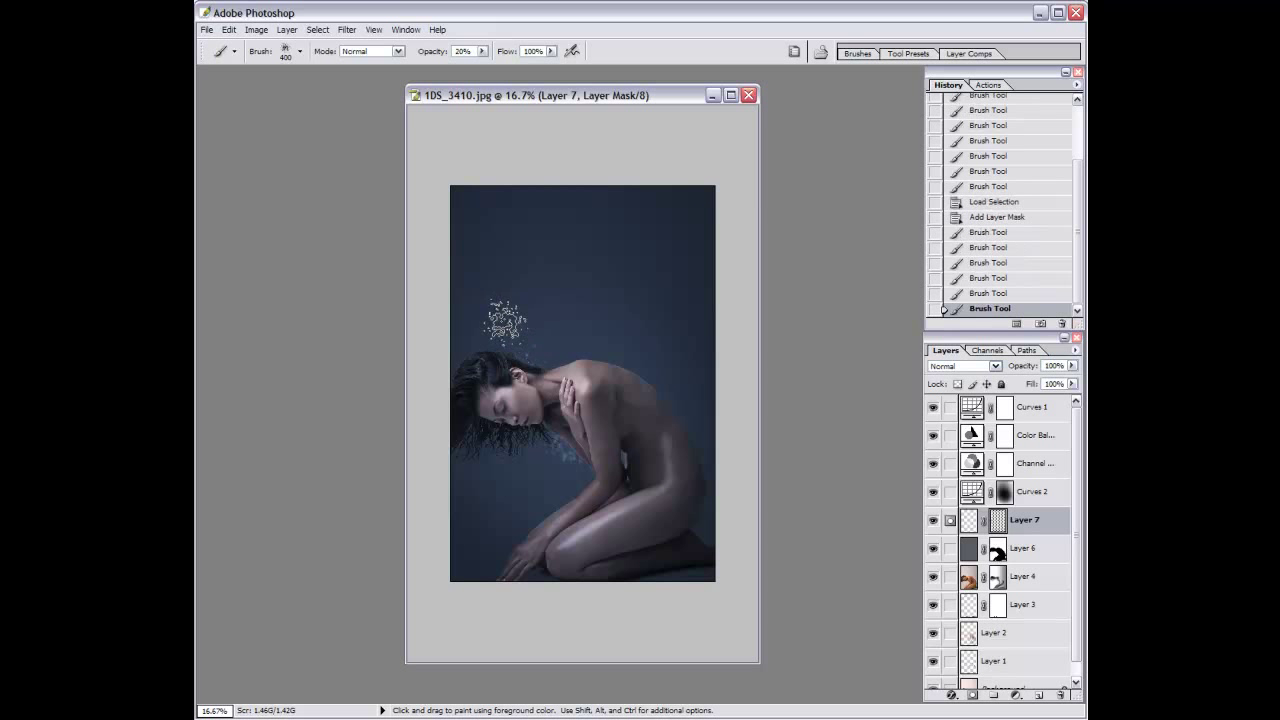
click(500, 330)
Paint the mask around the head at size 600, then revert in History to just after adding the mask.
key(bracketright)
key(bracketright)
click(512, 352)
click(500, 322)
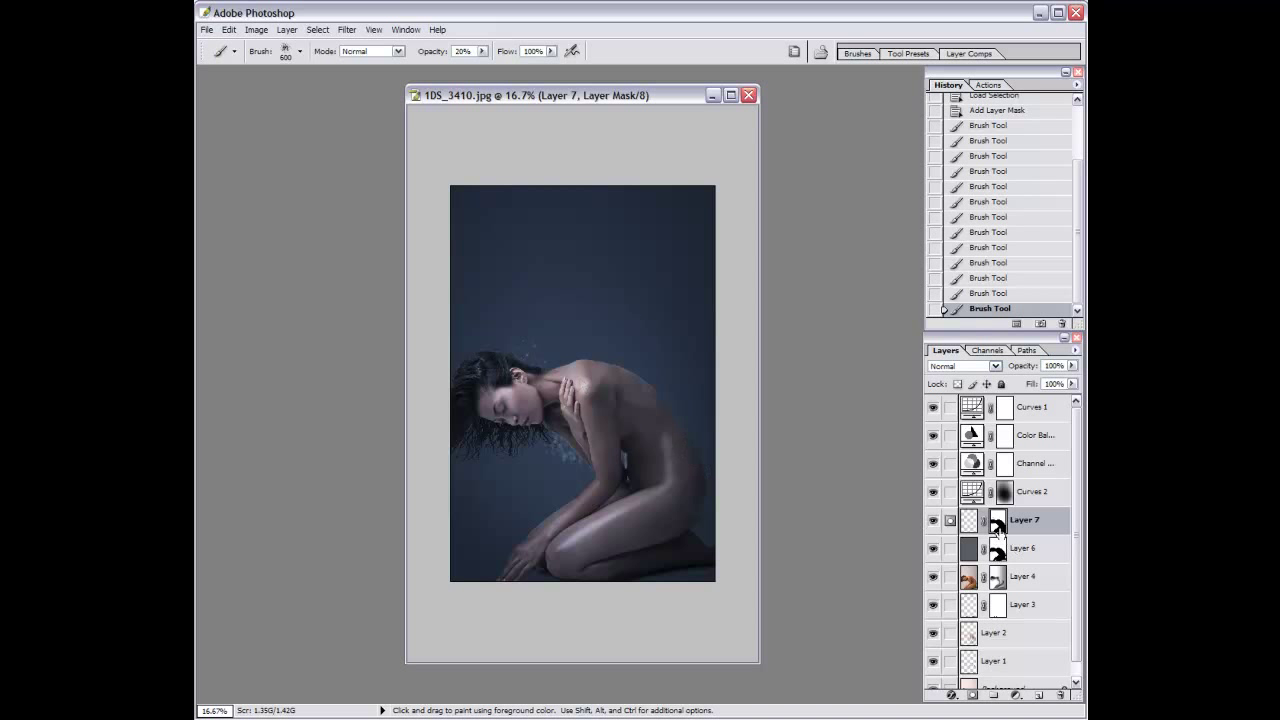
click(995, 247)
click(996, 201)
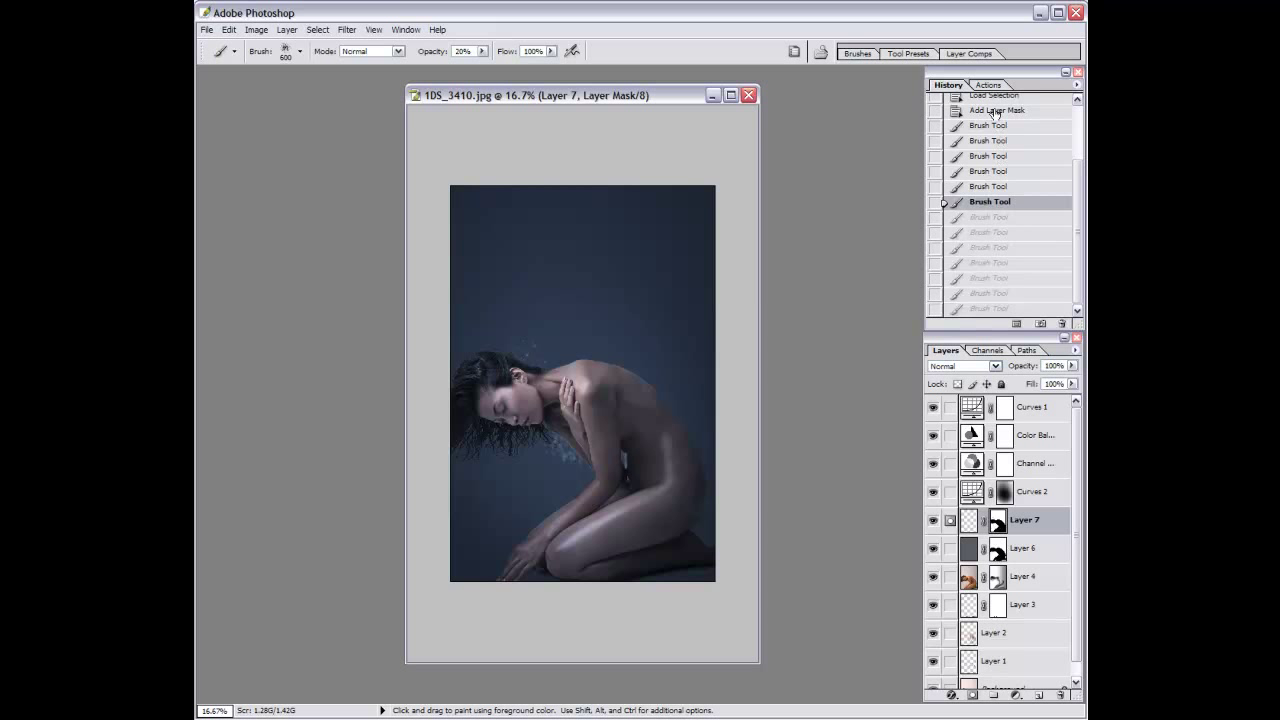
click(995, 112)
On Layer 7's pixels, paint splatter specks near the neck and a burst above the hair.
click(970, 520)
drag(525, 356, 526, 356)
drag(540, 395, 548, 405)
click(540, 380)
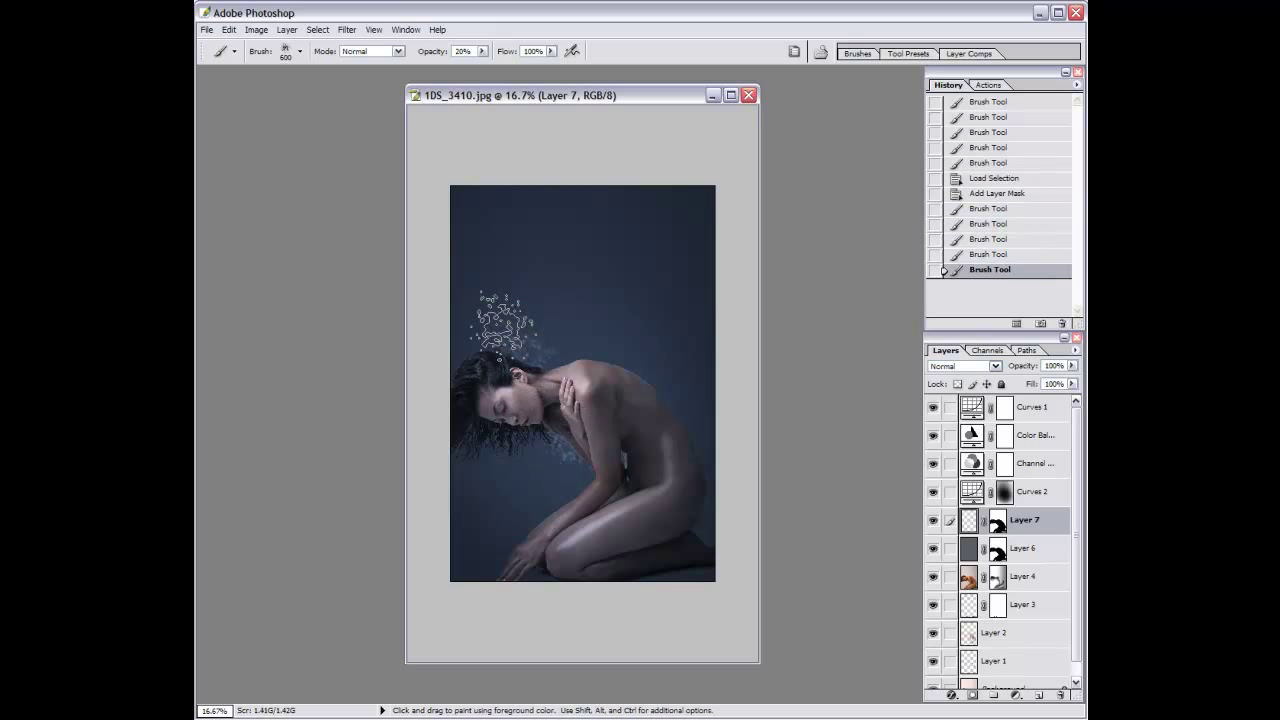
Stamp splatter specks down the shoulder and back to the hip.
click(530, 420)
click(545, 450)
click(545, 480)
click(547, 500)
click(550, 530)
click(570, 505)
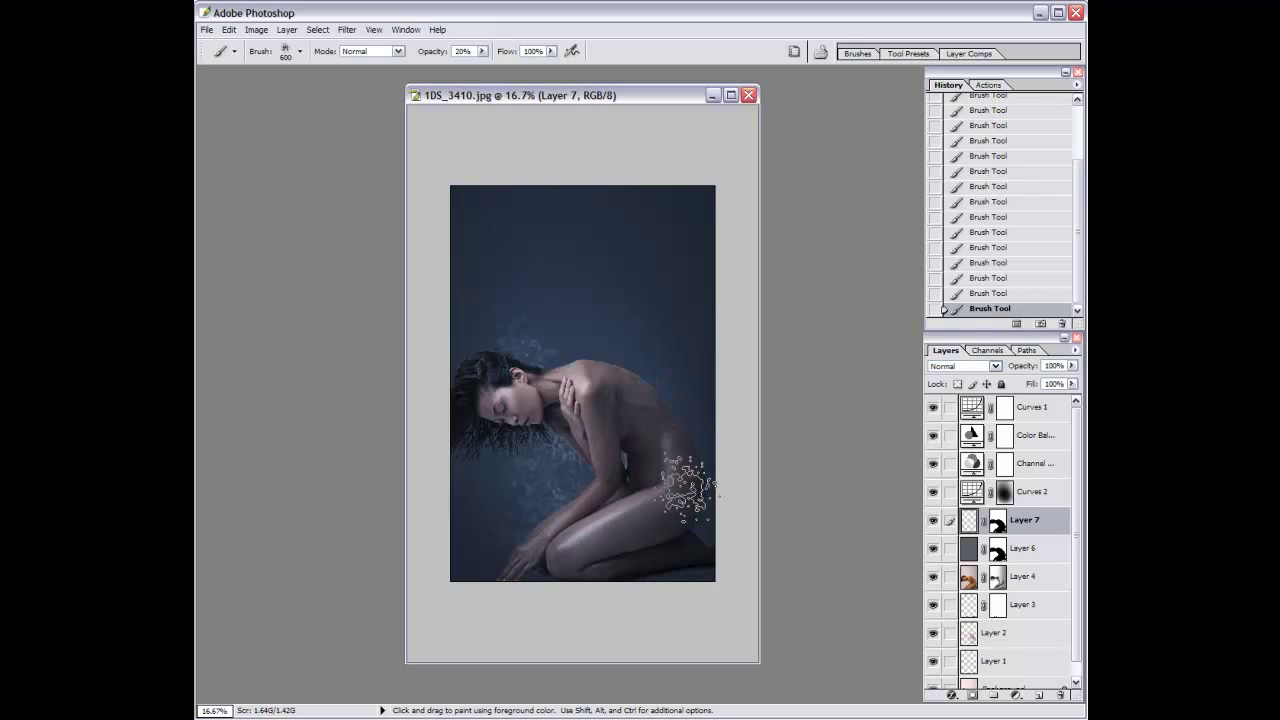
Resize the brush to 400 and paint a faint splatter trail above the head.
key(bracketleft)
key(bracketleft)
key(bracketleft)
key(bracketleft)
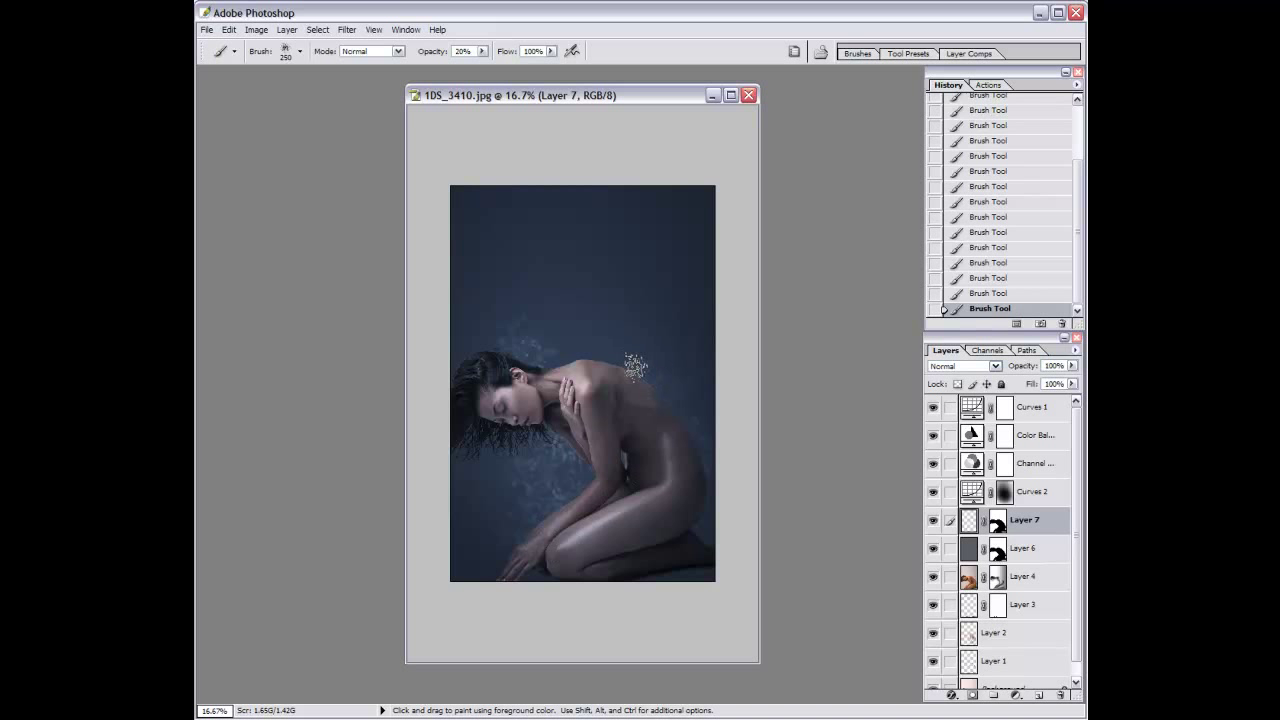
key(bracketright)
key(bracketright)
key(bracketright)
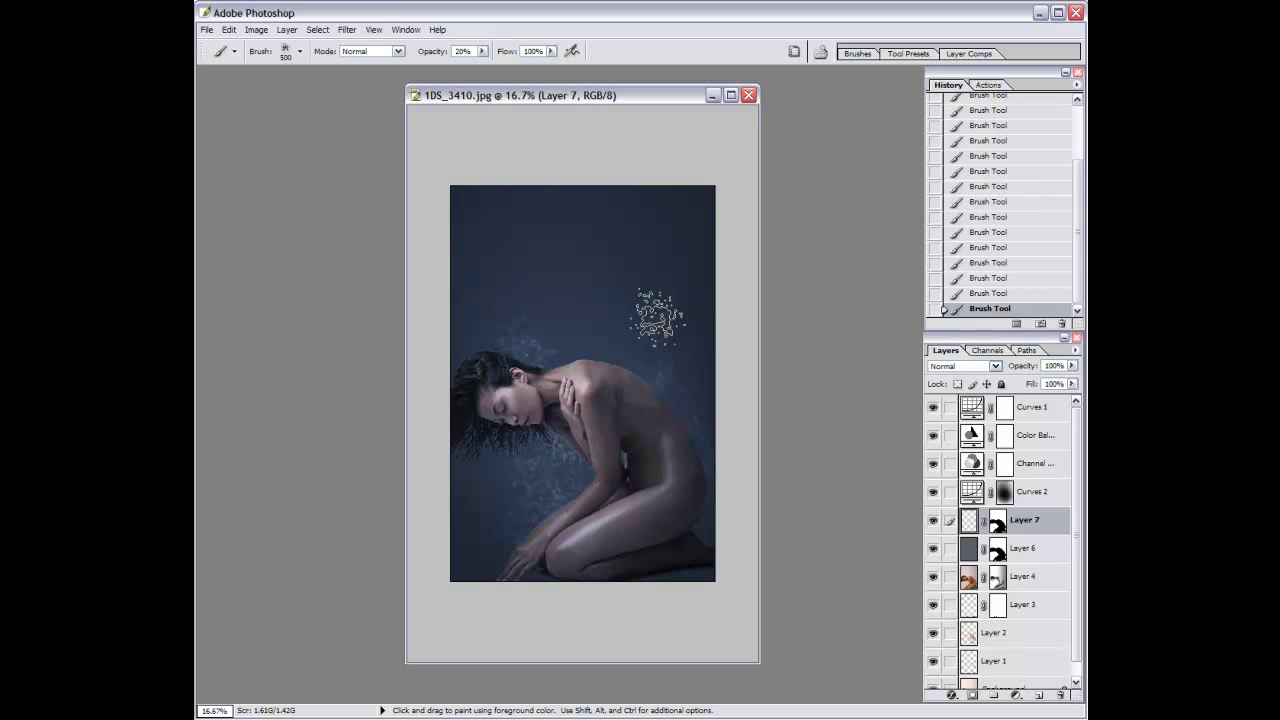
key(bracketleft)
key(bracketleft)
key(bracketleft)
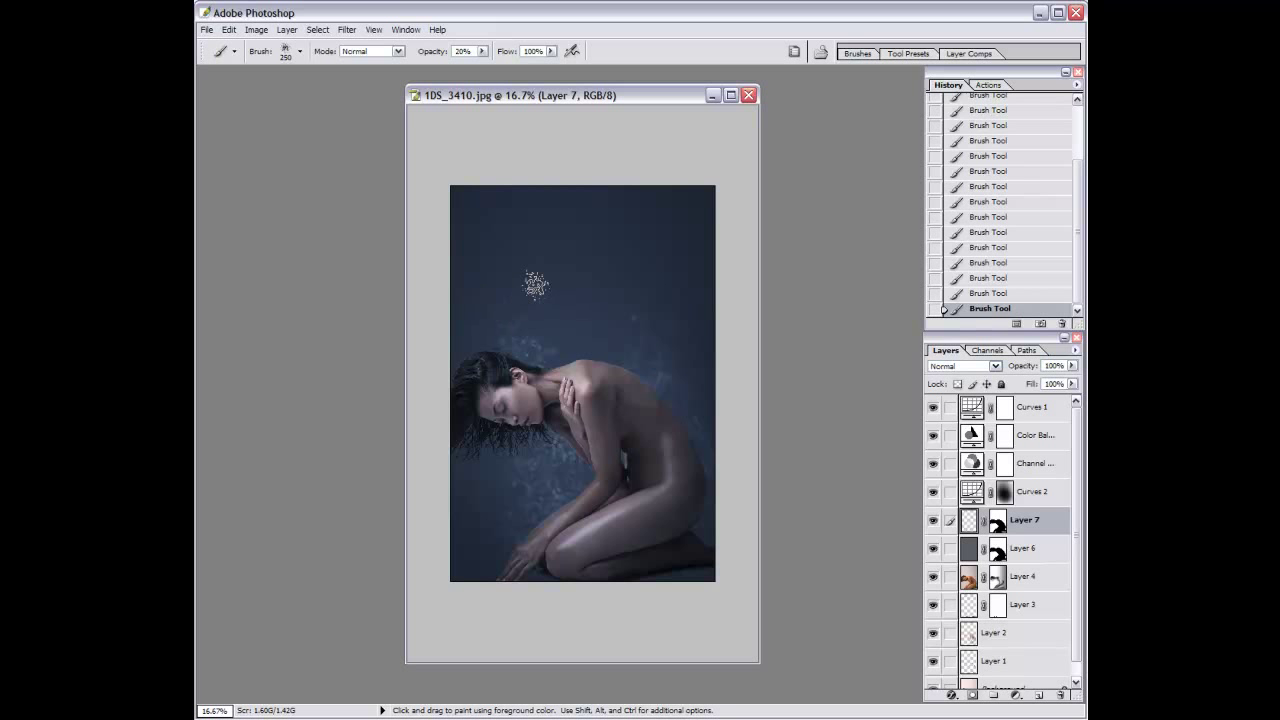
key(bracketright)
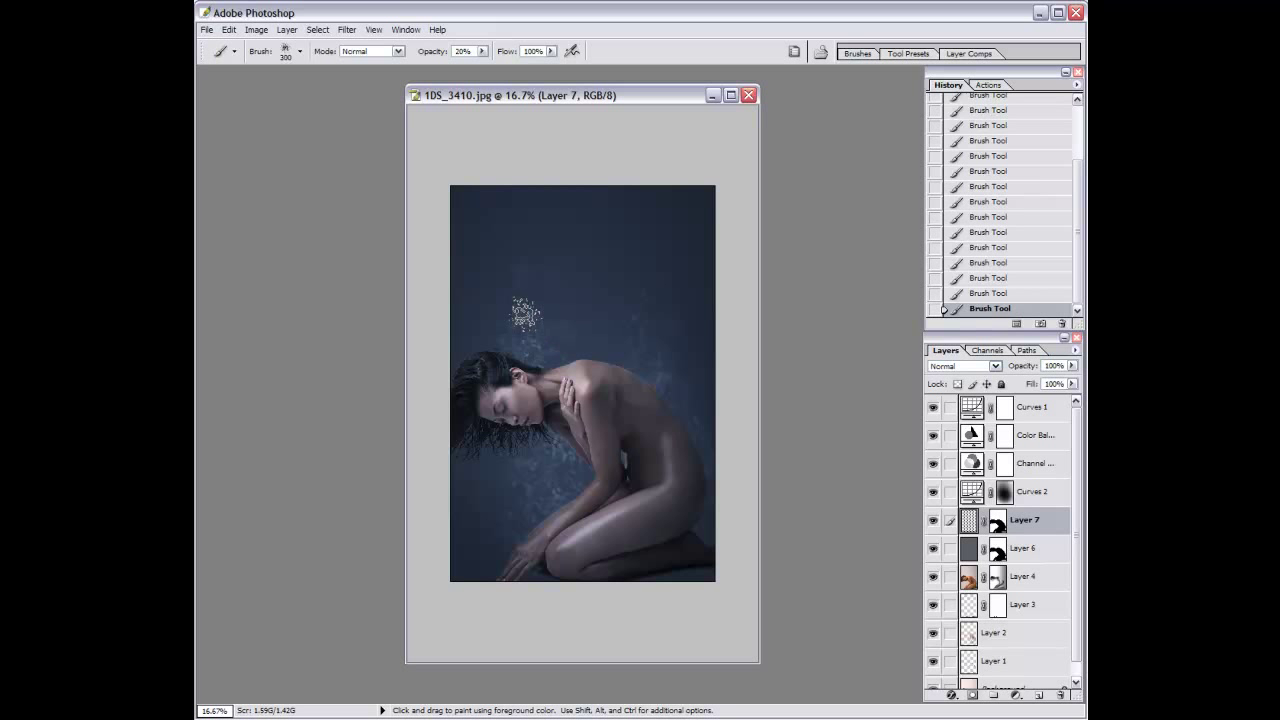
key(bracketright)
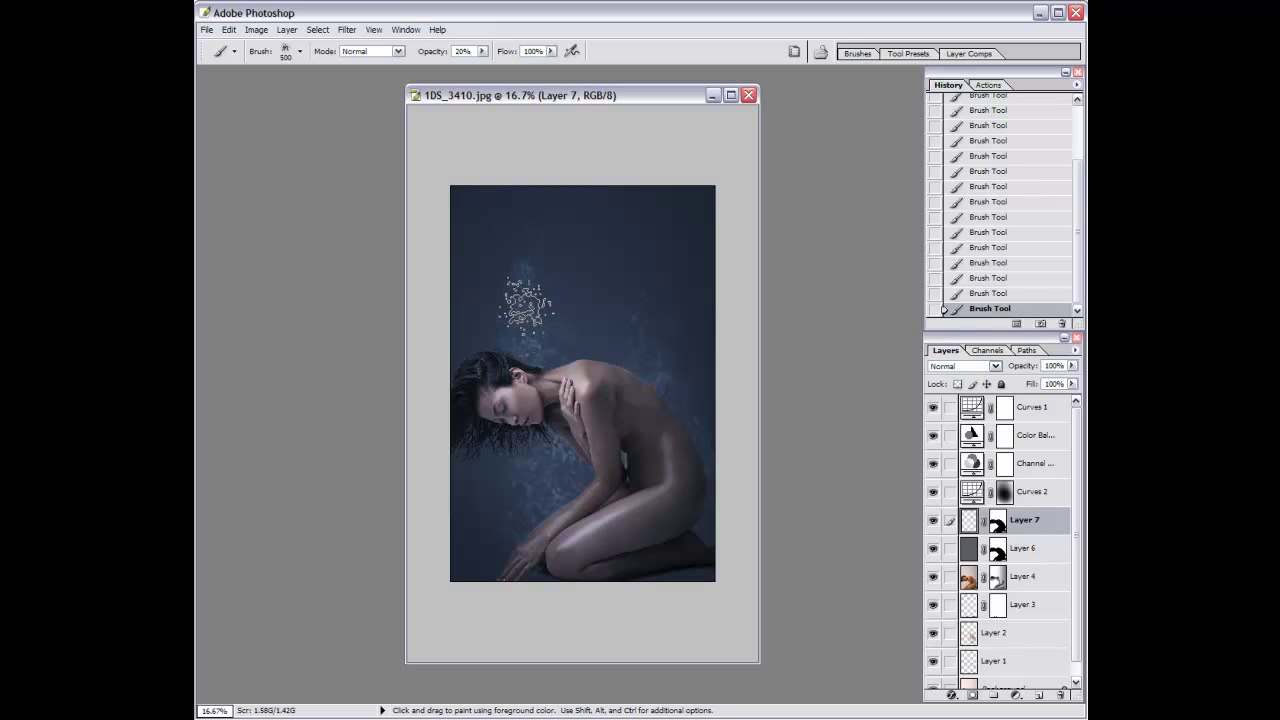
mouse_move(528, 240)
mouse_down()
mouse_move(535, 346)
mouse_move(528, 272)
mouse_up()
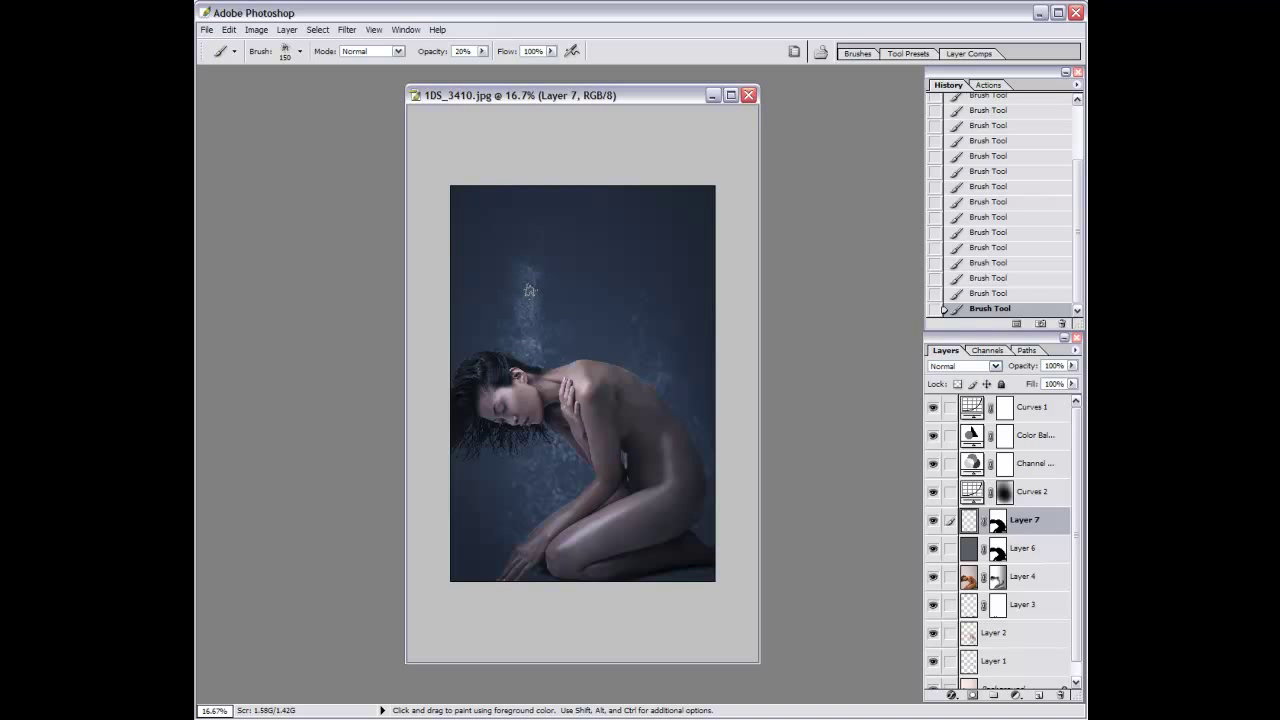
Shrink the brush to 200 and dab splatter on the right knee.
key(bracketright)
key(bracketright)
key(bracketleft)
key(bracketleft)
key(bracketright)
key(bracketright)
key(bracketright)
key(bracketright)
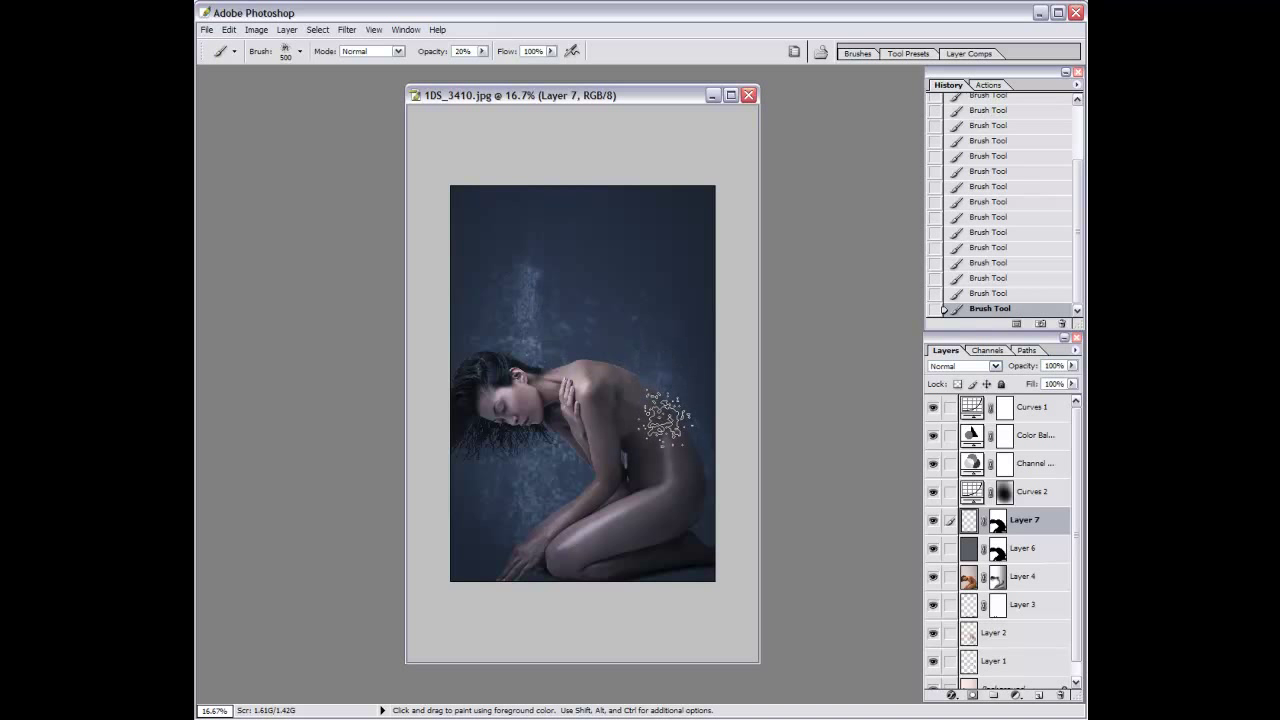
key(bracketleft)
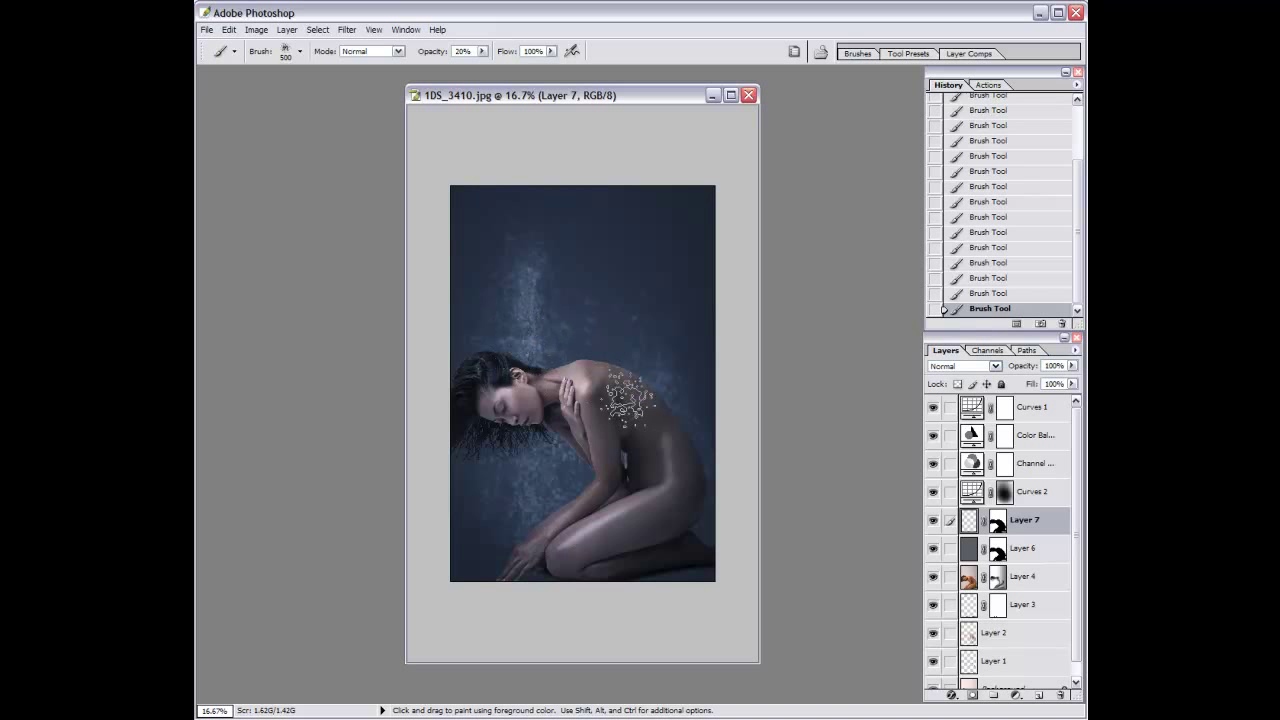
key(bracketleft)
key(bracketleft)
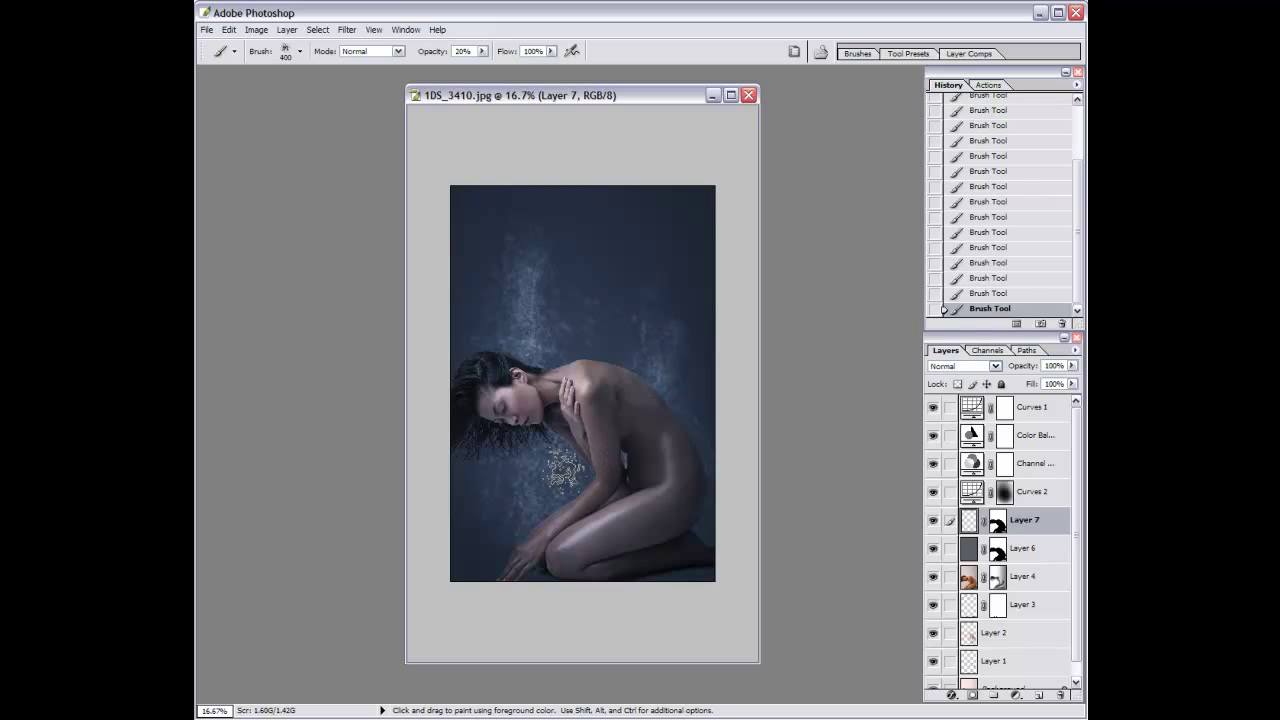
click(522, 553)
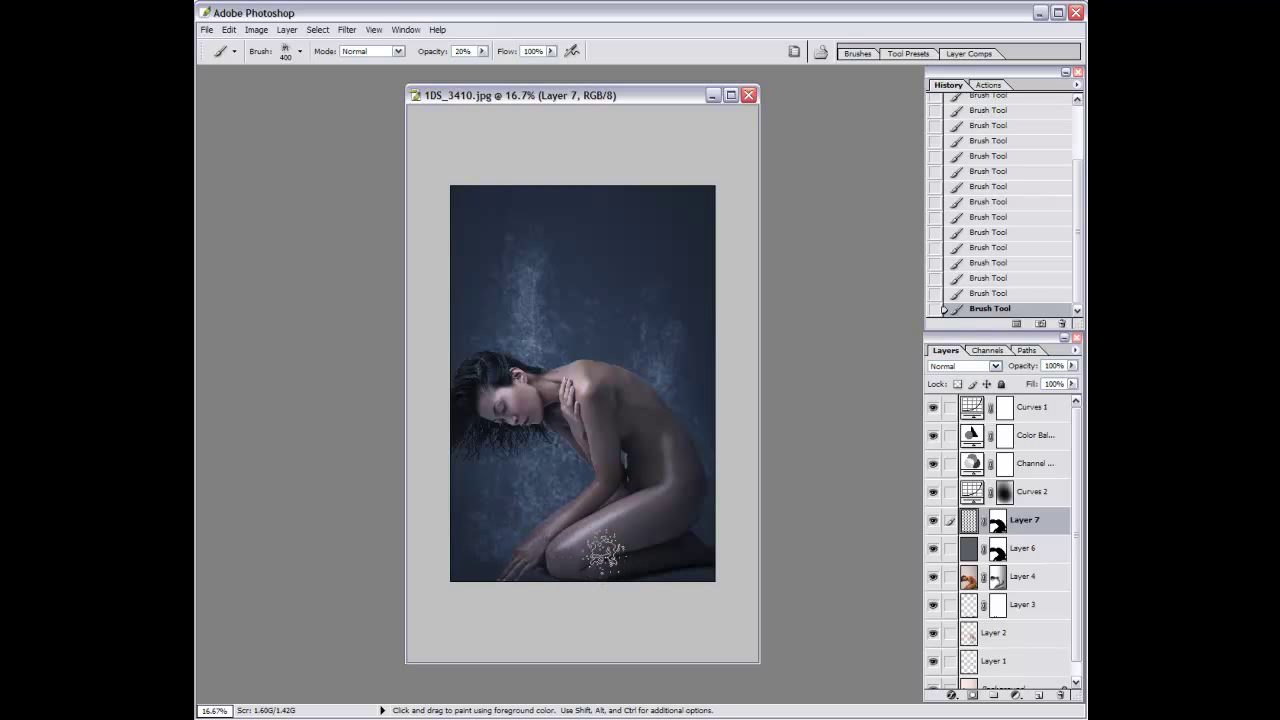
click(980, 366)
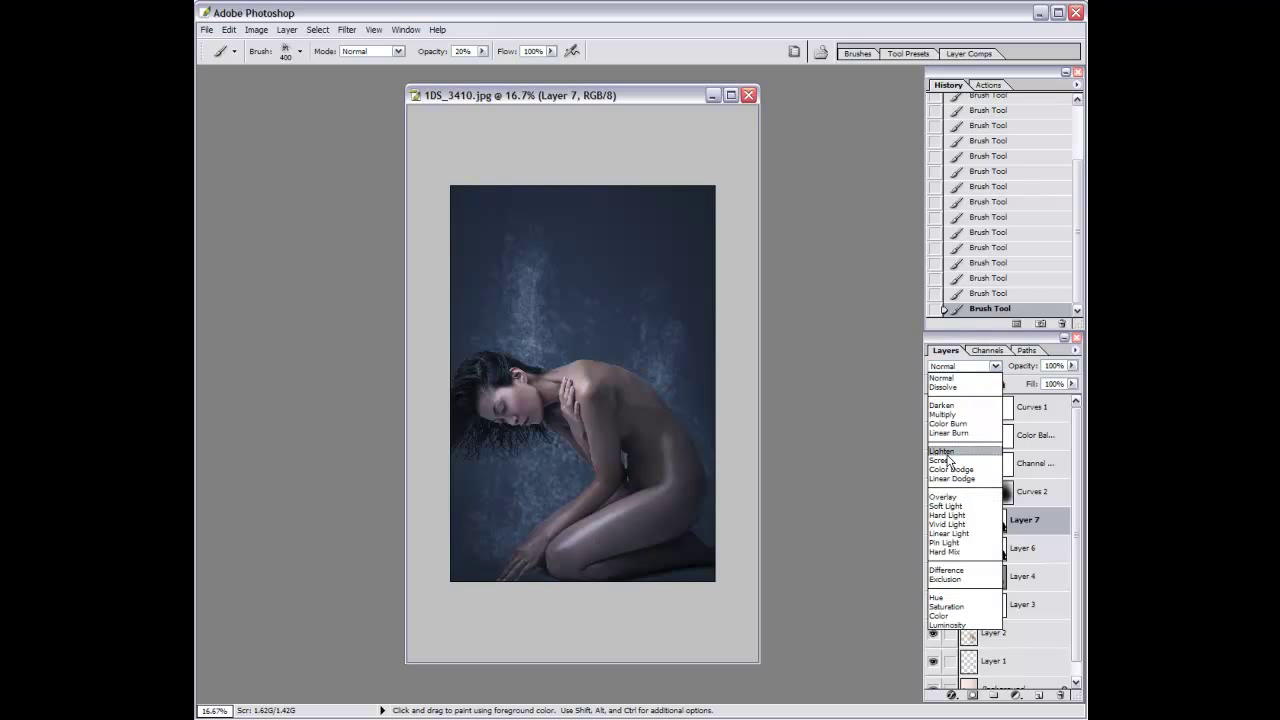
Set Layer 7 to Screen, then add Layer 8 with a mask loaded from Layer 7's mask.
click(948, 460)
click(1042, 697)
ctrl+click(997, 550)
click(972, 695)
click(966, 519)
Paint faint splatter onto Layer 8 around the shoulder with varying brush sizes.
key(bracketright)
key(bracketright)
drag(560, 440, 535, 345)
key(bracketleft)
key(bracketleft)
key(bracketleft)
click(535, 345)
click(543, 335)
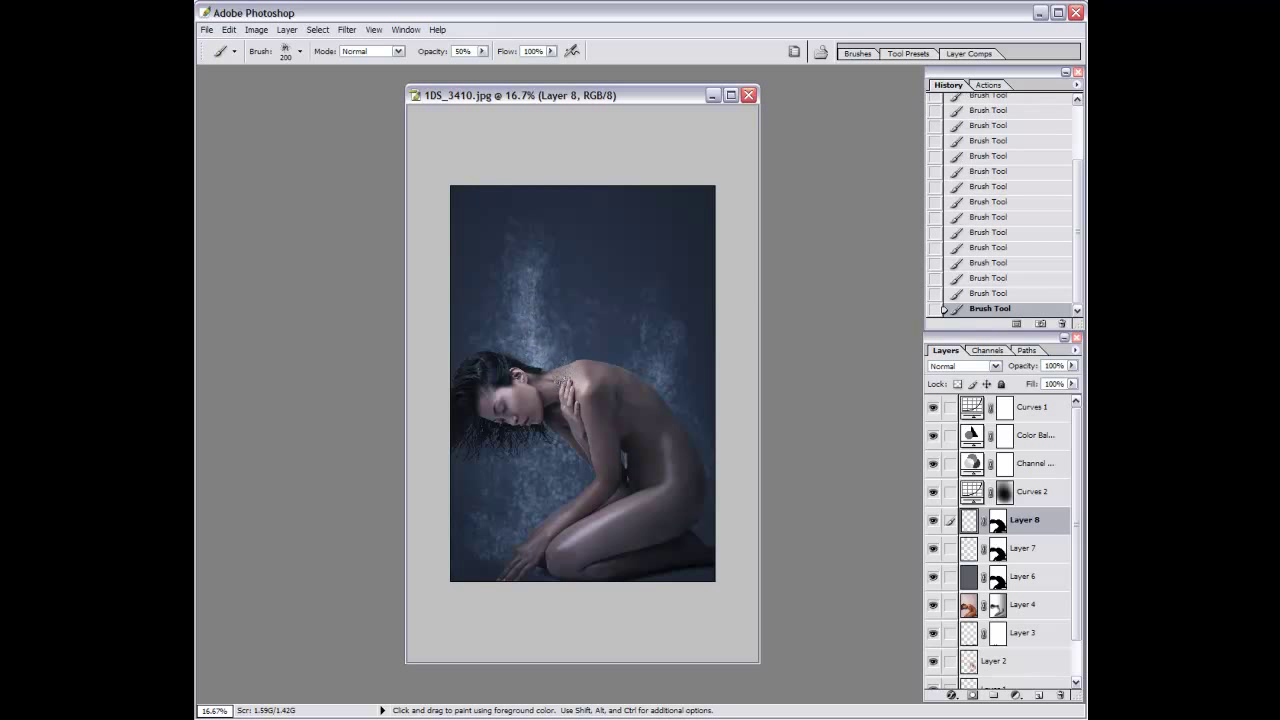
key(bracketright)
key(bracketright)
key(bracketright)
key(bracketleft)
key(bracketleft)
key(bracketleft)
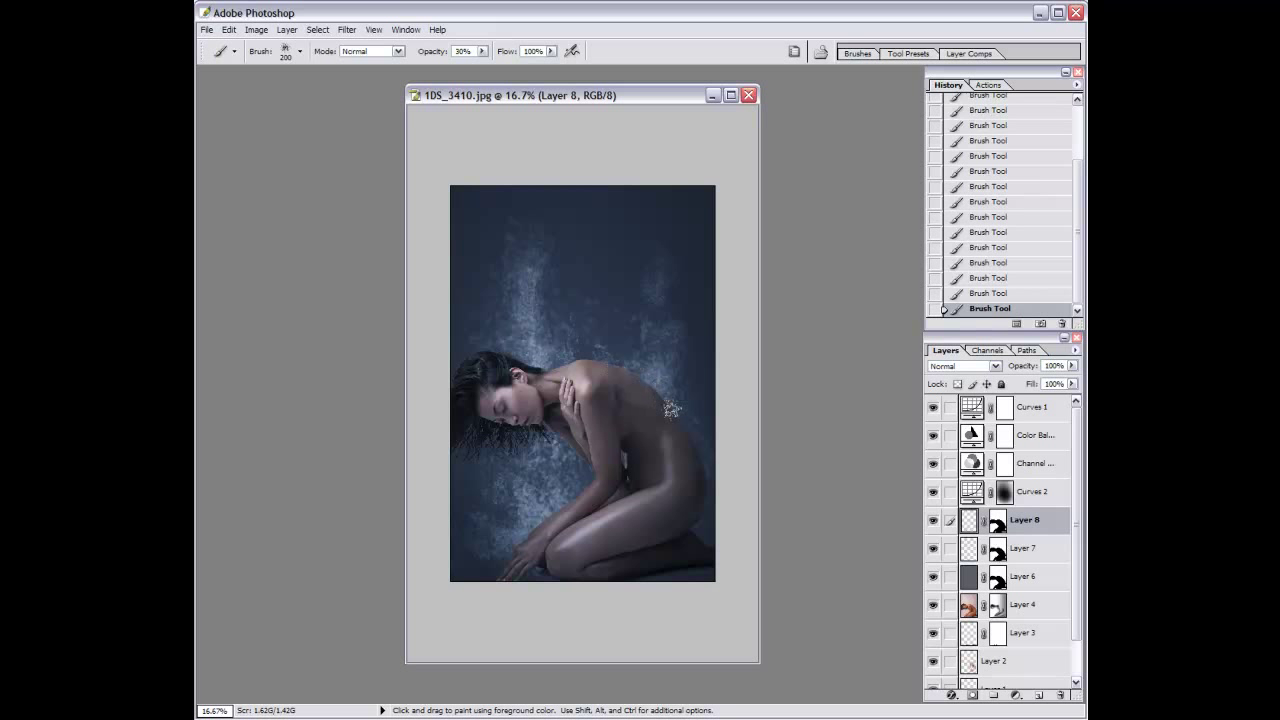
key(bracketright)
click(347, 29)
mouse_move(356, 137)
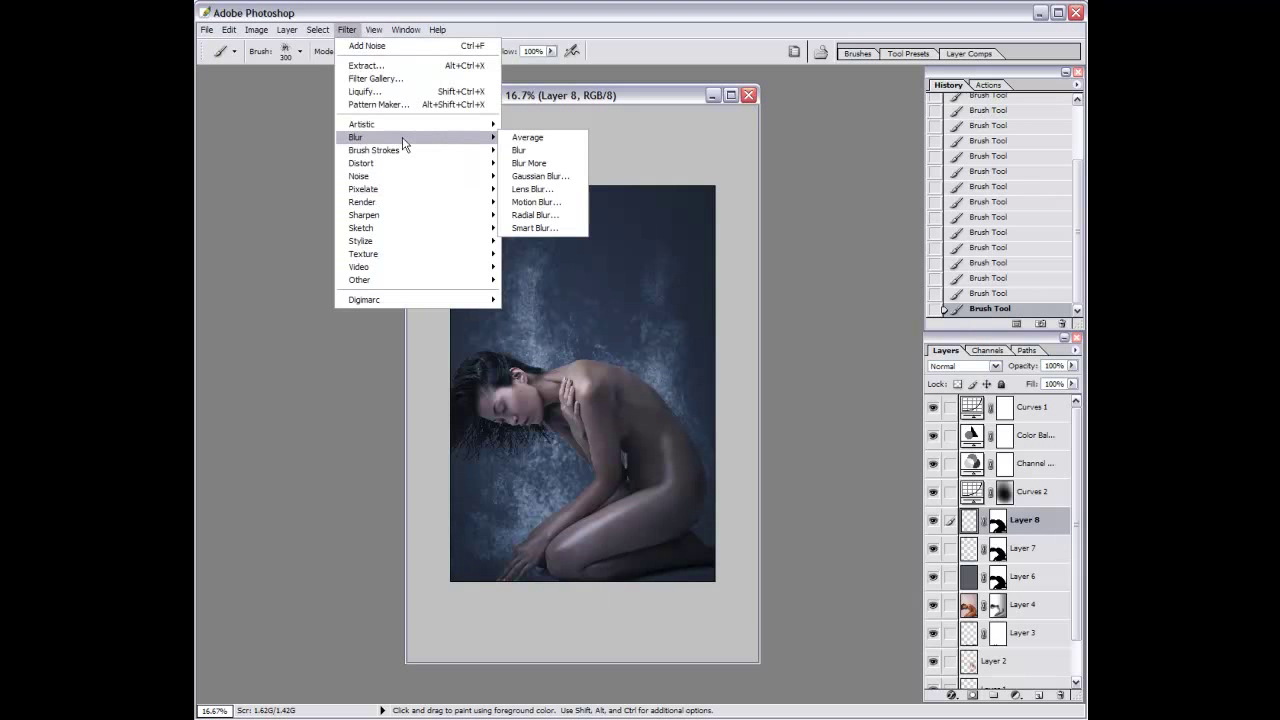
Unlink the masks from the pixels on Layers 7 and 8.
click(538, 205)
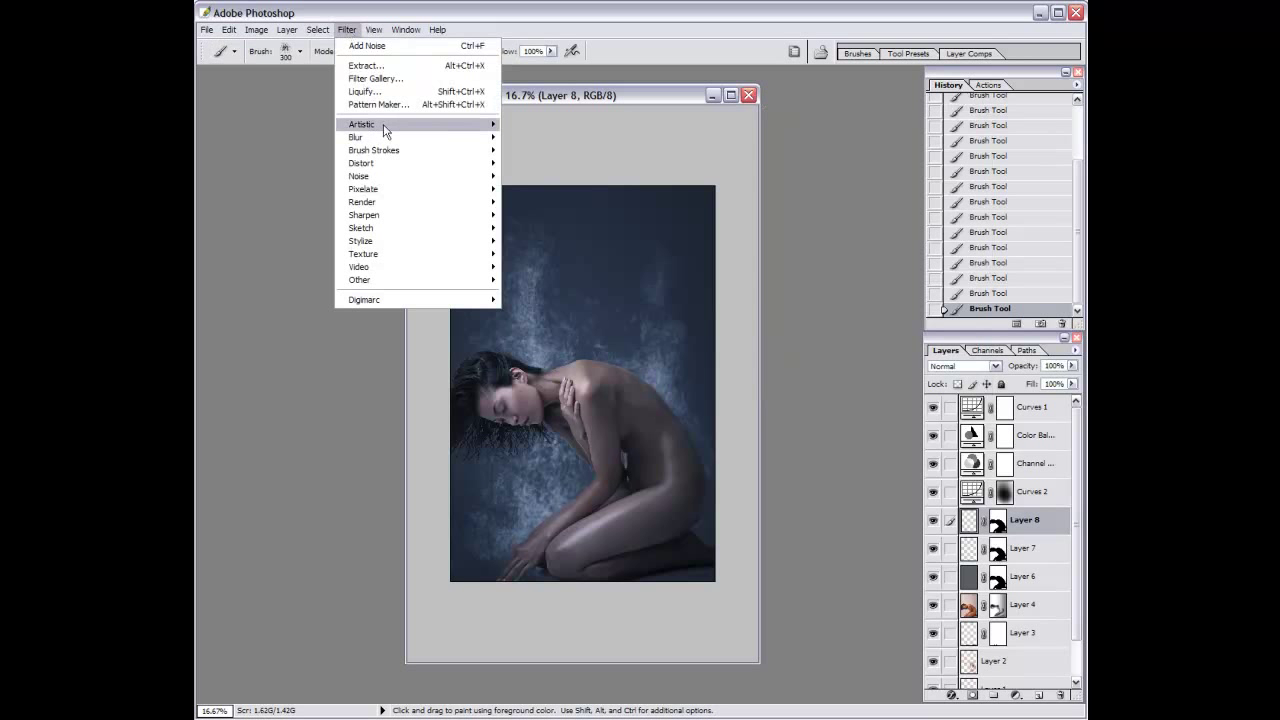
click(983, 548)
click(983, 520)
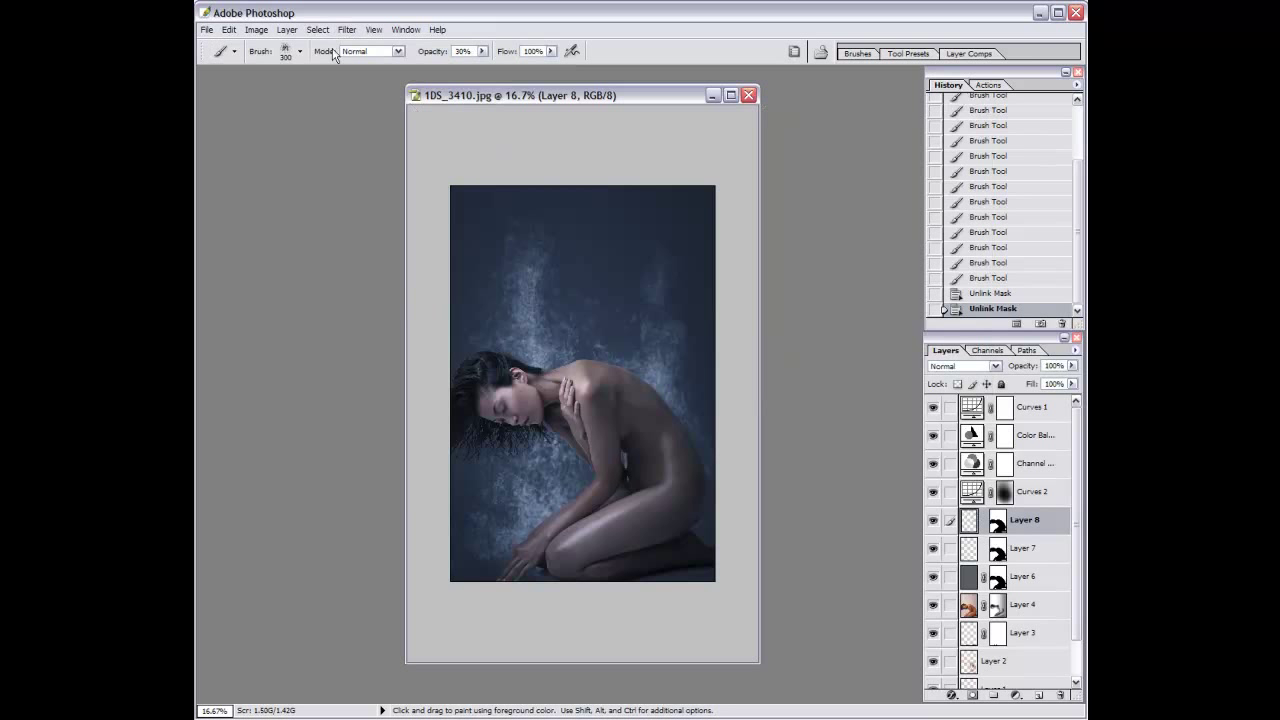
Apply a Zoom Radial Blur to Layer 8's splatter, then select Layer 7.
click(346, 29)
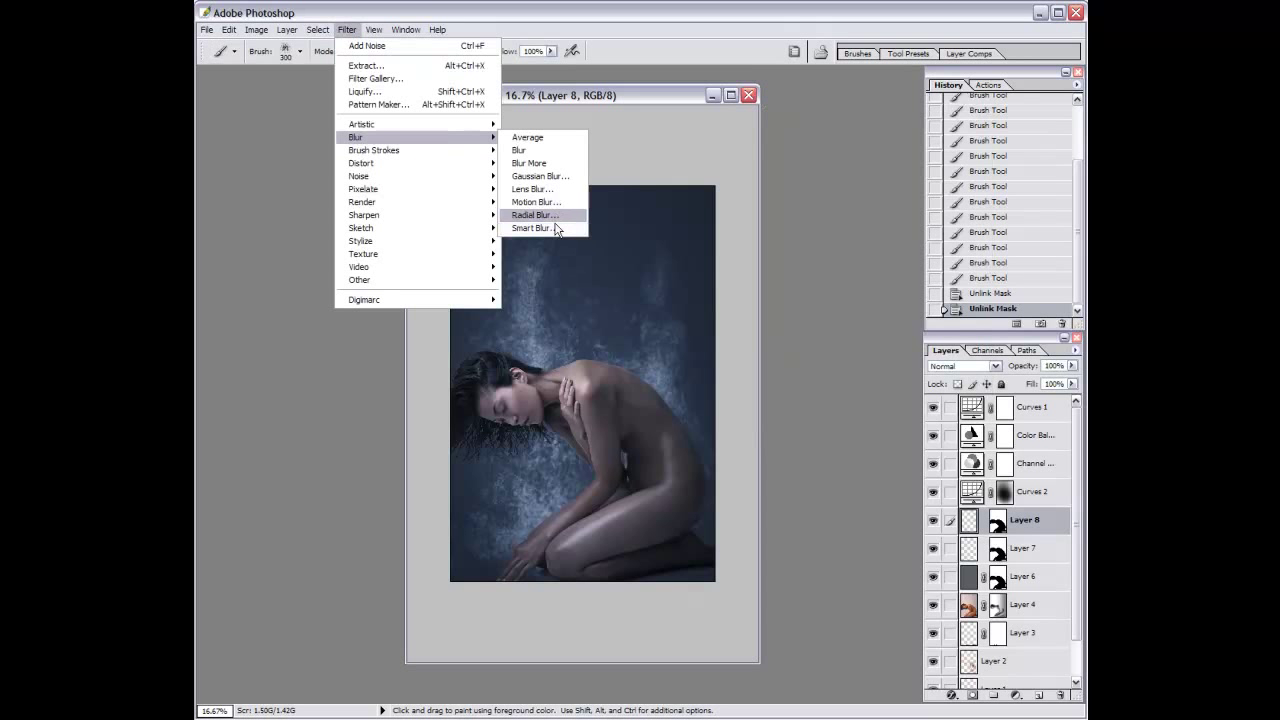
click(556, 216)
click(577, 268)
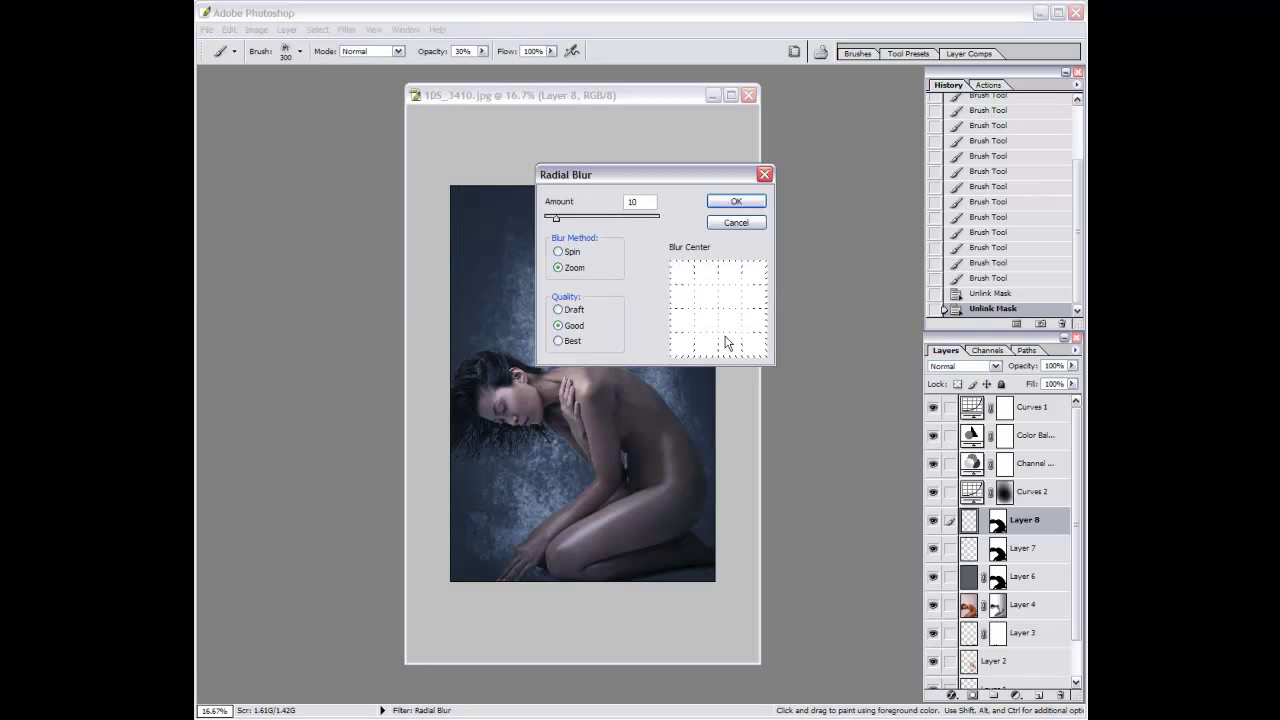
click(736, 202)
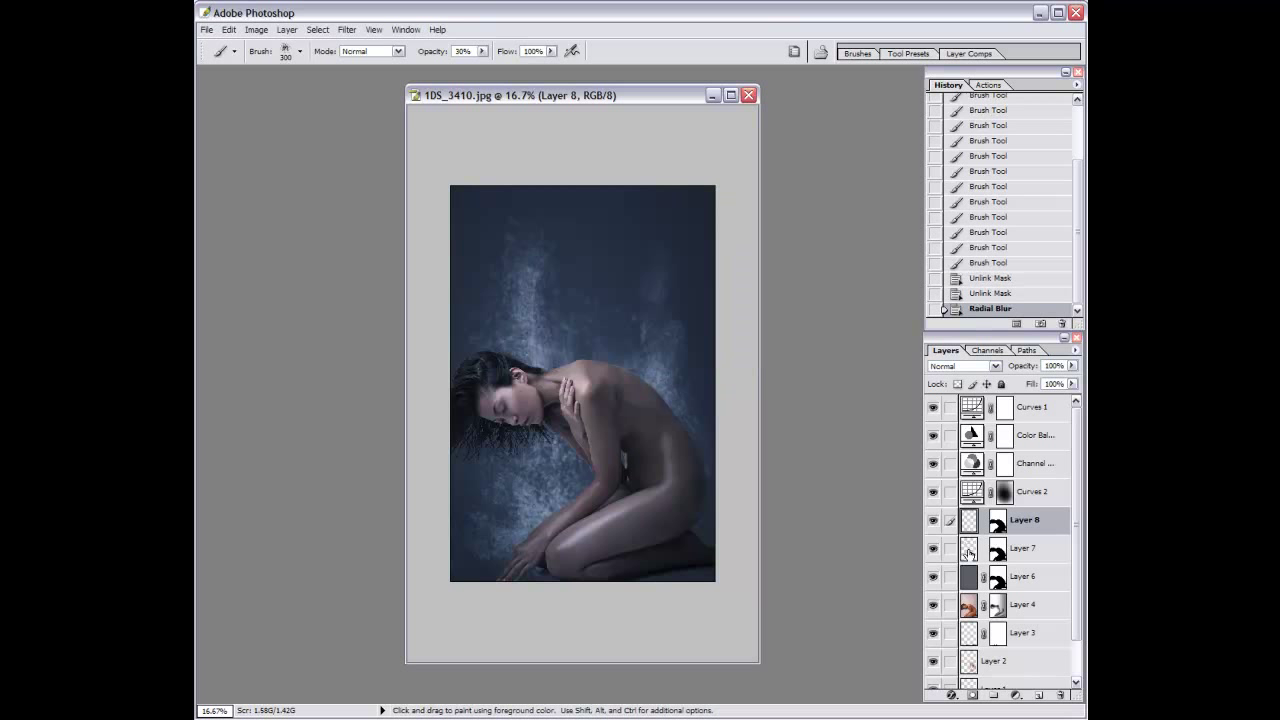
click(969, 552)
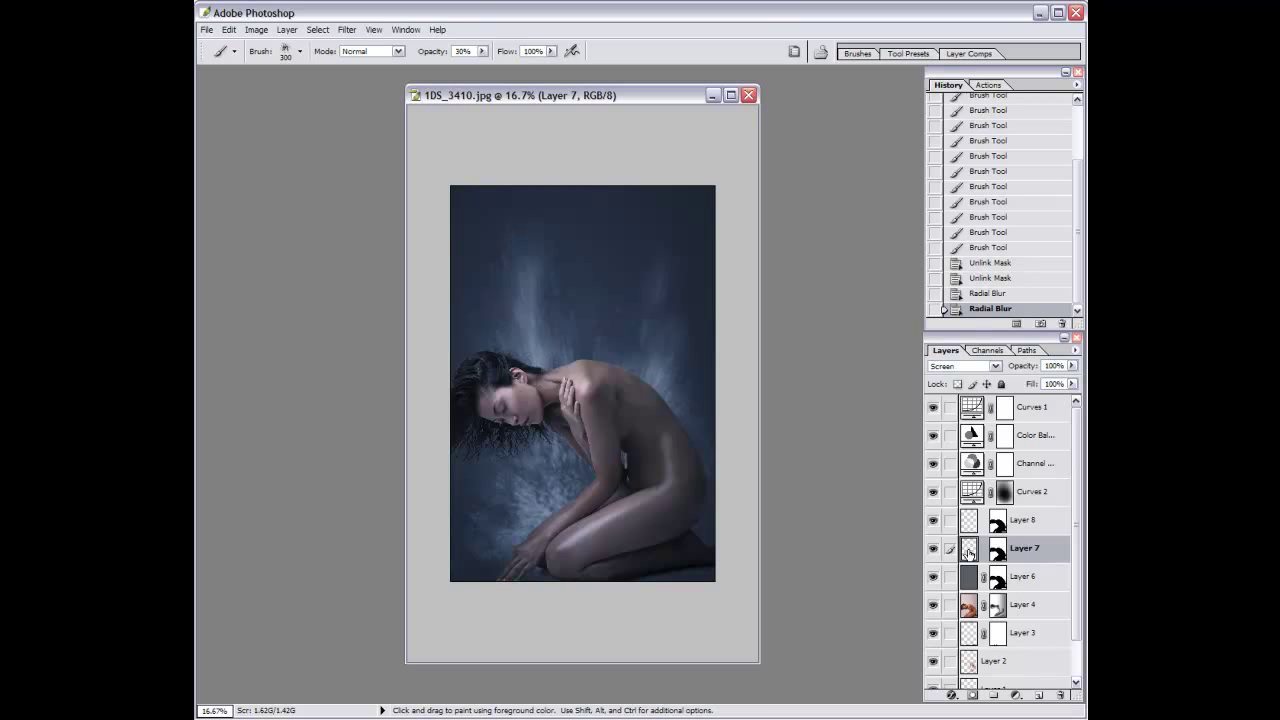
Undo Layer 7's blur, duplicate it, and apply the radial blur twice to the copy.
key(ctrl+z)
key(ctrl+j)
key(ctrl+f)
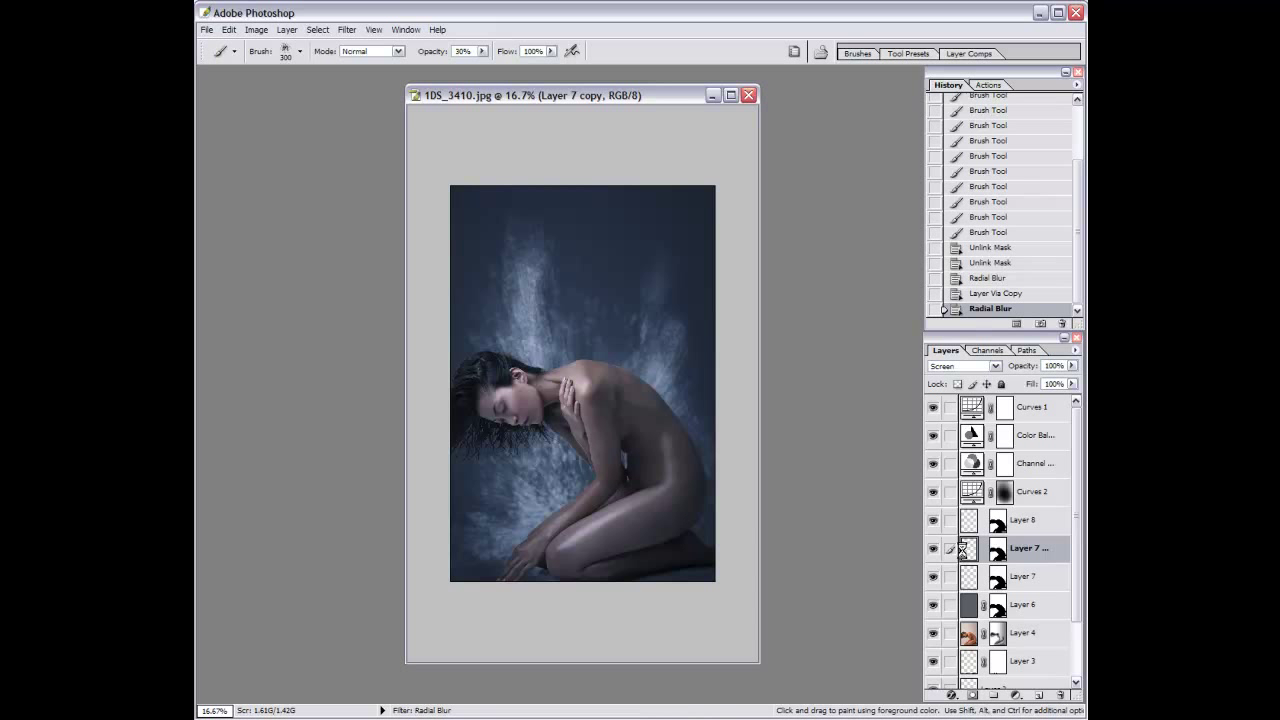
key(ctrl+f)
Set the copy to 40% opacity, double and merge it down, then add Layer 9 above Layer 8.
key(v)
key(4)
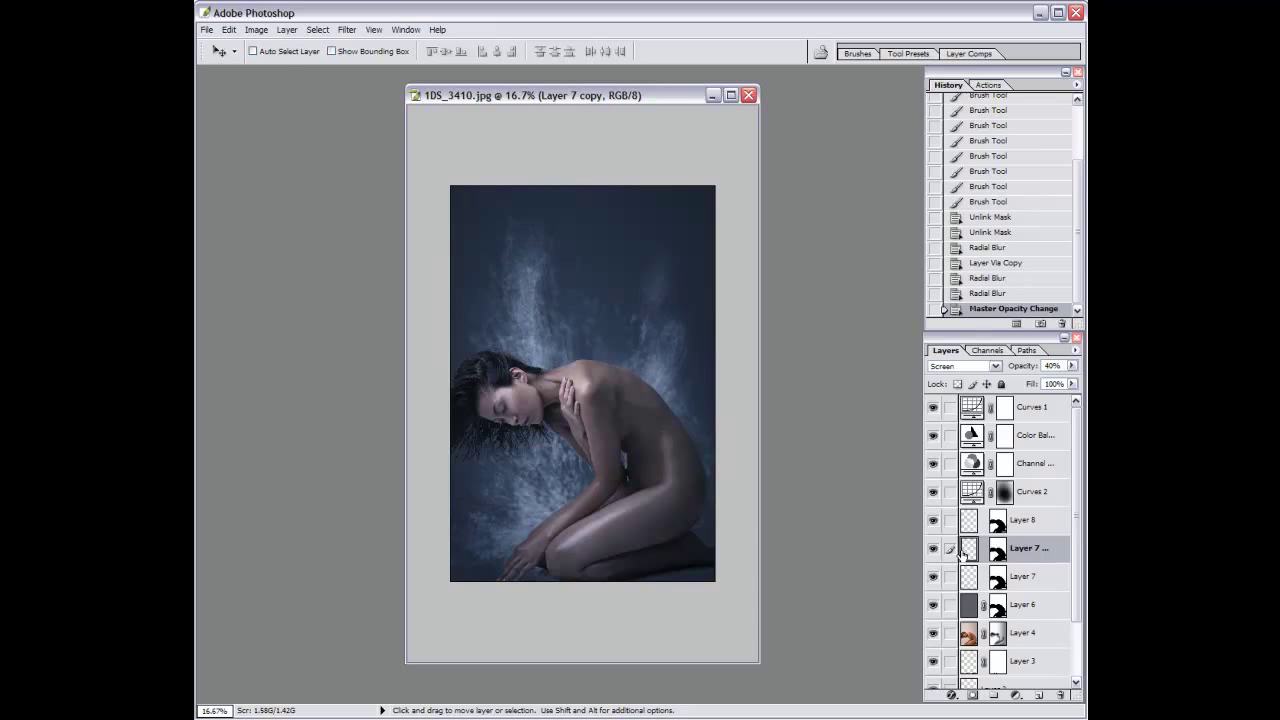
key(ctrl+j)
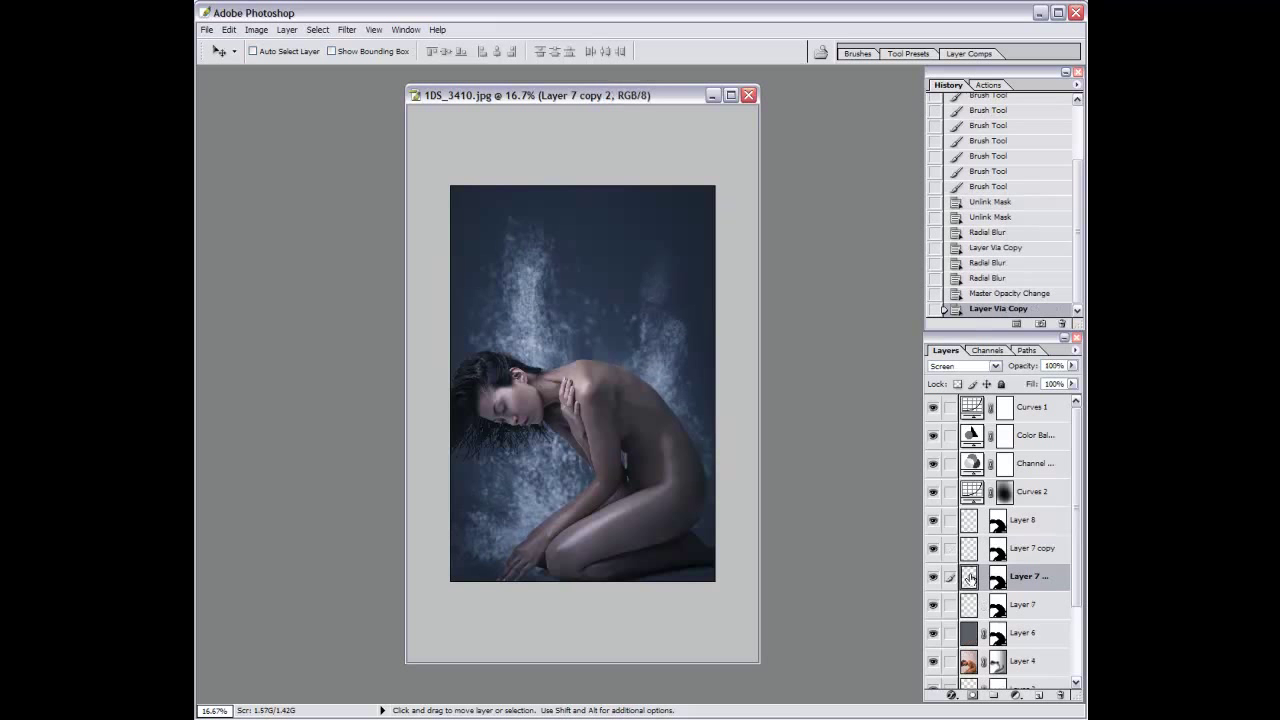
key(ctrl+e)
click(643, 288)
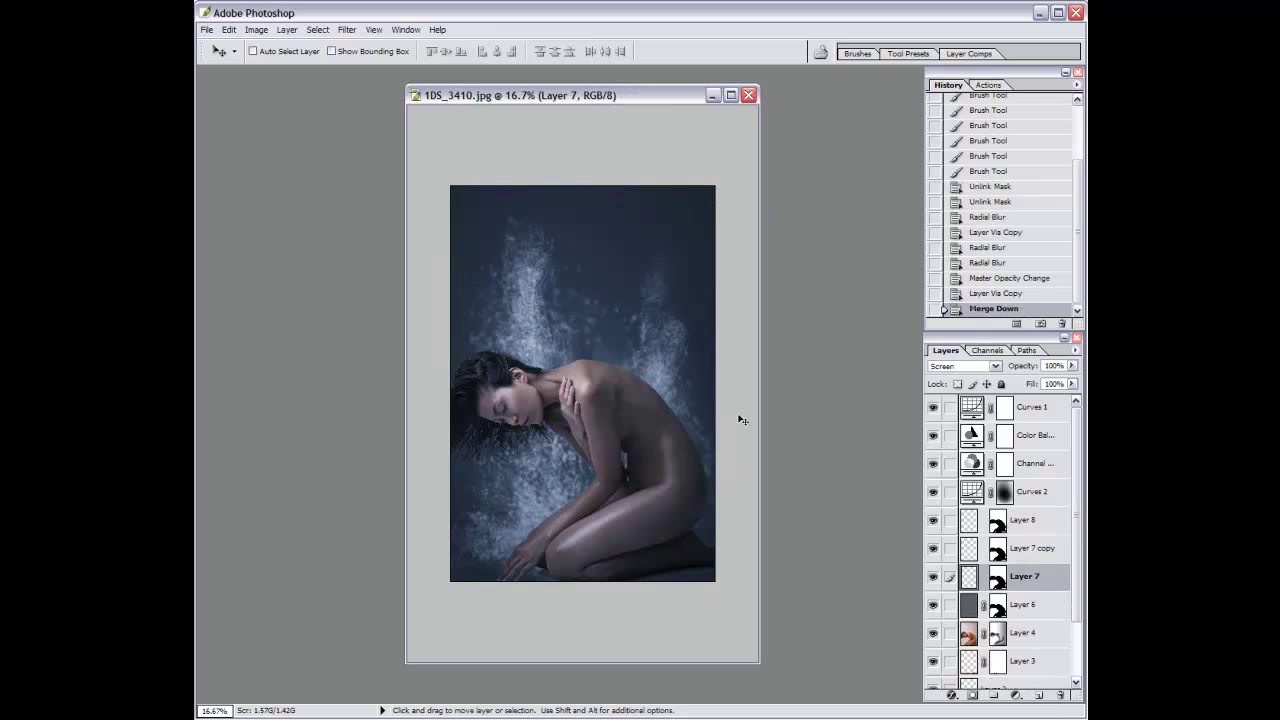
key(alt+bracketright)
key(alt+bracketright)
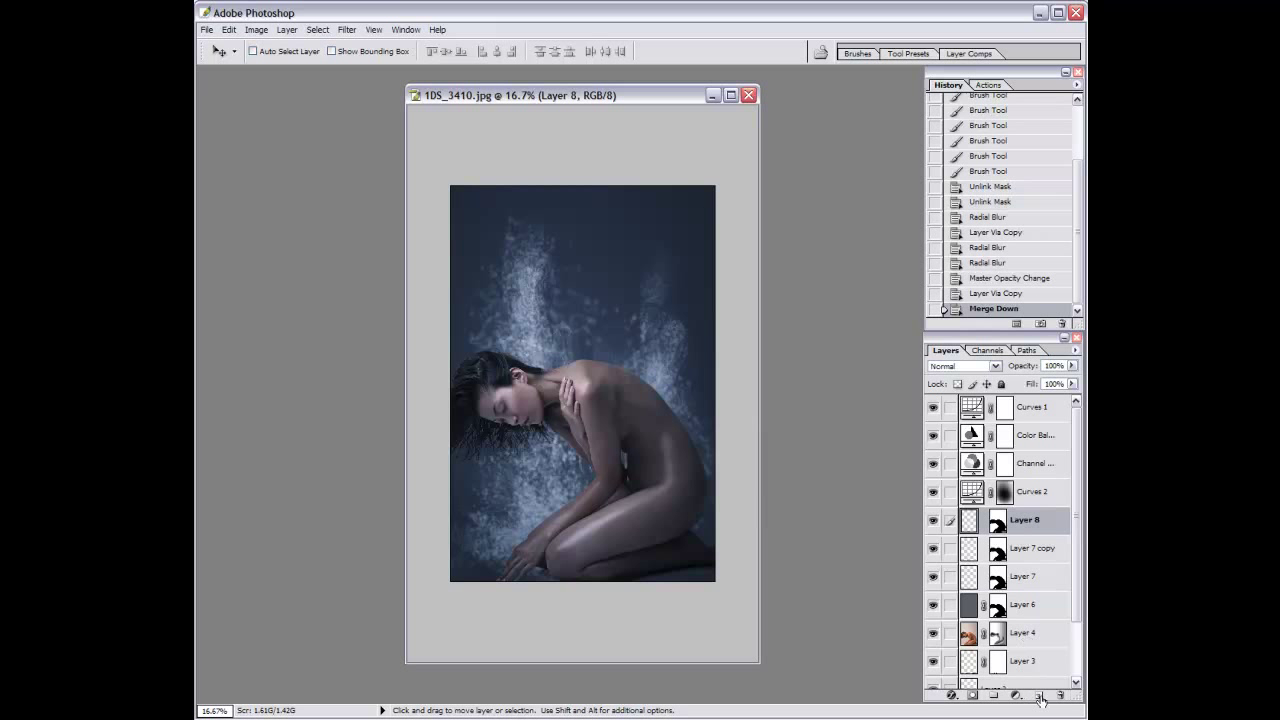
click(1040, 693)
Set both Layer 9 and Layer 8 to Screen blending, returning to Layer 9.
key(b)
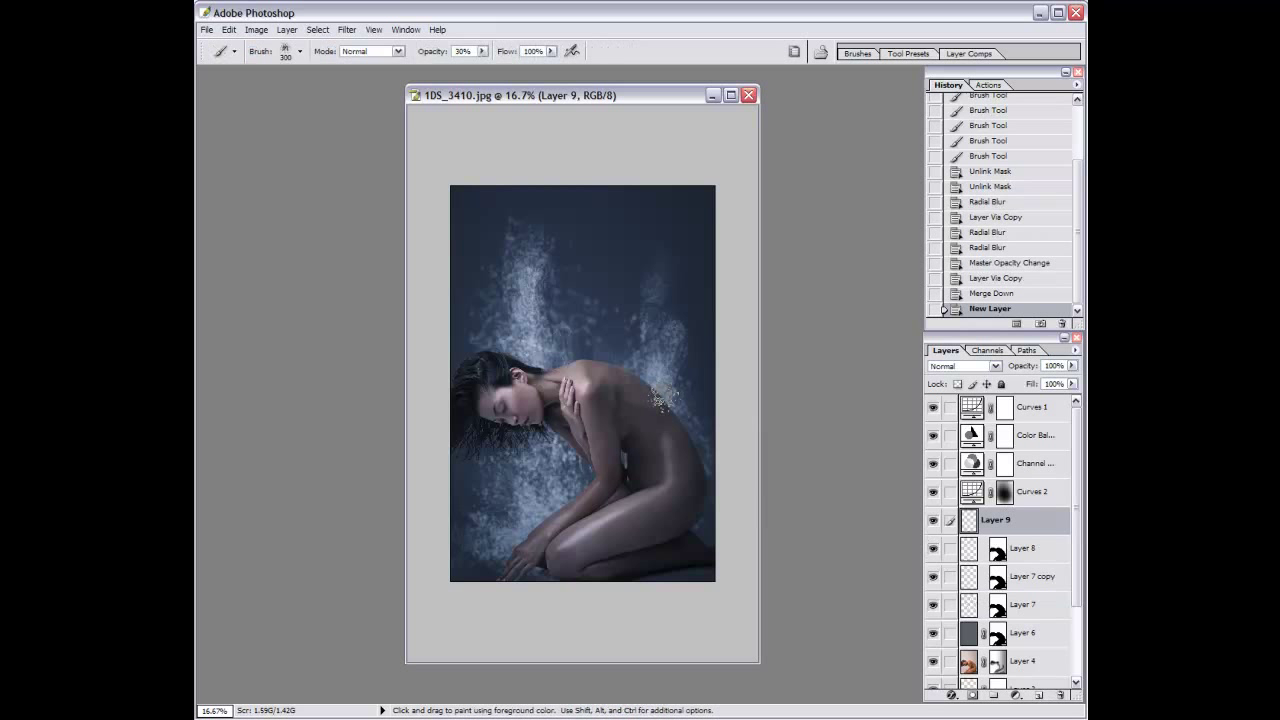
click(963, 366)
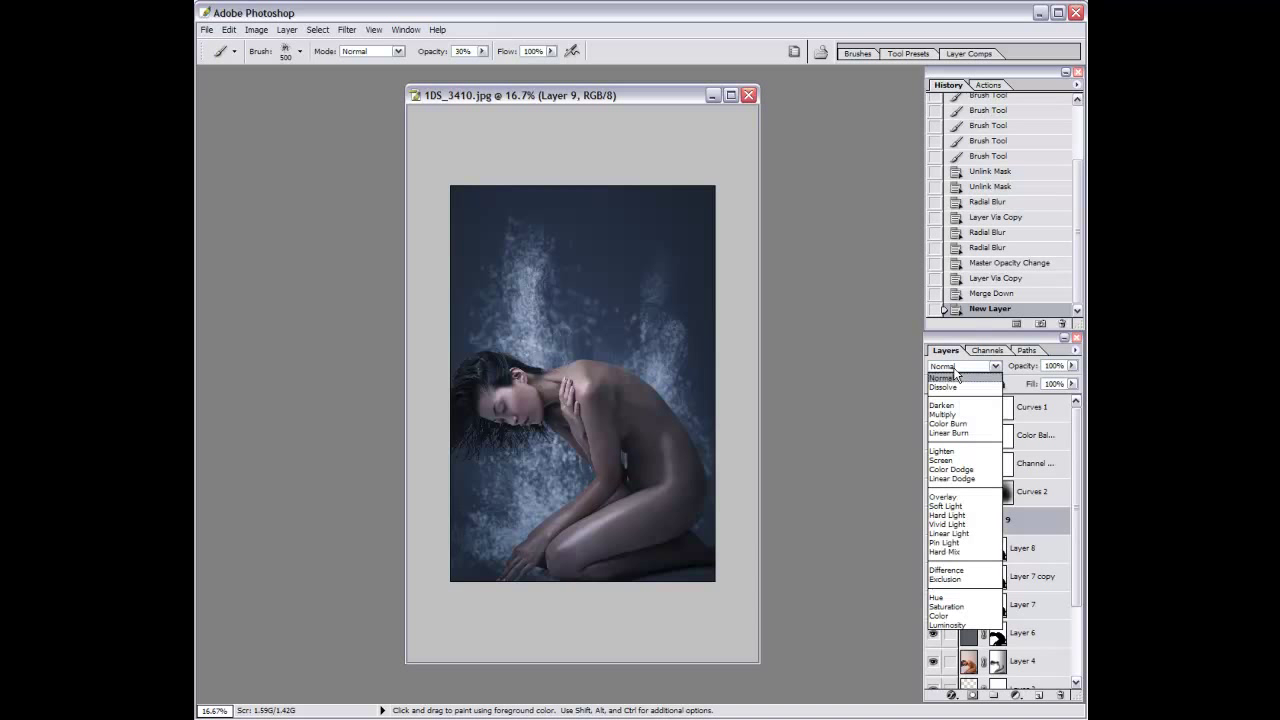
click(955, 466)
key(alt+bracketleft)
key(alt+bracketleft)
click(967, 545)
click(963, 366)
click(945, 465)
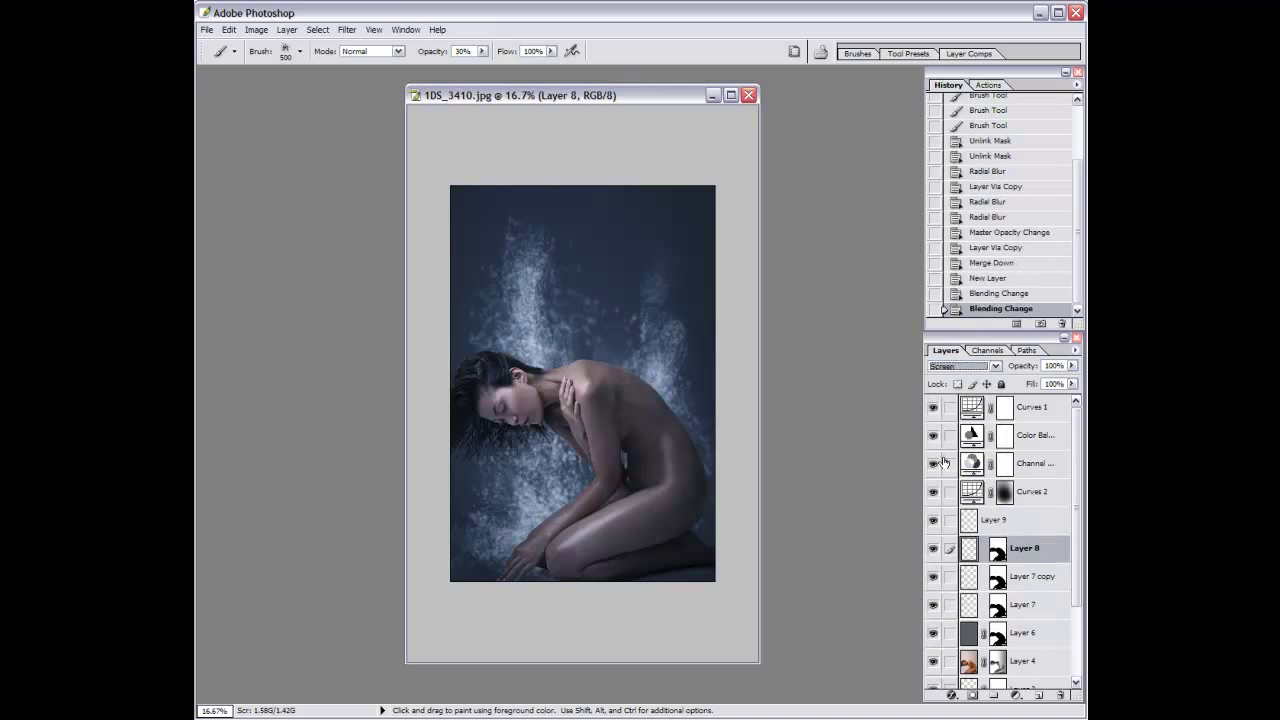
click(966, 523)
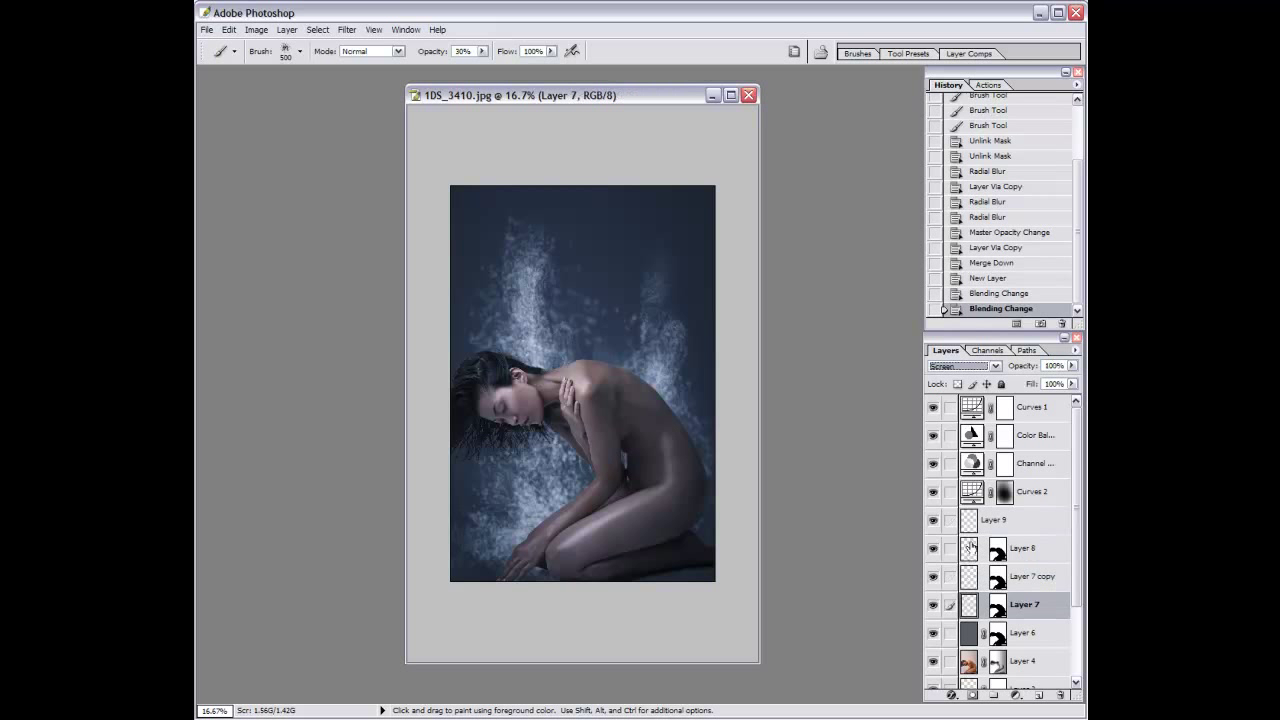
Paint splatter onto the thigh and around the knee on Layer 9.
click(645, 540)
click(585, 575)
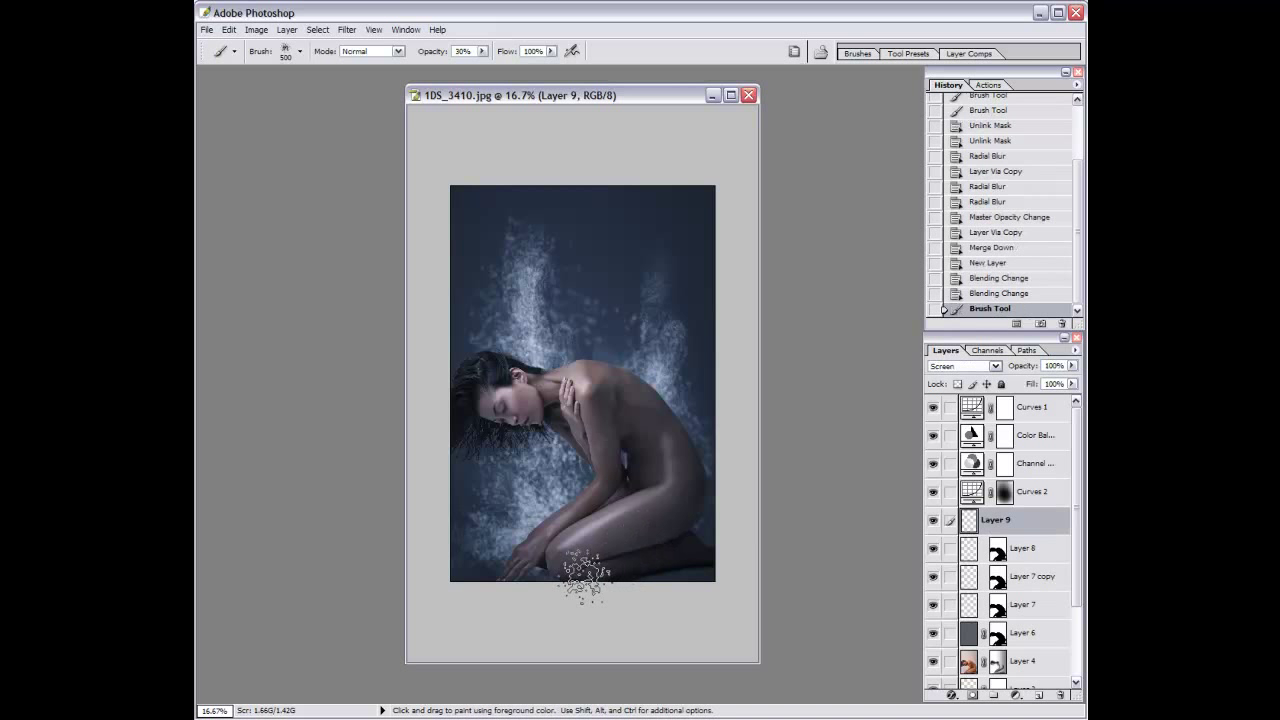
click(545, 558)
click(530, 555)
click(605, 572)
key(bracketleft)
key(bracketleft)
click(545, 570)
click(545, 535)
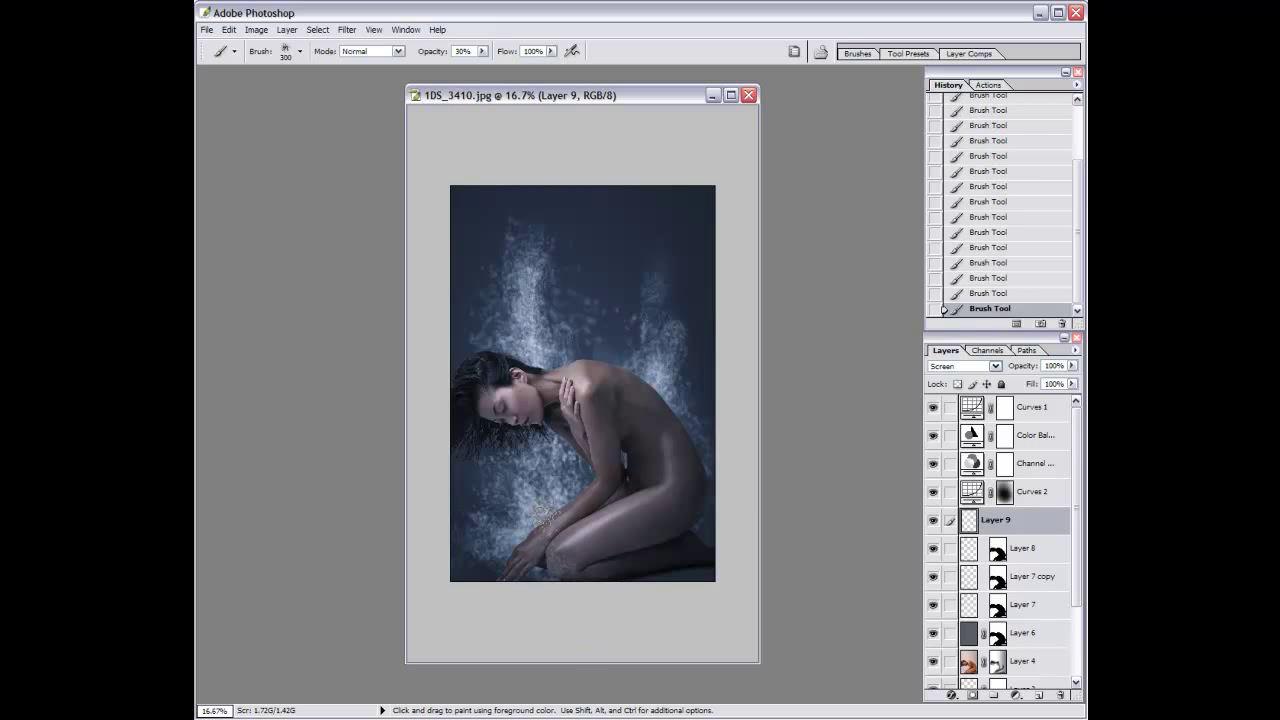
click(556, 570)
Paint splatter along the thigh and below the hands, then undo those three strokes.
key(bracketleft)
key(bracketright)
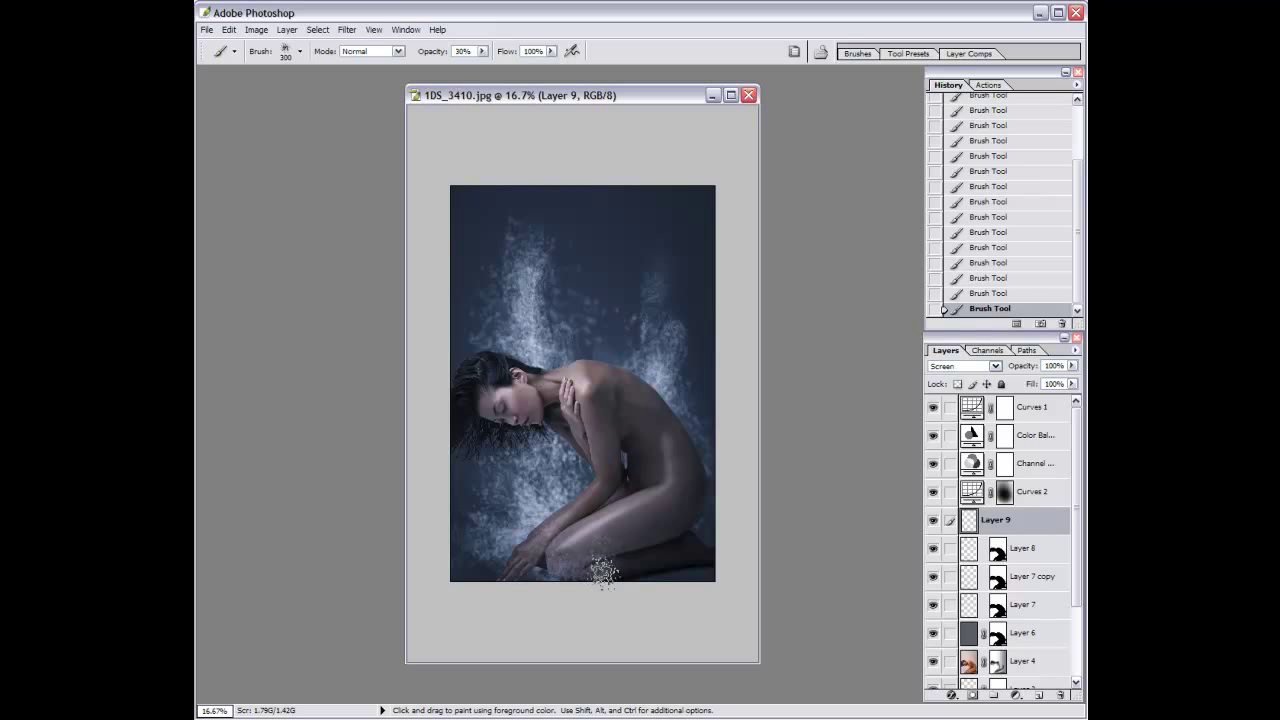
key(bracketright)
key(bracketright)
key(bracketleft)
key(bracketleft)
key(bracketleft)
key(bracketleft)
key(bracketleft)
drag(632, 540, 527, 540)
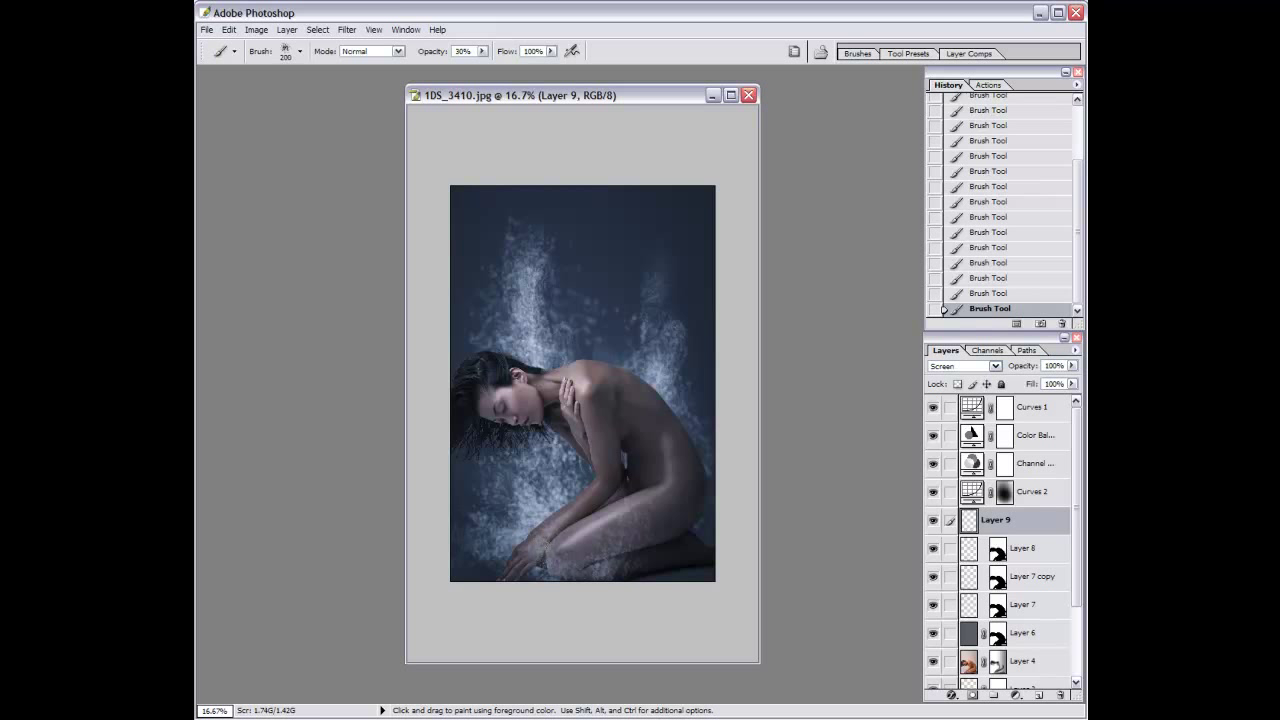
drag(540, 548, 550, 570)
key(bracketright)
key(bracketright)
key(bracketright)
key(bracketright)
key(bracketright)
key(bracketright)
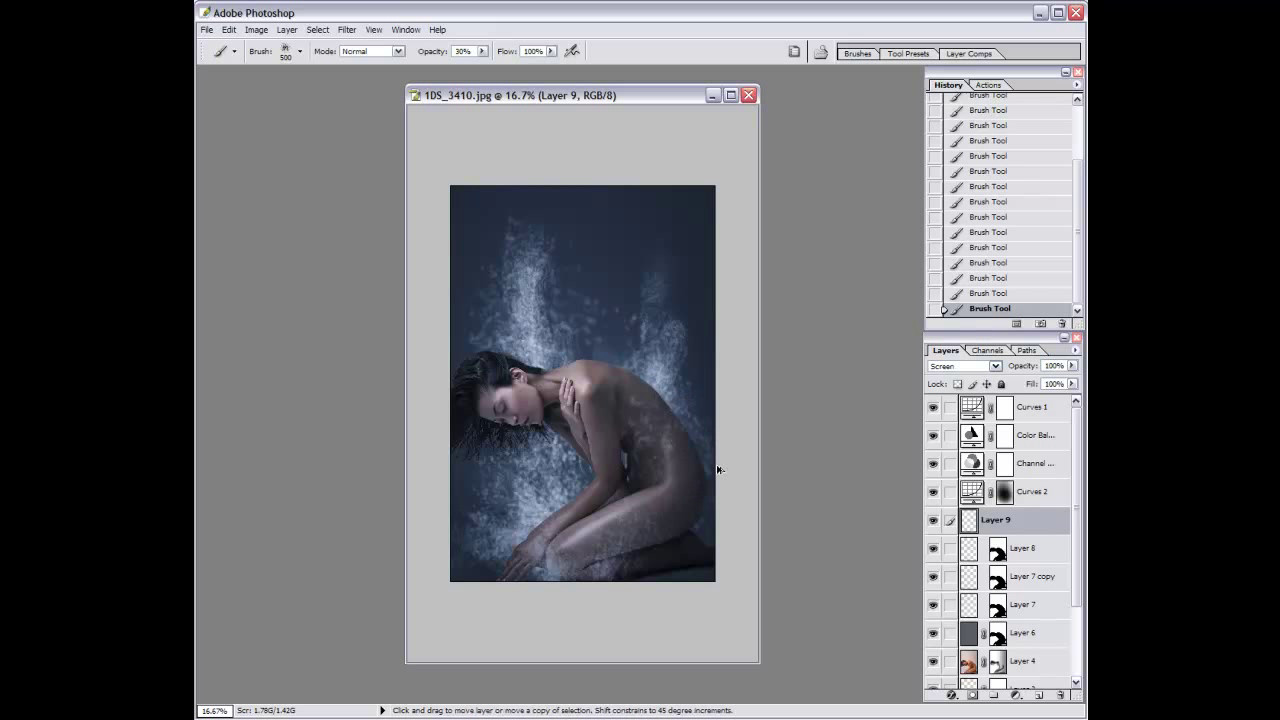
key(ctrl+alt+z)
key(ctrl+alt+z)
key(ctrl+alt+z)
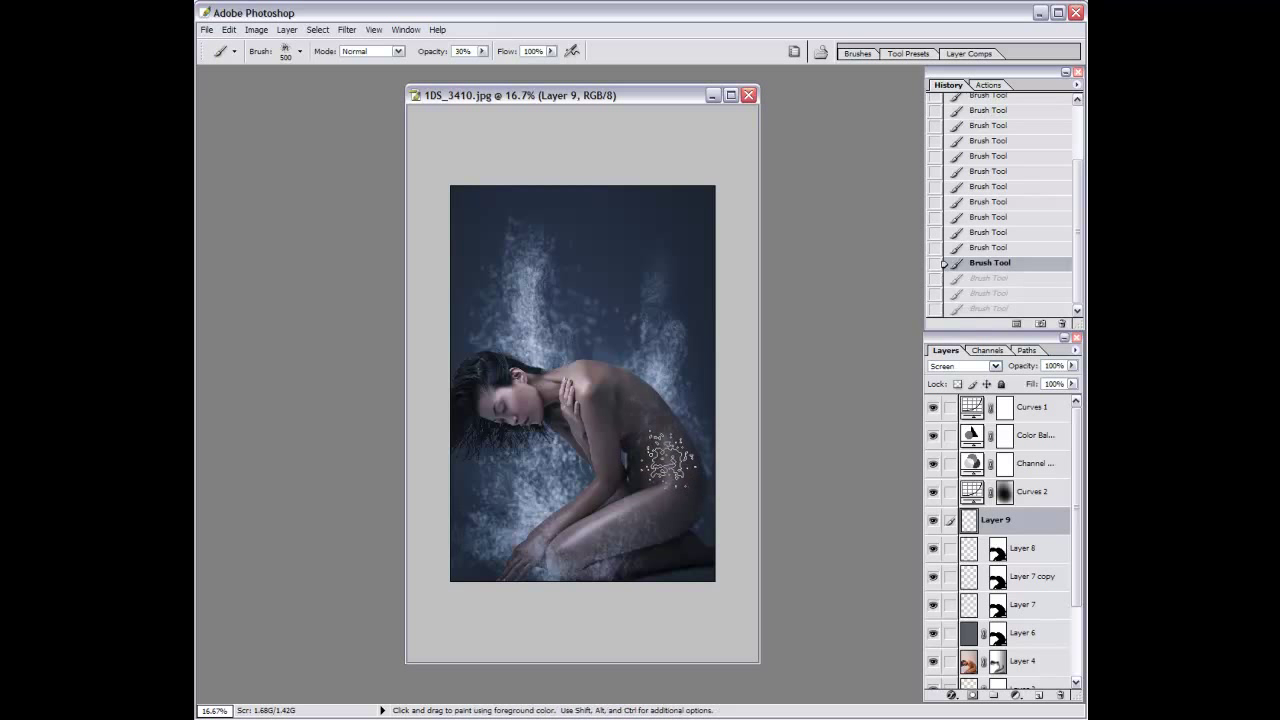
Repaint splatter on the hip, then undo the last three strokes again.
drag(665, 455, 643, 425)
key(bracketleft)
key(bracketleft)
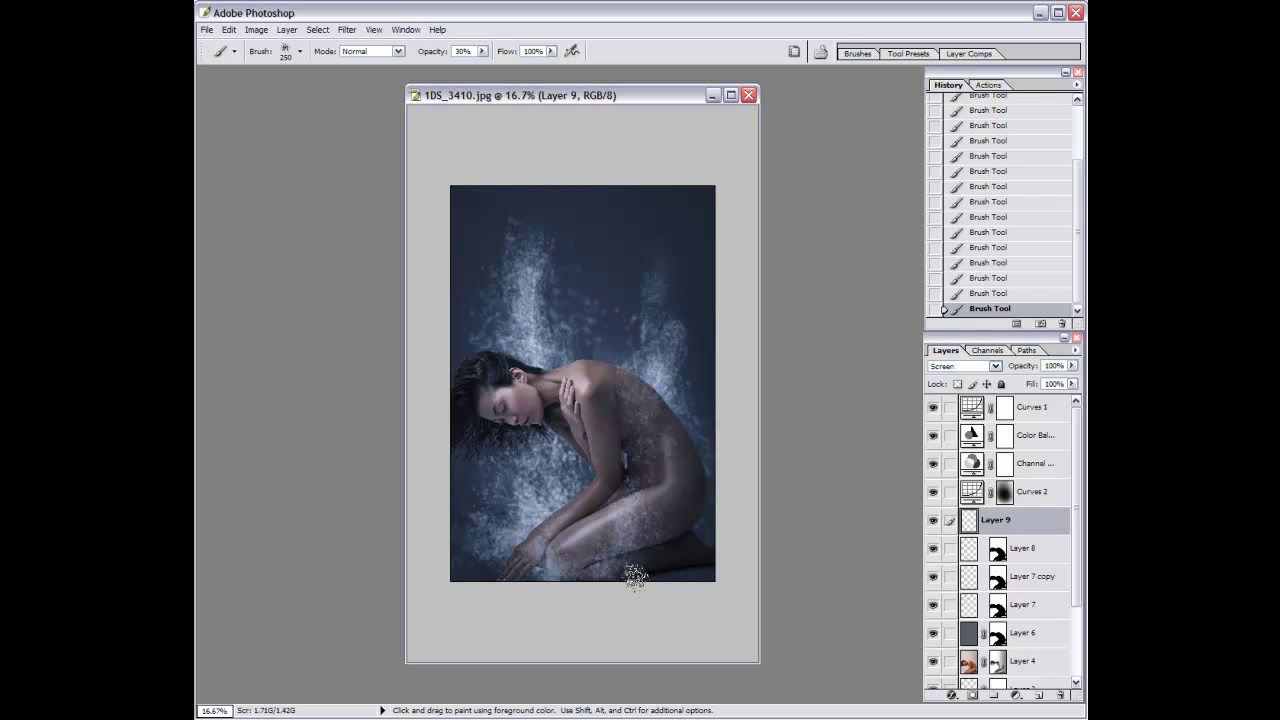
key(bracketright)
key(bracketright)
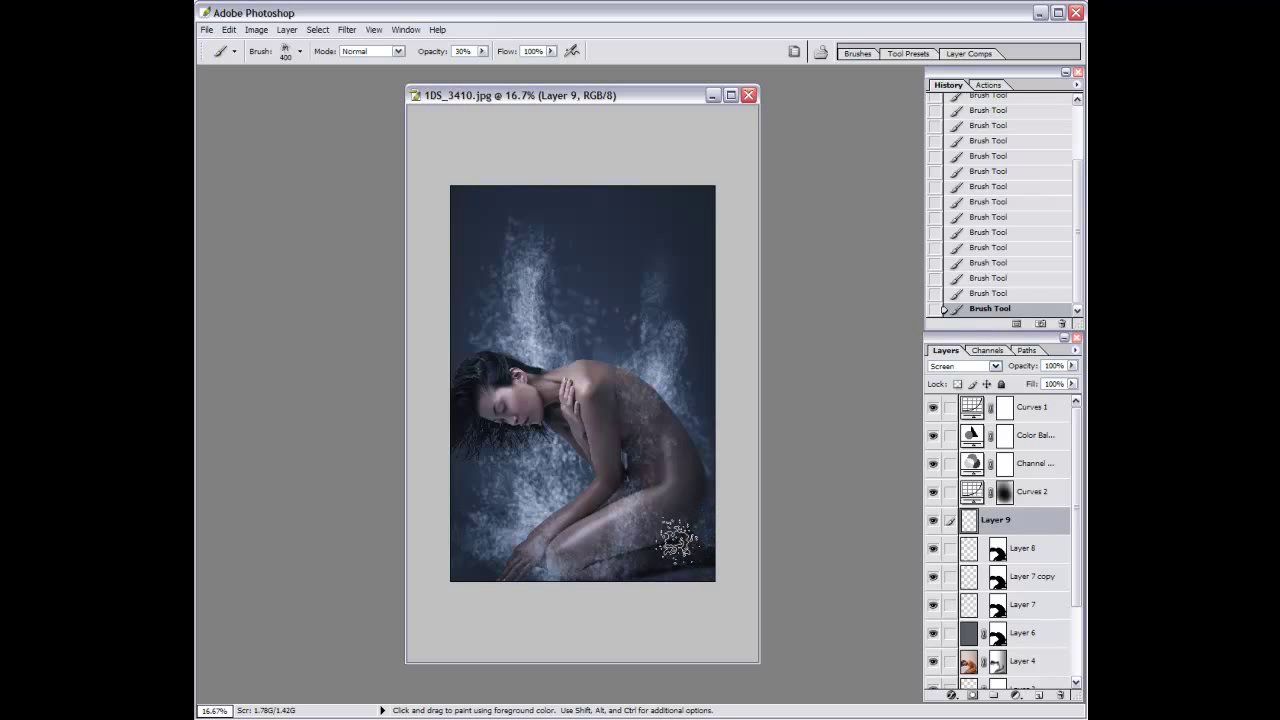
key(bracketleft)
key(bracketleft)
key(bracketleft)
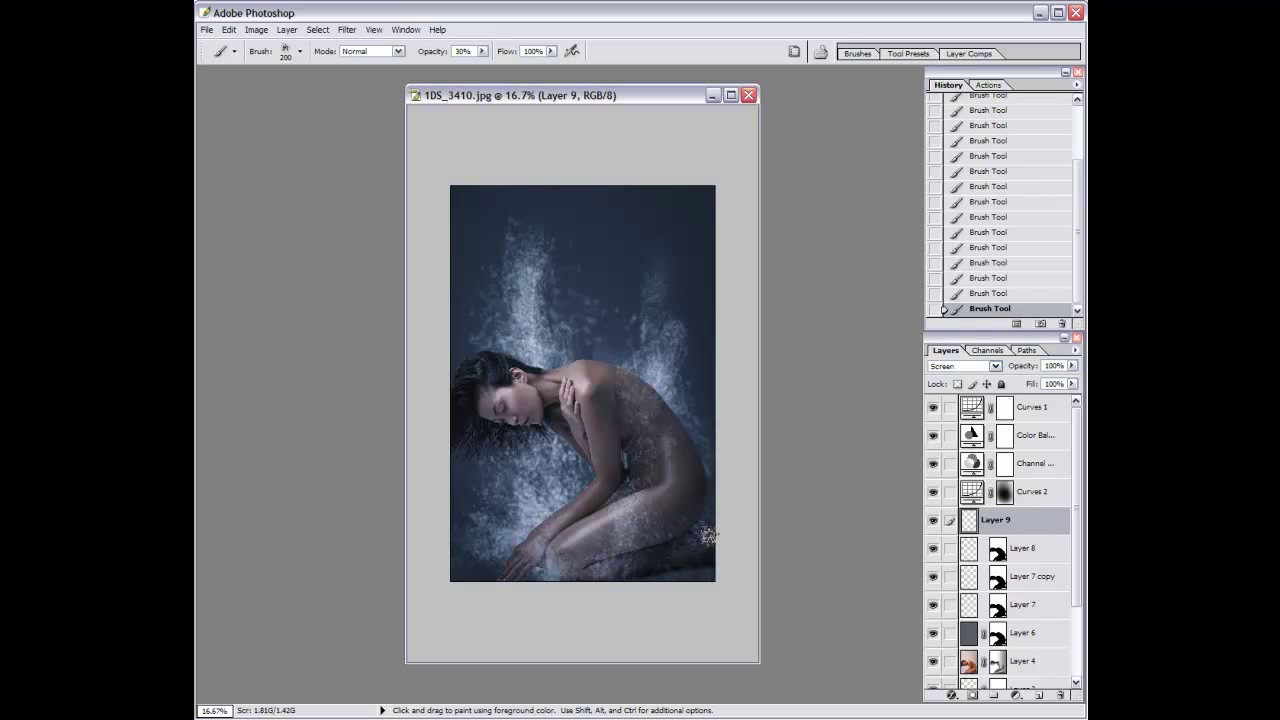
key(bracketright)
key(bracketleft)
key(bracketleft)
key(bracketright)
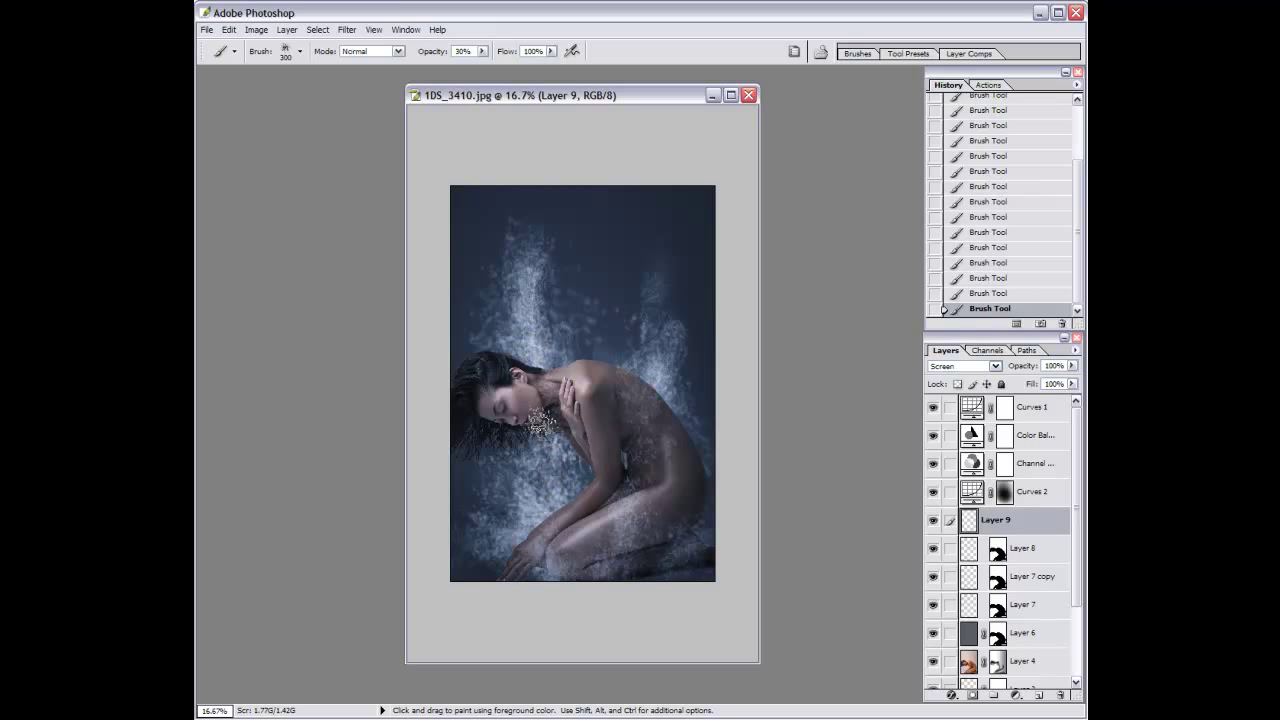
key(ctrl+alt+z)
key(ctrl+alt+z)
key(ctrl+alt+z)
With a 200 px brush, paint fresh splatter over the hair and near the hand.
click(535, 468)
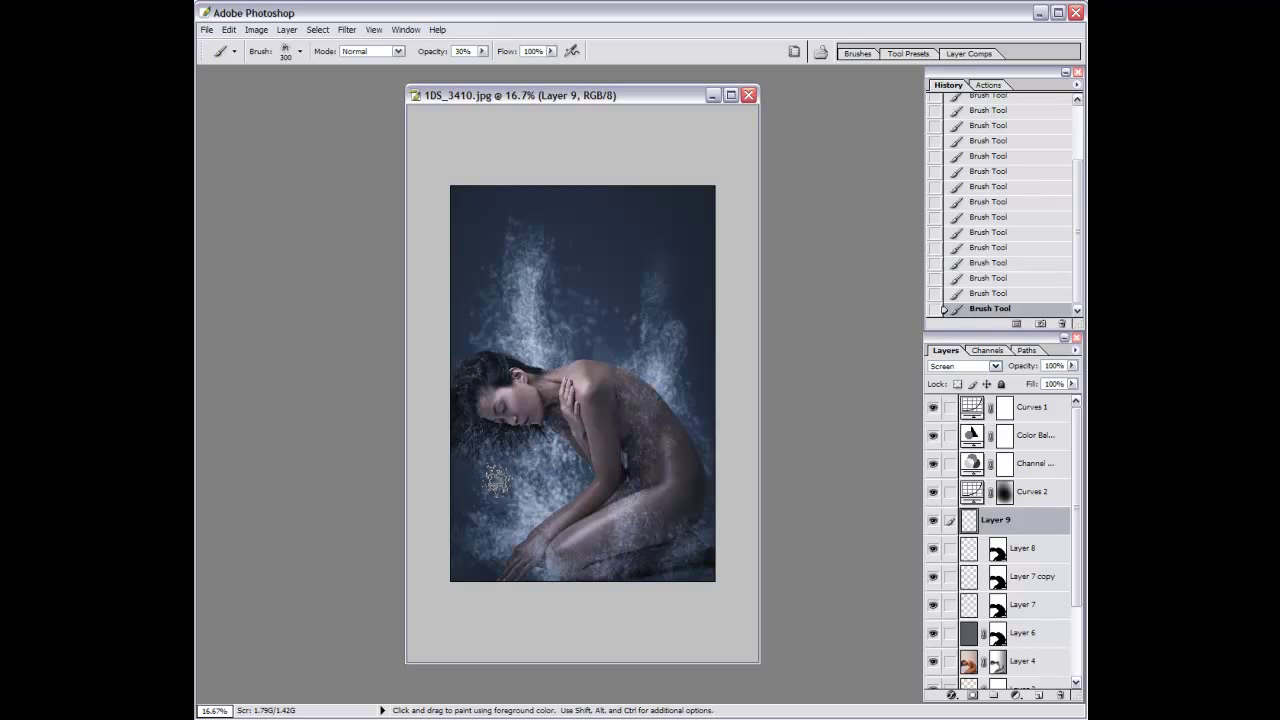
key(bracketleft)
key(bracketleft)
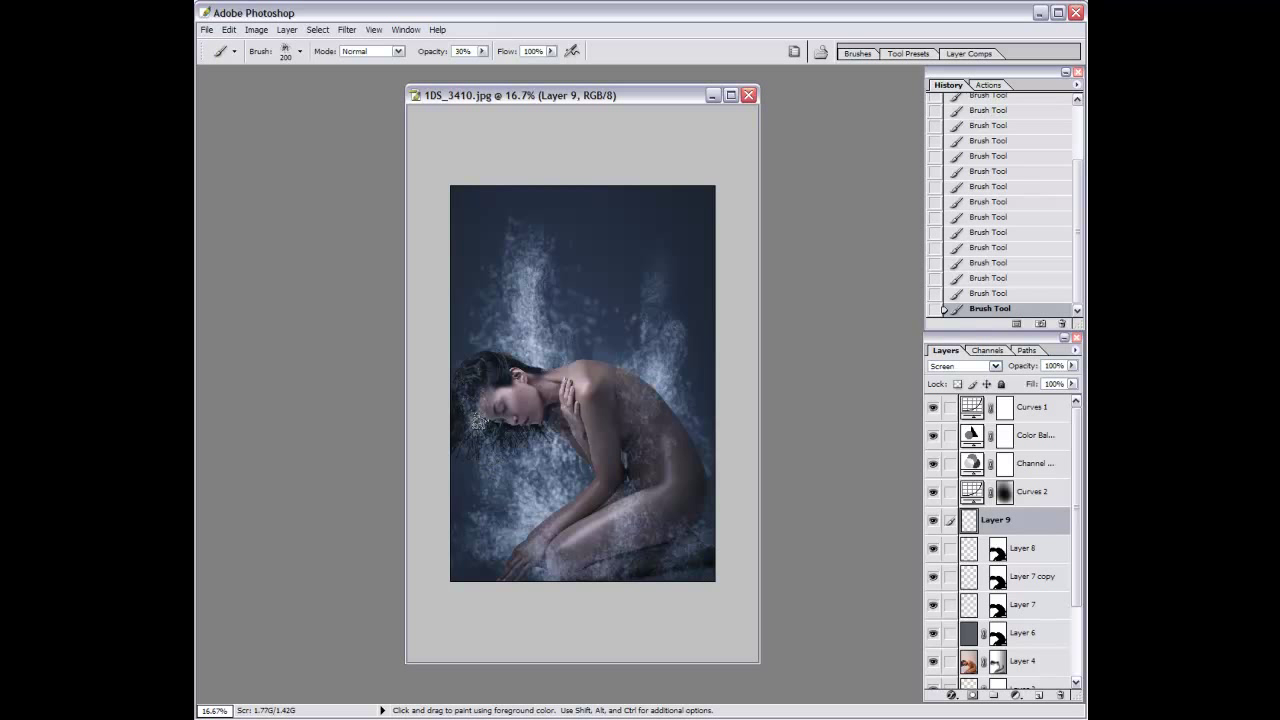
mouse_move(477, 422)
mouse_down()
mouse_move(460, 404)
mouse_move(487, 452)
mouse_up()
drag(489, 564, 504, 576)
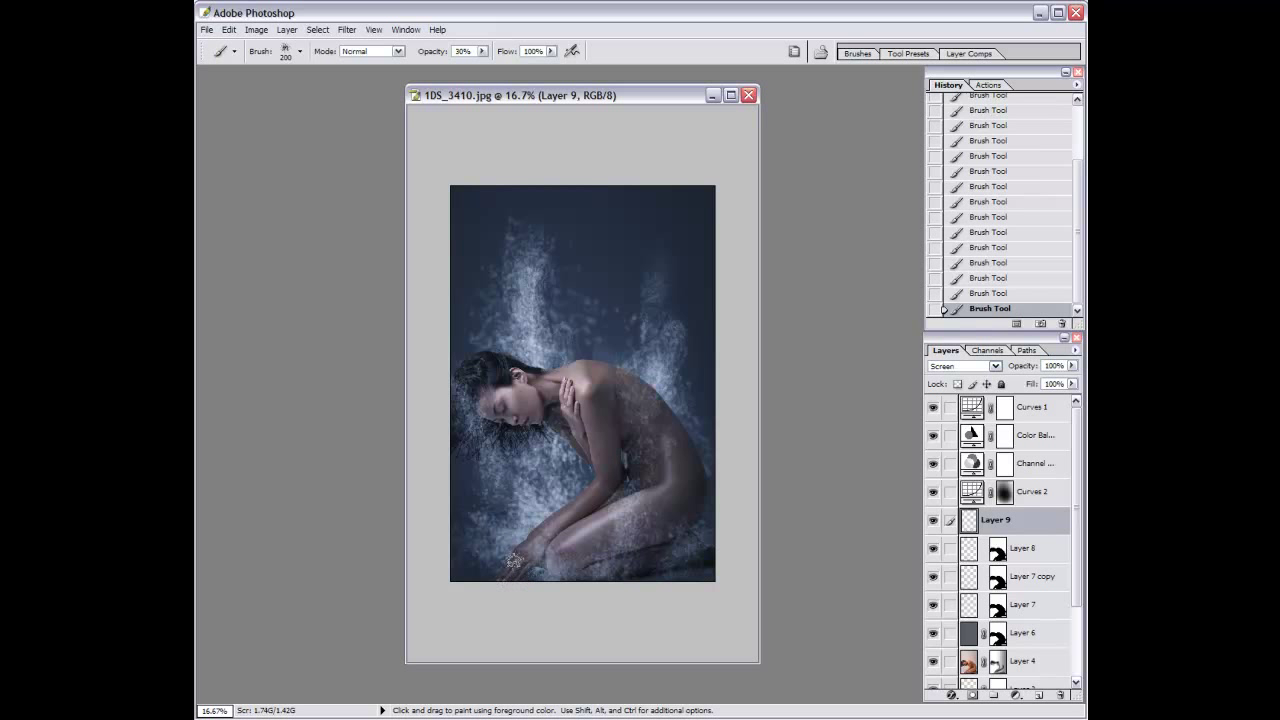
Radial-blur the new splatter, then duplicate Layer 9 and merge the copy back down.
key(ctrl+f)
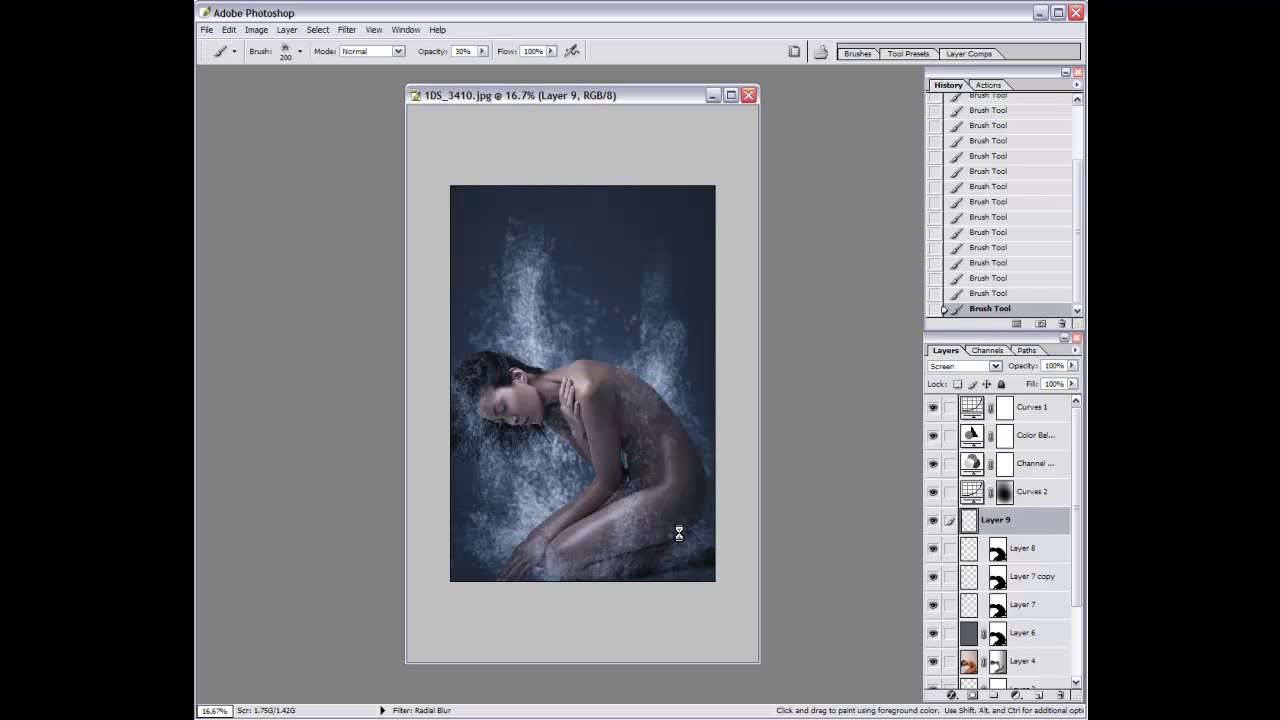
key(ctrl)
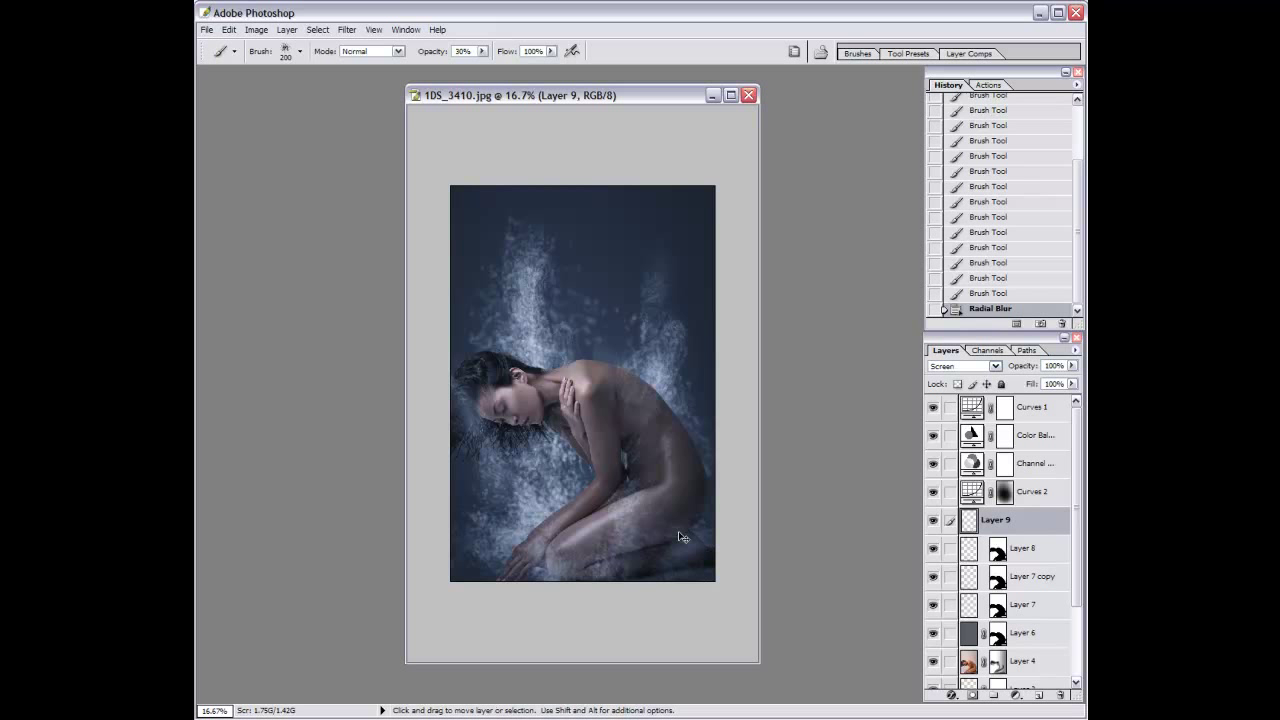
key(ctrl+j)
key(ctrl+e)
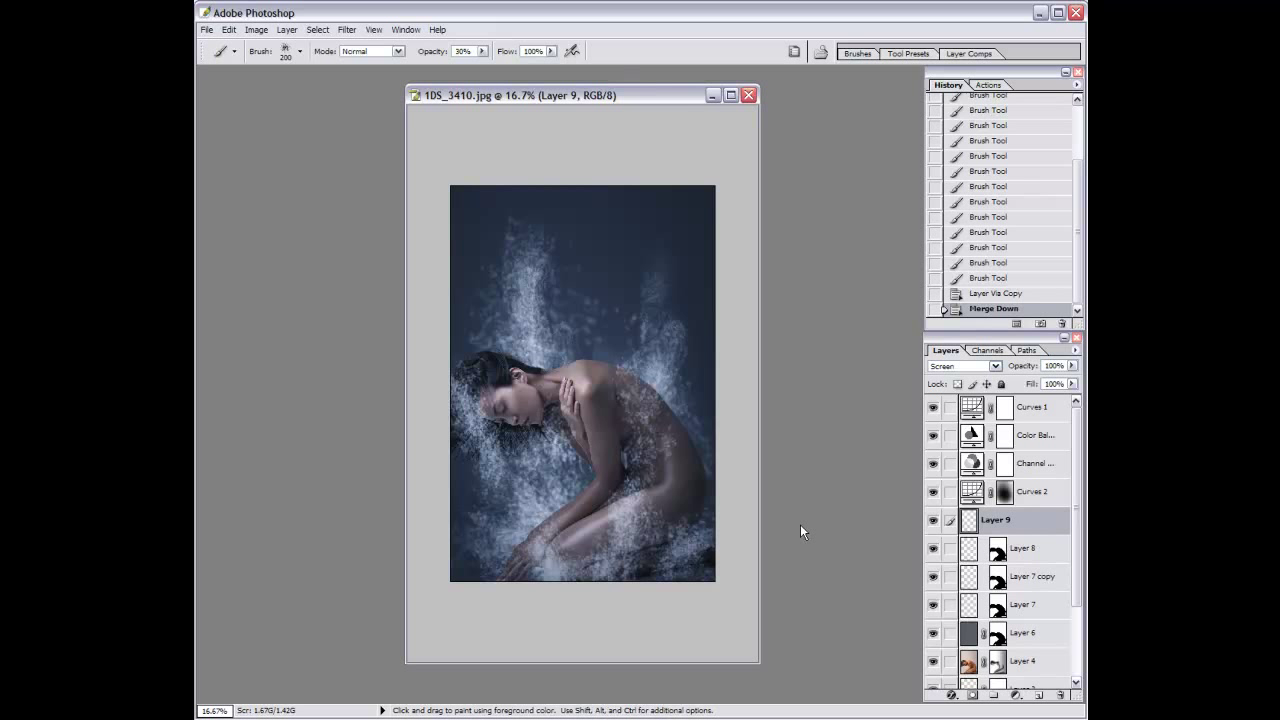
Add Layer 10 above Layer 6, masked with the saved splatter selection.
click(997, 640)
click(1038, 694)
ctrl+click(997, 661)
click(971, 694)
Soften the right splash on the mask with an 800 brush, then paint 40% splatter upper right.
key(bracketright)
key(bracketright)
key(bracketright)
key(bracketright)
key(bracketright)
key(bracketright)
drag(655, 290, 719, 437)
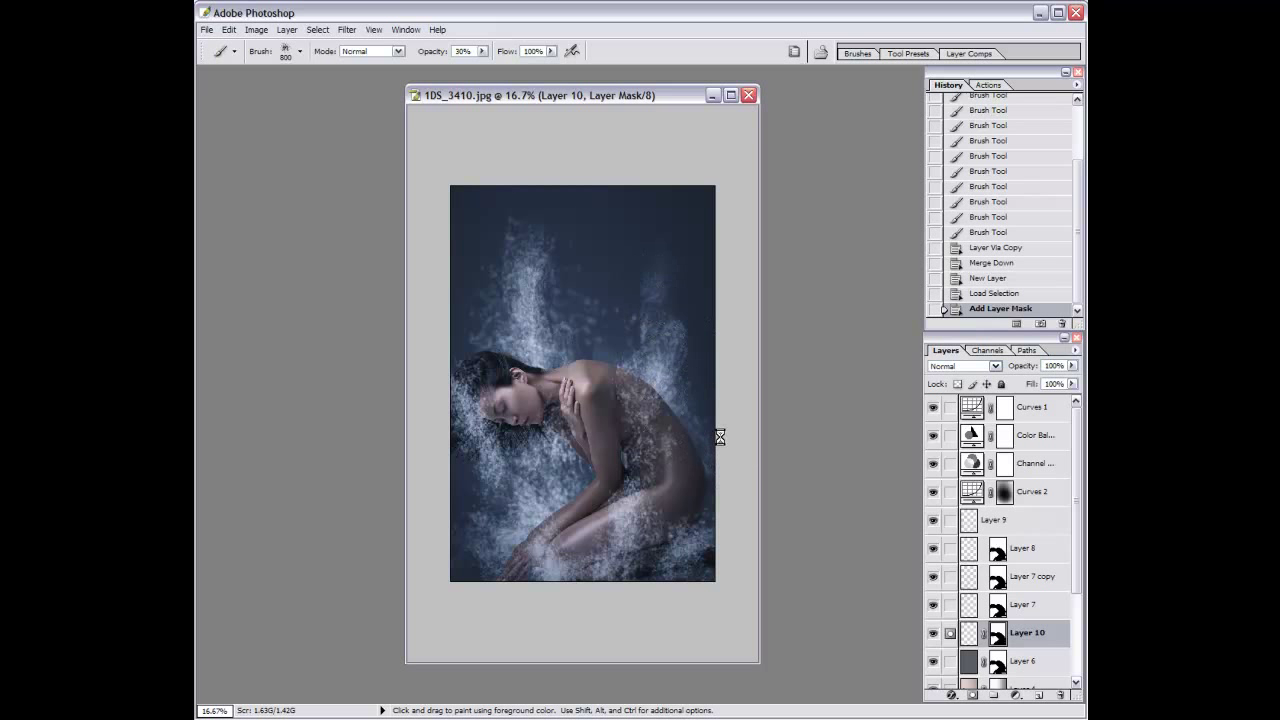
click(968, 633)
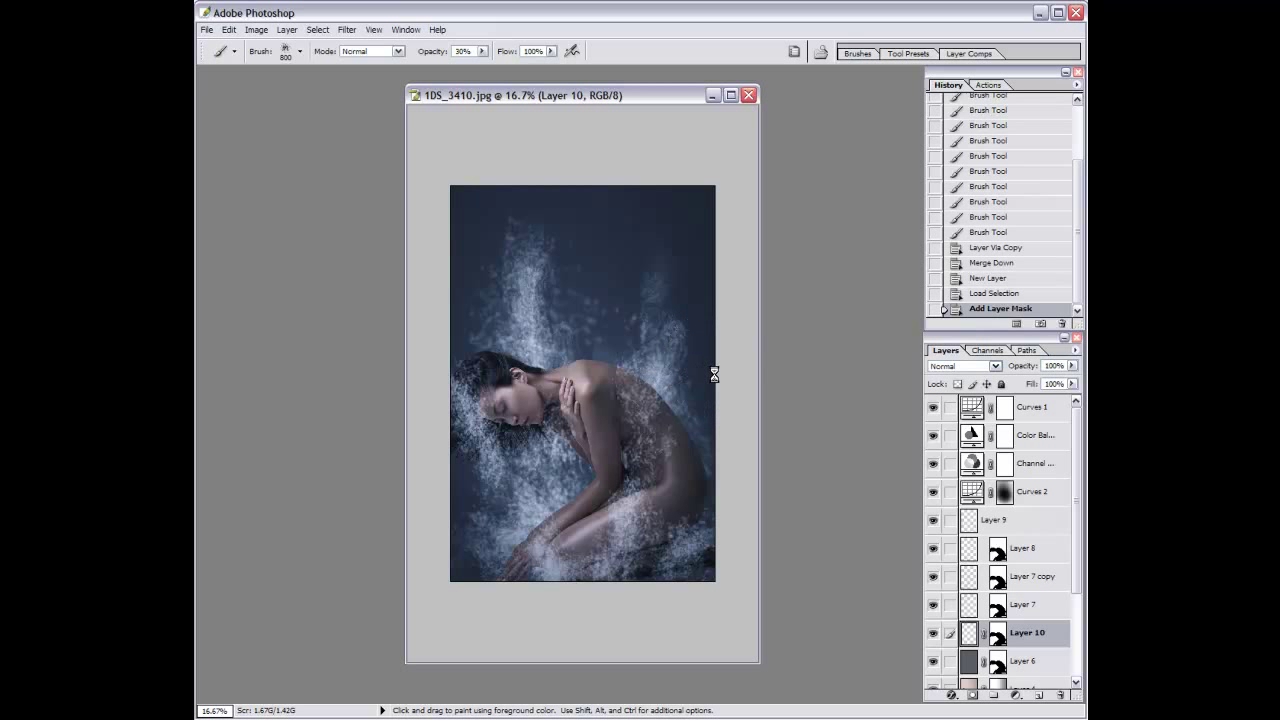
key(4)
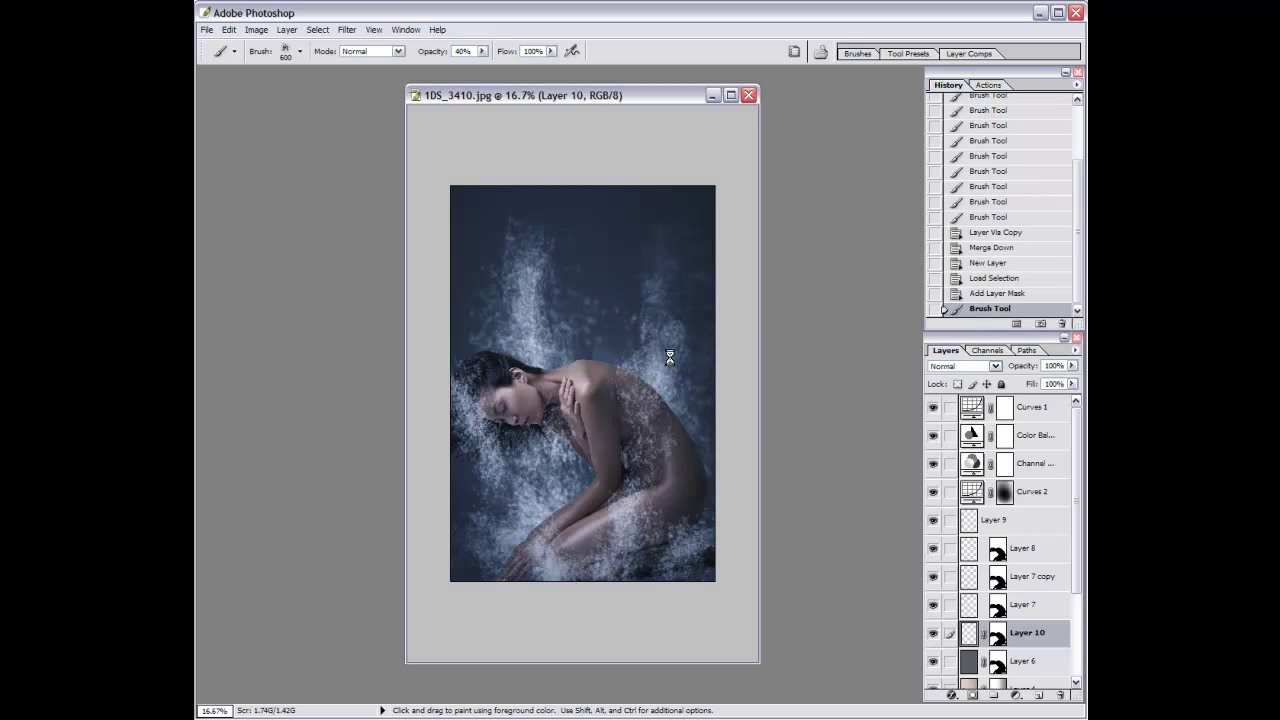
mouse_move(665, 357)
mouse_down()
mouse_move(670, 301)
mouse_move(643, 214)
mouse_move(643, 271)
mouse_move(668, 295)
mouse_move(686, 243)
mouse_move(666, 200)
mouse_move(621, 275)
mouse_move(650, 305)
mouse_move(703, 320)
mouse_move(686, 289)
mouse_up()
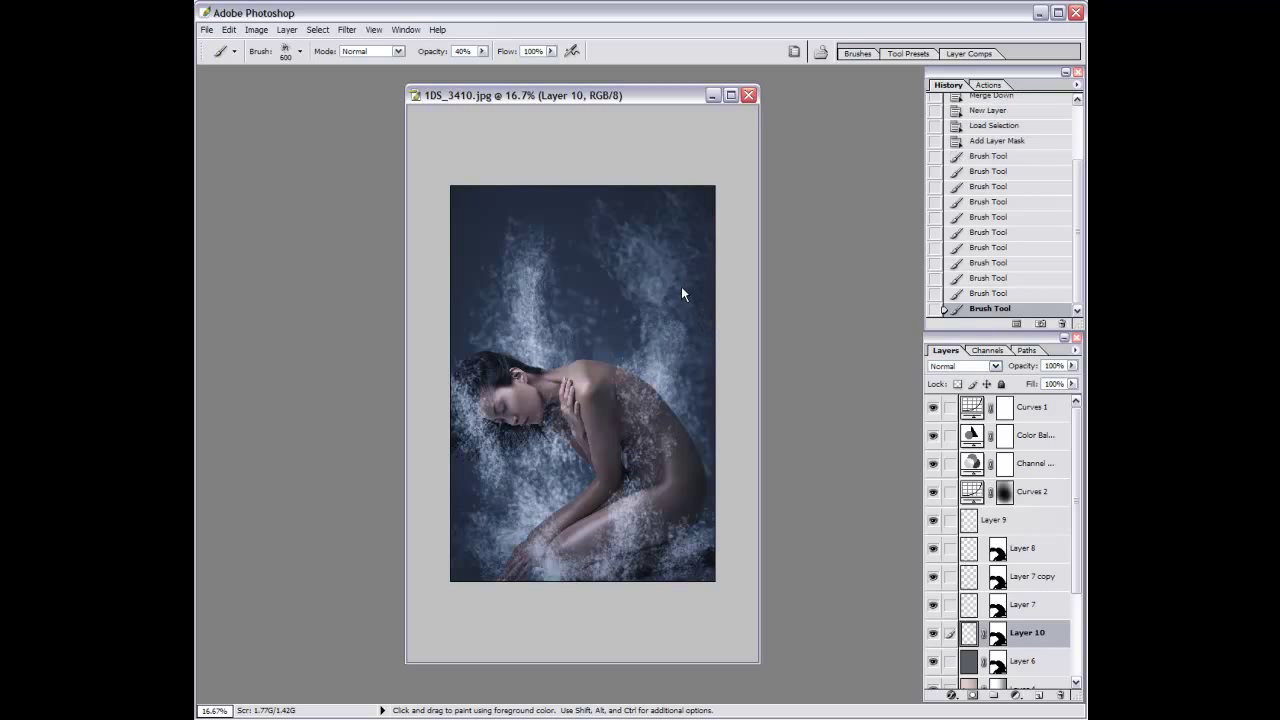
Paint more splatter streaks along the top and upper-right sky with 250 and 175 brushes.
key(bracketleft)
key(bracketleft)
key(bracketleft)
mouse_move(597, 206)
mouse_down()
mouse_move(615, 245)
mouse_move(659, 268)
mouse_move(636, 265)
mouse_up()
key(bracketleft)
key(bracketright)
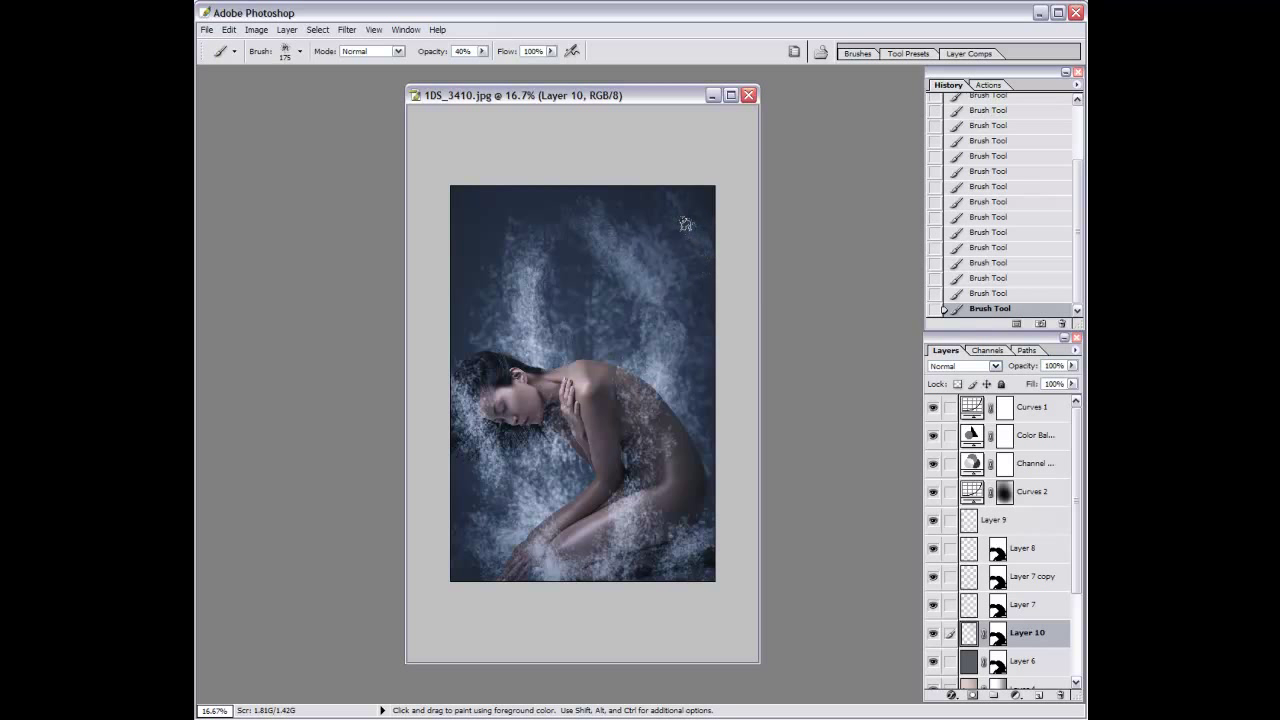
drag(730, 287, 681, 225)
key(bracketright)
key(bracketright)
key(bracketright)
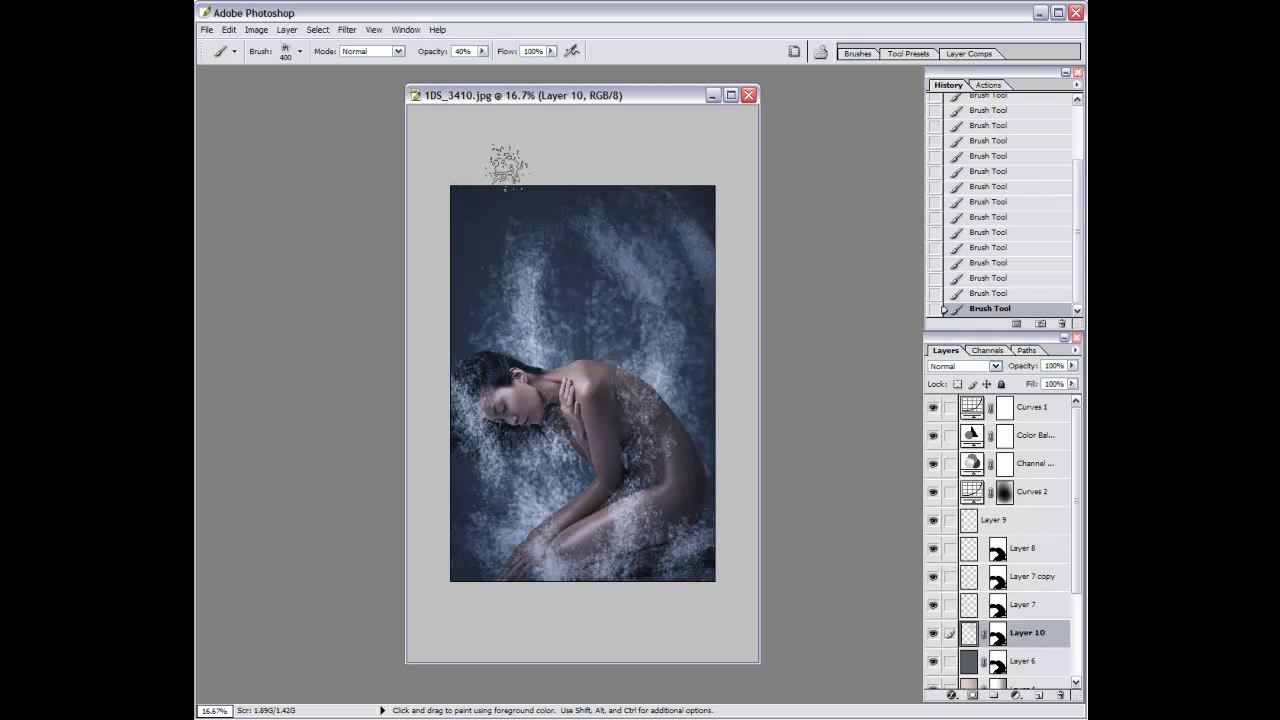
key(bracketleft)
key(bracketleft)
key(bracketleft)
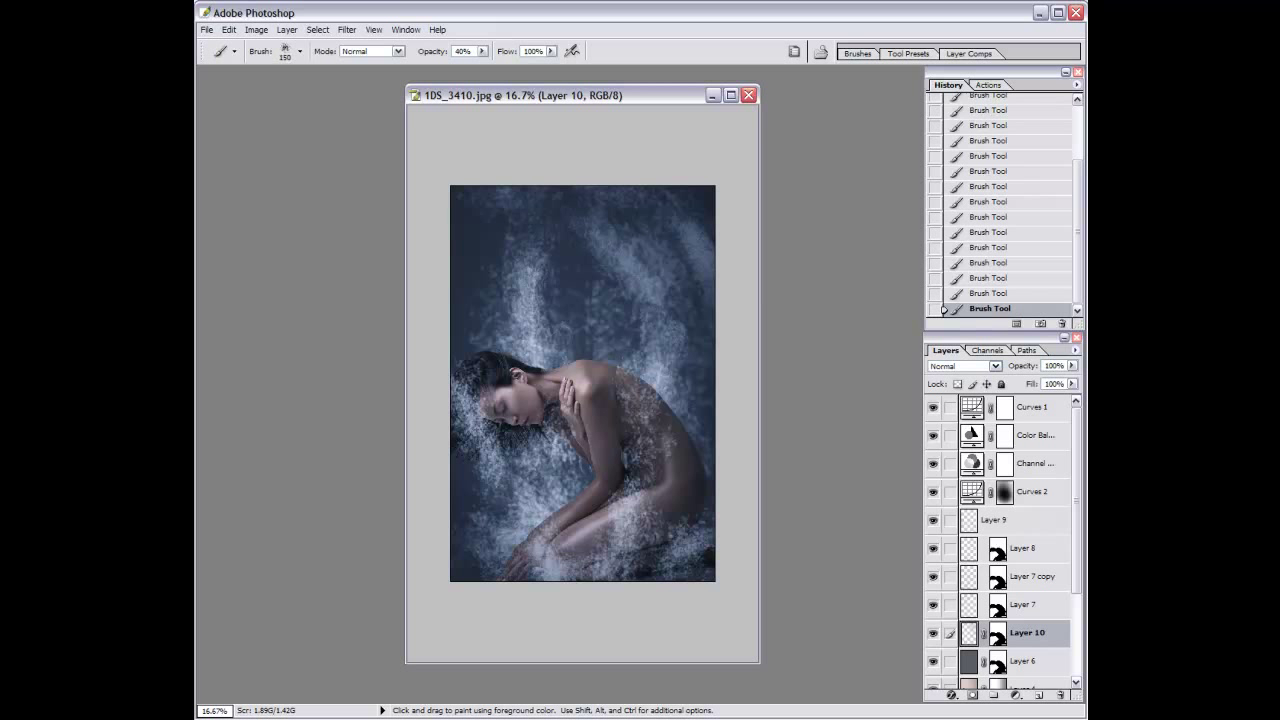
click(346, 30)
click(266, 177)
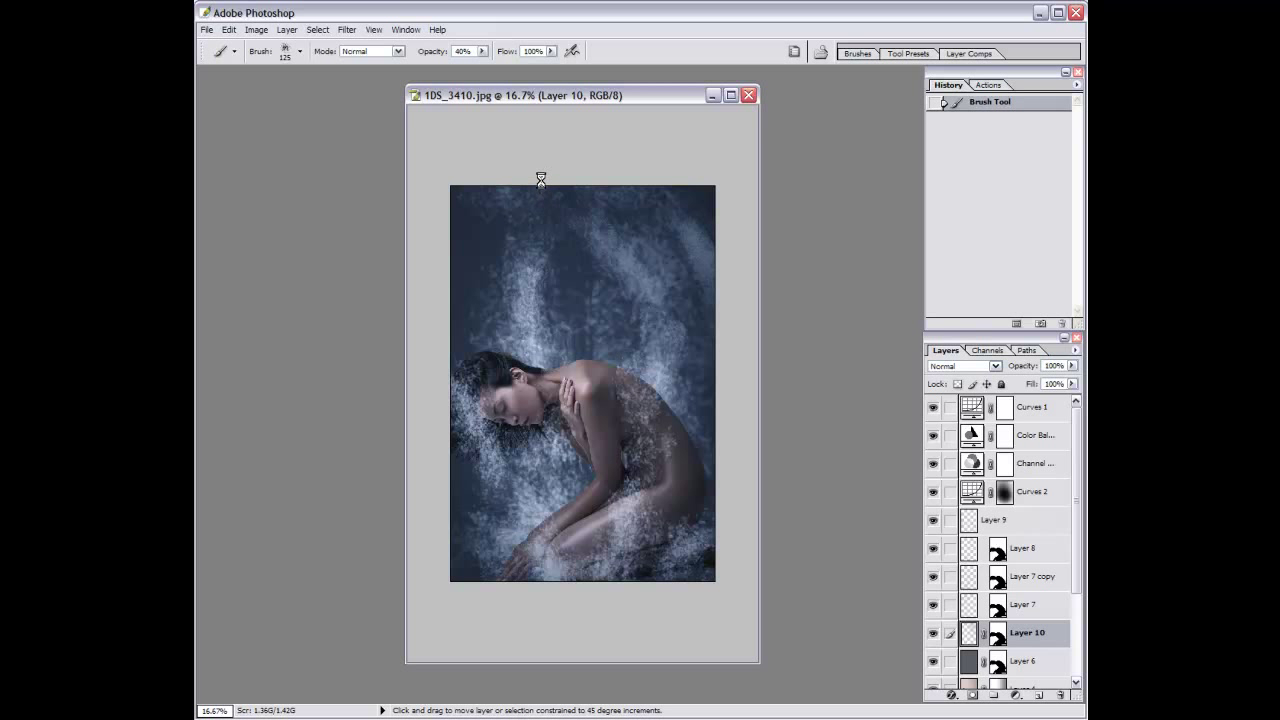
Swirl Layer 10's splatter with a Spin radial blur, unlink its mask, and rerun the blur.
click(346, 30)
mouse_move(356, 137)
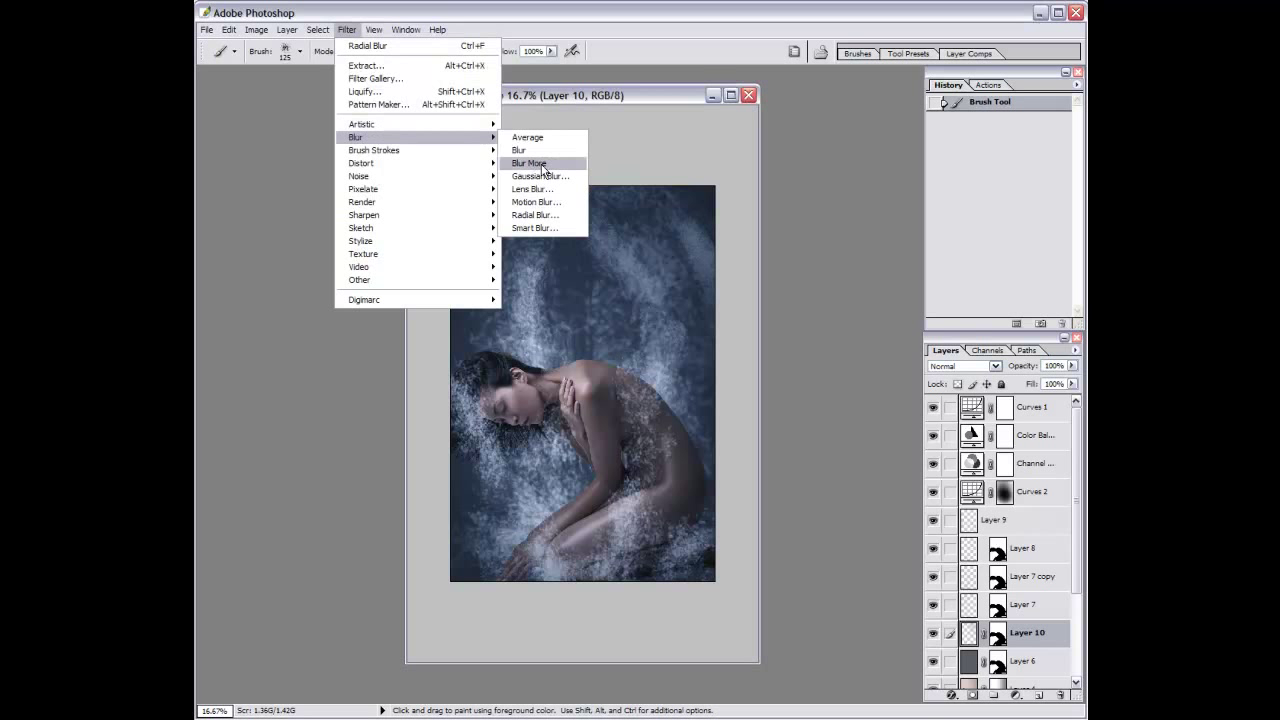
click(540, 222)
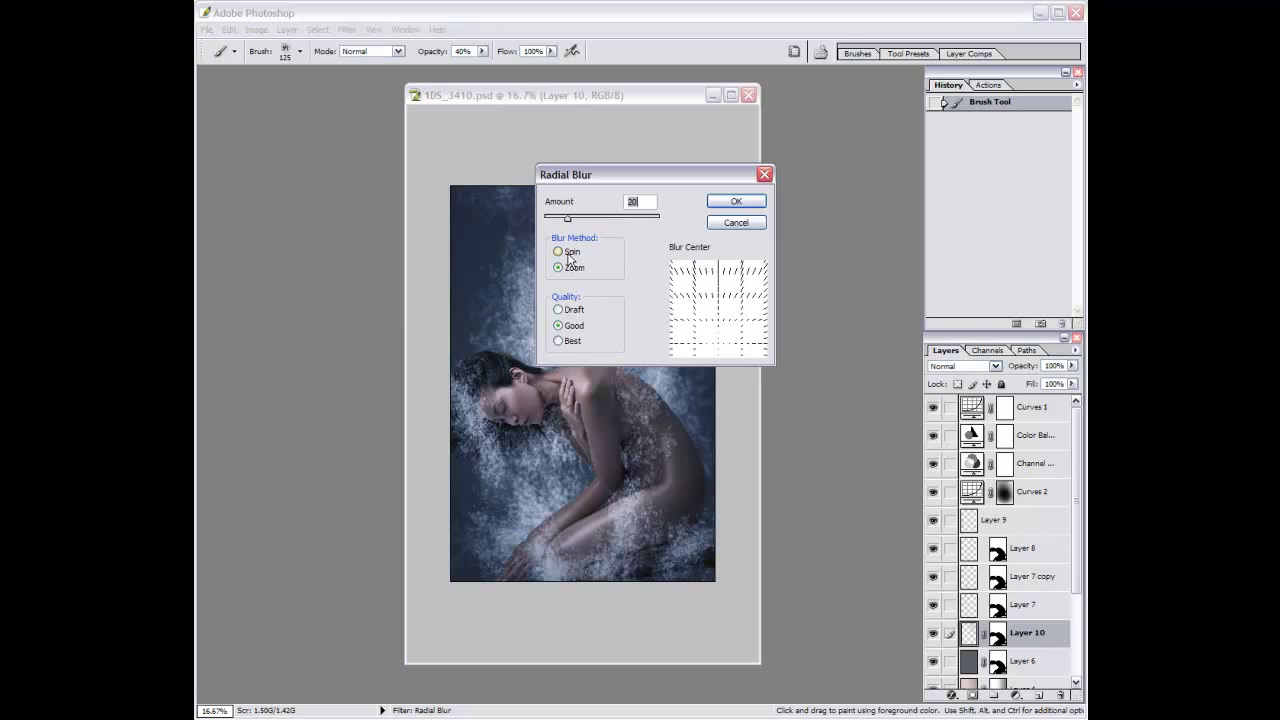
click(558, 252)
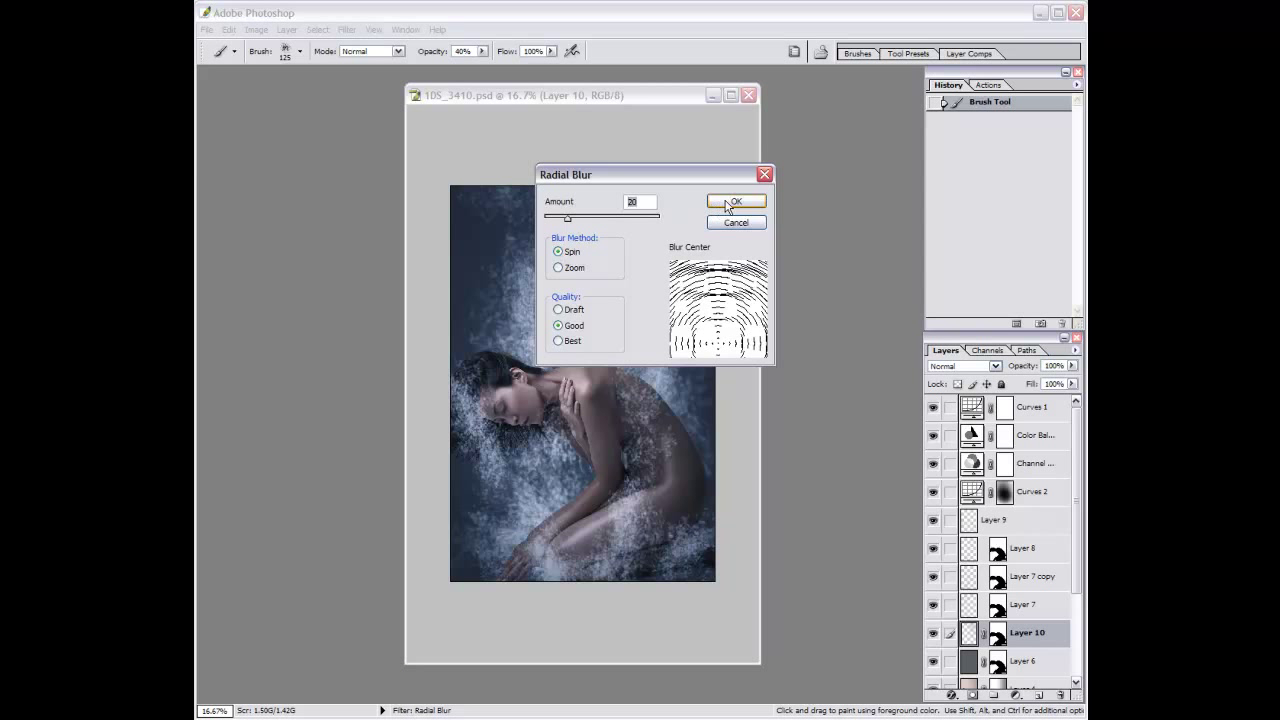
click(729, 203)
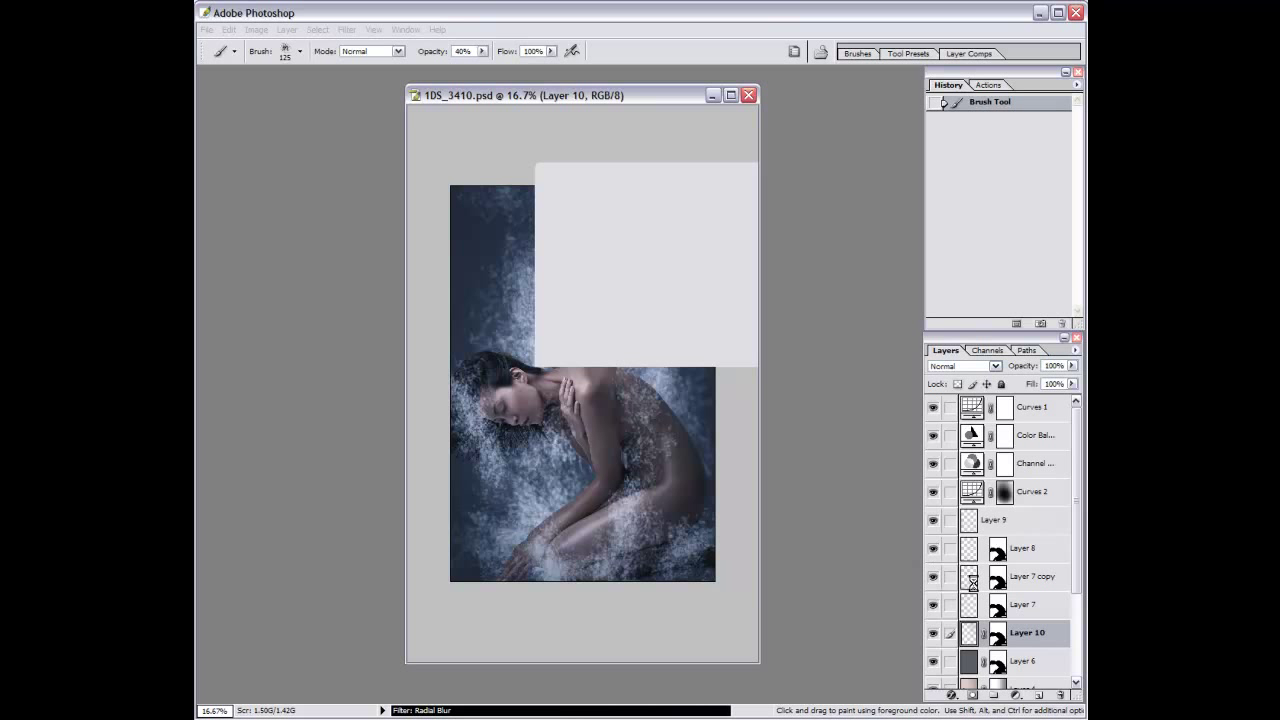
click(984, 634)
key(ctrl+f)
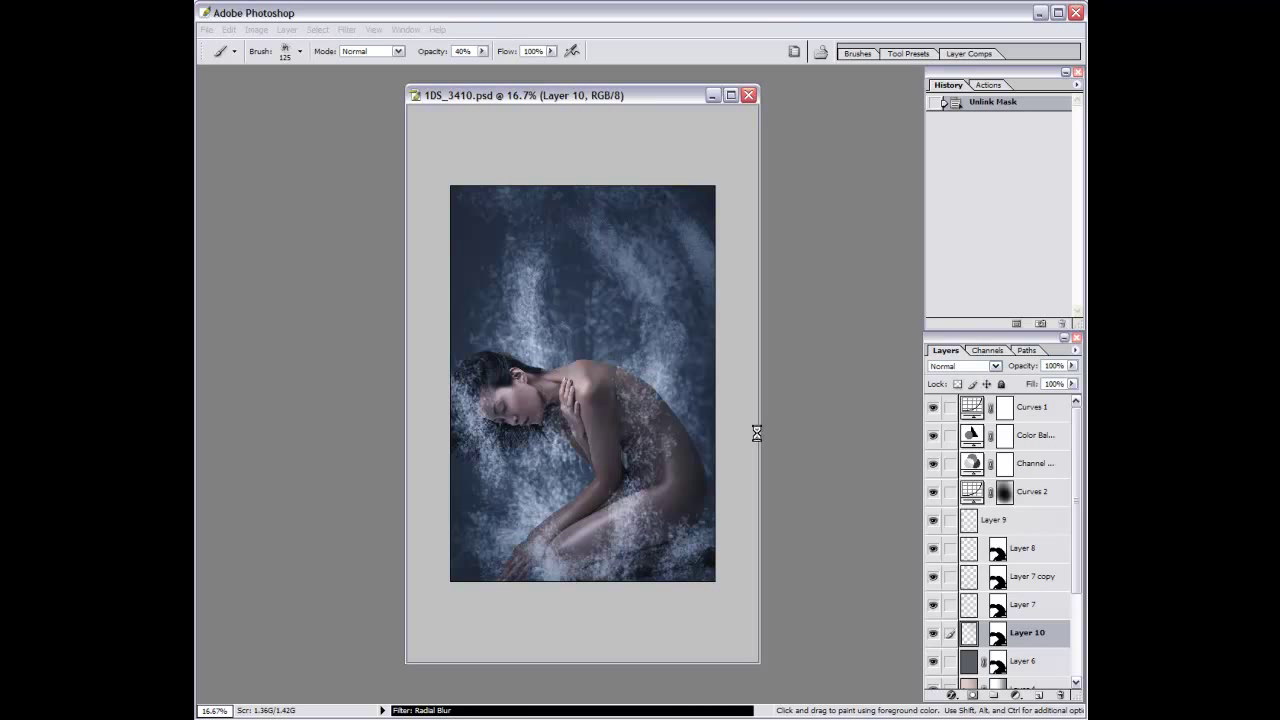
Retry Layer 10's spin radial blur with a bottom-left centre, then a gentler amount 7.
key(ctrl+z)
key(ctrl+alt+f)
drag(718, 340, 666, 352)
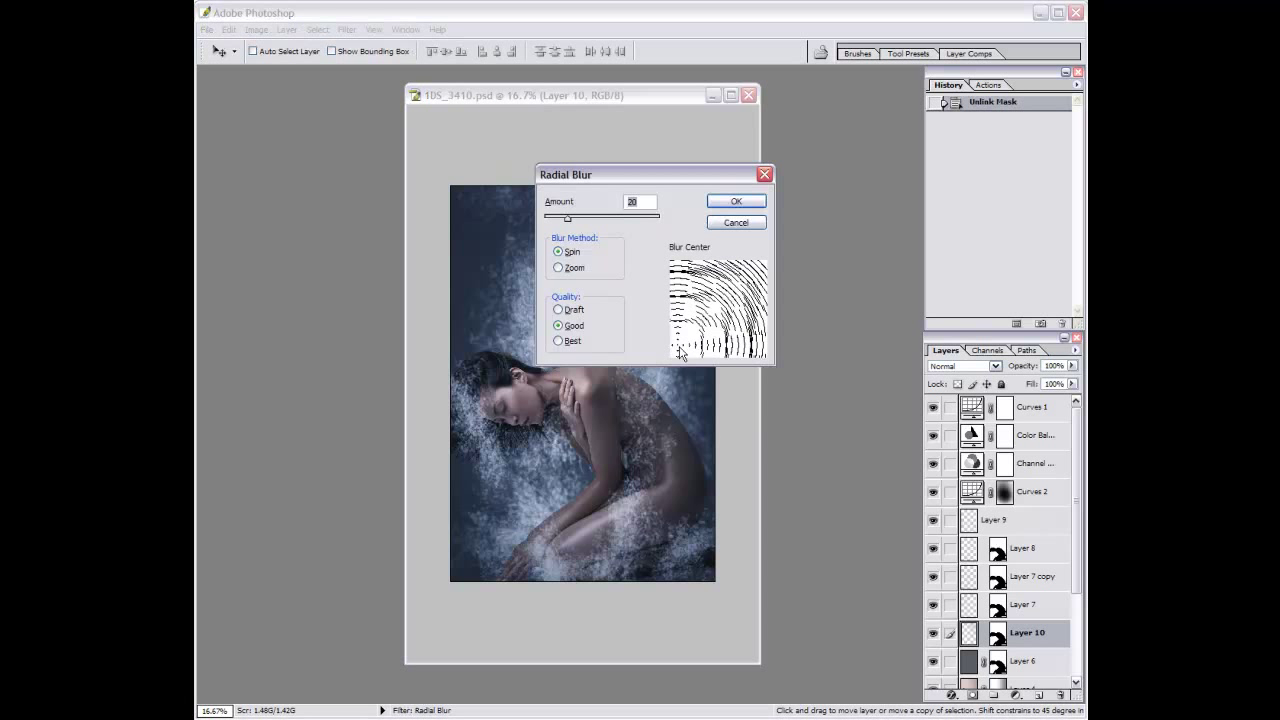
click(734, 202)
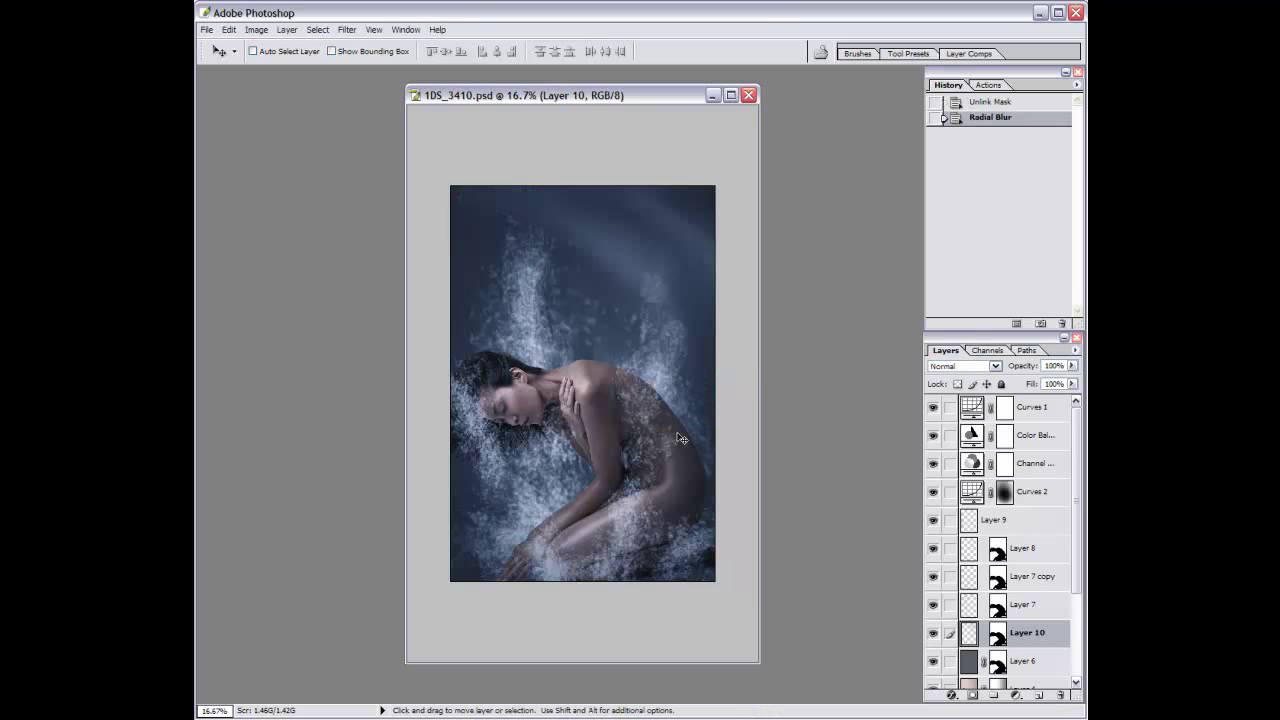
key(ctrl+z)
key(ctrl+alt+f)
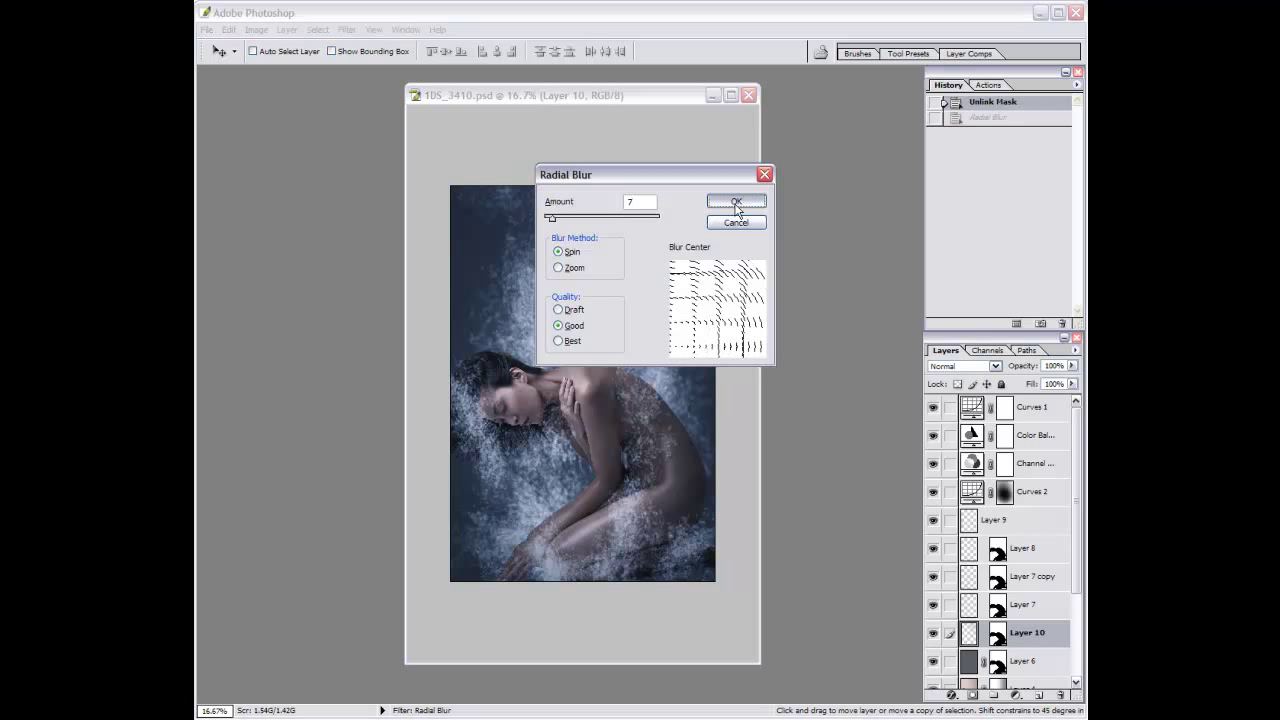
click(725, 205)
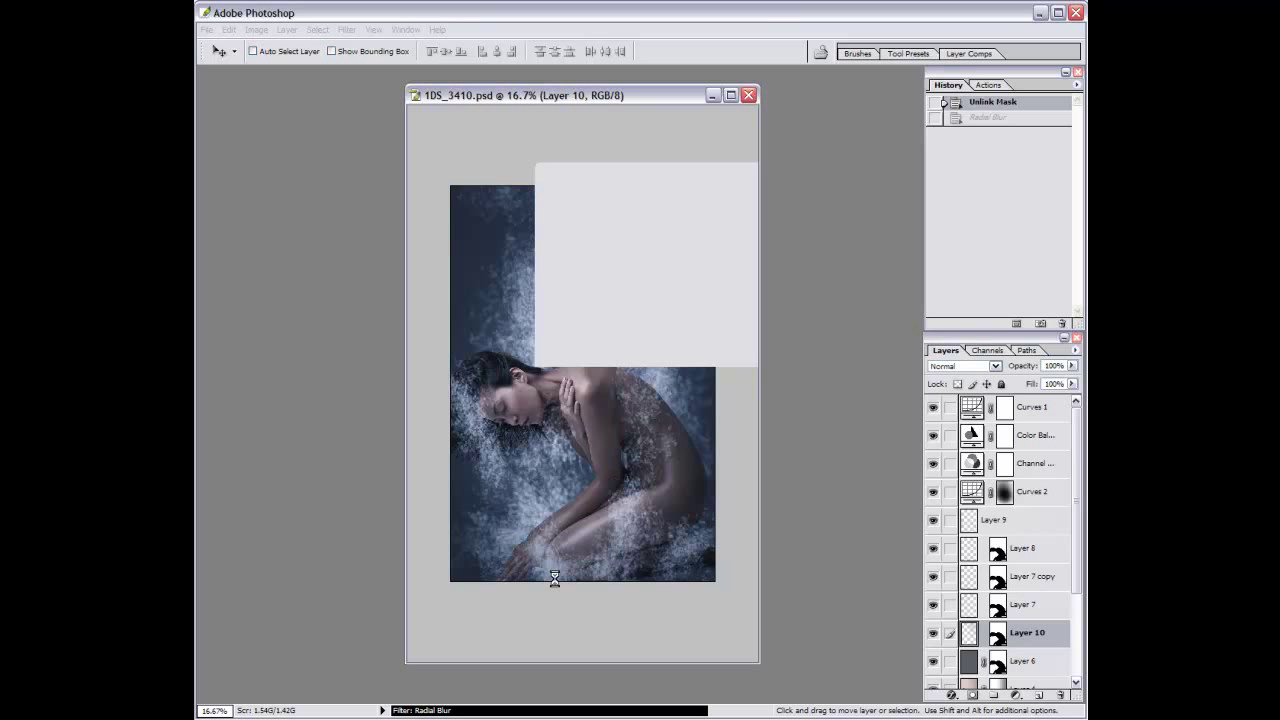
Reapply the spin radial blur to Layer 10 and run it a second time.
key(ctrl+z)
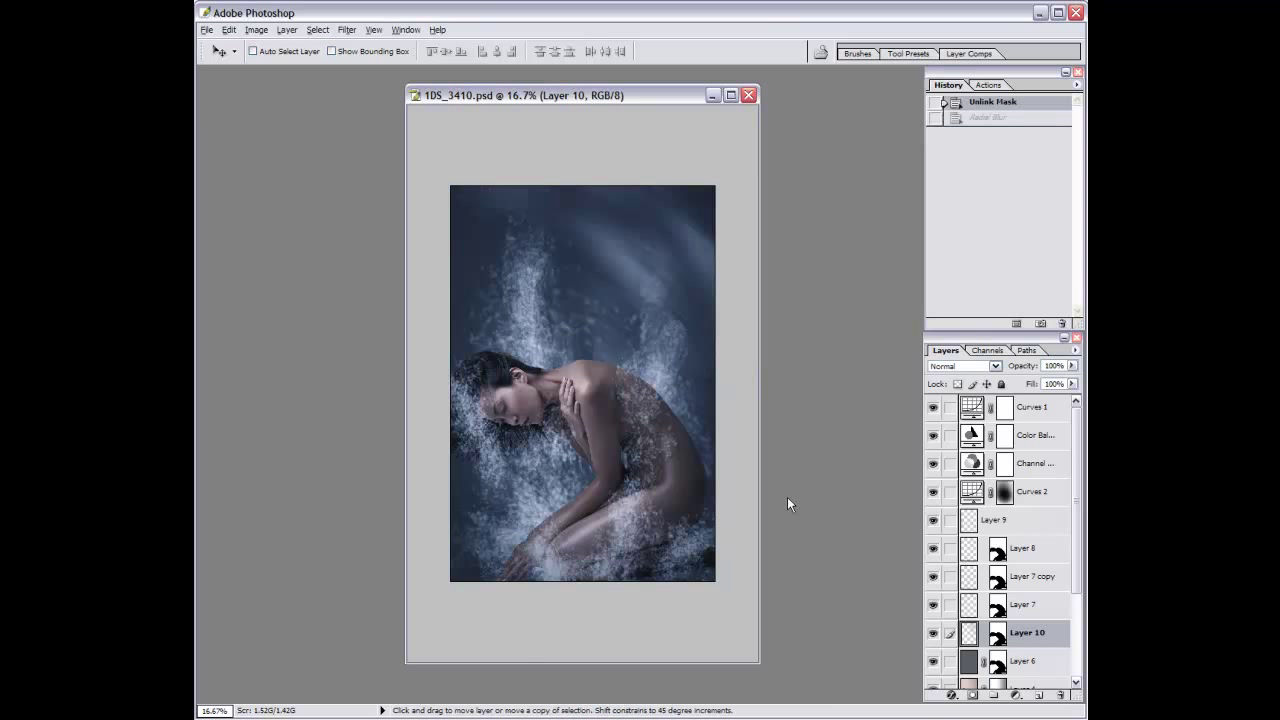
key(ctrl+alt+f)
click(731, 201)
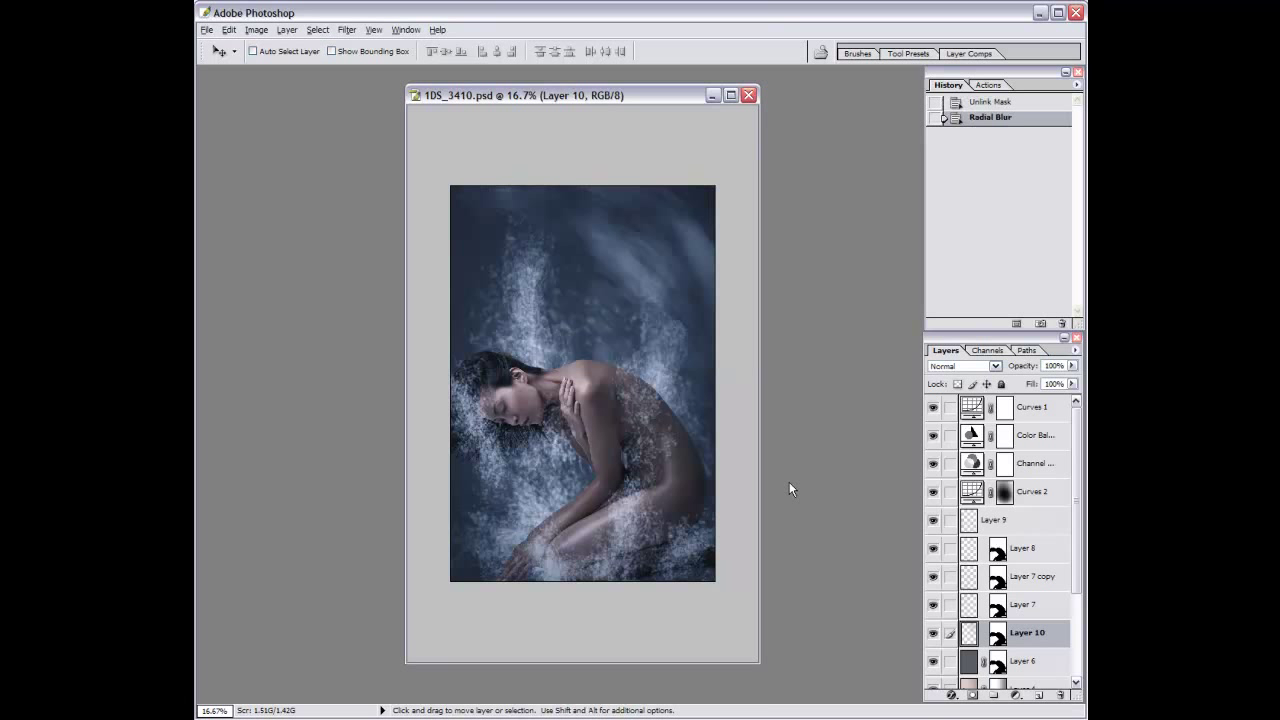
key(ctrl+z)
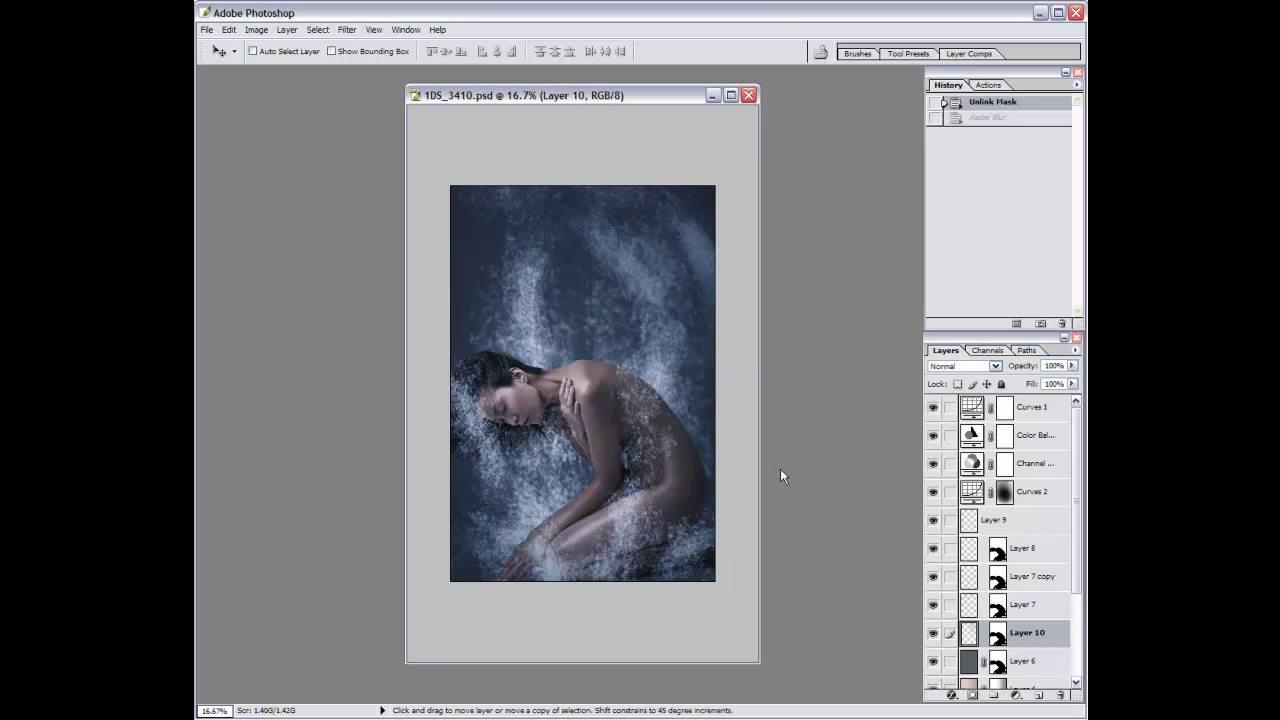
key(ctrl+alt+f)
key(Return)
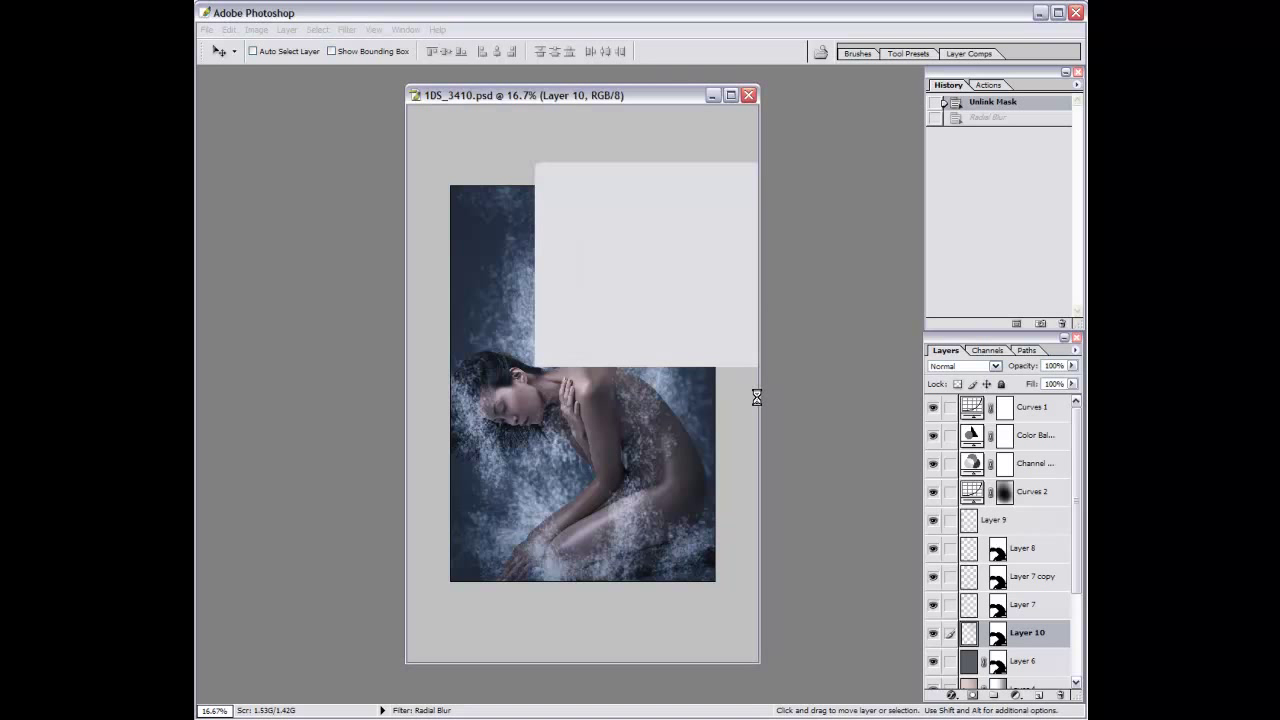
key(ctrl+f)
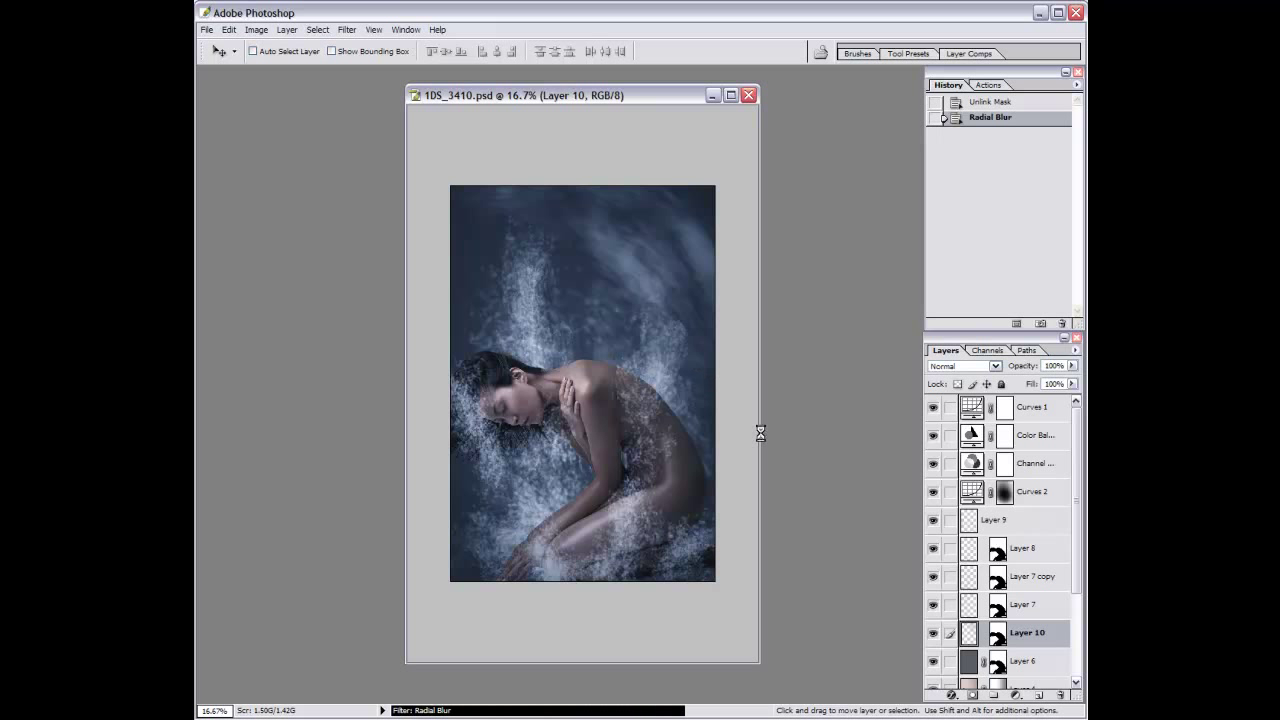
Duplicate Layer 10 and undo it, then toggle Layer 9's visibility and select Layer 9.
key(ctrl+j)
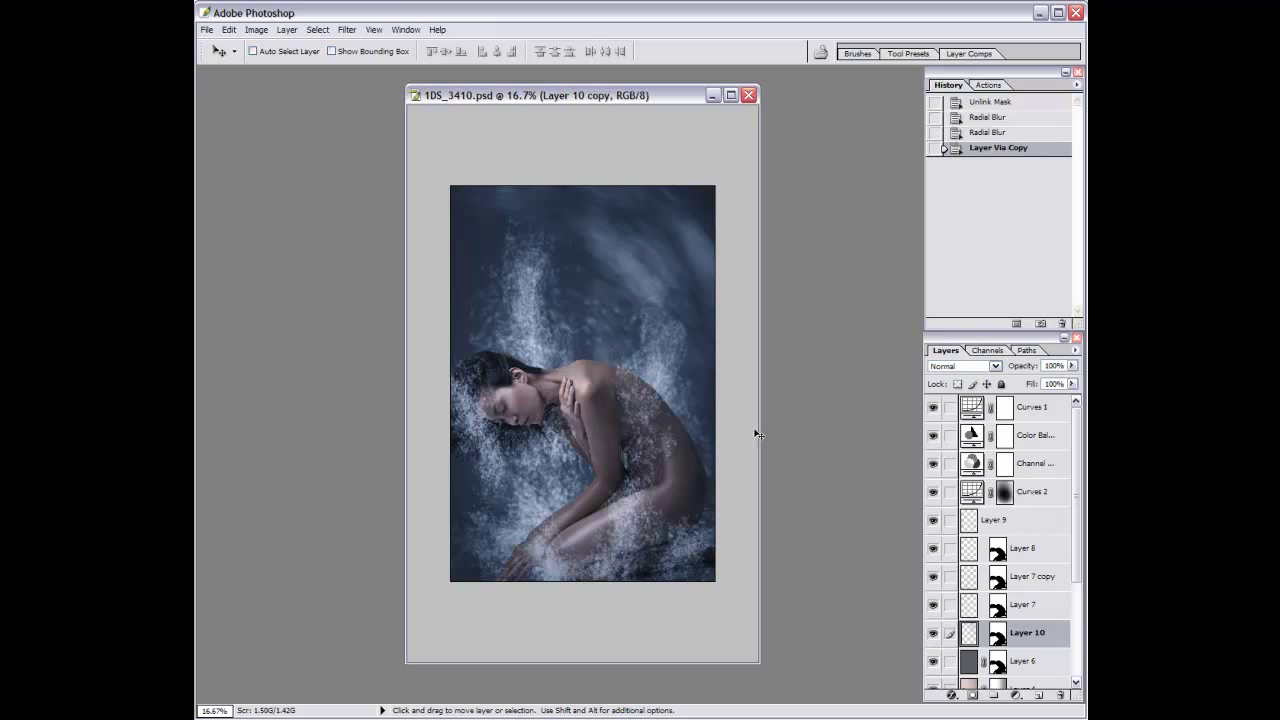
key(ctrl+z)
key(ctrl+z)
key(ctrl+z)
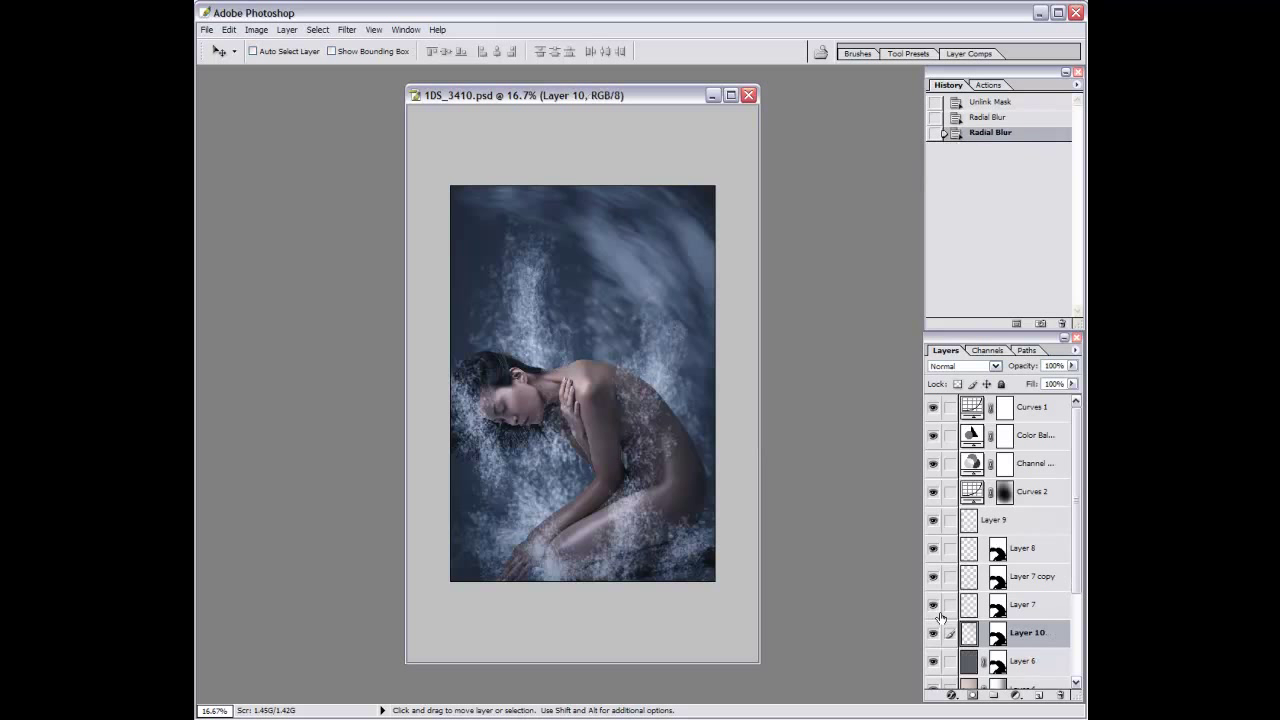
click(933, 520)
click(975, 520)
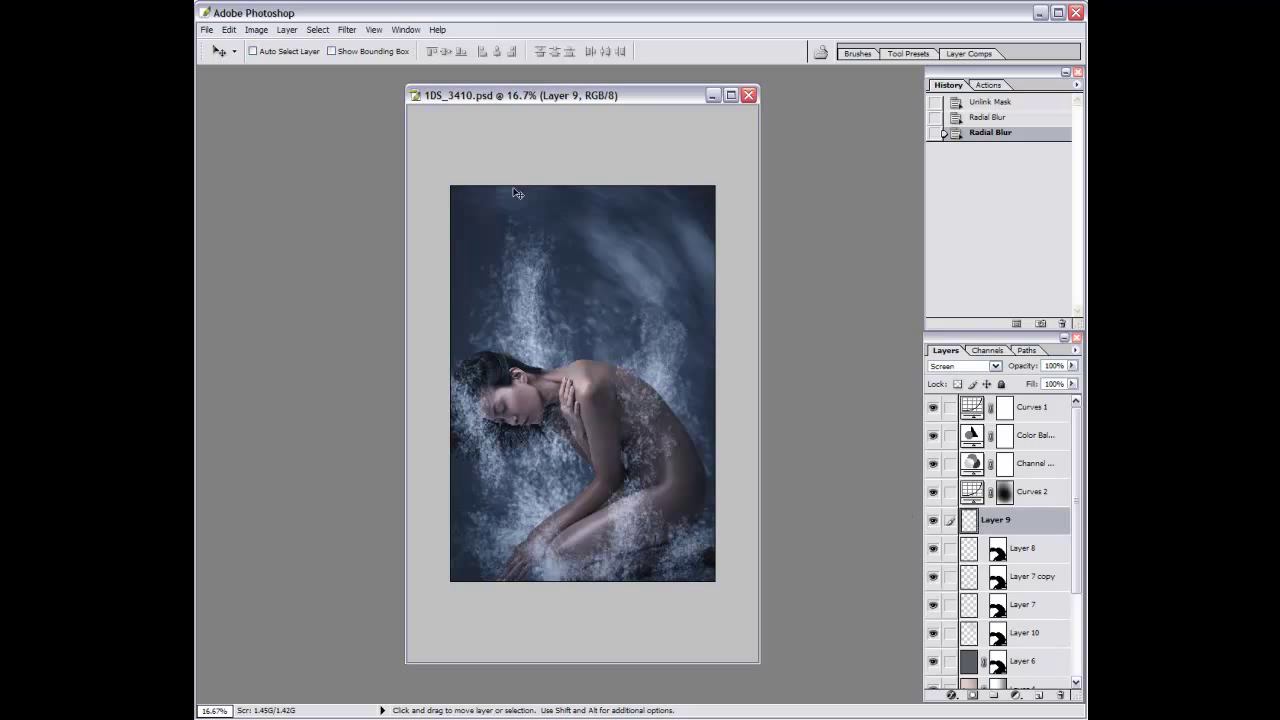
Duplicate Layer 9 and give the copy a Zoom radial blur of amount 5.
key(ctrl+j)
click(347, 29)
click(535, 210)
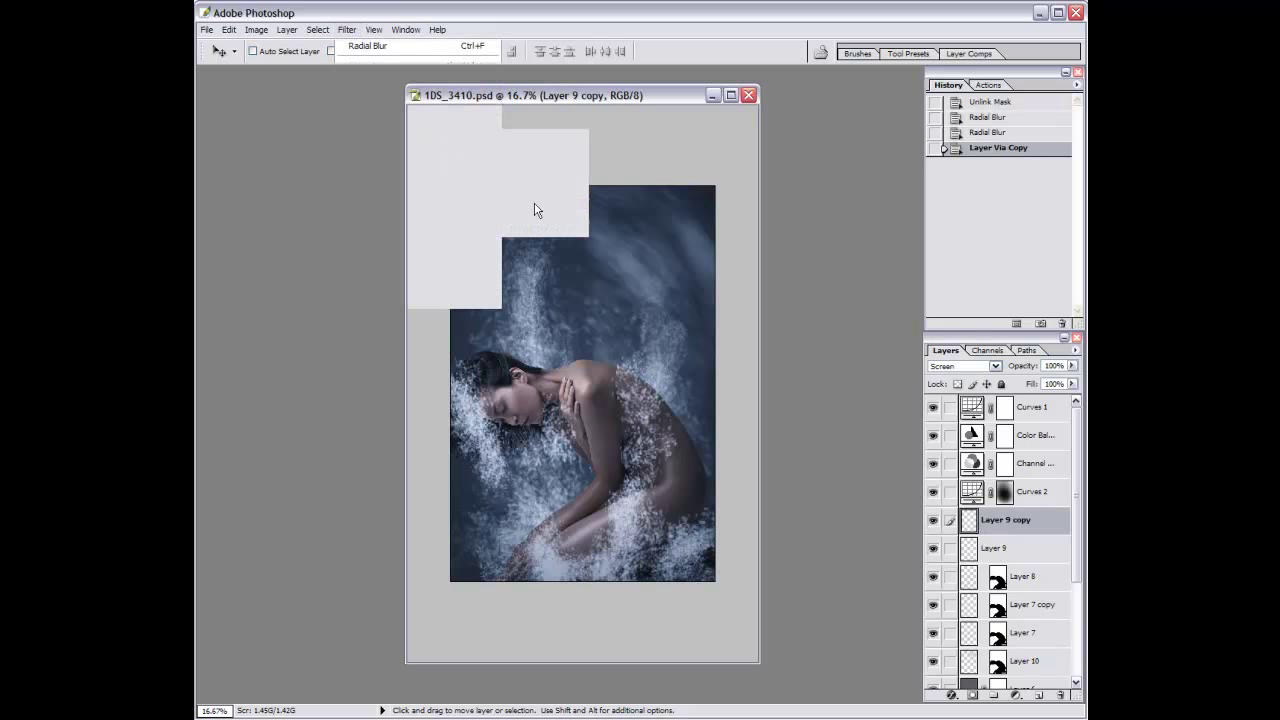
key(Escape)
click(347, 29)
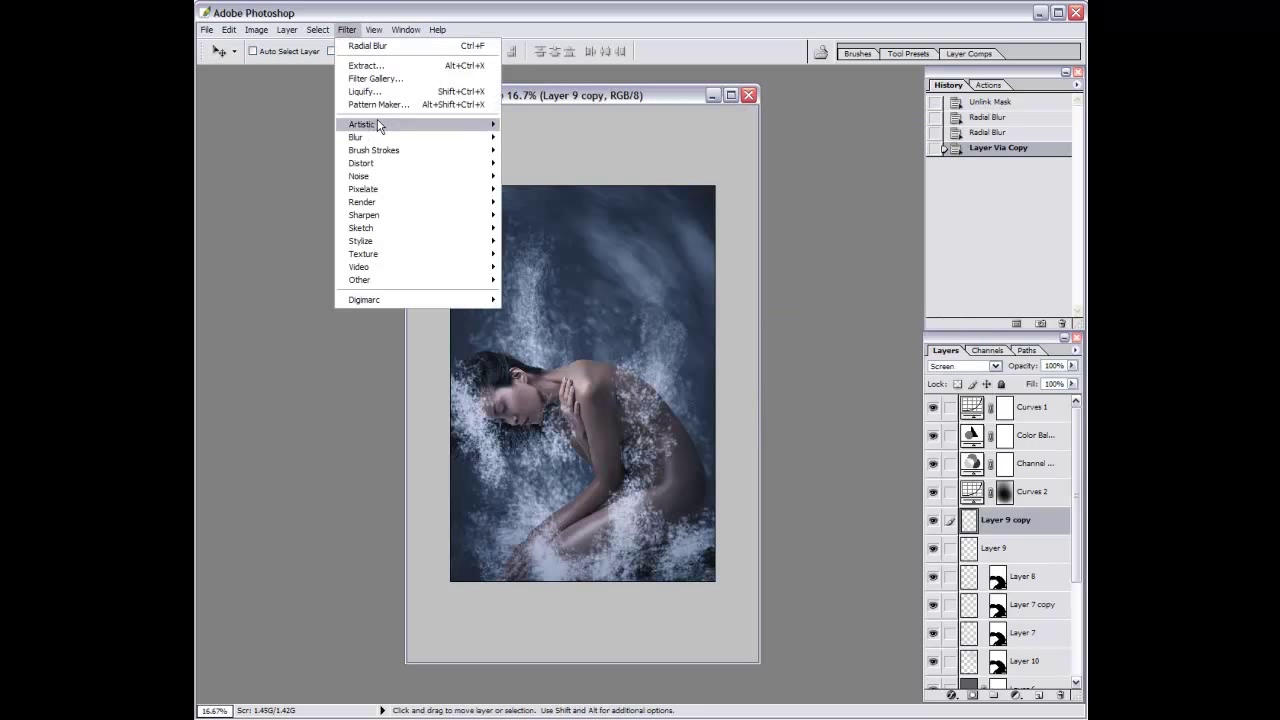
mouse_move(356, 137)
click(540, 219)
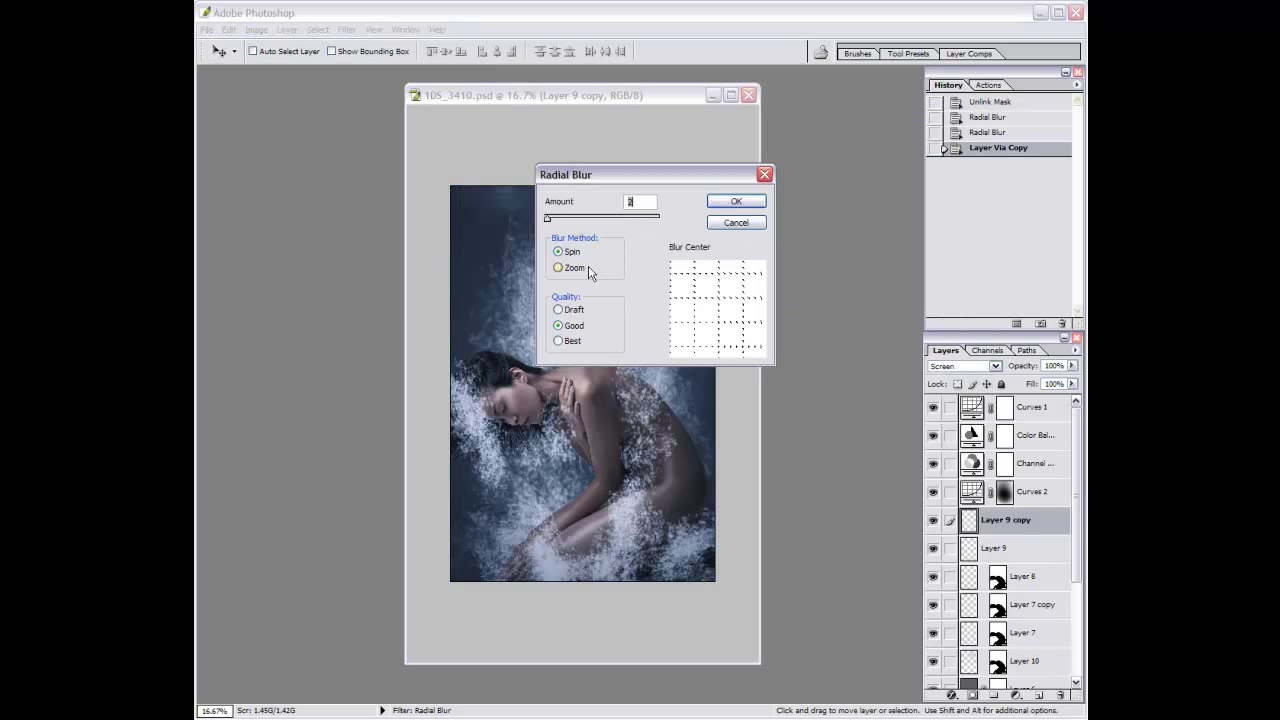
text(5)
click(570, 268)
drag(717, 360, 722, 361)
key(Return)
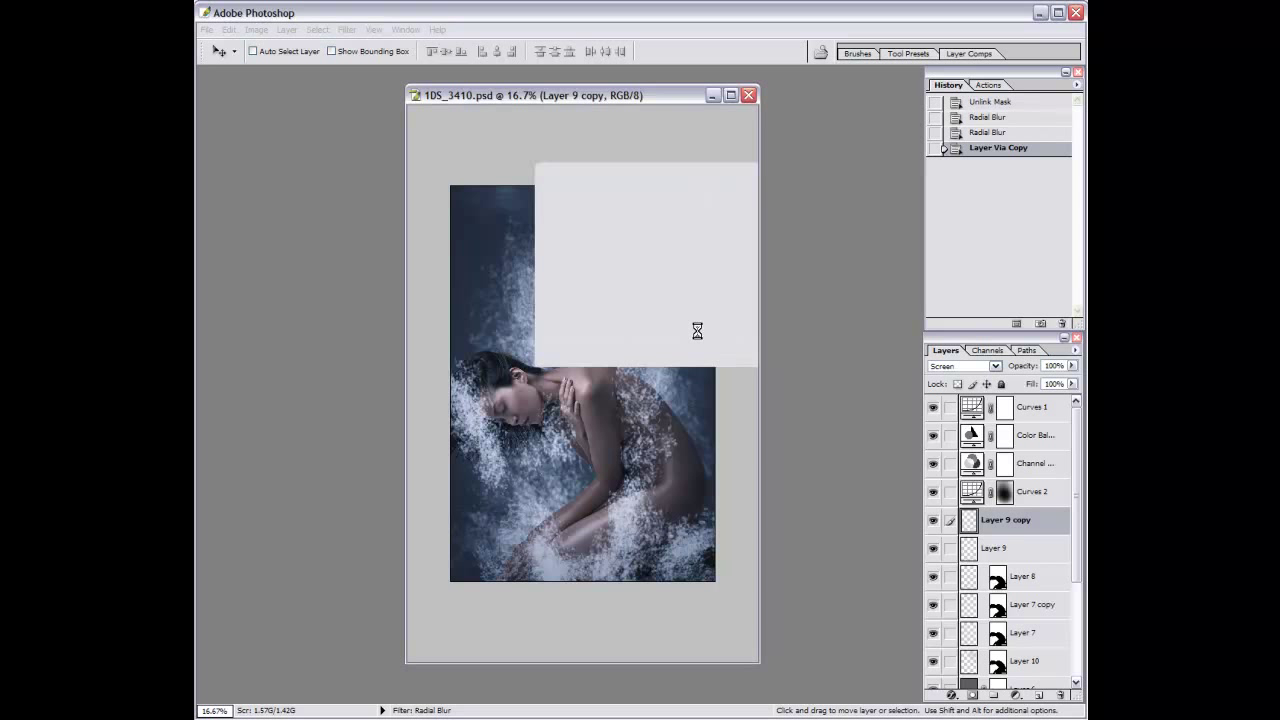
Reapply the zoom radial blur to the Layer 9 copy; test a left shift and undo it.
key(ctrl+z)
key(ctrl+z)
key(ctrl+f)
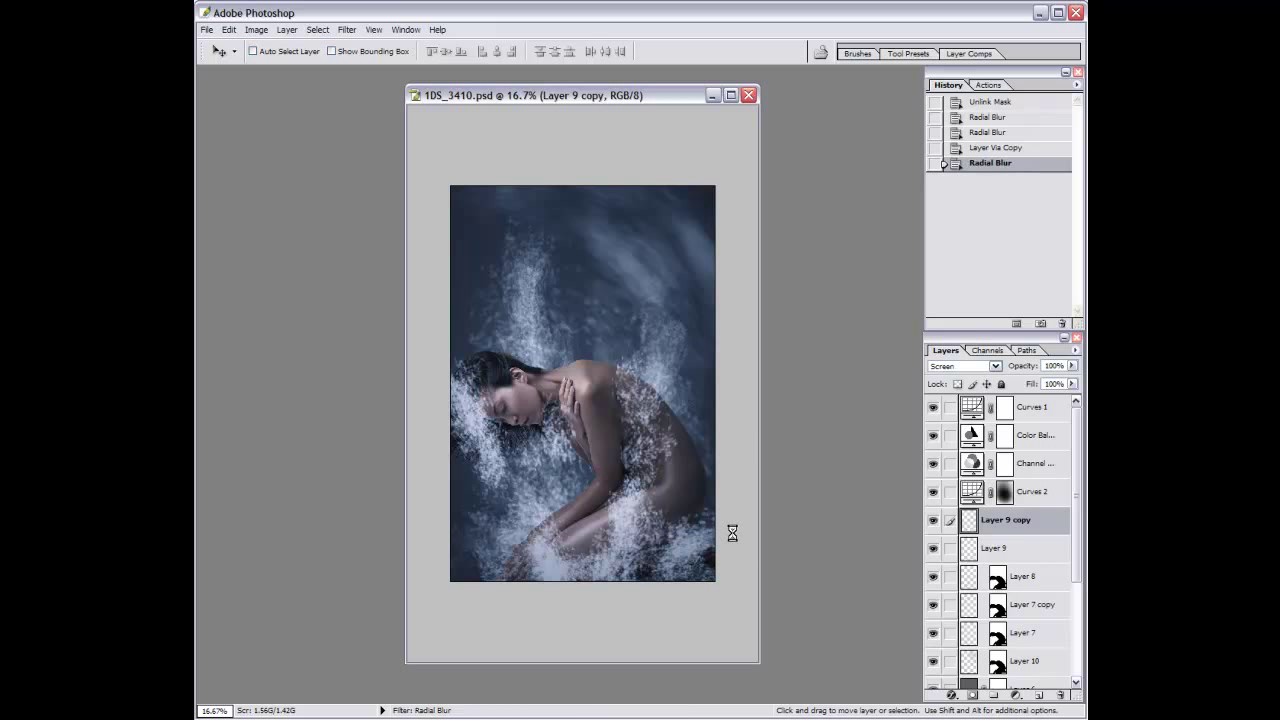
key(shift+Up)
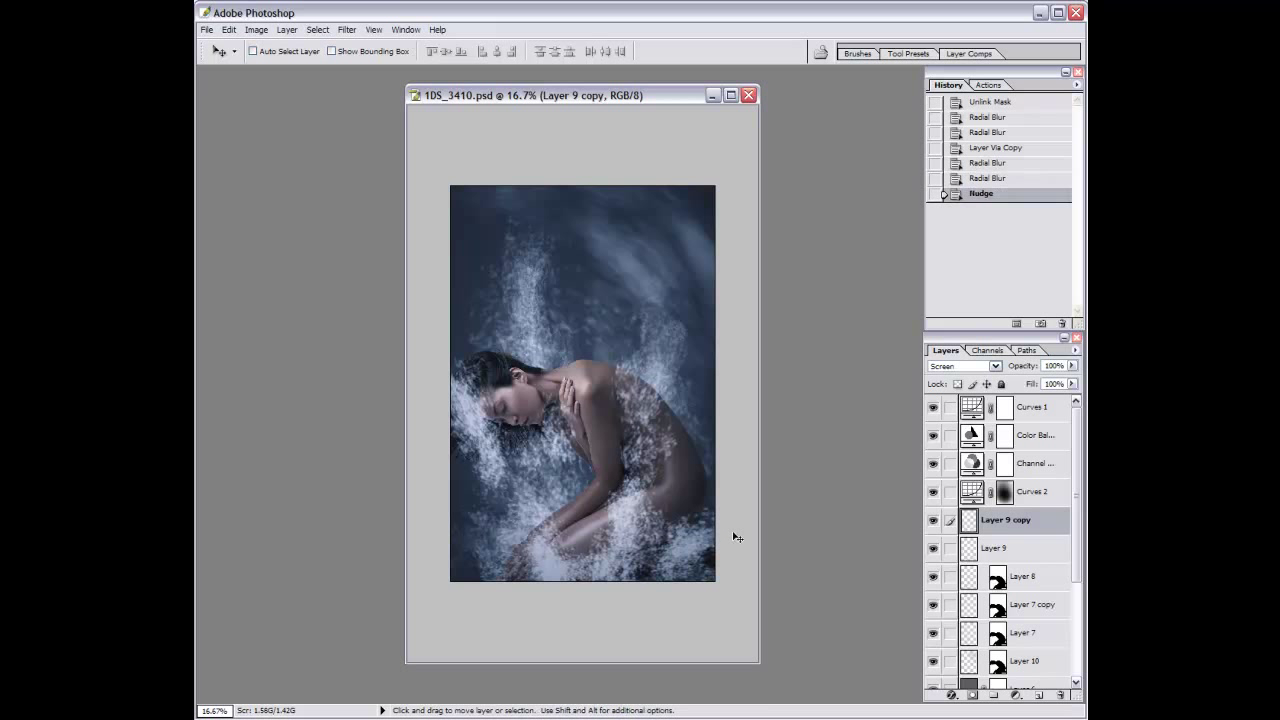
key(ctrl+z)
drag(717, 513, 650, 500)
key(ctrl+z)
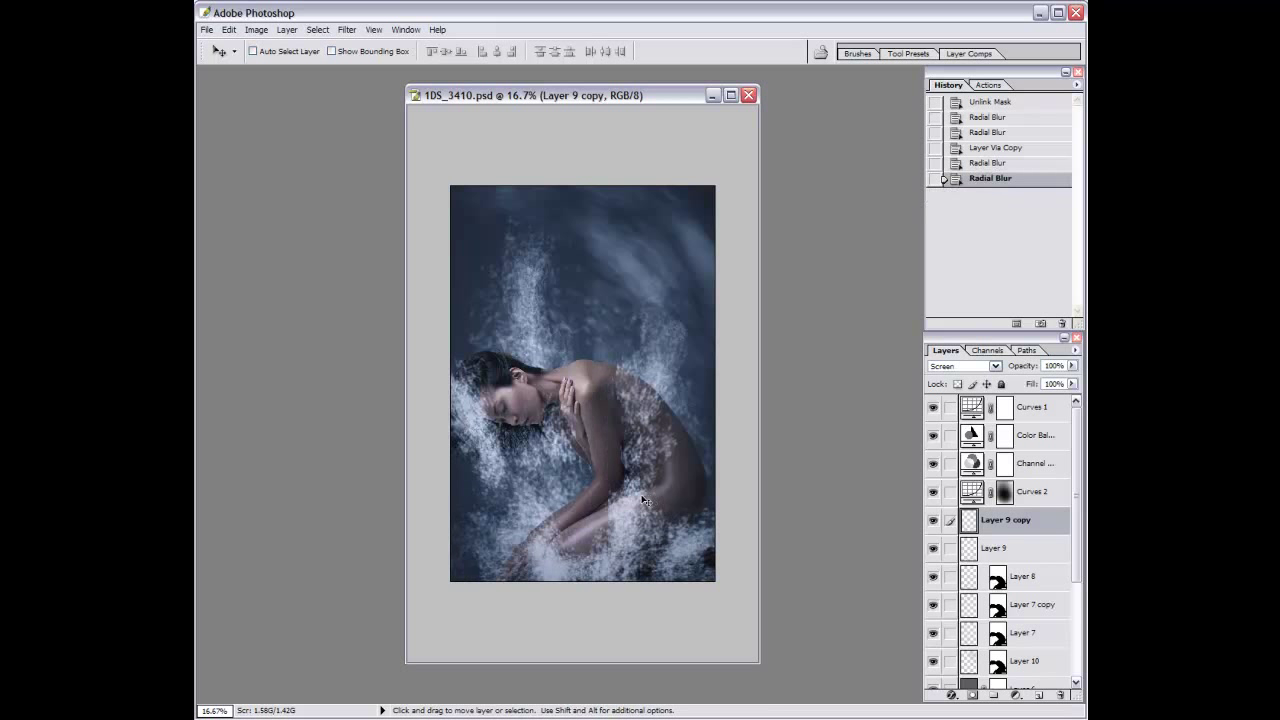
key(ctrl+t)
Stretch and enlarge the Layer 9 copy, flip it horizontally, and move it lower over the figure.
drag(583, 282, 604, 155)
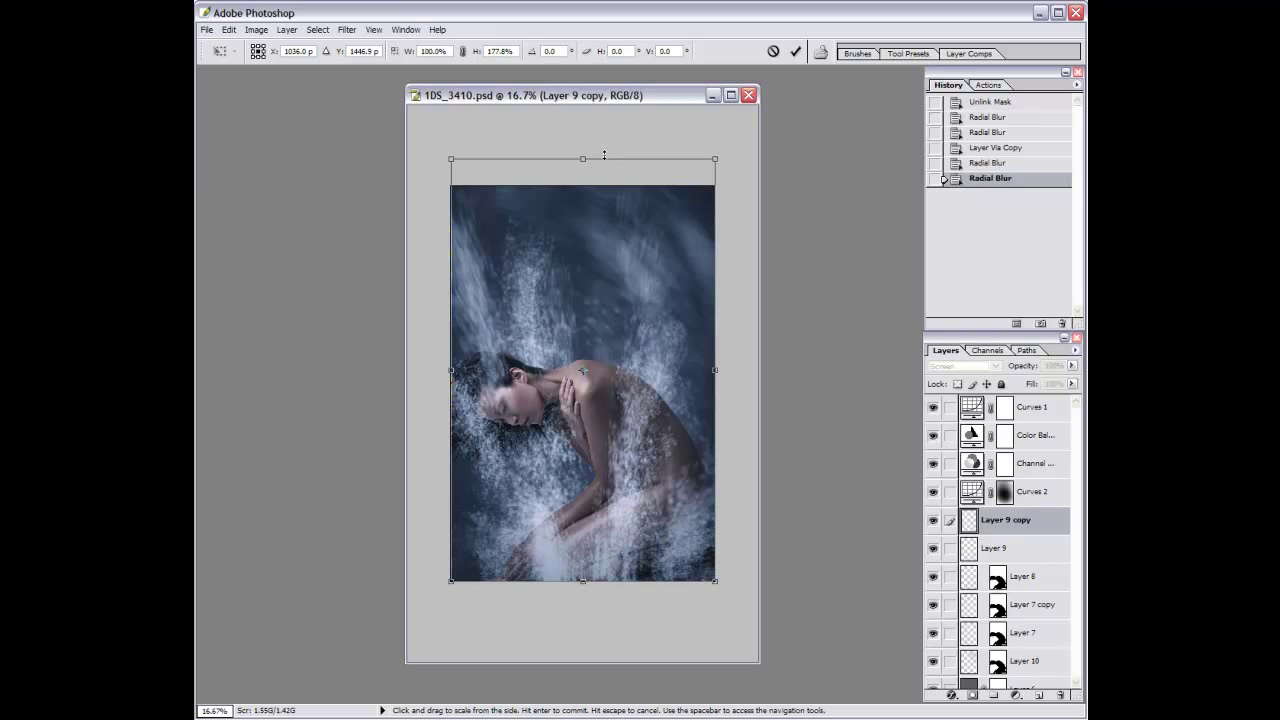
mouse_move(715, 158)
mouse_down()
mouse_move(748, 122)
mouse_move(762, 276)
mouse_move(802, 312)
mouse_up()
right_click(657, 396)
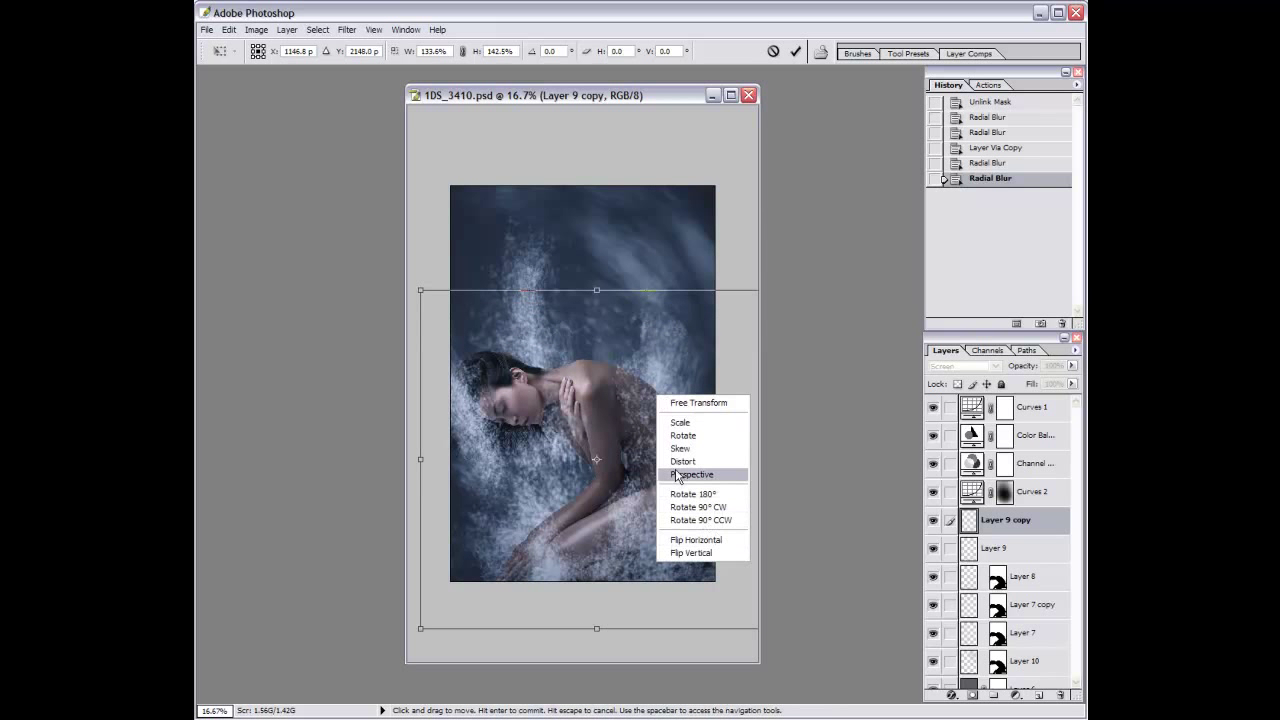
click(700, 540)
mouse_move(420, 290)
mouse_down()
mouse_move(472, 181)
mouse_move(350, 308)
mouse_move(428, 252)
mouse_up()
drag(555, 329, 563, 381)
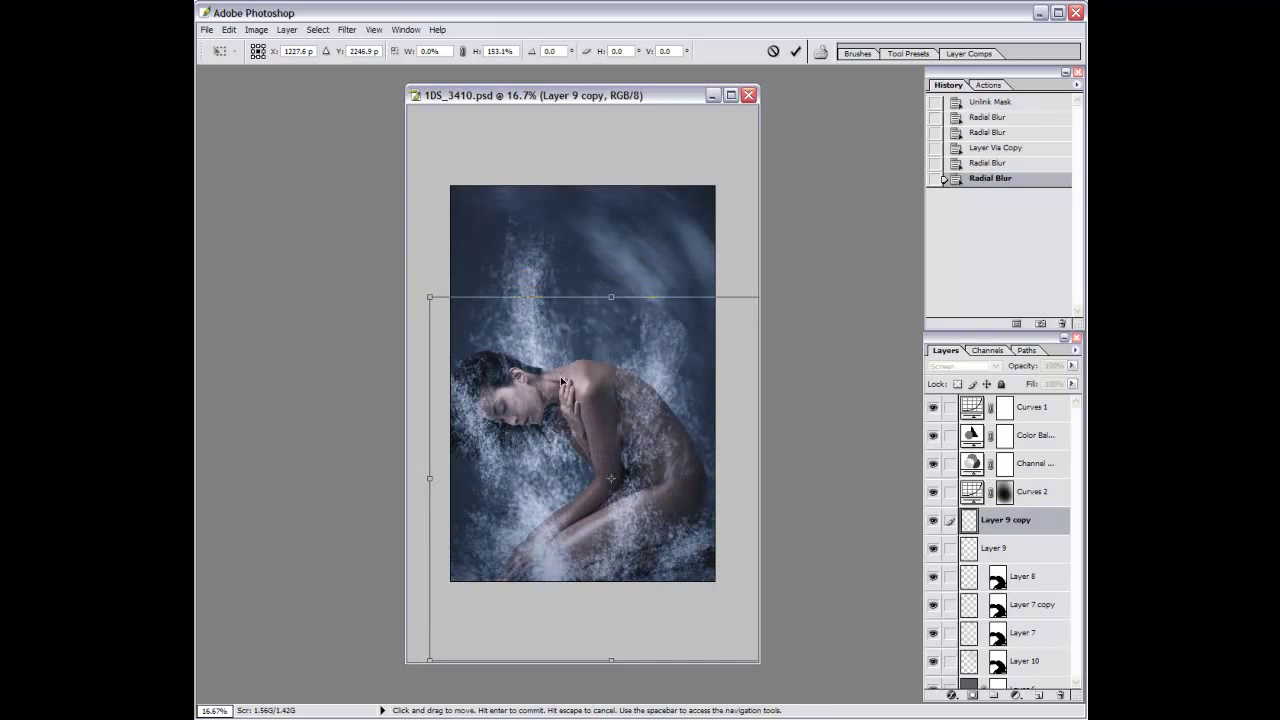
key(Return)
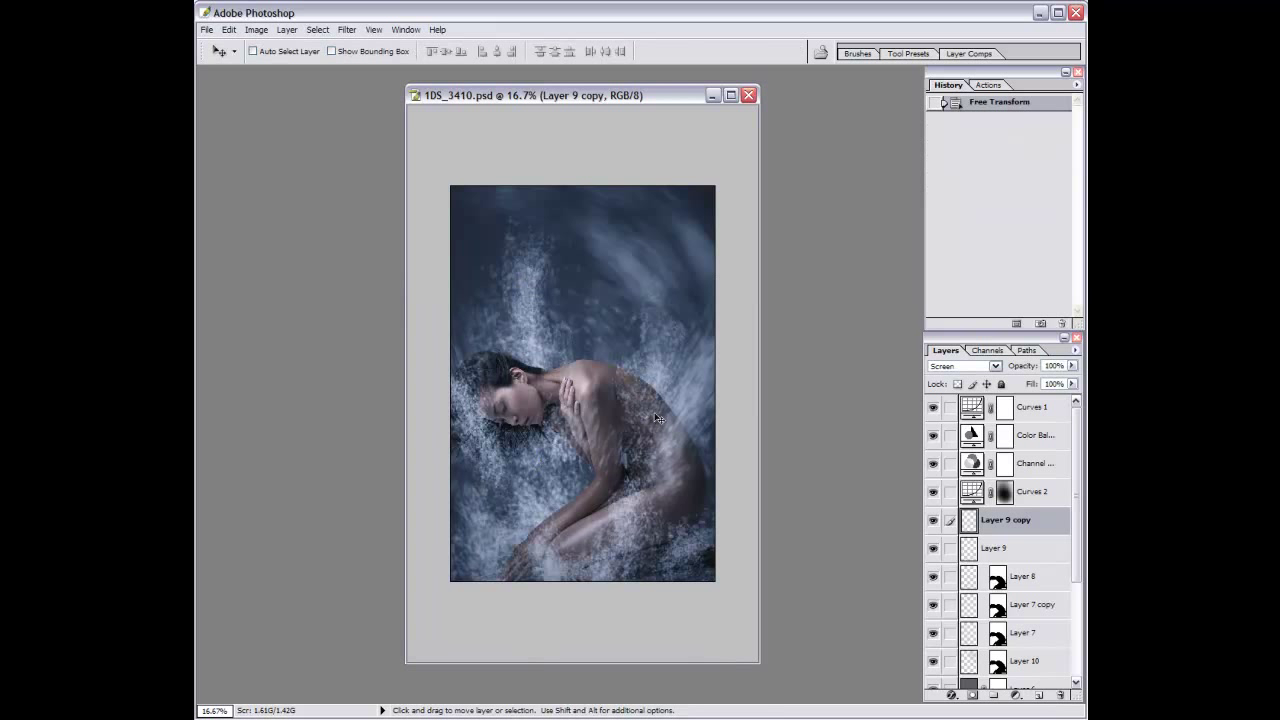
Erase the Layer 9 copy's splashes at the lower left and across the woman's body with a 400 eraser.
click(933, 521)
key(e)
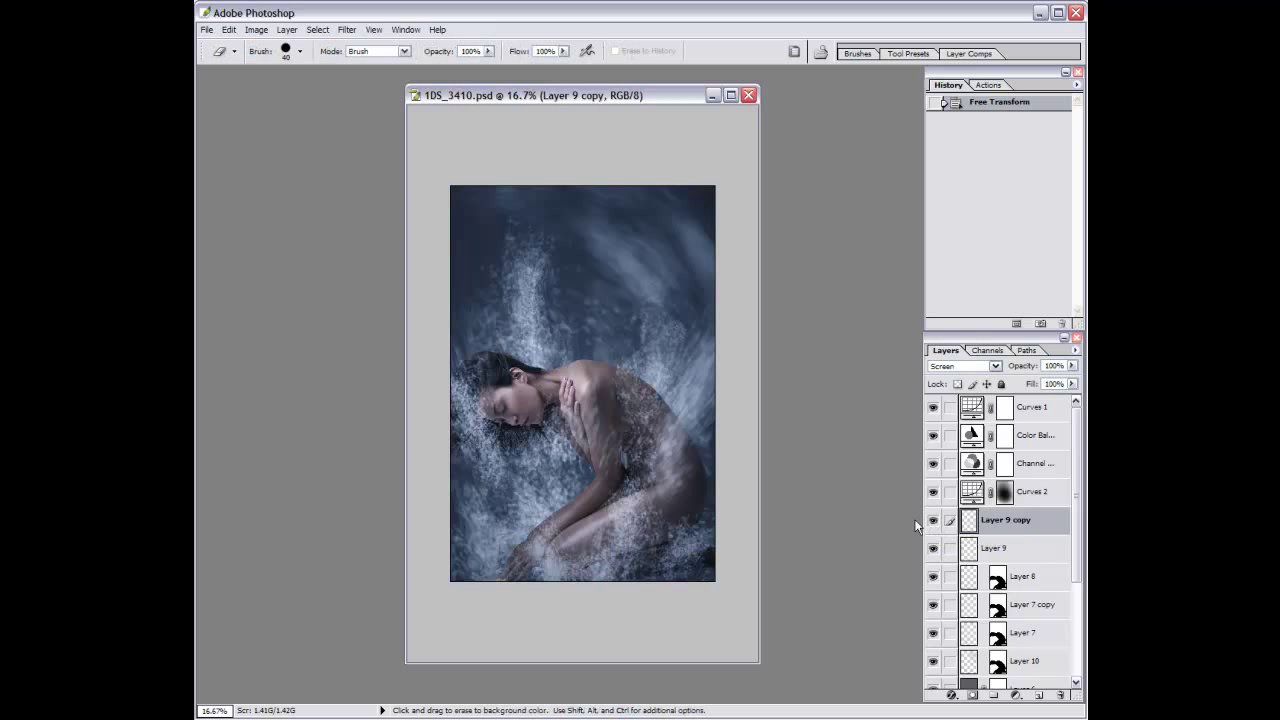
key(bracketright)
key(bracketright)
key(bracketright)
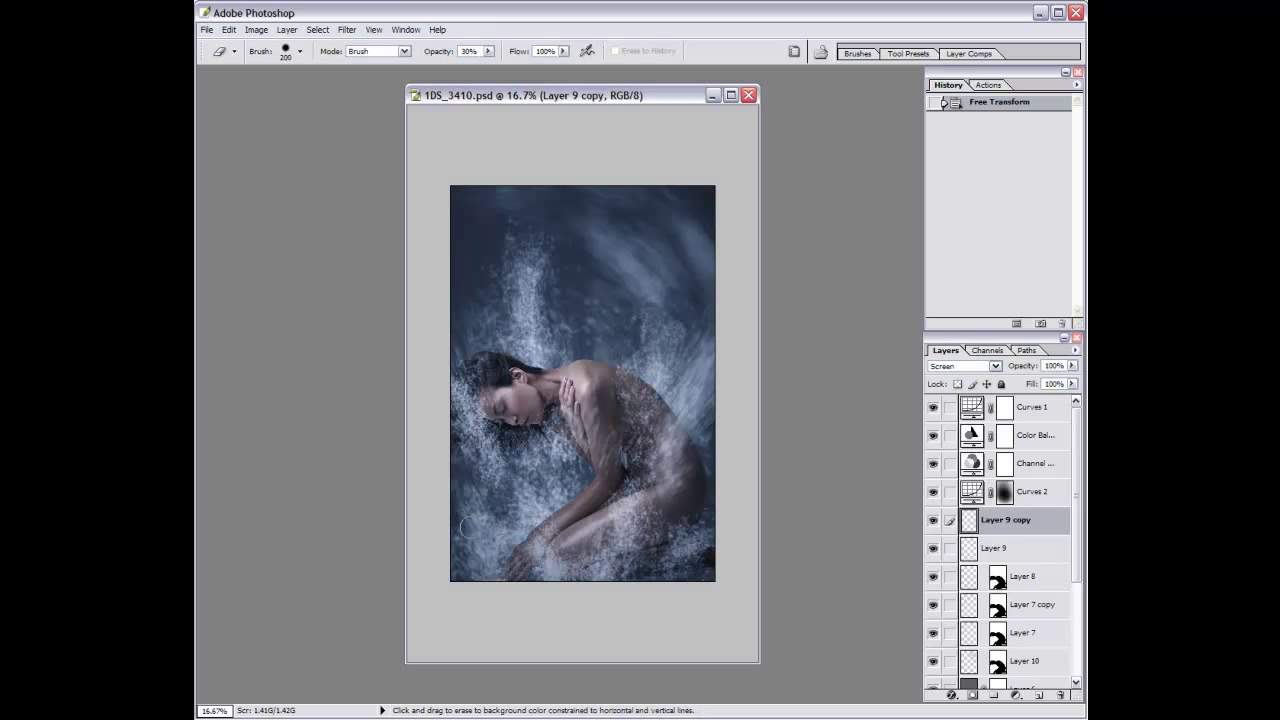
drag(470, 495, 482, 580)
drag(478, 575, 474, 590)
click(472, 594)
click(439, 515)
click(545, 584)
click(596, 490)
click(600, 435)
click(577, 392)
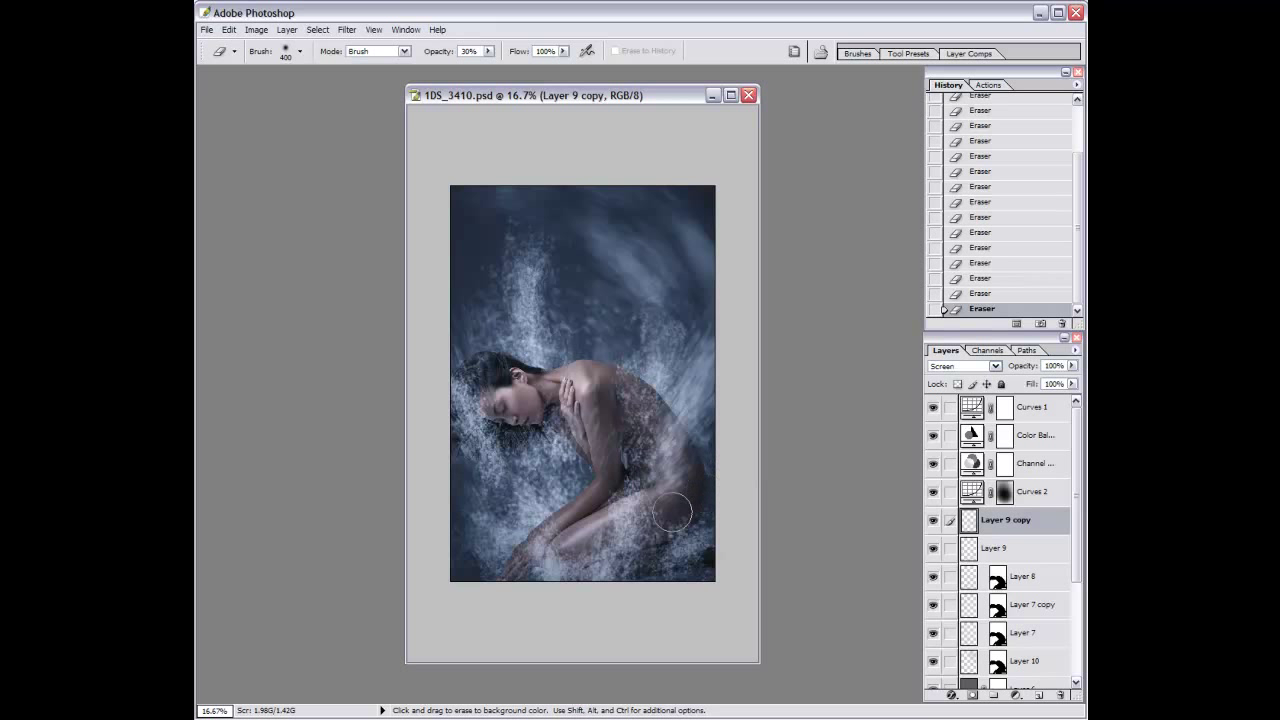
click(1027, 684)
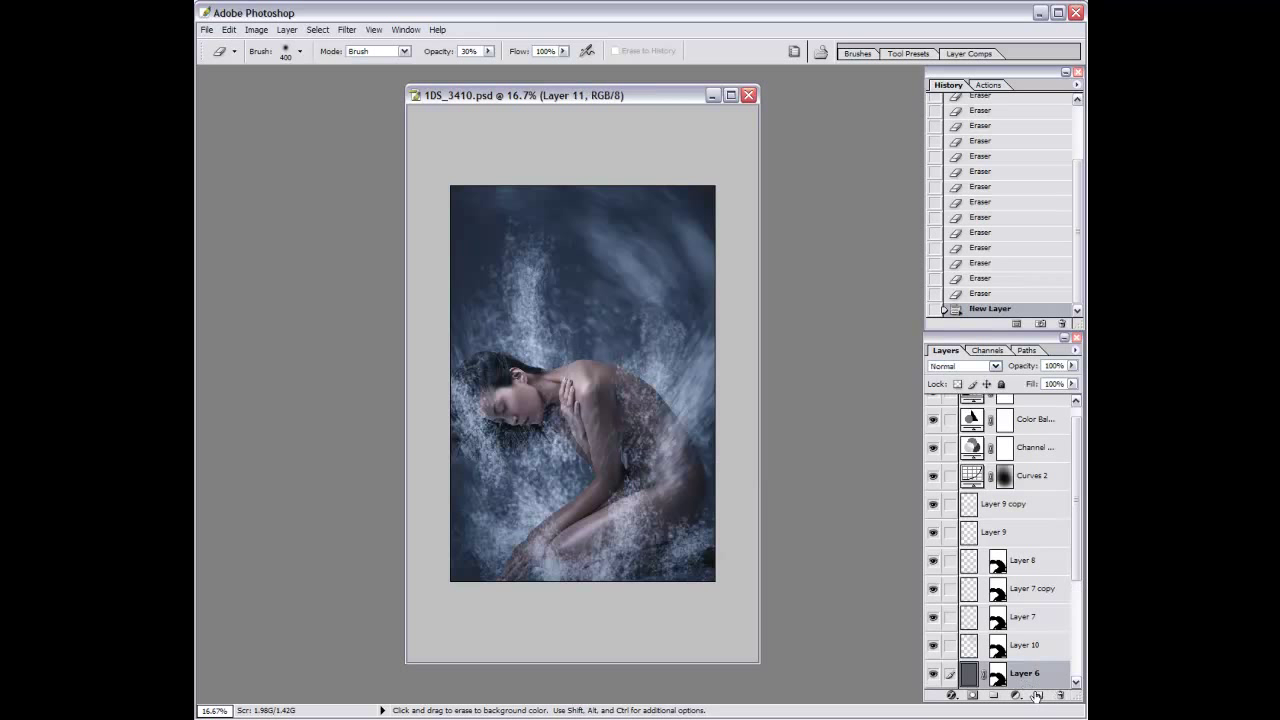
Paint light strokes at the lower left on Layer 11 with a 250 brush and set it to Screen.
key(b)
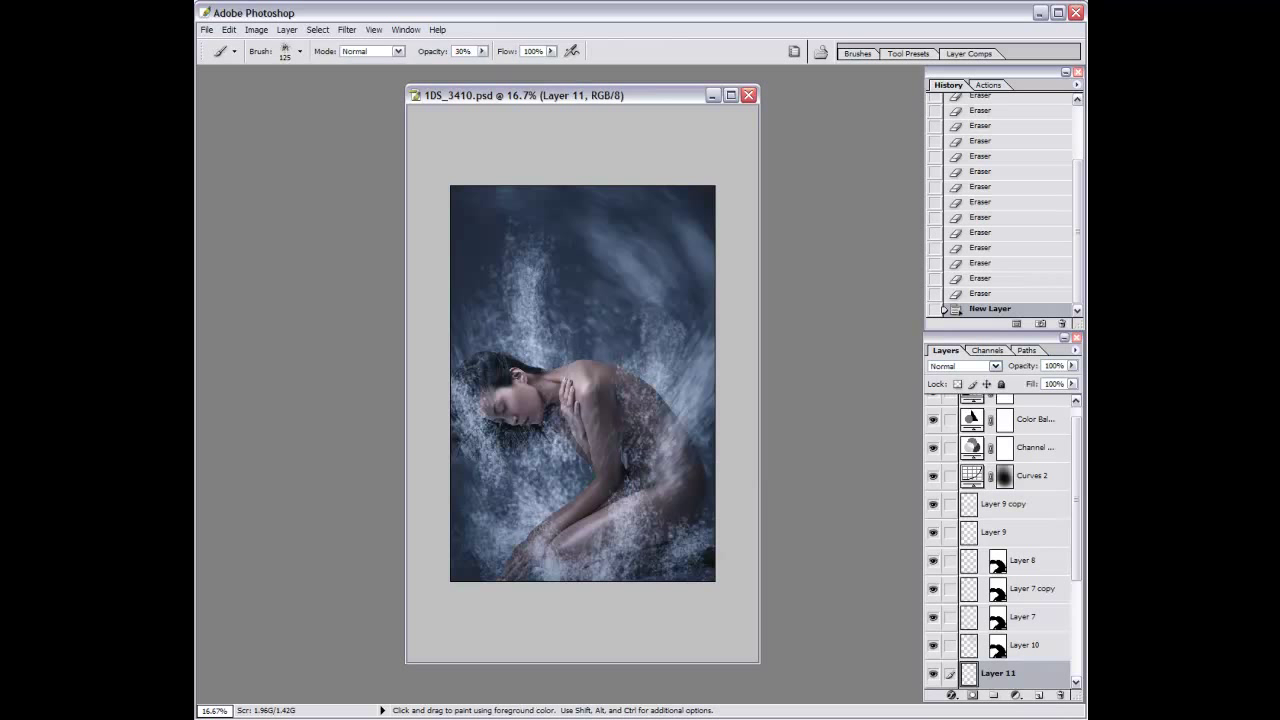
key(bracketright)
click(488, 560)
click(485, 562)
click(492, 562)
click(547, 571)
click(963, 366)
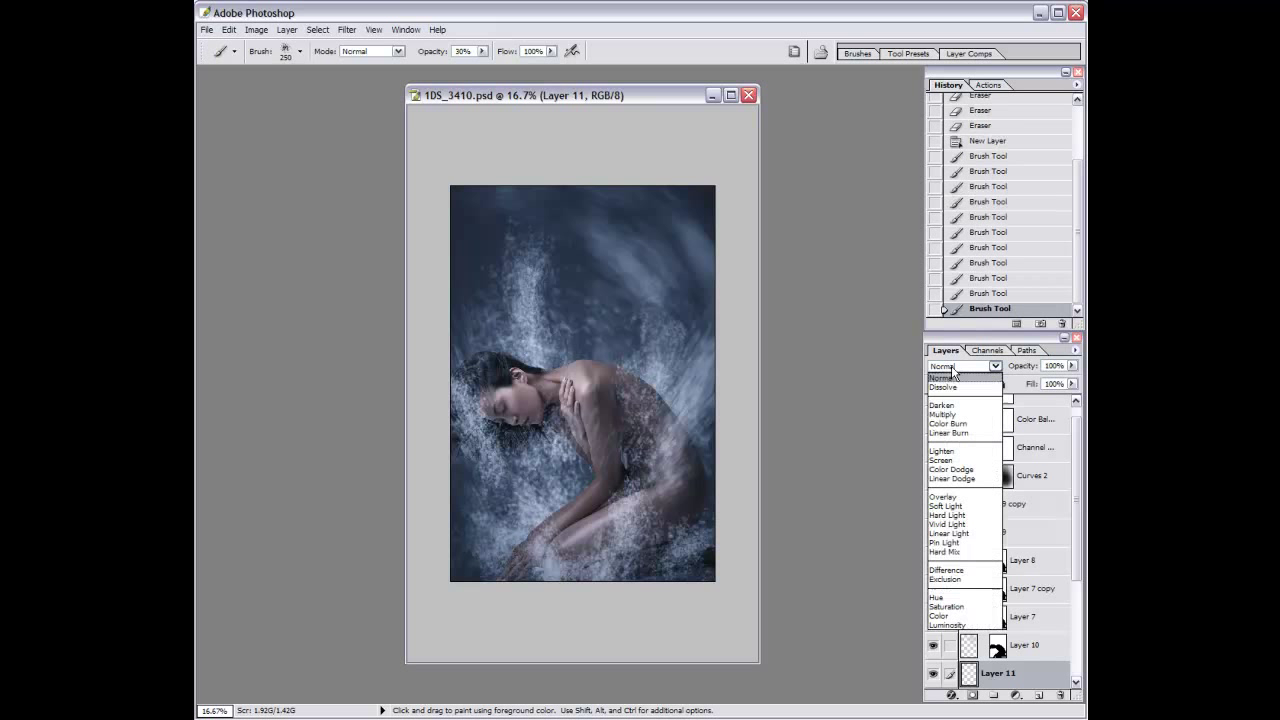
click(948, 461)
Compare the splash layers' visibility, then set Layer 10 to Screen blending.
click(944, 505)
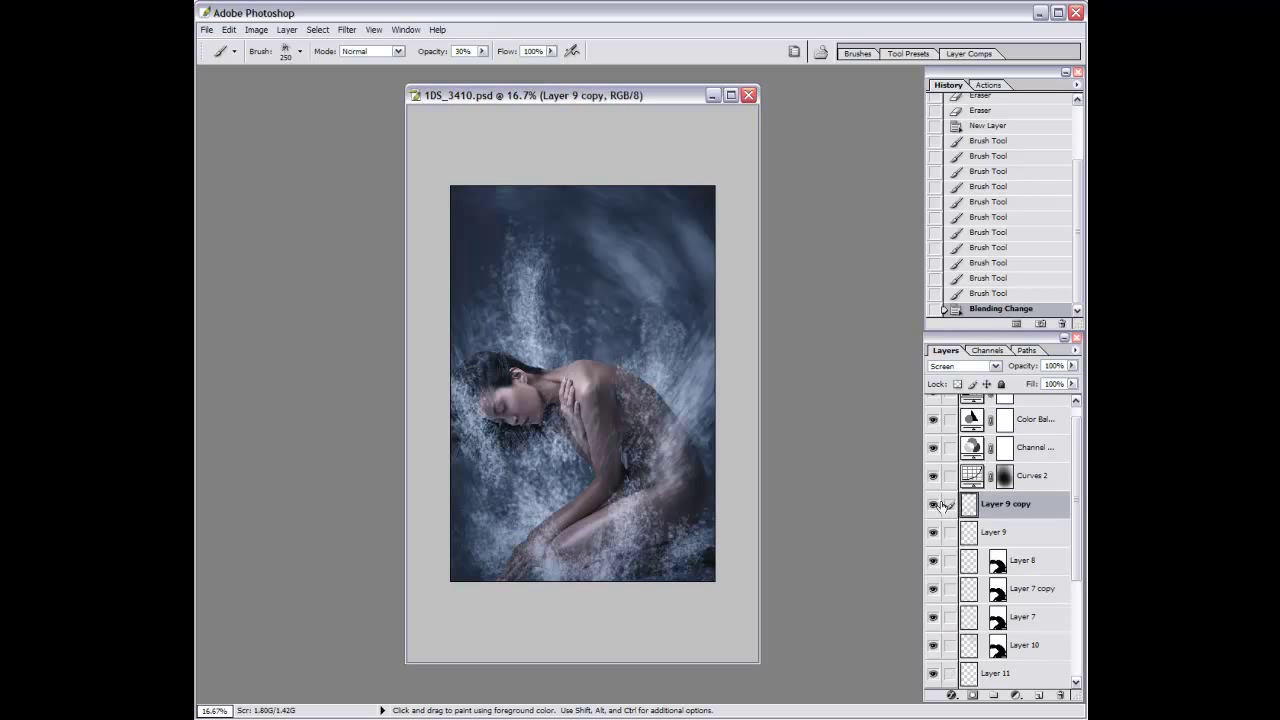
click(935, 505)
click(934, 533)
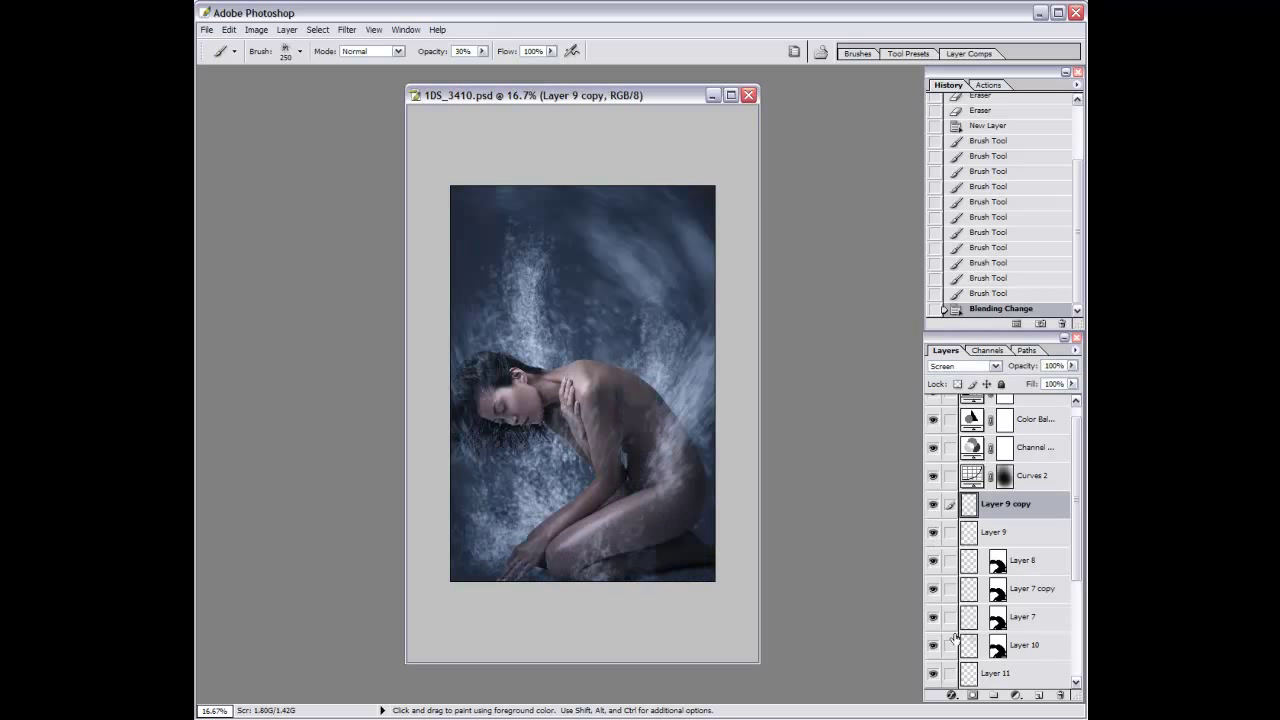
scroll(1000, 540, down, 2)
scroll(968, 572, down, 2)
click(933, 565)
click(932, 537)
click(932, 537)
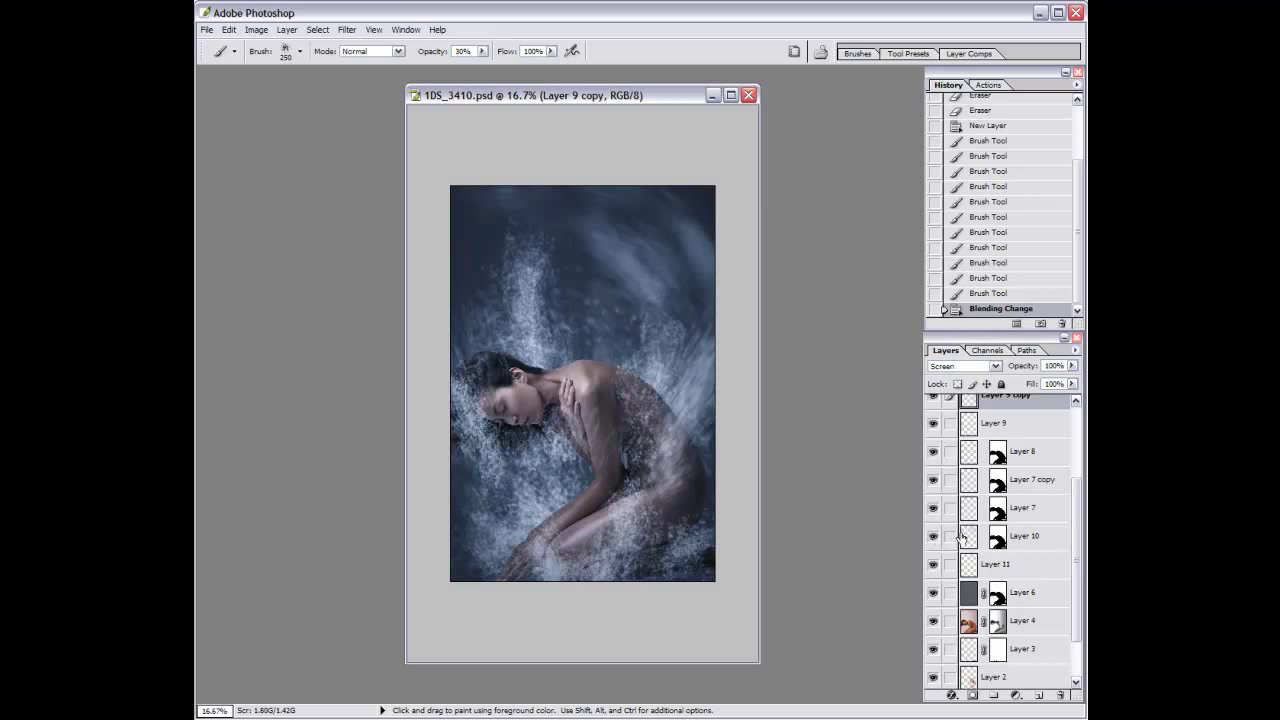
click(960, 537)
click(970, 368)
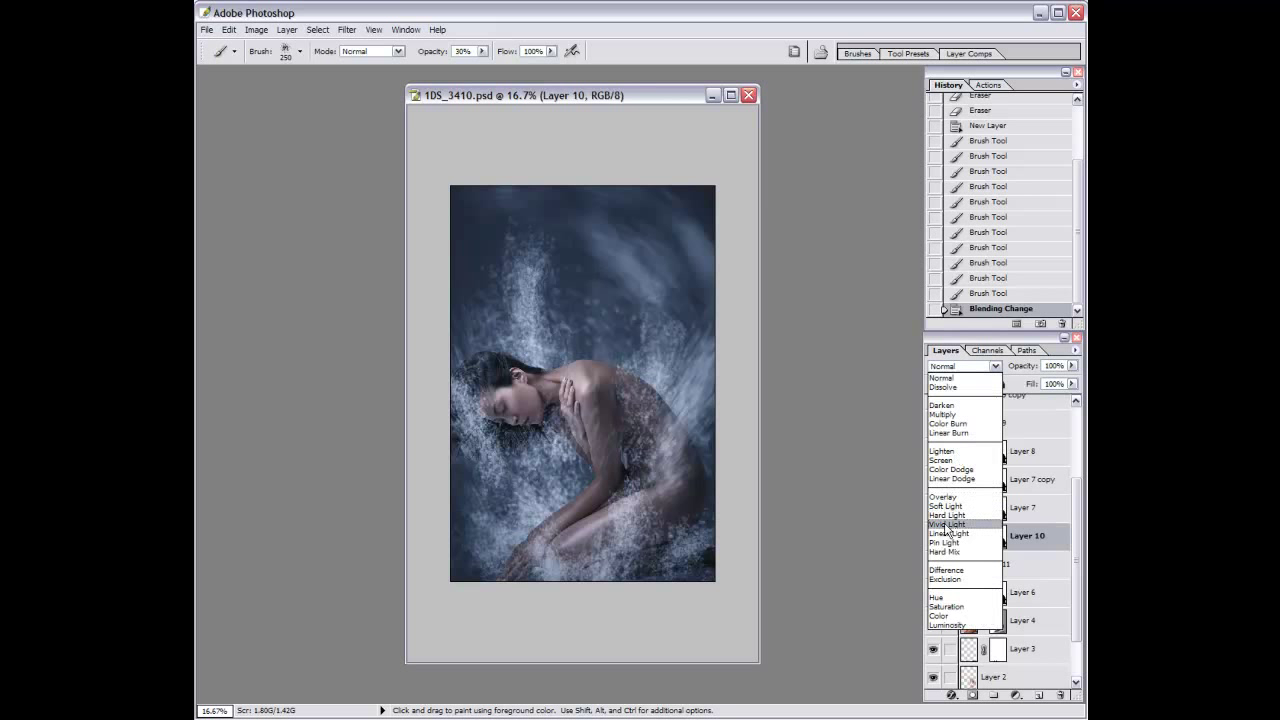
click(942, 460)
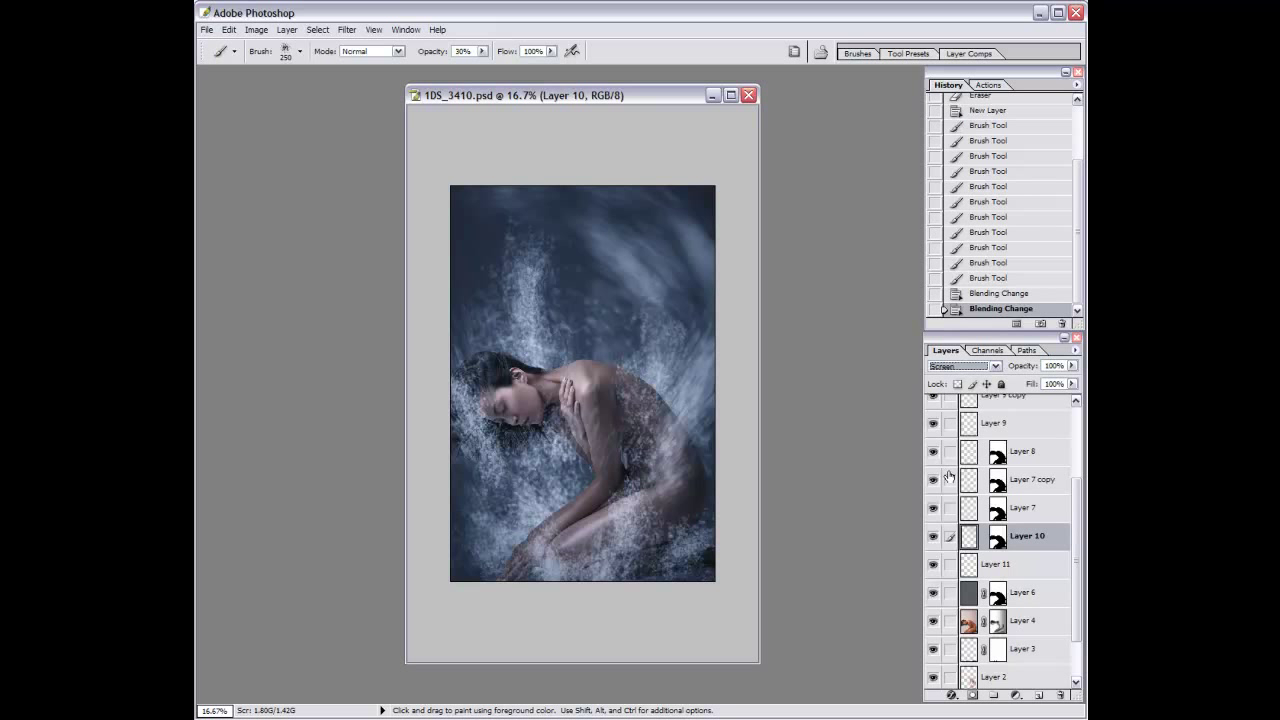
click(980, 566)
Paint more bottom-left strokes on Layer 11 with 300 and 100 brushes, then duplicate and merge it.
key(bracketright)
click(491, 566)
key(bracketleft)
key(bracketleft)
key(bracketleft)
click(500, 562)
key(ctrl+e)
key(Escape)
key(ctrl+j)
key(ctrl+e)
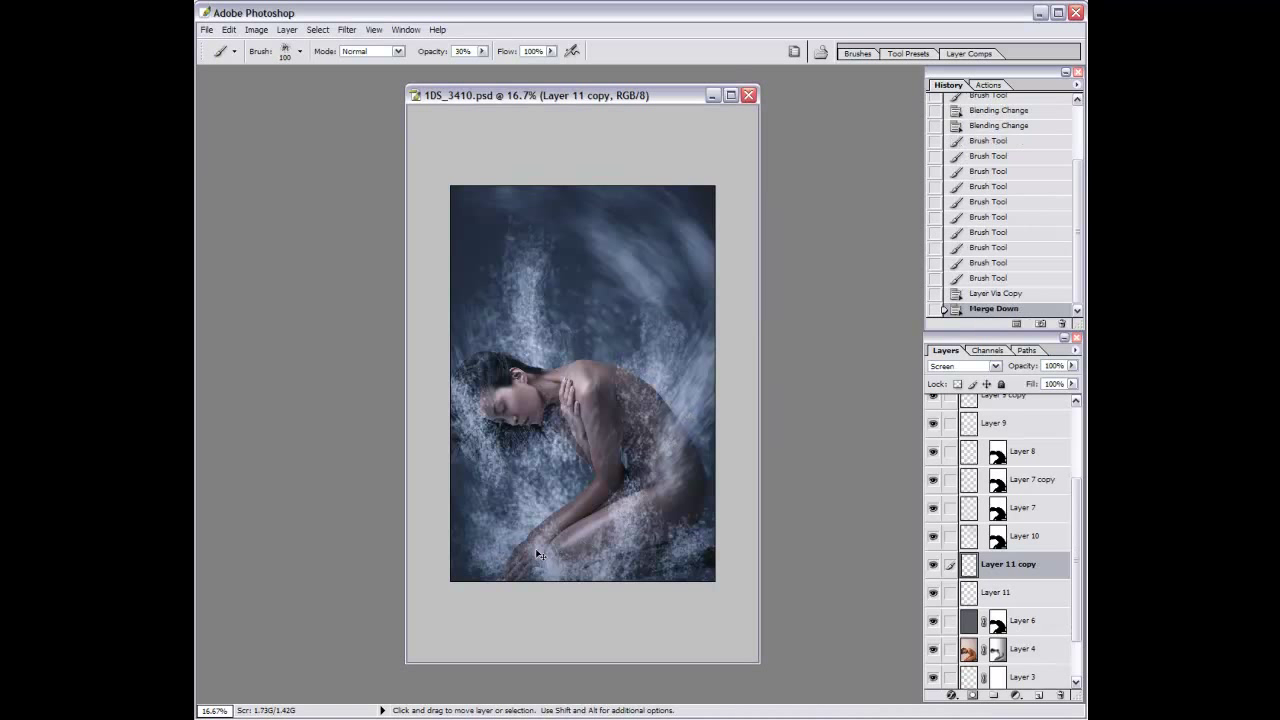
Dab more strokes along the bottom, merge a copy into Layer 11, and move it above Layer 9 copy.
click(505, 563)
click(505, 563)
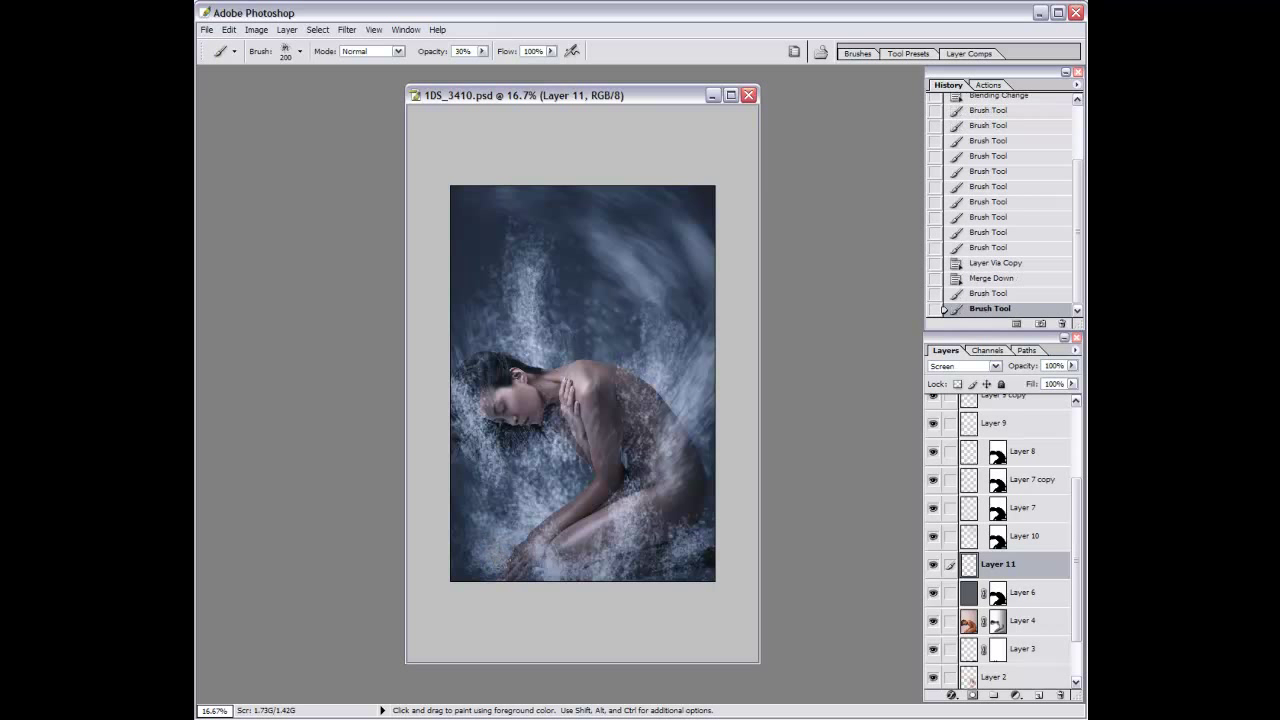
click(513, 563)
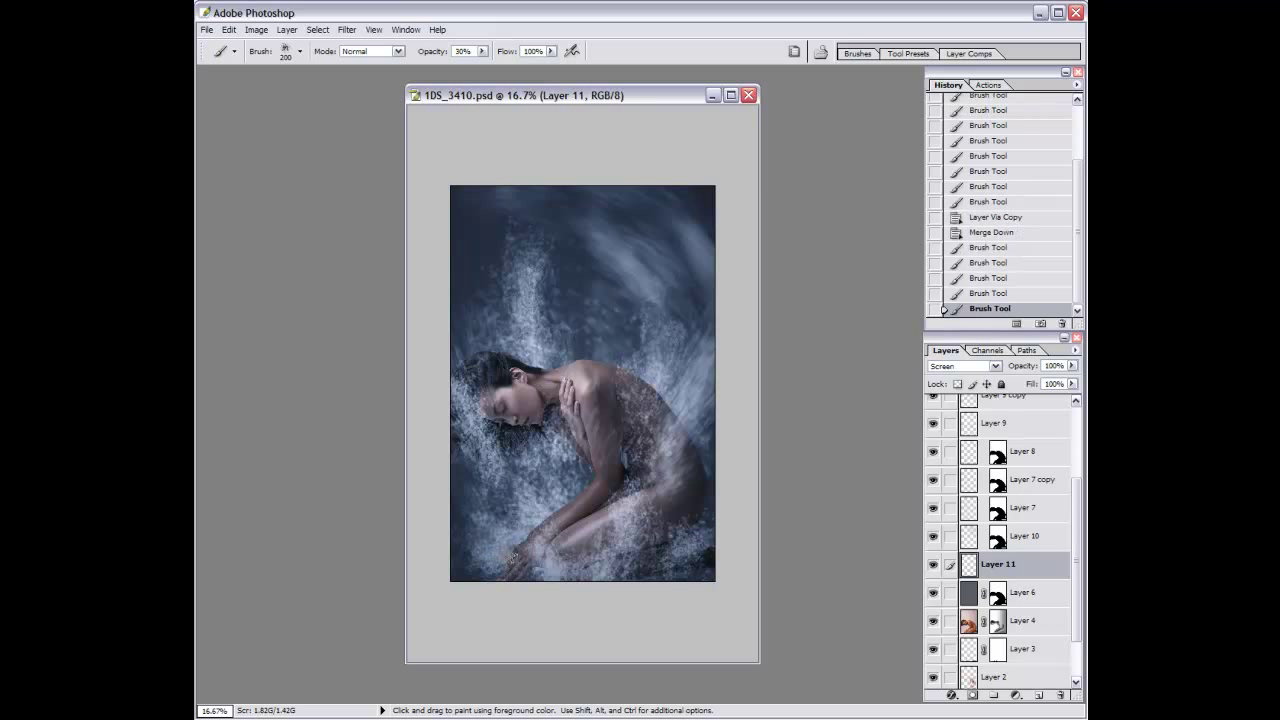
click(513, 563)
click(655, 563)
click(655, 563)
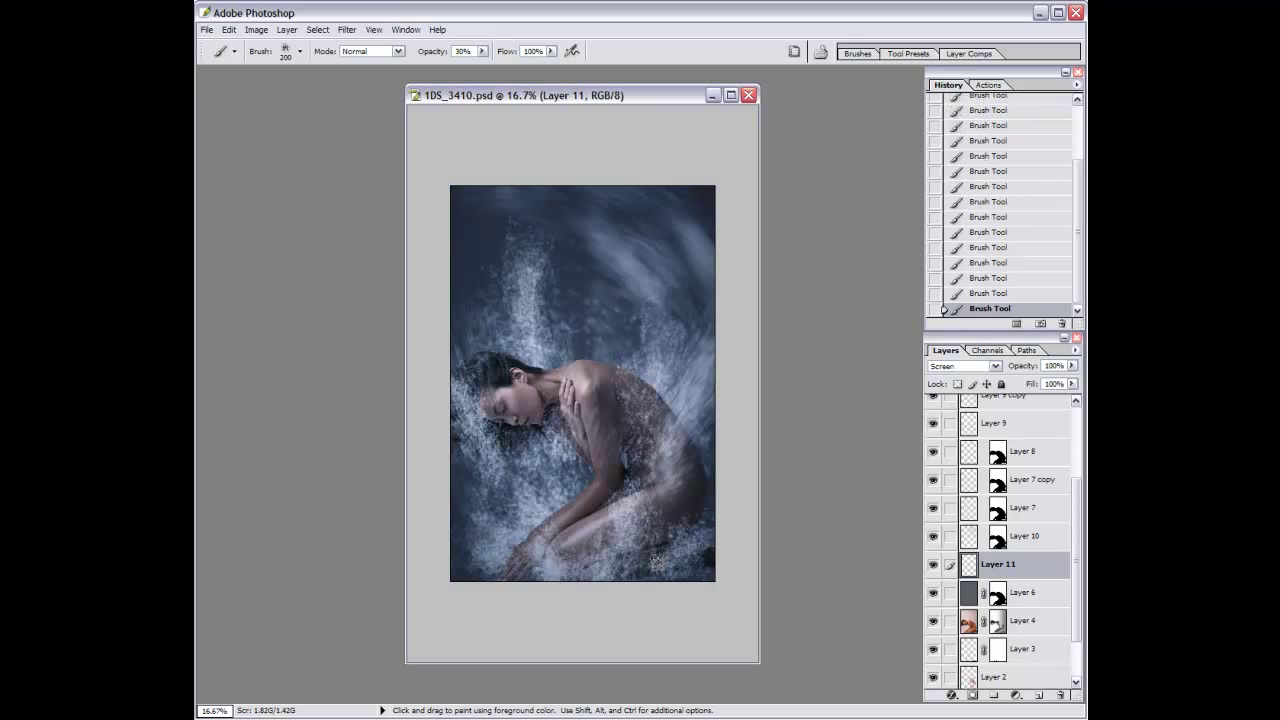
key(ctrl+j)
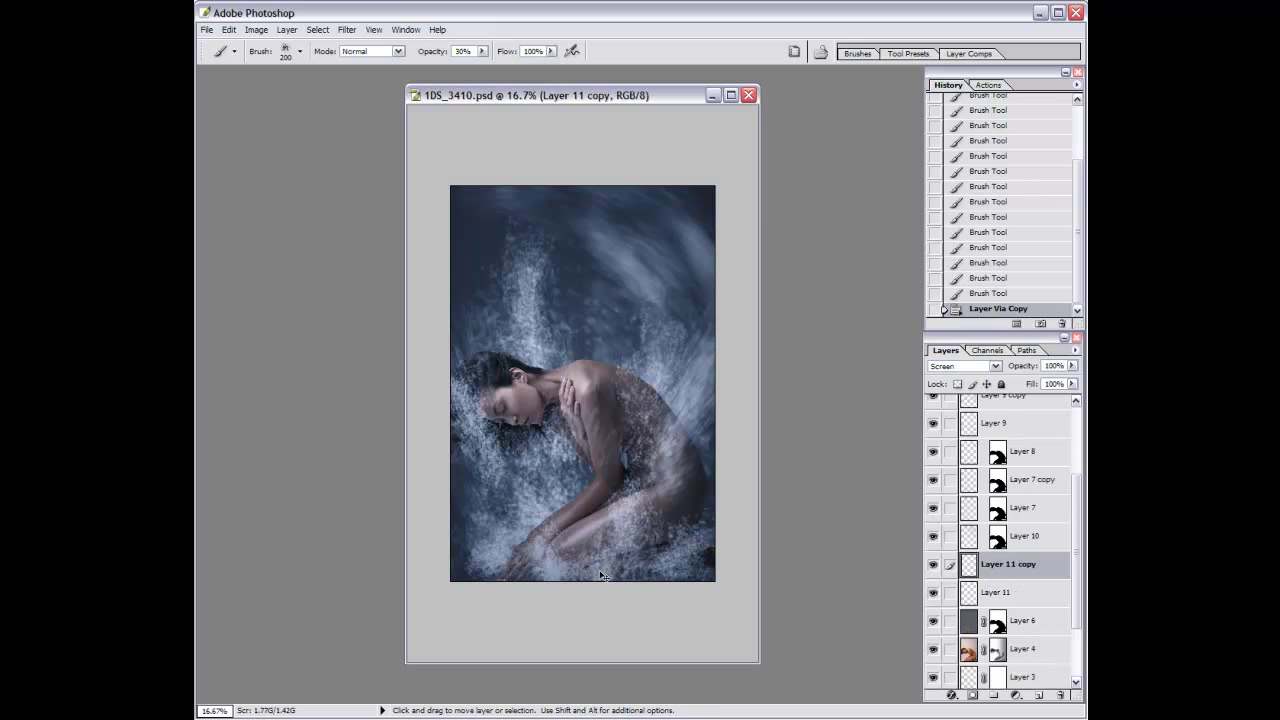
key(ctrl+e)
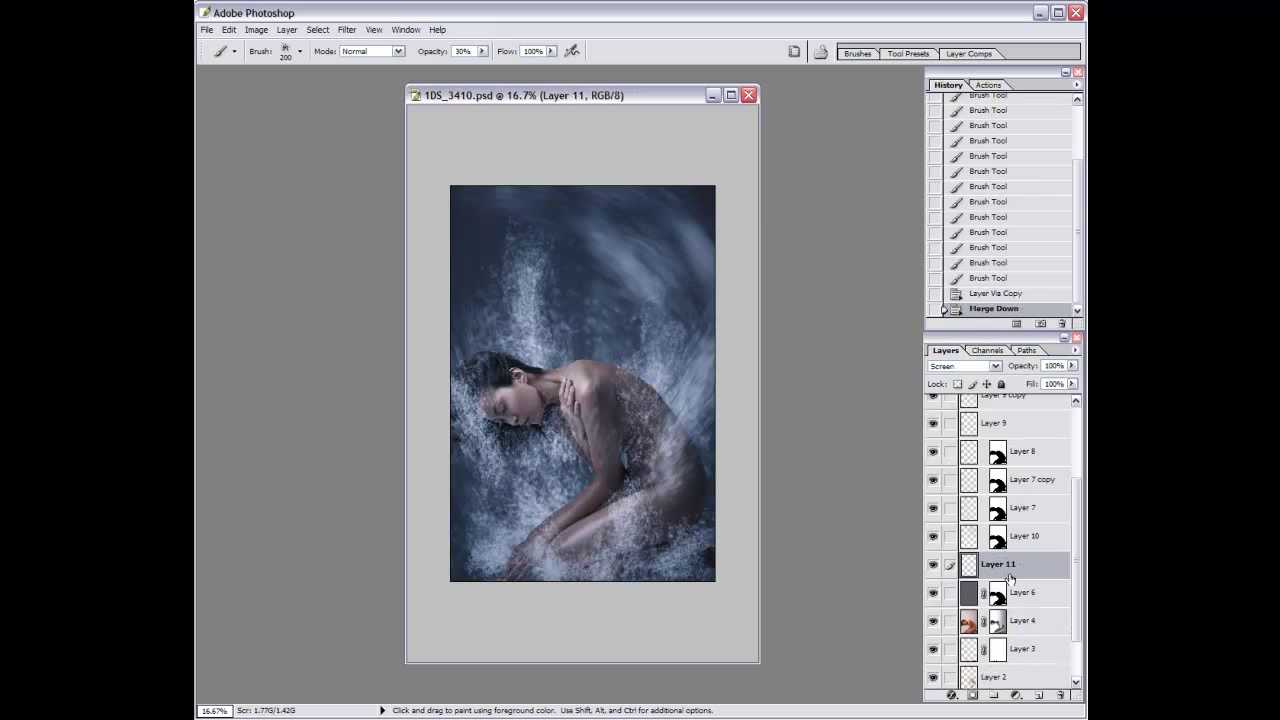
drag(1006, 568, 1008, 432)
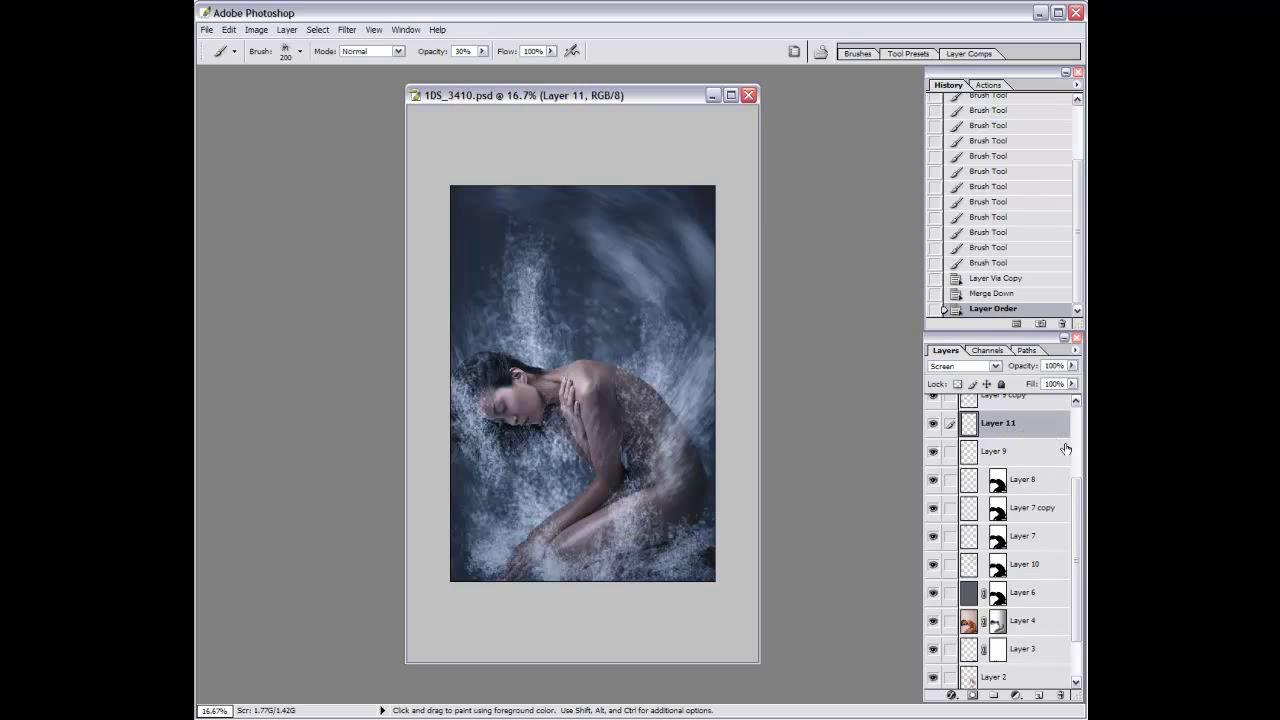
scroll(1060, 460, up, 1)
key(ctrl+])
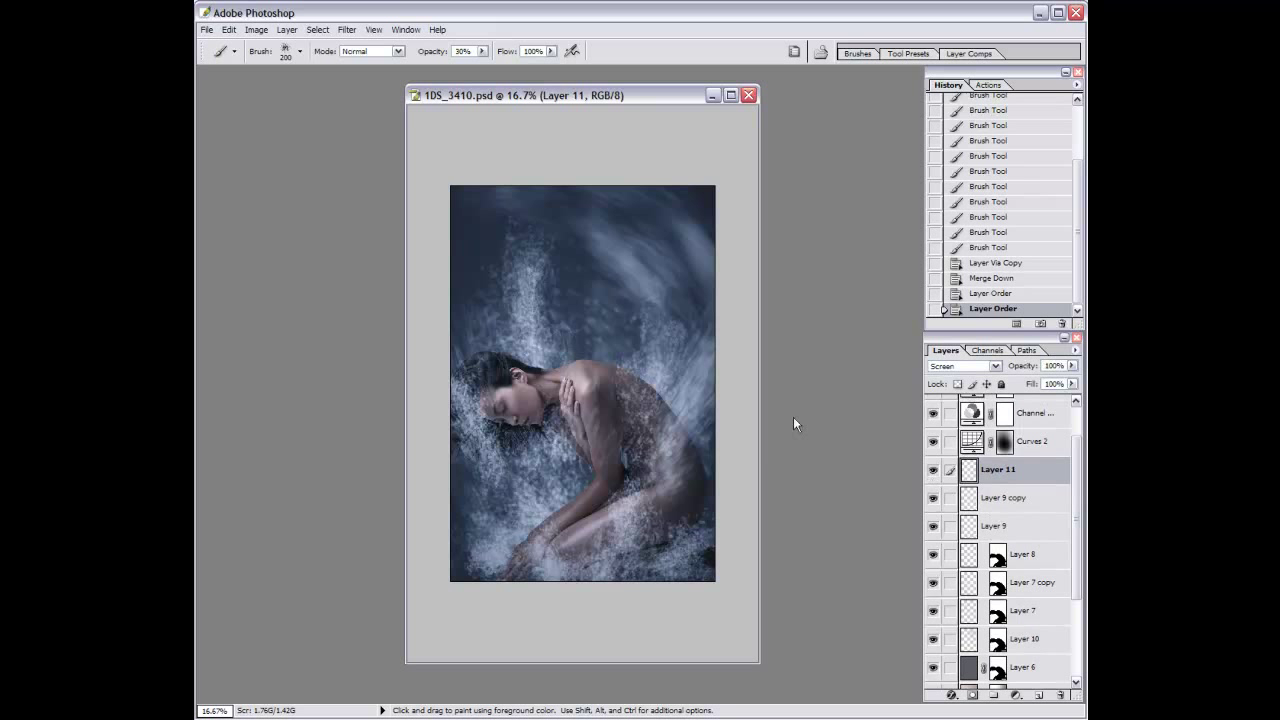
Shift Color Balance midtones toward green and blue and pull the highlights back from cyan.
key(v)
scroll(958, 460, up, 1)
click(933, 464)
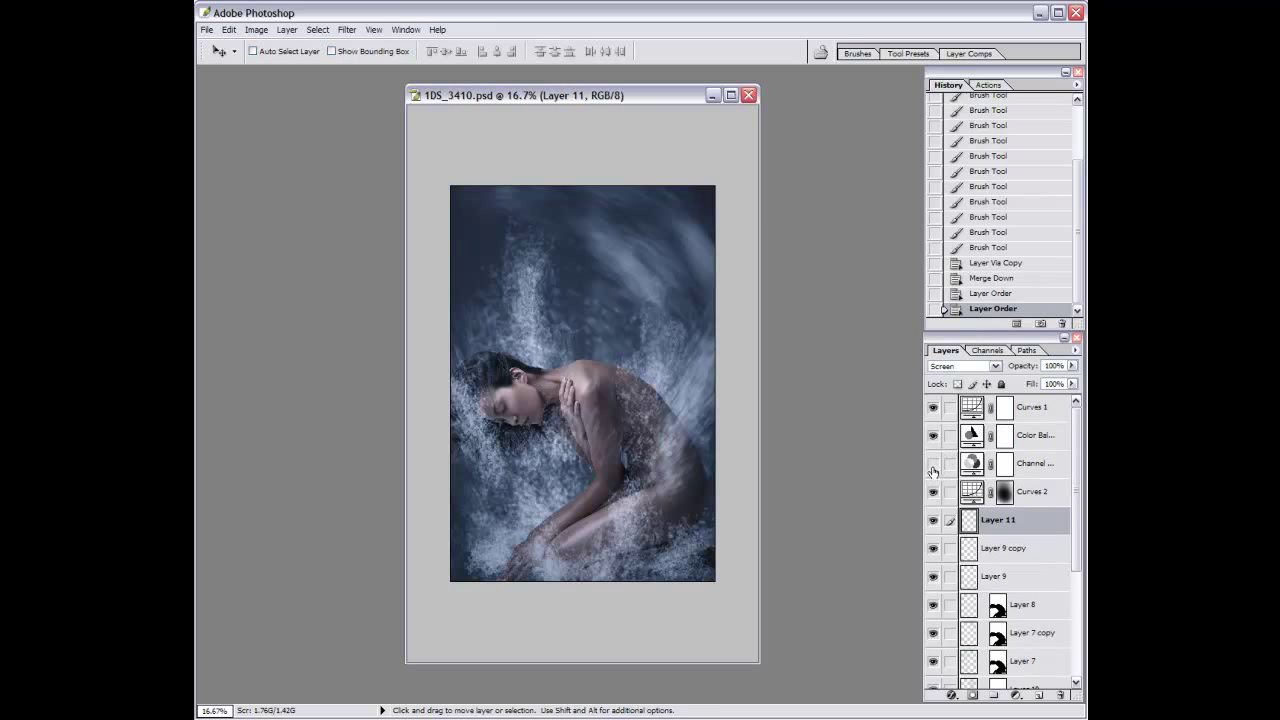
click(933, 436)
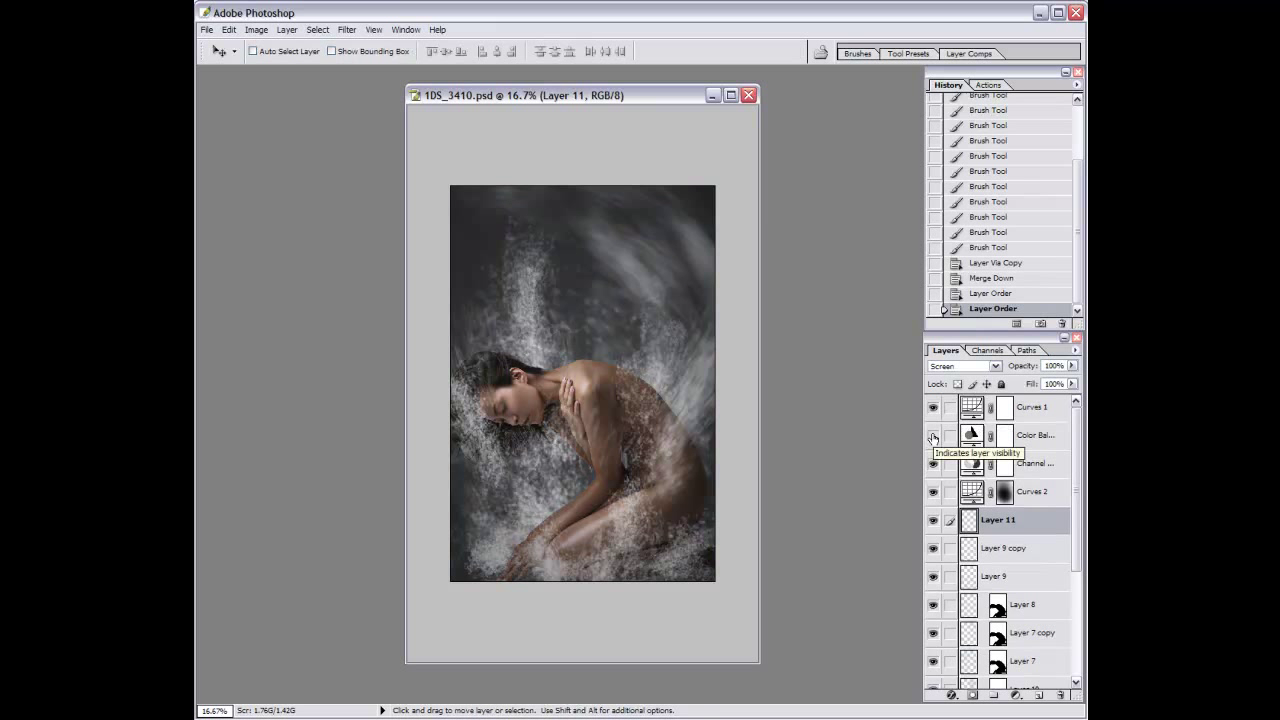
click(933, 436)
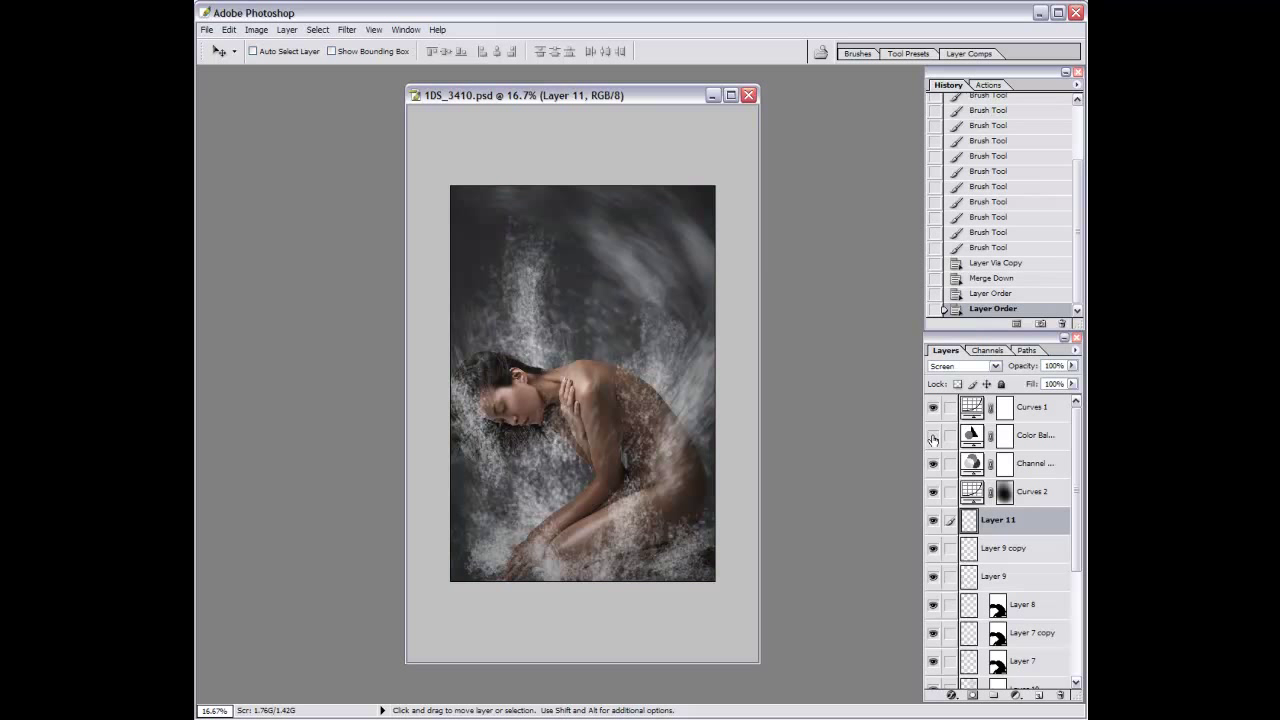
double_click(968, 437)
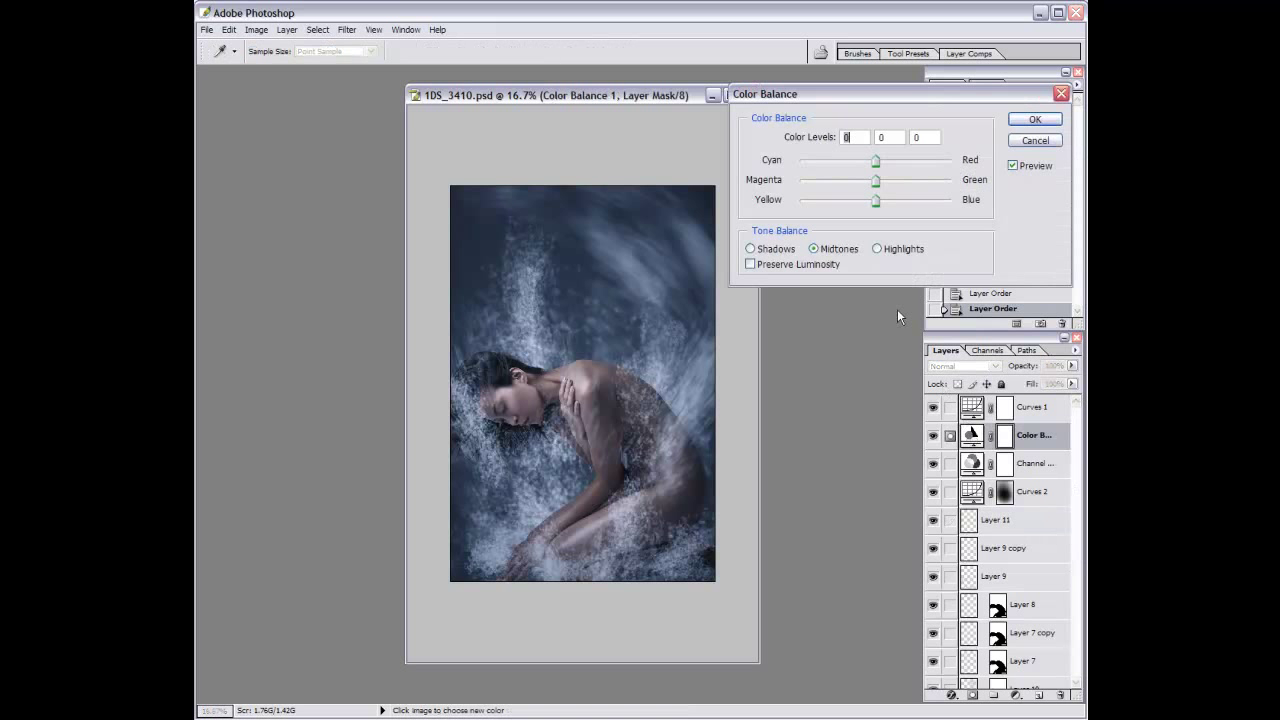
mouse_move(870, 186)
mouse_down()
mouse_move(886, 201)
mouse_move(909, 181)
mouse_up()
mouse_move(880, 200)
mouse_down()
mouse_move(904, 201)
mouse_move(884, 201)
mouse_move(876, 162)
mouse_move(873, 201)
mouse_move(904, 181)
mouse_move(915, 201)
mouse_move(873, 181)
mouse_up()
click(876, 248)
drag(847, 161, 898, 202)
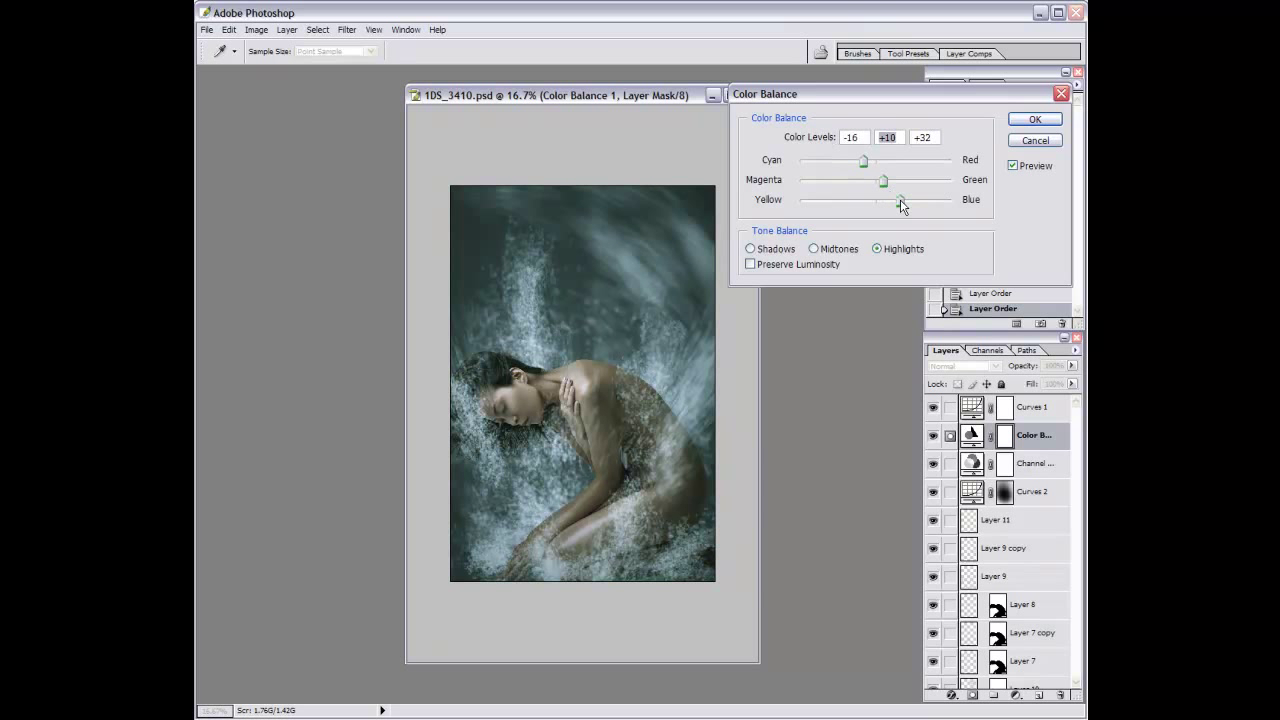
key(Return)
Reshape Curves 1 into an S-curve, darkening shadows and brightening highlights.
key(v)
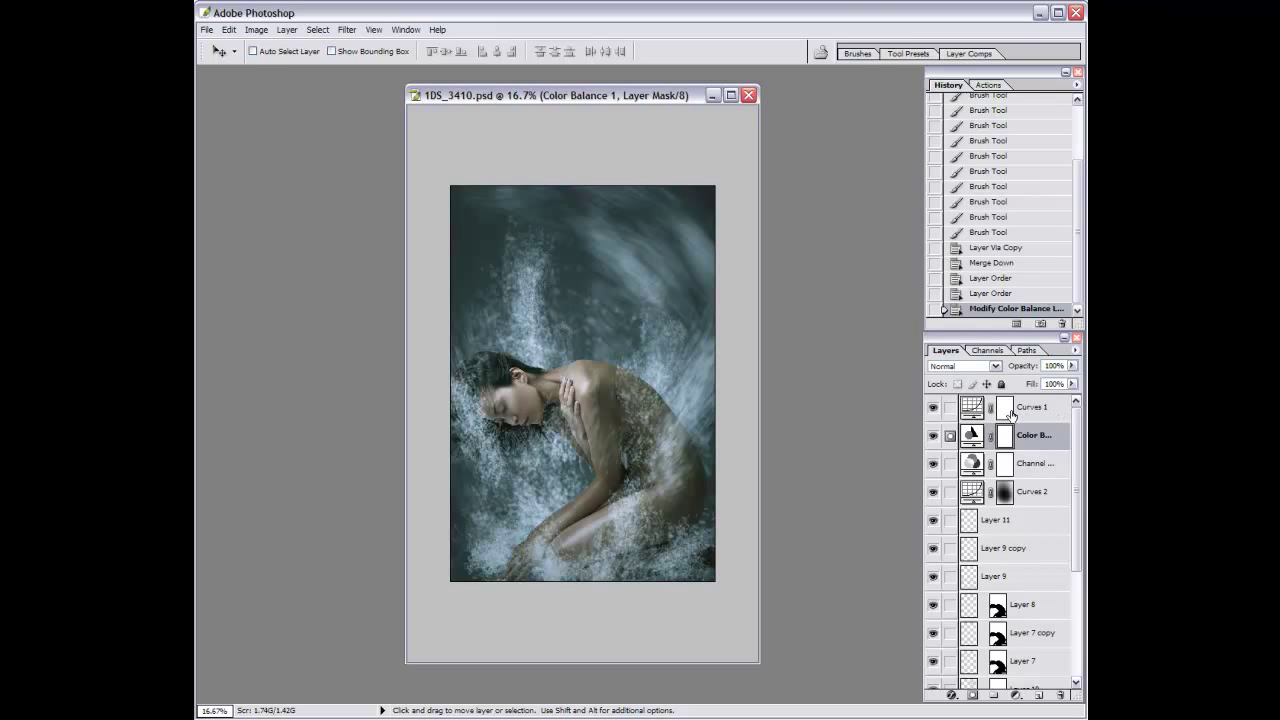
double_click(967, 409)
drag(826, 306, 823, 312)
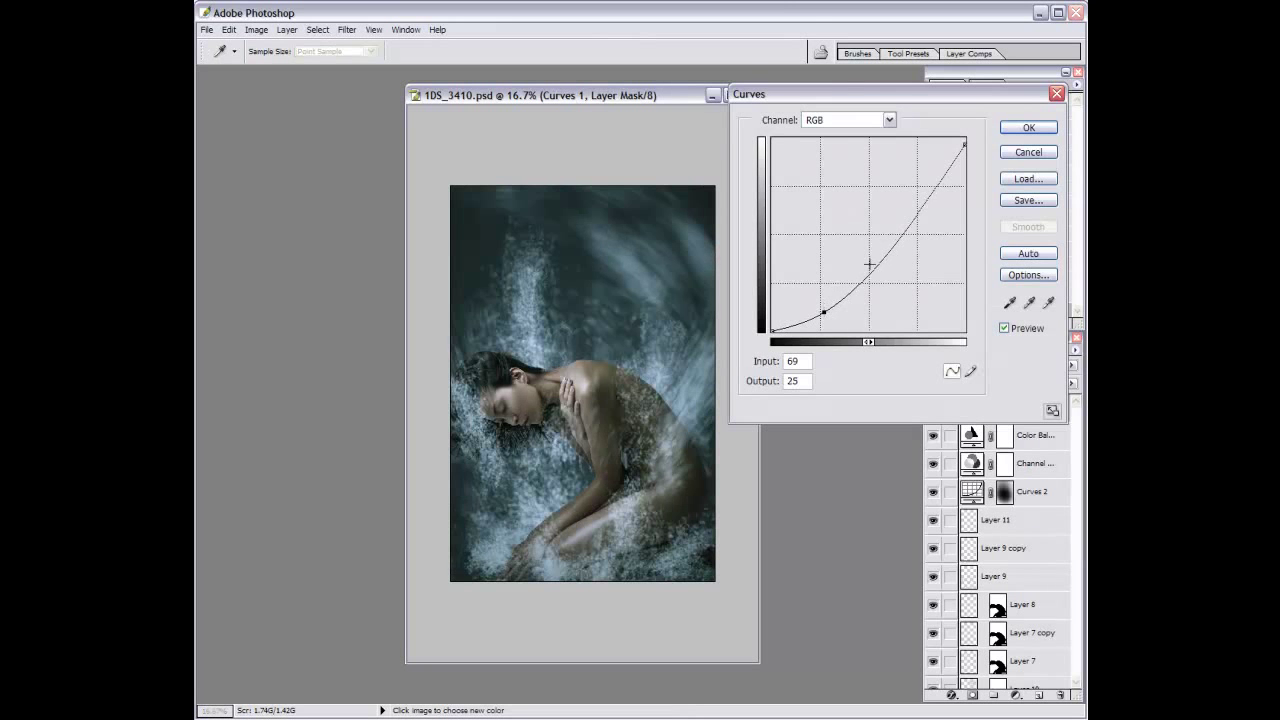
click(873, 251)
drag(915, 197, 921, 179)
key(Return)
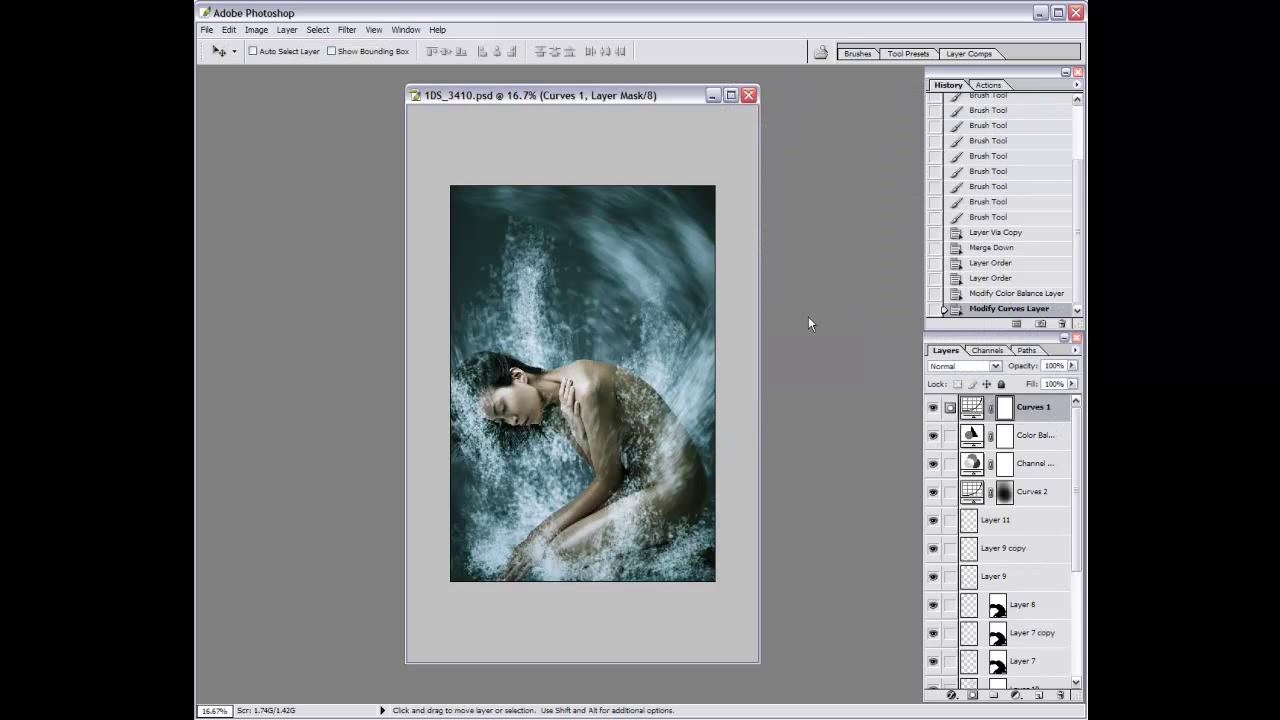
Select all, paste a merged copy as Layer 12, and save the document.
key(ctrl+a)
key(ctrl+v)
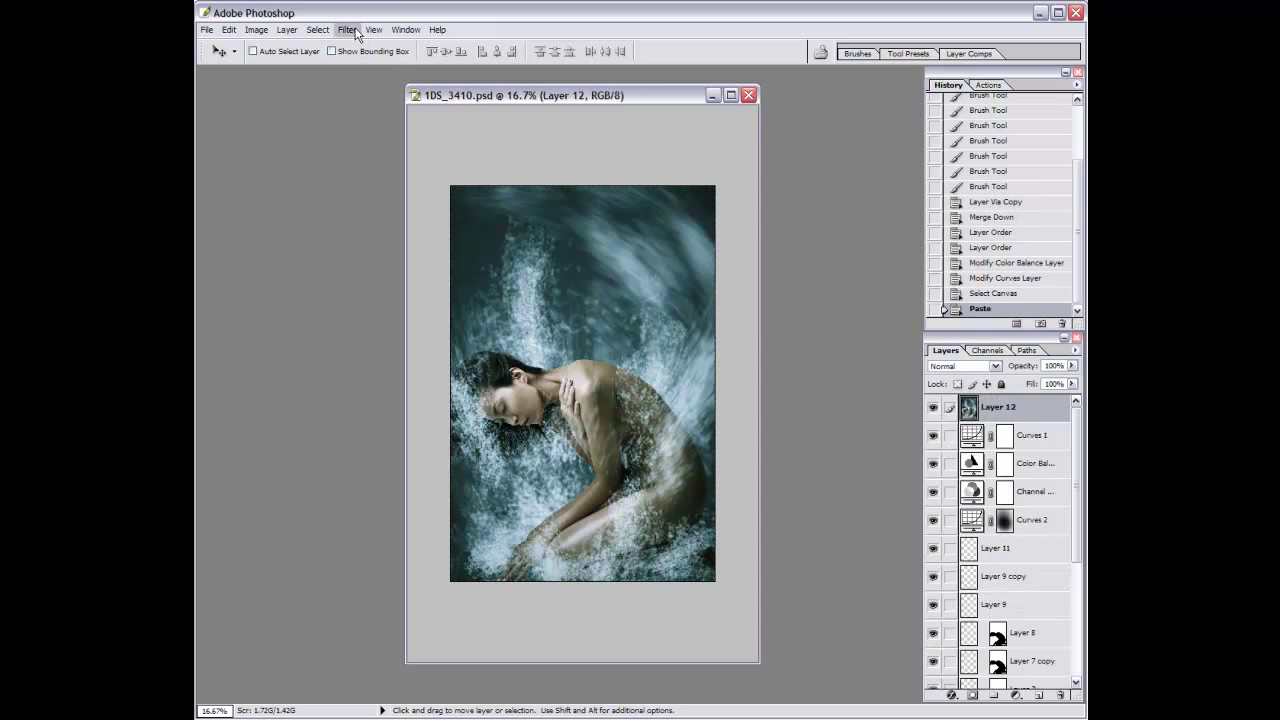
key(ctrl+s)
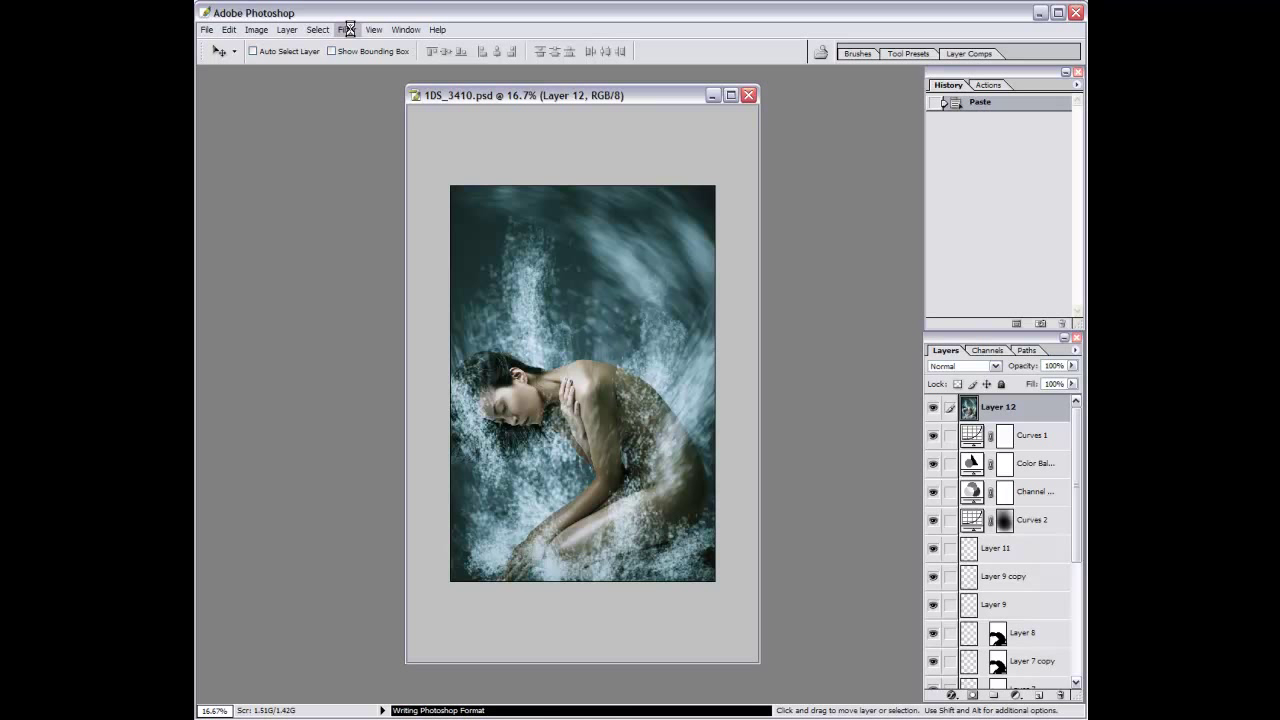
Delete the merged composite Layer 12 from the layer stack.
click(349, 29)
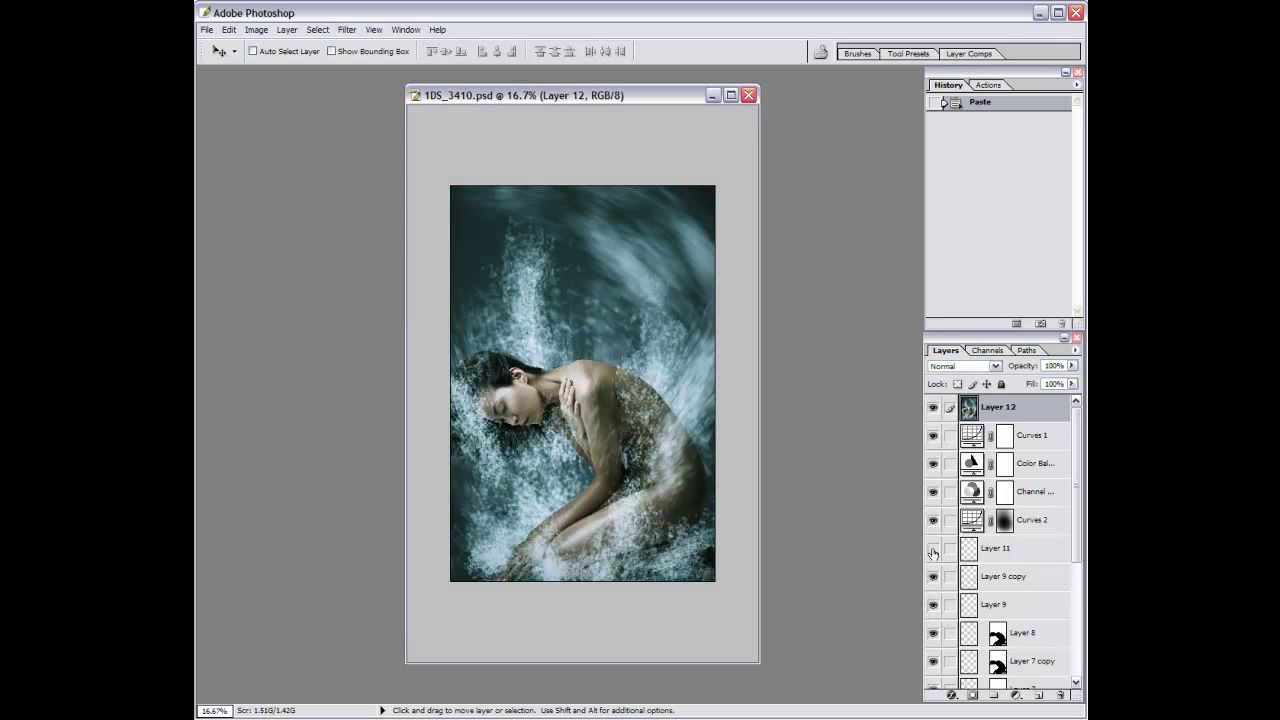
scroll(1068, 528, down, 3)
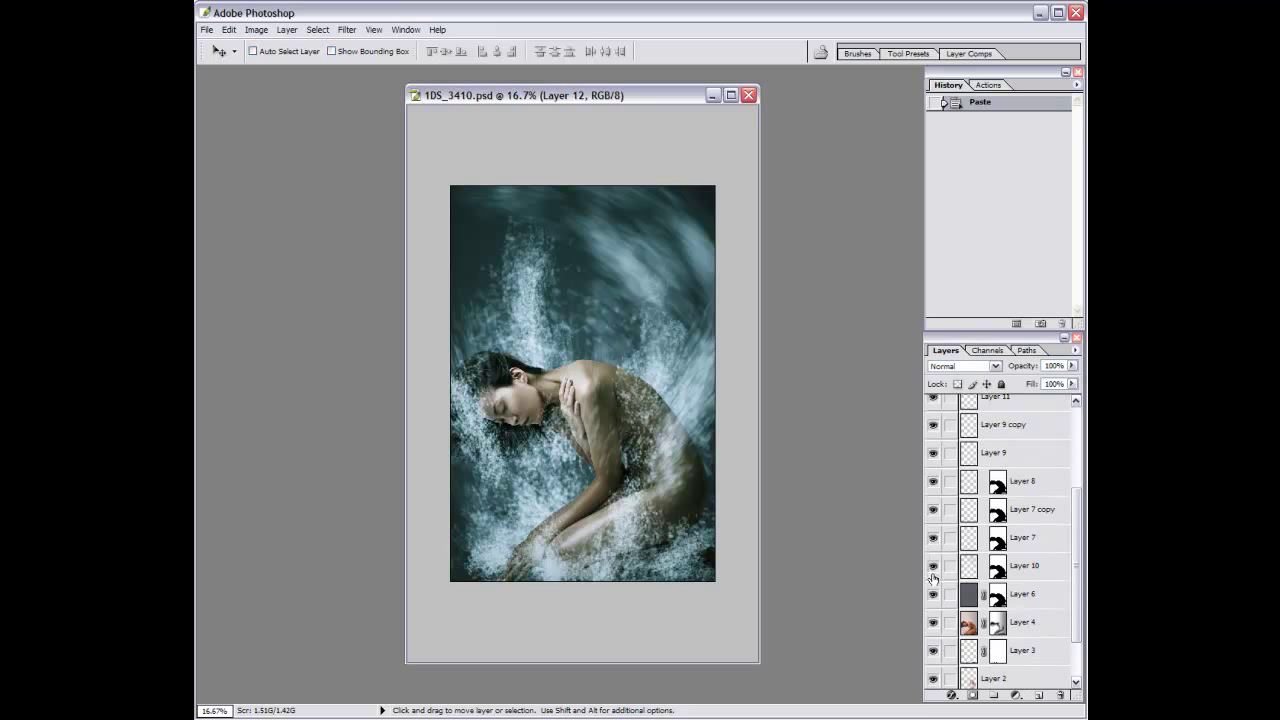
scroll(1072, 457, up, 5)
drag(1048, 416, 1061, 694)
scroll(974, 524, down, 5)
Softly erase the splash along the top edge of Layer 10 at 20% opacity.
click(934, 477)
click(932, 504)
click(1012, 510)
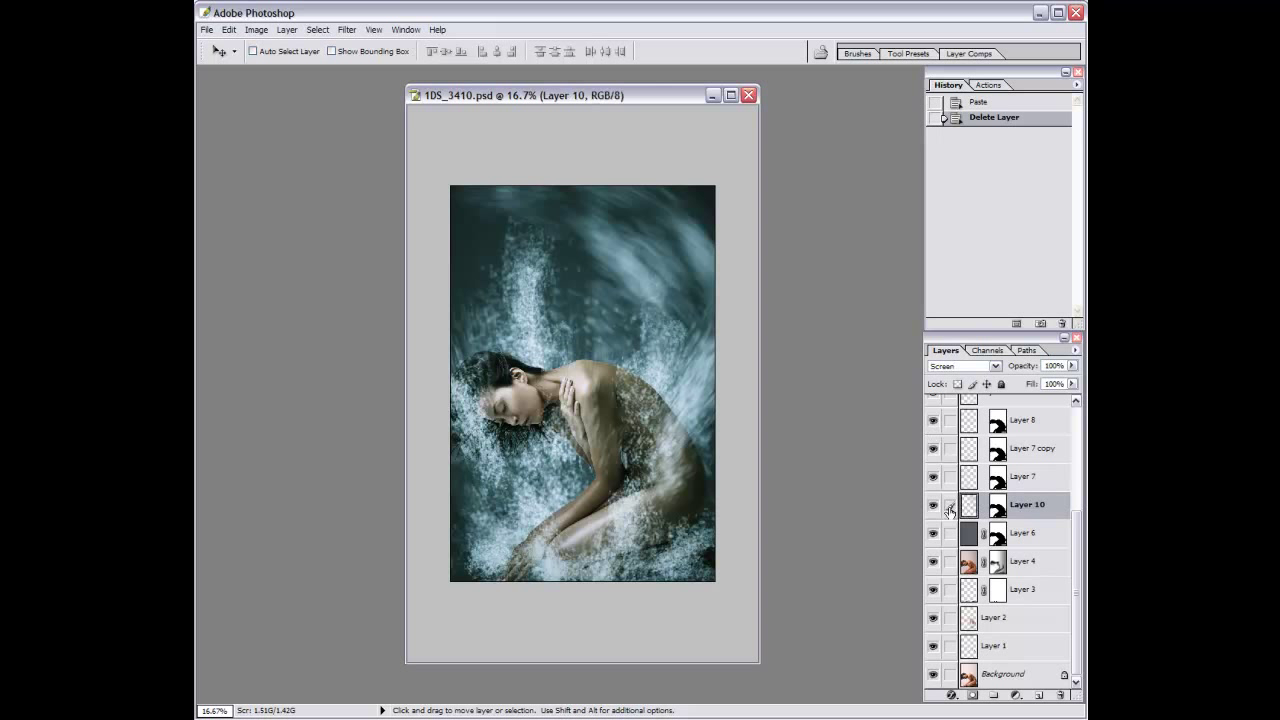
key(e)
drag(503, 154, 537, 177)
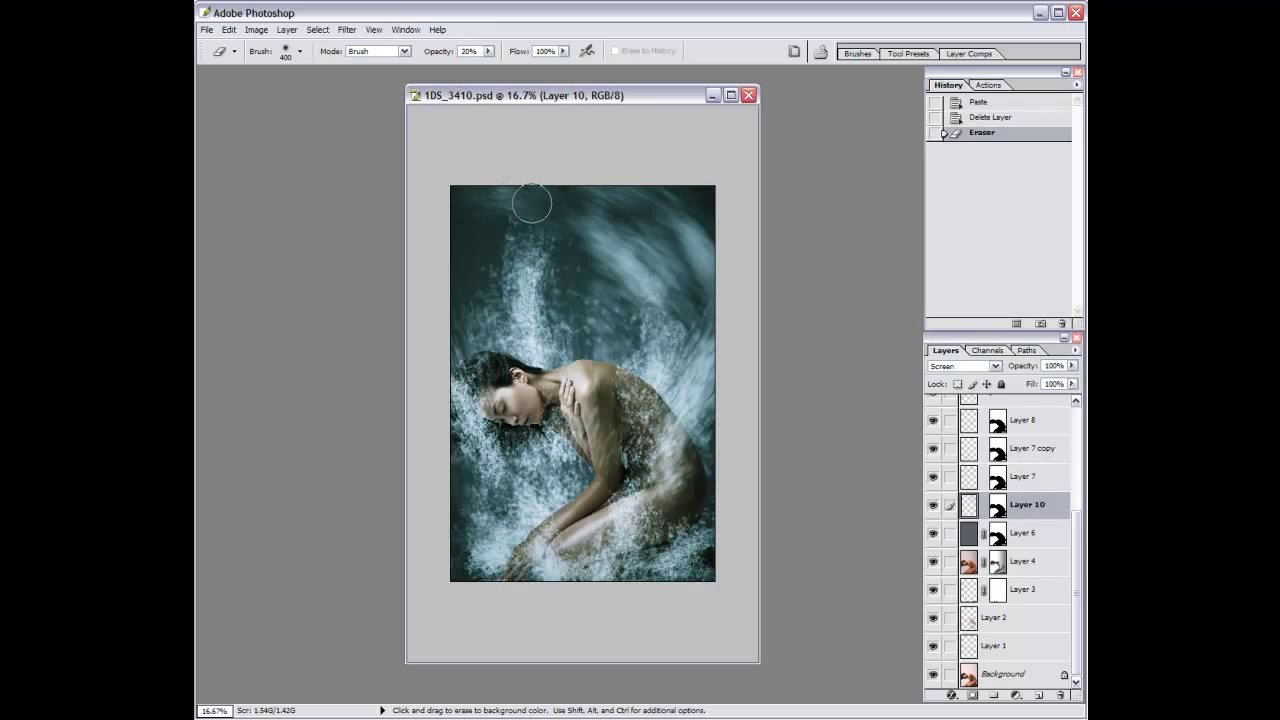
click(531, 200)
click(527, 180)
click(529, 163)
click(540, 197)
click(545, 216)
drag(532, 213, 500, 180)
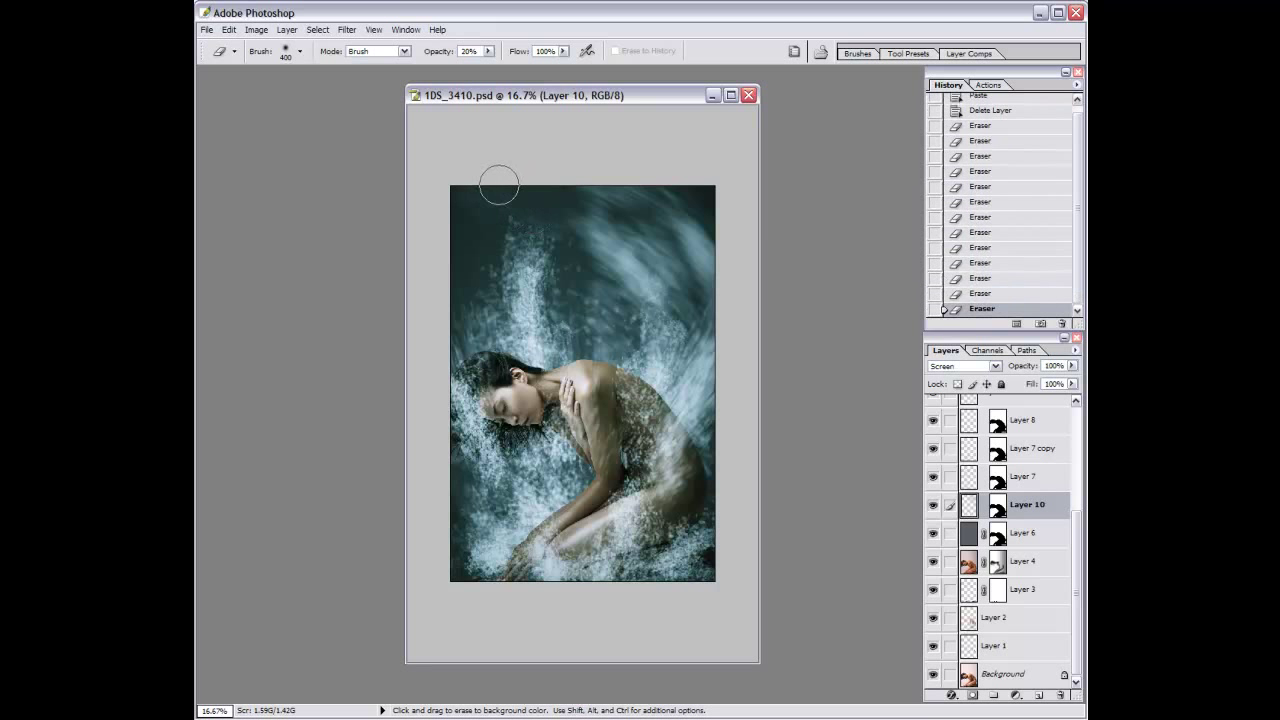
mouse_move(634, 194)
mouse_down()
mouse_move(653, 223)
mouse_move(577, 203)
mouse_up()
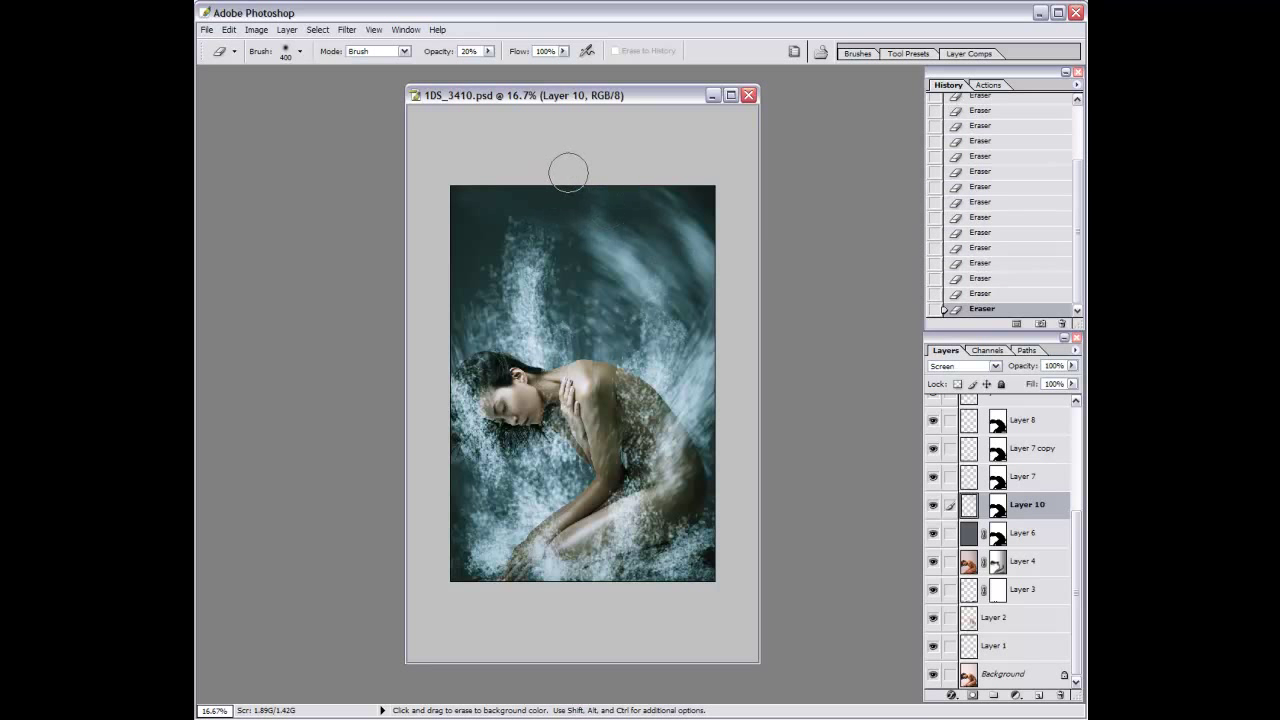
Paste a merged copy of the whole image above Curves 1 as Layer 12.
scroll(1079, 512, up, 5)
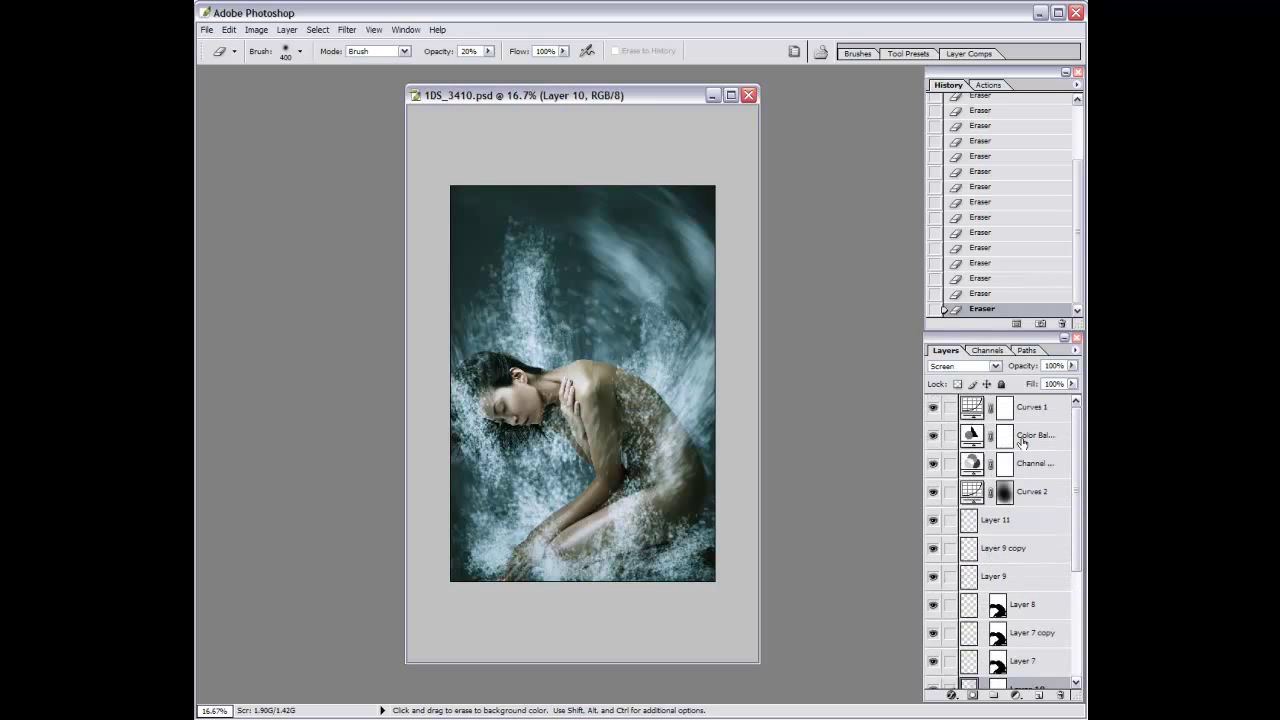
click(965, 406)
key(ctrl+a)
key(ctrl+v)
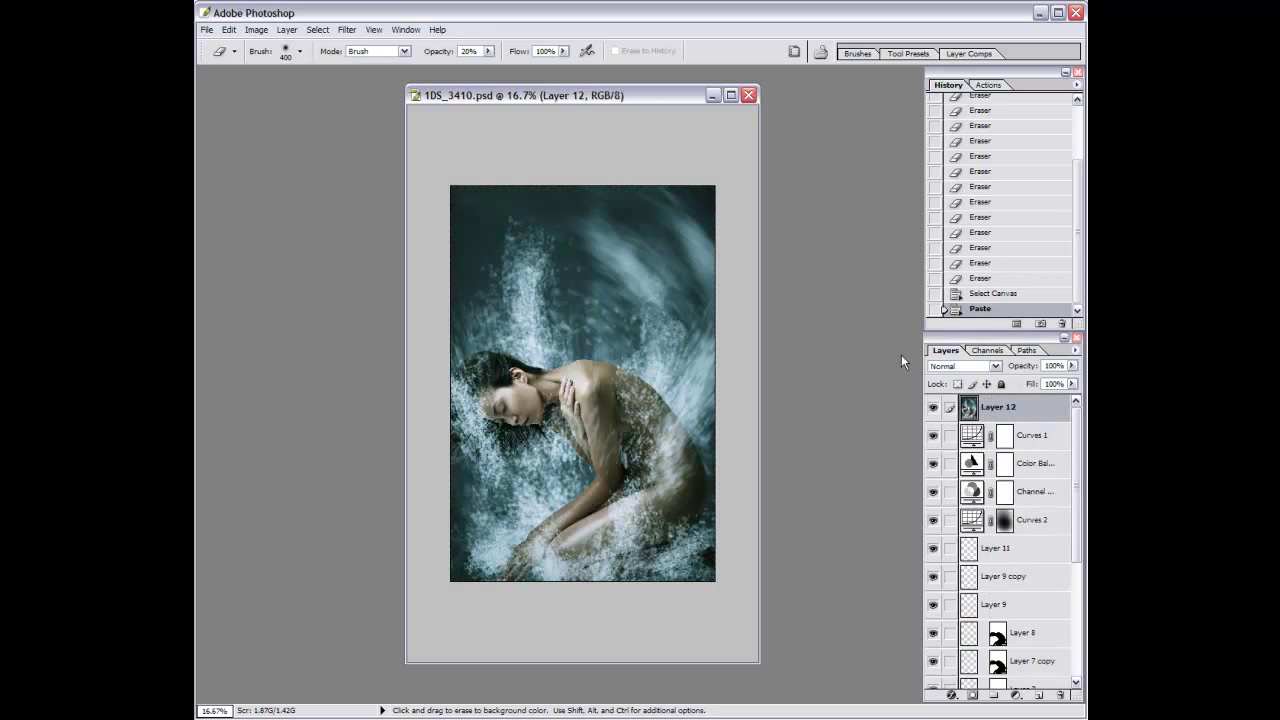
click(341, 30)
mouse_move(356, 137)
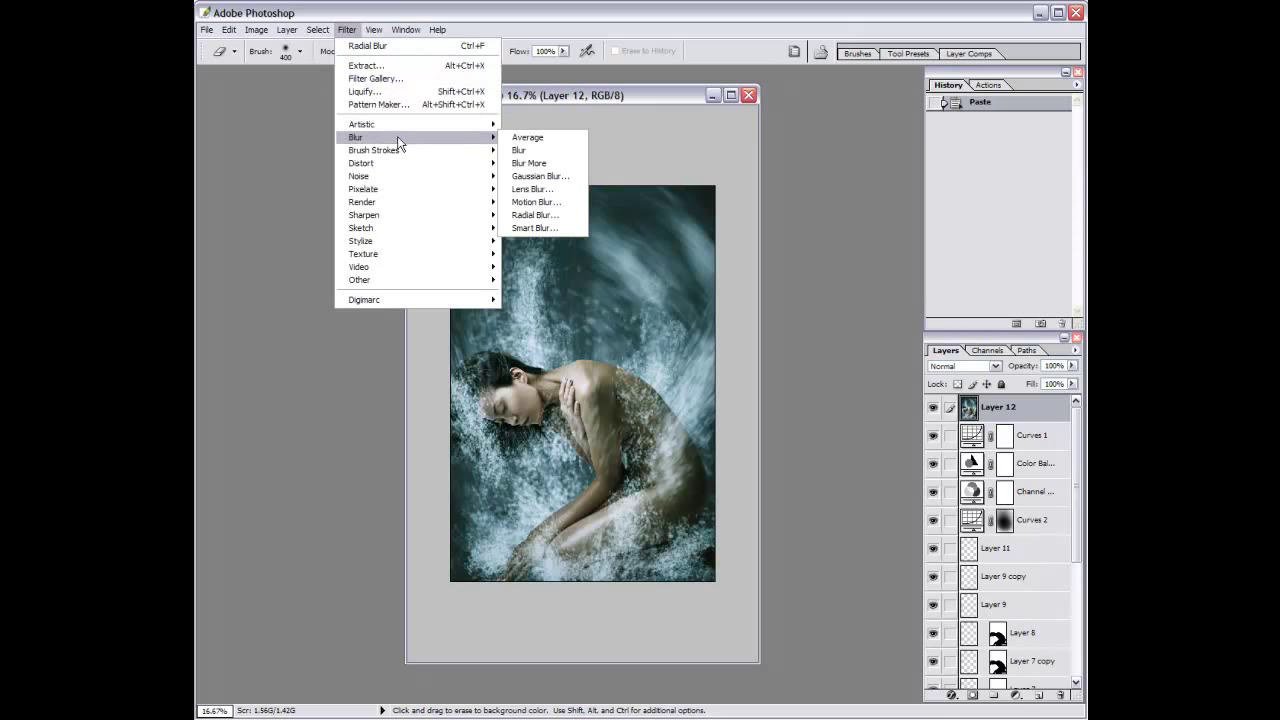
Apply a Spin radial blur to Layer 12, then reapply it with a revised amount.
click(547, 214)
click(566, 250)
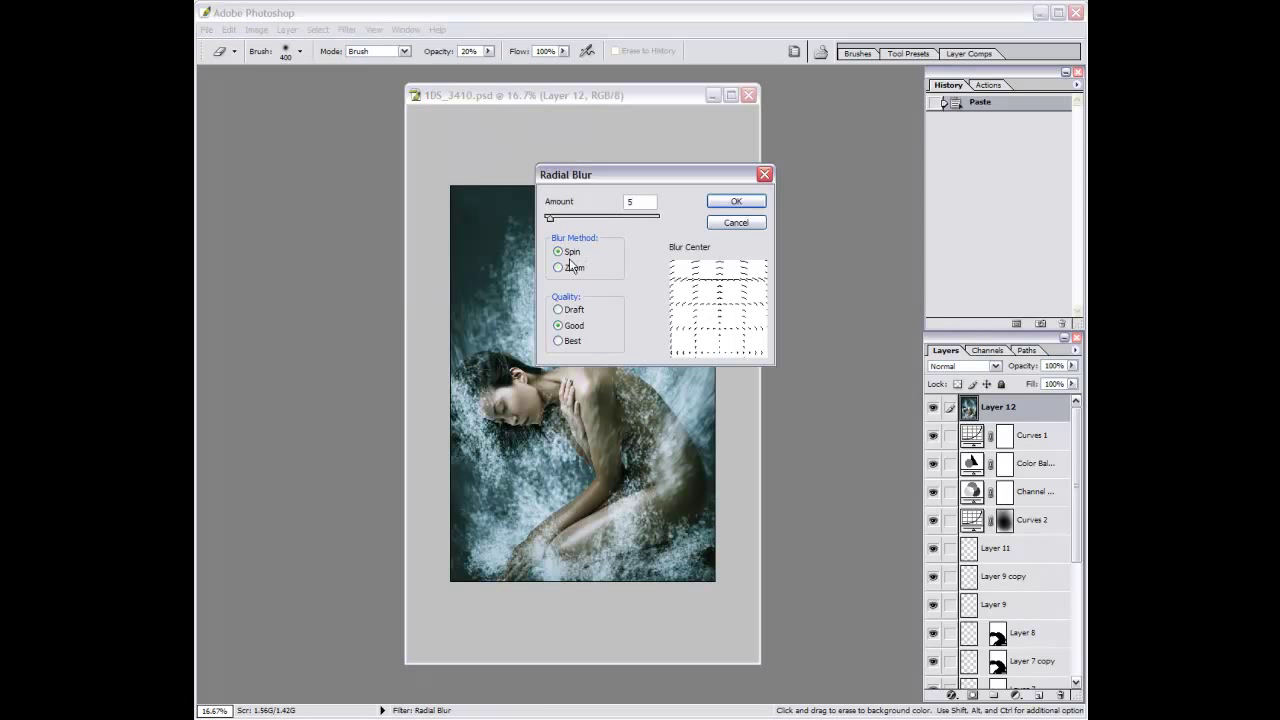
key(Return)
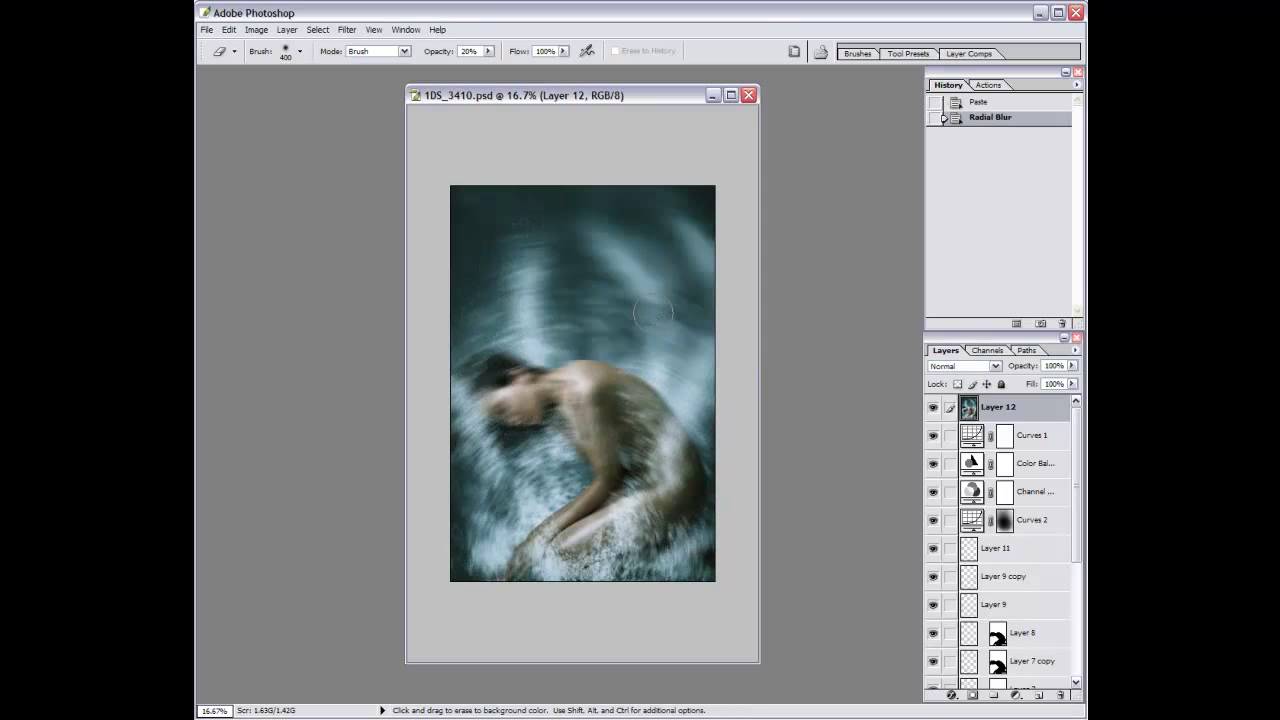
key(ctrl+alt+f)
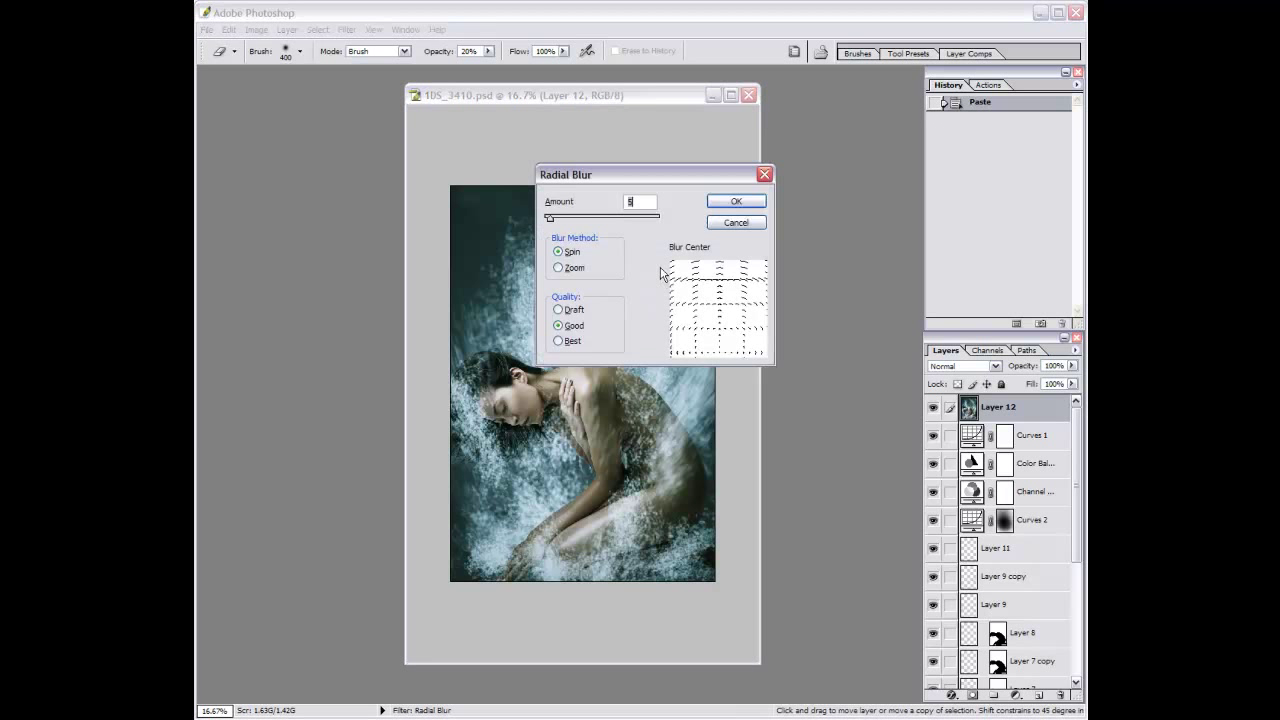
click(737, 200)
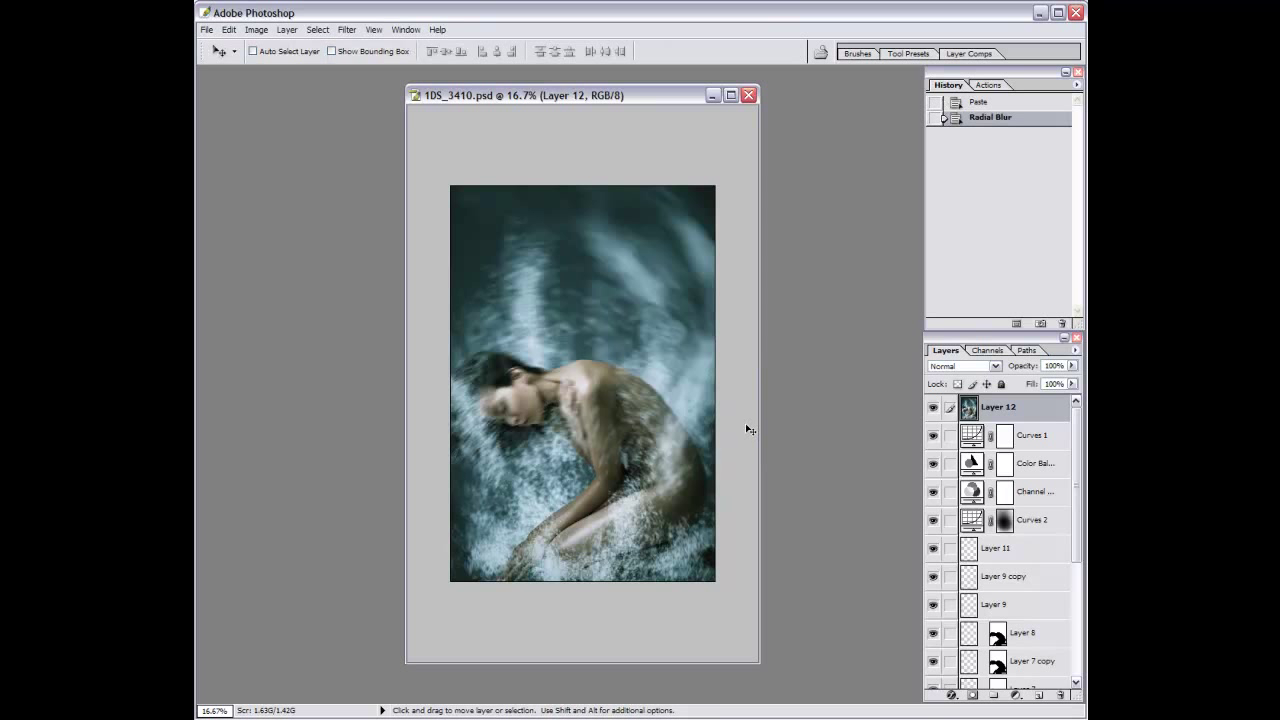
Set Layer 12's opacity to 50% and add a layer mask.
key(3)
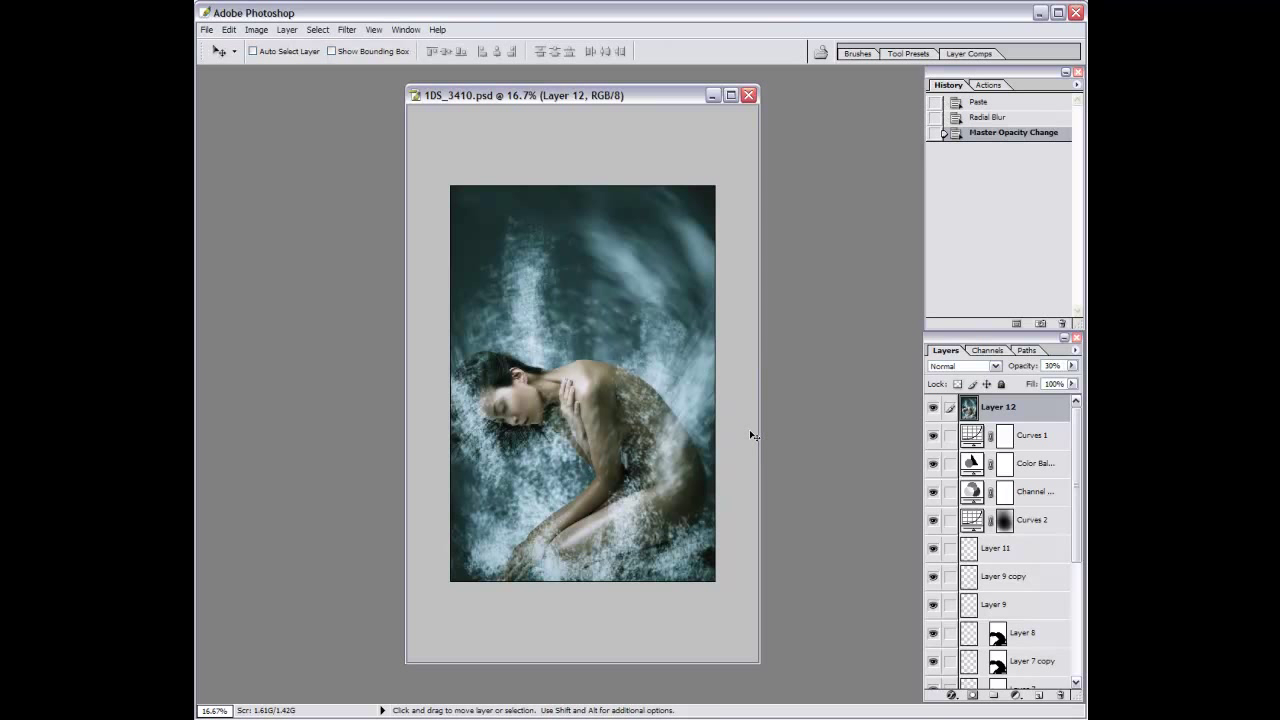
key(6)
key(5)
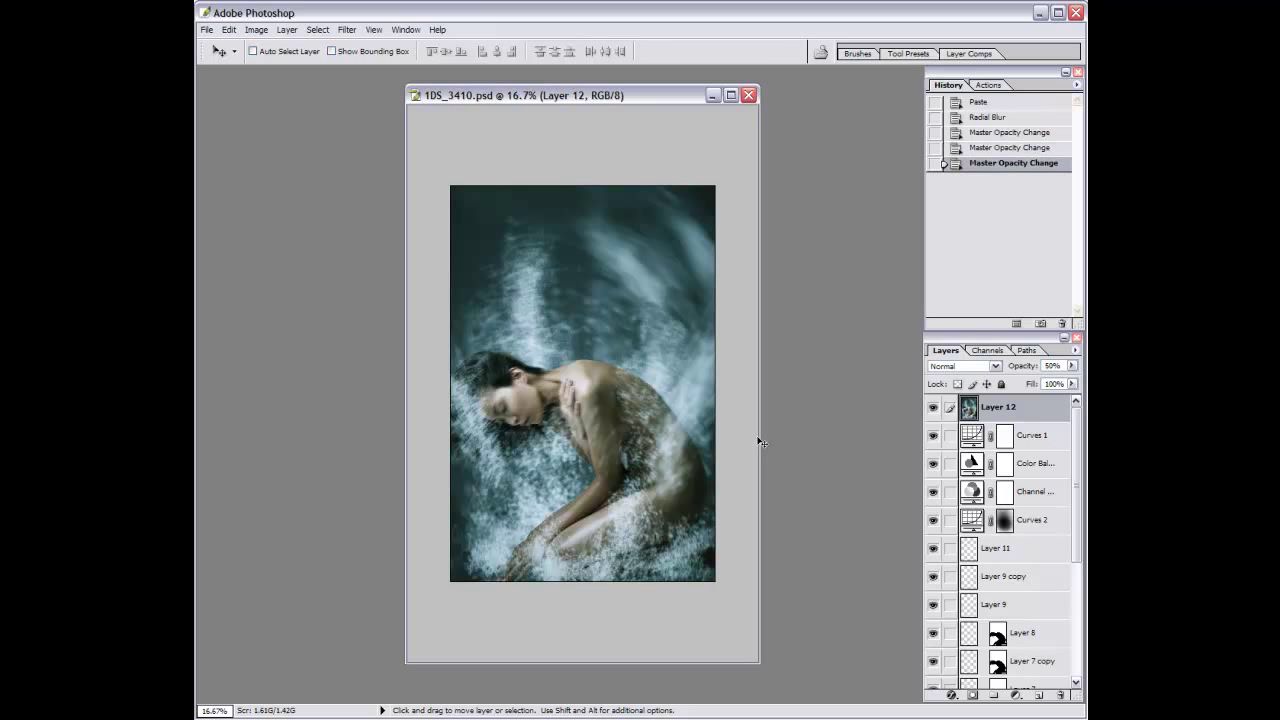
click(972, 697)
Choose a soft brush preset, enlarge it, and zoom in to 33.3% for mask painting.
key(b)
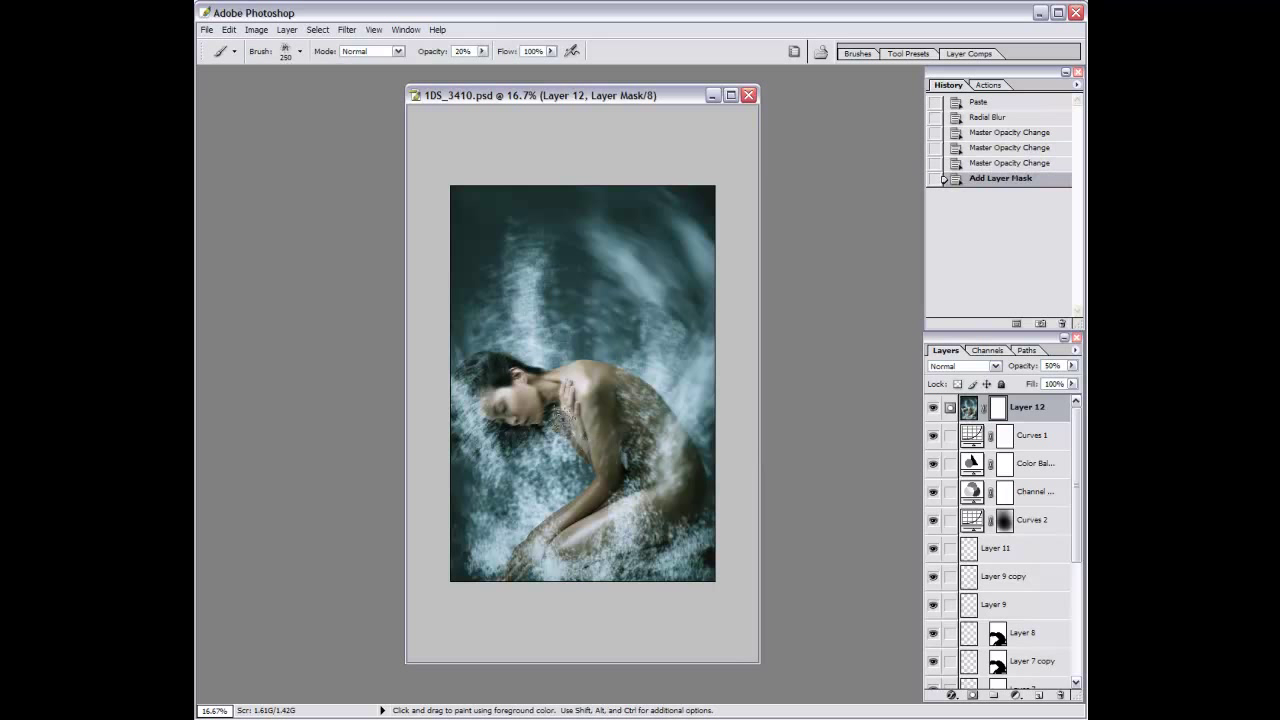
click(300, 52)
scroll(373, 237, up, 3)
scroll(369, 228, up, 2)
scroll(369, 228, up, 2)
click(300, 176)
key(Return)
key(bracketright)
key(bracketright)
key(bracketright)
key(bracketright)
key(bracketright)
key(ctrl+plus)
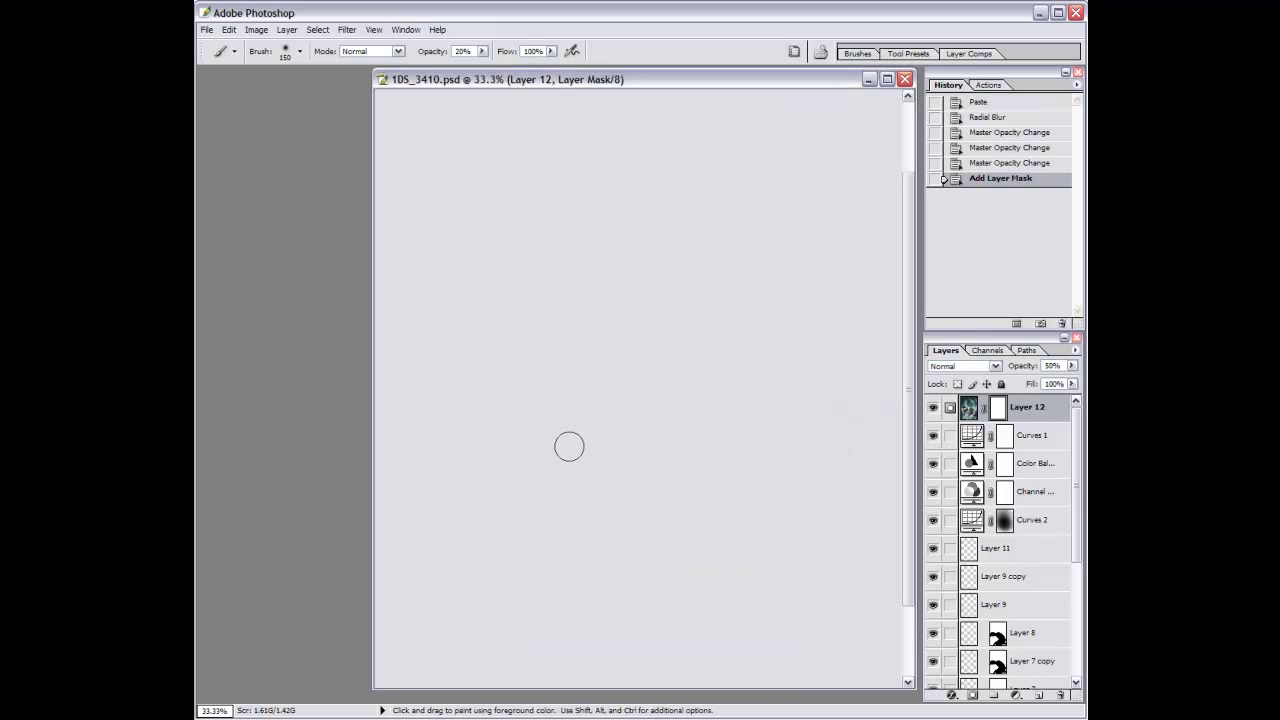
Paint black on the mask to clear the swirl from the woman's face and neck.
drag(478, 440, 462, 446)
drag(484, 434, 478, 452)
drag(420, 390, 412, 402)
drag(428, 476, 432, 486)
drag(452, 424, 458, 428)
click(464, 446)
click(540, 464)
click(574, 430)
Enlarge the brush to 400 and change Layer 12's blending mode.
key(bracketright)
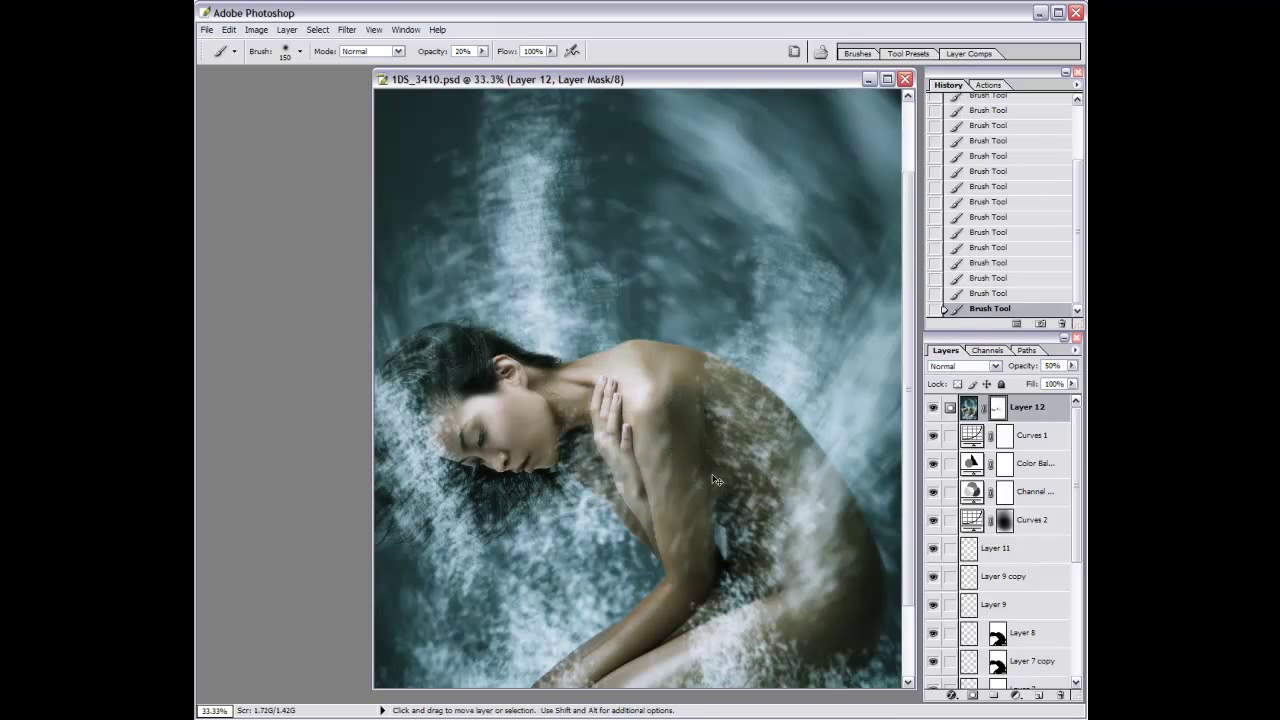
key(ctrl+minus)
key(ctrl+minus)
key(bracketright)
key(bracketright)
key(ctrl+plus)
key(v)
click(960, 366)
click(960, 396)
key(ctrl+minus)
Cycle Layer 12 through blend modes such as Hard Light and Overlay.
key(Down)
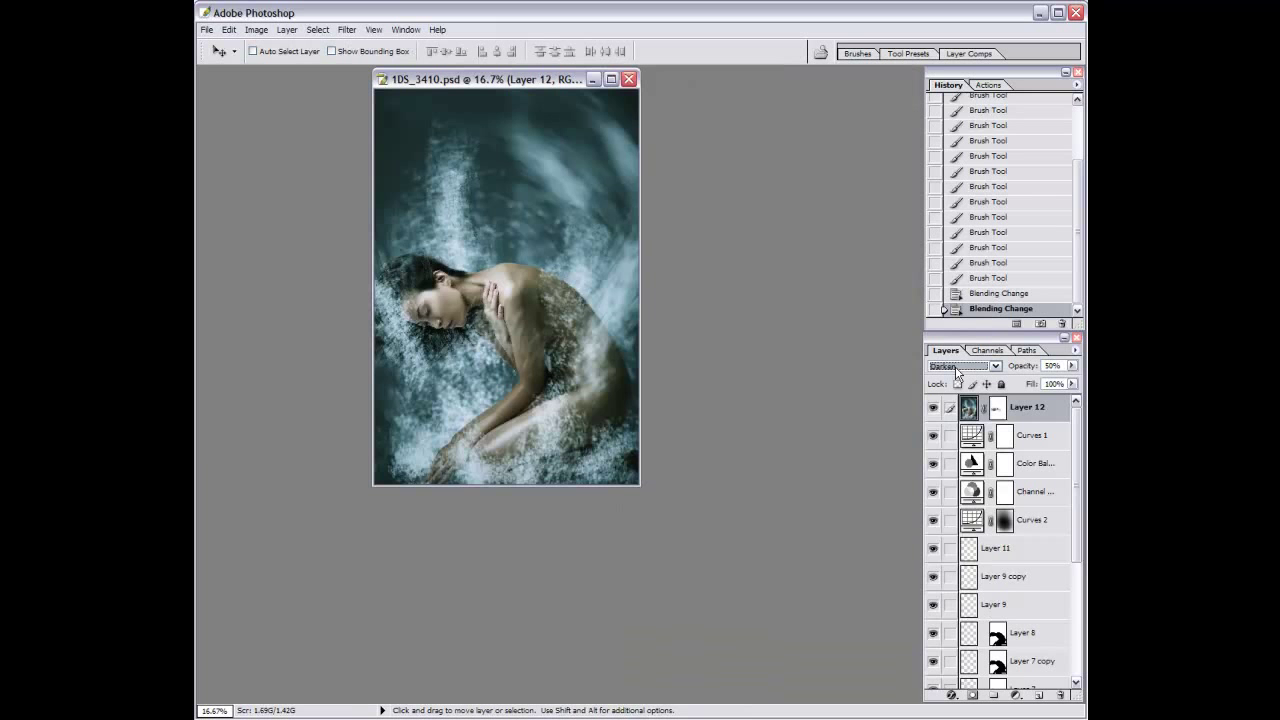
key(ctrl+plus)
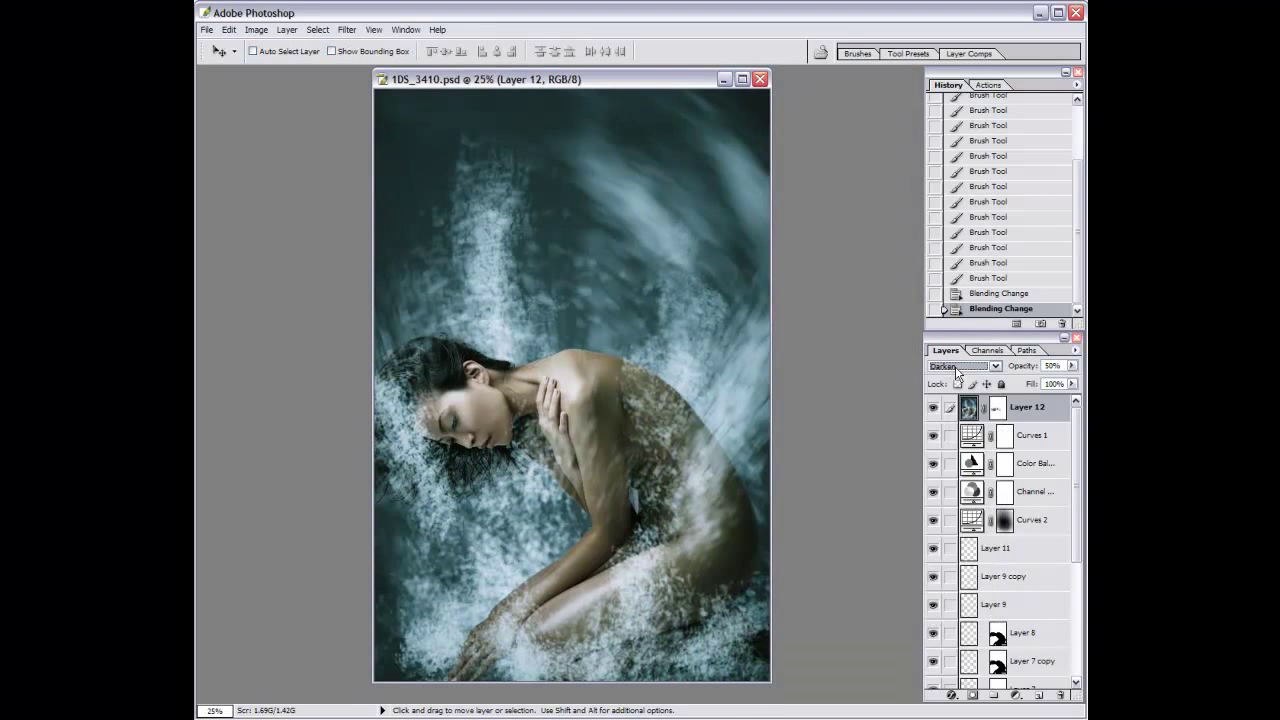
key(Down)
key(Down)
key(Down)
key(Down)
key(Down)
key(Down)
key(Down)
key(Down)
click(955, 370)
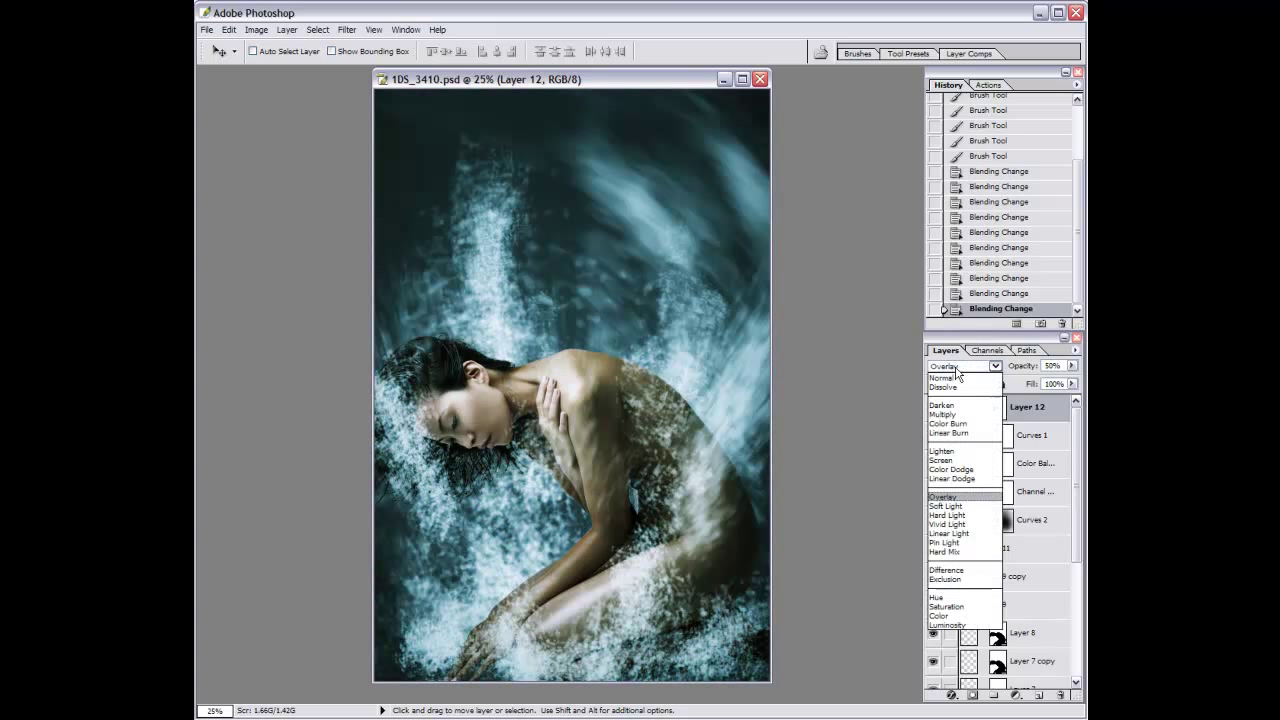
click(951, 370)
key(Down)
key(Down)
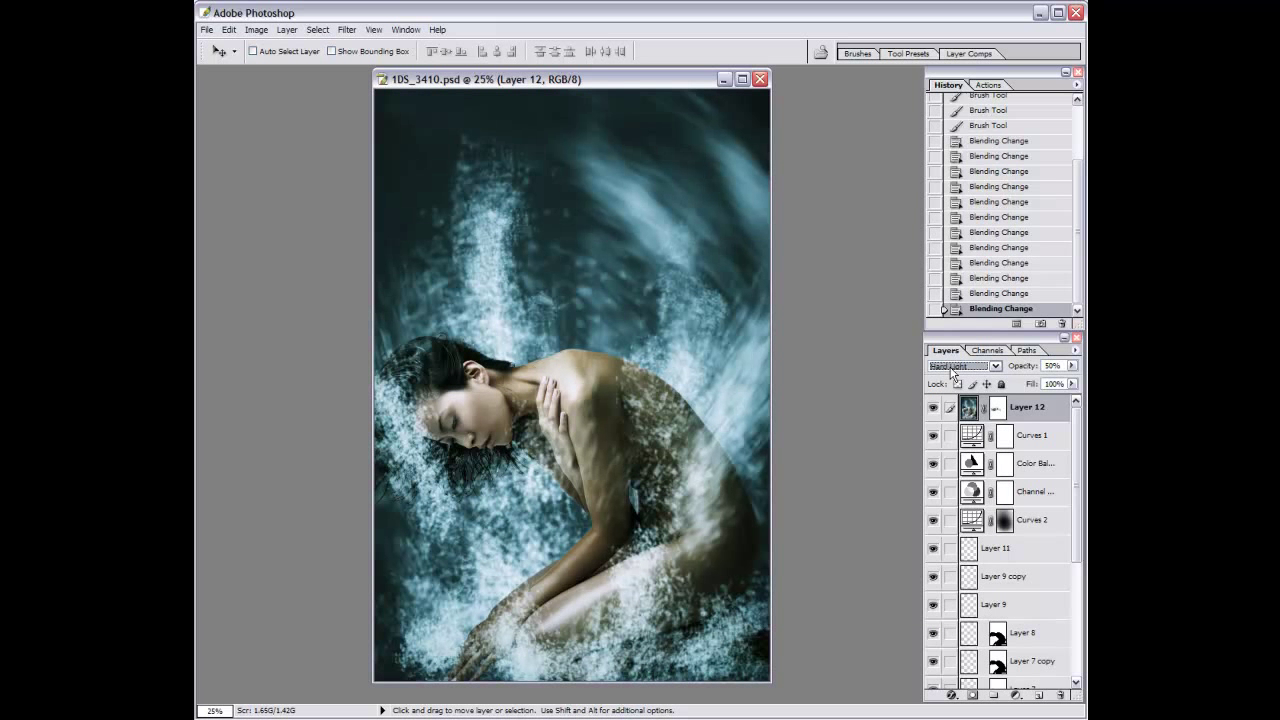
click(953, 370)
Try further blend modes, then set Layer 12 back to Normal at 50%.
click(945, 506)
click(953, 370)
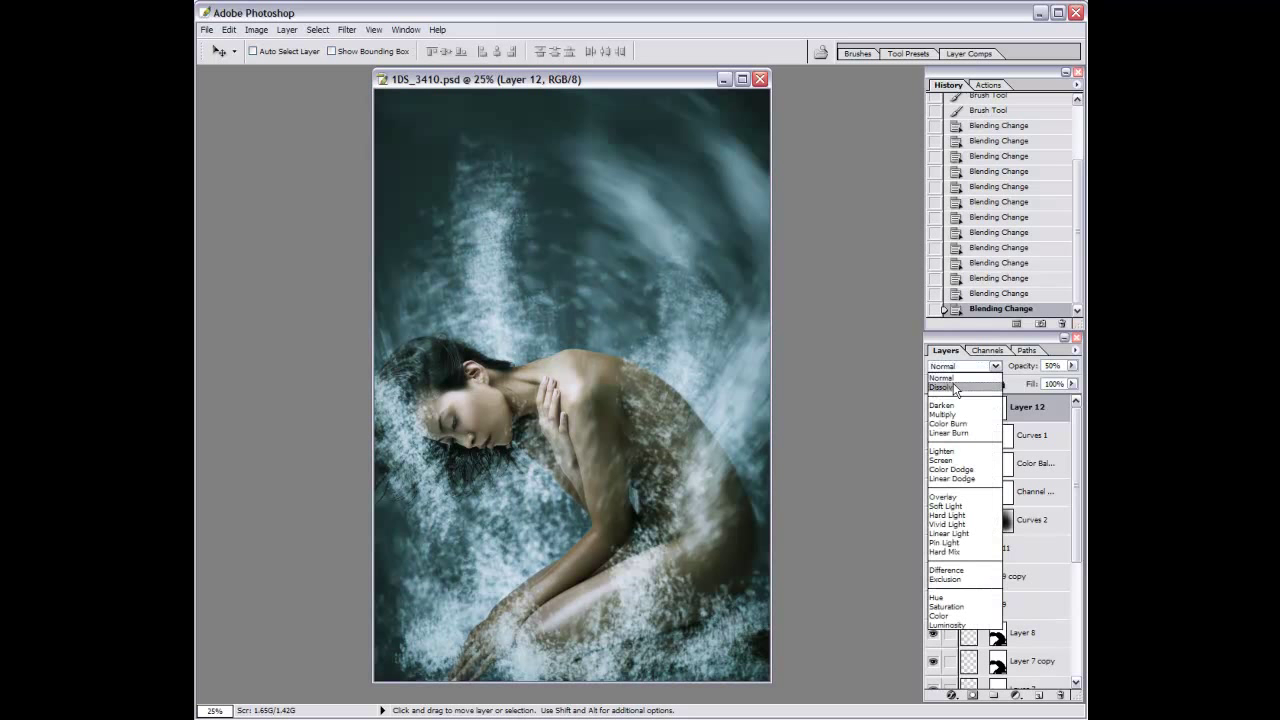
click(942, 495)
key(ctrl+minus)
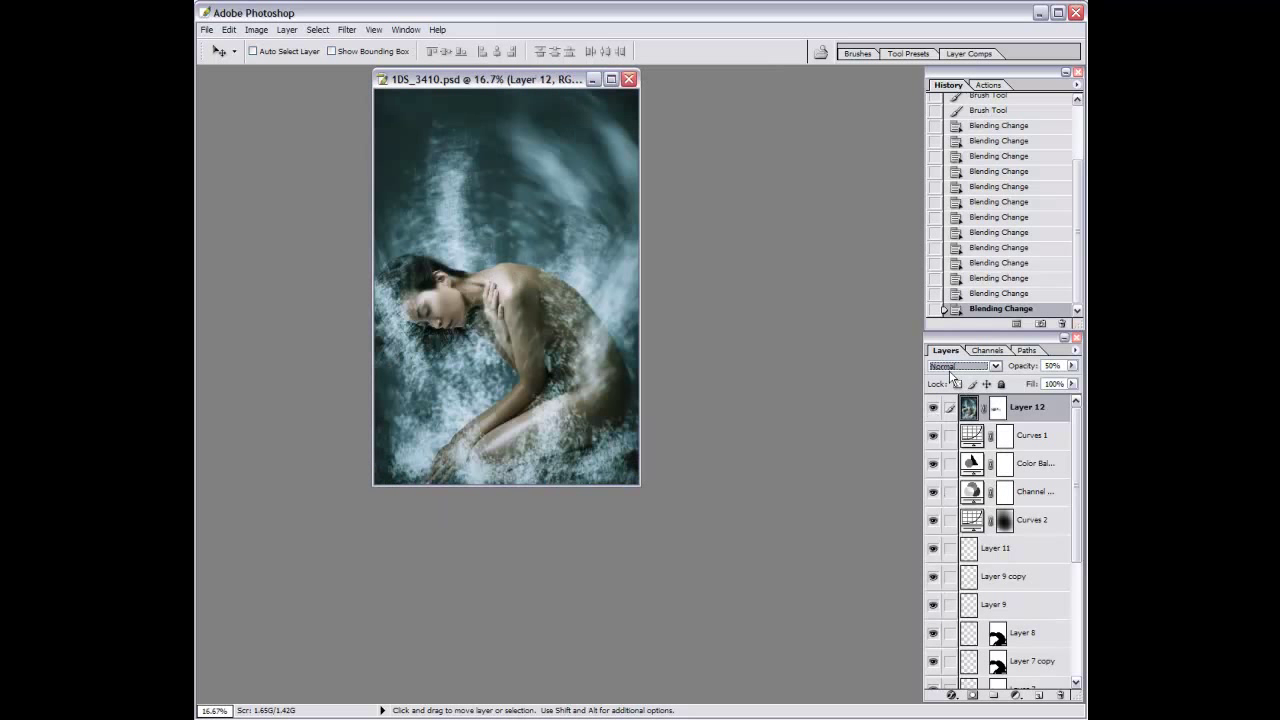
click(953, 366)
click(945, 495)
click(953, 366)
click(945, 398)
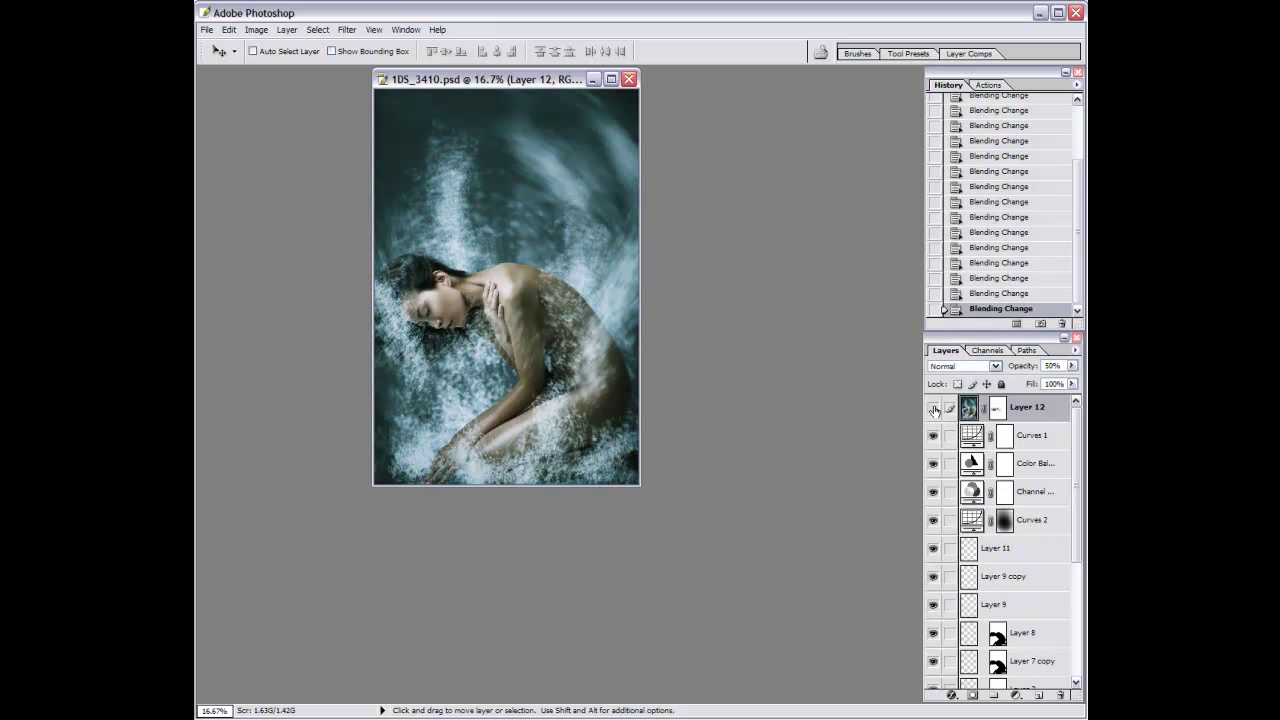
Reframe the view at 25%, select the Background layer, and save 1DS_3410.psd.
drag(518, 88, 642, 187)
key(ctrl+plus)
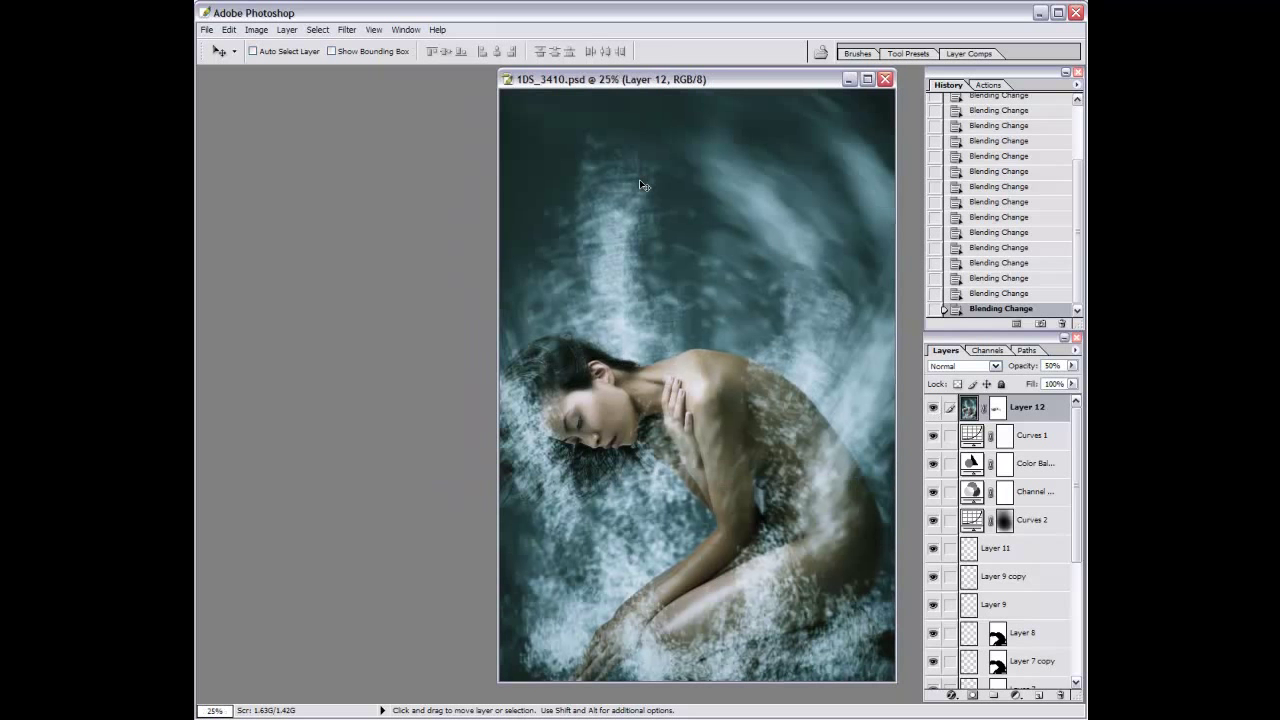
drag(648, 82, 560, 82)
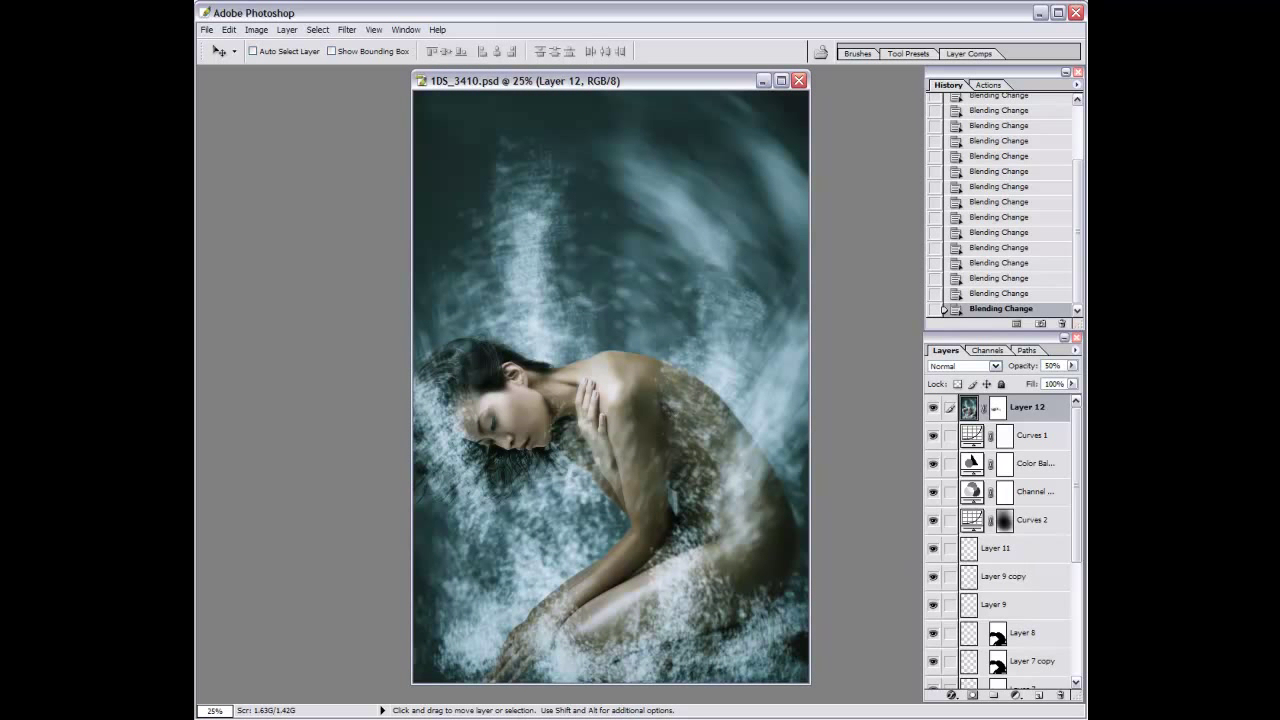
scroll(1000, 560, down, 5)
click(949, 674)
key(ctrl+s)
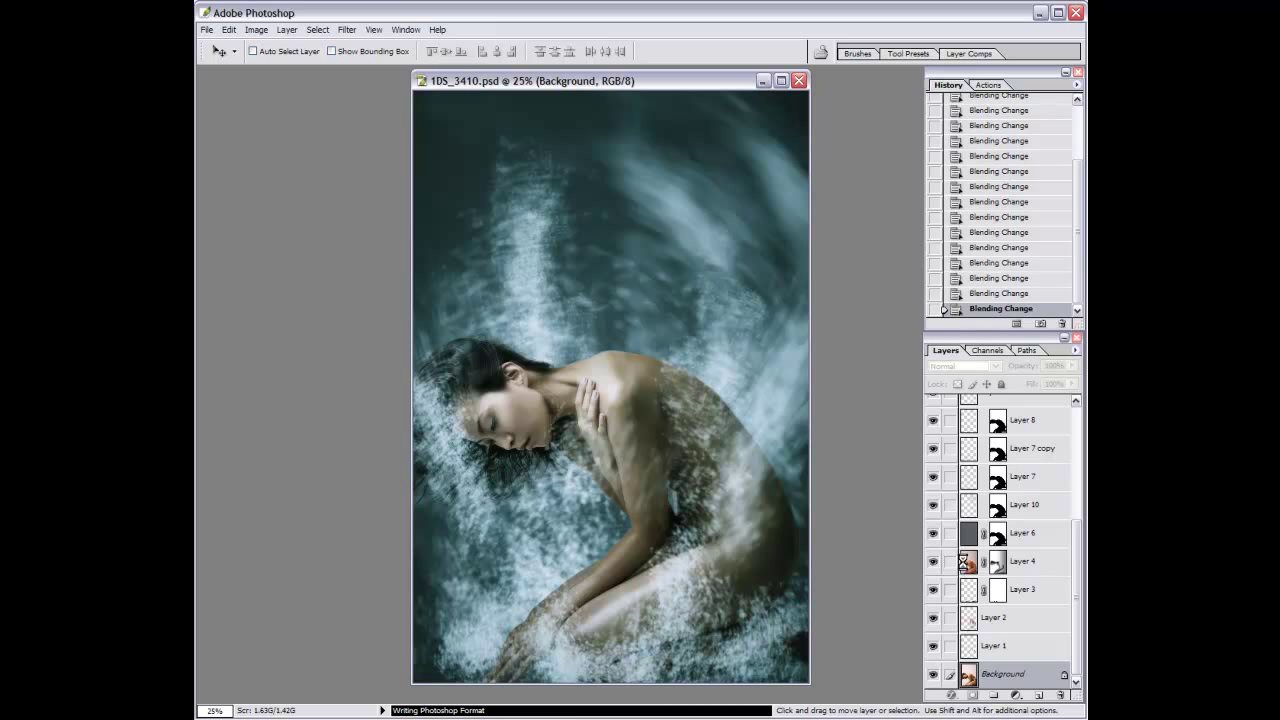
click(967, 561)
click(1040, 695)
key(b)
click(963, 365)
click(955, 497)
click(760, 458)
key(bracketleft)
key(bracketleft)
key(bracketleft)
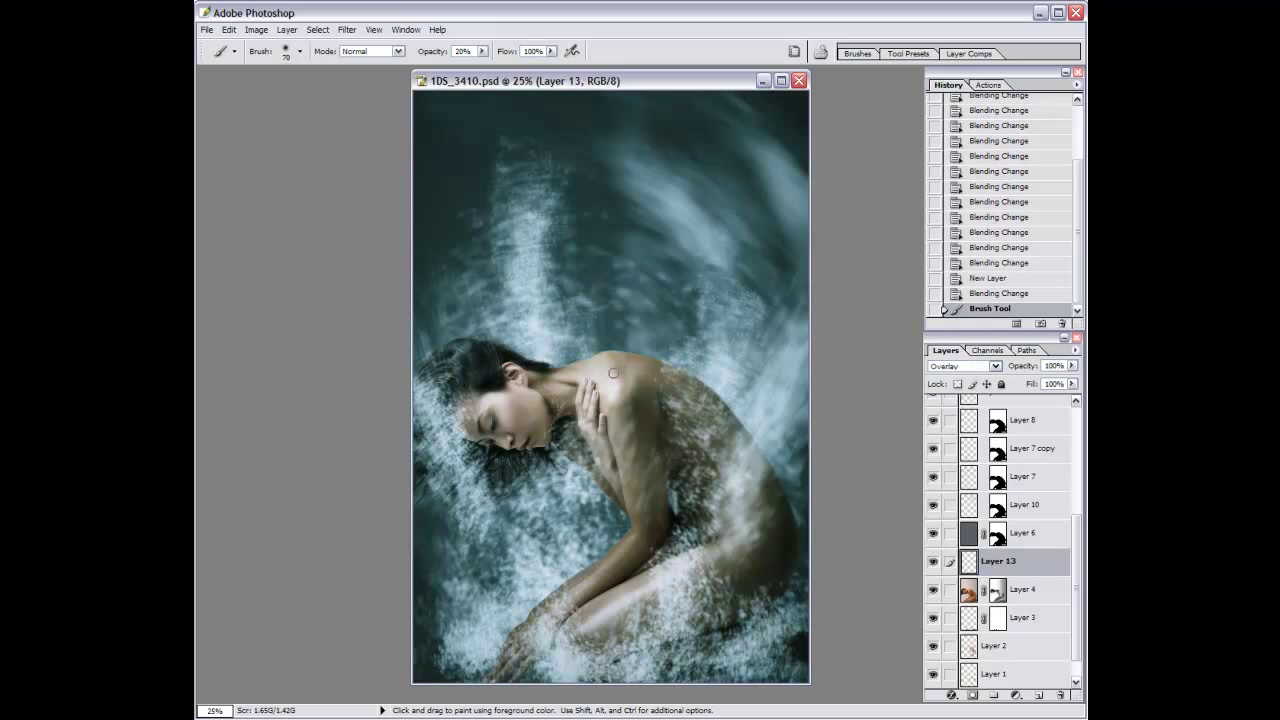
click(612, 373)
click(613, 387)
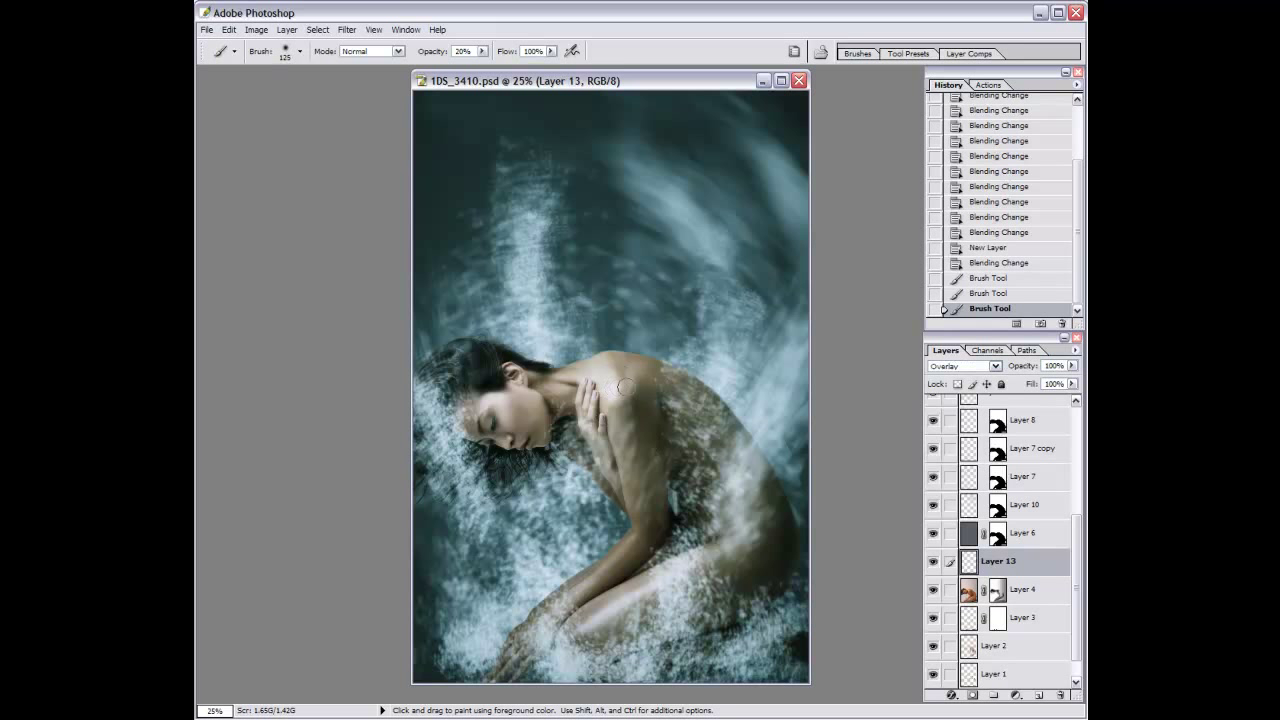
key(ctrl+alt+z)
key(ctrl+alt+z)
drag(612, 378, 633, 420)
click(633, 420)
click(630, 440)
click(620, 404)
click(580, 396)
click(512, 399)
click(522, 406)
key(ctrl+a)
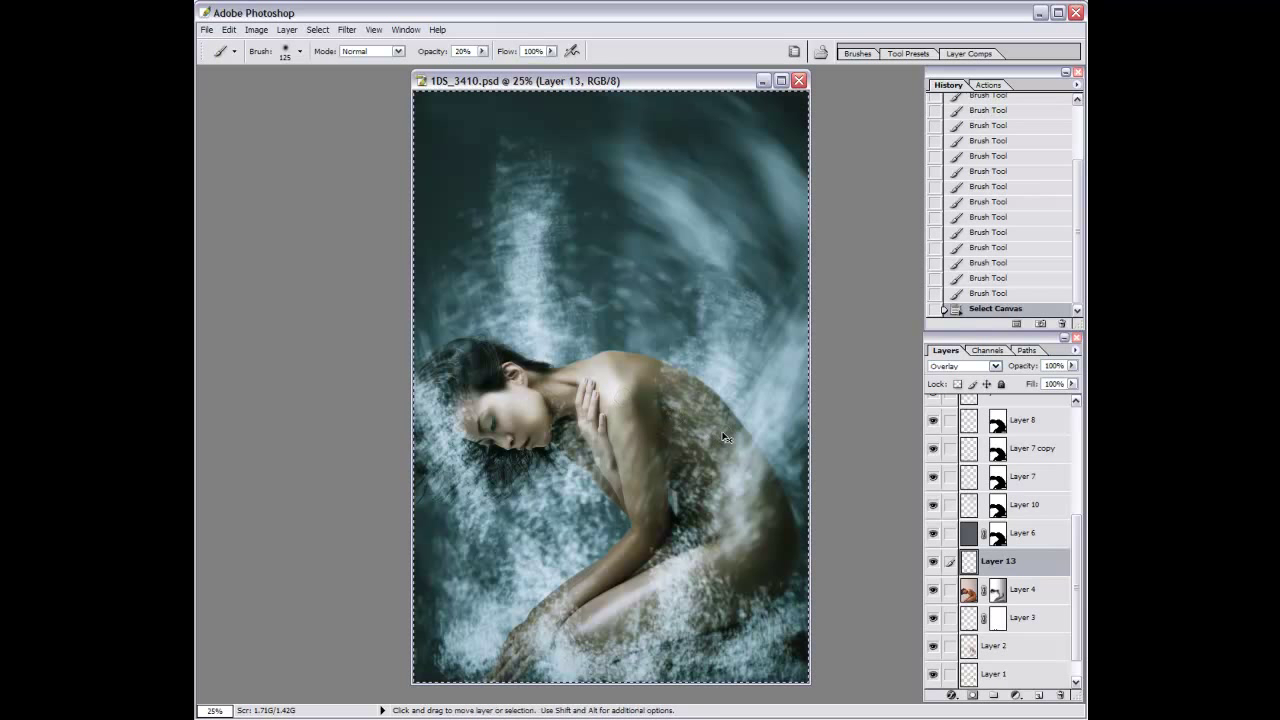
key(Delete)
key(ctrl+d)
key(Delete)
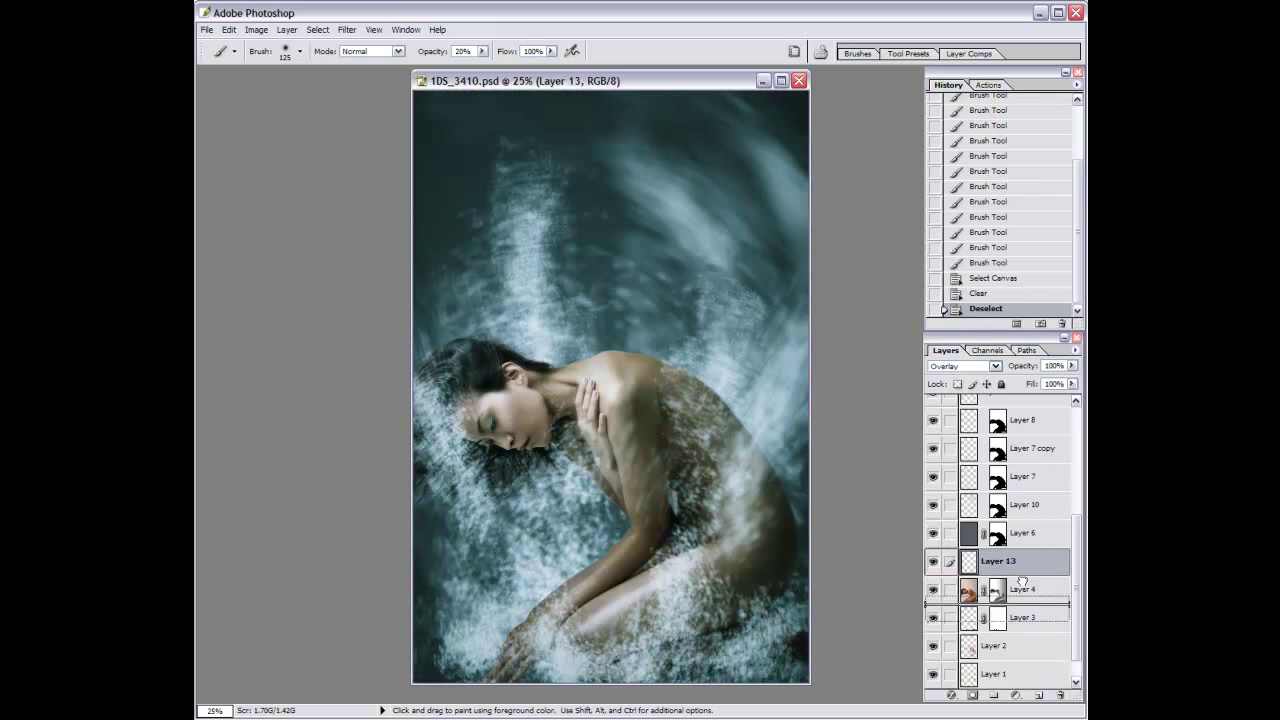
click(934, 561)
click(931, 566)
click(931, 566)
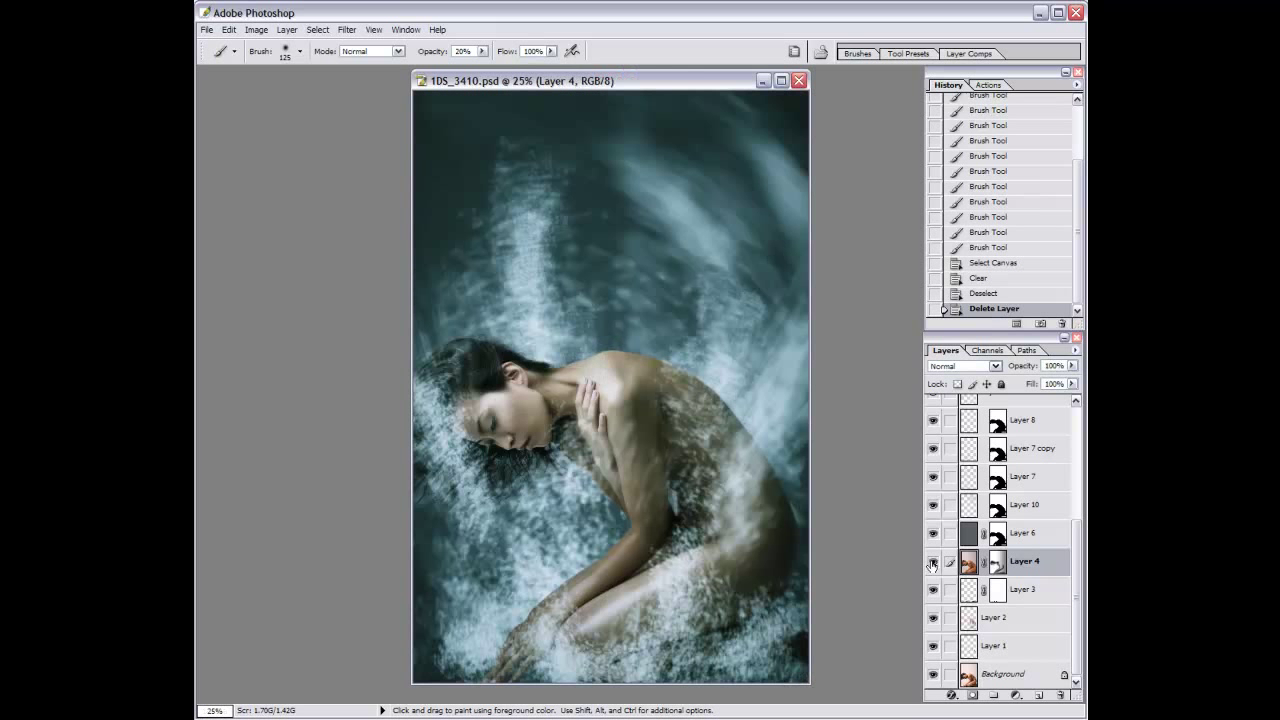
Paint Layer 4's mask near the shoulder with a 250 px brush, toggling the layer to compare.
click(995, 566)
mouse_move(627, 400)
mouse_down()
mouse_move(614, 378)
mouse_move(583, 370)
mouse_move(598, 360)
mouse_move(550, 362)
mouse_up()
key(])
key(])
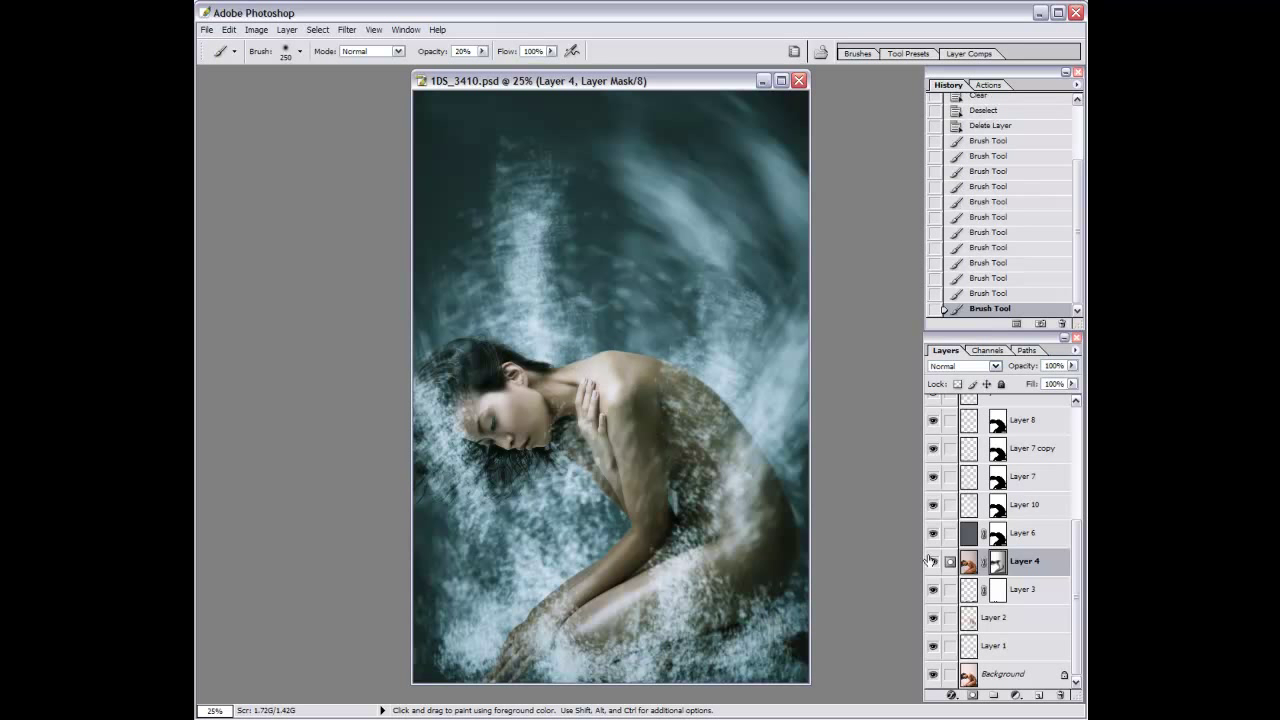
click(931, 562)
click(931, 562)
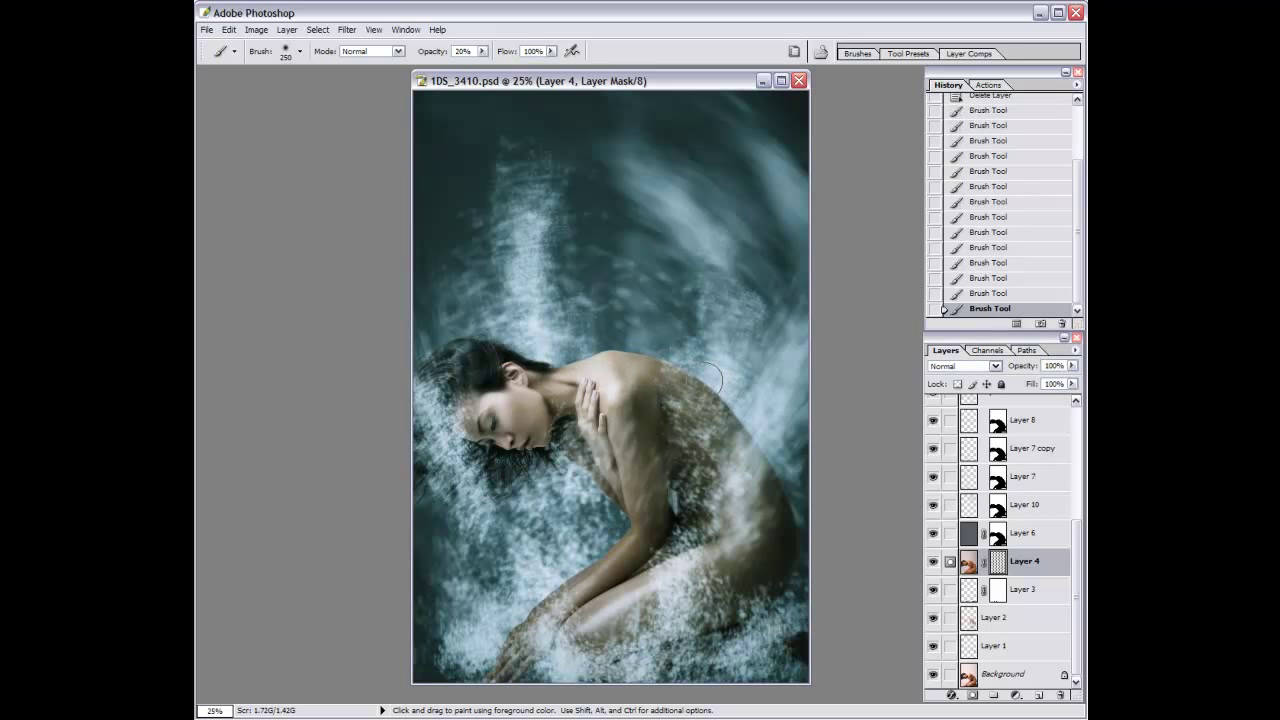
click(932, 562)
click(932, 564)
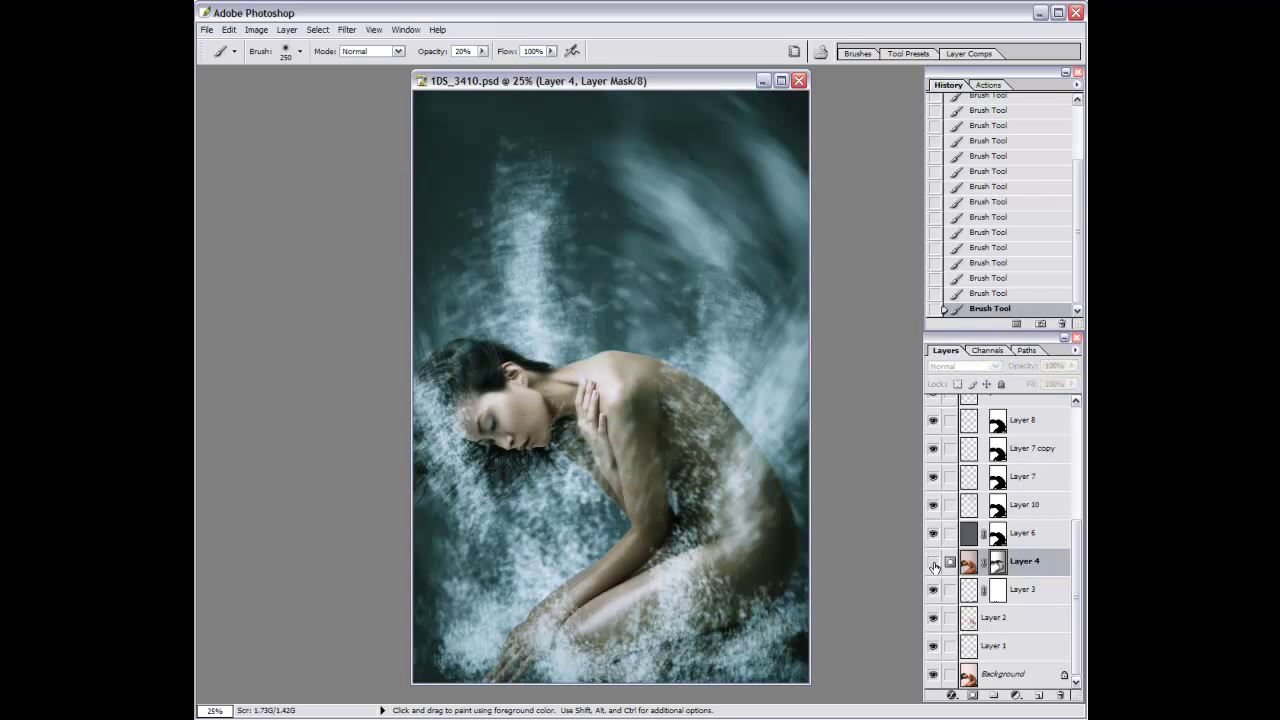
click(932, 564)
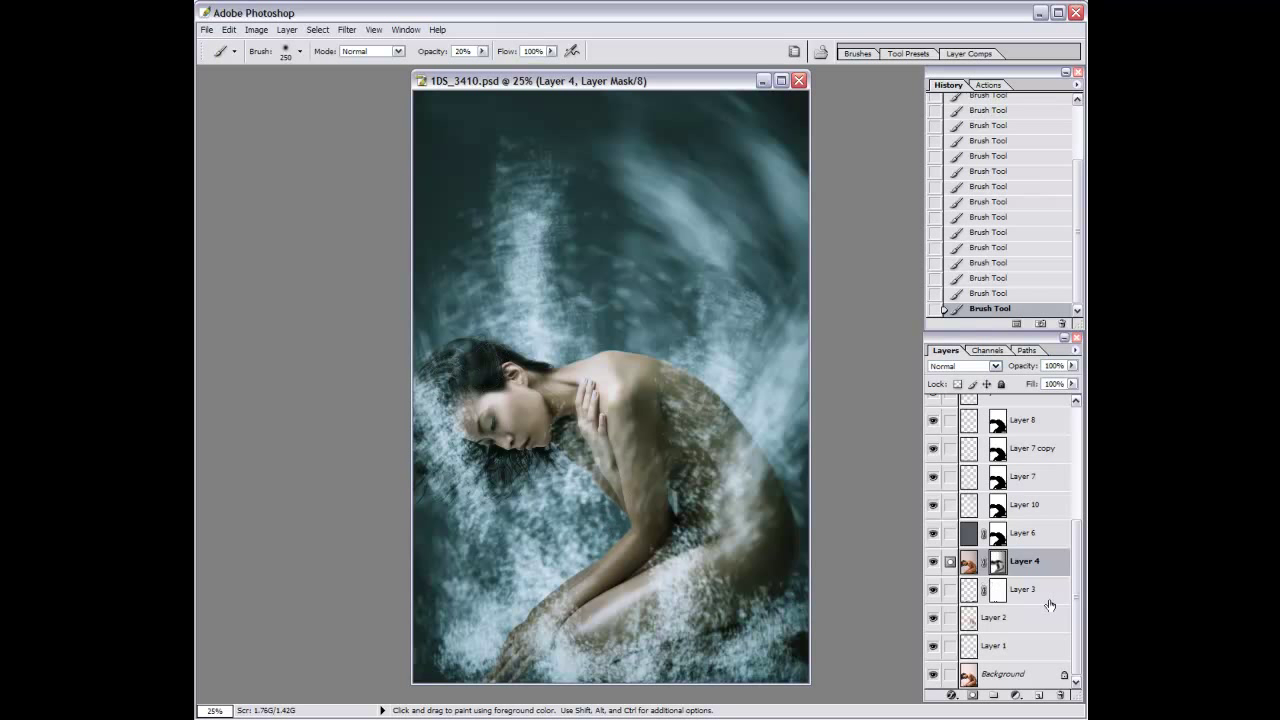
Toggle Layer 4's mask off and on to compare, leaving it enabled at 12.5% zoom.
shift+click(997, 562)
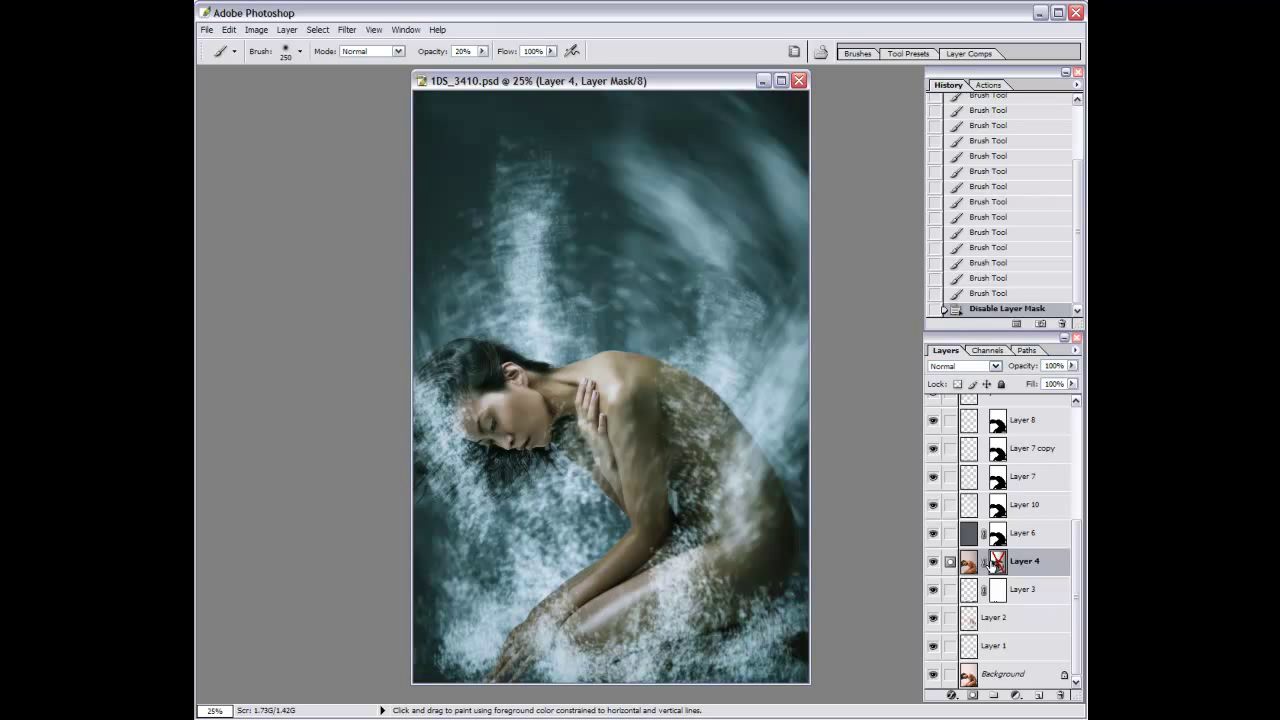
shift+click(997, 562)
click(932, 564)
click(932, 564)
shift+click(997, 562)
shift+click(997, 562)
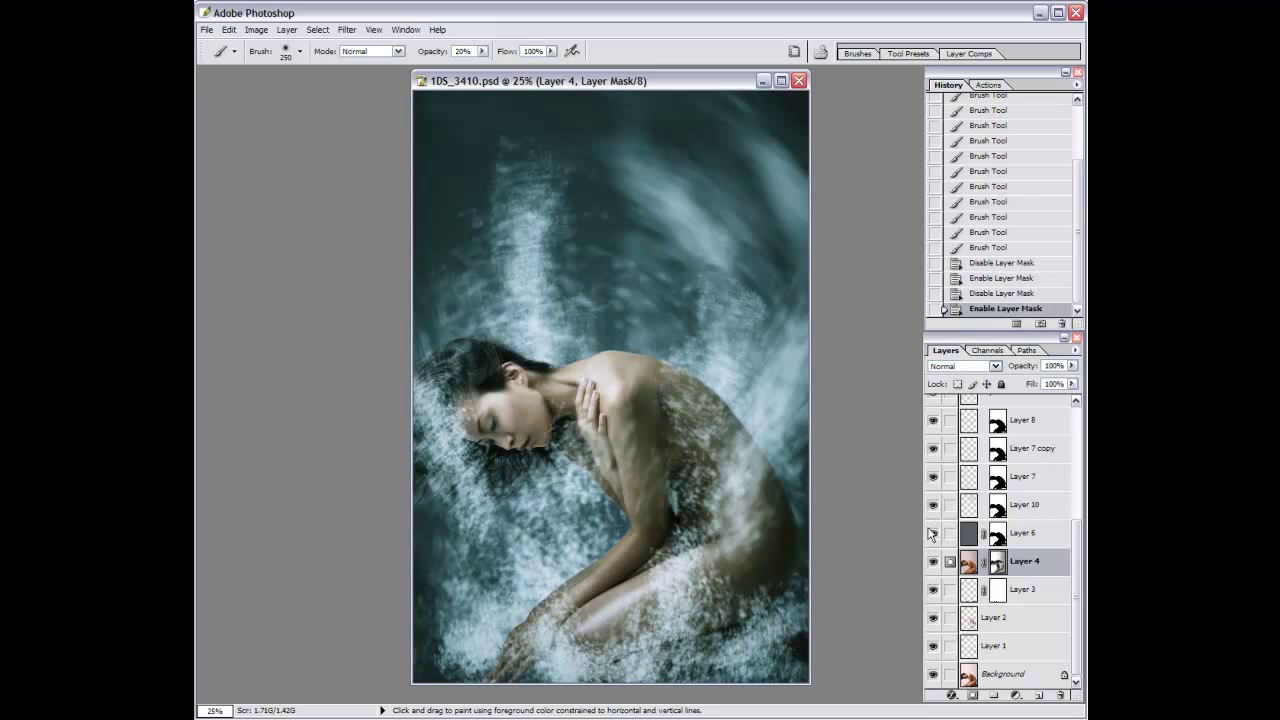
key(ctrl+minus)
key(v)
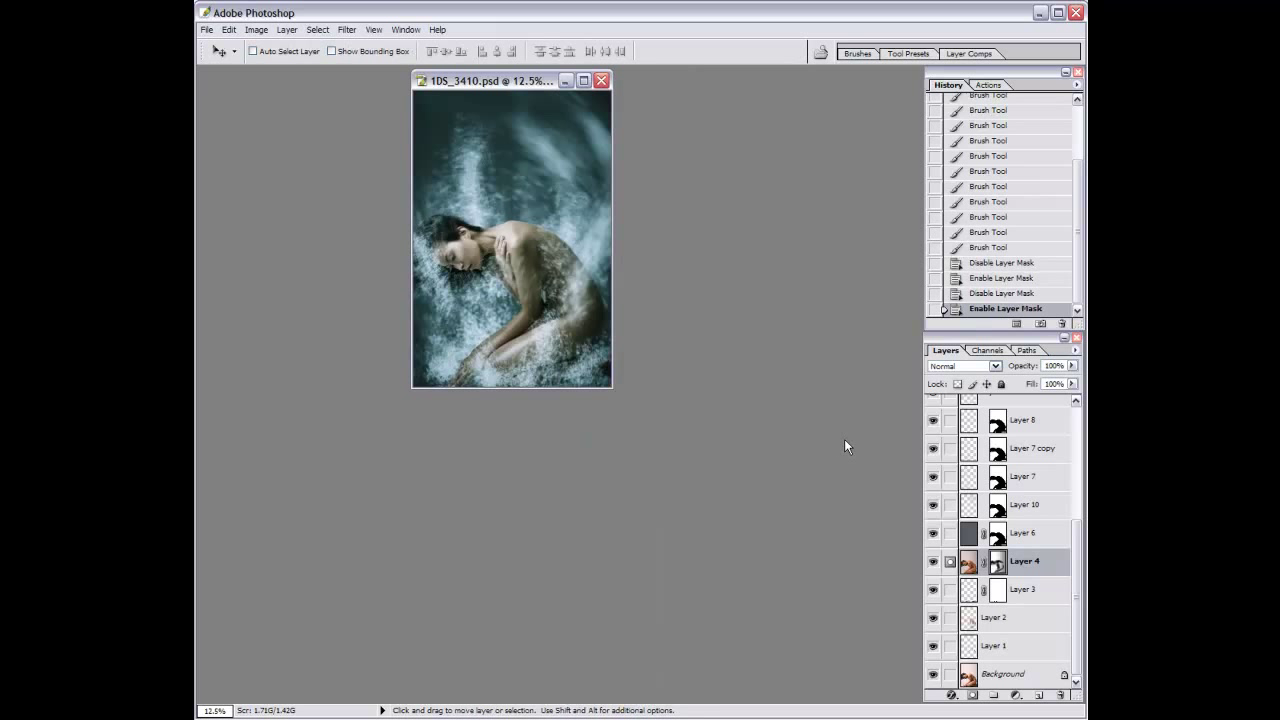
Save 1DS_3410.psd, fit the image to the window, and show it full screen without panels.
key(ctrl+s)
key(ctrl+alt+0)
key(ctrl+0)
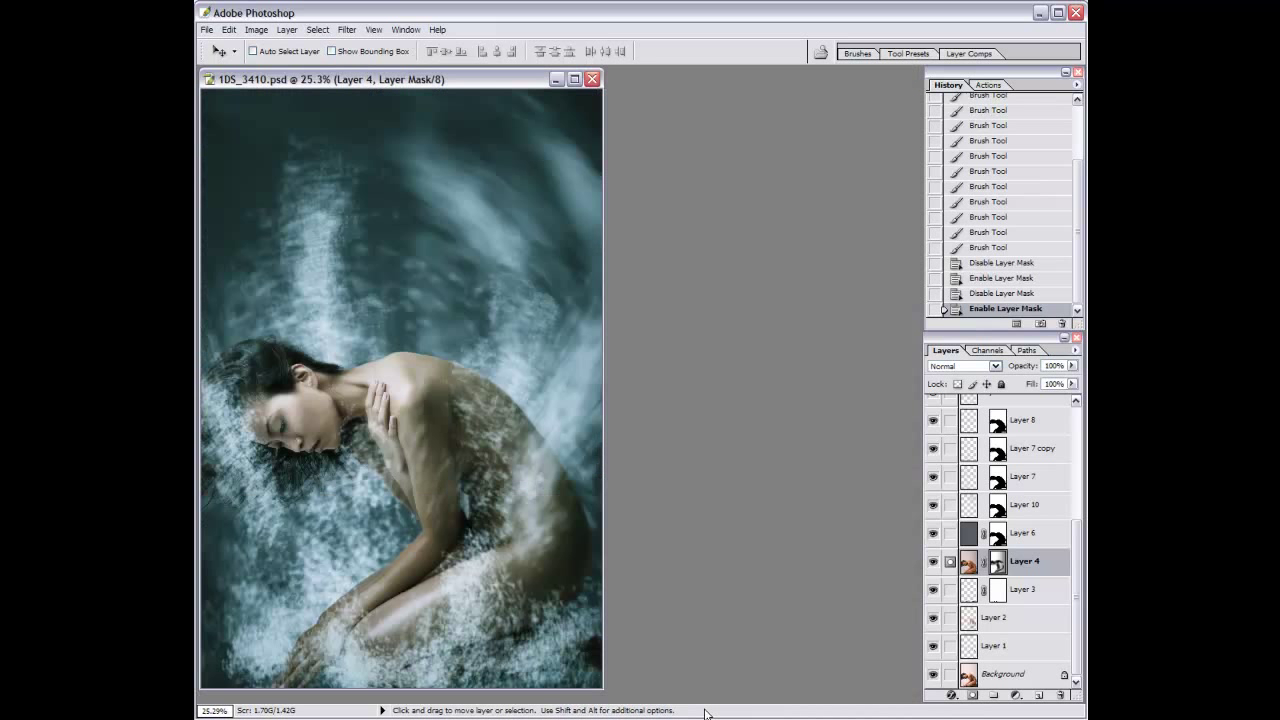
key(f)
key(f)
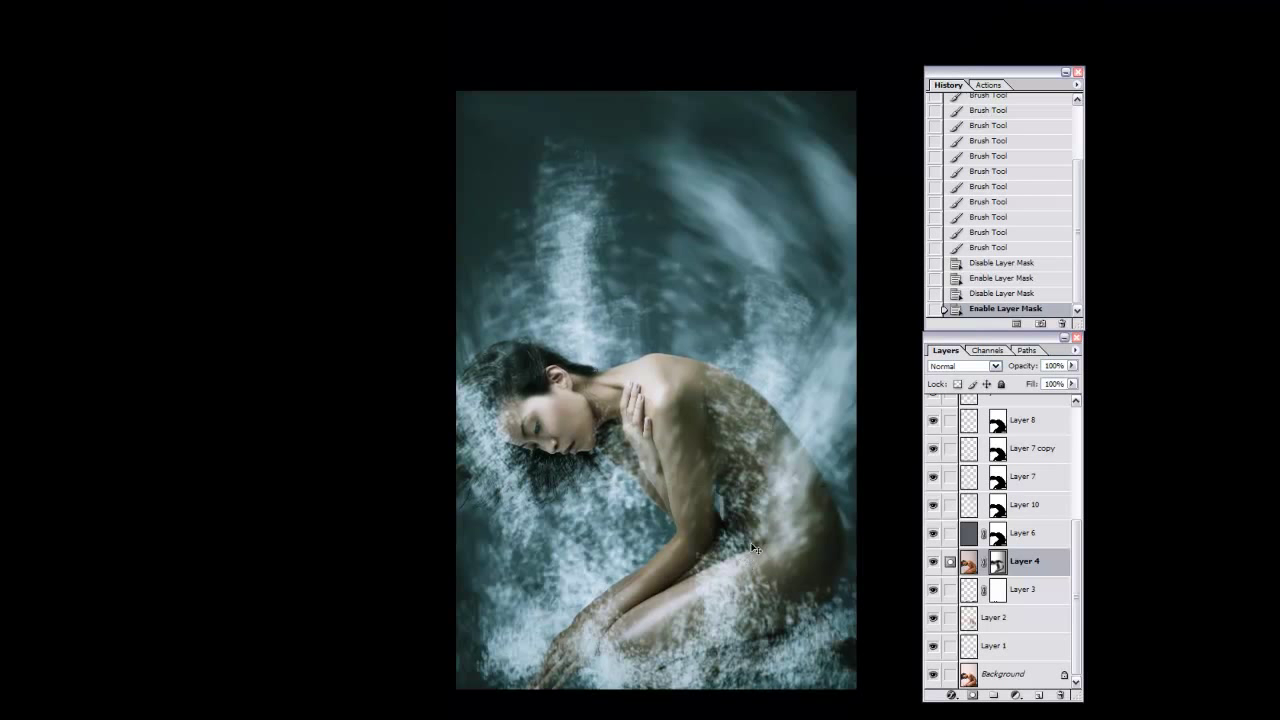
key(Tab)
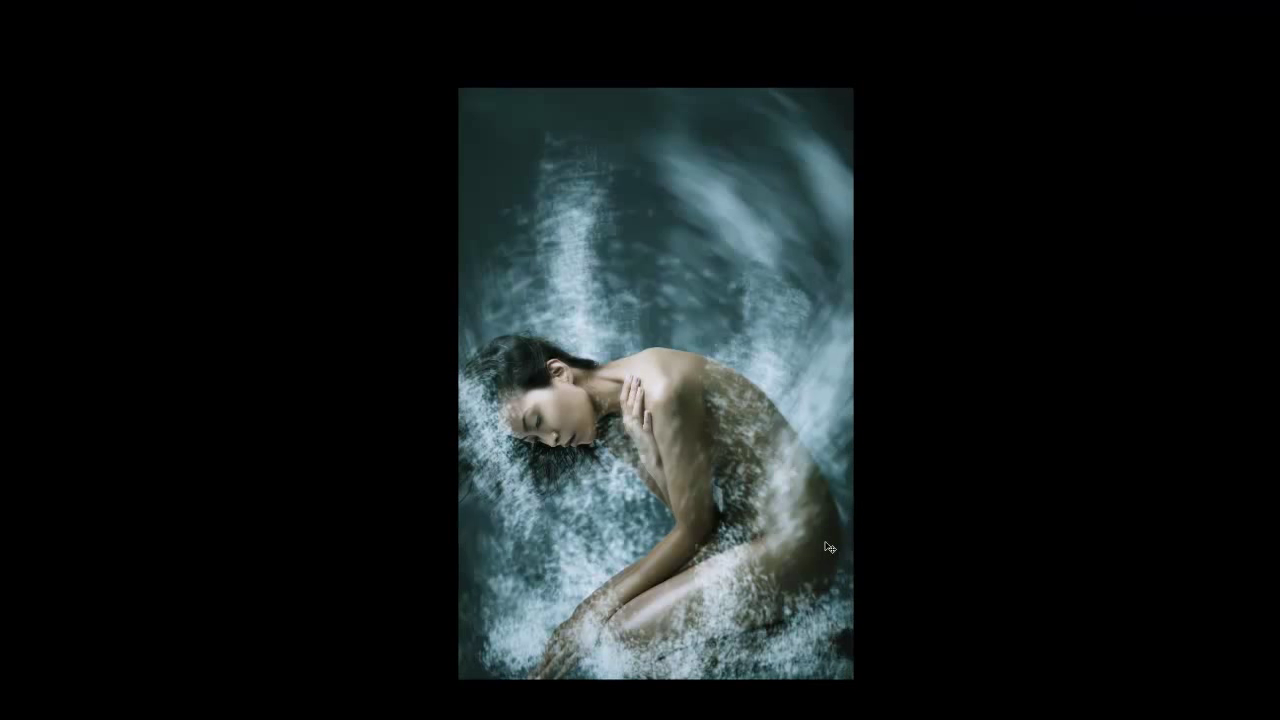